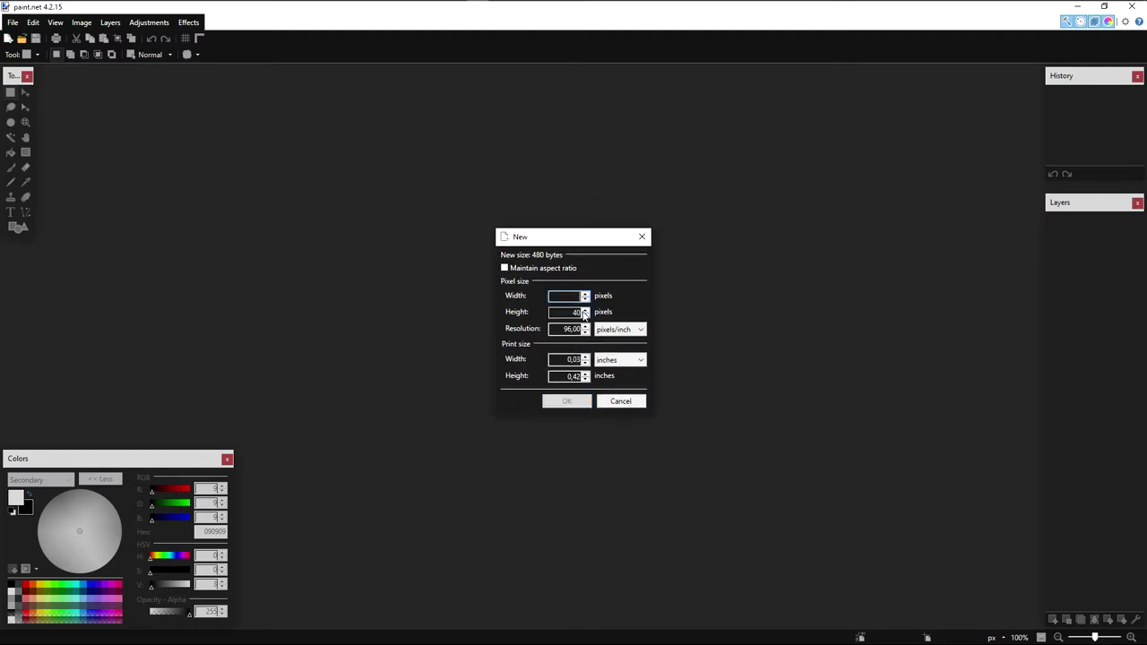
Step: Create a new image of 64 × 64 pixels
type("64")
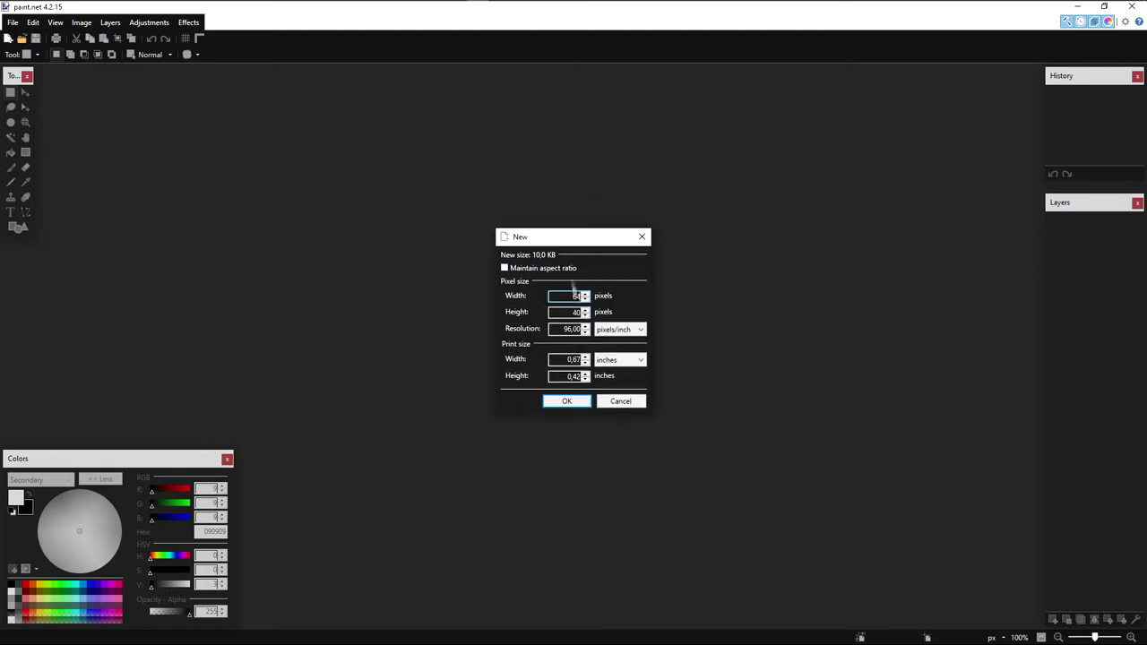
left_click(571, 400)
scroll(568, 384, "up", 5)
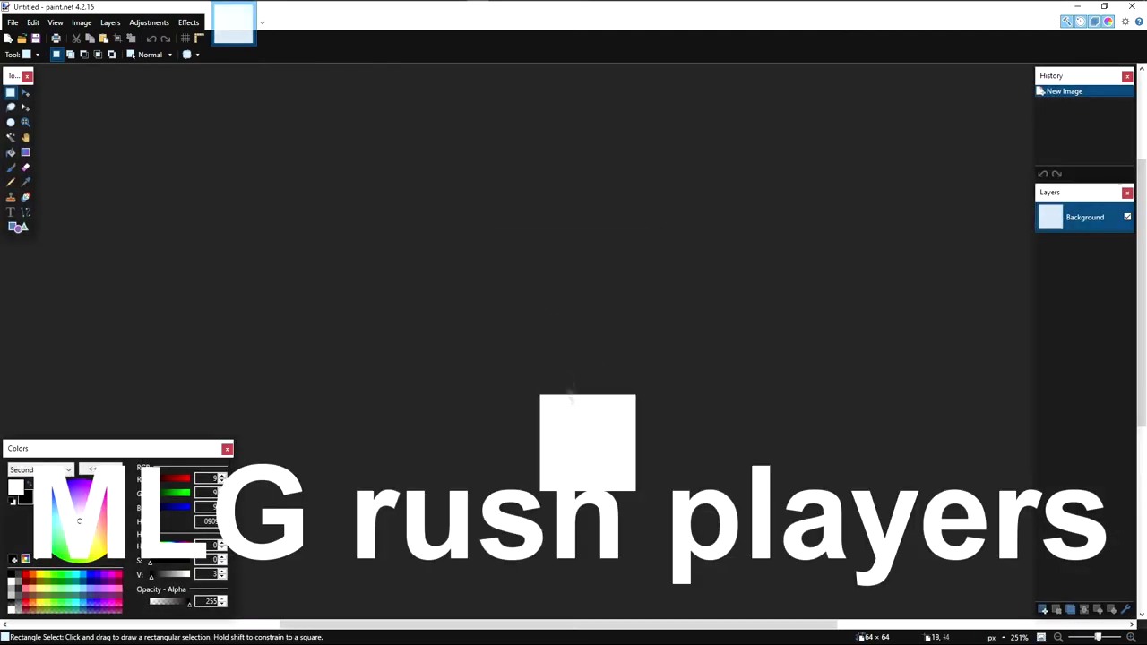
Step: Cut the entire white background so the canvas is transparent, and swap the primary and secondary colors to make black primary
key("ctrl+a")
key("ctrl+x")
scroll(600, 498, "up", 5)
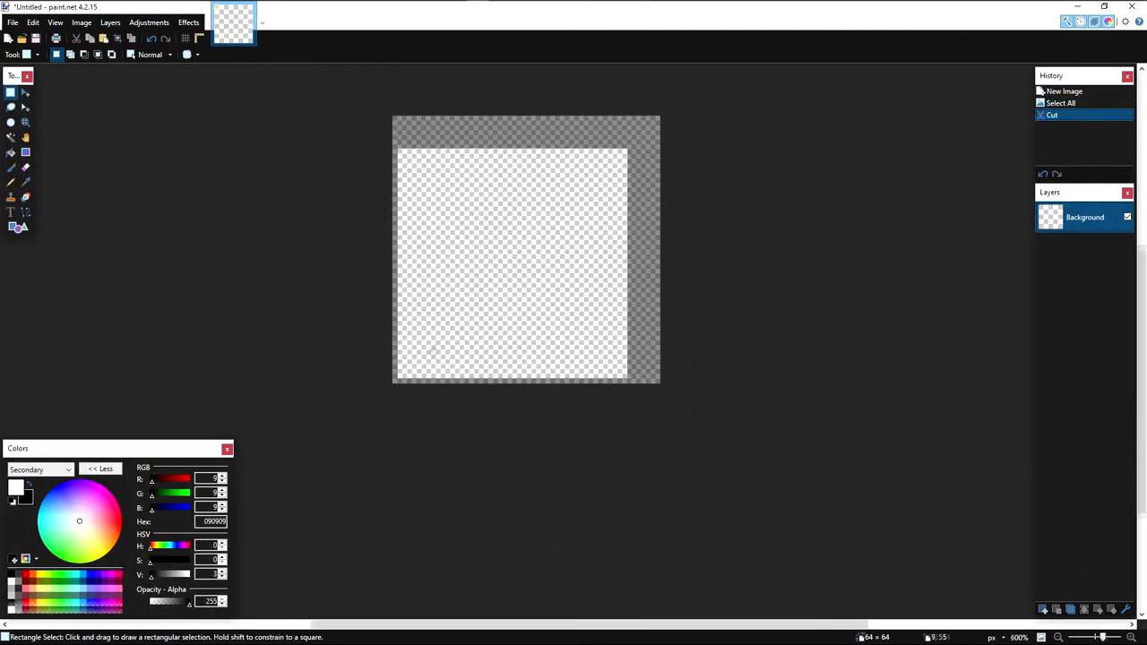
left_click(29, 483)
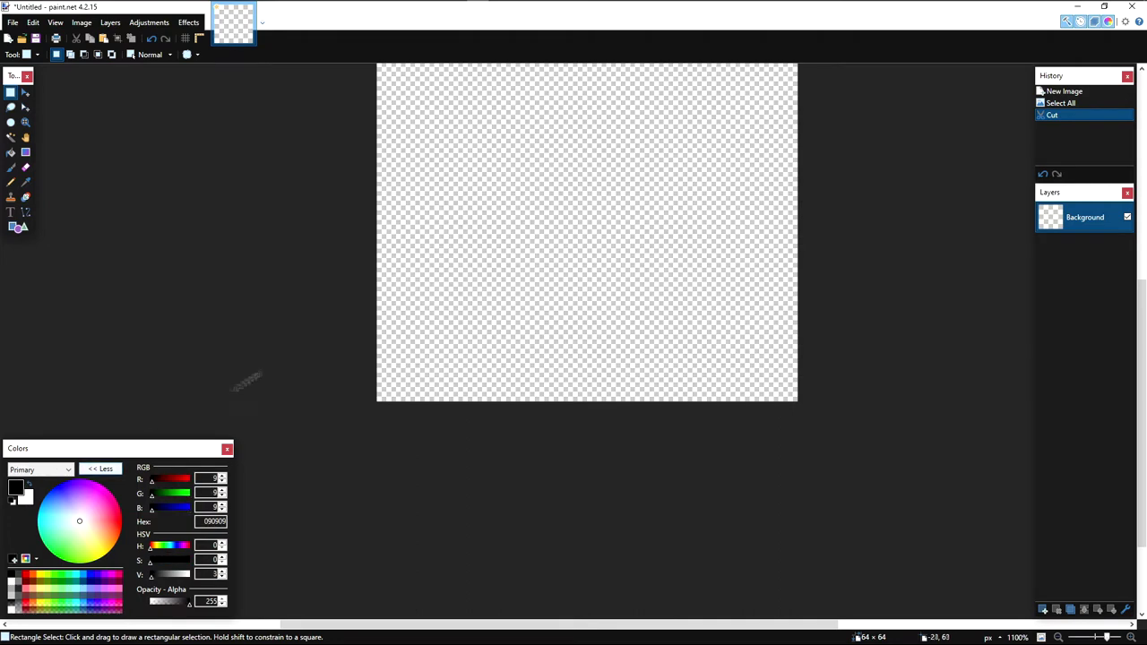
Step: Try to draw a short vertical black line near the canvas's lower-left corner
key("o")
left_click_drag(333, 396, 353, 419)
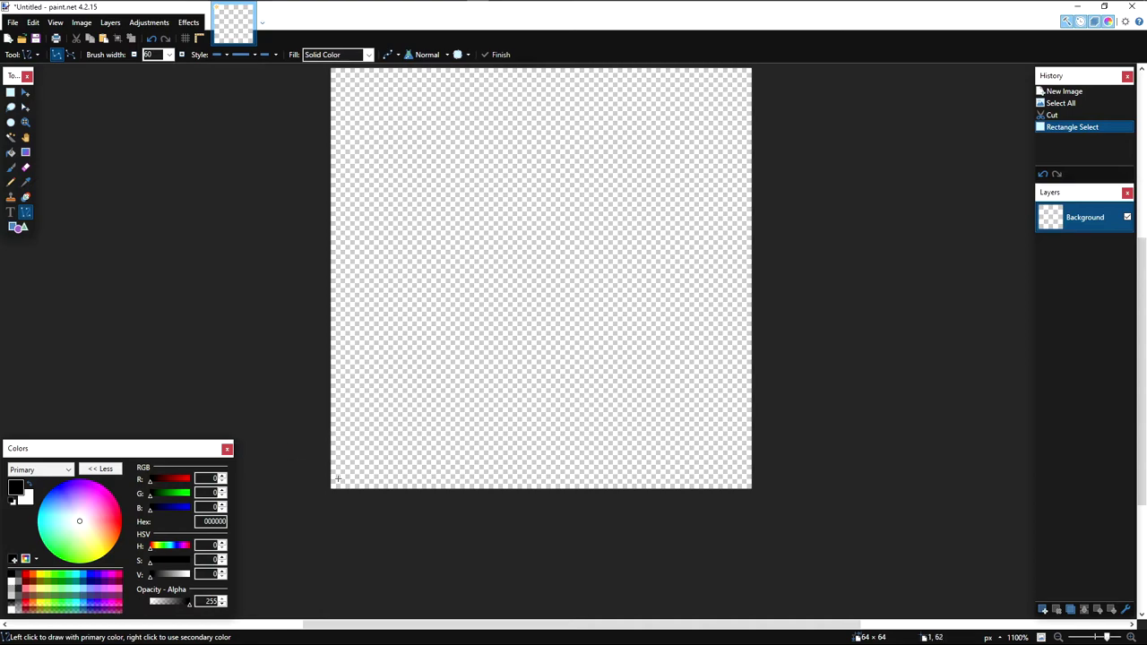
scroll(338, 478, "up", 2)
left_click_drag(340, 479, 351, 443)
key("ctrl+z")
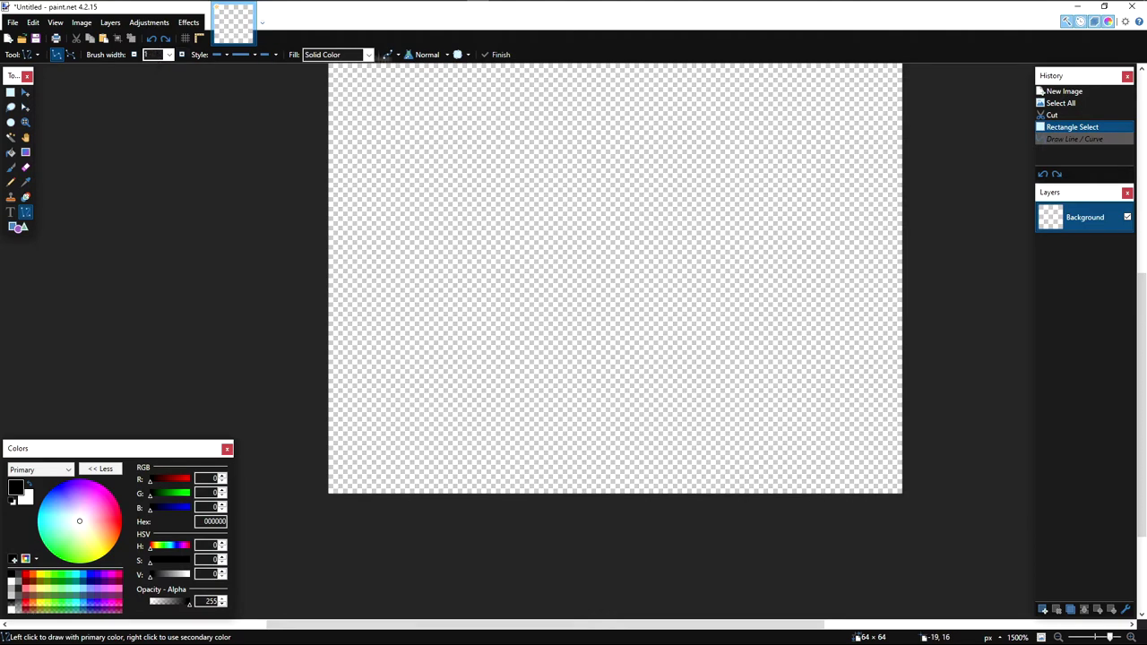
left_click_drag(359, 310, 350, 355)
left_click_drag(338, 520, 340, 440)
key("ctrl+z")
left_click_drag(331, 517, 333, 414)
key("ctrl+z")
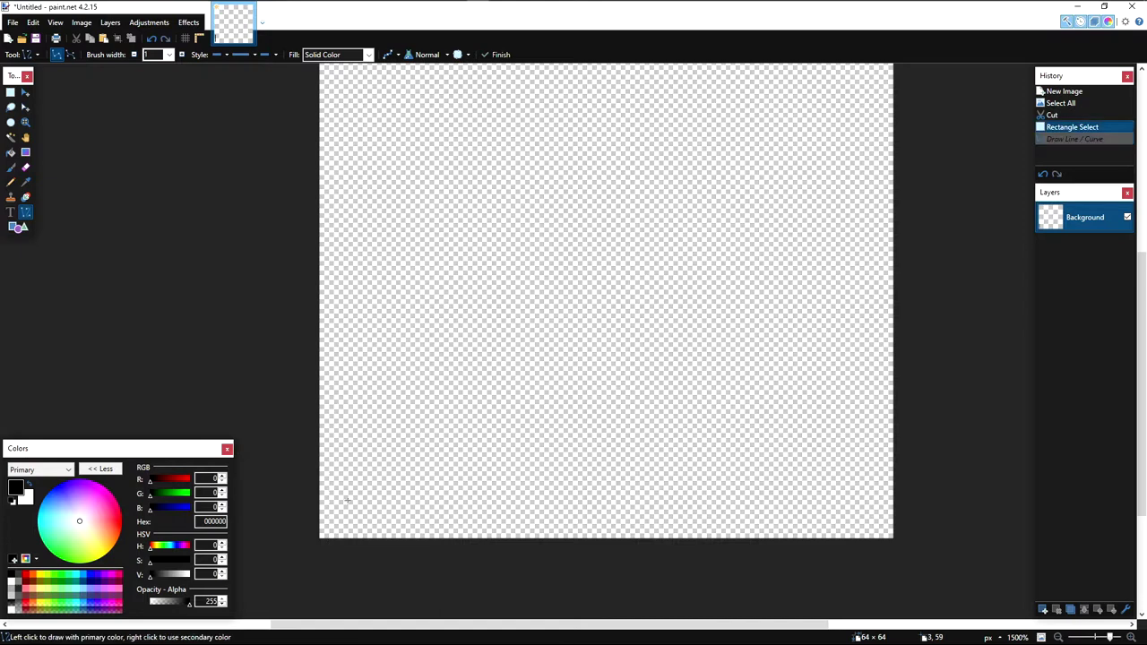
left_click_drag(342, 519, 342, 440)
key("ctrl+z")
left_click_drag(342, 511, 342, 419)
key("ctrl+z")
left_click(250, 7)
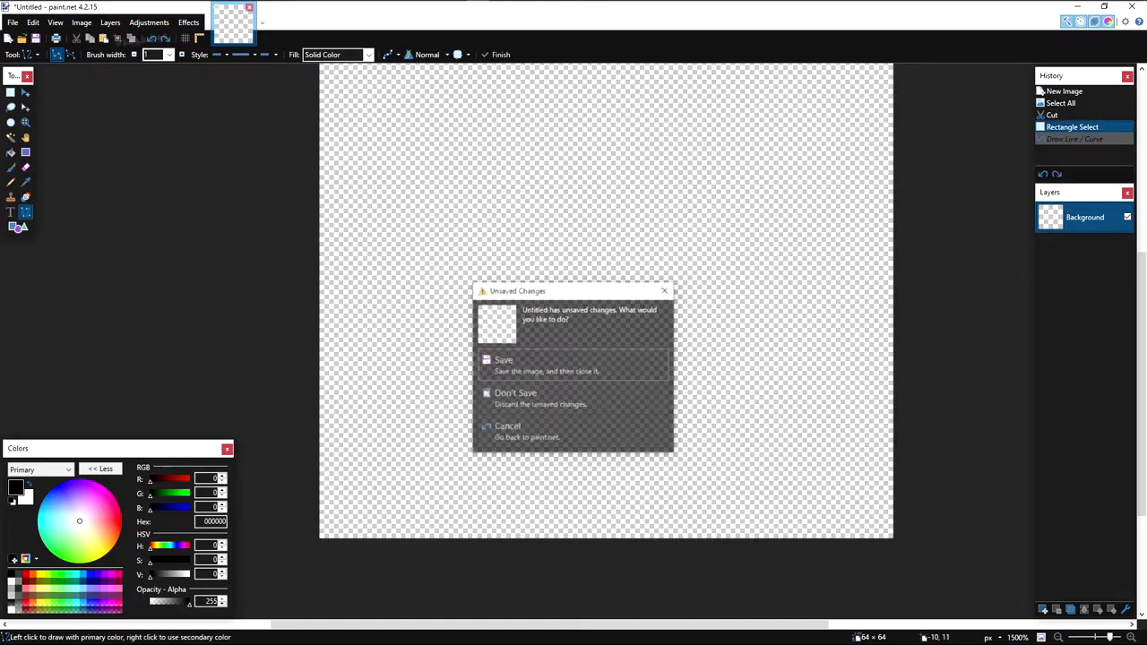
left_click(665, 291)
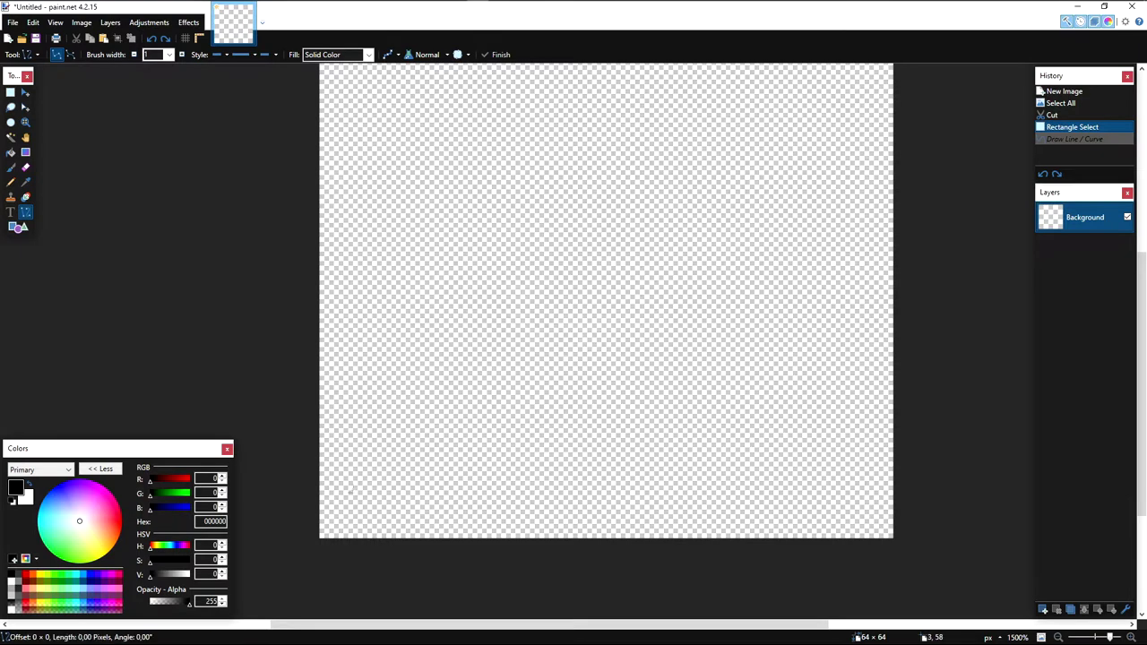
key("ctrl+y")
key("Return")
key("ctrl+z")
key("ctrl+z")
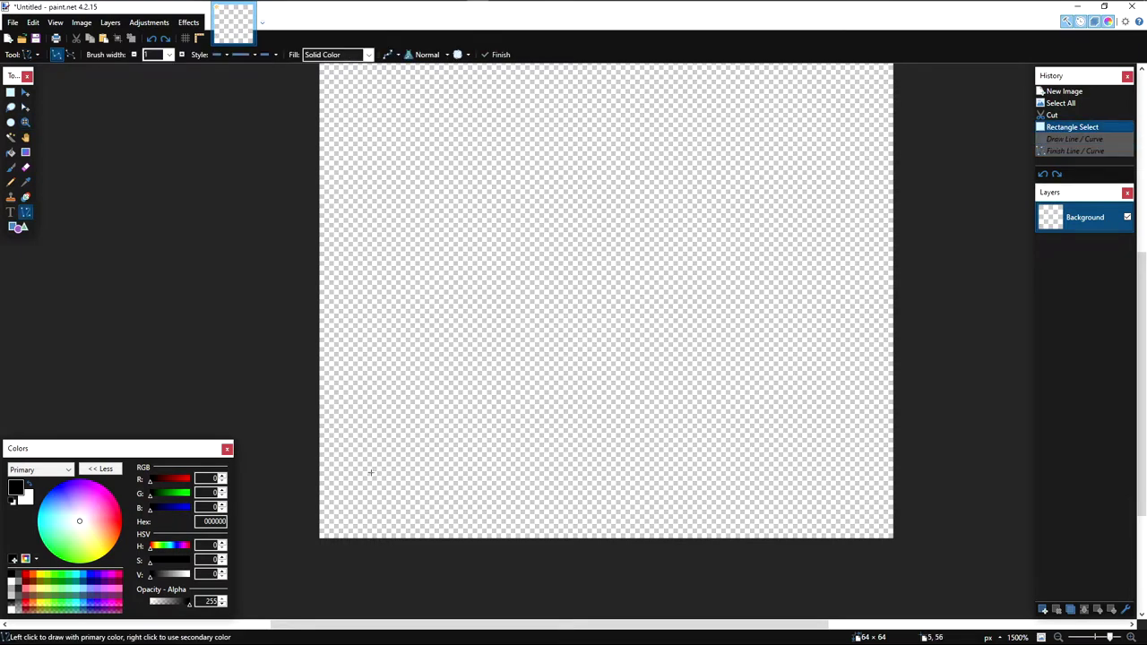
Step: Try to draw a thin vertical ellipse near the canvas's lower-left corner
key("o")
mouse_move(351, 497)
left_mouse_down()
mouse_move(350, 408)
mouse_move(351, 503)
left_mouse_up()
key("ctrl+z")
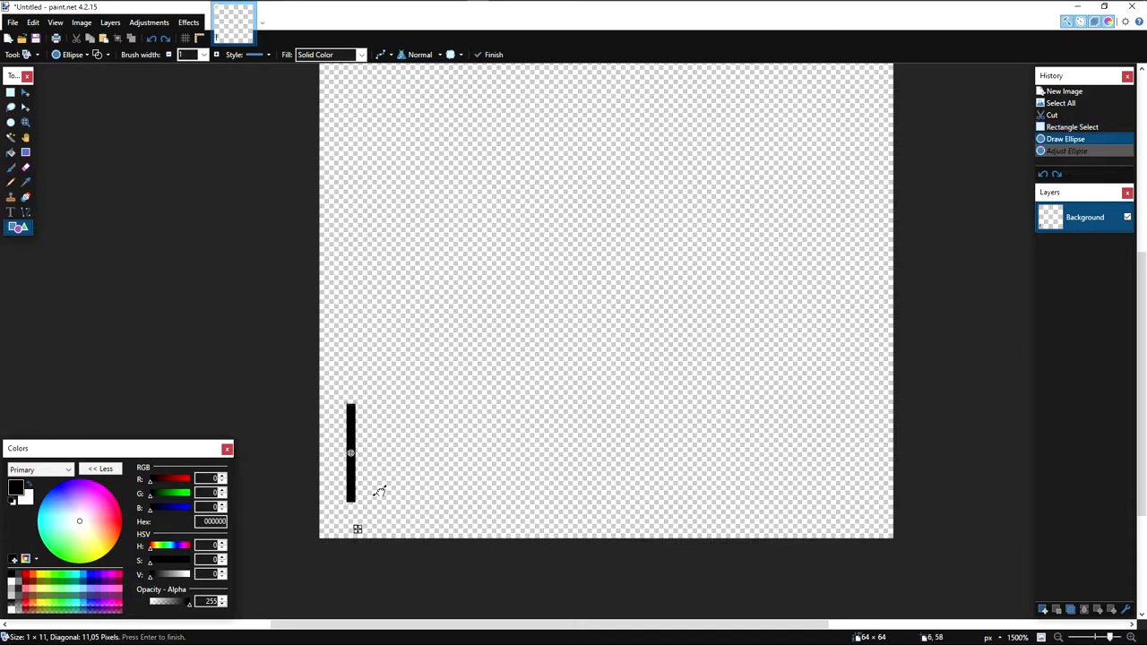
key("Return")
key("ctrl+z")
key("ctrl+z")
Step: Draw a one-pixel-wide black L from a vertical and a horizontal line meeting near the canvas's lower-left corner
key("o")
mouse_move(349, 497)
left_mouse_down()
mouse_move(350, 358)
mouse_move(499, 497)
mouse_move(489, 497)
left_mouse_up()
key("Return")
scroll(503, 437, "down", 6)
scroll(445, 427, "up", 3)
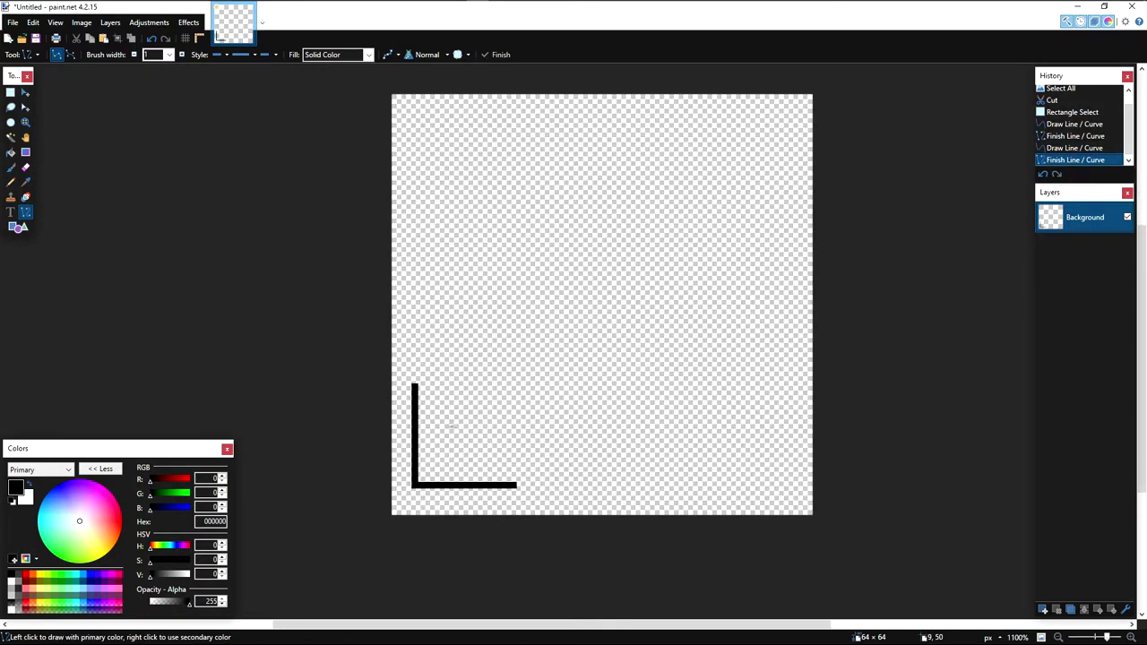
Step: Shorten both arms of the L to equal length with the Eraser
key("e")
scroll(416, 383, "up", 3)
left_click_drag(415, 384, 416, 426)
left_click_drag(551, 525, 497, 525)
left_click_drag(417, 435, 417, 444)
Step: Close the L into a square outline about 9 × 9 pixels with a top and a right-hand line
key("o")
mouse_move(417, 452)
left_mouse_down()
mouse_move(444, 443)
mouse_move(491, 452)
mouse_move(490, 524)
left_mouse_up()
key("Return")
key("Return")
key("e")
scroll(507, 474, "up", 1)
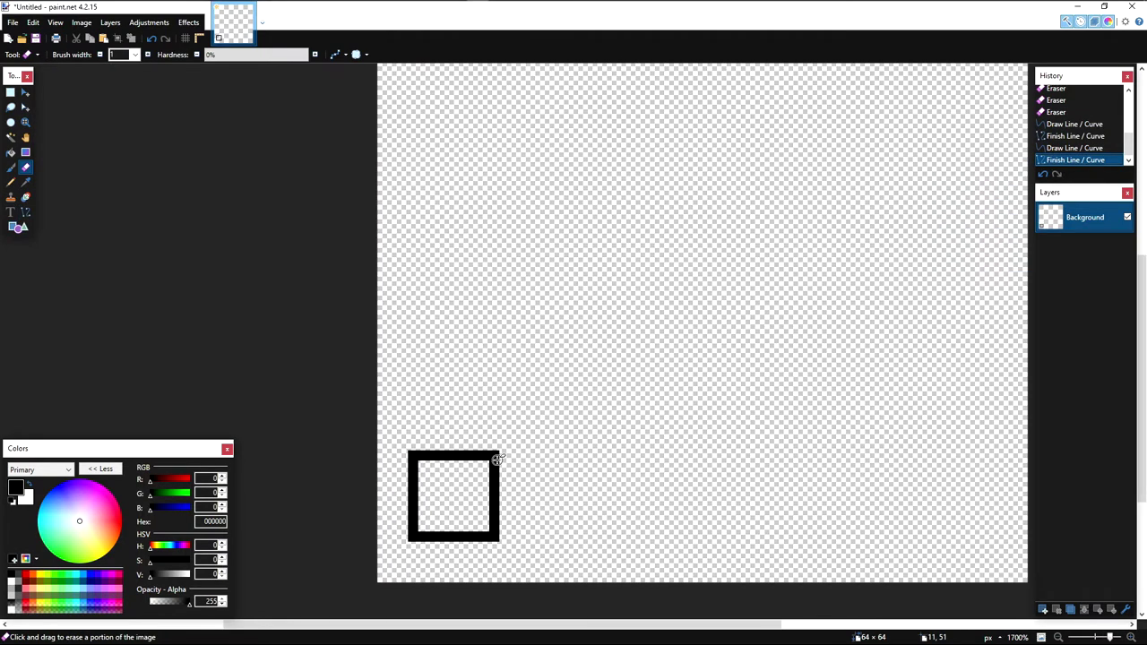
Step: Draw a 45° diagonal line rising to the upper right from the square's top edge
key("o")
left_click_drag(433, 454, 656, 231)
key("Return")
key("e")
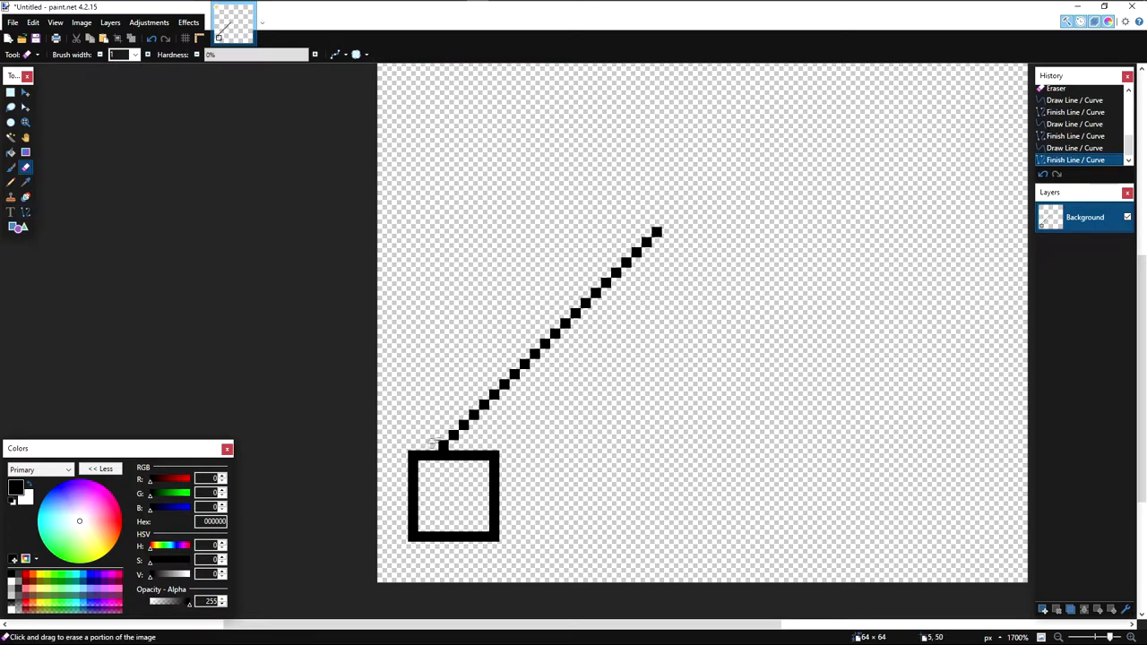
Step: Erase the diagonal's lower end and redraw it with a short horizontal jog down to the square's upper-left corner
left_click(483, 404)
key("o")
mouse_move(494, 394)
left_mouse_down()
mouse_move(473, 394)
mouse_move(412, 455)
left_mouse_up()
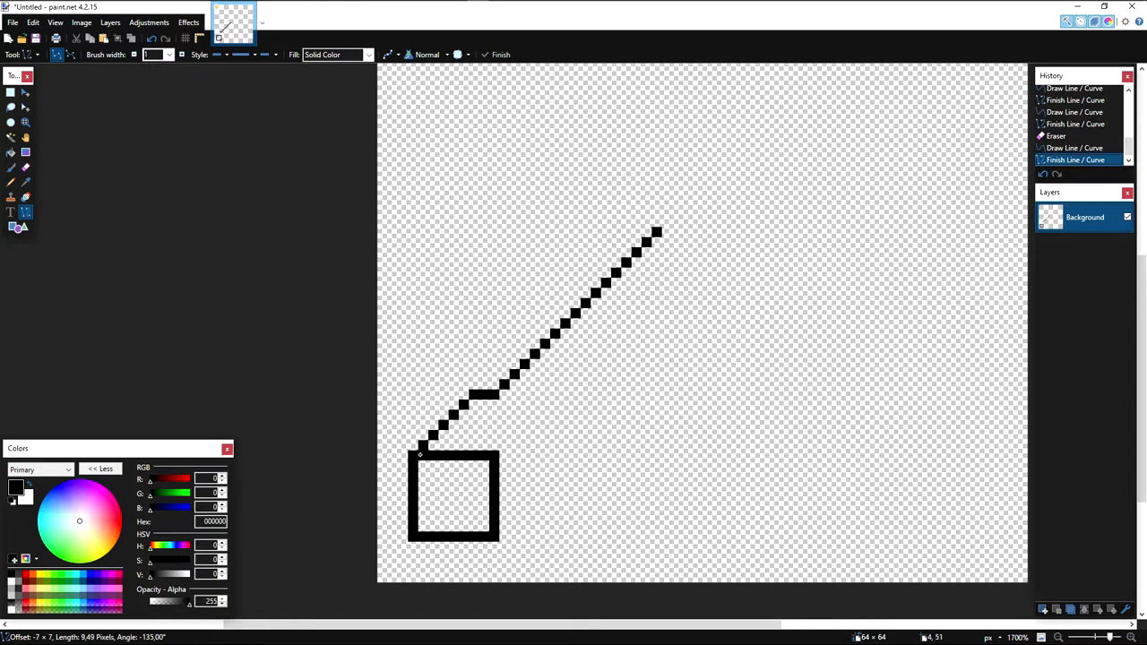
key("Return")
mouse_move(501, 510)
left_mouse_down()
mouse_move(460, 480)
mouse_move(524, 435)
left_mouse_up()
key("Return")
key("ctrl+z")
key("ctrl+z")
Step: Draw the matching lower contour from the square's right edge: a short diagonal, a vertical jog and a long 45° line
mouse_move(463, 495)
left_mouse_down()
mouse_move(513, 445)
mouse_move(505, 456)
mouse_move(515, 422)
mouse_move(676, 263)
left_mouse_up()
key("Return")
key("Return")
key("Return")
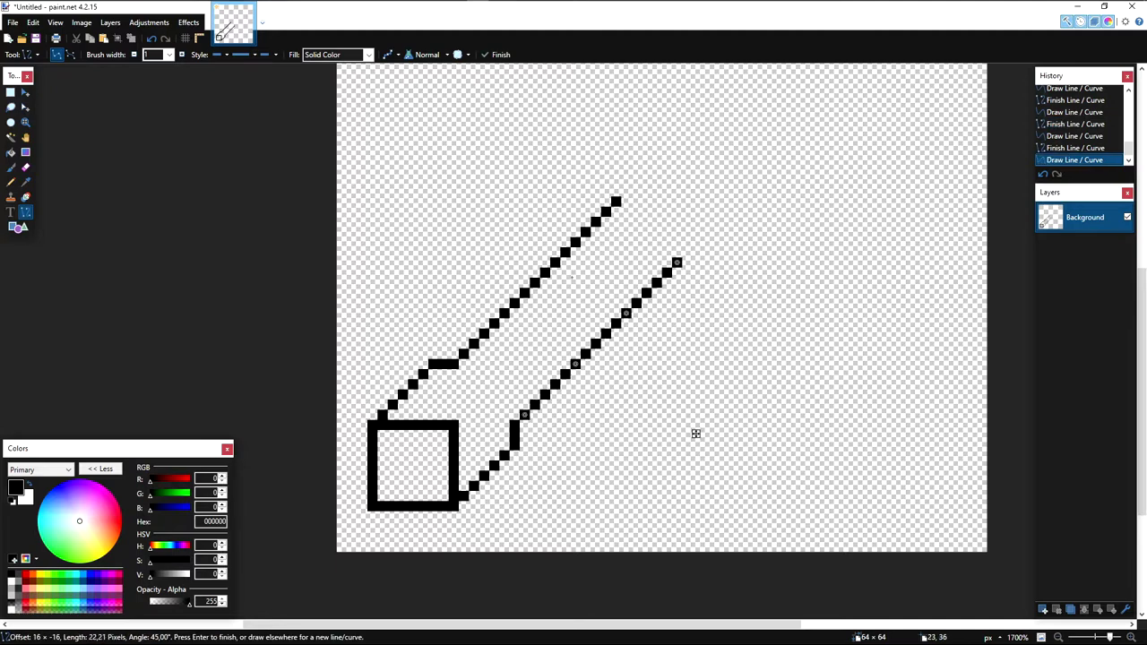
Step: Join the two contours with a diagonal cross line at the start of the long parallel lines
left_click_drag(463, 364, 515, 414)
key("Return")
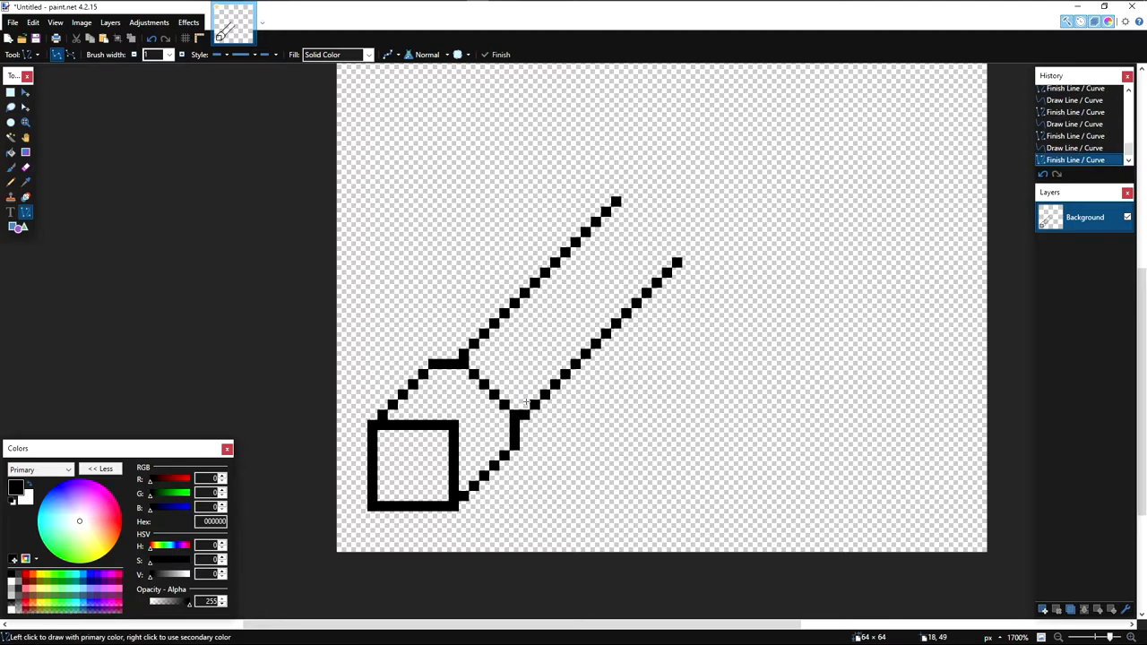
scroll(528, 400, "down", 8)
scroll(526, 400, "up", 5)
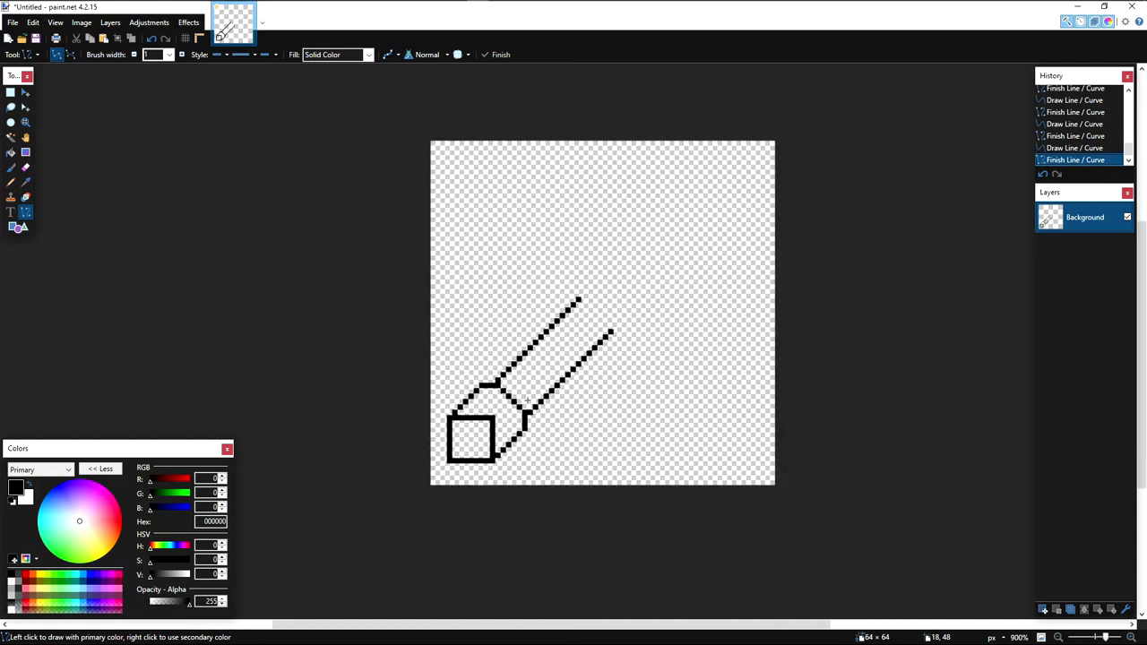
Step: Erase both long parallel shaft lines beyond the cross line
key("e")
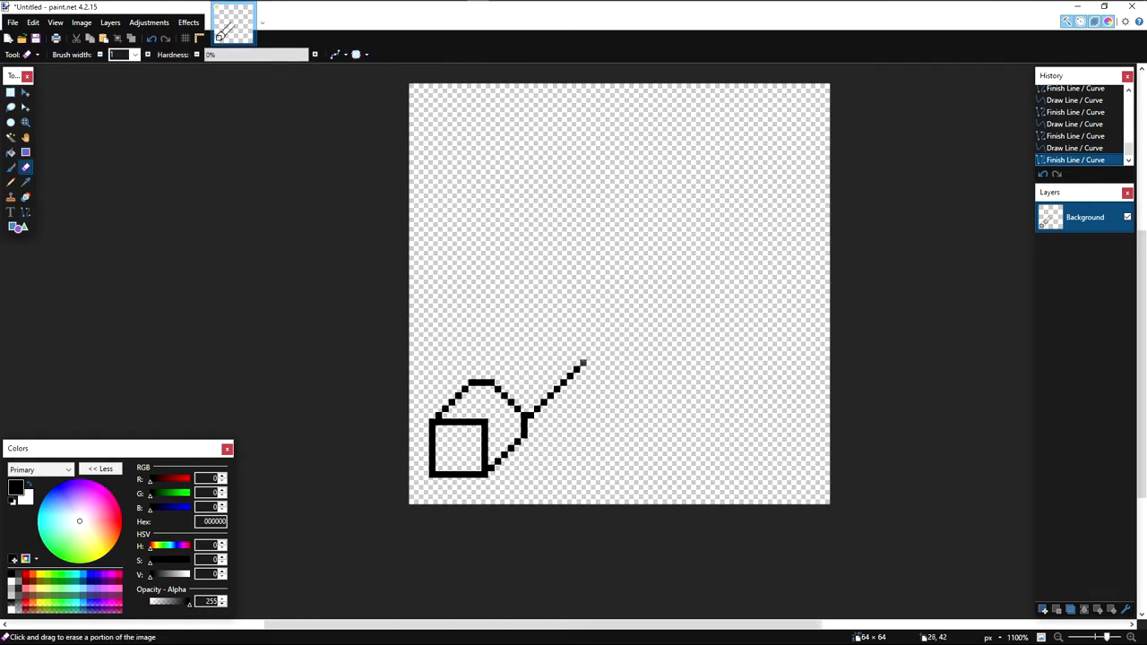
left_click(541, 407)
left_click(536, 410)
scroll(529, 408, "up", 4)
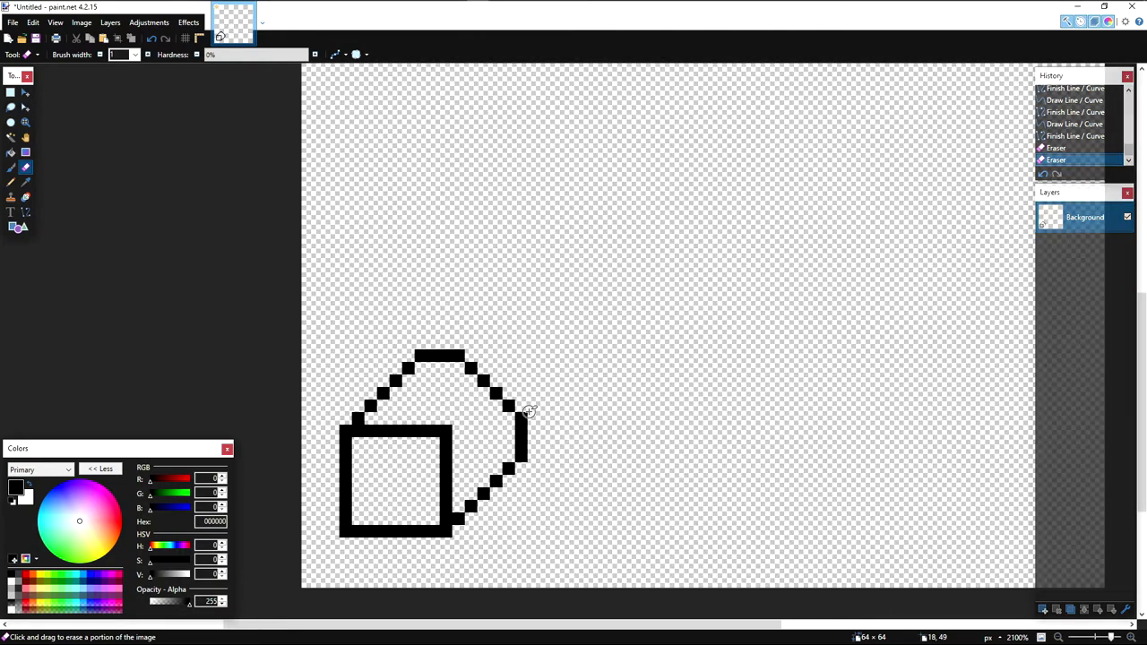
Step: Draw two parallel 45° shaft lines, set closer together, rising from the two ends of the cross line
key("o")
left_click_drag(527, 407, 609, 318)
left_click_drag(477, 353, 583, 242)
left_click_drag(609, 318, 635, 288)
key("super")
left_click(821, 135)
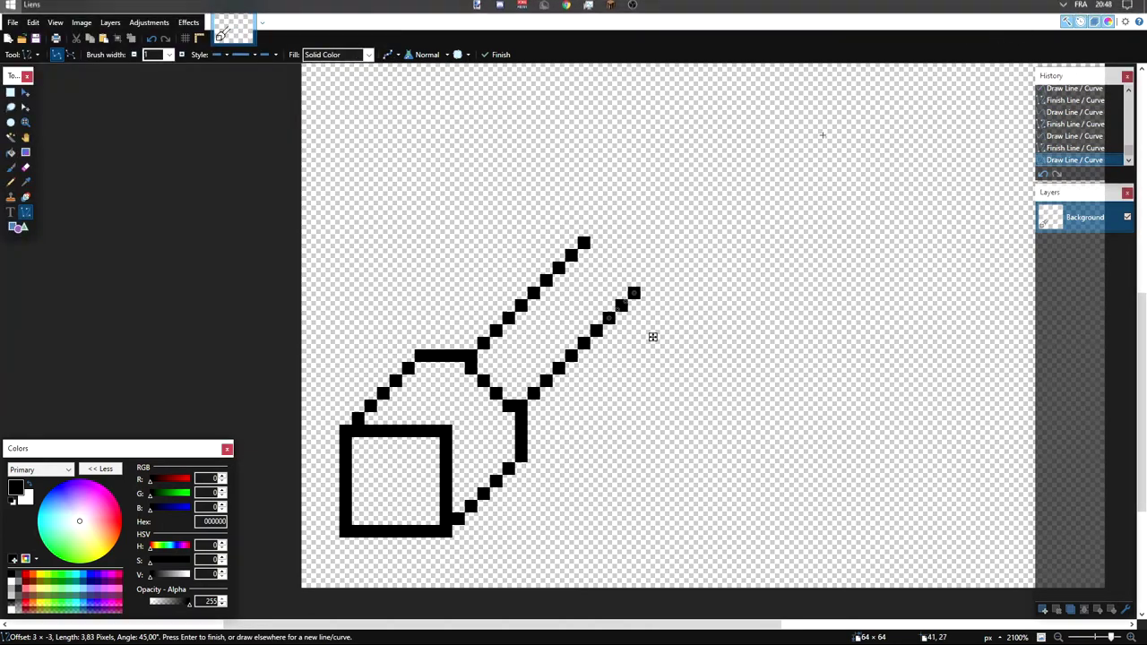
scroll(746, 186, "down", 6)
scroll(427, 435, "up", 8)
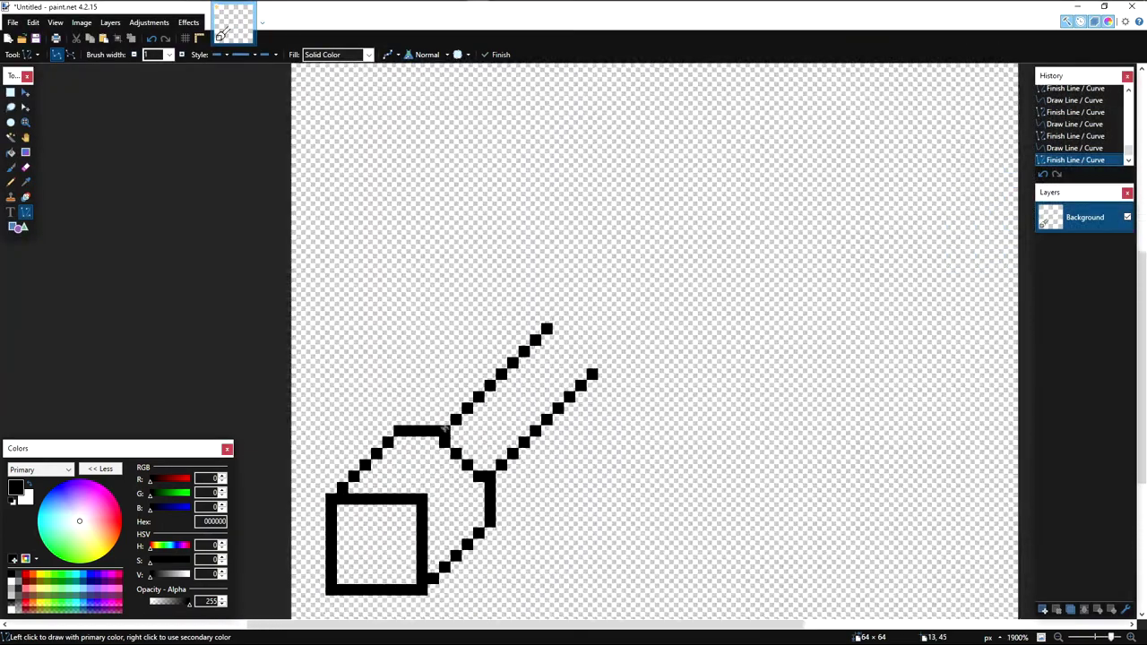
Step: Erase the two short diagonal sides connecting the square to the collar
key("e")
left_click_drag(427, 436, 365, 452)
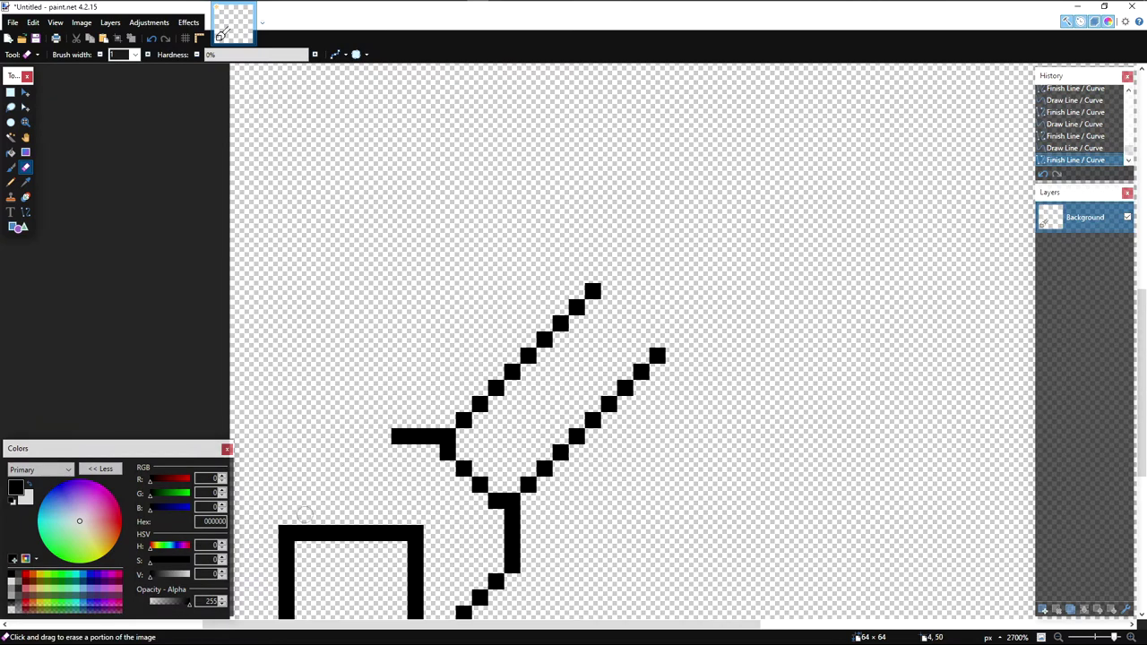
scroll(418, 384, "down", 3)
left_click_drag(463, 517, 446, 530)
Step: Redraw the two short diagonal sides between the square and the collar, each shifted one pixel inward
key("o")
left_click_drag(529, 443, 441, 518)
left_click(414, 430)
left_click_drag(402, 326, 334, 406)
left_click(405, 385)
scroll(405, 385, "down", 10)
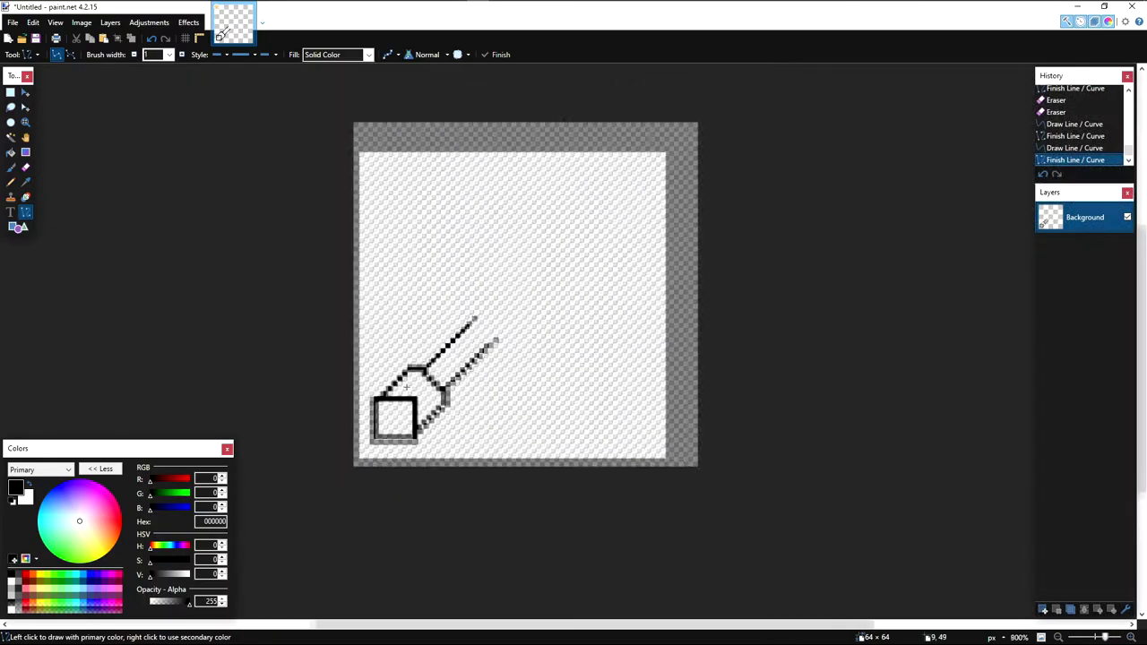
scroll(417, 389, "up", 10)
scroll(428, 348, "down", 5)
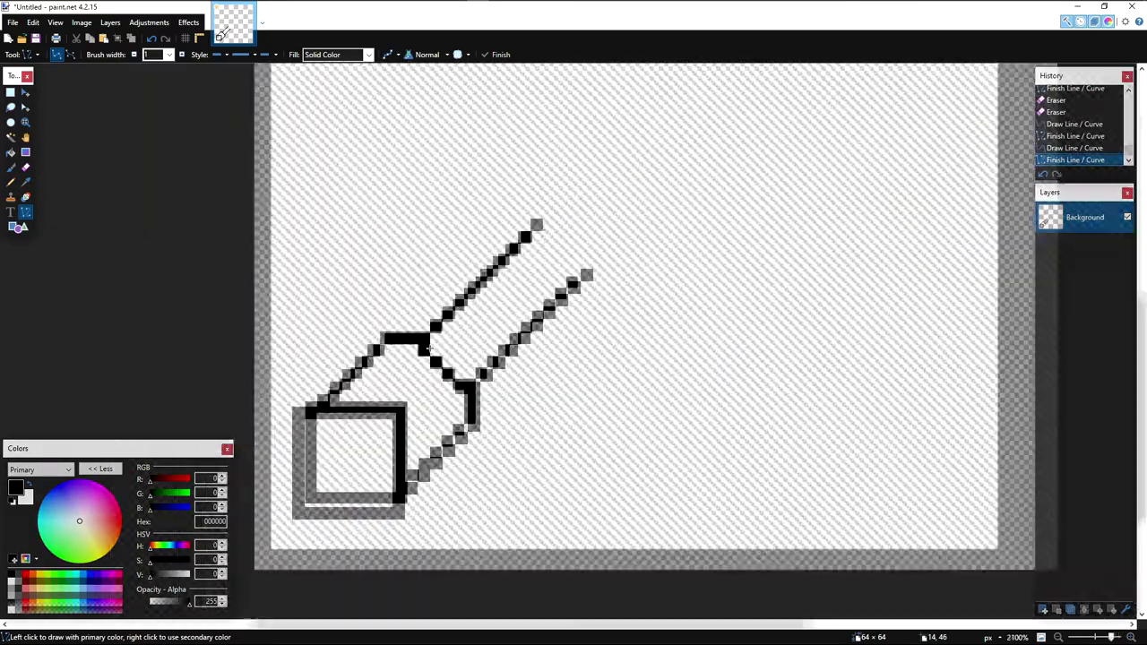
scroll(507, 295, "up", 2)
scroll(382, 418, "up", 4)
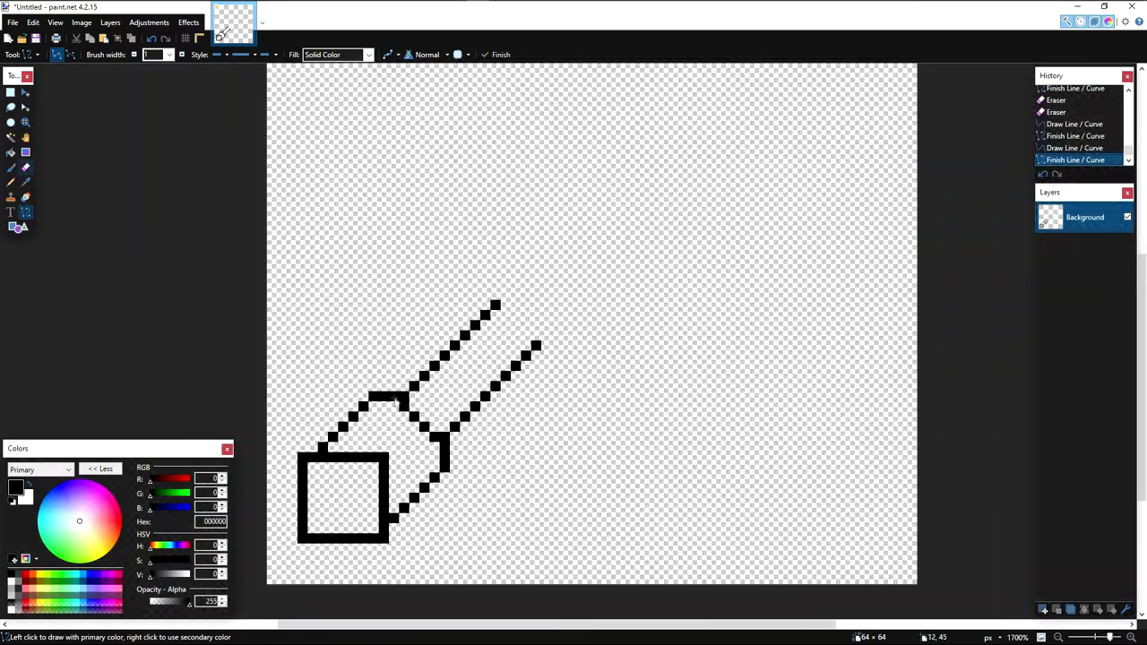
Step: Erase the collar's top edge, right edge and diagonal cross line
key("e")
scroll(391, 403, "up", 4)
left_click(414, 511)
scroll(478, 418, "down", 2)
left_click(494, 474)
left_click(494, 491)
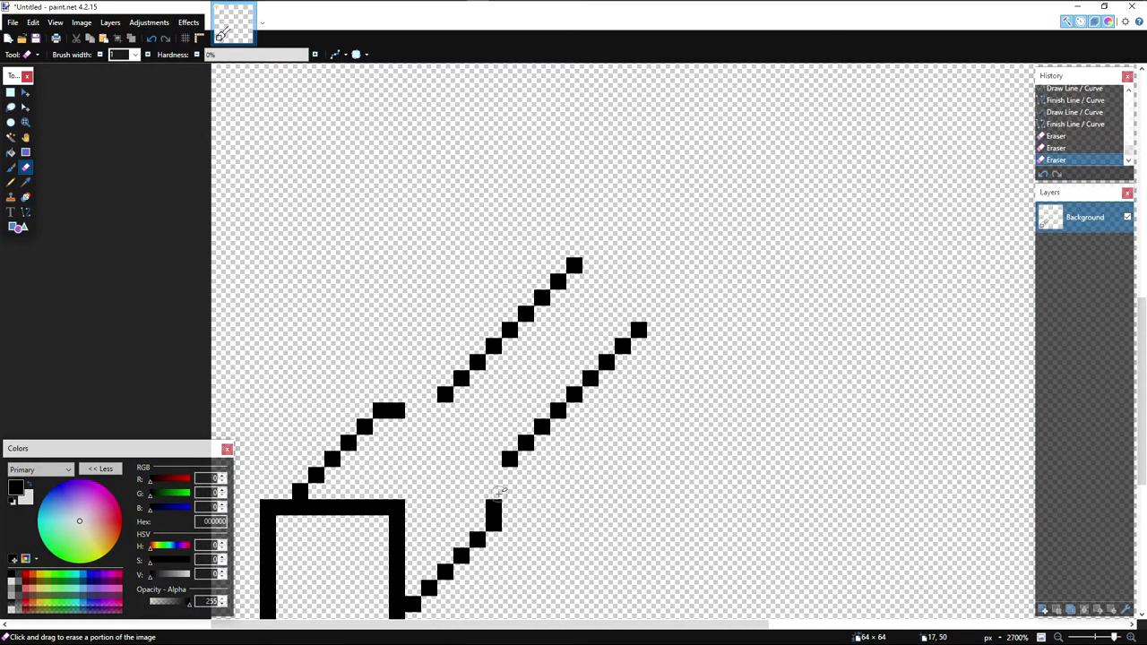
left_click(380, 410)
left_click(397, 410)
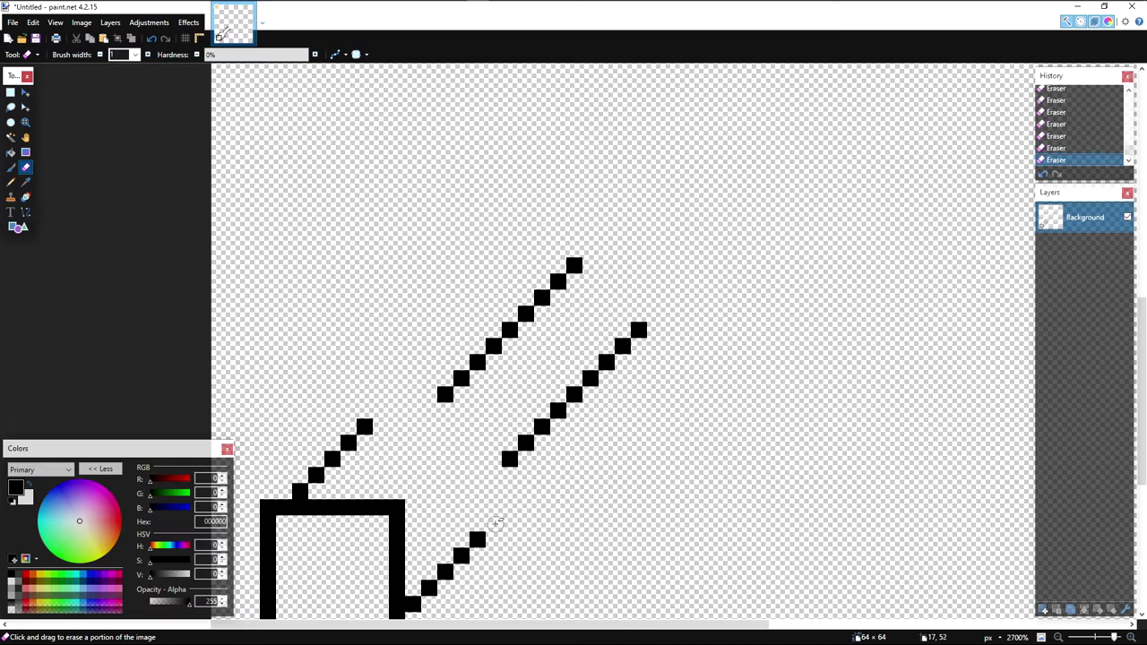
Step: Redraw the collar's vertical edge, horizontal edge and diagonal cross line between the sides and the shaft lines
key("o")
left_click_drag(478, 538, 478, 506)
key("Return")
left_click_drag(365, 427, 414, 423)
key("Return")
key("Return")
left_click_drag(494, 475, 525, 492)
key("Return")
scroll(547, 479, "down", 3)
scroll(528, 467, "up", 2)
key("Return")
scroll(561, 483, "down", 3)
scroll(550, 485, "up", 5)
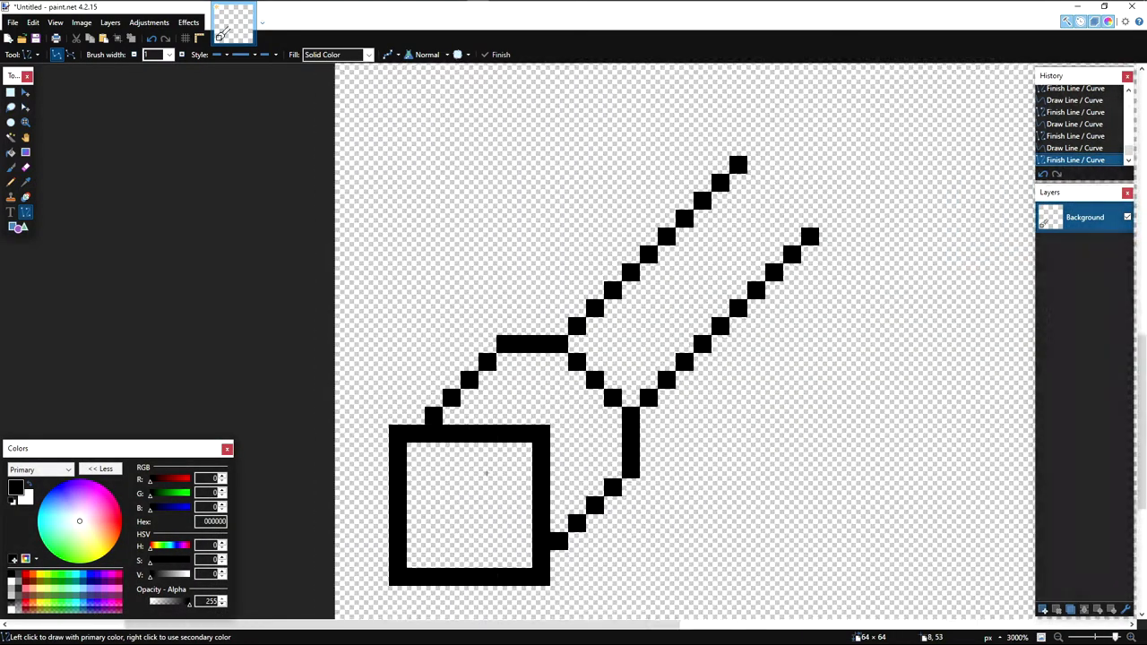
Step: Erase both diagonal sides between the square and the redrawn collar
key("e")
left_click_drag(506, 319, 421, 405)
mouse_move(670, 479)
left_mouse_down()
mouse_move(578, 564)
mouse_move(601, 542)
left_mouse_up()
Step: Redraw both diagonal sides one more pixel inward, from the collar's edges down to the square
key("o")
left_click_drag(660, 456, 565, 542)
key("Return")
left_click_drag(523, 319, 437, 404)
key("Return")
scroll(551, 385, "down", 3)
scroll(551, 386, "down", 2)
scroll(551, 385, "up", 1)
scroll(537, 394, "down", 2)
scroll(495, 418, "up", 4)
Step: Erase the square's upper-left and lower-right corner pixels
key("e")
left_click(475, 387)
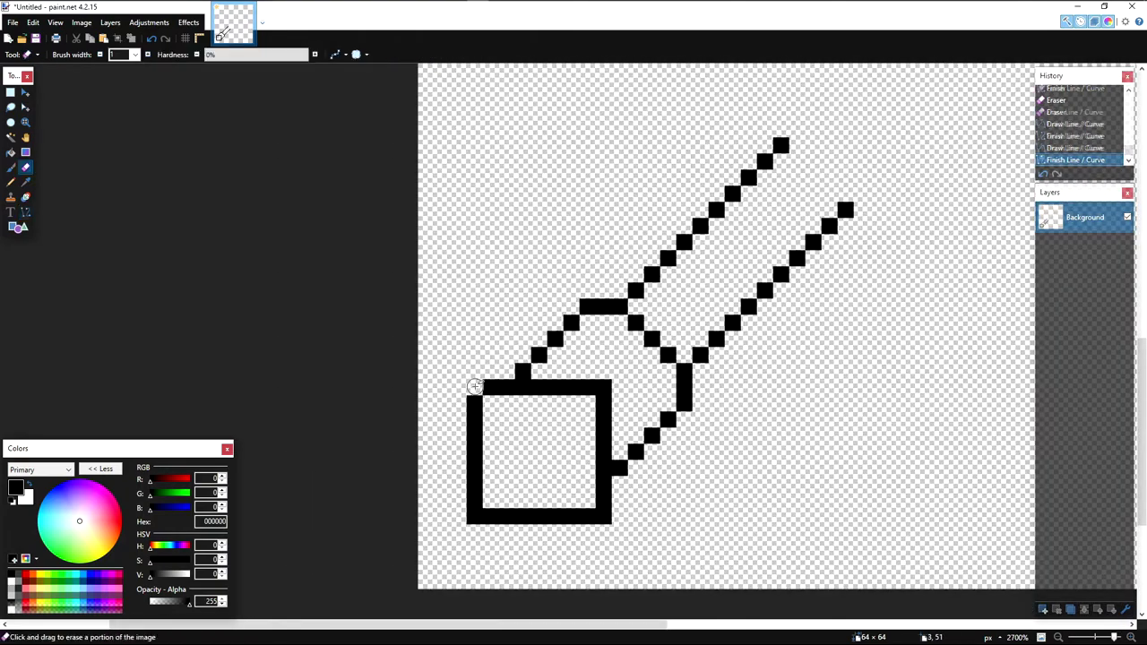
left_click(605, 515)
scroll(628, 502, "down", 2)
left_click_drag(727, 417, 546, 632)
scroll(340, 484, "up", 3)
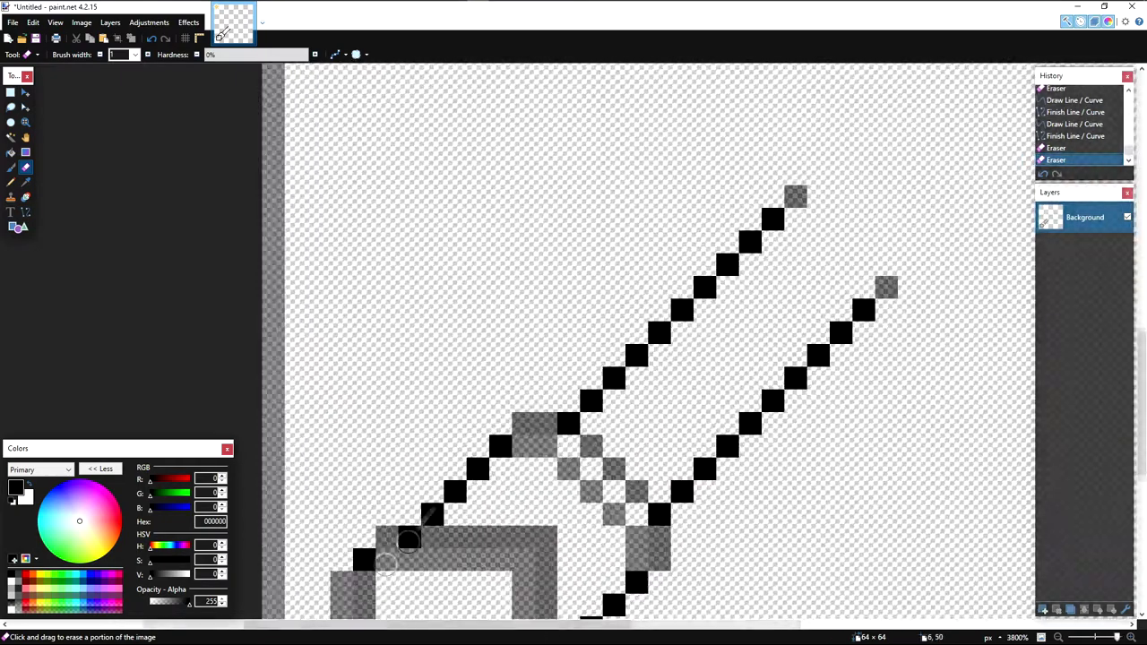
left_click_drag(386, 565, 523, 386)
Step: Round the square's lower-left corner by erasing its three corner pixels and adding one black pixel diagonally inside
left_click(479, 557)
left_click(478, 539)
left_click(494, 555)
key("o")
left_click_drag(500, 537, 520, 560)
key("e")
Step: Round the square's upper-right corner by erasing its three corner pixels and penciling one black pixel diagonally inside
key("e")
left_click(636, 378)
left_click(659, 378)
left_click(658, 400)
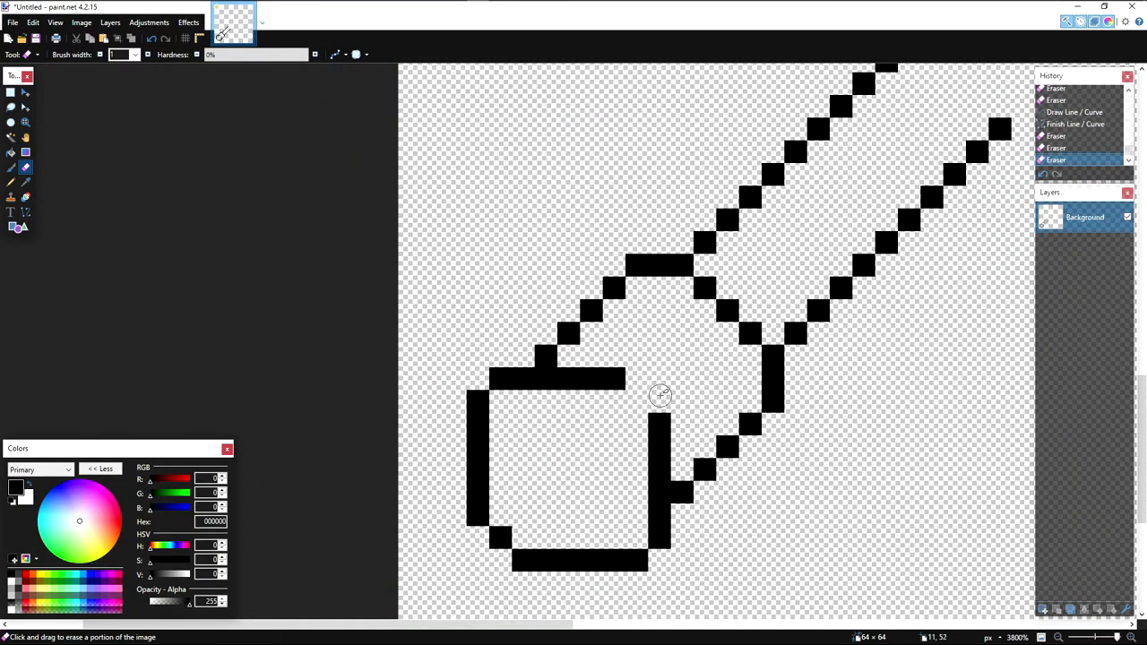
key("p")
left_click(636, 400)
scroll(671, 385, "down", 6)
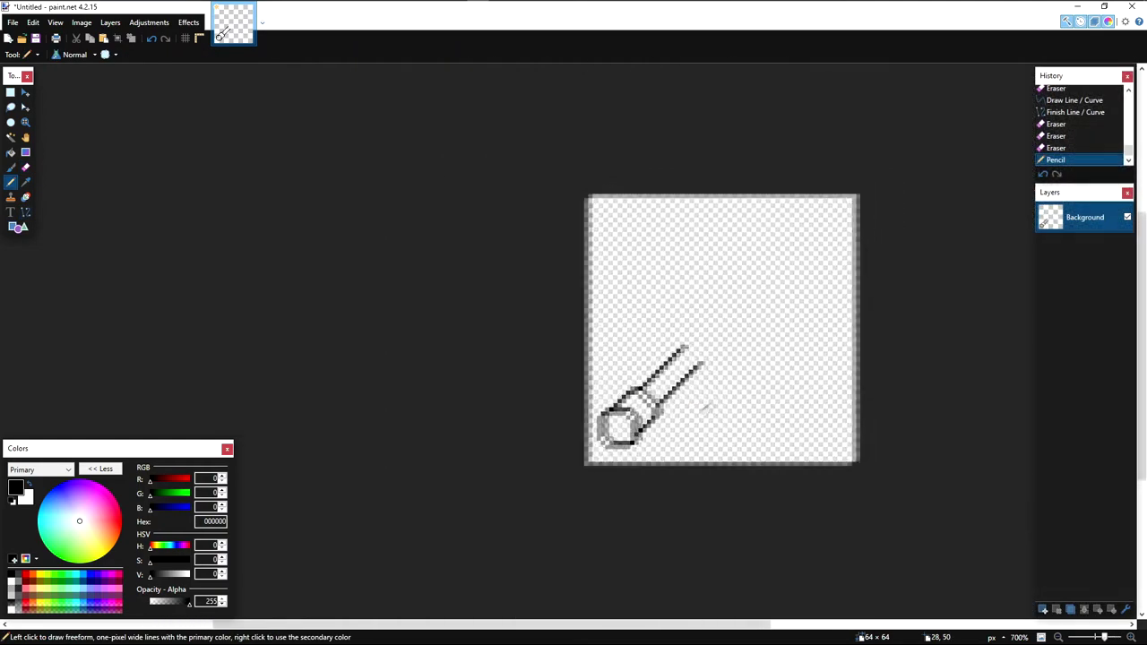
scroll(643, 427, "up", 3)
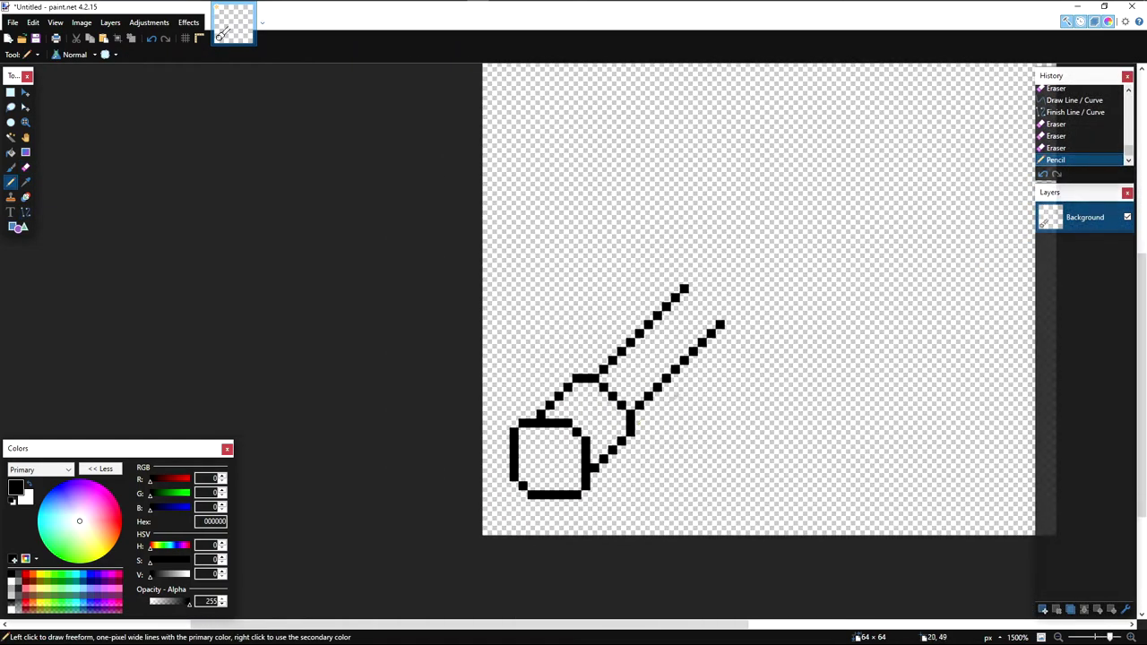
key("o")
scroll(484, 443, "down", 6)
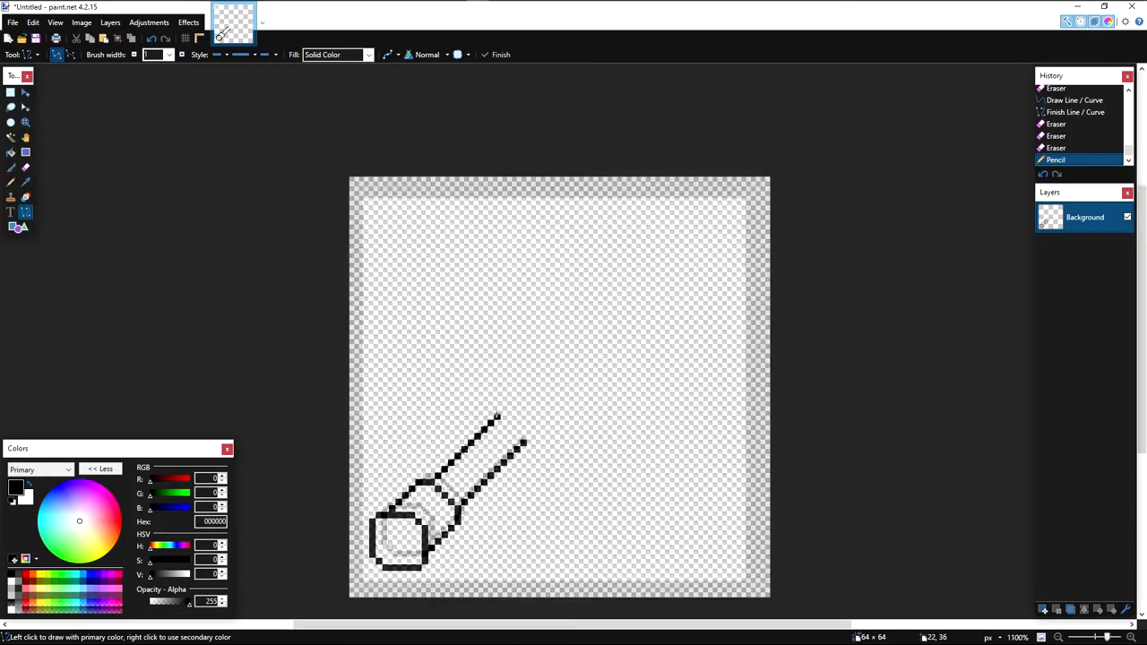
Step: Close the handle's upper end with a black diagonal line and draw a vertical line about 5 pixels tall from its upper-left corner
scroll(506, 419, "up", 5)
scroll(507, 419, "up", 5)
left_click_drag(488, 415, 545, 472)
key("Return")
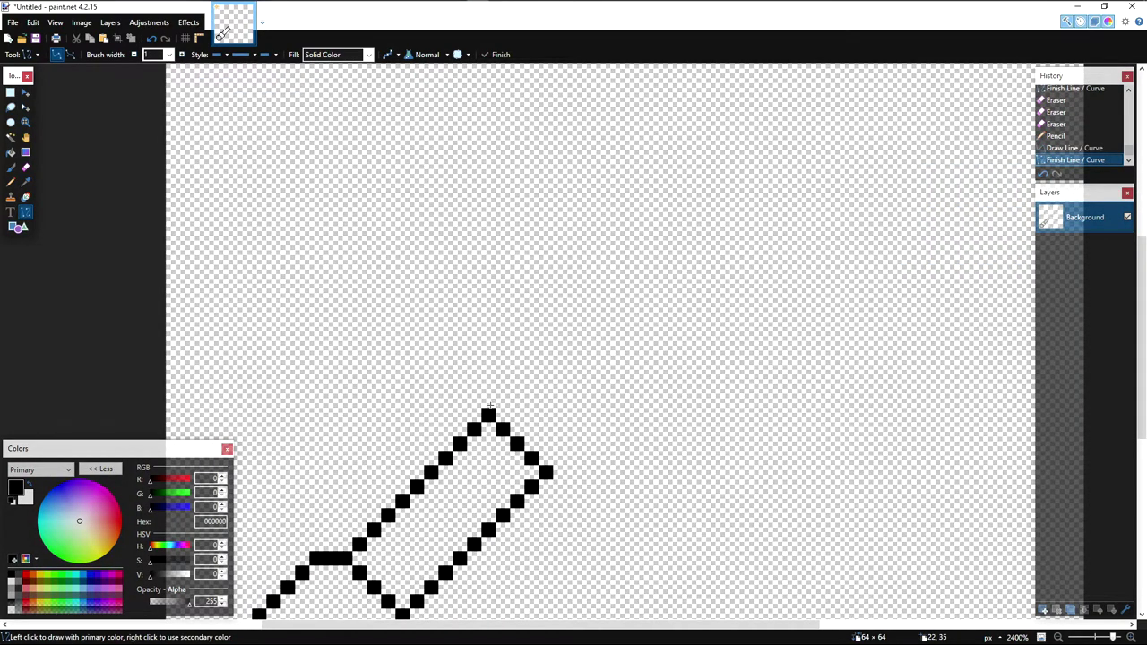
left_click_drag(488, 412, 488, 352)
key("Return")
scroll(518, 381, "down", 3)
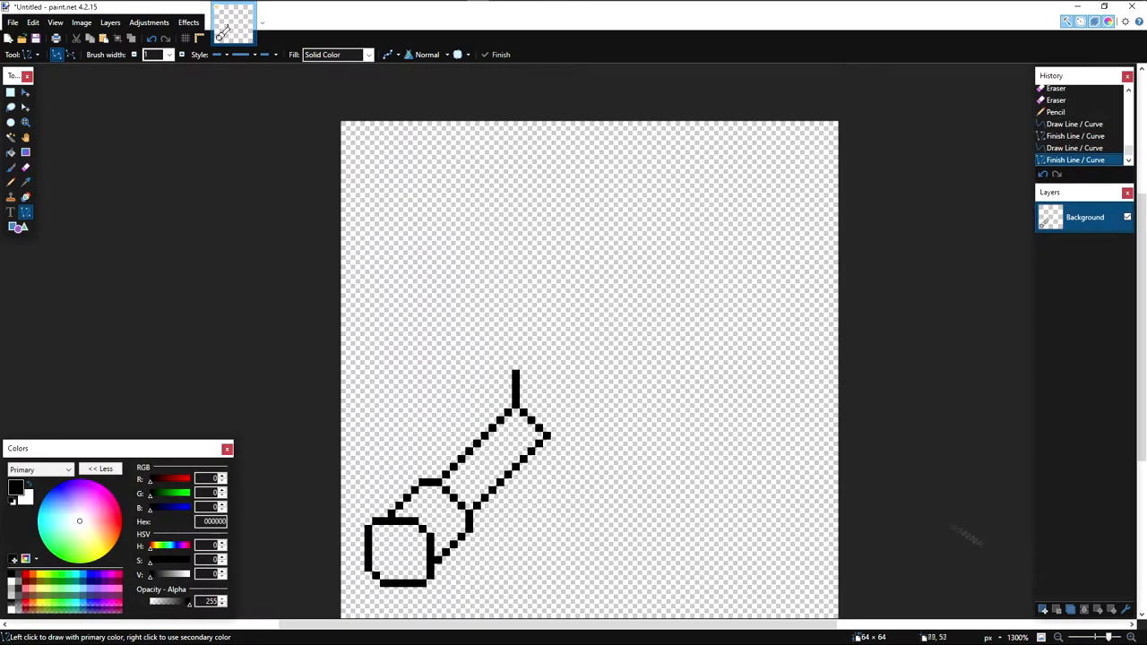
Step: On a new layer beneath the outline, draw a red (FF0000) one-pixel diagonal guide from the canvas's lower-left to upper-right corner
left_click(1042, 611)
left_click(1112, 609)
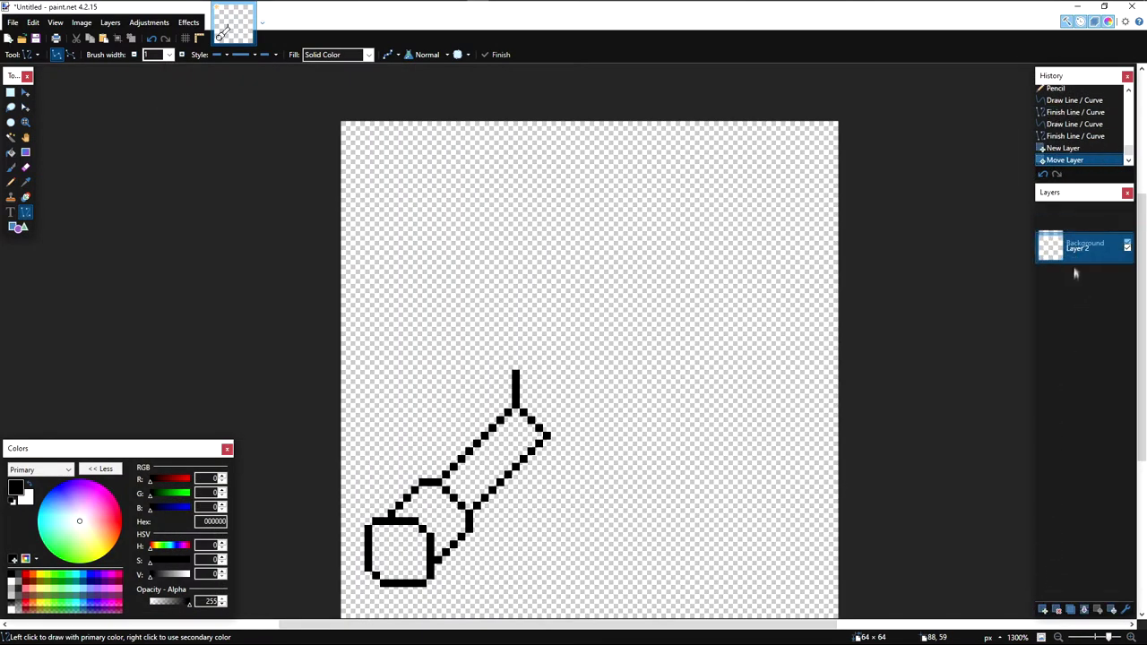
left_click_drag(170, 480, 291, 484)
scroll(376, 455, "down", 2)
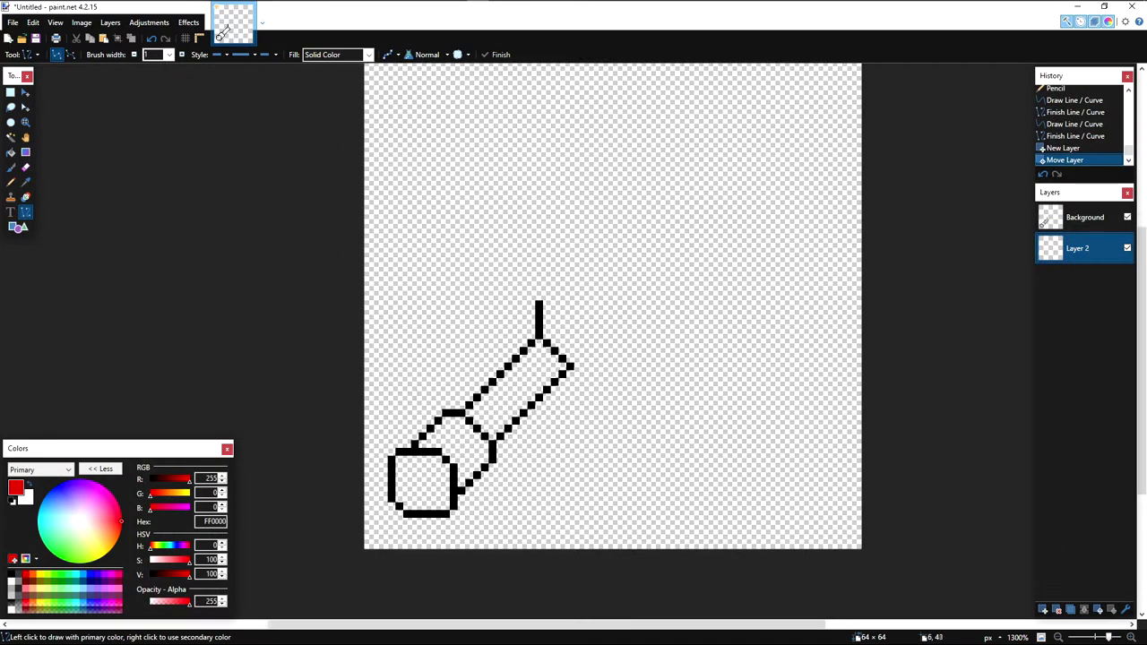
mouse_move(365, 545)
left_mouse_down()
mouse_move(737, 174)
mouse_move(888, 95)
mouse_move(872, 74)
left_mouse_up()
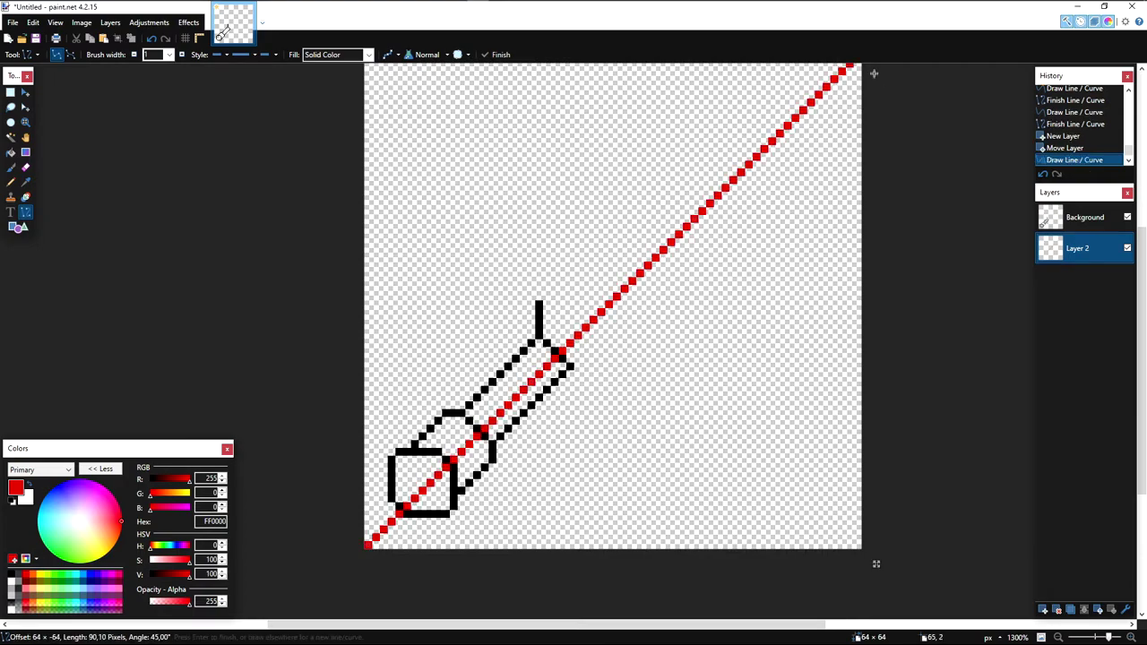
scroll(818, 265, "up", 4)
key("Return")
left_click_drag(656, 329, 725, 252)
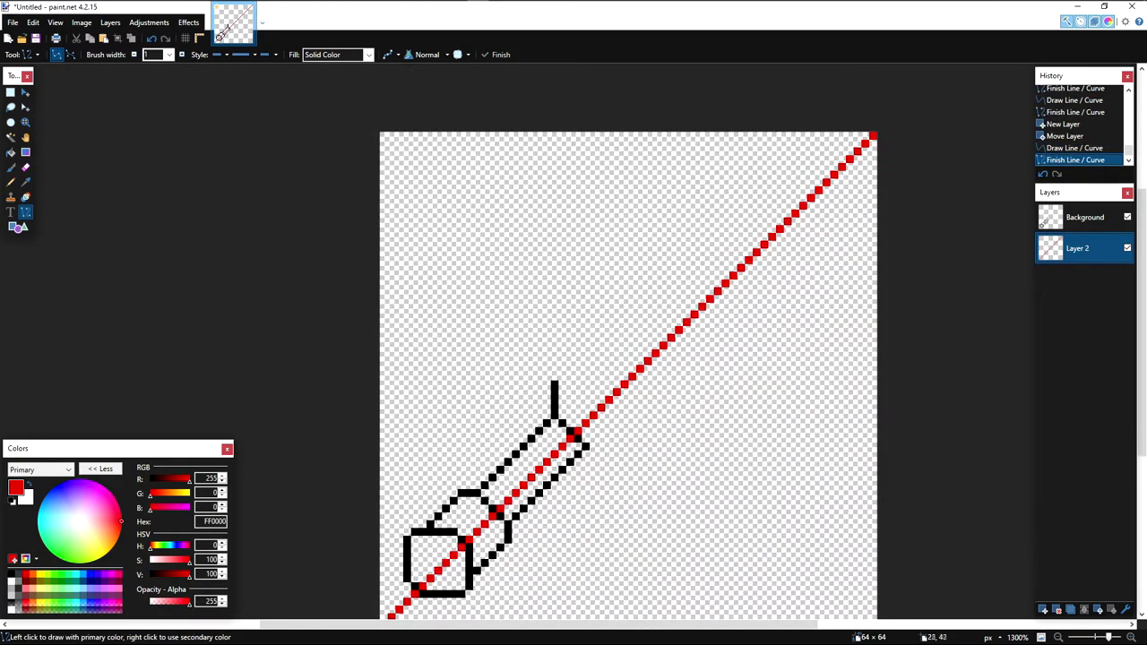
scroll(1015, 447, "down", 1)
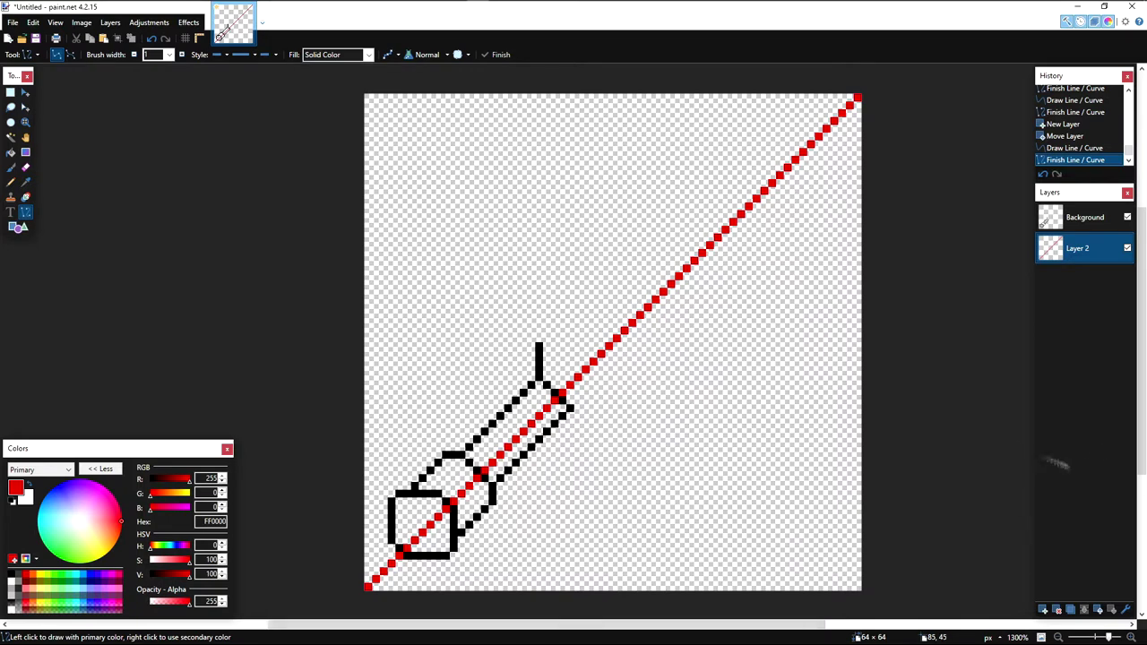
Step: Move the entire handle outline on the Background layer one pixel right to center it on the red guide
left_click(1071, 223)
left_click(25, 92)
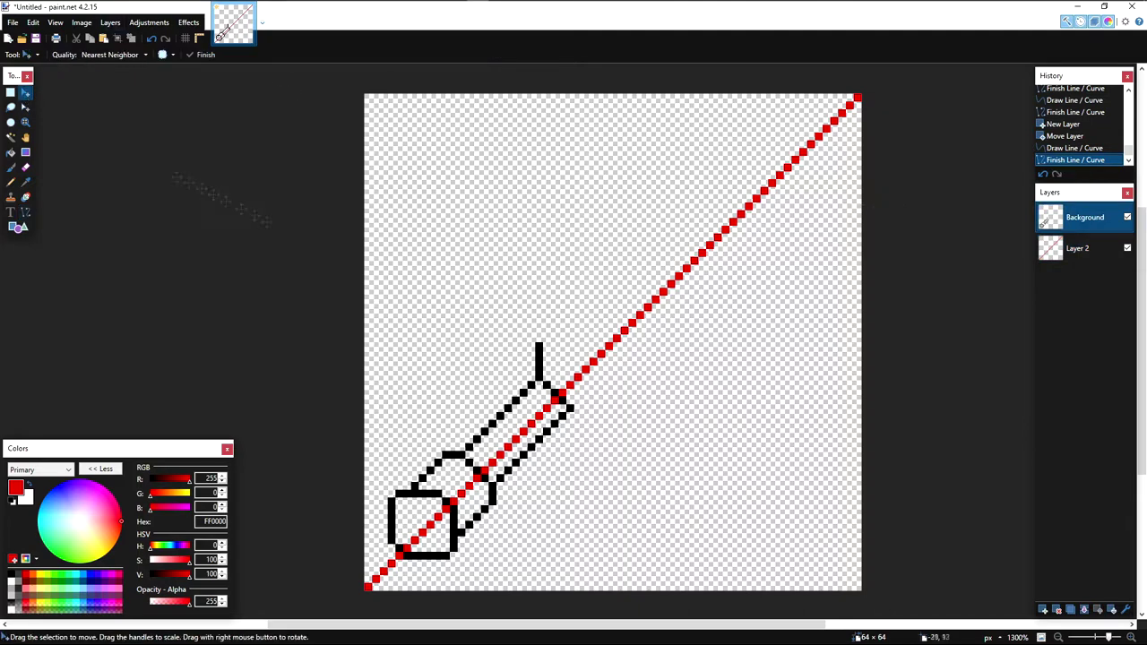
key("ctrl+a")
left_click_drag(530, 421, 539, 427)
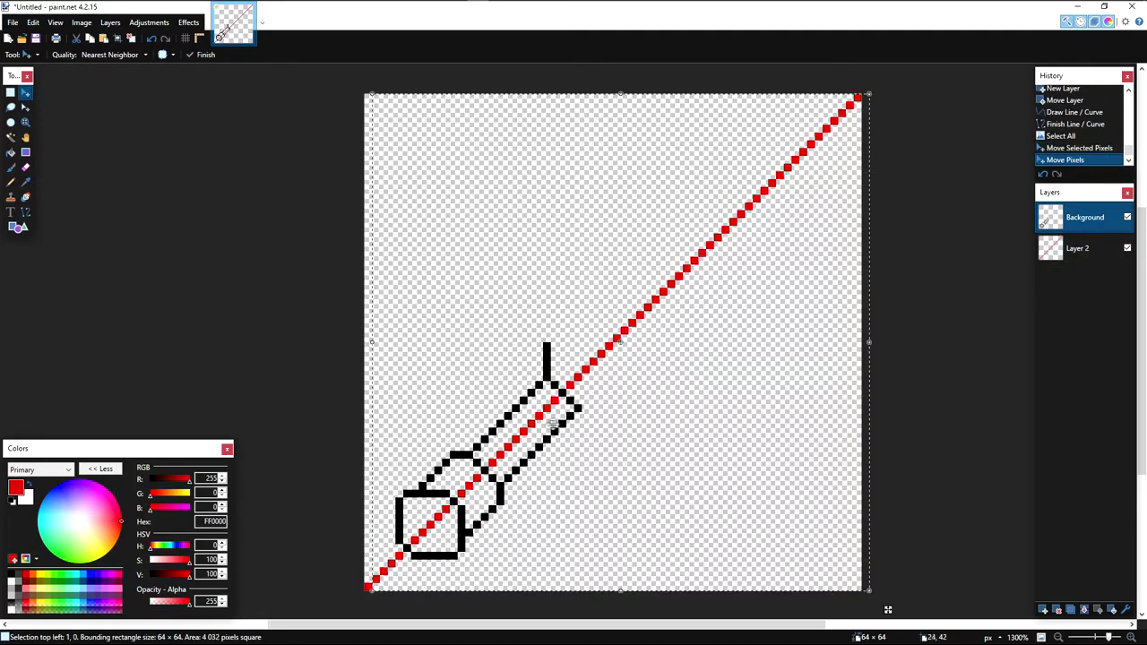
key("s")
scroll(540, 426, "down", 1)
scroll(471, 509, "up", 8)
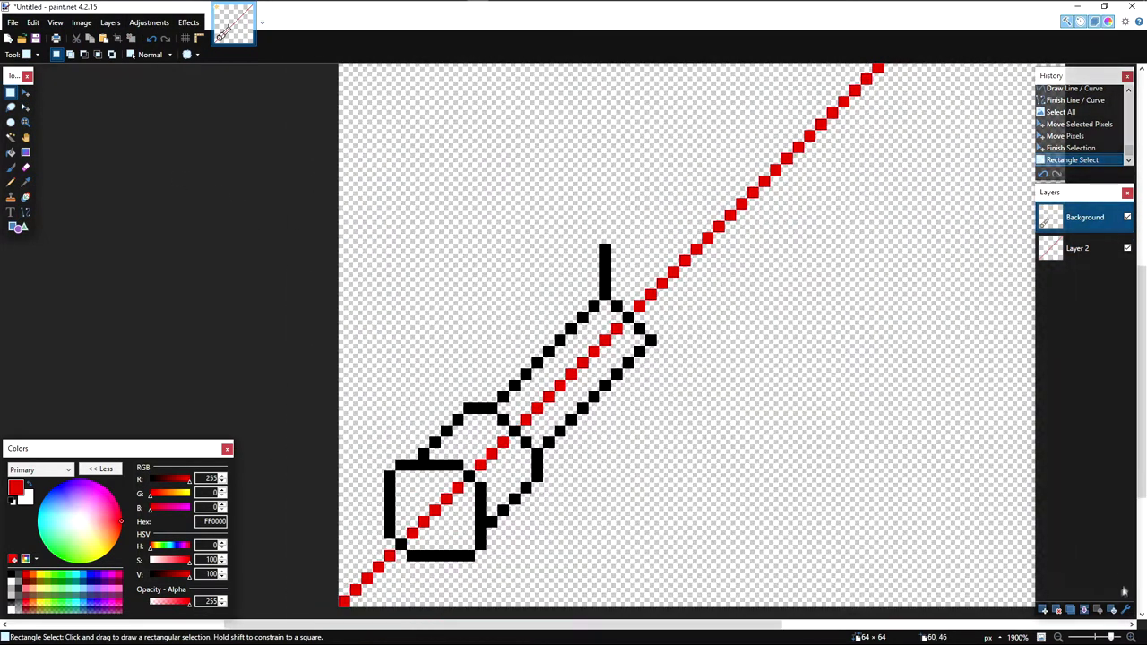
Step: Duplicate the Background layer and flip the copy horizontally
left_click(1071, 609)
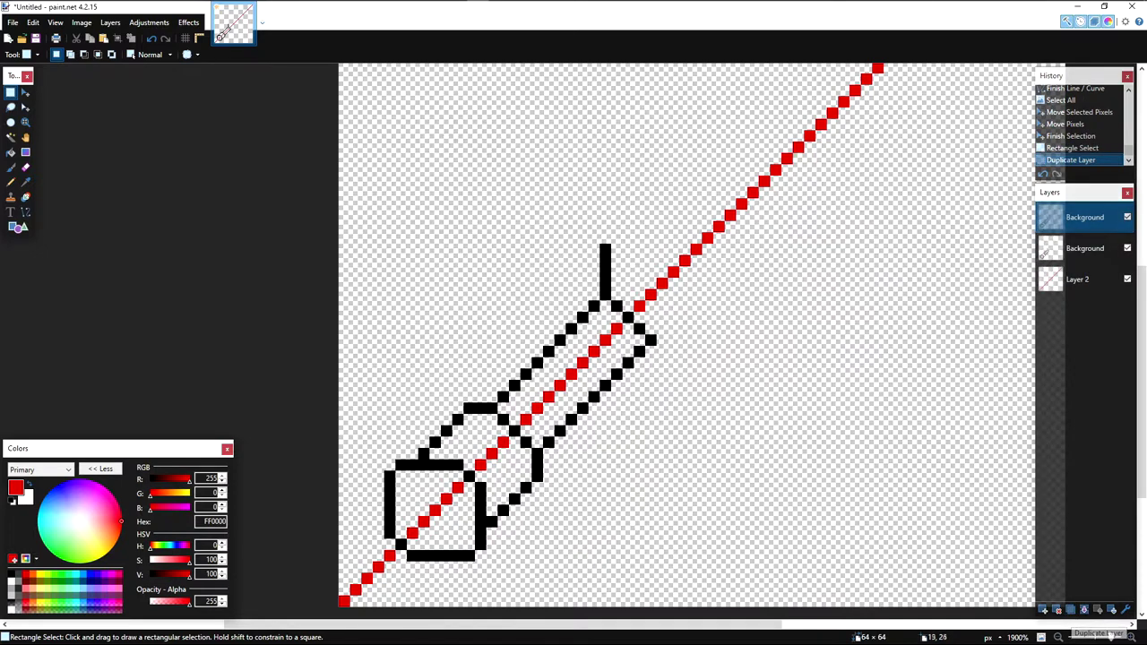
left_click(81, 22)
mouse_move(110, 23)
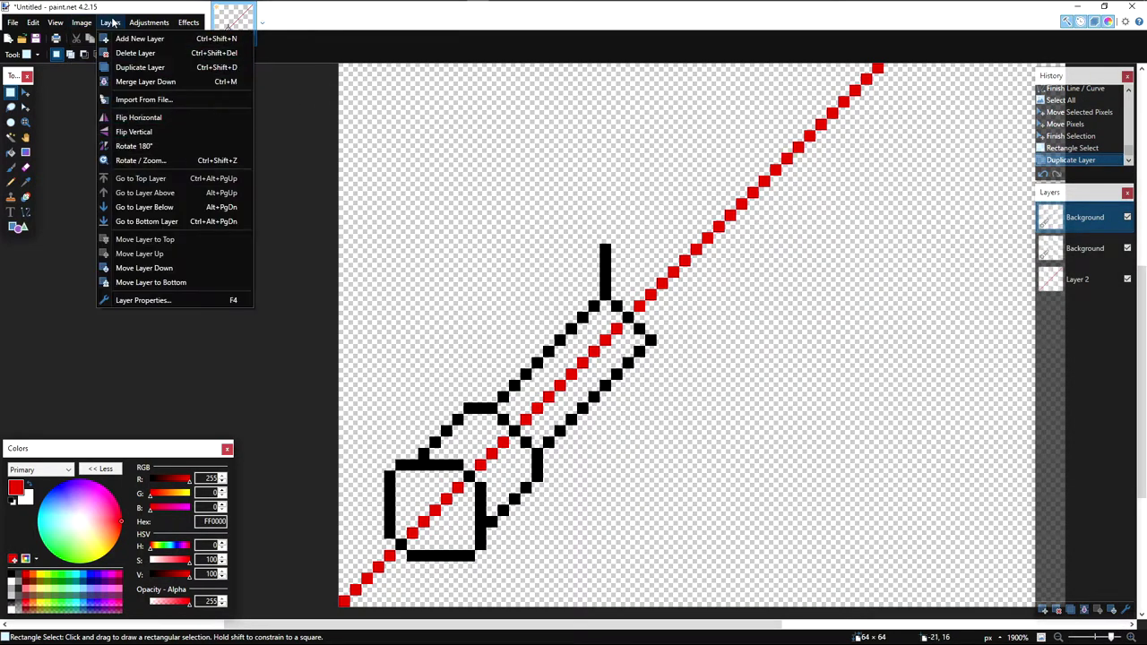
left_click(136, 117)
left_click(25, 93)
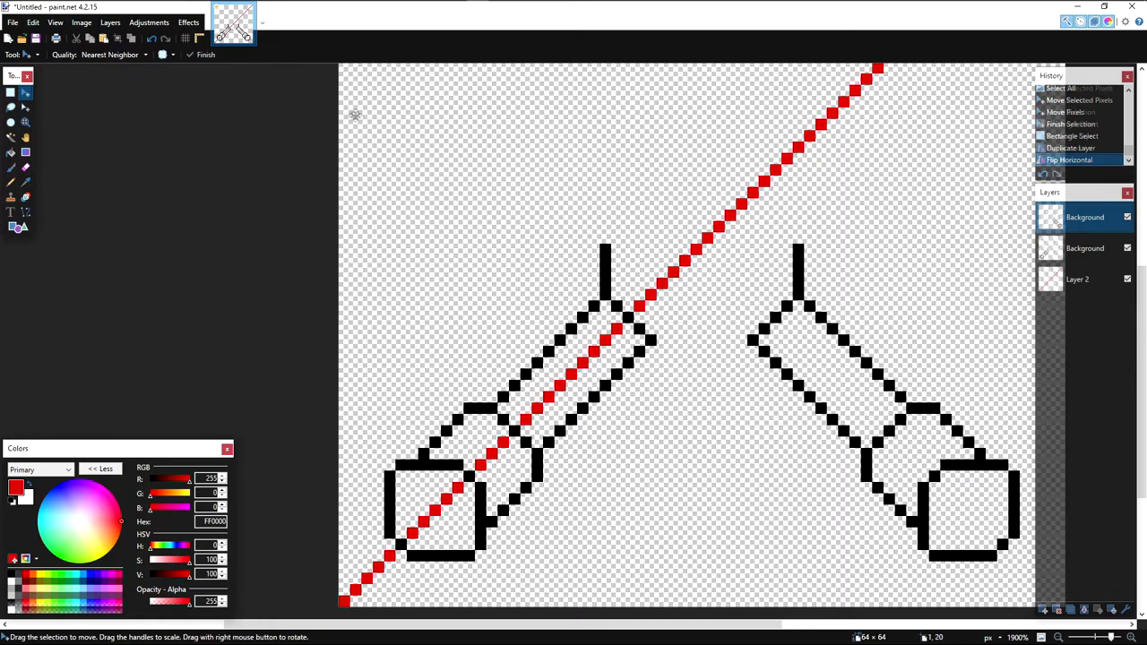
Step: Try moving and rotating the mirrored outline, deselect it and delete the duplicate layer
left_click(355, 115)
scroll(356, 114, "down", 4)
left_click_drag(637, 100, 615, 210)
left_click_drag(687, 101, 526, 221)
key("s")
key("ctrl+d")
scroll(499, 334, "up", 3)
scroll(499, 334, "up", 3)
left_click(1056, 609)
scroll(582, 430, "up", 3)
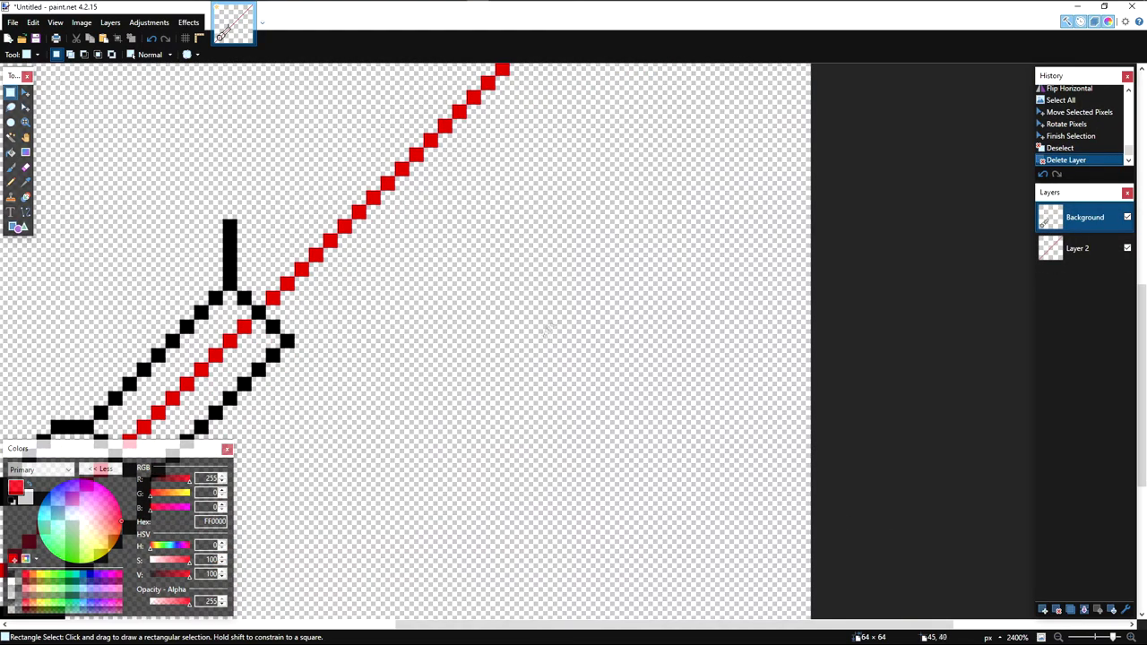
key("o")
left_click_drag(589, 312, 504, 225)
key("ctrl+s")
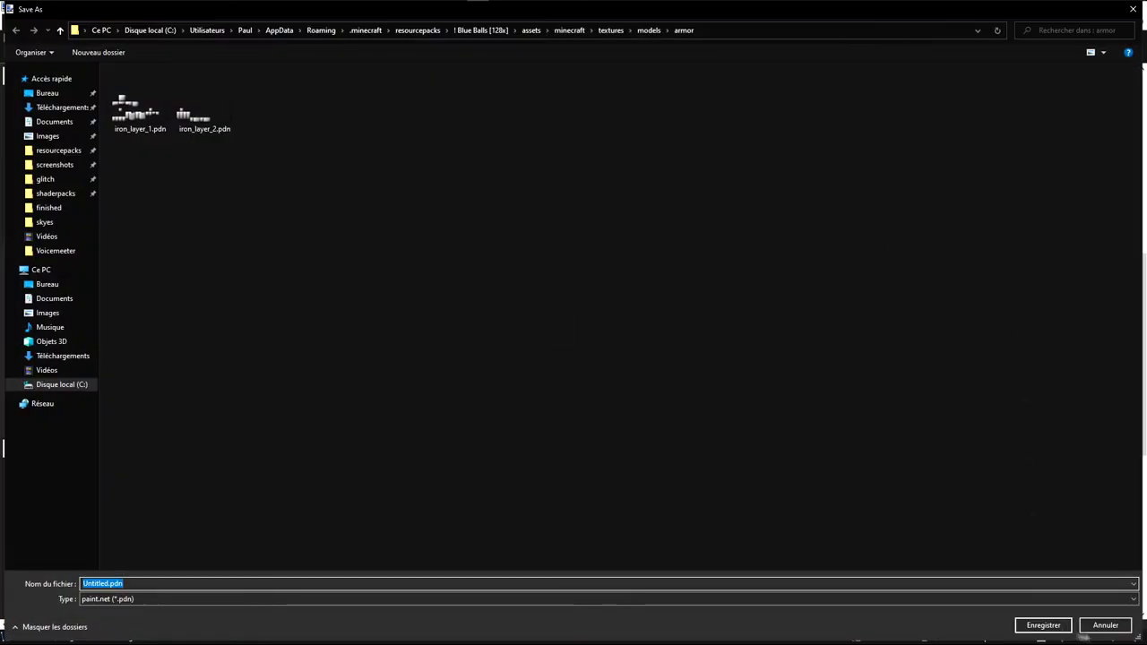
key("Escape")
key("ctrl+z")
key("ctrl+z")
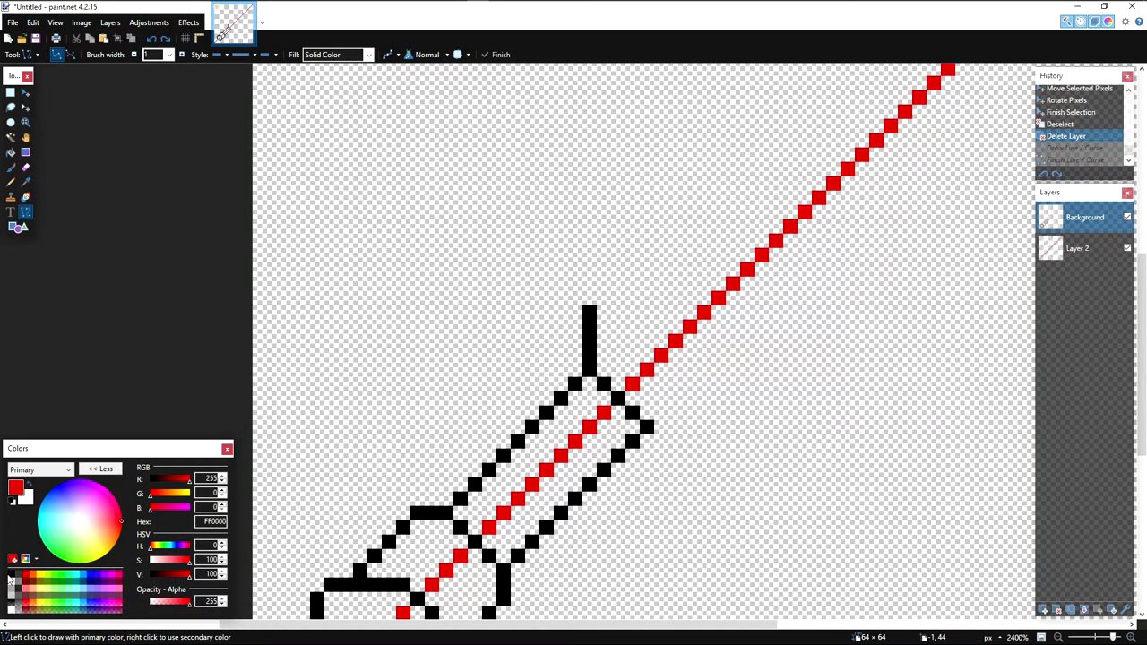
Step: Start the crossguard's upper-left arm in black, running a diagonal up-left from the short vertical line above the handle
left_click(11, 579)
mouse_move(607, 366)
left_mouse_down()
mouse_move(503, 269)
mouse_move(548, 257)
mouse_move(547, 246)
mouse_move(709, 407)
mouse_move(669, 411)
left_mouse_up()
scroll(615, 287, "down", 3)
key("Return")
scroll(567, 272, "up", 2)
scroll(567, 272, "up", 1)
key("Return")
key("Return")
Step: Complete the crossguard arm with a short vertical tip and a parallel outer diagonal edge running down to the red guide
scroll(706, 371, "down", 4)
key("e")
scroll(670, 375, "up", 3)
key("ctrl+z")
mouse_move(671, 369)
left_mouse_down()
mouse_move(594, 293)
mouse_move(682, 396)
left_mouse_up()
key("o")
key("Return")
scroll(687, 395, "down", 4)
scroll(694, 384, "up", 6)
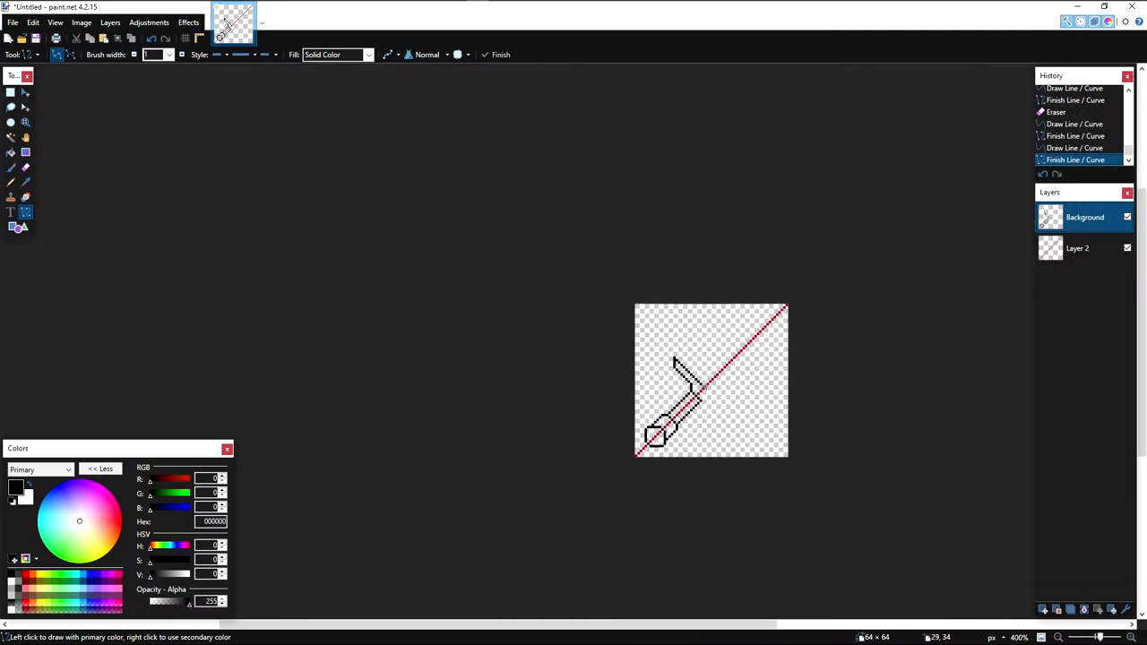
Step: Erase the handle's two long sides and redraw both one pixel inward between the crossguard and the collar
key("e")
left_click(769, 512)
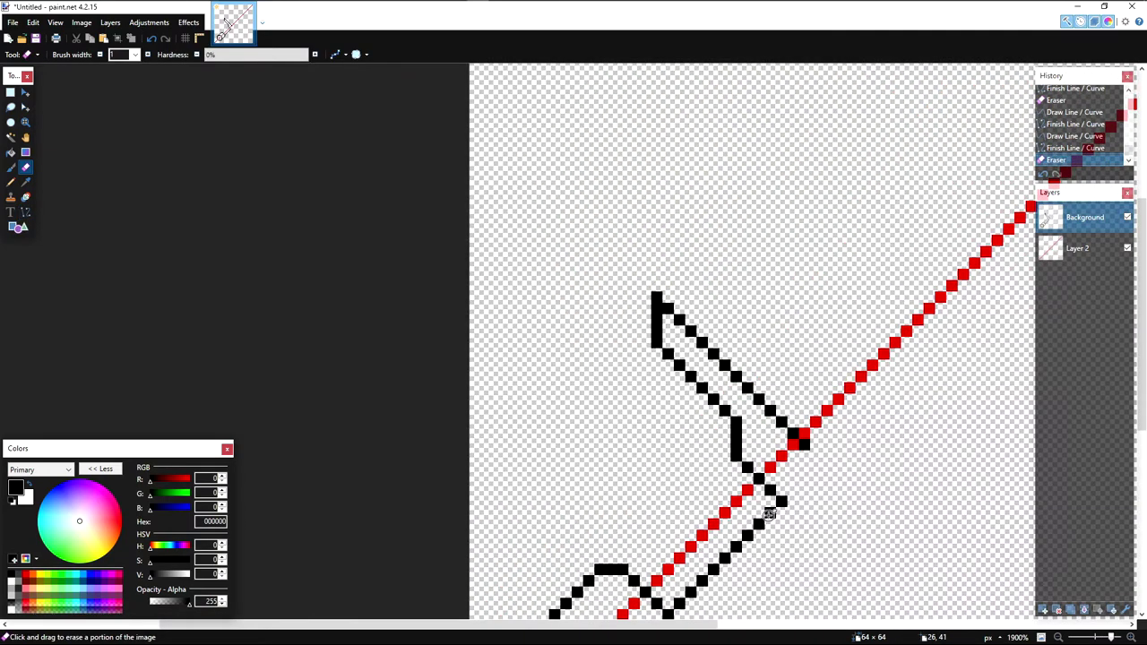
left_click_drag(691, 592, 679, 603)
scroll(698, 546, "up", 2)
key("o")
scroll(758, 405, "down", 1)
left_click_drag(775, 377, 615, 533)
key("Return")
left_click_drag(838, 425, 681, 569)
key("Return")
scroll(743, 560, "down", 3)
scroll(743, 560, "down", 4)
scroll(743, 560, "up", 6)
Step: Erase the collar's upper end and its corner pixels on both sides of the red guide
key("s")
scroll(537, 350, "up", 2)
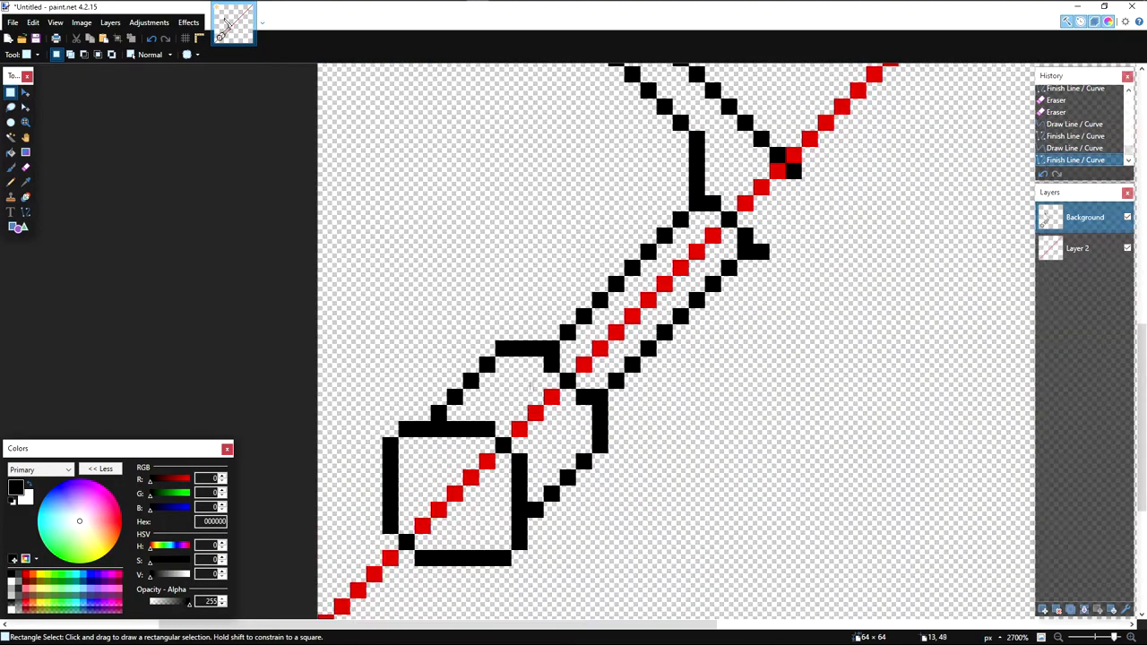
key("e")
left_click(549, 350)
left_click(599, 398)
left_click_drag(533, 346, 599, 429)
left_click(516, 349)
left_click(515, 349)
left_click(600, 445)
left_click(502, 348)
key("o")
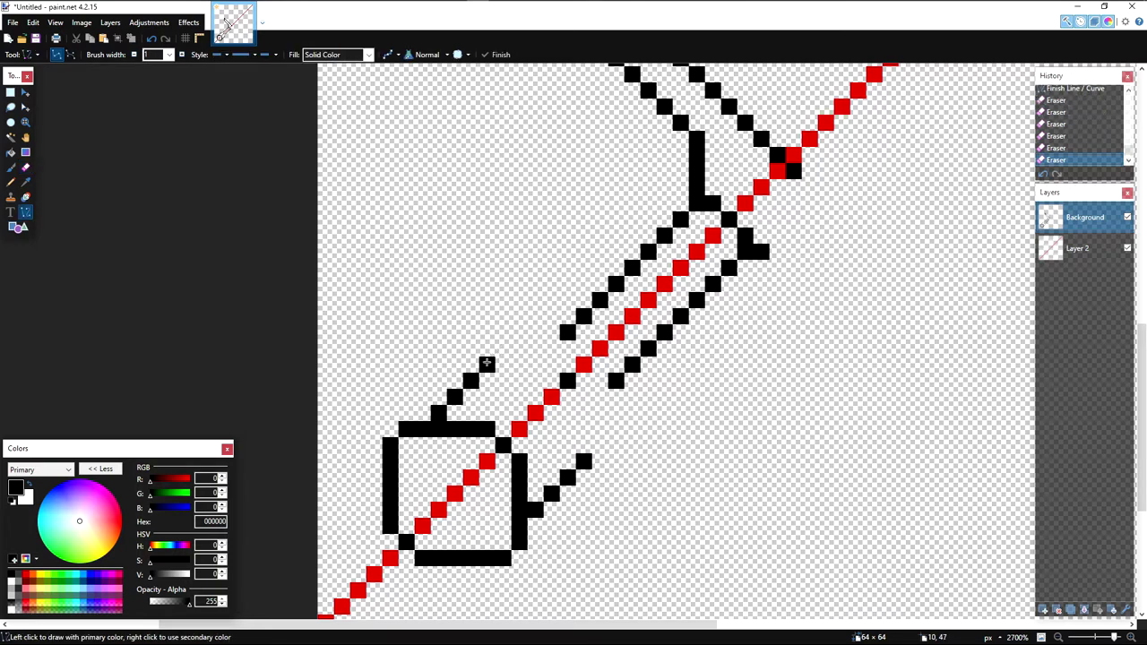
key("o")
left_click_drag(496, 364, 582, 445)
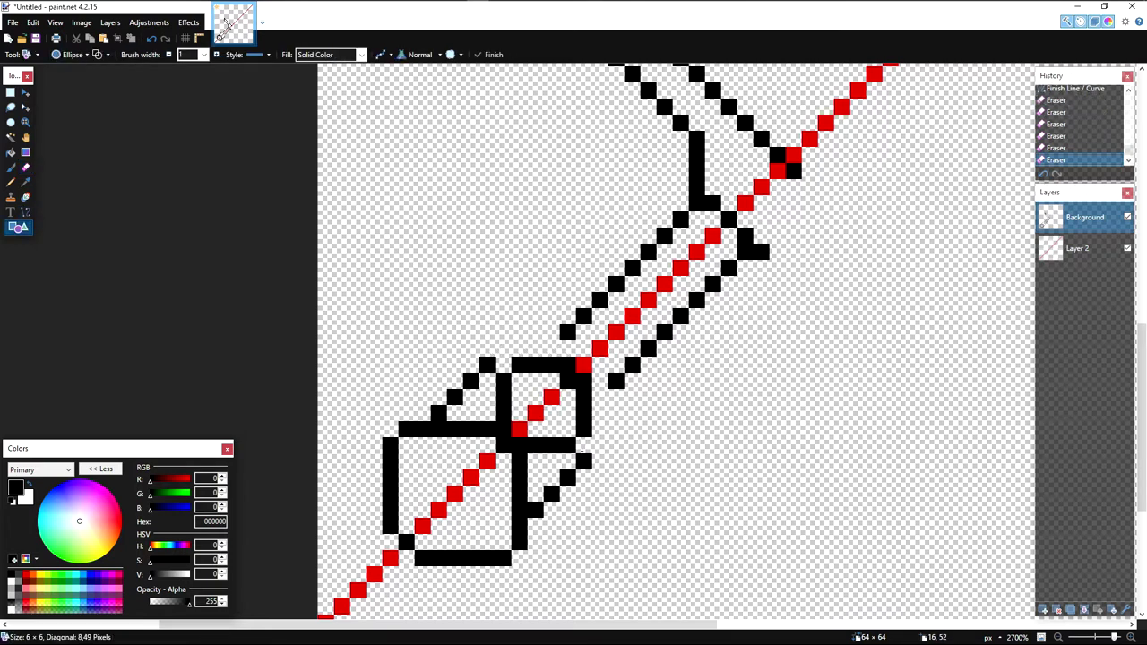
key("ctrl+z")
Step: Draw a black diagonal line 6 pixels long across the collar's upper end, joining its two sides
left_click(25, 212)
left_click_drag(502, 364, 584, 445)
key("Return")
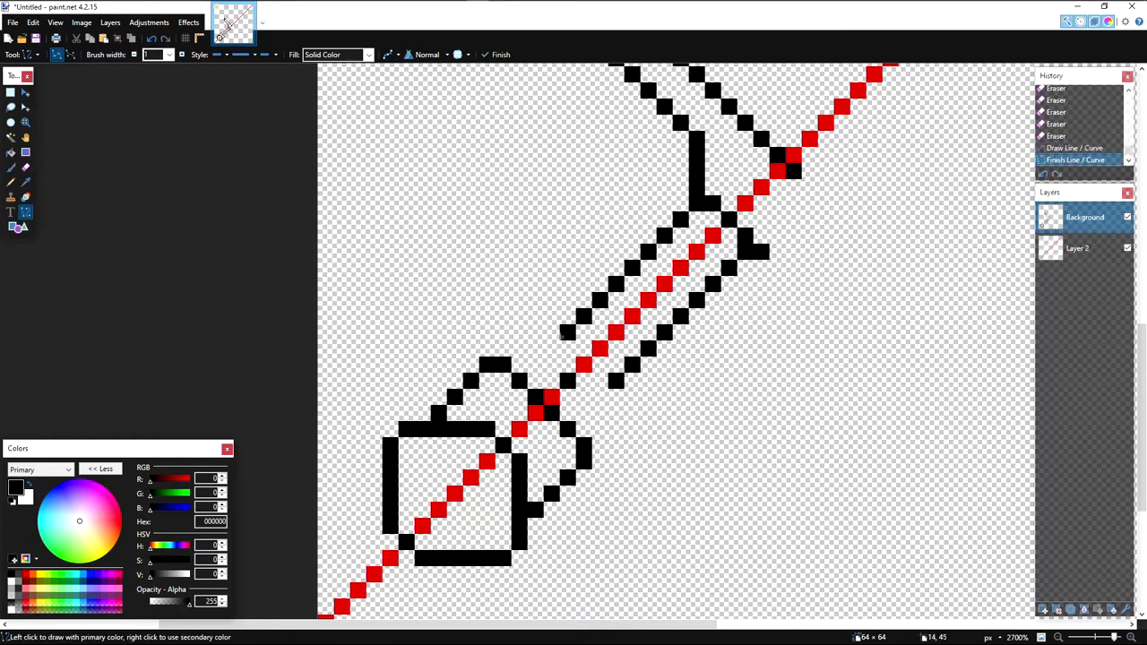
left_click_drag(552, 332, 520, 365)
key("z")
key("ctrl+z")
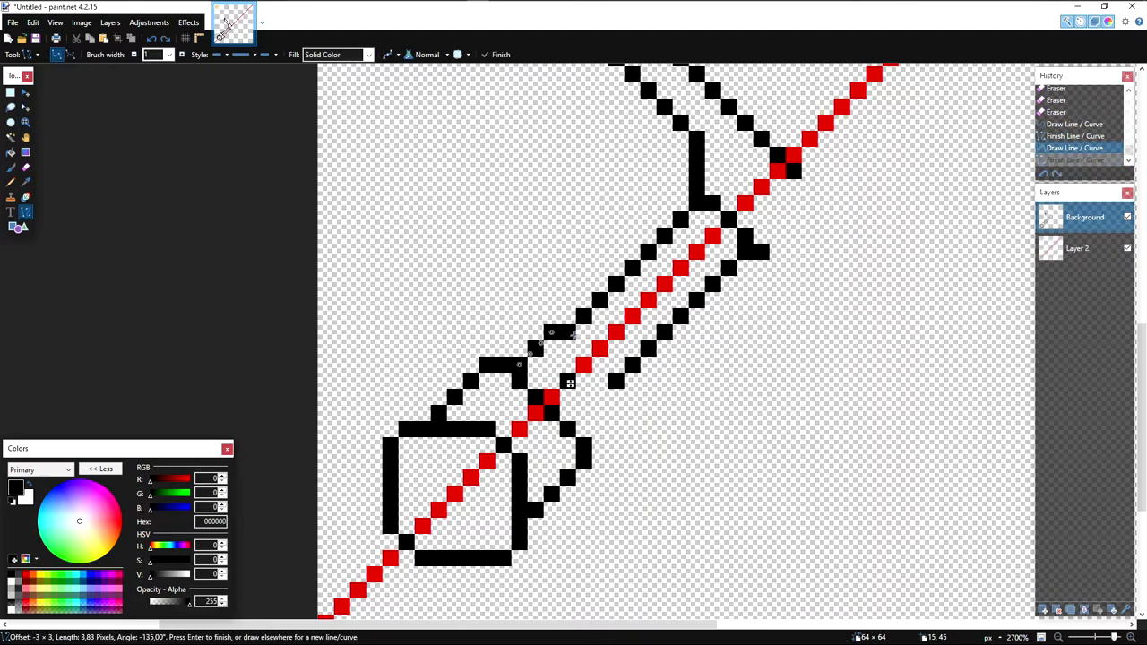
key("ctrl+z")
key("o")
left_click_drag(568, 334, 520, 379)
key("ctrl+z")
left_click(26, 213)
left_click_drag(559, 324, 520, 364)
key("ctrl+z")
Step: Extend both handle sides diagonally down to the collar's new end line and erase the leftover pixel between them
left_click_drag(569, 333, 534, 366)
left_click_drag(616, 382, 568, 429)
key("e")
left_click(569, 382)
scroll(574, 381, "down", 3)
scroll(627, 414, "down", 5)
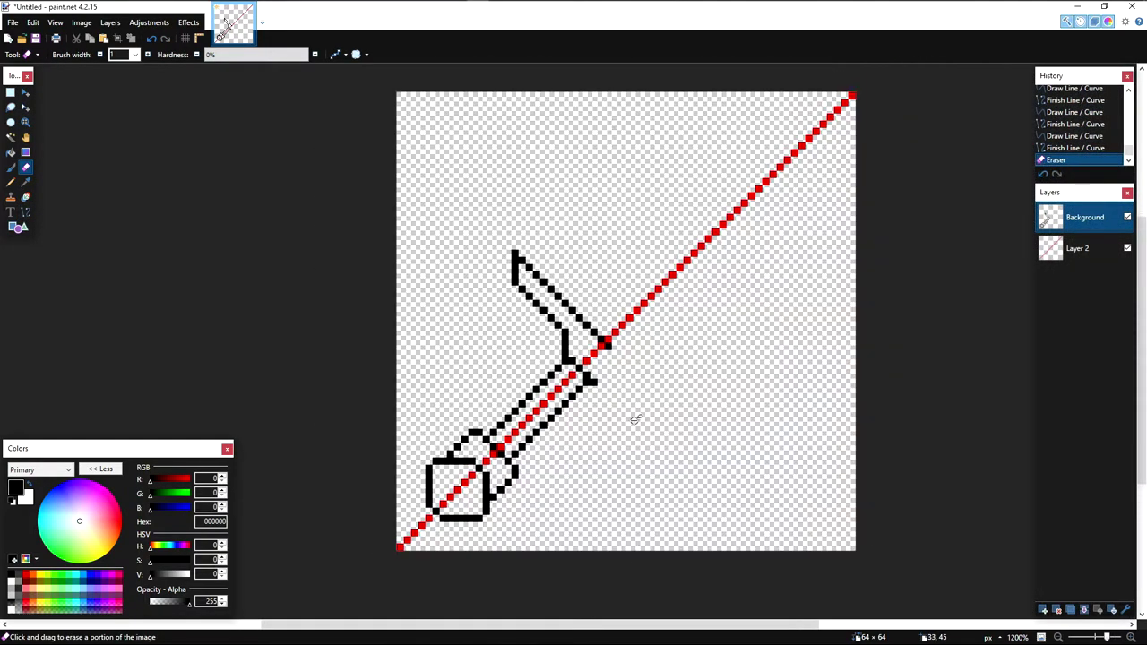
Step: Move the collar's two straight shoulder segments one pixel inward by erasing them and penciling them back beside the handle
scroll(618, 418, "up", 3)
scroll(618, 419, "down", 2)
scroll(614, 421, "up", 10)
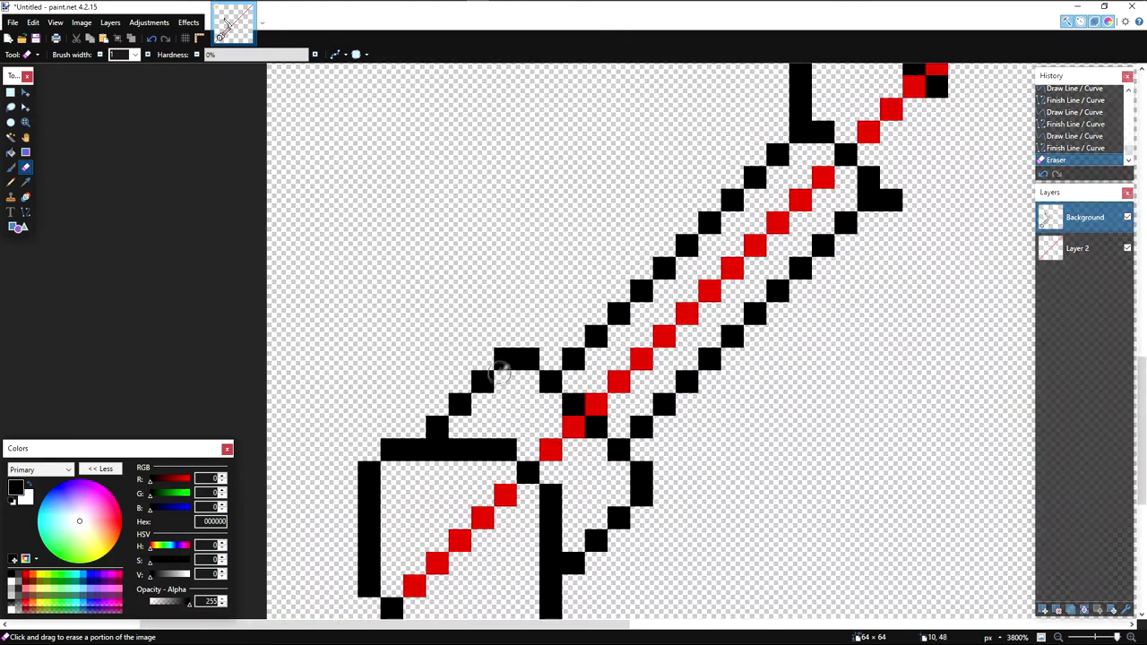
left_click(457, 383)
left_click(502, 362)
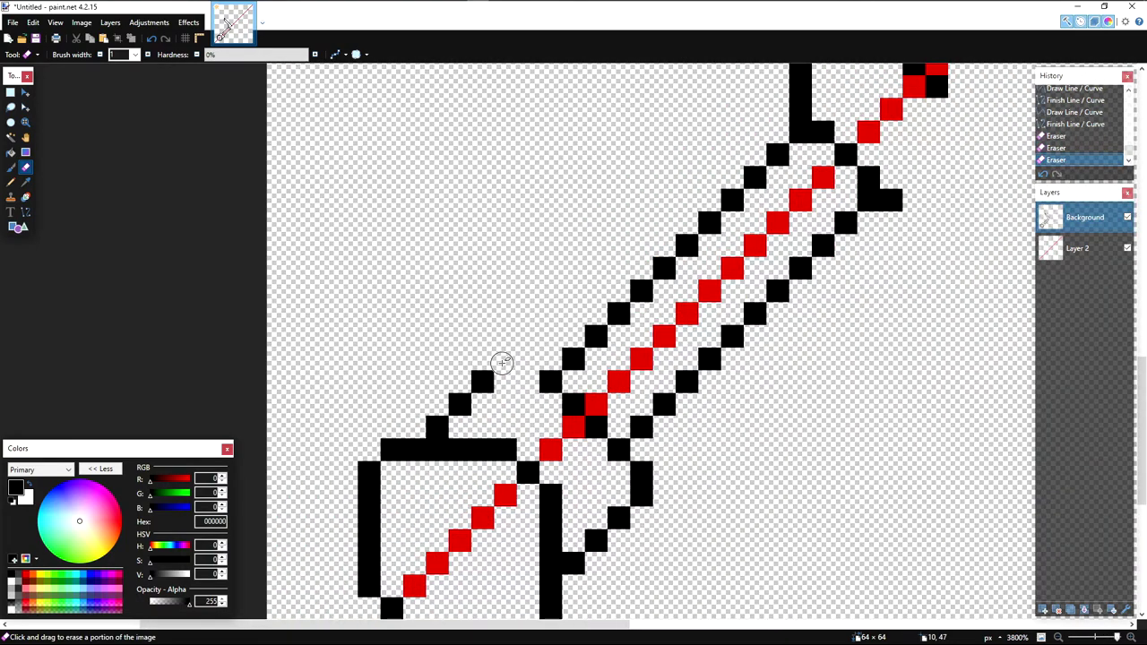
key("p")
left_click_drag(505, 380, 527, 380)
key("e")
mouse_move(640, 471)
left_mouse_down()
mouse_move(640, 494)
mouse_move(620, 495)
left_mouse_up()
key("p")
Step: Erase the collar's old diagonal sides and pencil in the lower-right side one pixel further inward, down to the square
scroll(855, 244, "down", 2)
left_click(574, 343)
key("ctrl+z")
key("e")
left_click_drag(591, 343, 558, 374)
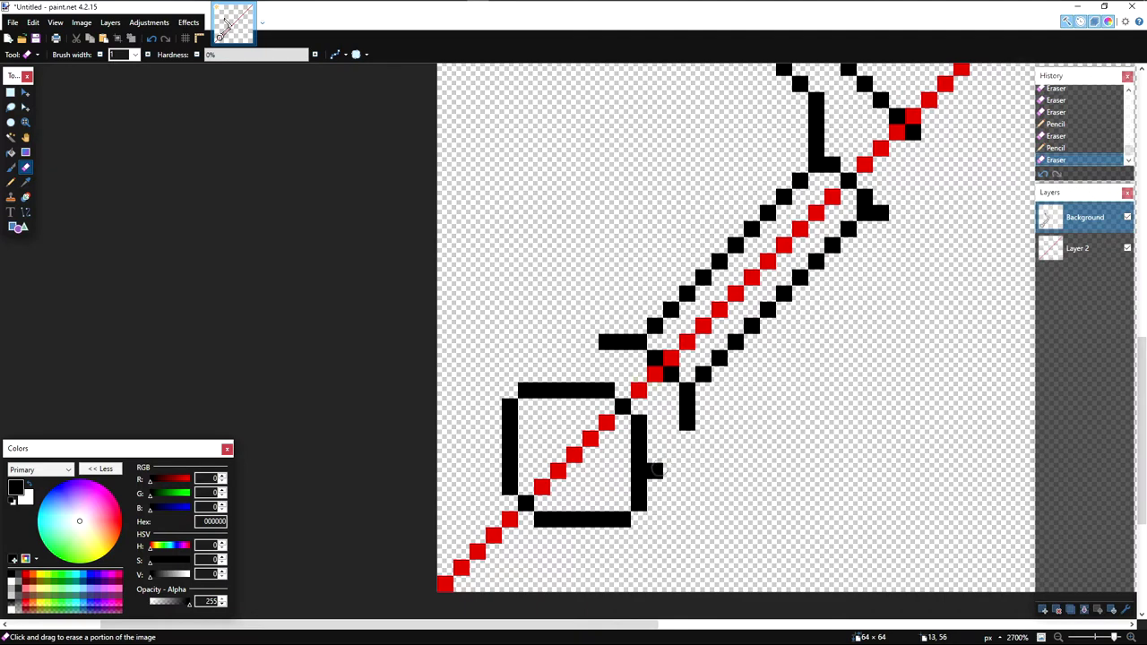
left_click(655, 470)
key("p")
left_click(671, 438)
left_click(655, 454)
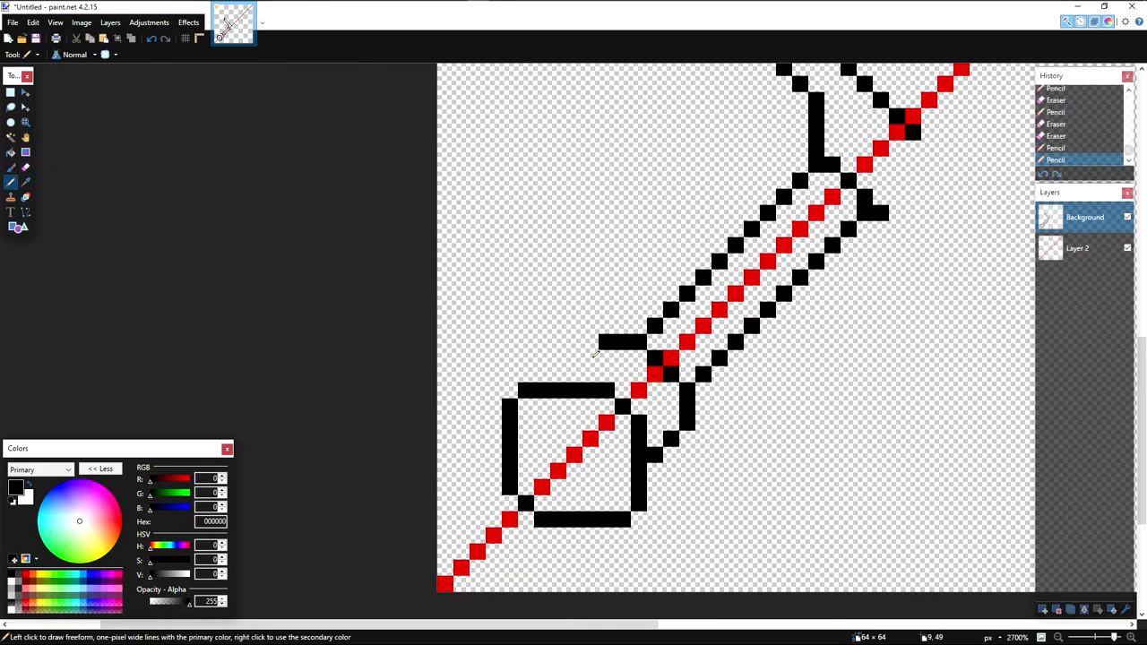
Step: Select a 23 × 23 pixel square around the crossguard's upper-left arm
scroll(584, 369, "down", 5)
scroll(698, 334, "up", 3)
key("s")
left_click_drag(467, 157, 696, 350)
left_click_drag(652, 329, 642, 336)
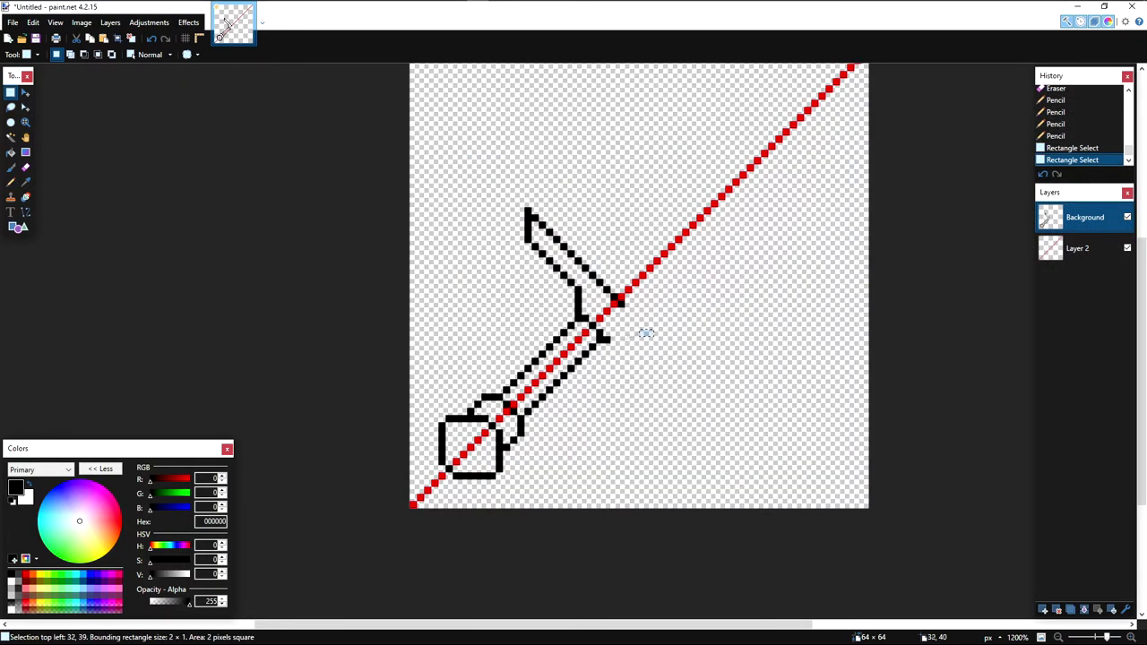
left_click_drag(489, 163, 655, 330)
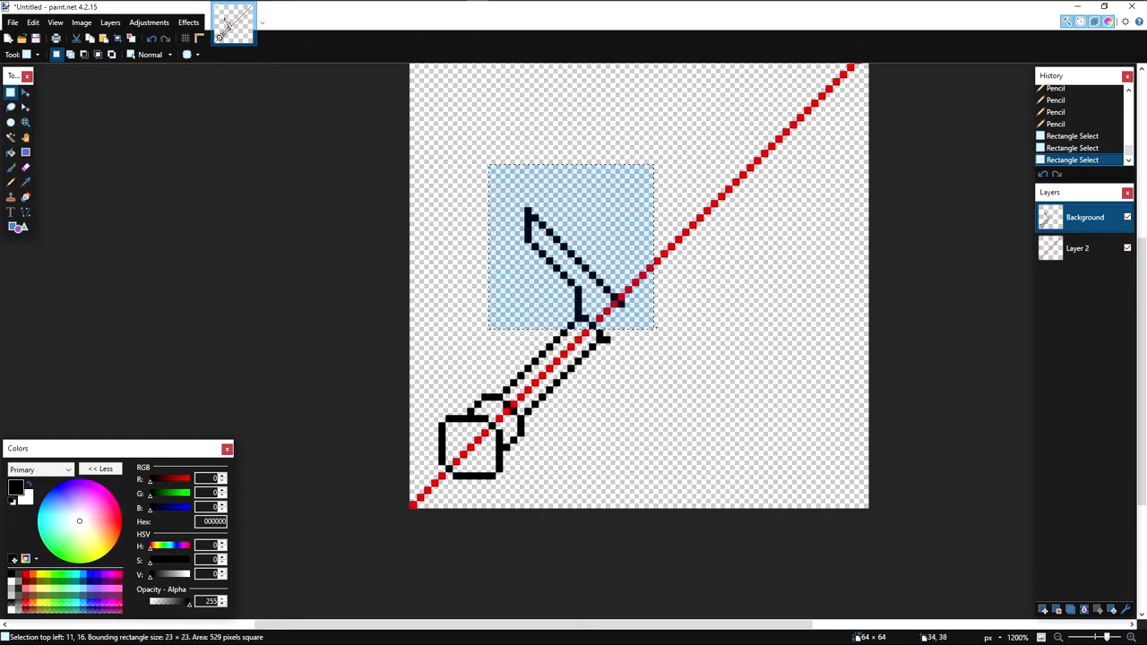
key("ctrl+z")
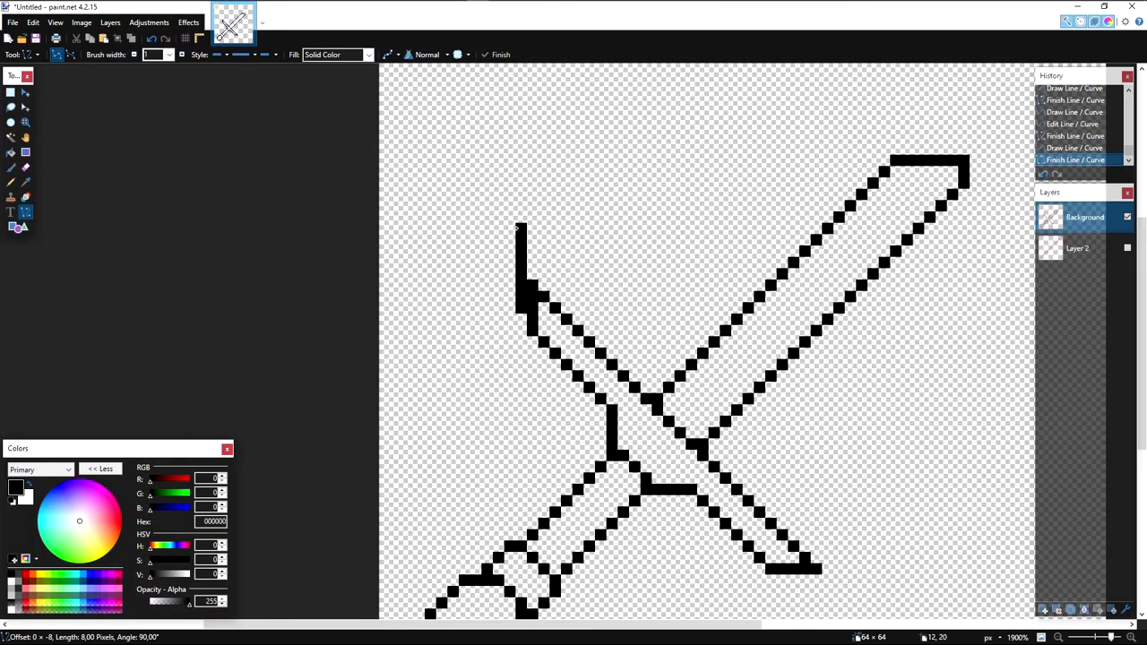
left_click_drag(517, 229, 520, 230)
key("ctrl+z")
Step: Move the entire sword outline about 3 pixels left and 3 pixels down on the canvas, and clear the selection
scroll(541, 241, "down", 9)
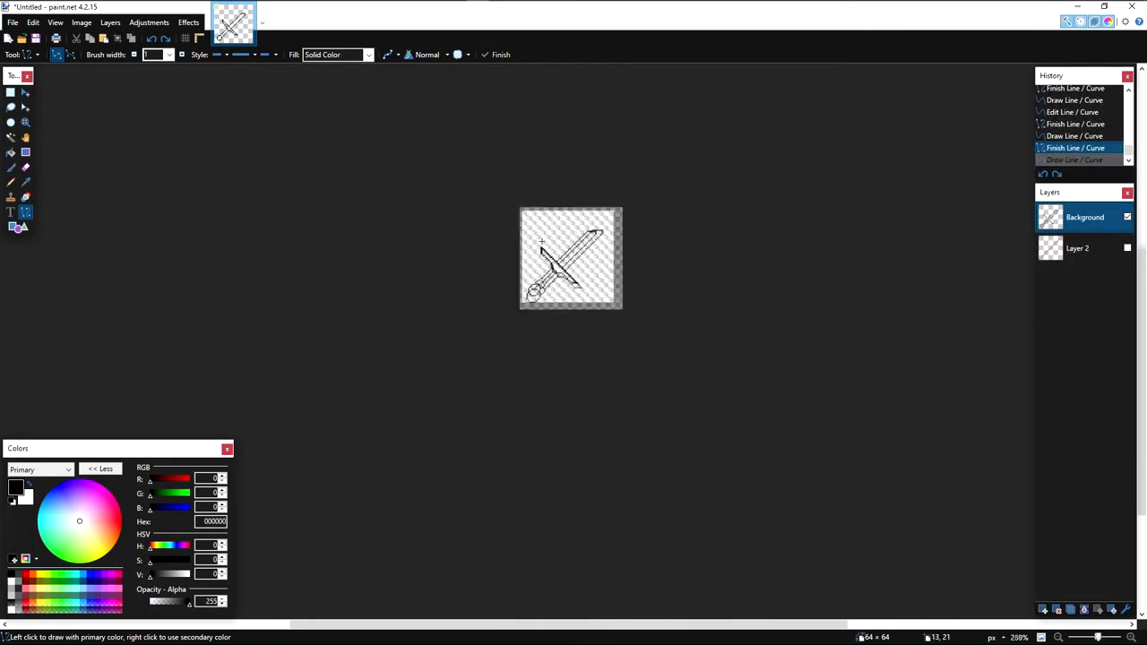
scroll(541, 240, "up", 5)
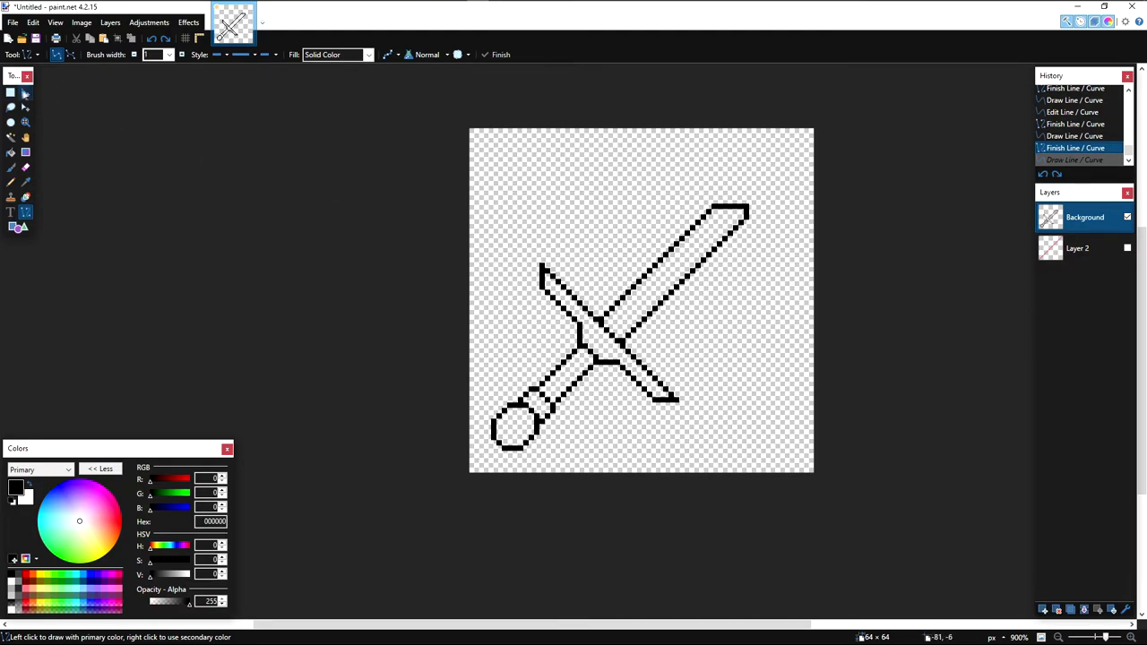
left_click(24, 93)
key("ctrl+a")
mouse_move(833, 494)
left_mouse_down()
mouse_move(808, 516)
mouse_move(816, 507)
left_mouse_up()
key("s")
left_click(816, 507)
Step: Select the area around the blade, extending the selection along its lower edge down to the crossguard
left_click_drag(628, 270, 675, 313)
scroll(676, 313, "down", 4)
scroll(676, 314, "up", 5)
left_click_drag(844, 217, 714, 409)
scroll(614, 404, "up", 2)
left_click(620, 406, "ctrl")
left_click_drag(651, 429, 692, 419)
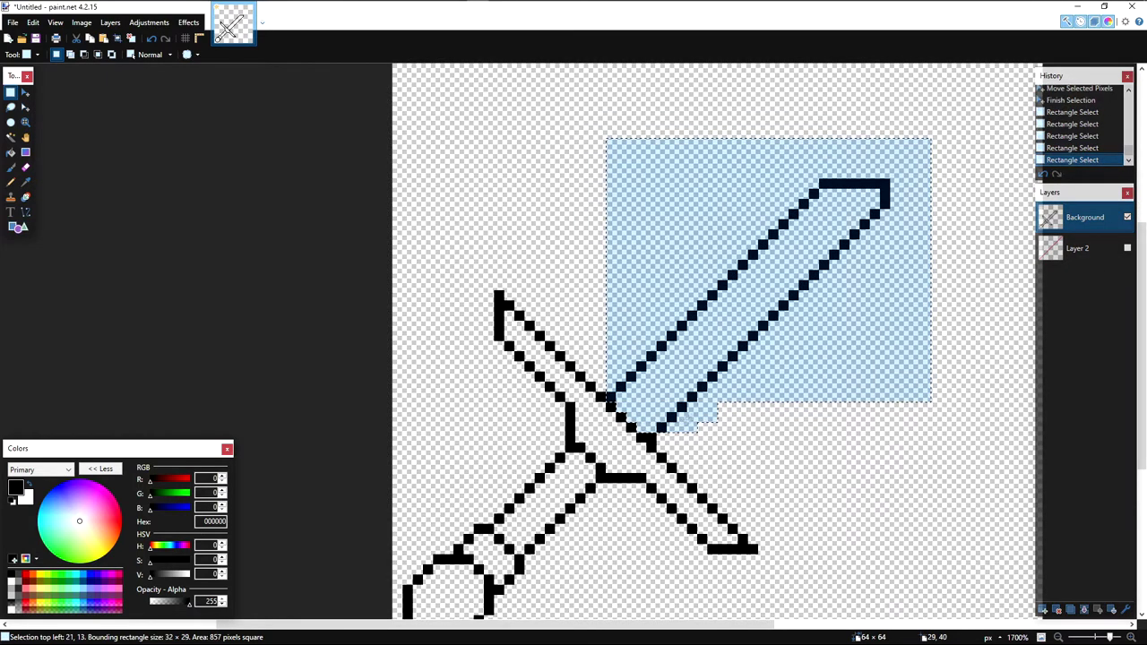
Step: Remove the empty area outside the blade from the selection with the Magic Wand, keeping the blade's outline and interior
key("s")
key("s")
key("s")
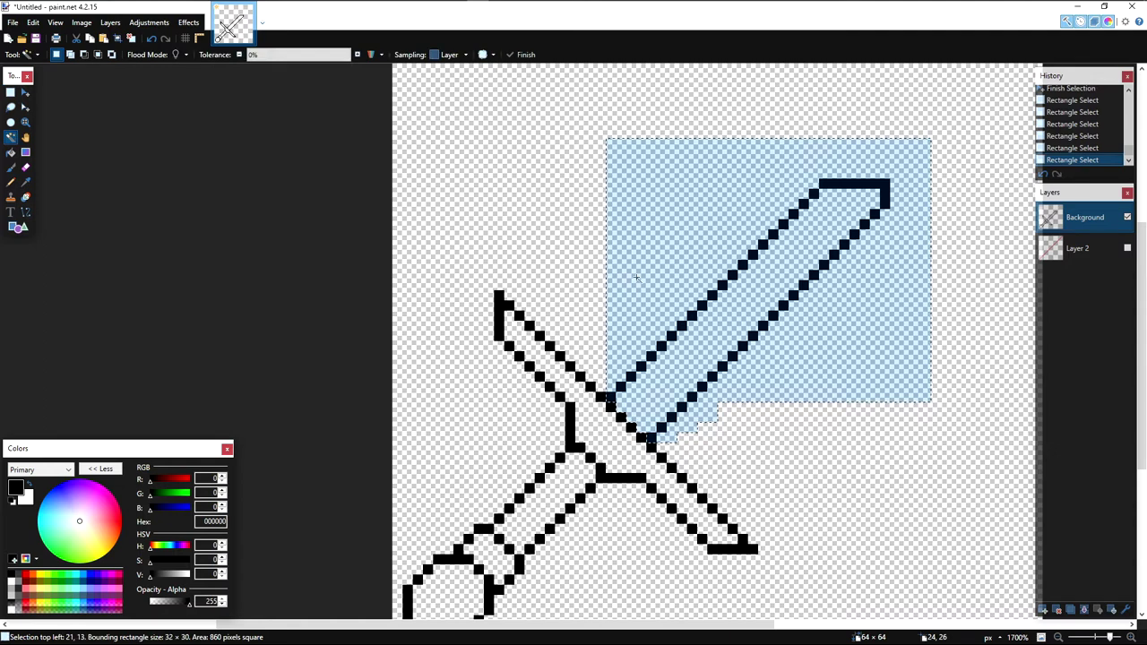
left_click(638, 274)
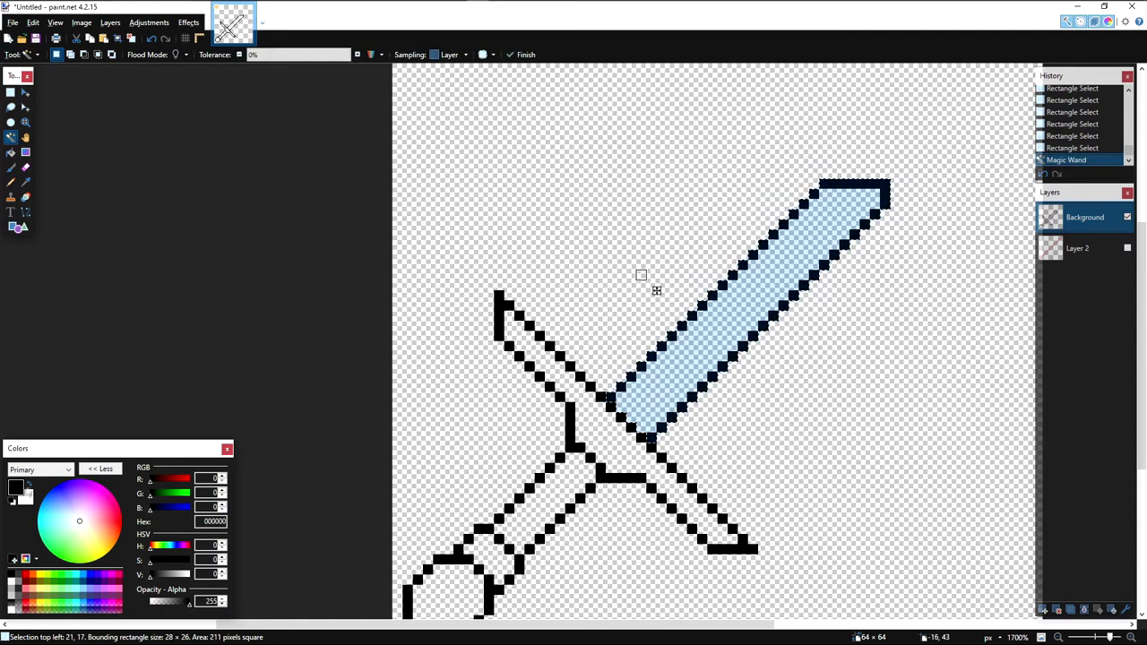
Step: Fill the selected blade with a linear gradient about 8 pixels long, from white at its upper-left edge to dark grey 404040 at its lower-right edge
left_click(27, 496)
key("g")
mouse_move(732, 252)
left_mouse_down()
mouse_move(793, 313)
mouse_move(745, 254)
left_mouse_up()
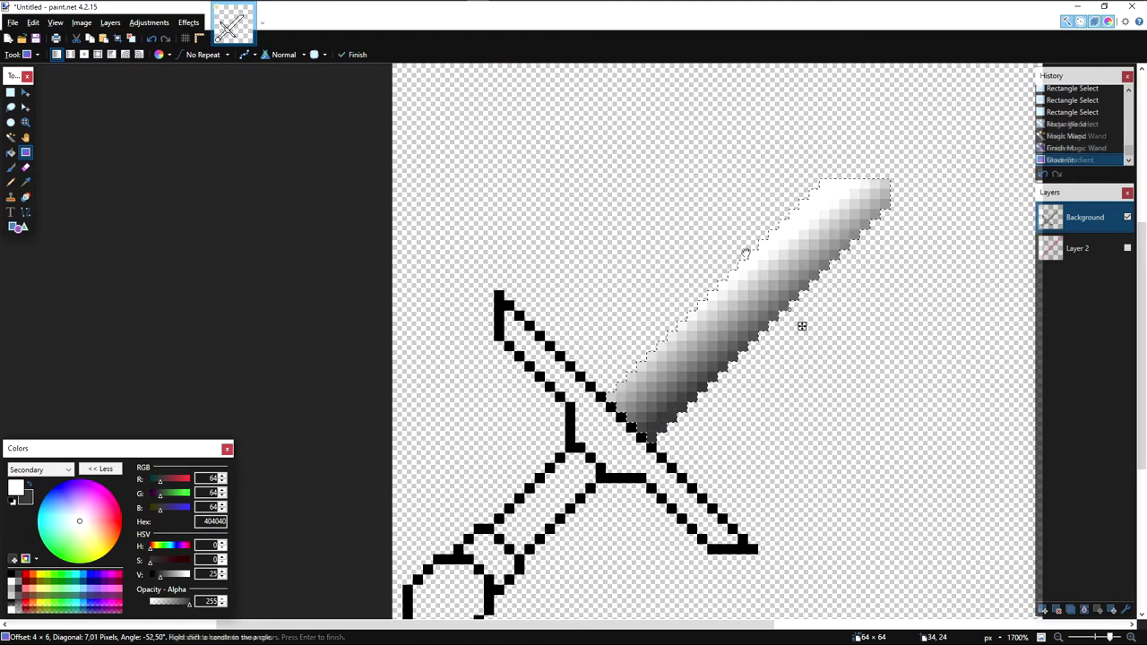
left_click_drag(801, 326, 801, 336)
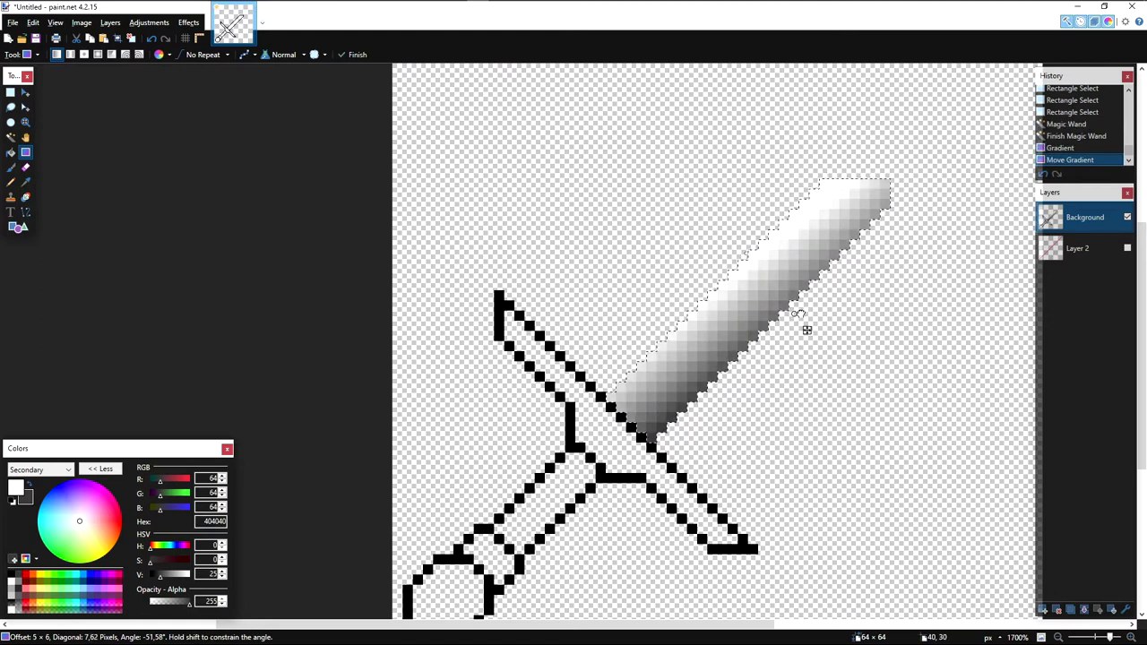
left_click_drag(801, 324, 801, 322)
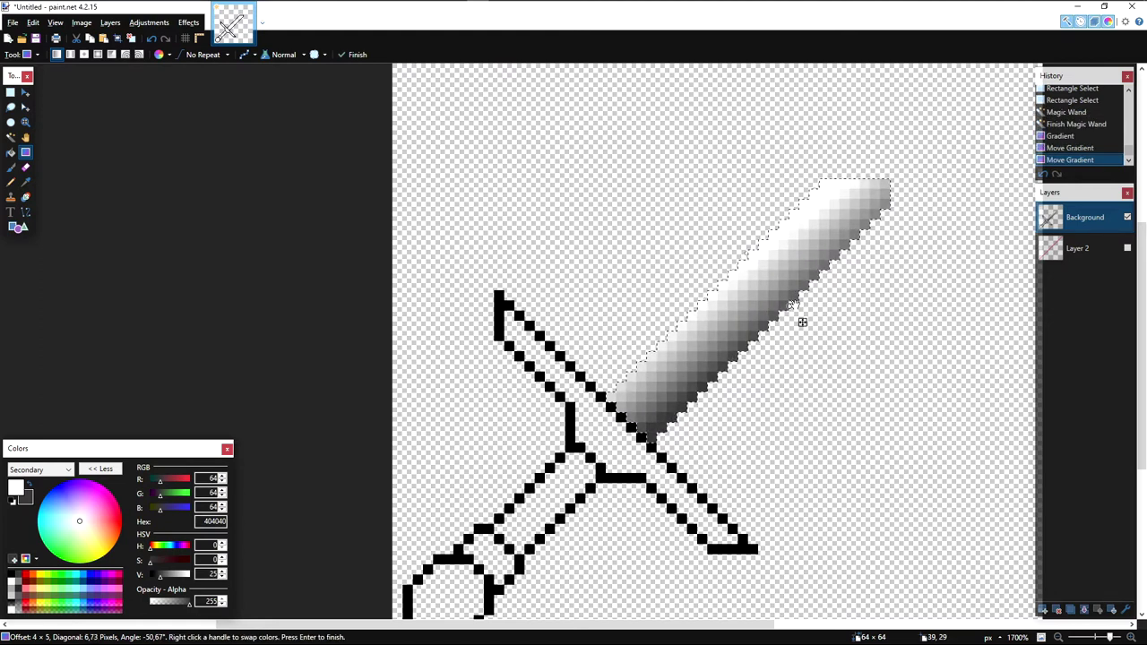
left_click_drag(741, 267, 745, 249)
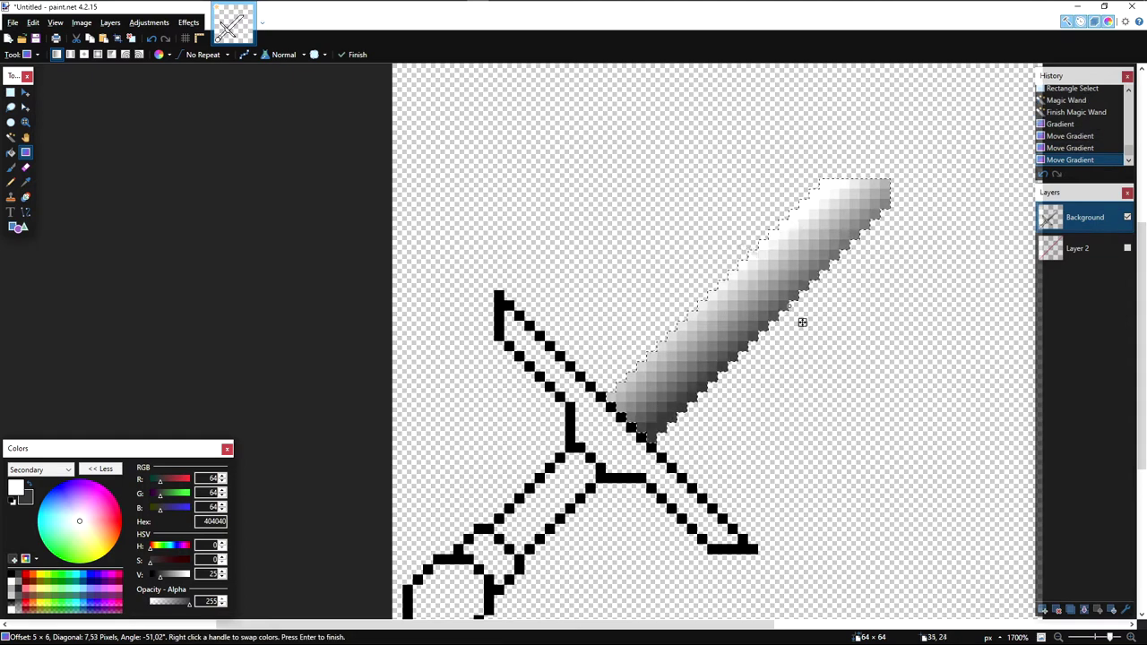
mouse_move(802, 323)
left_mouse_down()
mouse_move(811, 335)
mouse_move(802, 331)
left_mouse_up()
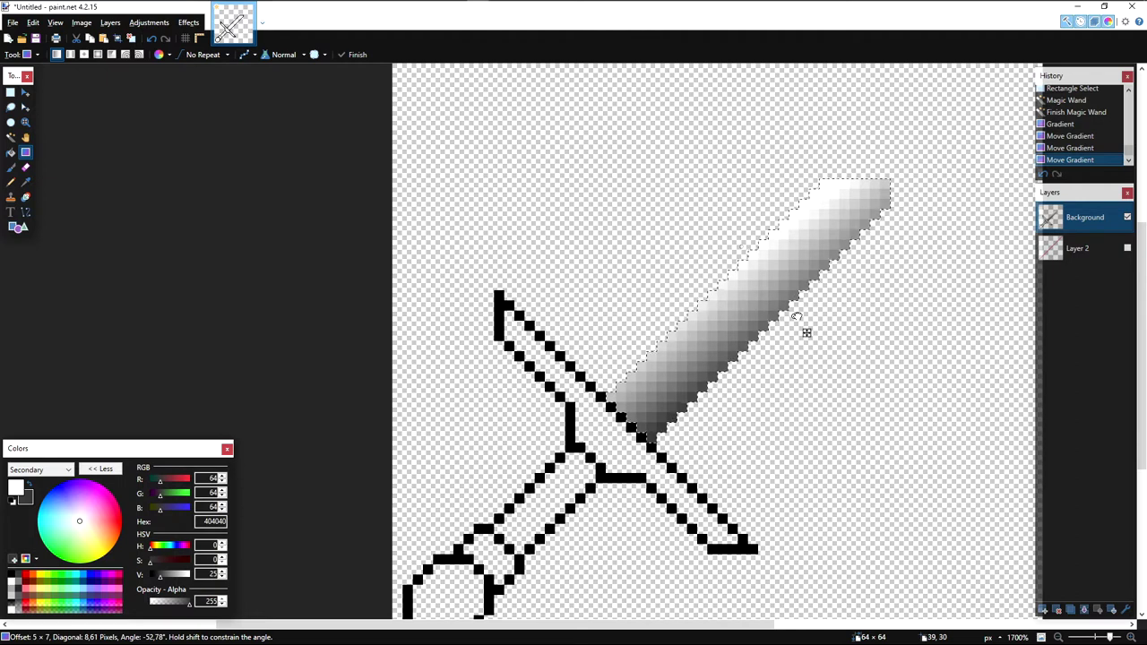
left_click_drag(801, 325, 802, 326)
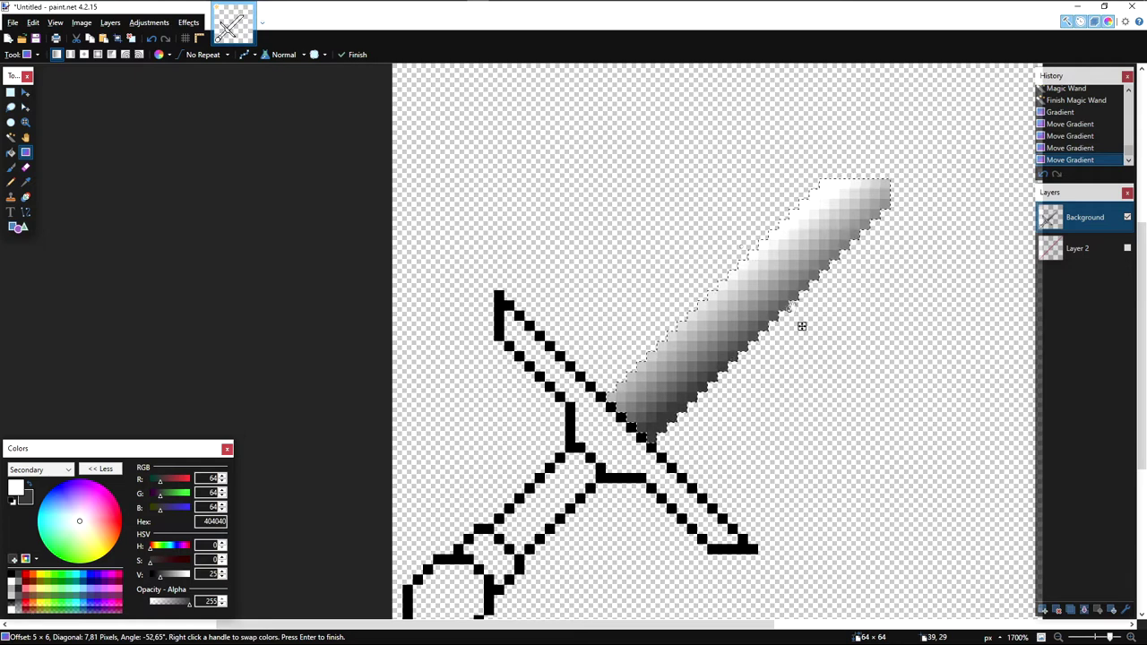
left_click_drag(800, 326, 802, 326)
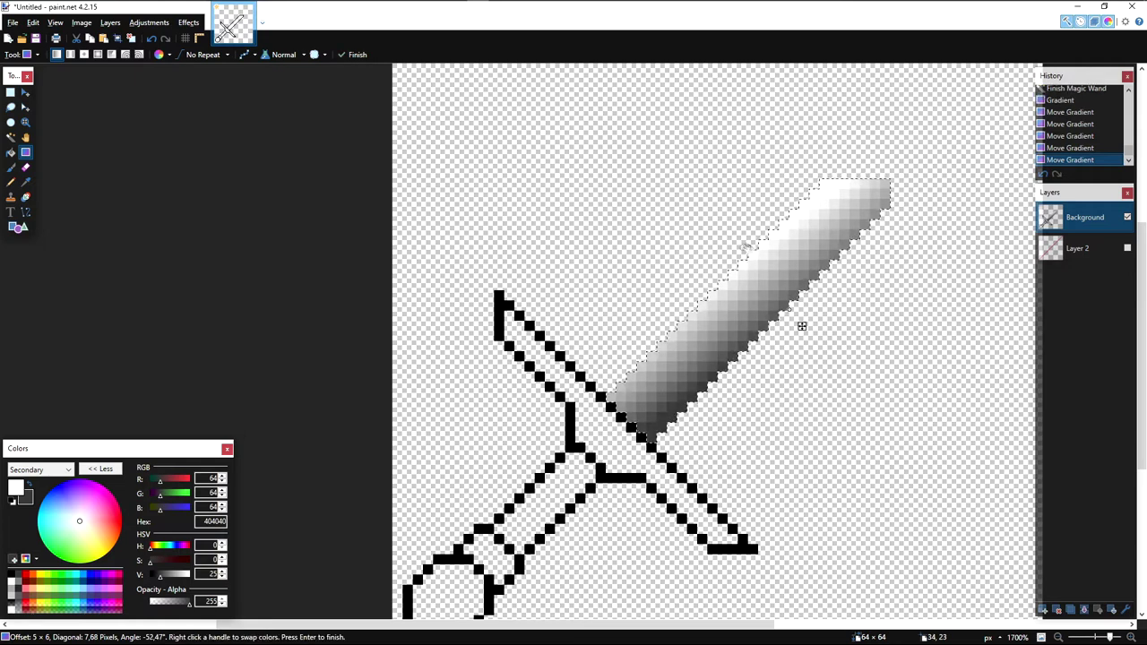
Step: Add a new layer above the background with the Overlay blend mode and an opacity of 54
key("ctrl+shift+n")
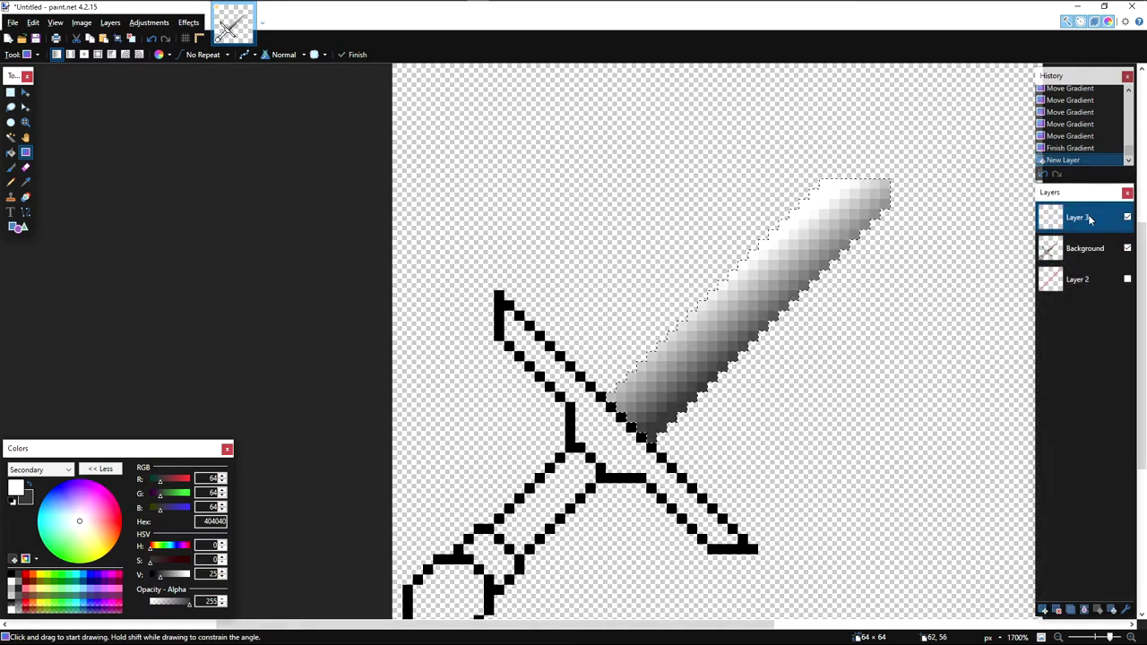
double_click(1086, 217)
left_click(516, 330)
left_click(515, 414)
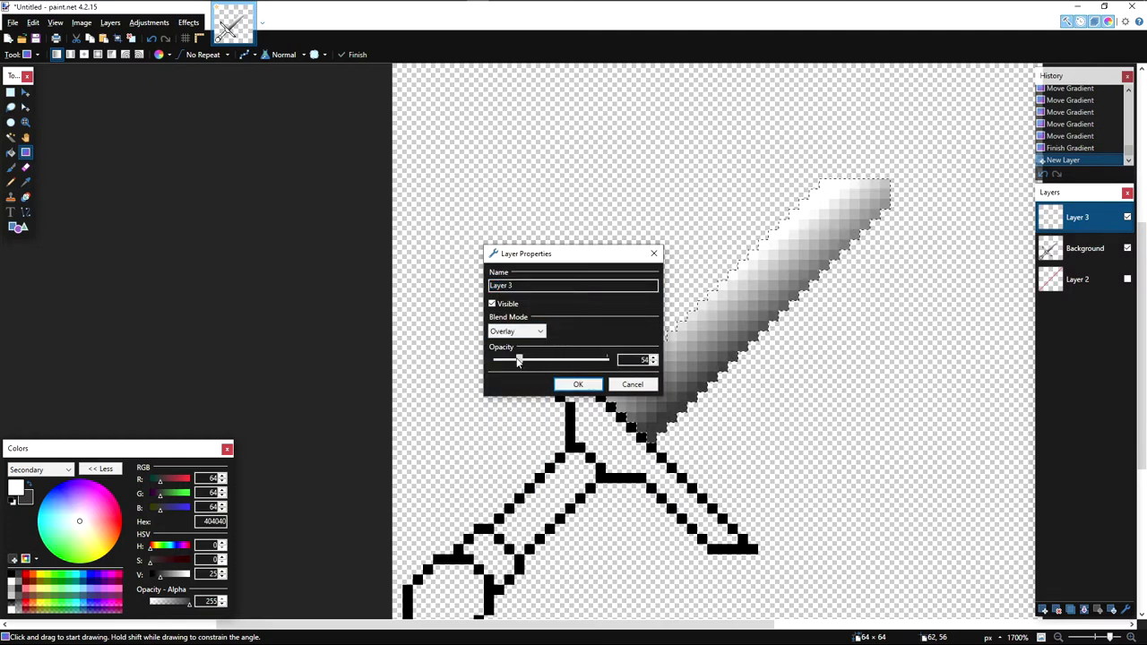
left_click(575, 385)
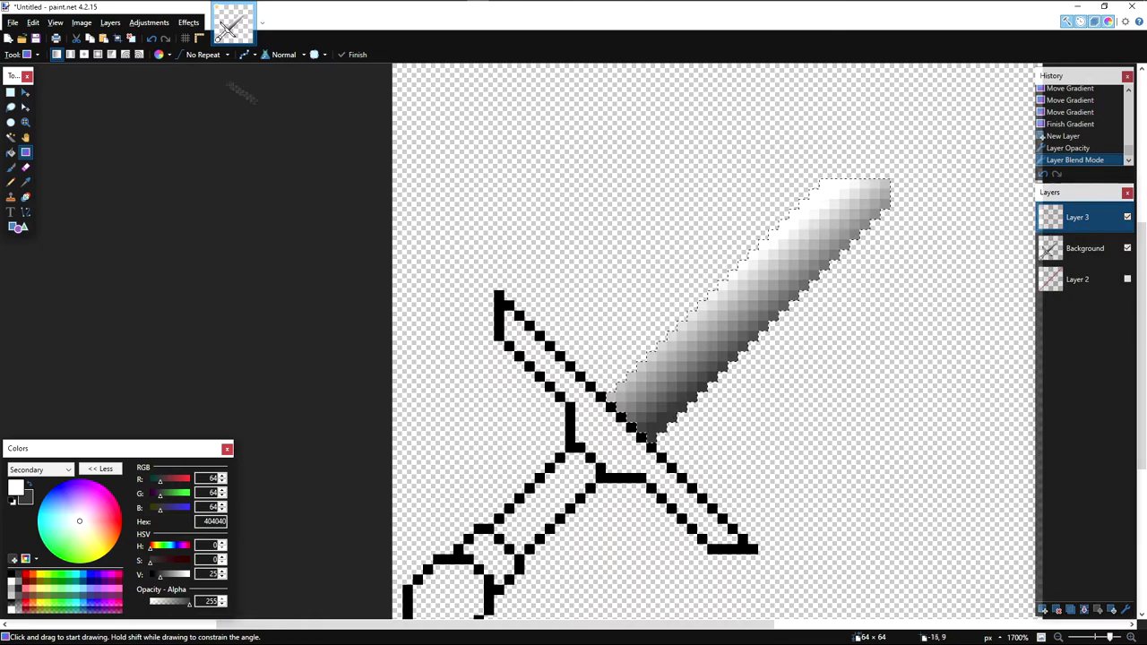
Step: Apply the Outline Selection effect around the blade's edge on the new overlay layer
left_click(188, 22)
mouse_move(281, 178)
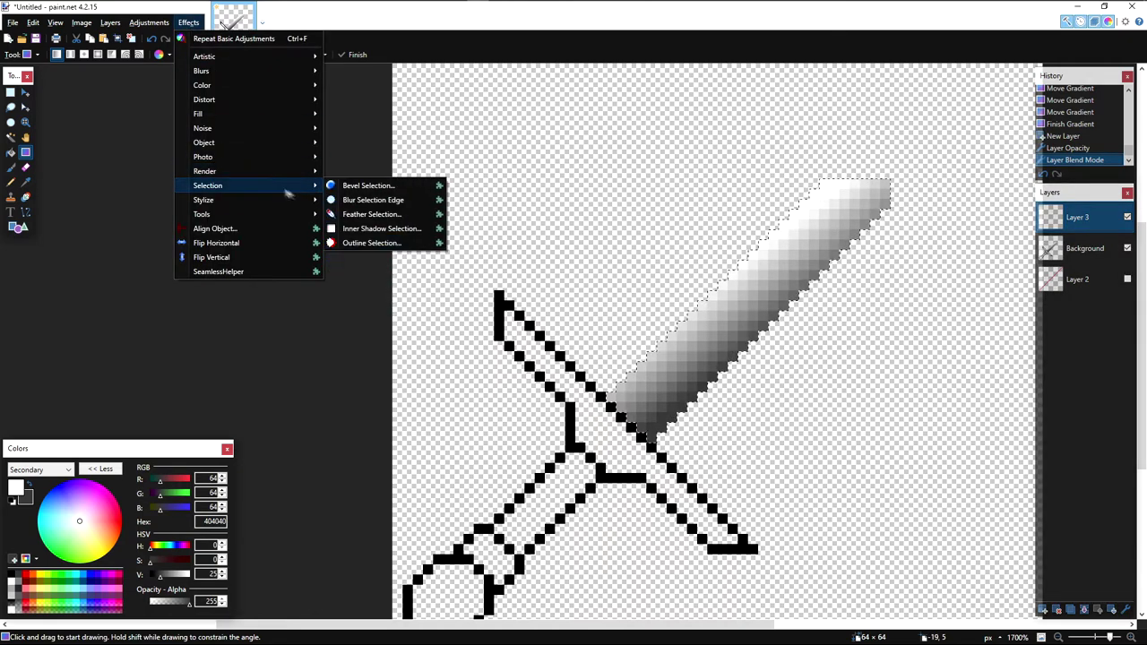
left_click(371, 241)
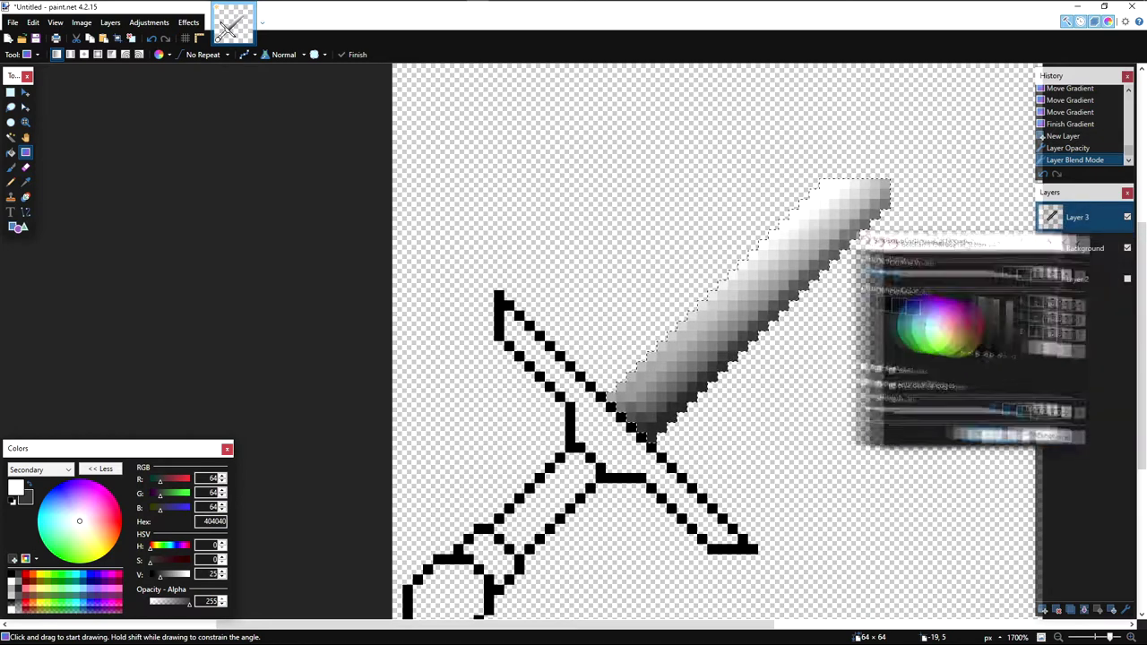
left_click(896, 418)
Step: Duplicate the overlay layer and apply a black Outline Selection with a width of 2 to the blade on the copy
key("ctrl+shift+d")
left_click(188, 22)
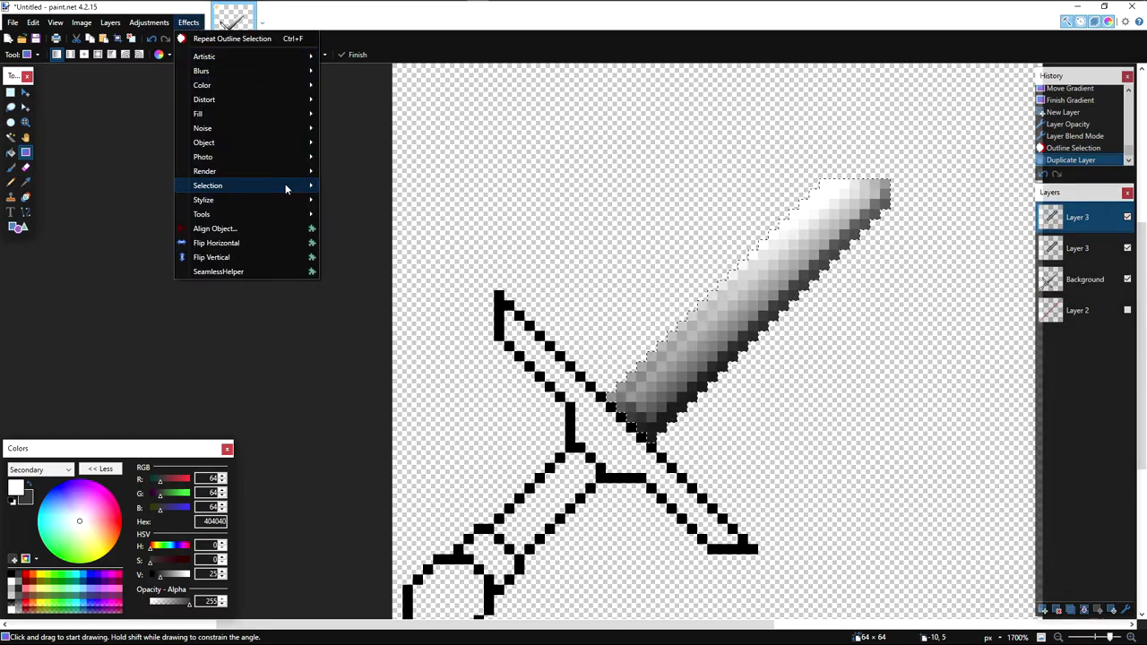
left_click(376, 246)
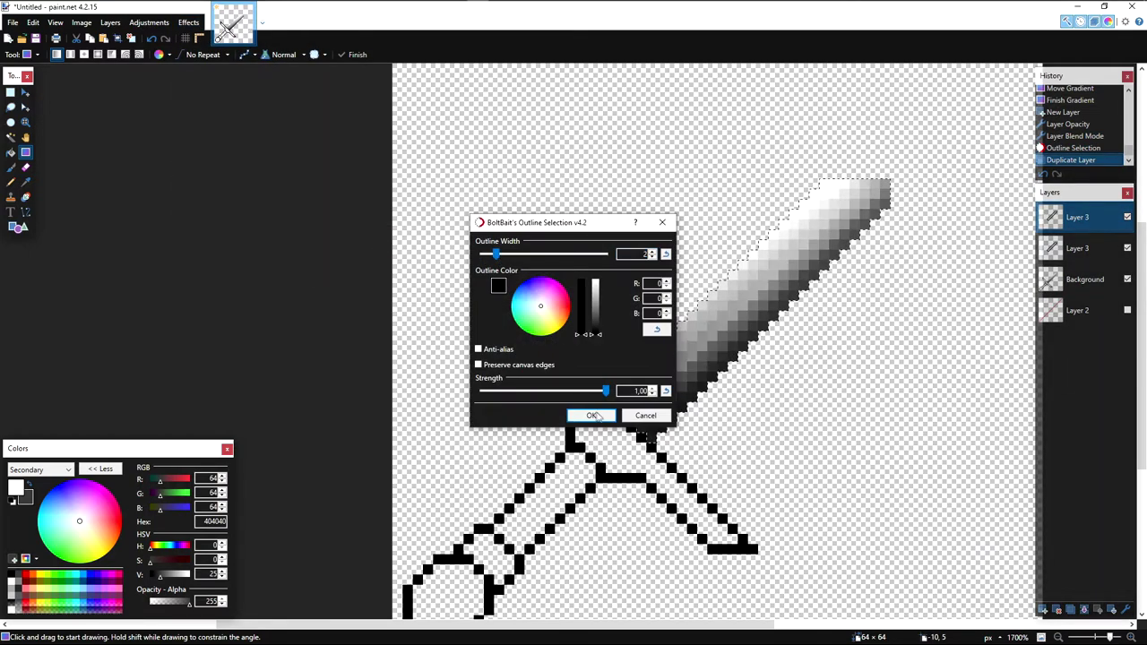
left_click(592, 417)
Step: Duplicate the width-2 outline layer and apply another Outline Selection to the blade on the topmost copy
key("ctrl+shift+d")
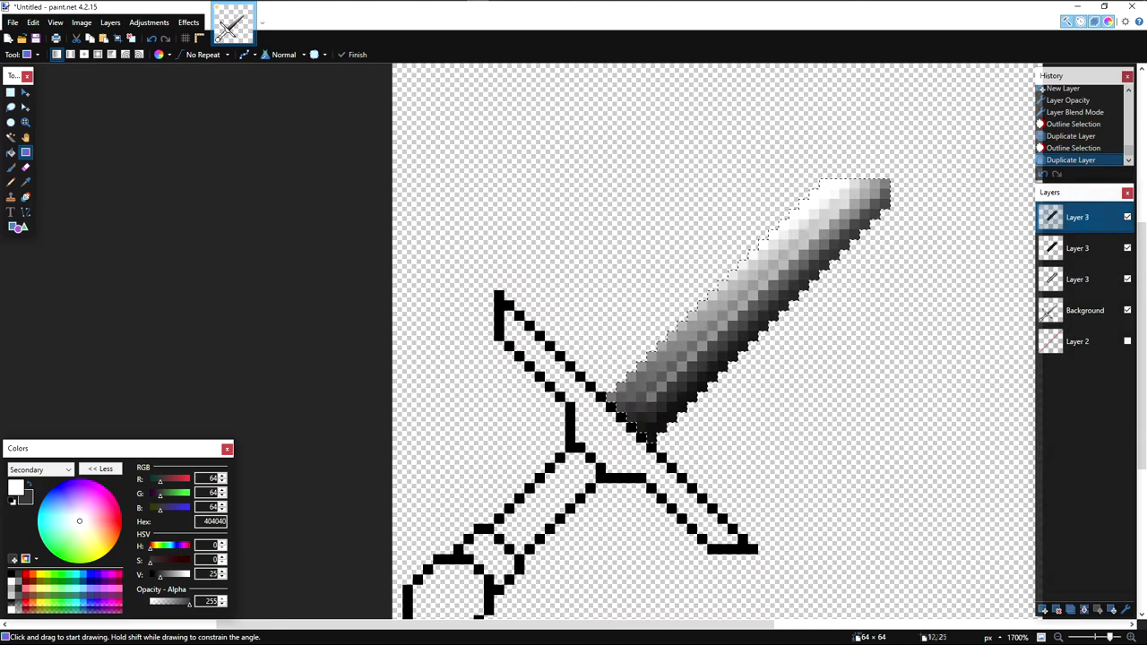
left_click(189, 23)
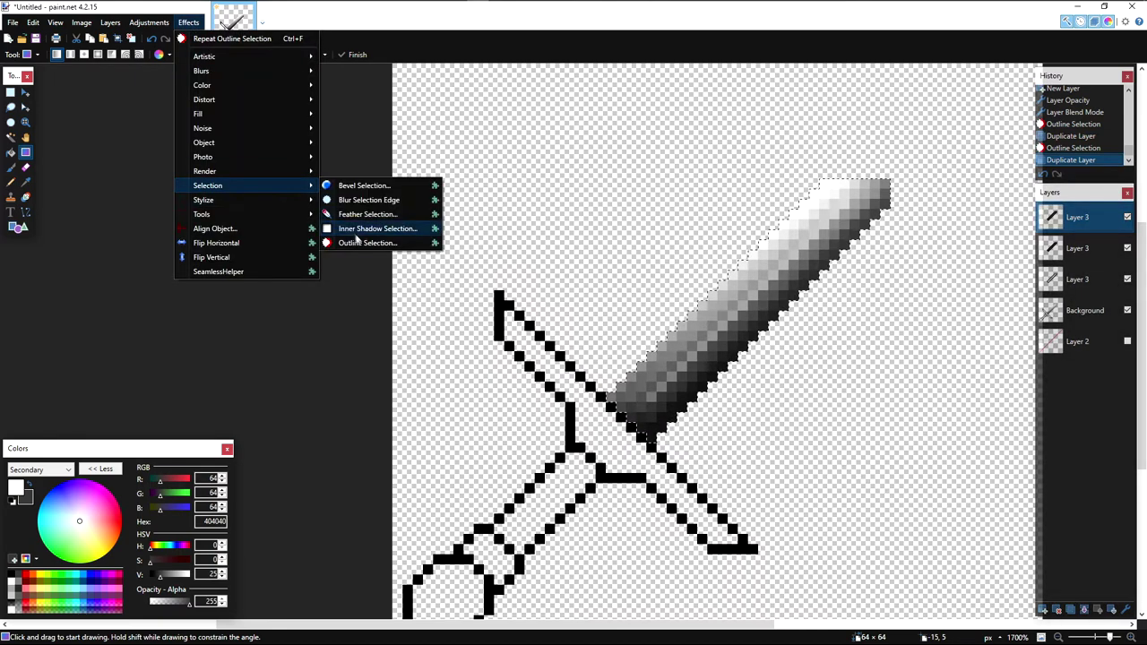
left_click(376, 243)
left_click_drag(529, 222, 1039, 249)
left_click(1098, 445)
Step: Compare the blade's shading with the individual overlay outline layers switched on and off
scroll(869, 348, "down", 5)
scroll(851, 343, "up", 8)
left_click(1128, 217)
left_click(1129, 218)
left_click(1128, 218)
left_click(1128, 250)
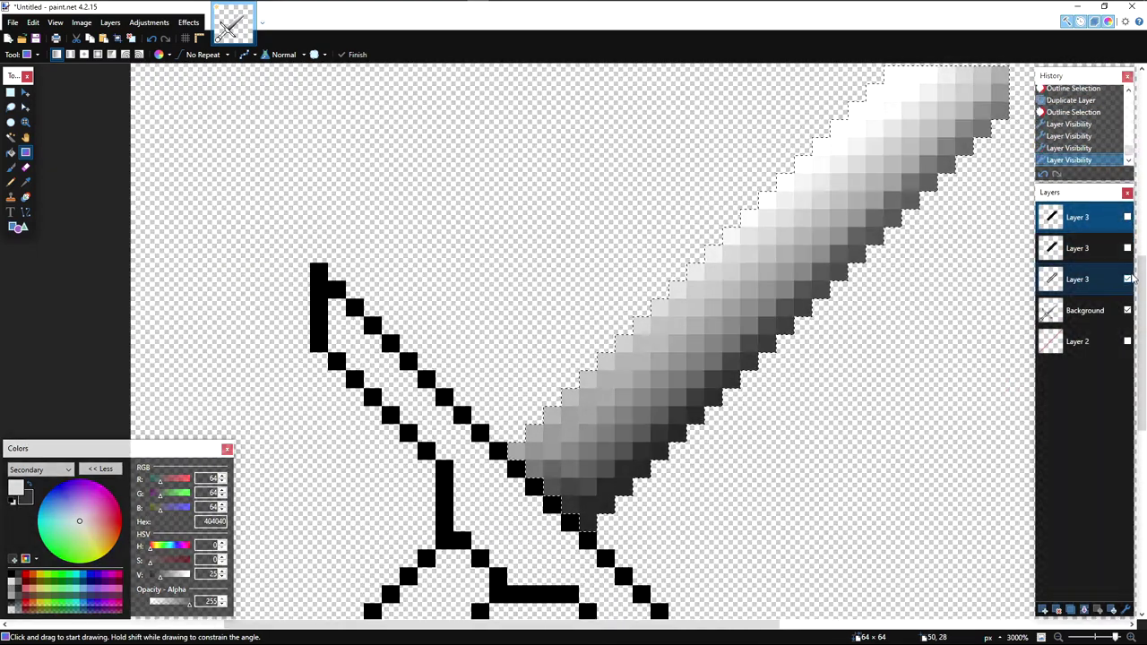
left_click(1132, 280)
scroll(556, 385, "down", 6)
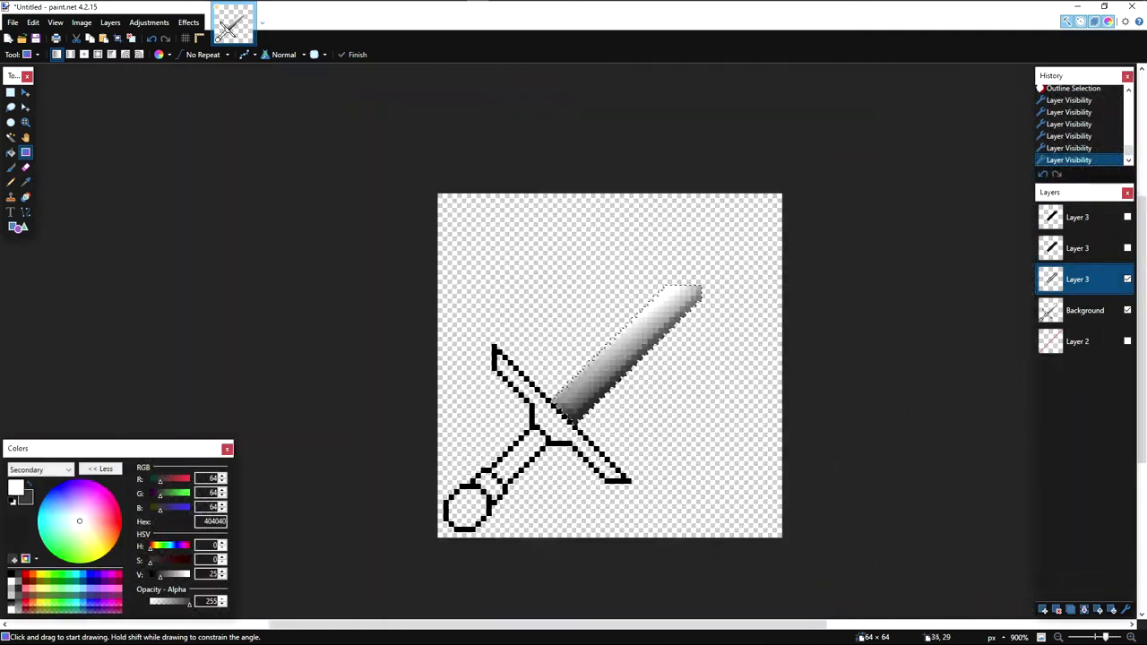
scroll(614, 360, "up", 6)
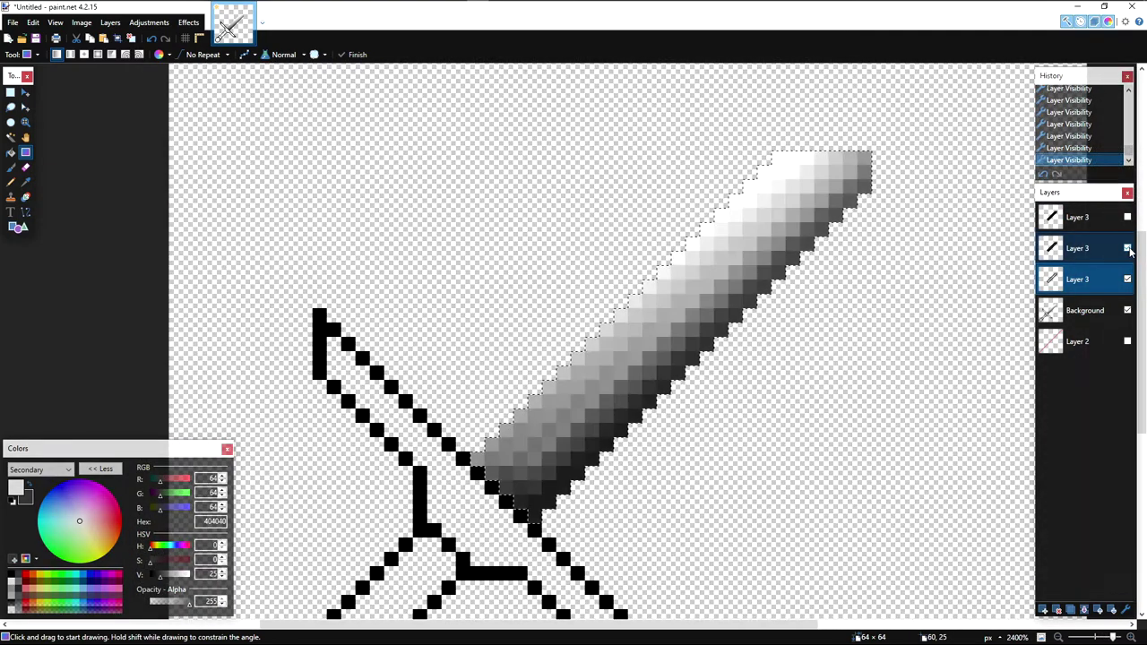
left_click(1127, 278)
left_click(1127, 249)
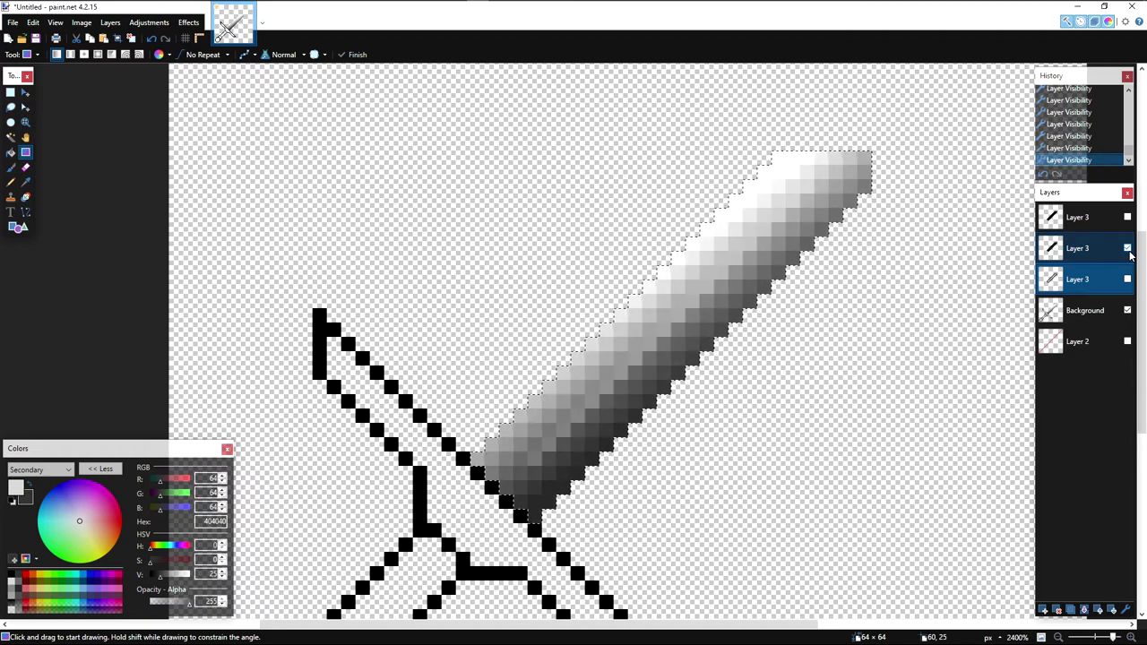
Step: Delete one of the thicker outline layers and leave only the thinnest outline layer showing over the blade
left_click(1127, 248)
left_click(1127, 217)
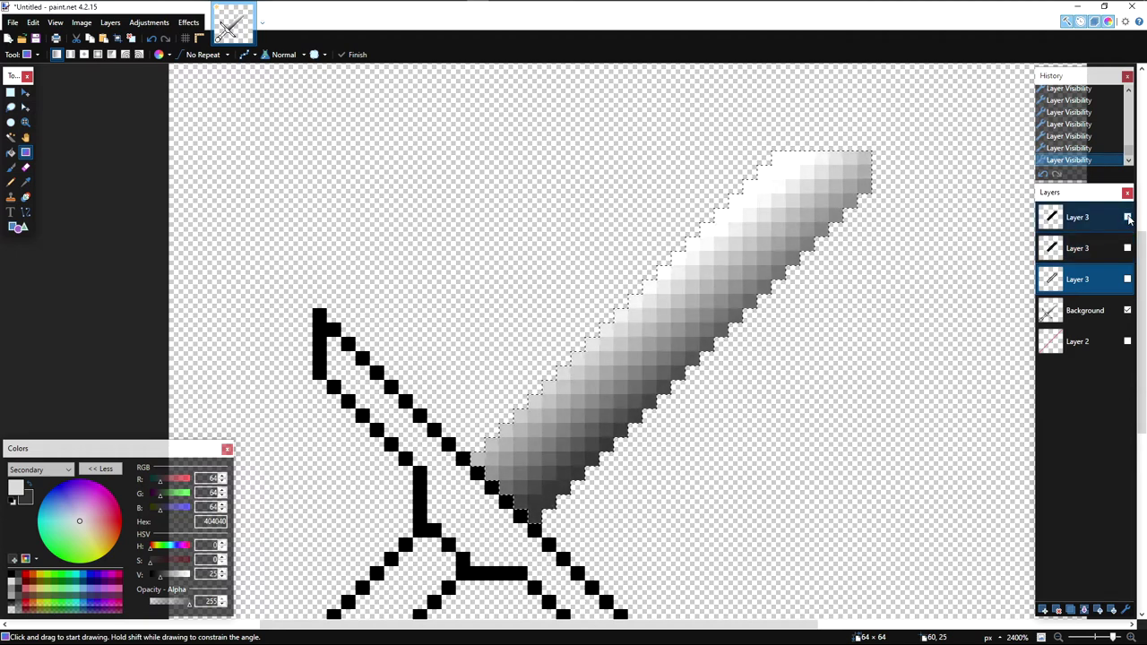
left_click(1057, 609)
left_click(1127, 248)
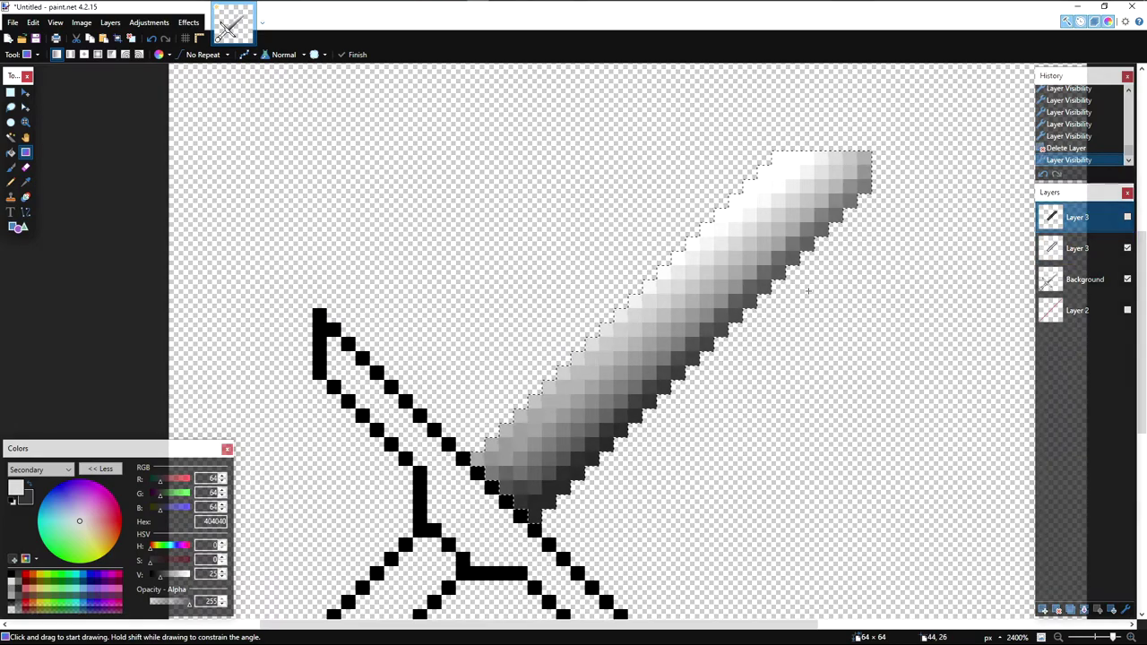
Step: Examine the blade's shading and show the remaining thicker outline layer again
scroll(807, 290, "down", 5)
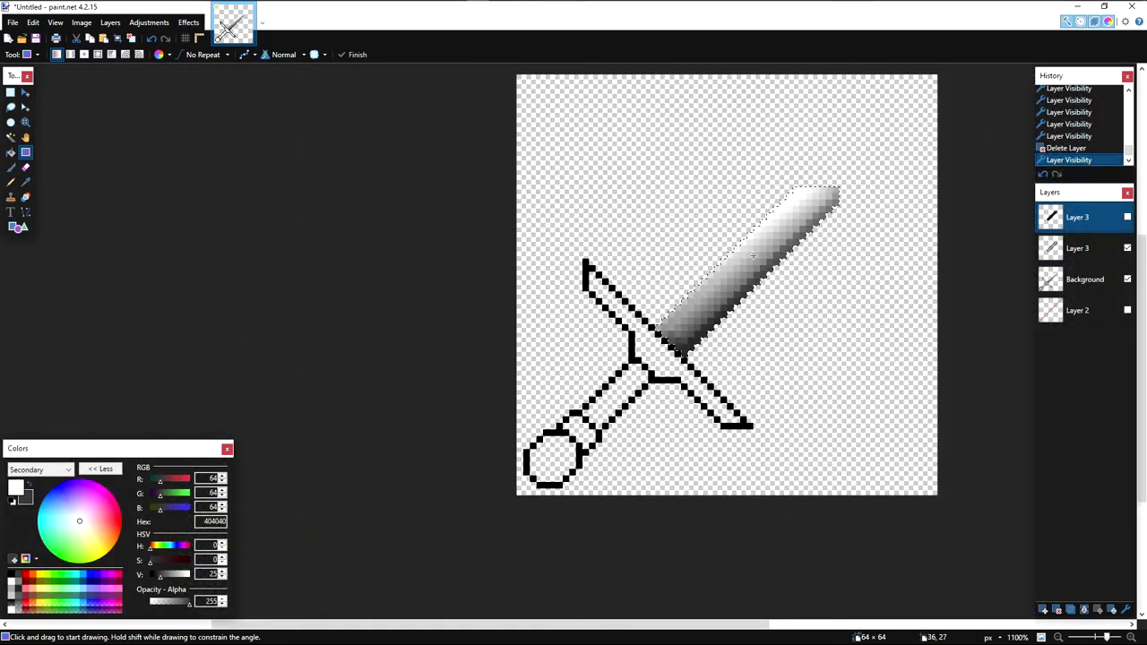
scroll(752, 255, "up", 4)
scroll(752, 255, "down", 2)
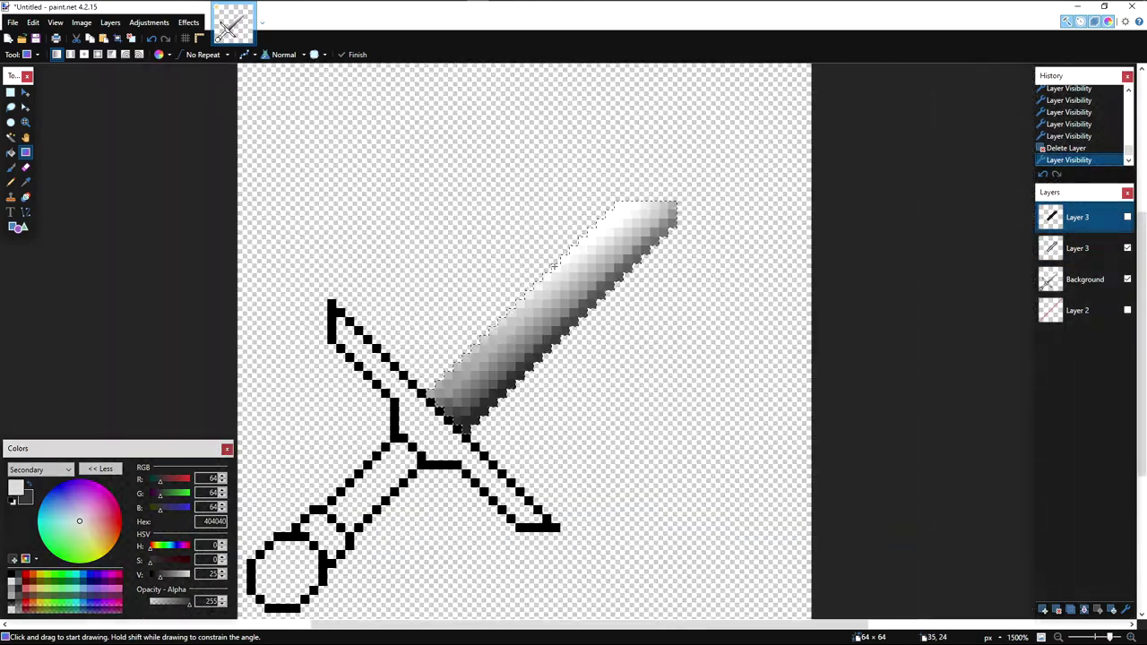
scroll(527, 232, "up", 4)
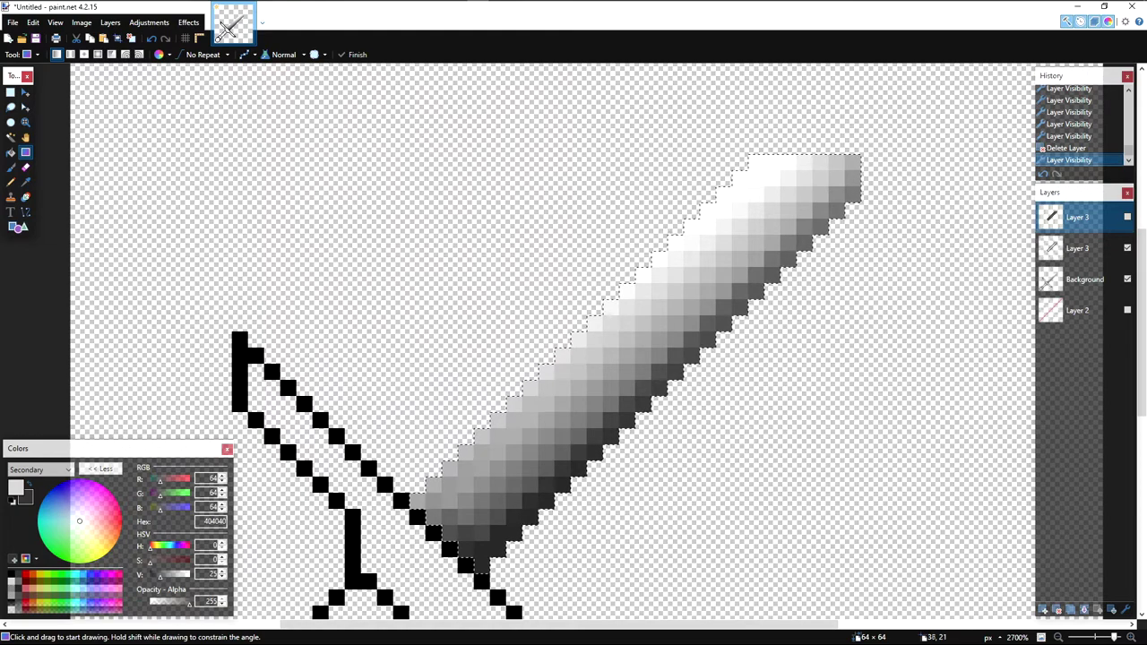
scroll(482, 100, "down", 2)
left_click_drag(680, 154, 743, 193)
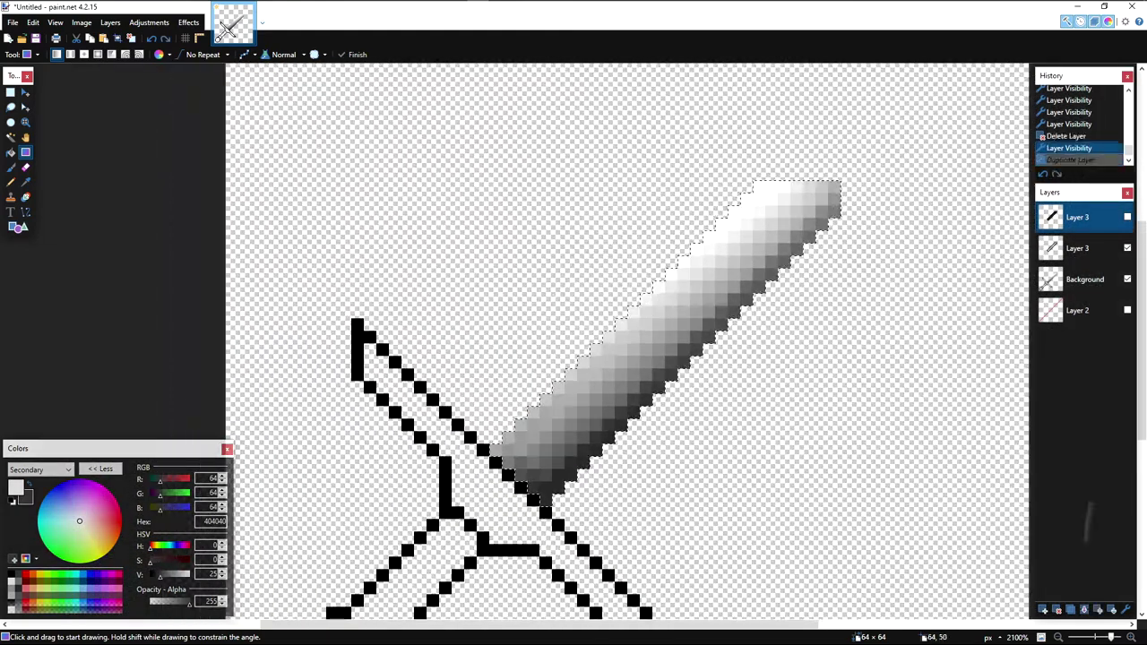
left_click(1127, 217)
Step: Try duplicating the top outline layer and the outline layer below it for a darker blade edge
left_click(1071, 610)
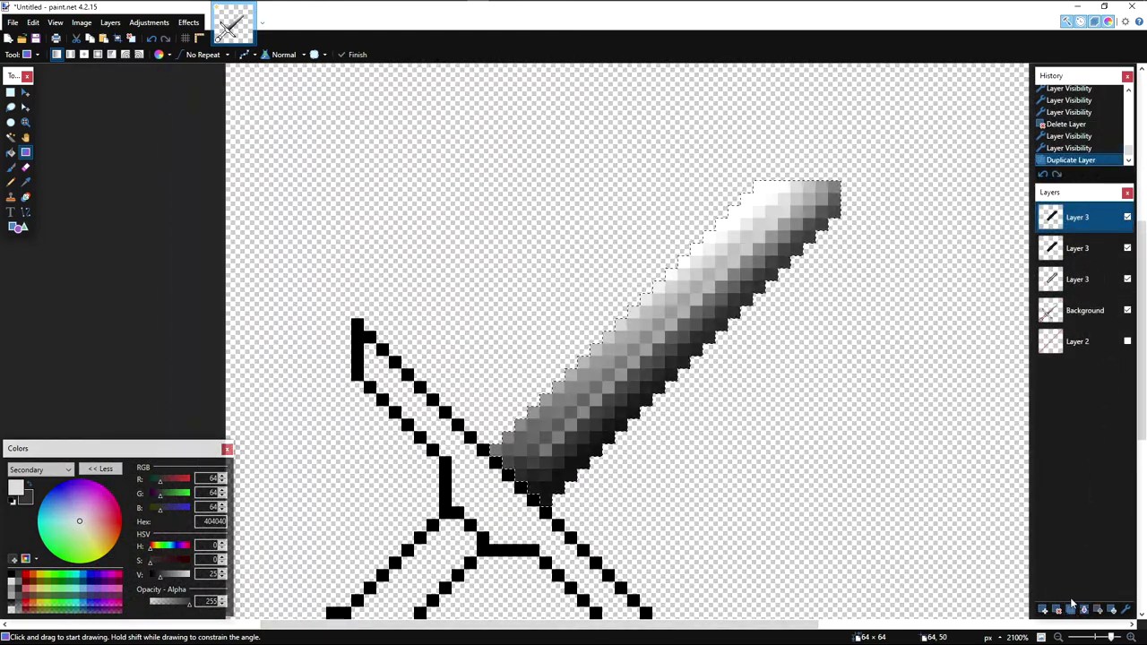
key("ctrl+z")
left_click(1098, 247)
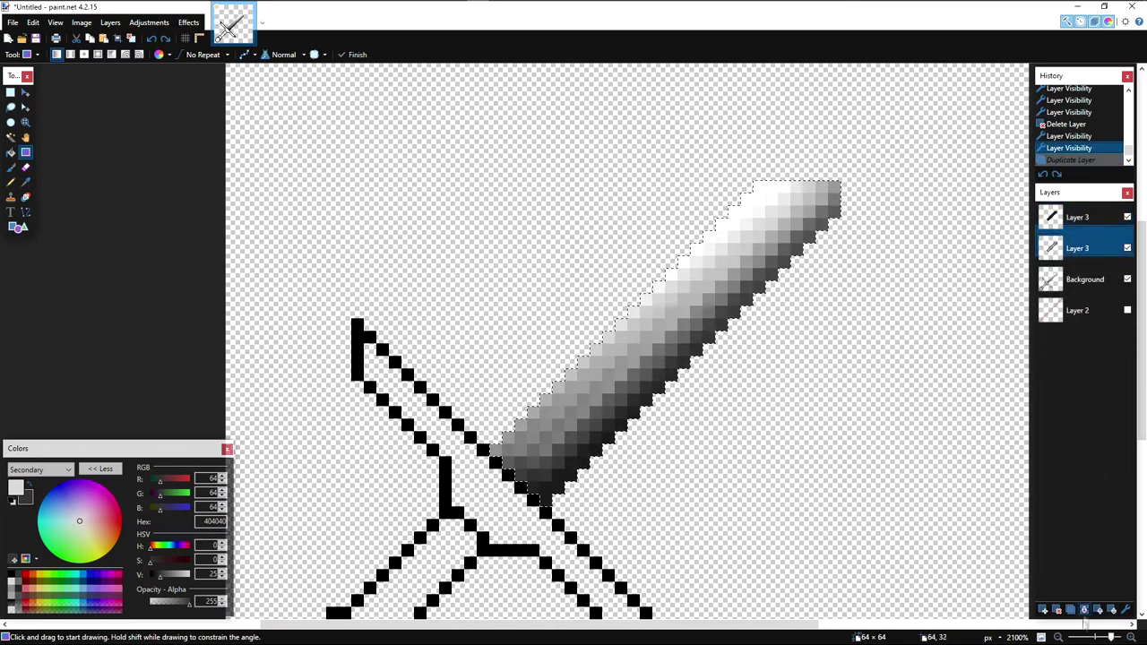
left_click(1071, 610)
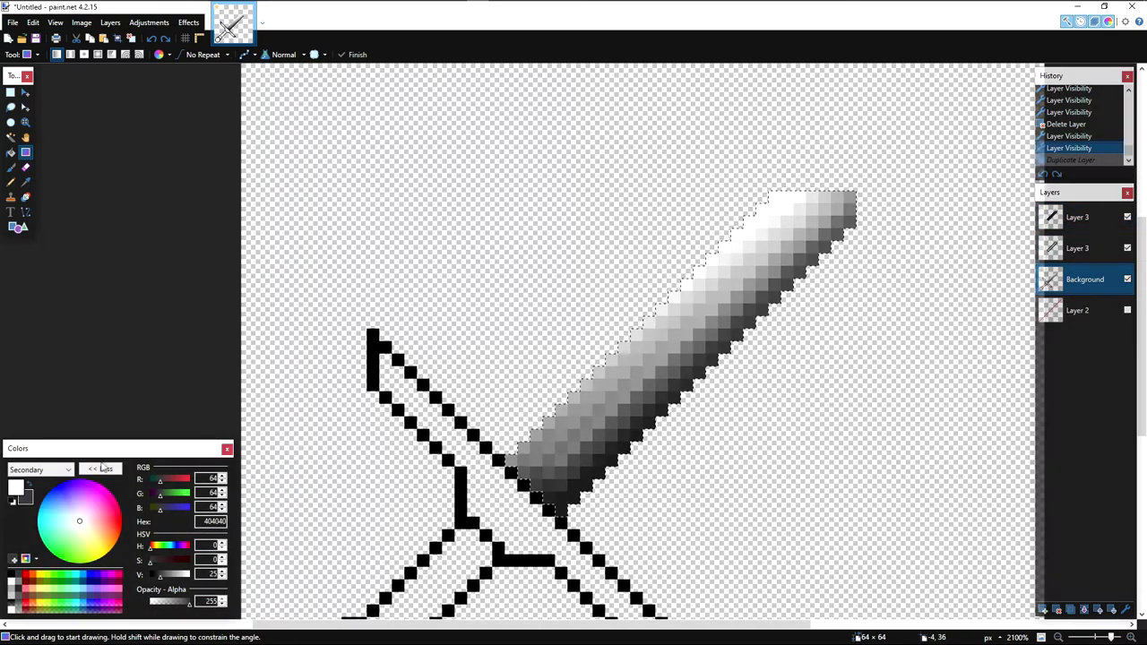
Step: Apply a diagonal gradient to the selected blade from opaque black at the guard to transparent white toward the tip, and deselect
left_click(11, 575)
left_click(12, 484)
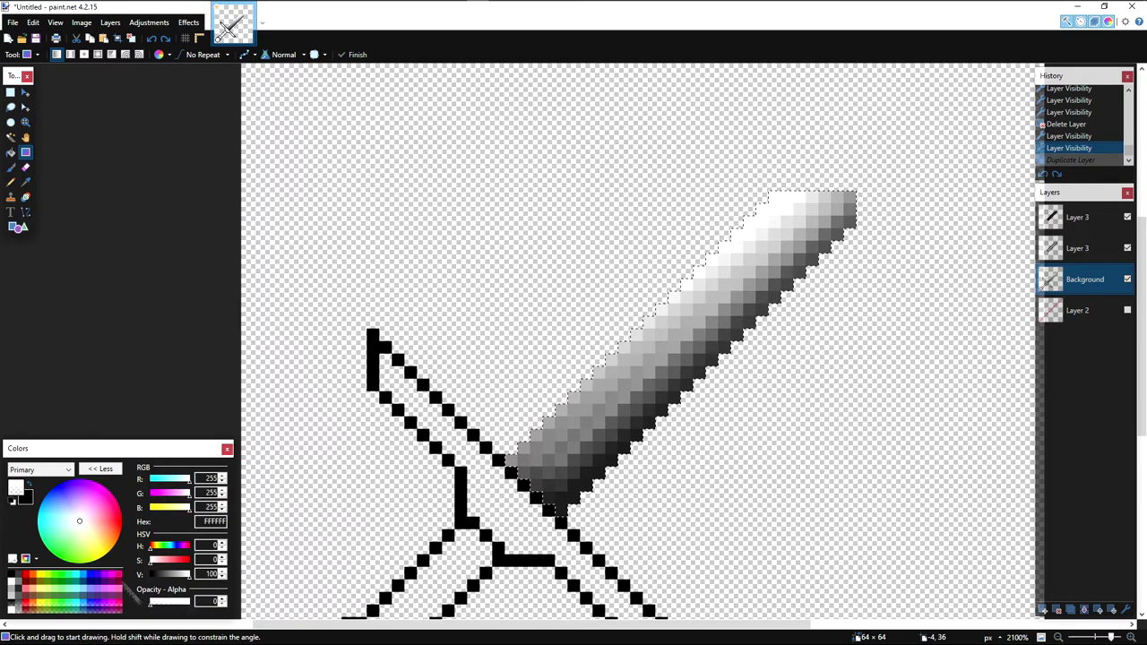
left_click(22, 497)
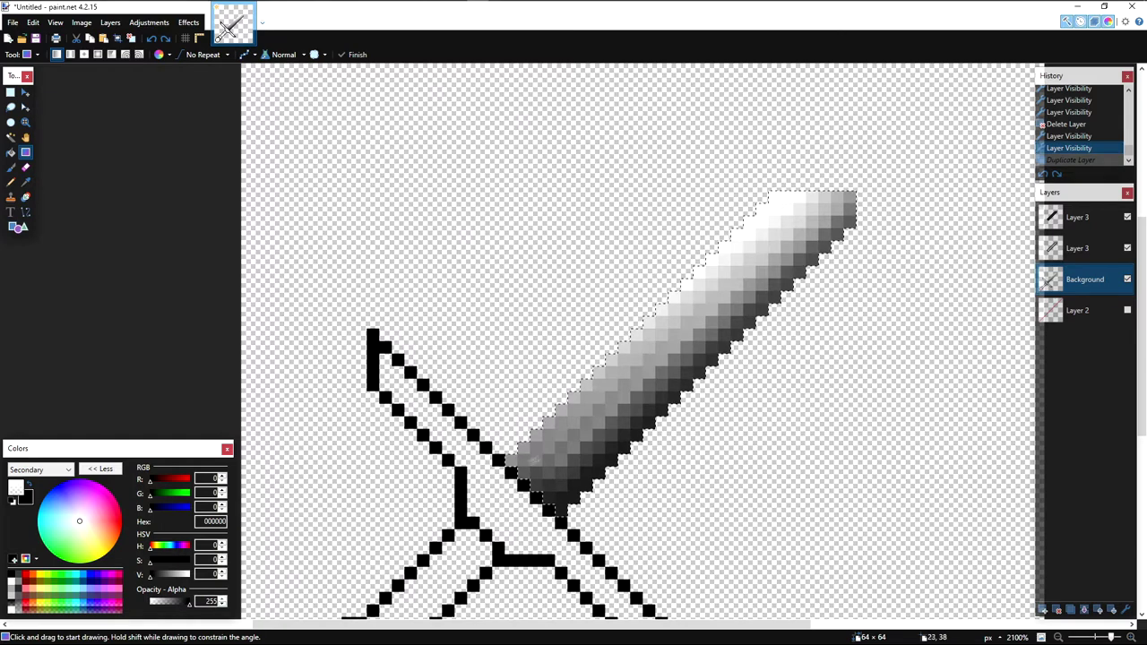
left_click_drag(535, 493, 781, 243)
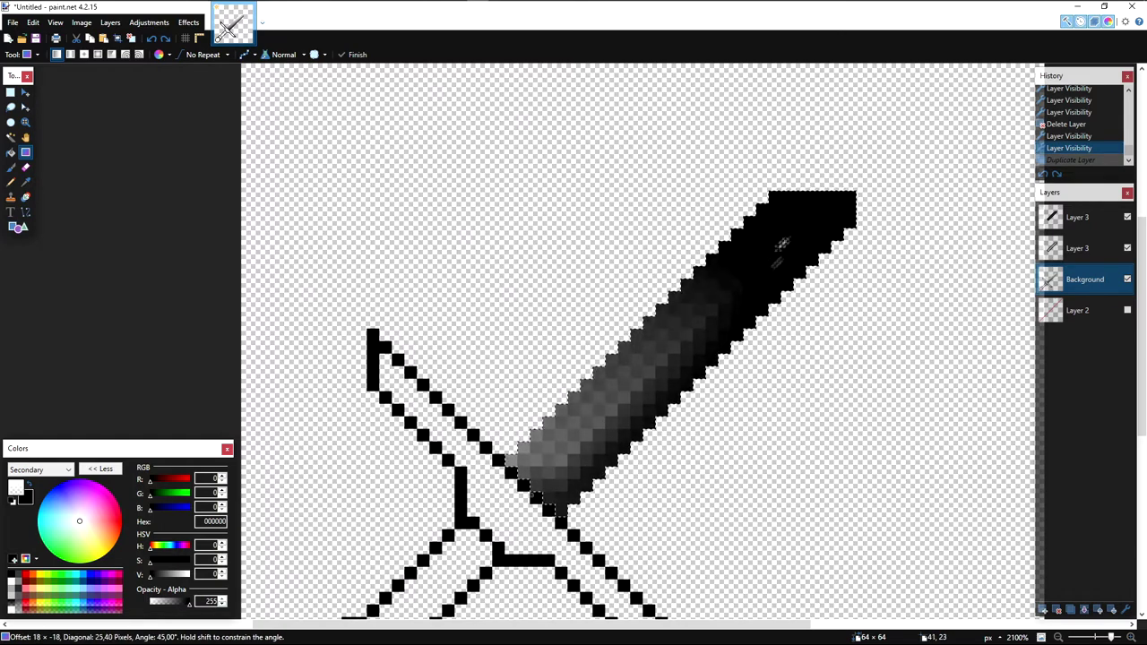
left_click_drag(846, 195, 848, 191)
right_click(857, 170)
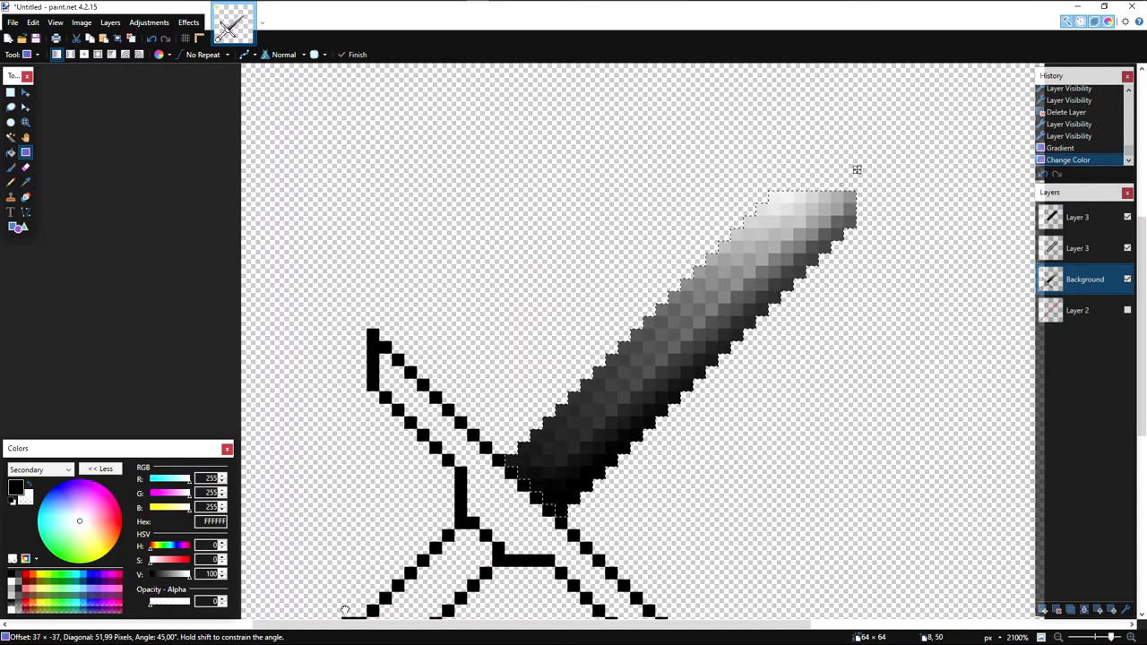
key("s")
scroll(676, 327, "down", 6)
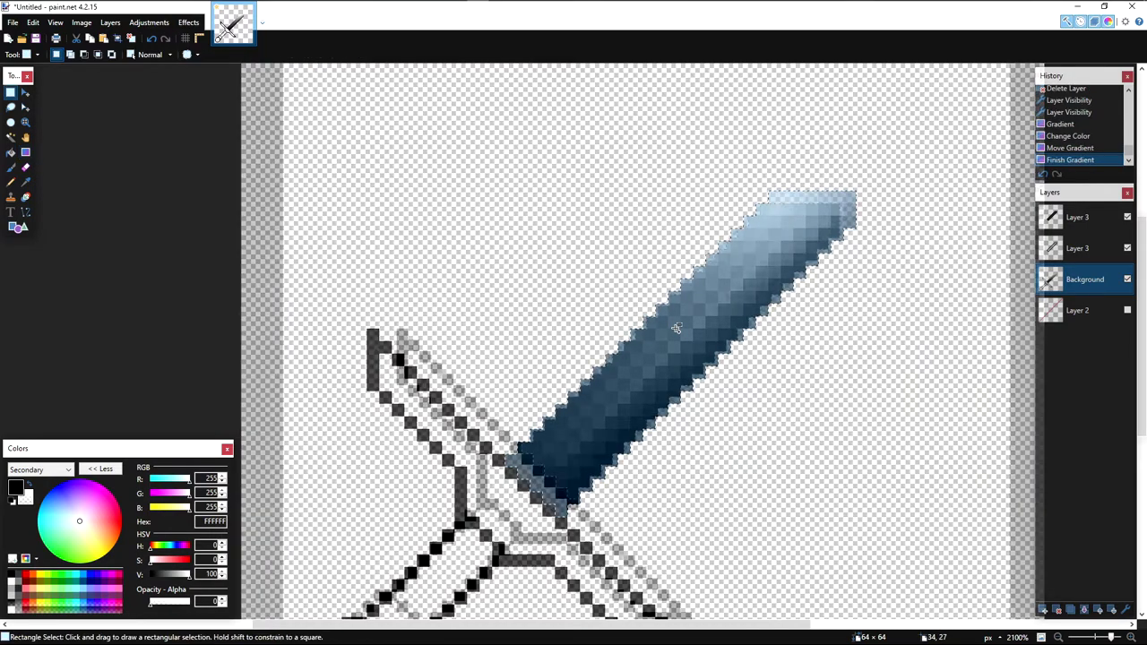
left_click(682, 328)
scroll(701, 332, "up", 7)
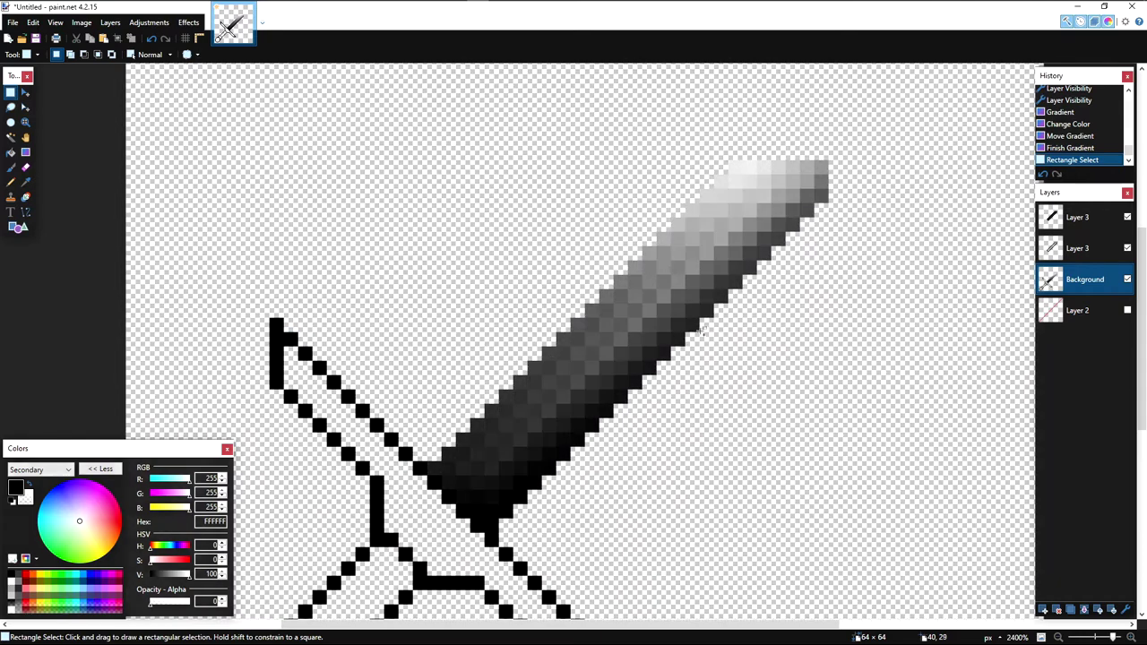
Step: Duplicate the Layer 3 outline layer directly above Background and lower the copy's opacity
left_click(1080, 249)
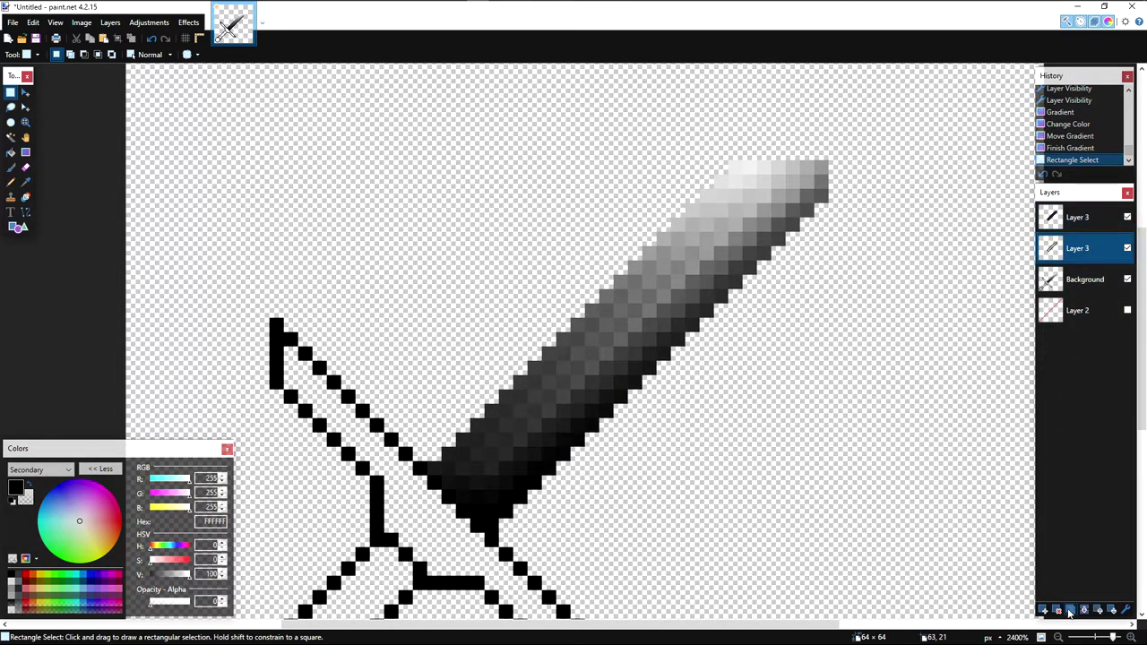
left_click(1069, 609)
double_click(1079, 249)
left_click_drag(519, 360, 507, 360)
left_click(578, 385)
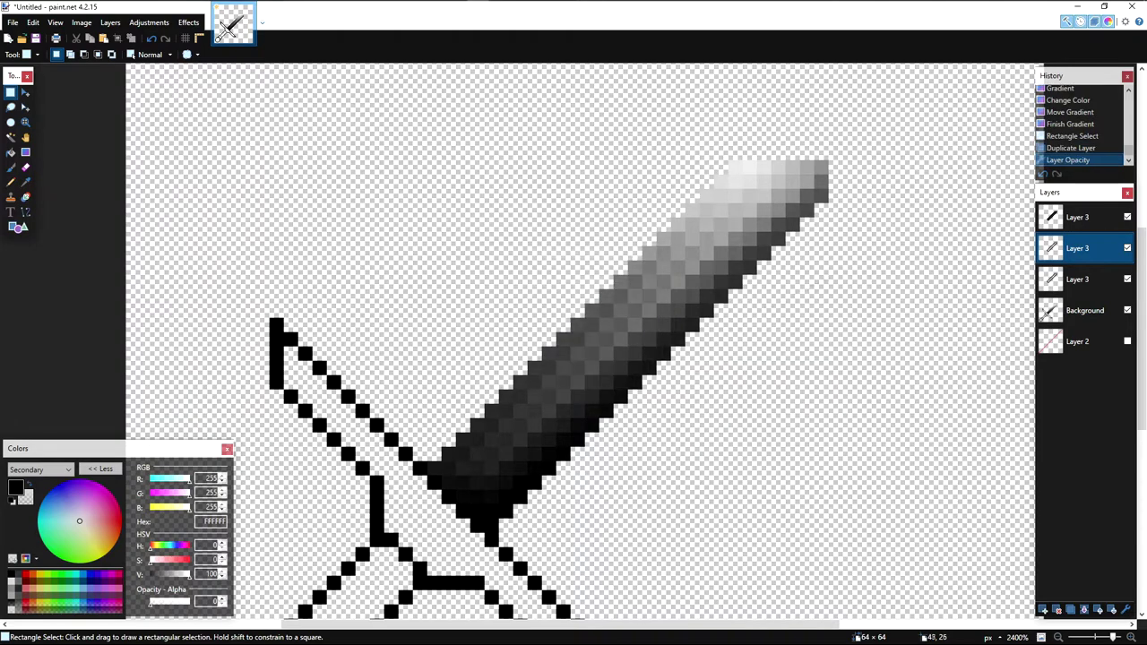
scroll(788, 272, "down", 5)
scroll(771, 267, "up", 4)
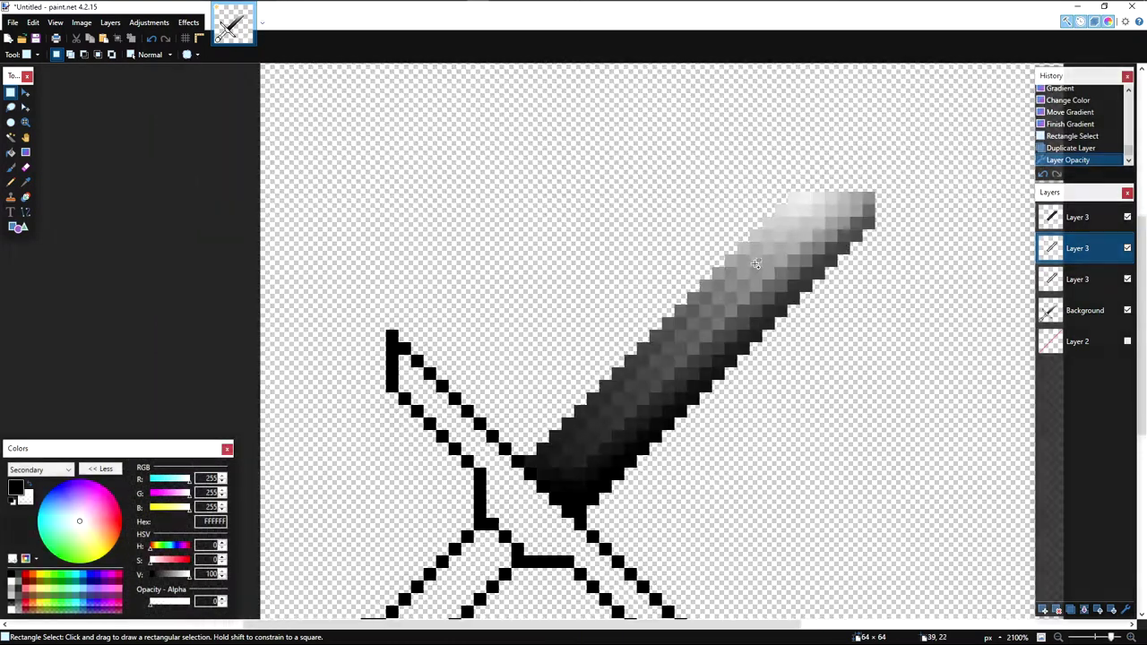
Step: Select only the blade's shape on the Background layer, excluding the surrounding empty area and the crossguard outline
left_click(1082, 310)
left_click_drag(952, 166, 531, 464)
left_click_drag(618, 460, 668, 455)
mouse_move(568, 499)
left_mouse_down()
mouse_move(619, 475)
mouse_move(606, 486)
left_mouse_up()
key("s")
key("s")
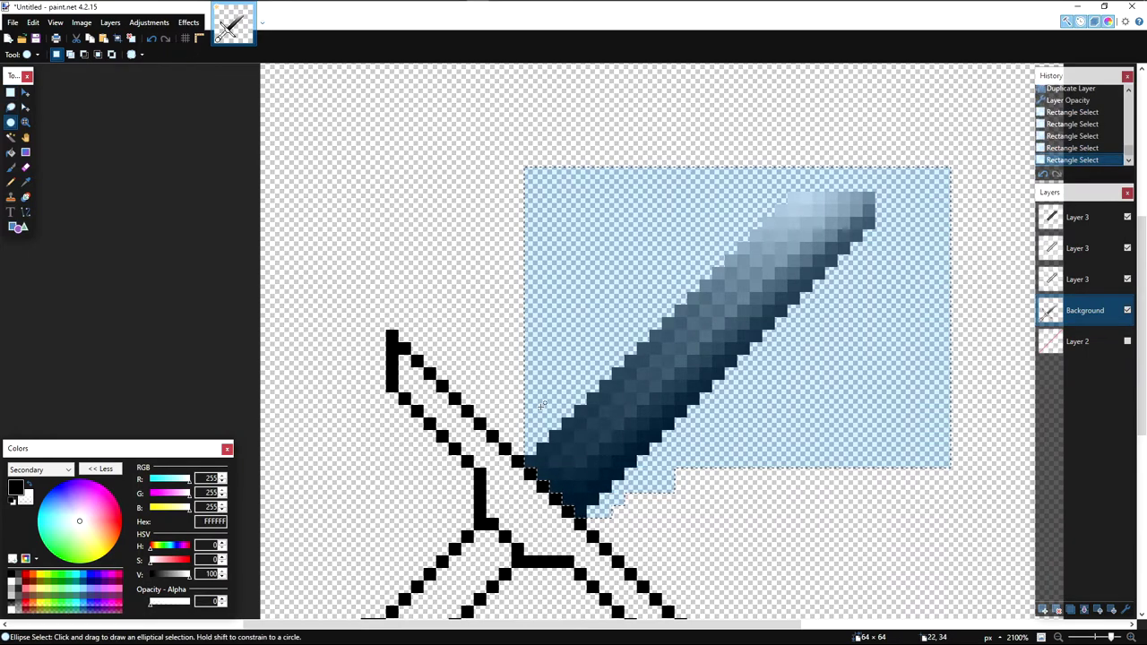
key("s")
left_click(541, 407)
Step: Add a new layer above Background, keep its blend mode Normal and set its opacity to 142
key("ctrl+shift+n")
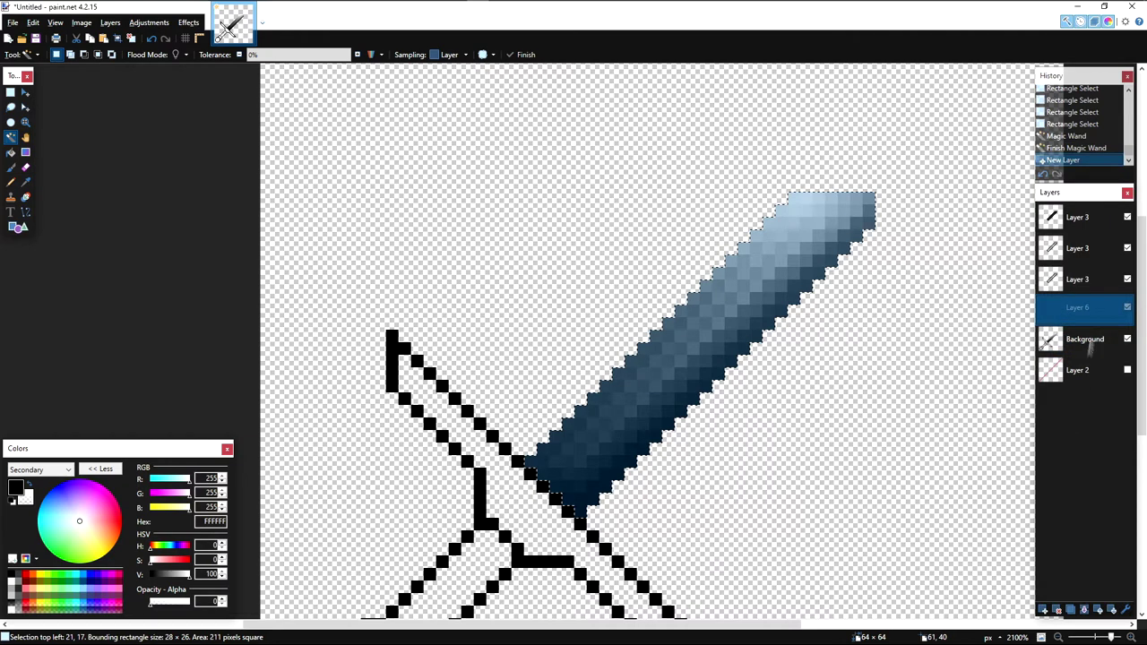
double_click(1089, 310)
left_click(527, 331)
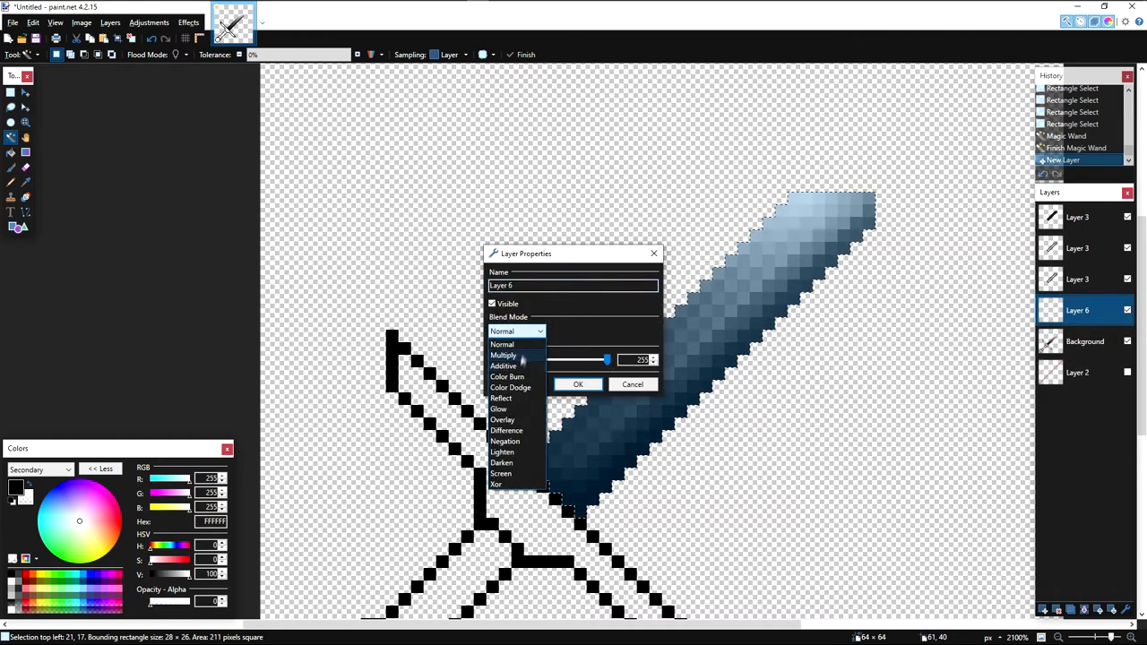
left_click(515, 344)
left_click_drag(607, 359, 597, 360)
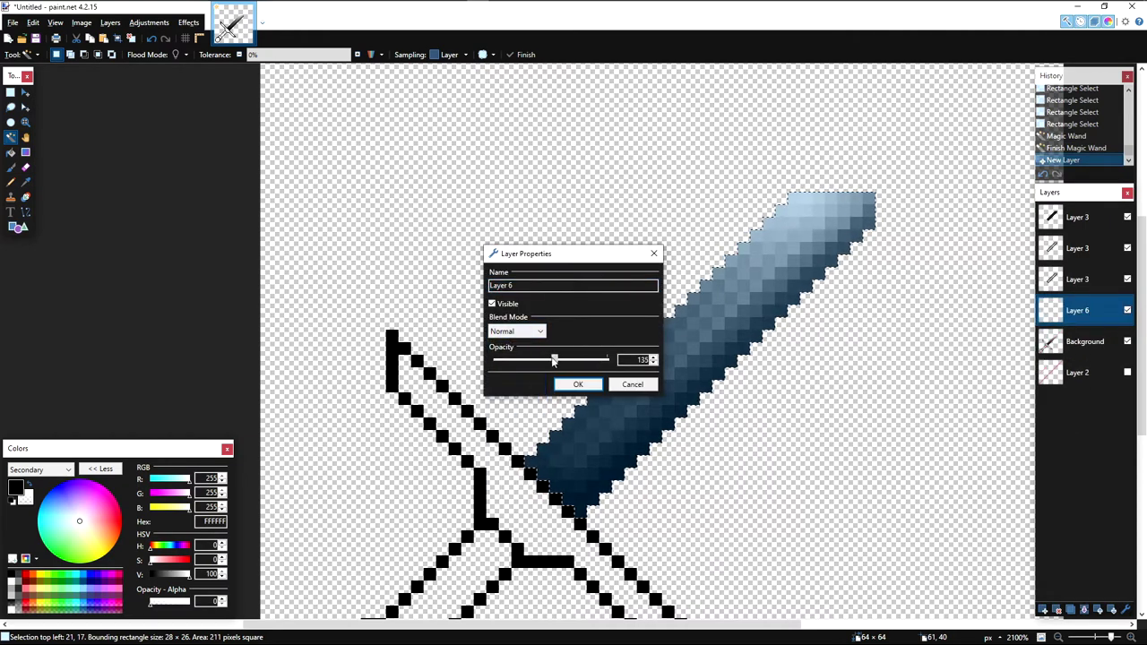
left_click(578, 384)
Step: Paint a soft white highlight along the blade's upper edge on Layer 6 with a 25 px brush at 0% hardness
left_click(27, 485)
left_click(17, 488)
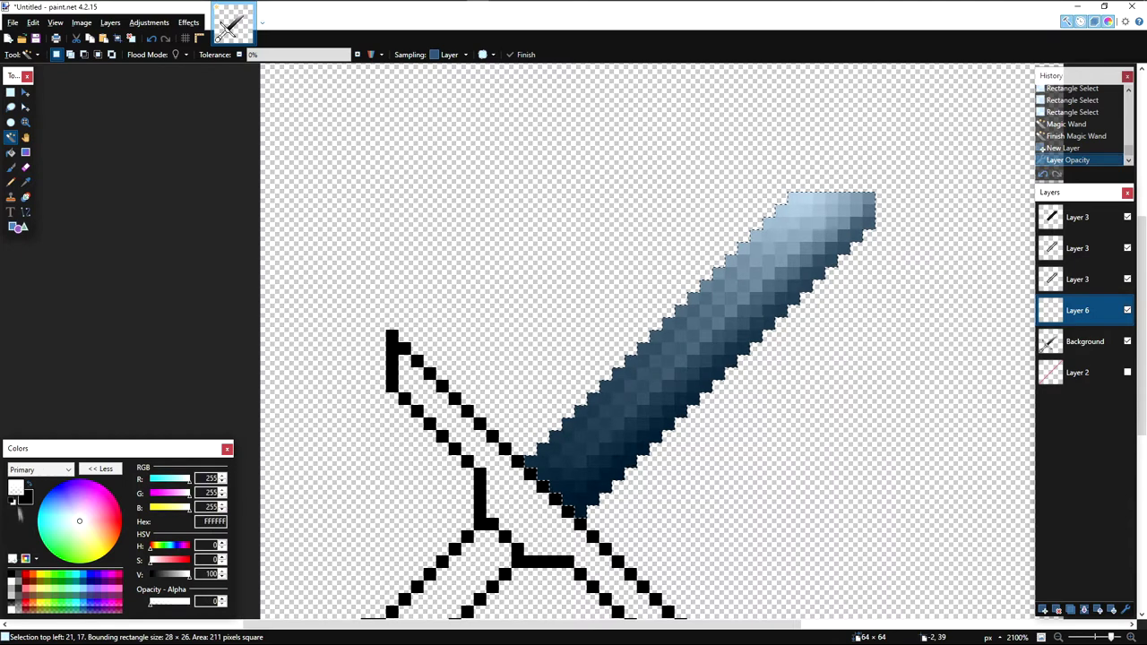
key("b")
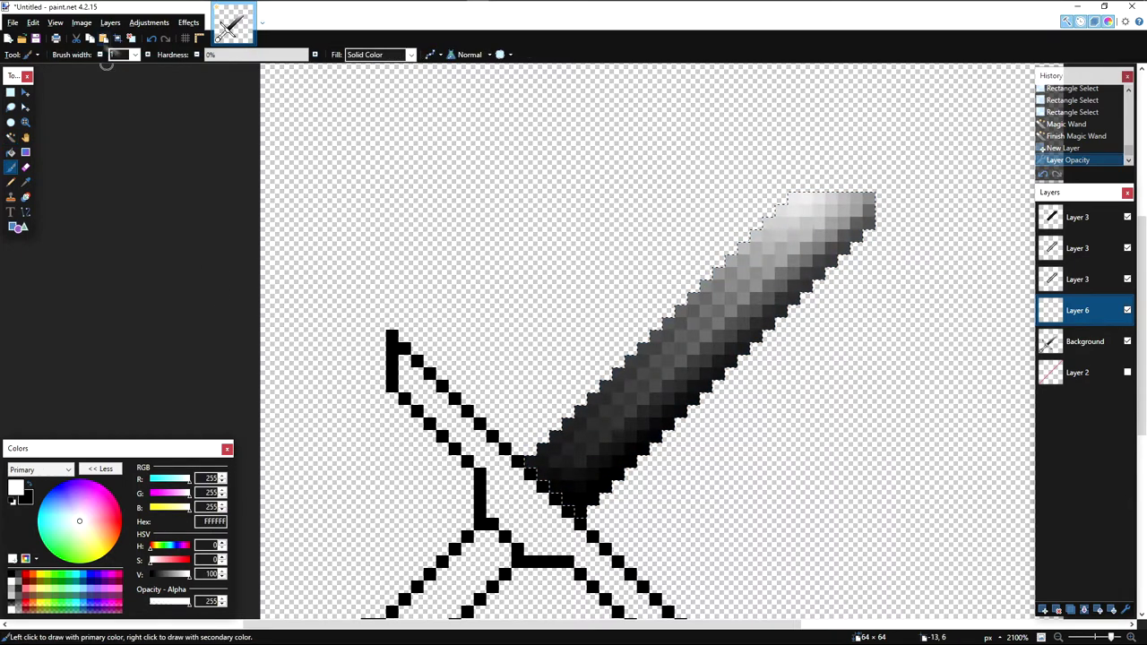
scroll(132, 57, "down", 2)
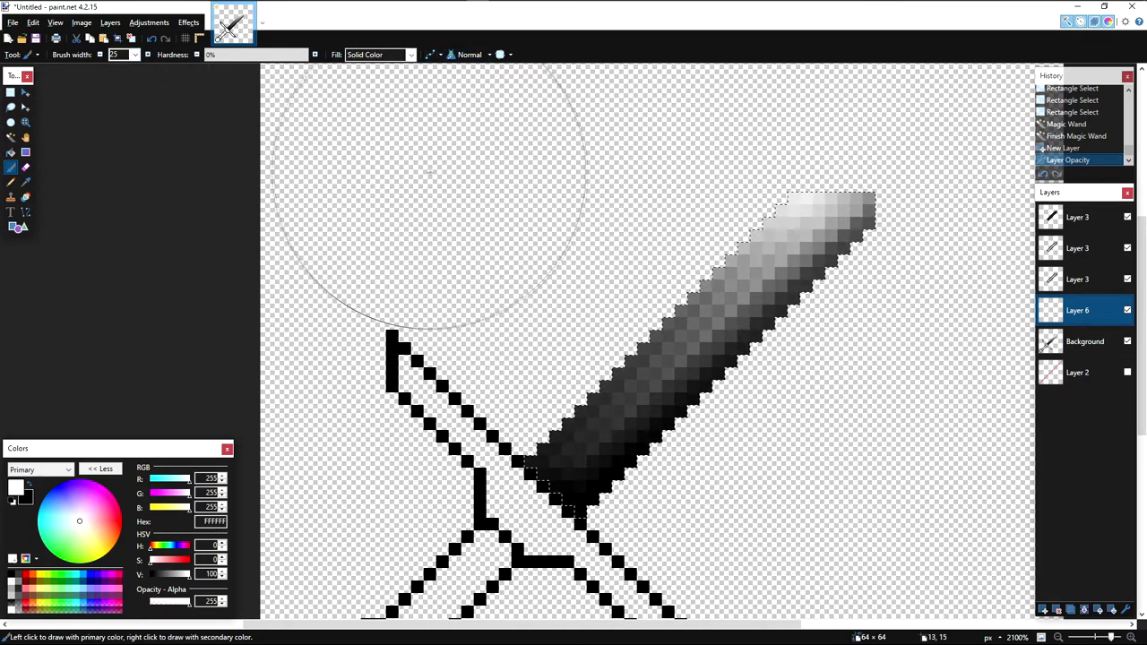
scroll(489, 179, "down", 2)
left_click_drag(493, 182, 386, 240)
scroll(385, 239, "up", 1)
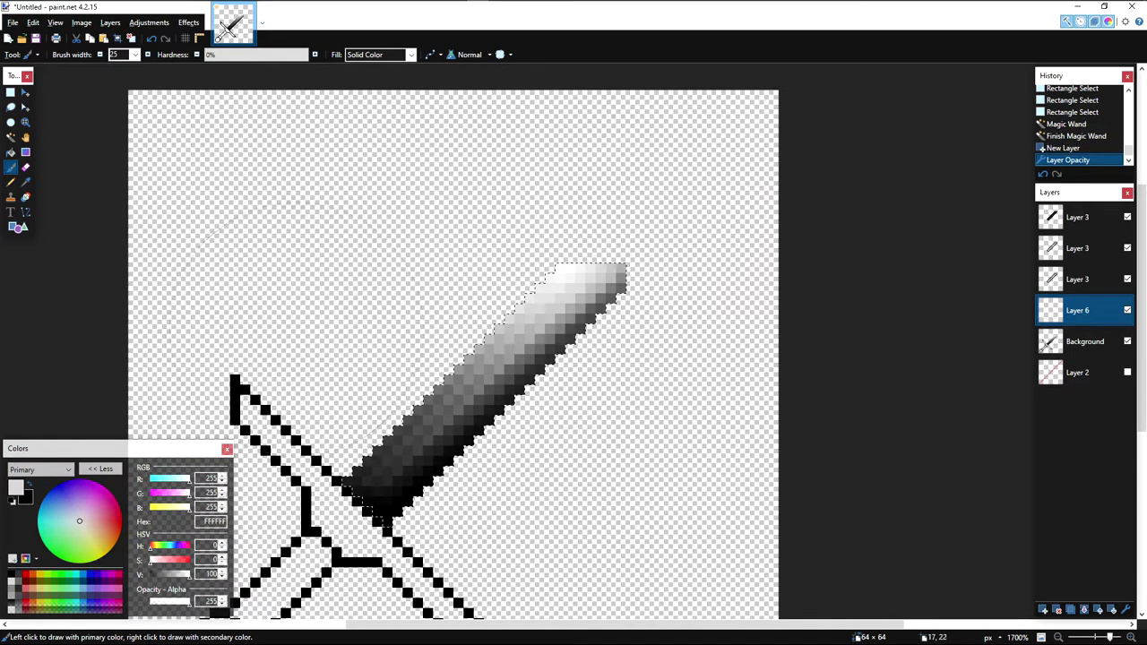
left_click_drag(606, 138, 548, 162)
Step: Swap to black and paint a soft shadow along the blade's lower edge
key("x")
left_click_drag(679, 408, 632, 462)
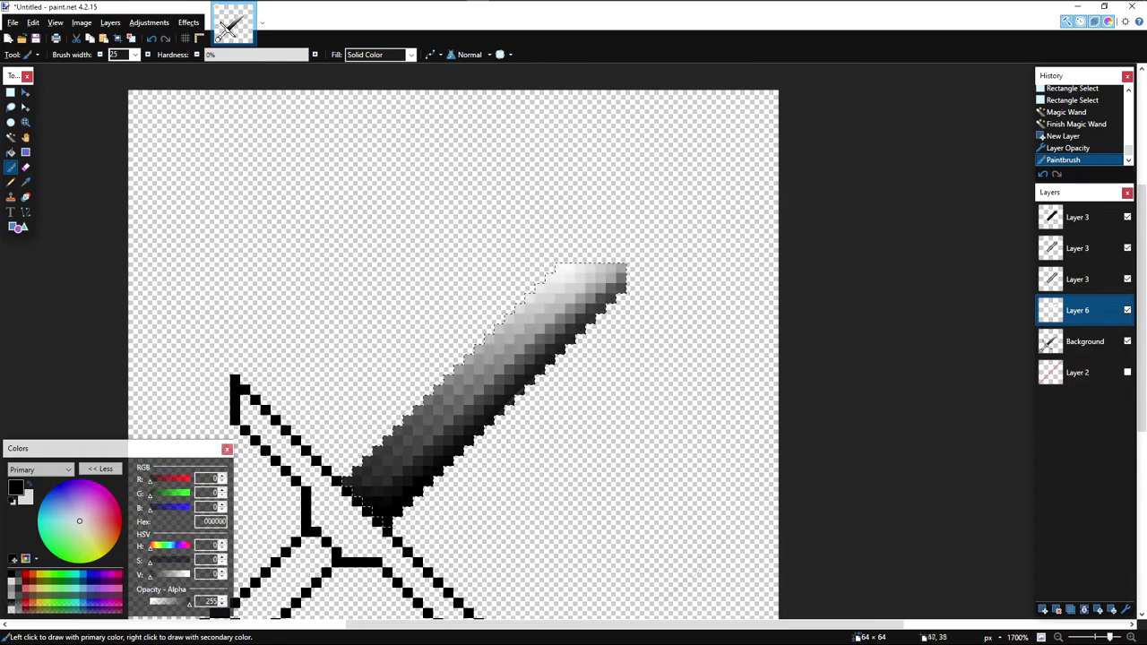
scroll(473, 599, "down", 3)
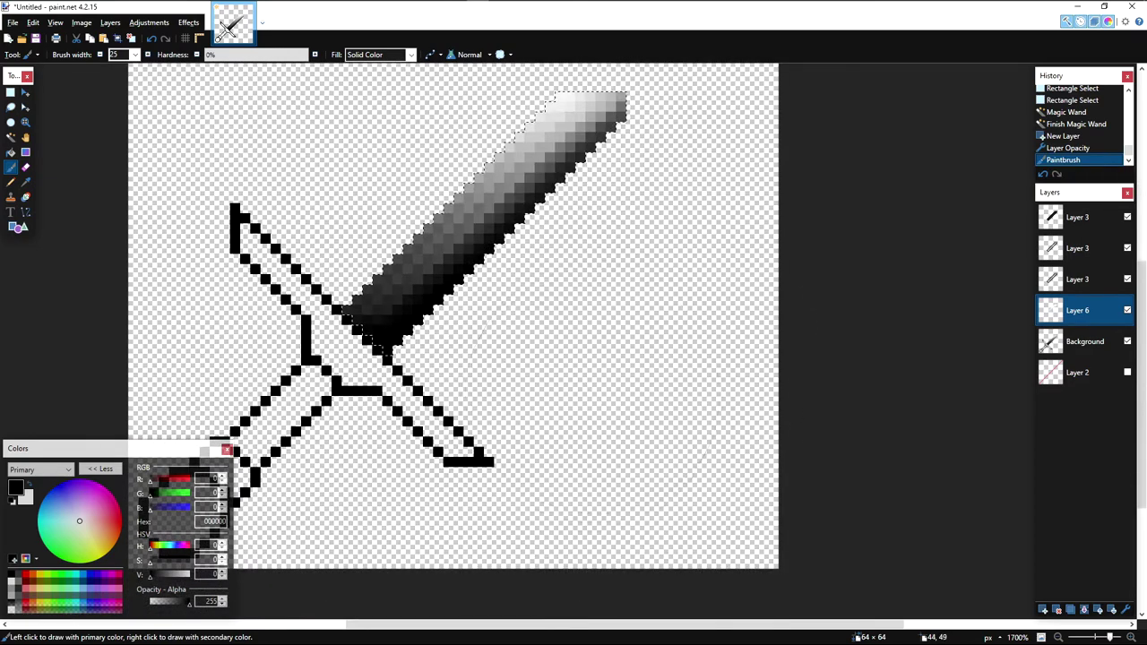
left_click_drag(488, 419, 582, 301)
Step: Swap back to white, brush more highlight along the blade's upper edge and deselect the blade
key("x")
left_click_drag(424, 224, 405, 358)
mouse_move(535, 141)
left_mouse_down()
mouse_move(465, 173)
mouse_move(337, 270)
left_mouse_up()
key("s")
left_click(435, 205)
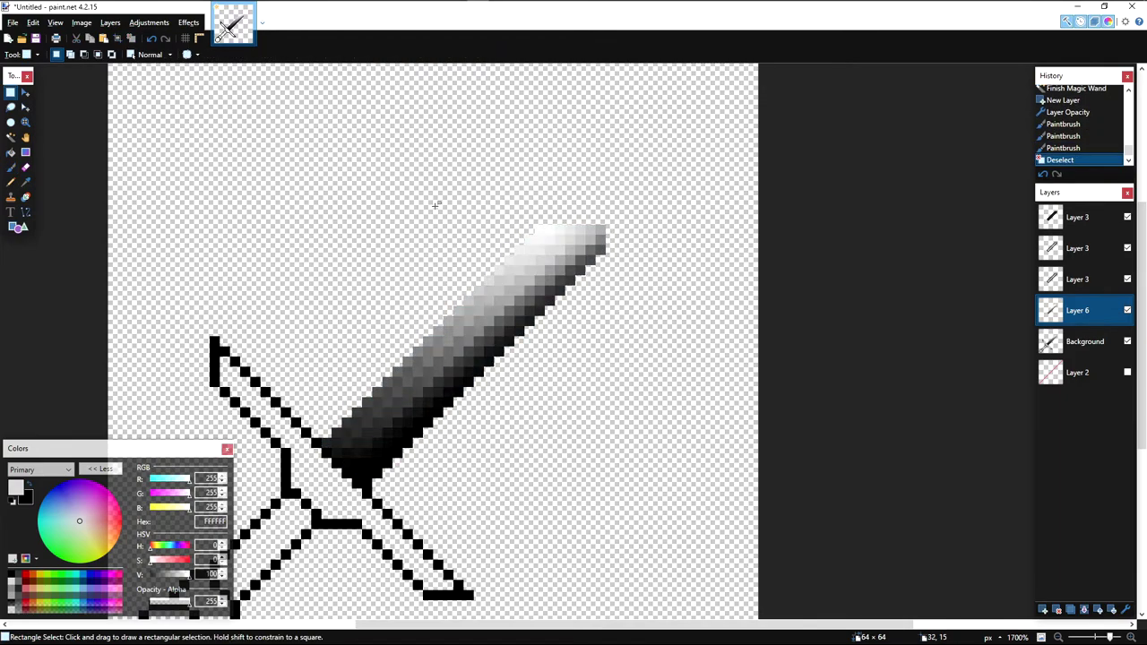
scroll(439, 209, "down", 3)
scroll(405, 199, "up", 3)
Step: Try a different opacity for the painted shading on Layer 6 and check how the whole sword looks
mouse_move(1075, 310)
left_mouse_down()
mouse_move(1075, 219)
mouse_move(1086, 340)
mouse_move(1086, 314)
left_mouse_up()
double_click(1089, 310)
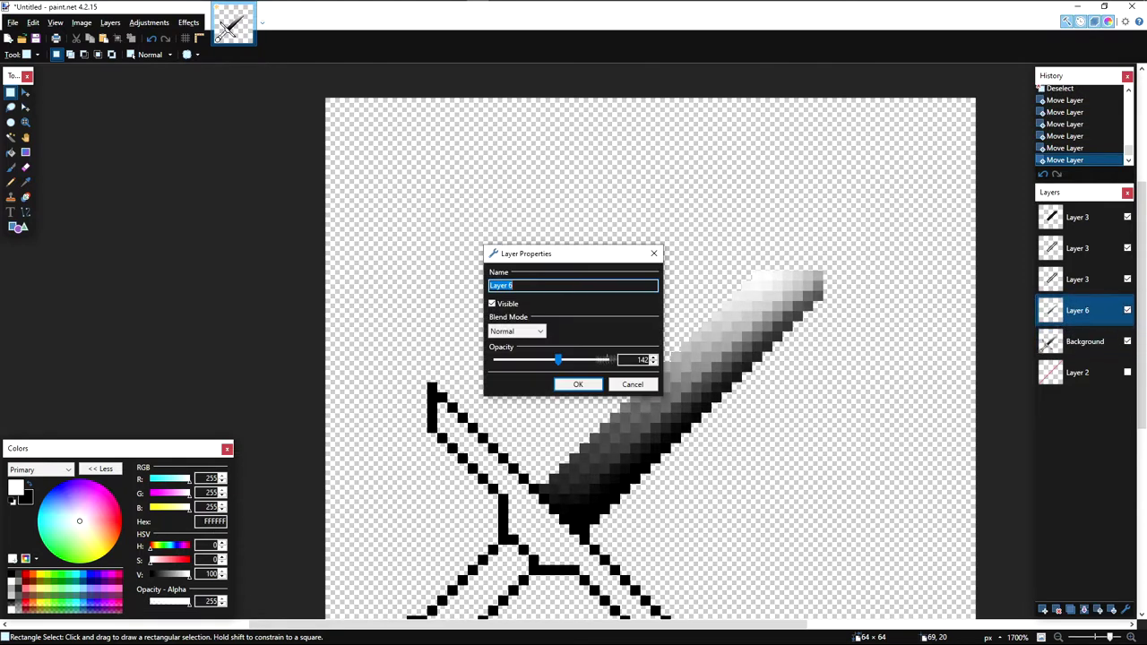
left_click_drag(607, 360, 574, 364)
left_click(580, 384)
scroll(582, 385, "down", 8)
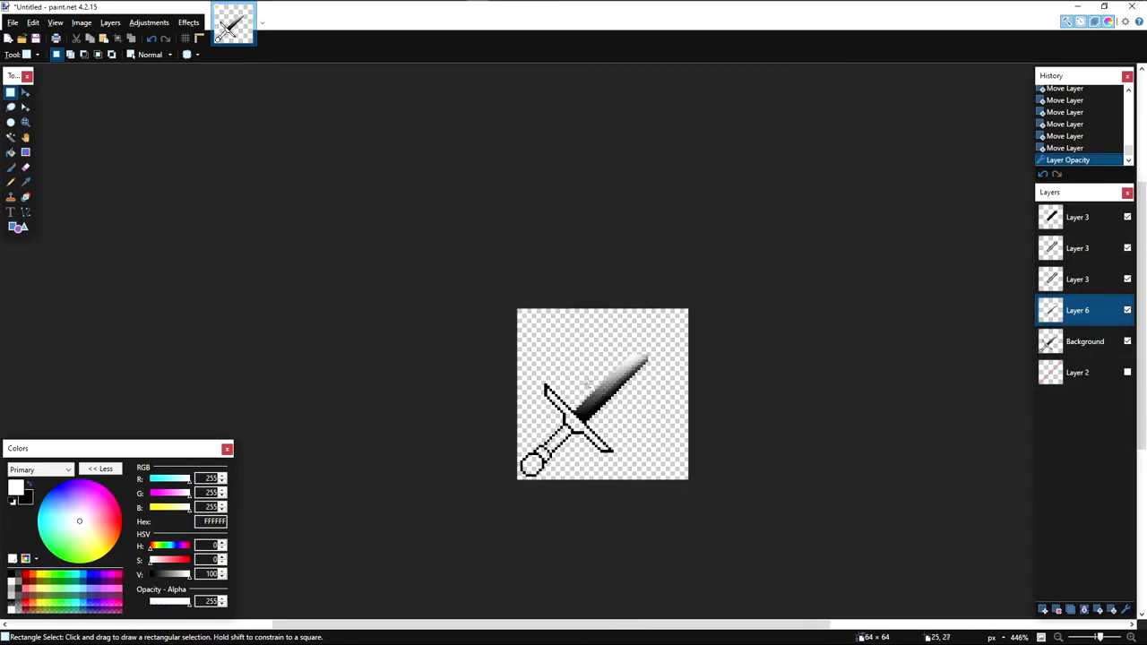
scroll(592, 394, "up", 5)
left_click_drag(546, 330, 632, 416)
left_click(568, 345)
scroll(582, 352, "down", 3)
scroll(587, 398, "up", 5)
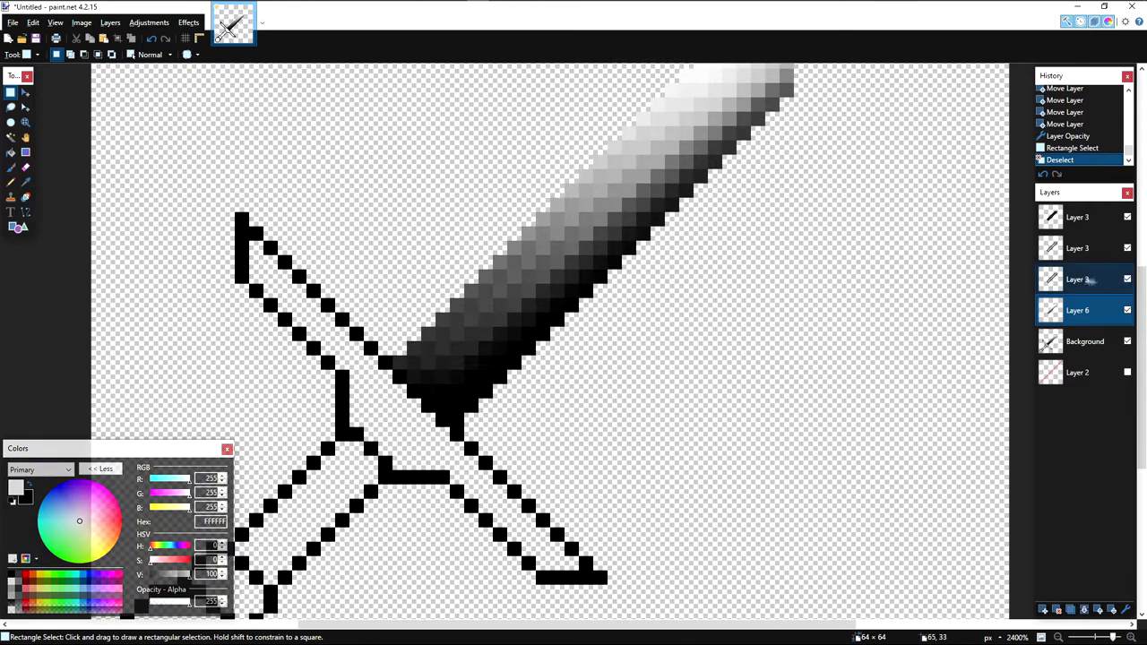
Step: Lower the opacity of the Layer 3 overlay directly above Layer 6 and set the Layer 3 copy above it to 33
double_click(1089, 280)
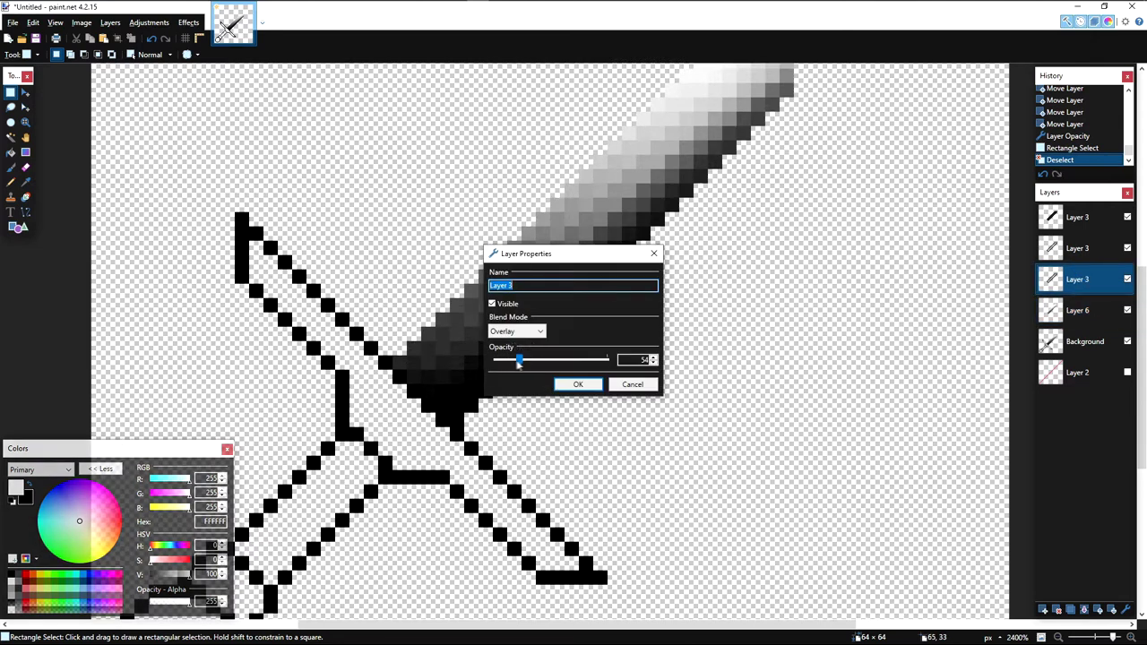
mouse_move(528, 360)
left_mouse_down()
mouse_move(555, 361)
mouse_move(511, 360)
left_mouse_up()
left_click(577, 384)
double_click(1090, 248)
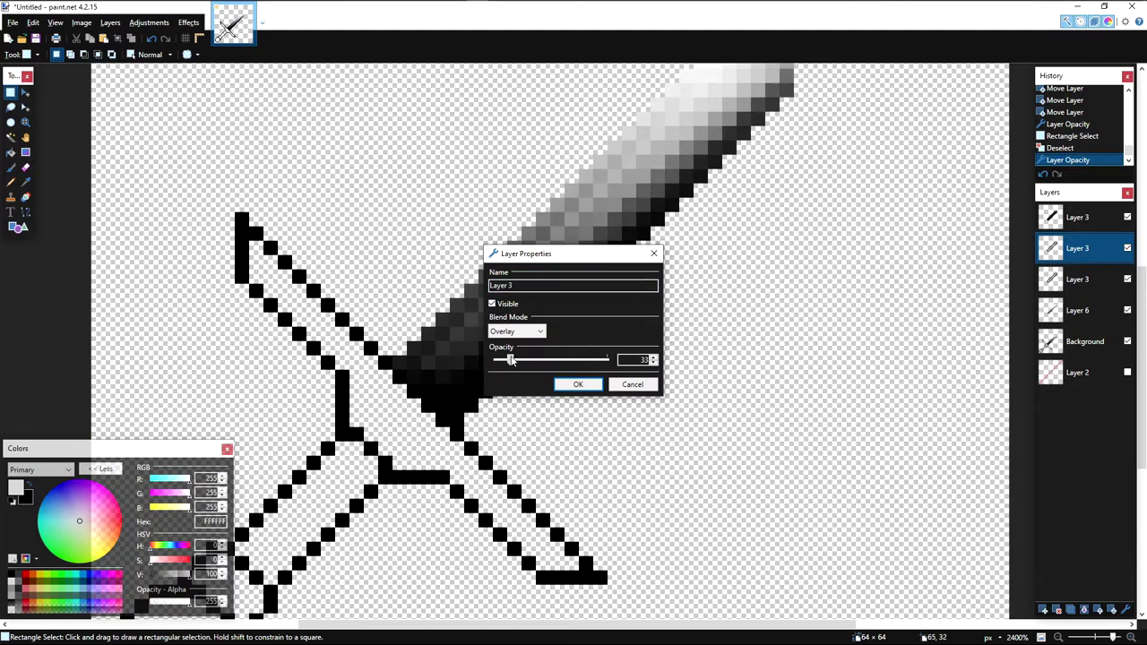
left_click(579, 384)
scroll(593, 326, "down", 4)
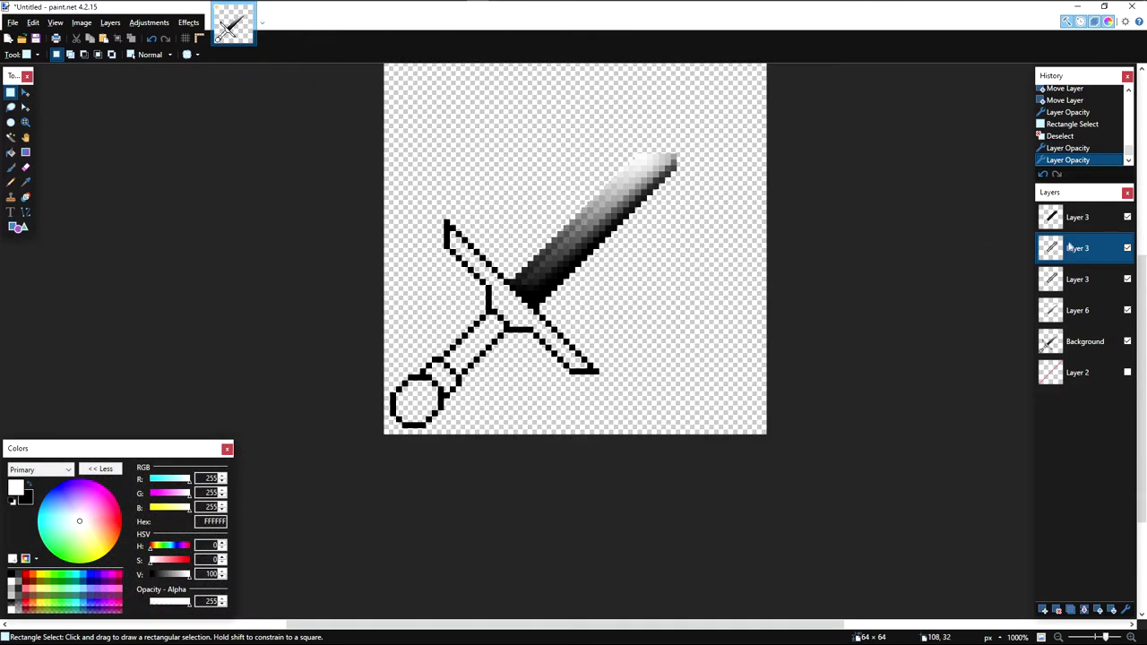
Step: Set the opacity of Layer 6 to about 119
double_click(1075, 310)
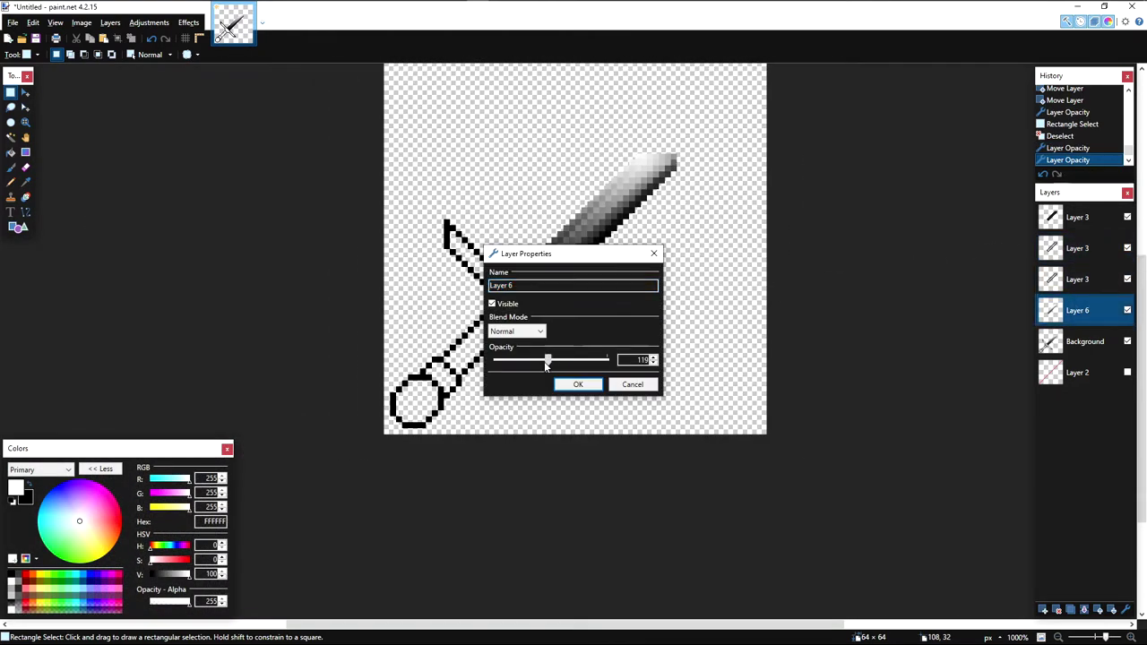
mouse_move(545, 364)
left_mouse_down()
mouse_move(501, 362)
mouse_move(591, 363)
mouse_move(549, 365)
left_mouse_up()
left_click(587, 383)
Step: Examine the shaded blade against the rest of the sword, both as a whole and up close
scroll(610, 302, "down", 5)
left_click_drag(605, 220, 642, 306)
left_click(603, 242)
scroll(603, 243, "up", 4)
scroll(611, 394, "up", 2)
left_click_drag(591, 596, 537, 269)
scroll(537, 294, "down", 5)
scroll(489, 296, "up", 5)
scroll(461, 282, "up", 1)
Step: Enclose the whole crossguard on the Background layer with combined rectangular selections, leaving out the blade and handle
left_click(1066, 348)
scroll(772, 343, "up", 2)
mouse_move(286, 176)
left_mouse_down()
mouse_move(435, 374)
mouse_move(448, 338)
left_mouse_up()
scroll(422, 391, "up", 2)
left_click_drag(425, 395, 479, 326)
left_click_drag(445, 412, 543, 435)
left_click_drag(543, 387, 707, 557)
key("ctrl+z")
left_click_drag(538, 392, 765, 637)
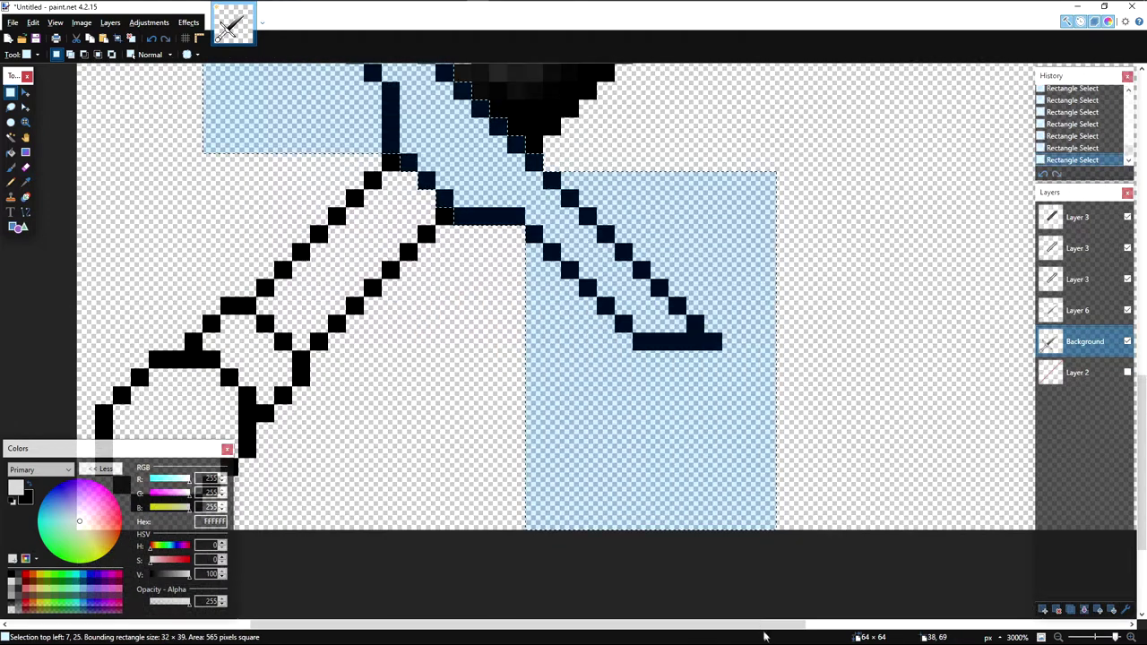
Step: Remove the empty area around the crossguard from the selection with the Magic Wand so only its shape stays selected
key("s")
key("s")
key("s")
key("s")
key("s")
key("s")
key("s")
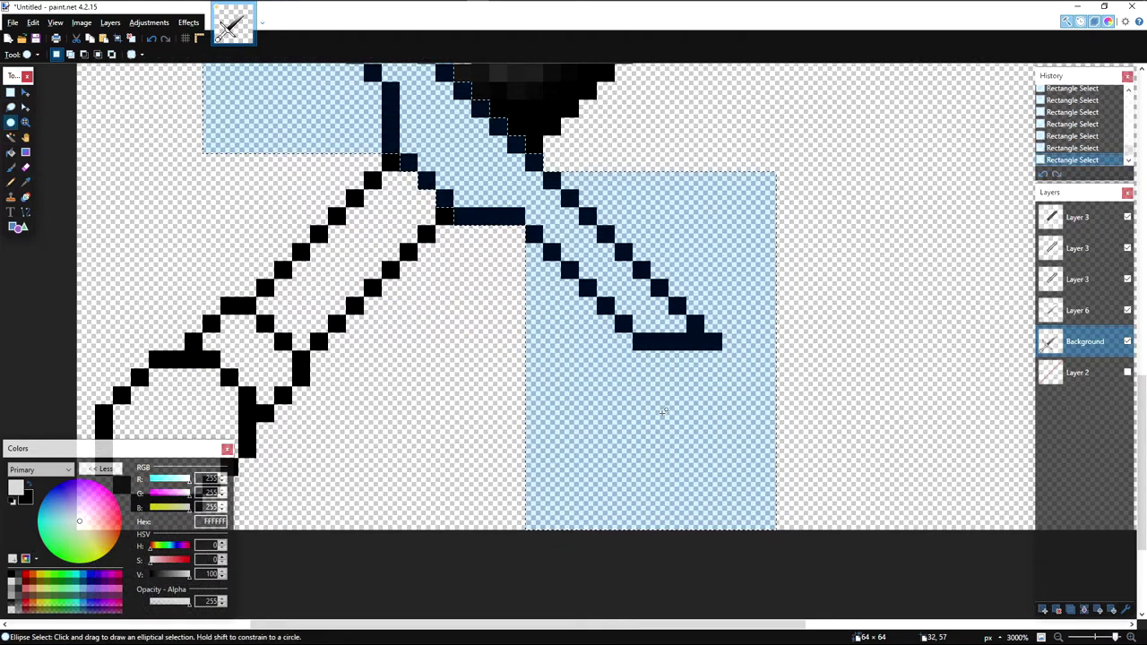
left_click(663, 411)
left_click_drag(495, 310, 584, 516)
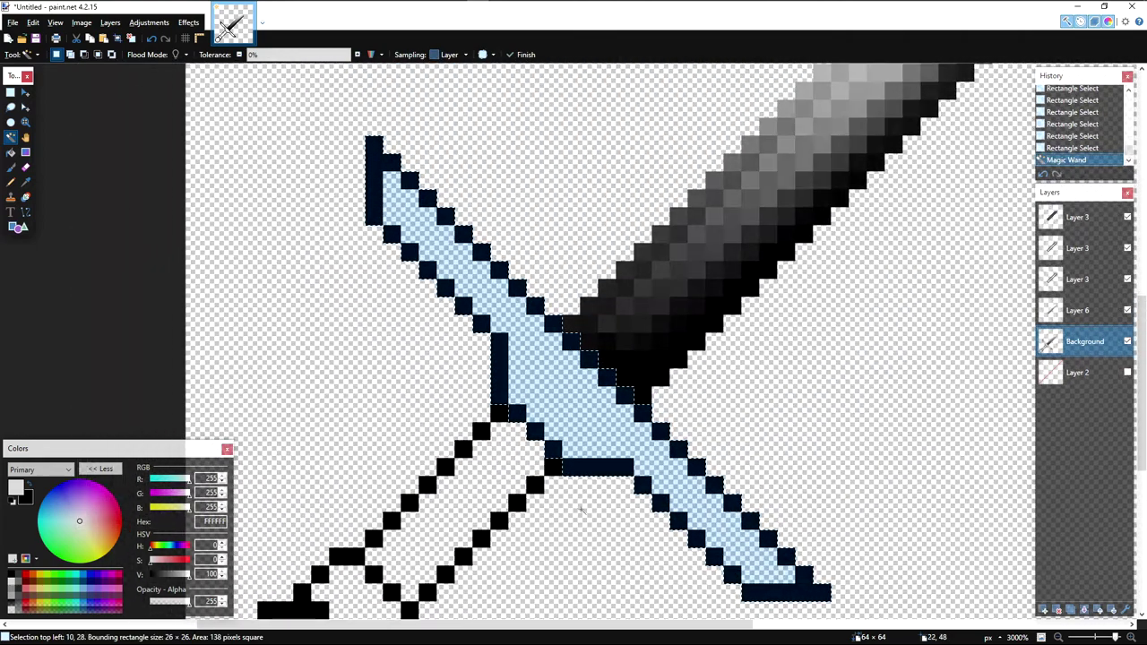
Step: Fill the crossguard with a diagonal gradient from grey 7A7A7A on the blade side to near-black 0F0F0F toward the handle
left_click(28, 500)
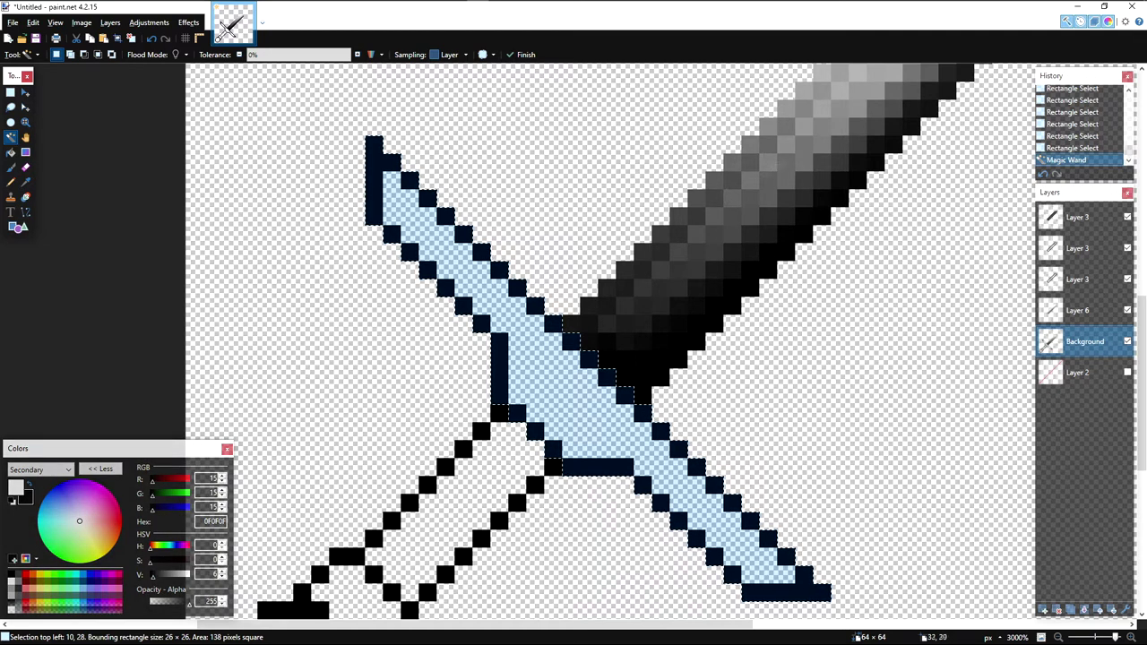
left_click(15, 487)
left_click_drag(190, 578, 170, 581)
key("g")
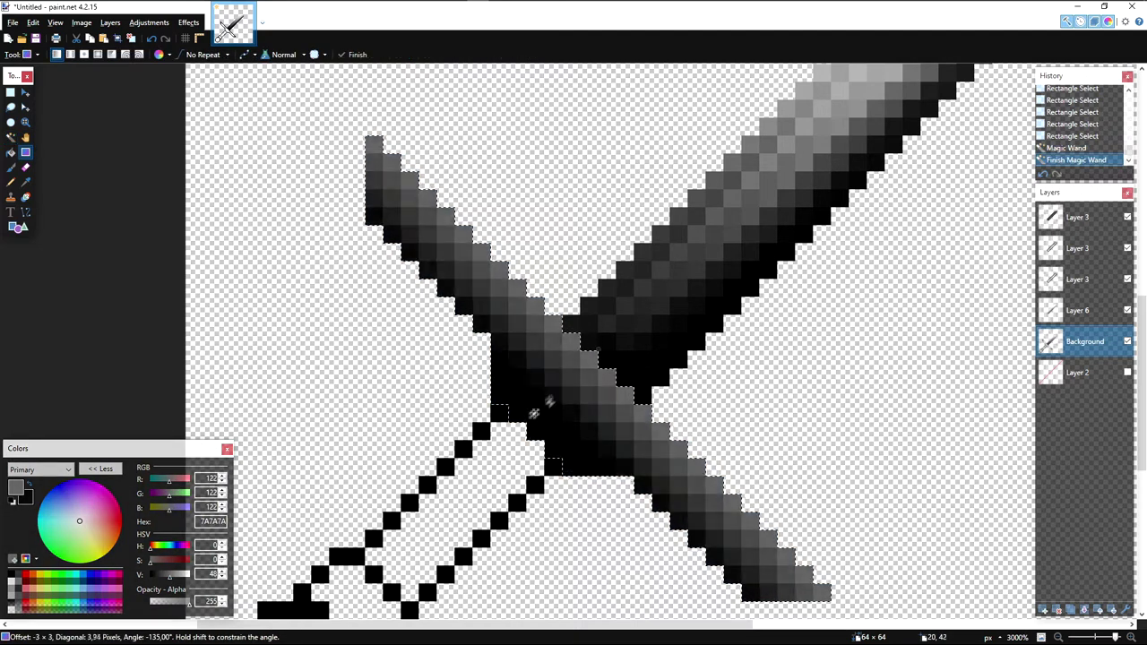
left_click_drag(517, 433, 513, 433)
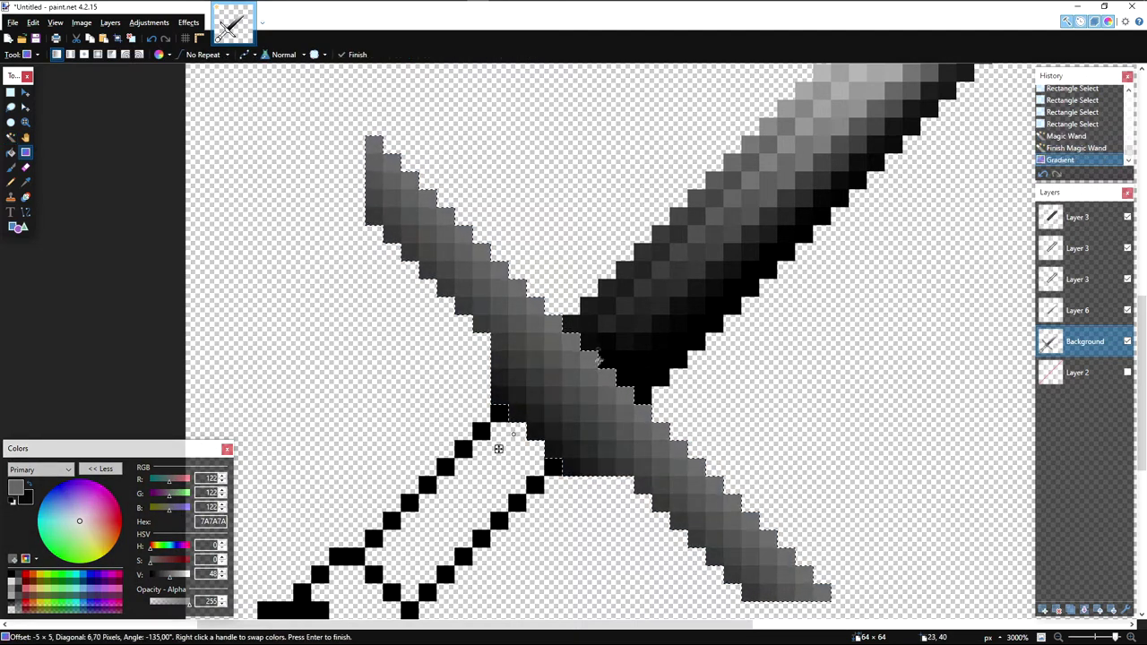
Step: Outline the crossguard selection in black on the lowest Layer 3 with width 1, strength 1.00 and no anti-aliasing
left_click(1078, 310)
left_click(1077, 278)
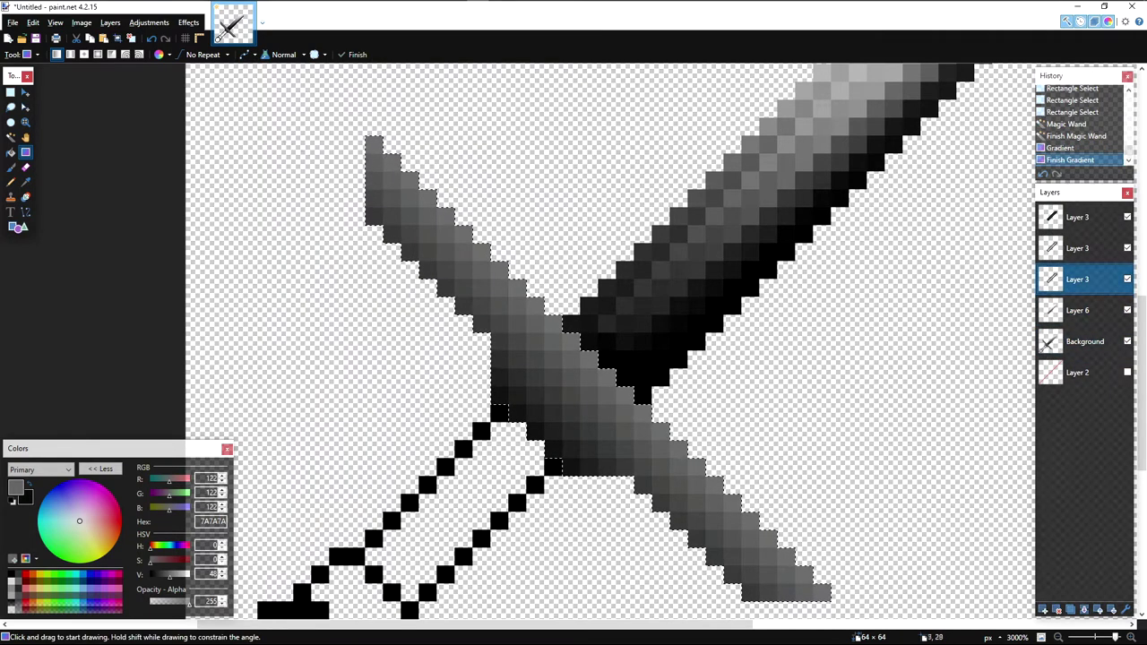
left_click(194, 25)
mouse_move(274, 187)
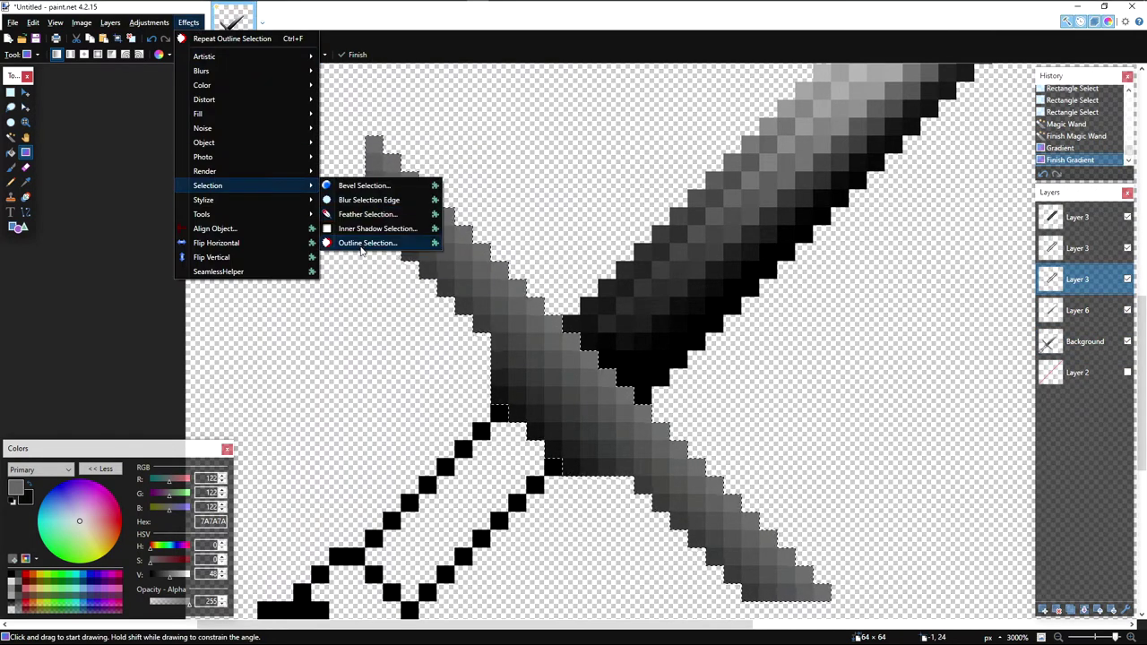
left_click(372, 240)
left_click_drag(537, 222, 692, 213)
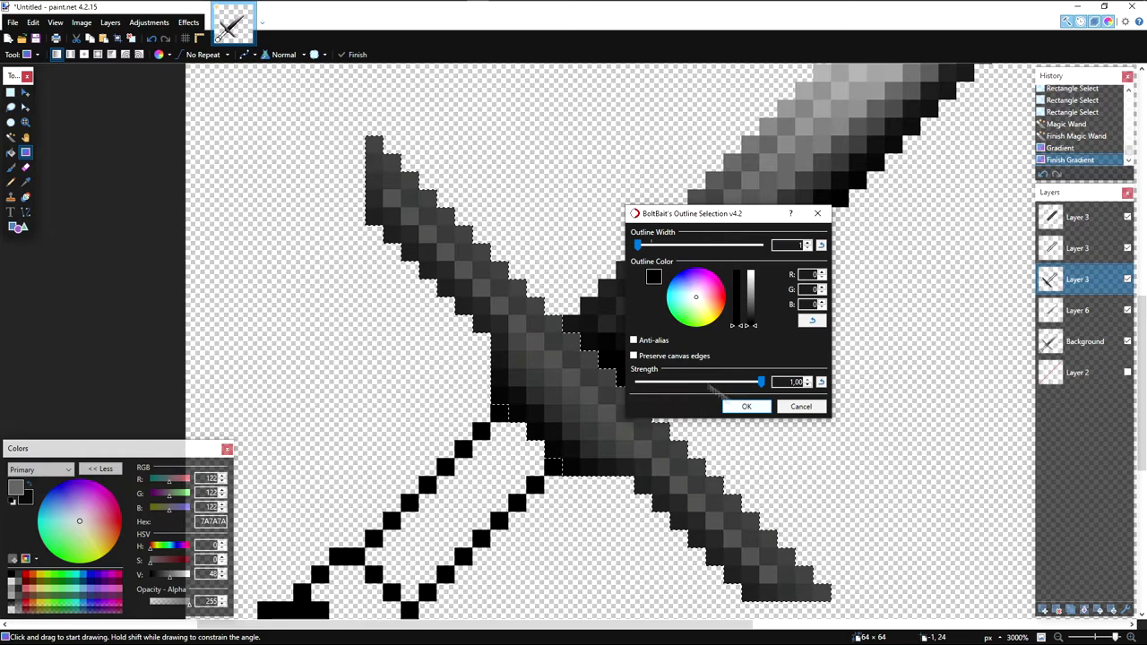
left_click(745, 406)
Step: Outline the same crossguard selection in black on the middle Layer 3 with width 2, strength 1.00 and anti-aliasing
key("e")
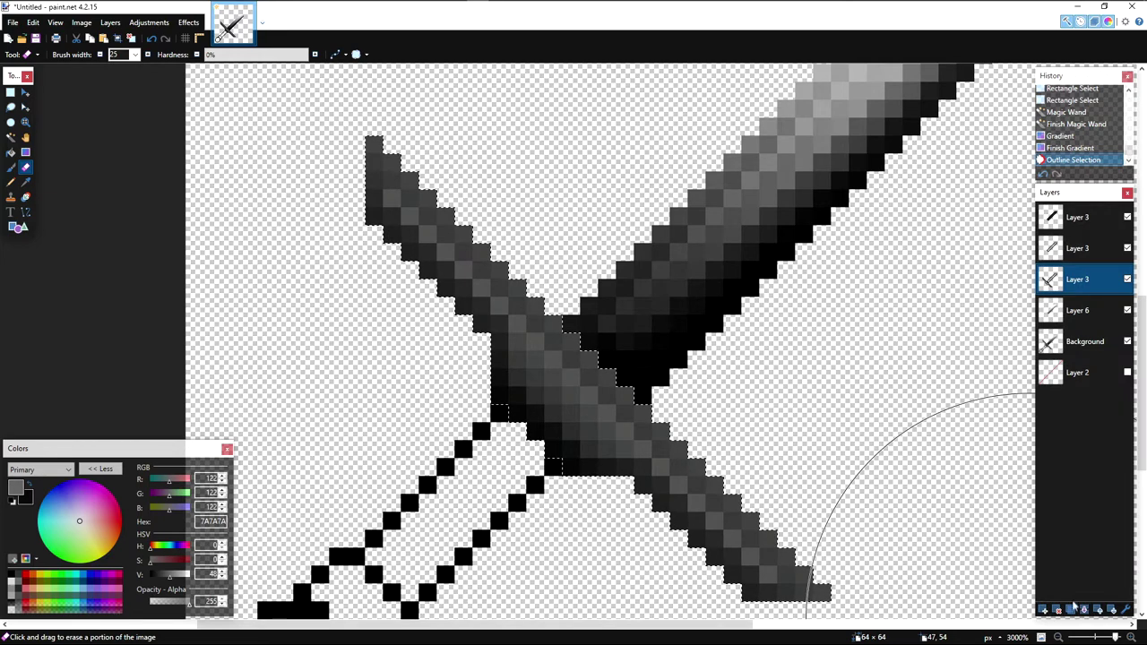
left_click(1075, 248)
left_click(188, 22)
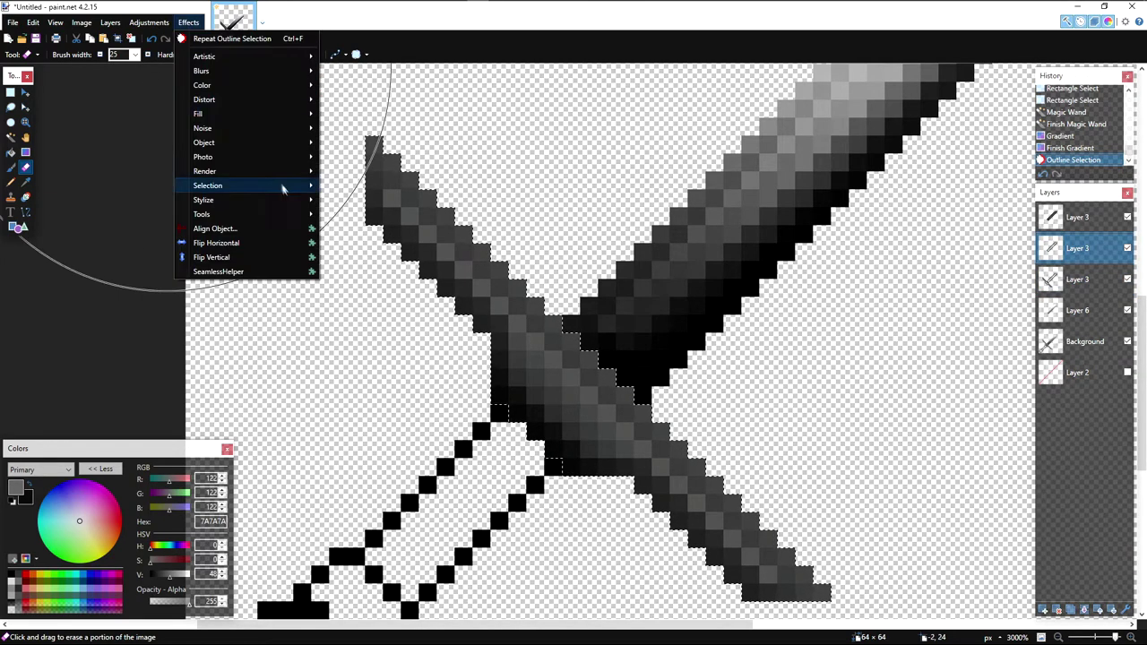
left_click(367, 243)
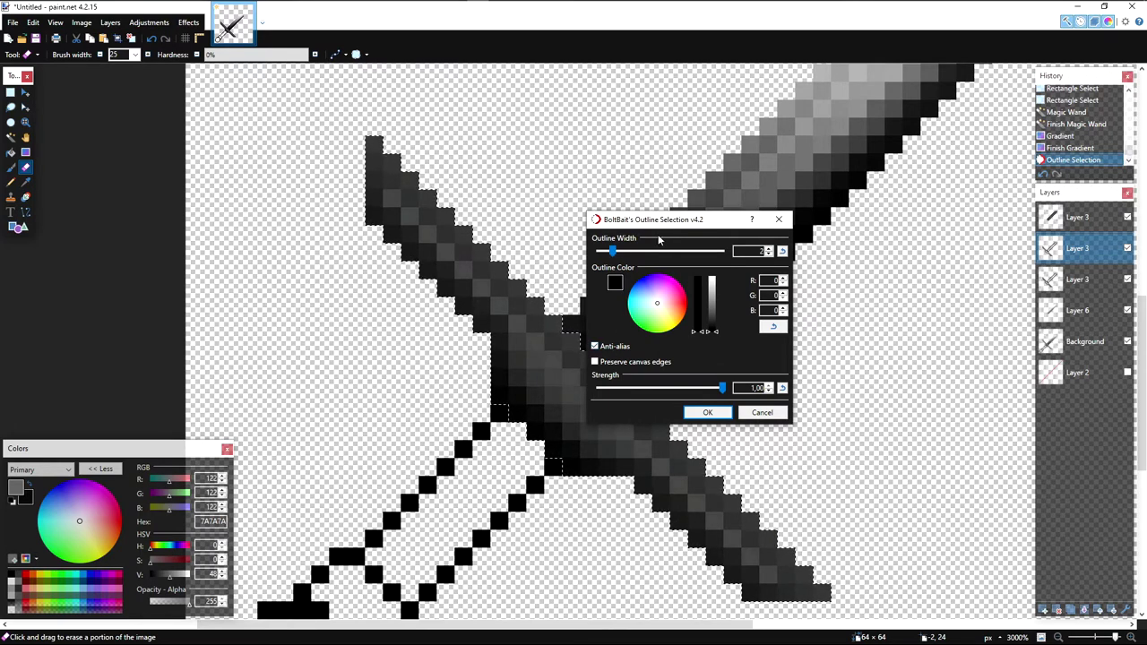
left_click_drag(684, 219, 712, 208)
left_click(737, 401)
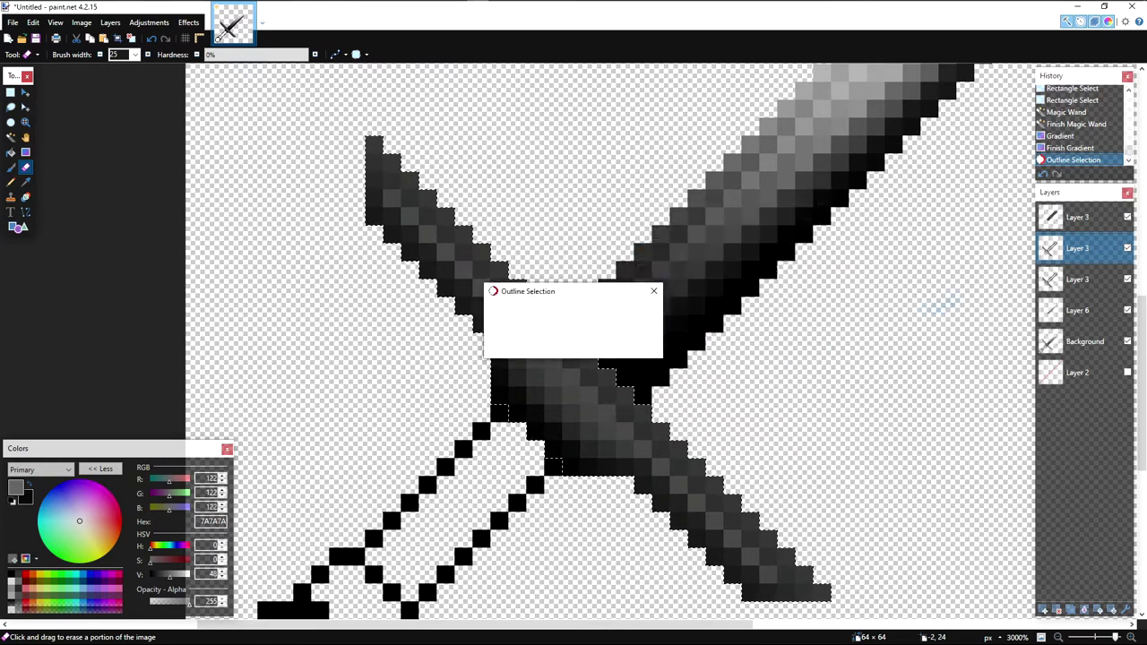
Step: Soften the jagged inner outline pixels along the whole crossguard on the lowest Layer 3 with a 1-pixel eraser at 0% hardness
left_click(1075, 279)
scroll(114, 55, "down", 16)
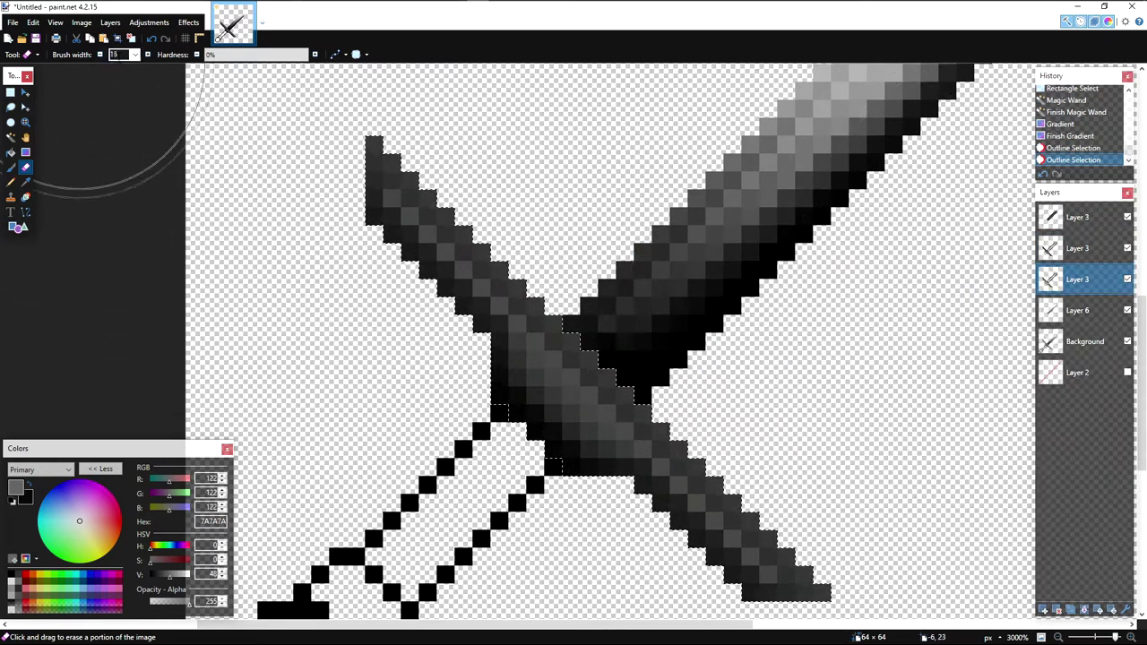
scroll(374, 179, "up", 2)
left_click(407, 240)
left_click(413, 191)
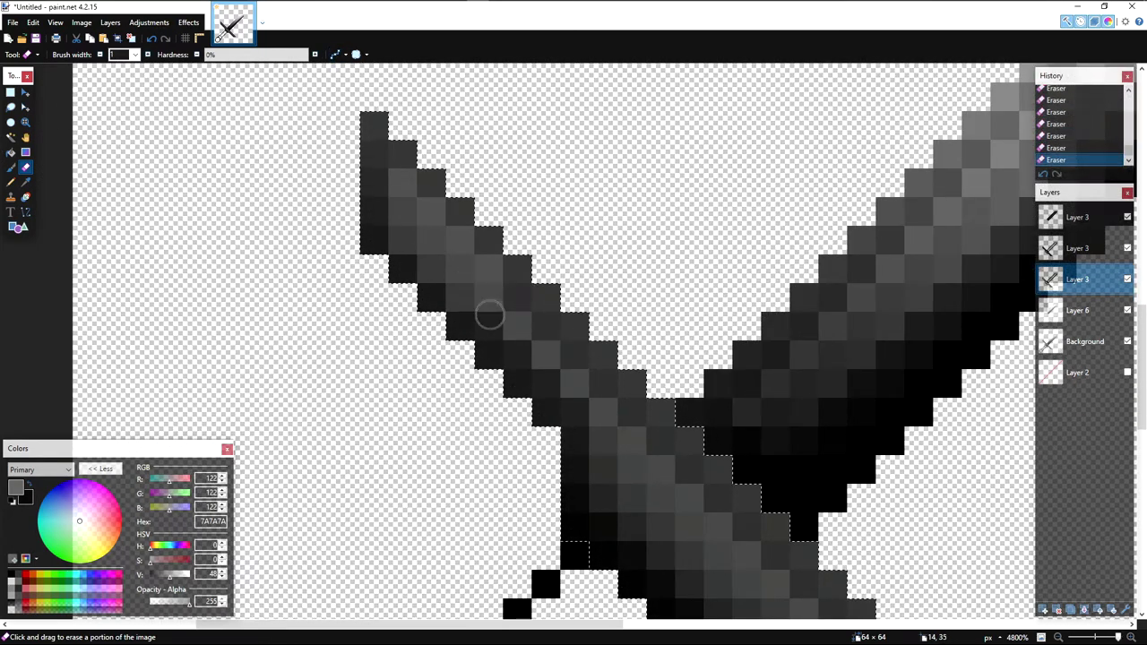
left_click_drag(553, 359, 454, 301)
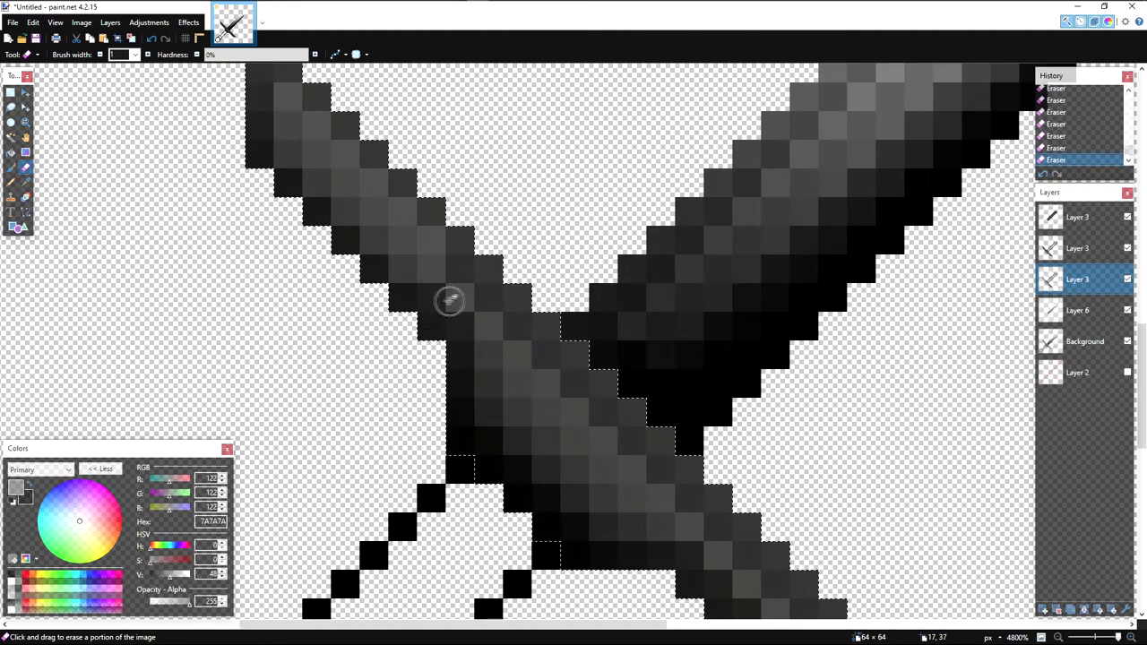
left_click_drag(532, 368, 456, 271)
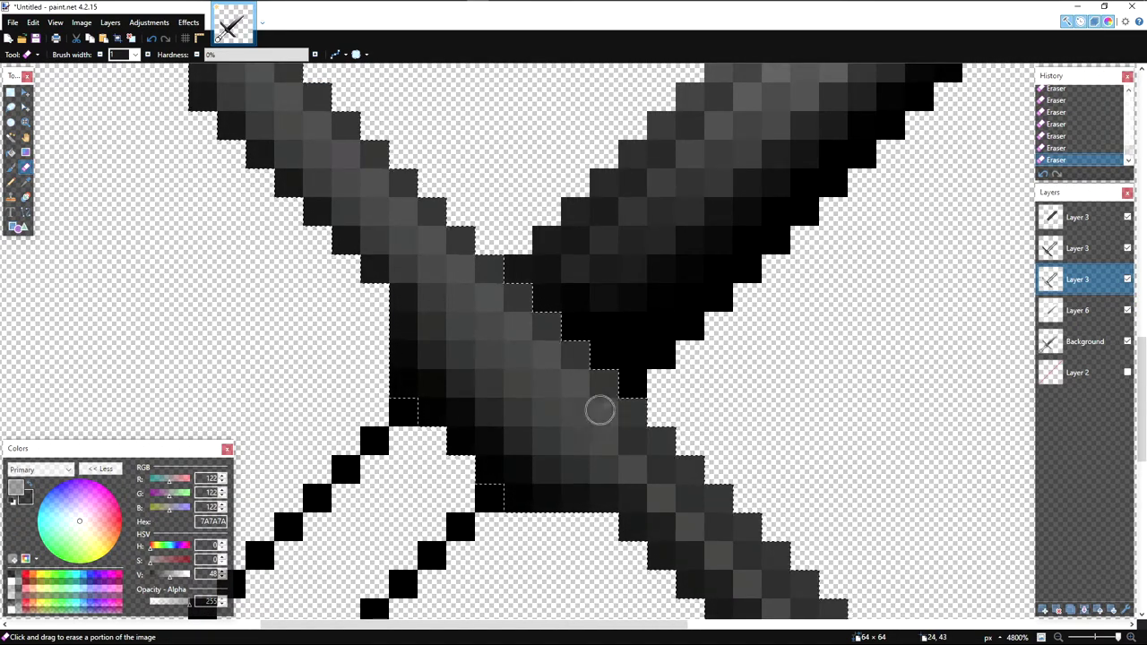
left_click_drag(597, 407, 498, 320)
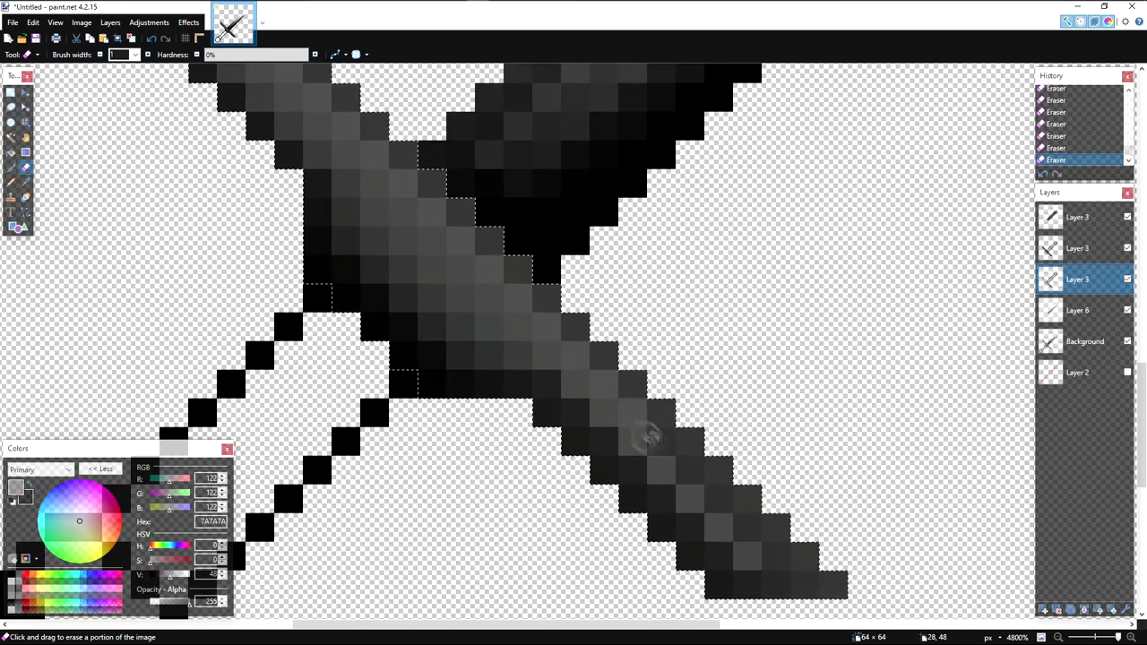
left_click_drag(743, 557, 697, 525)
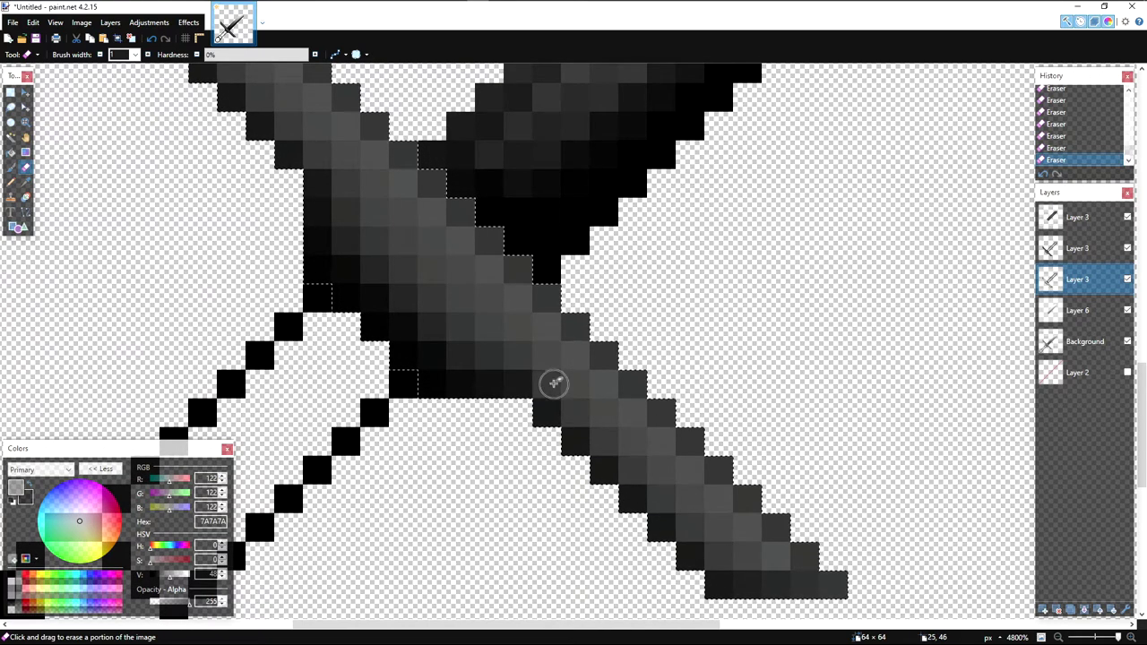
Step: Examine the outlined crossguard against the whole sword without its selection marks, and restore the selection
scroll(554, 384, "down", 4)
scroll(543, 351, "up", 1)
scroll(481, 324, "down", 3)
key("s")
left_click(484, 324)
scroll(484, 324, "up", 1)
scroll(481, 324, "down", 1)
scroll(481, 324, "up", 3)
key("ctrl+z")
Step: Brush a soft white highlight over the crossguard's upper arm on Layer 6, using brush width 25 and 0% hardness
left_click(1082, 343)
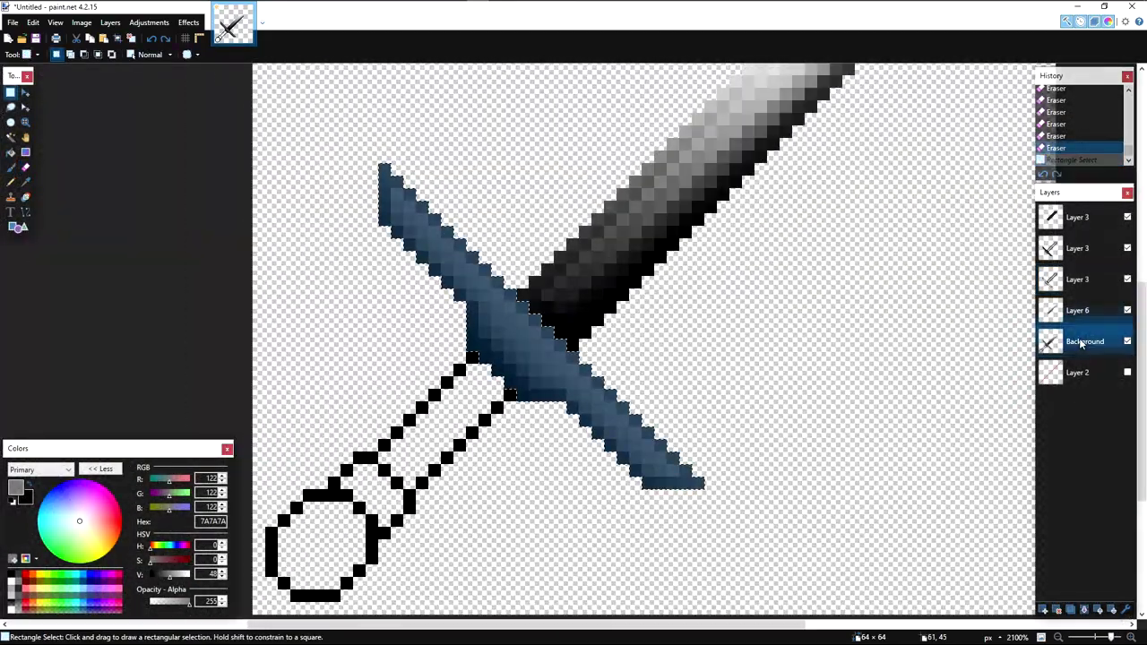
left_click(1083, 313)
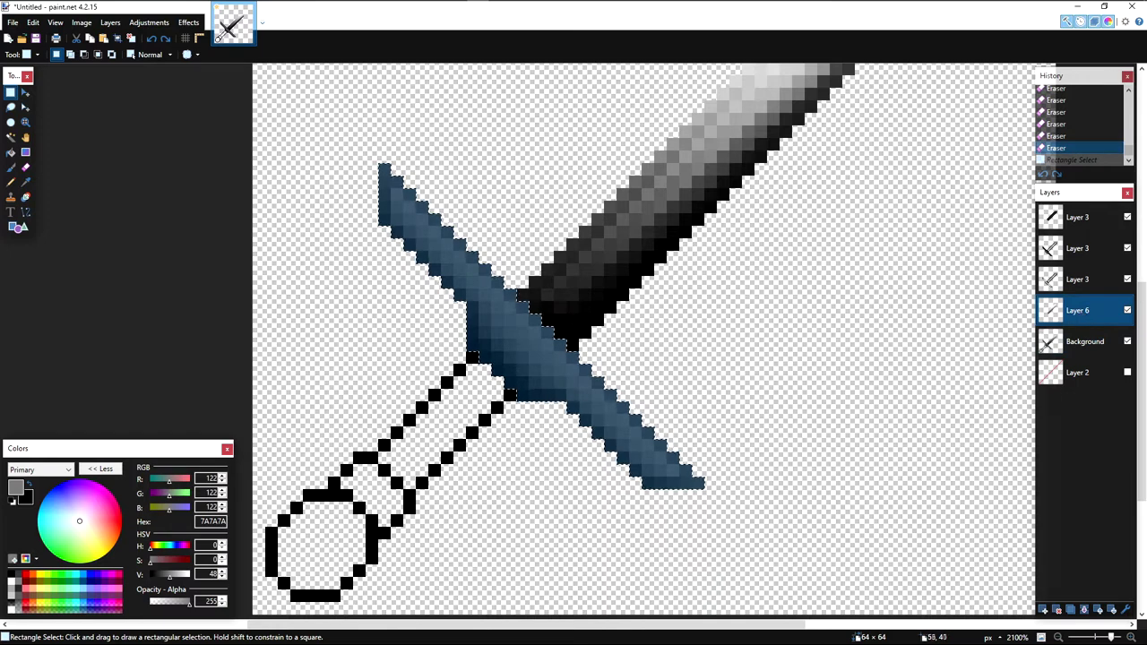
left_click(12, 577)
left_click(29, 493)
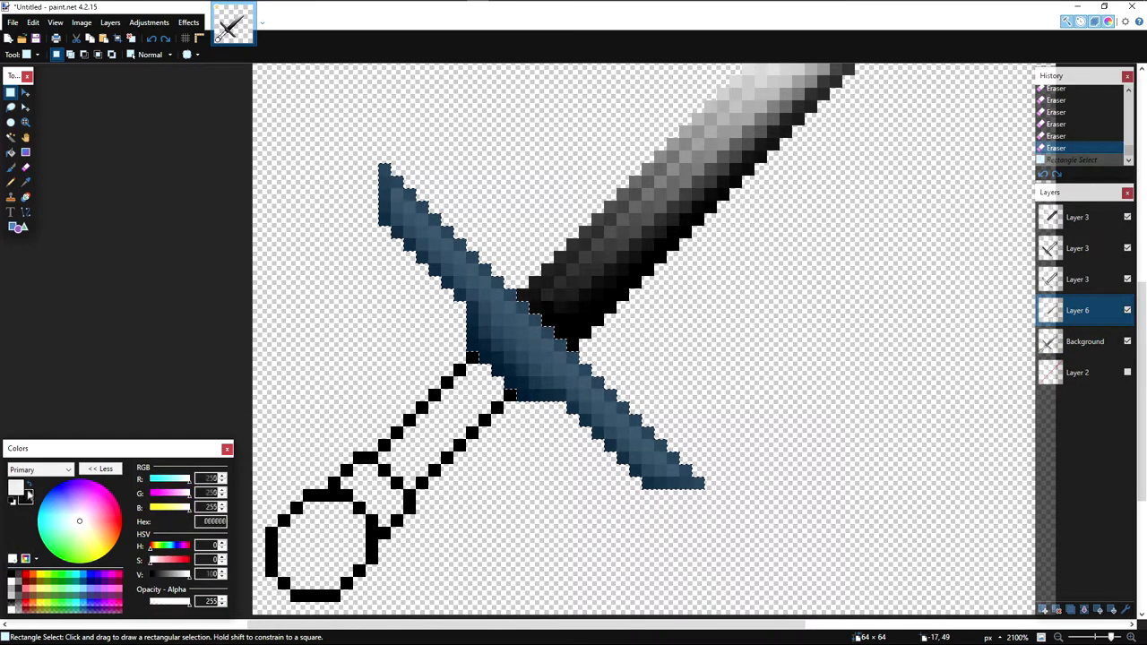
key("b")
scroll(217, 36, "down", 3)
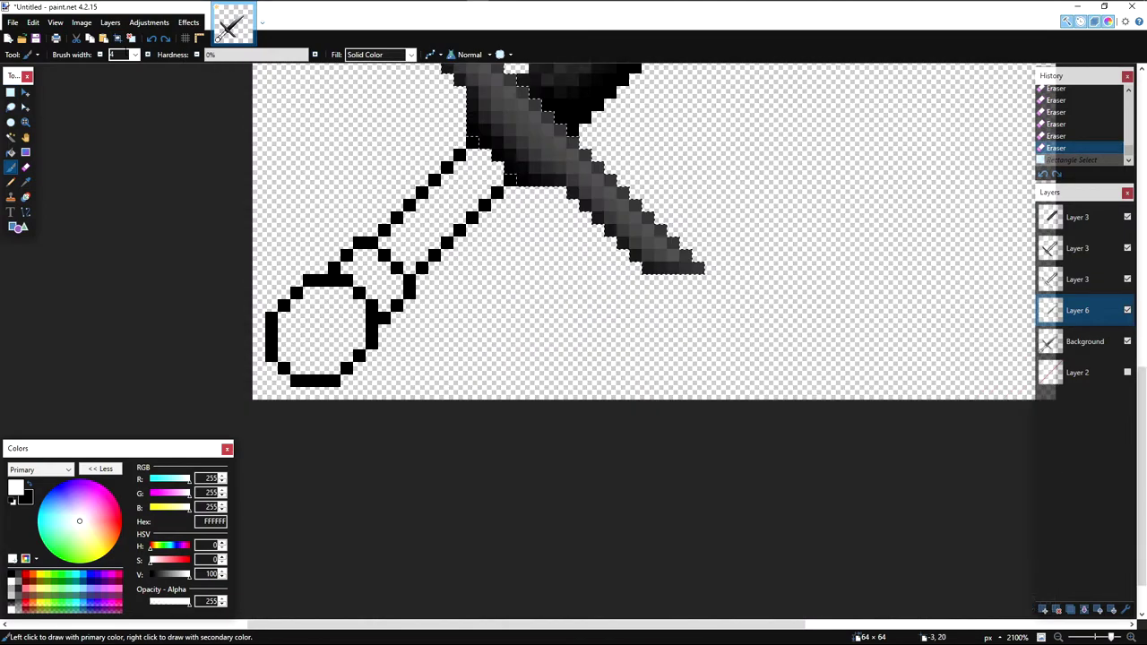
mouse_move(189, 79)
left_mouse_down()
mouse_move(121, 297)
mouse_move(77, 368)
left_mouse_up()
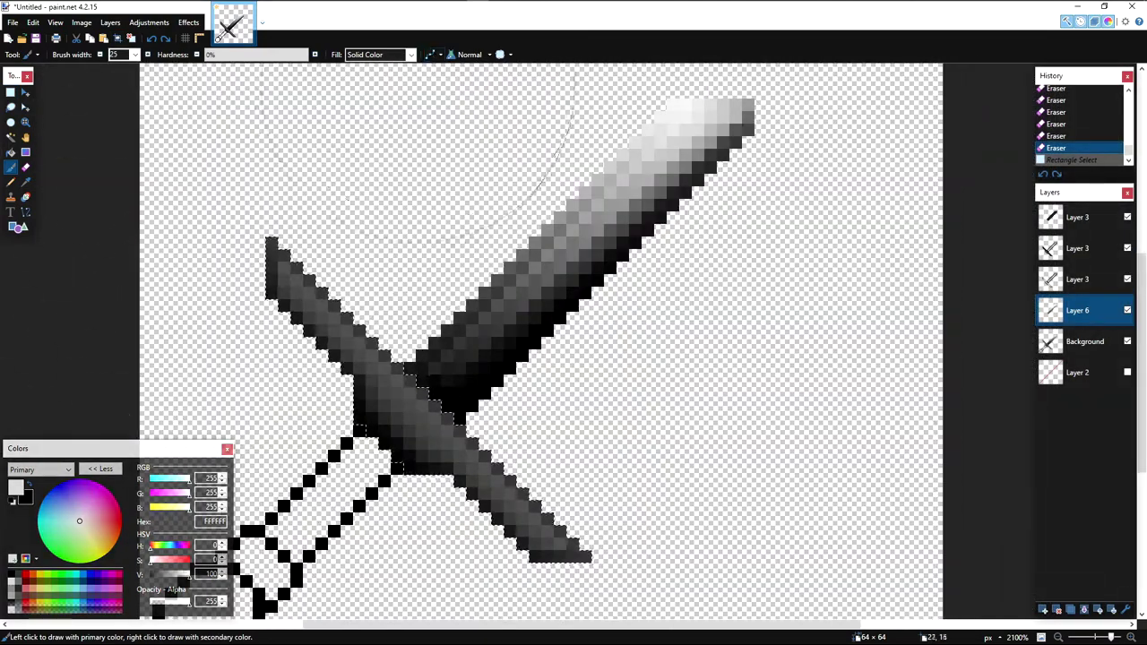
left_click_drag(330, 169, 527, 274)
Step: Darken the crossguard's lower arm and handle side on Layer 6 with the soft width-25 brush in black
key("x")
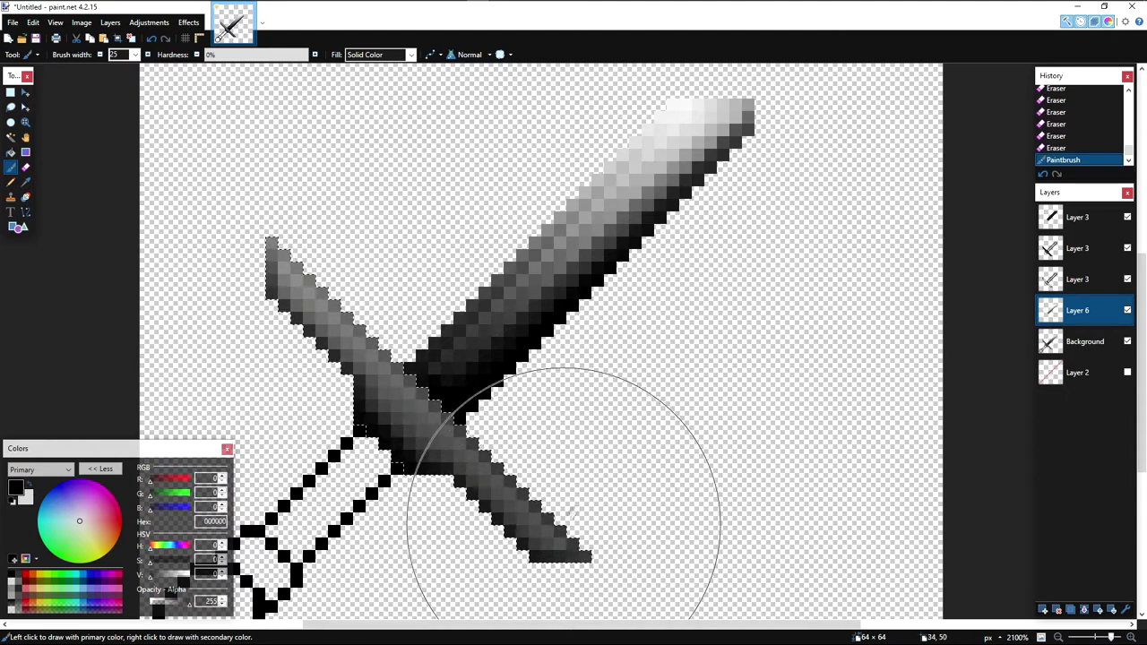
left_click_drag(564, 523, 627, 473)
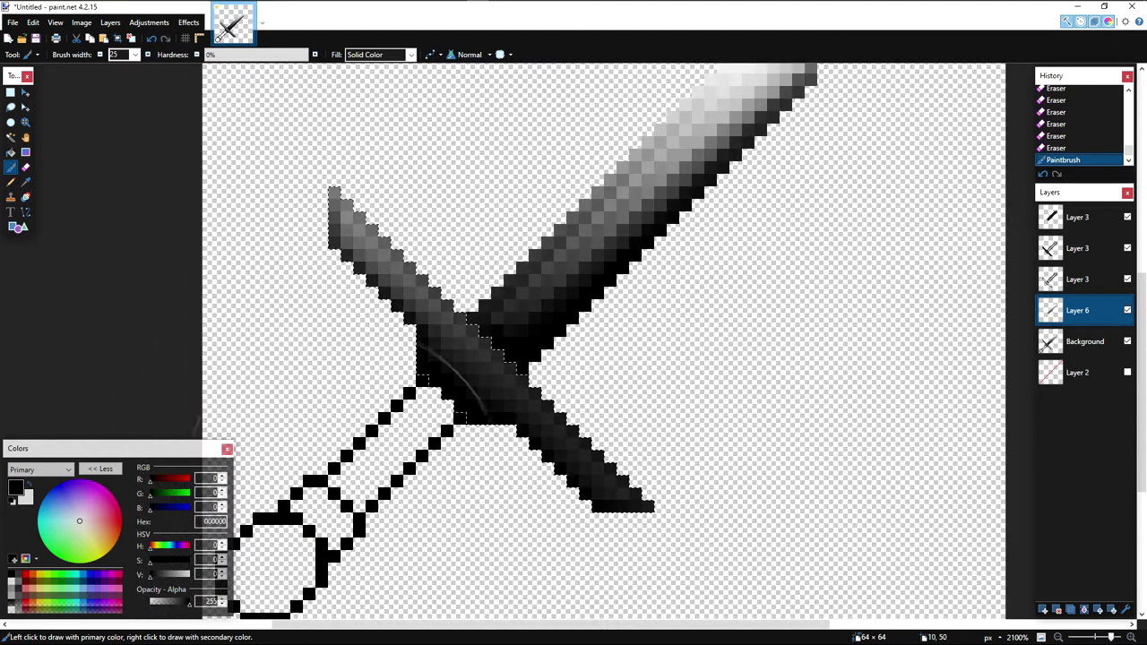
left_click_drag(224, 347, 399, 522)
key("x")
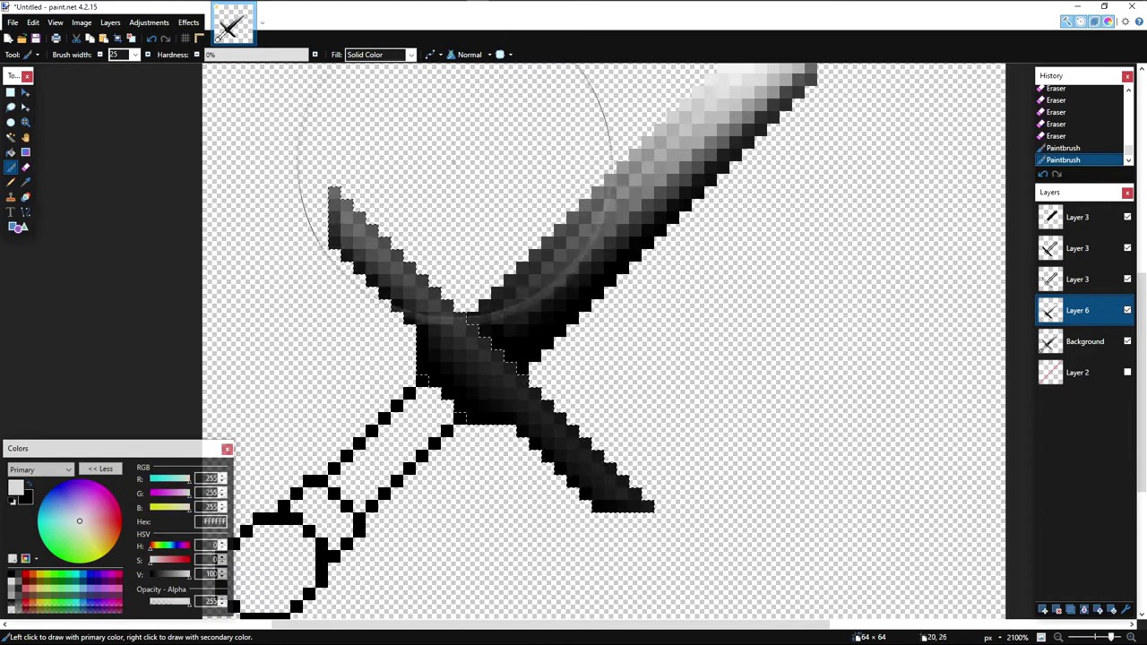
key("s")
left_click(586, 230)
scroll(587, 231, "down", 5)
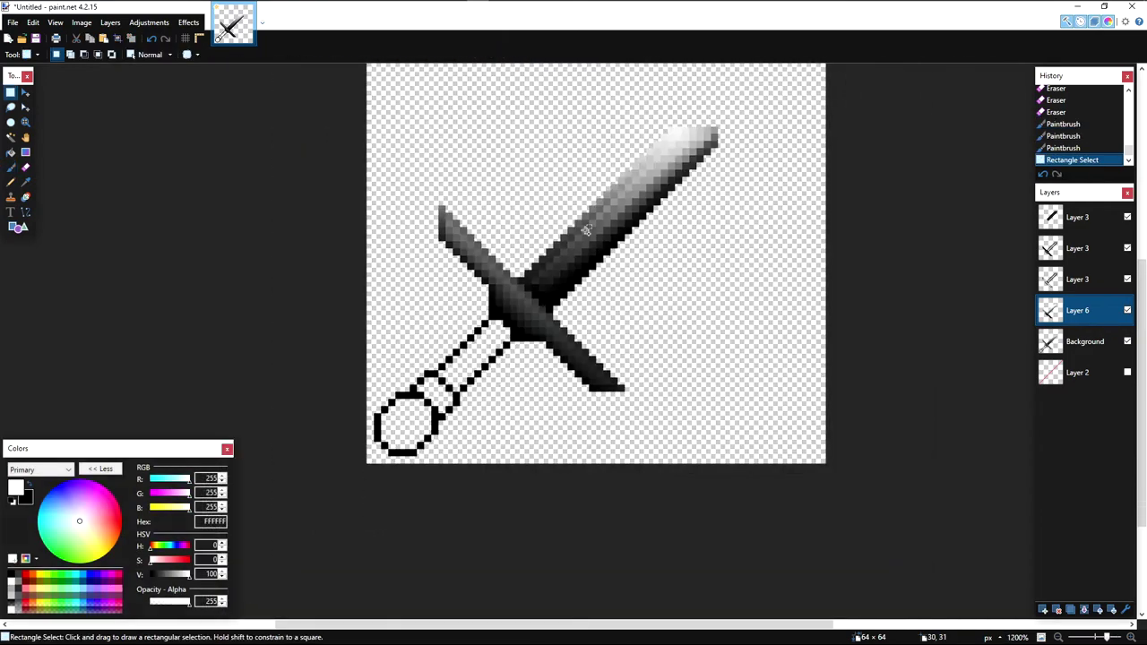
key("ctrl+z")
scroll(577, 240, "up", 3)
scroll(576, 240, "up", 2)
key("ctrl+z")
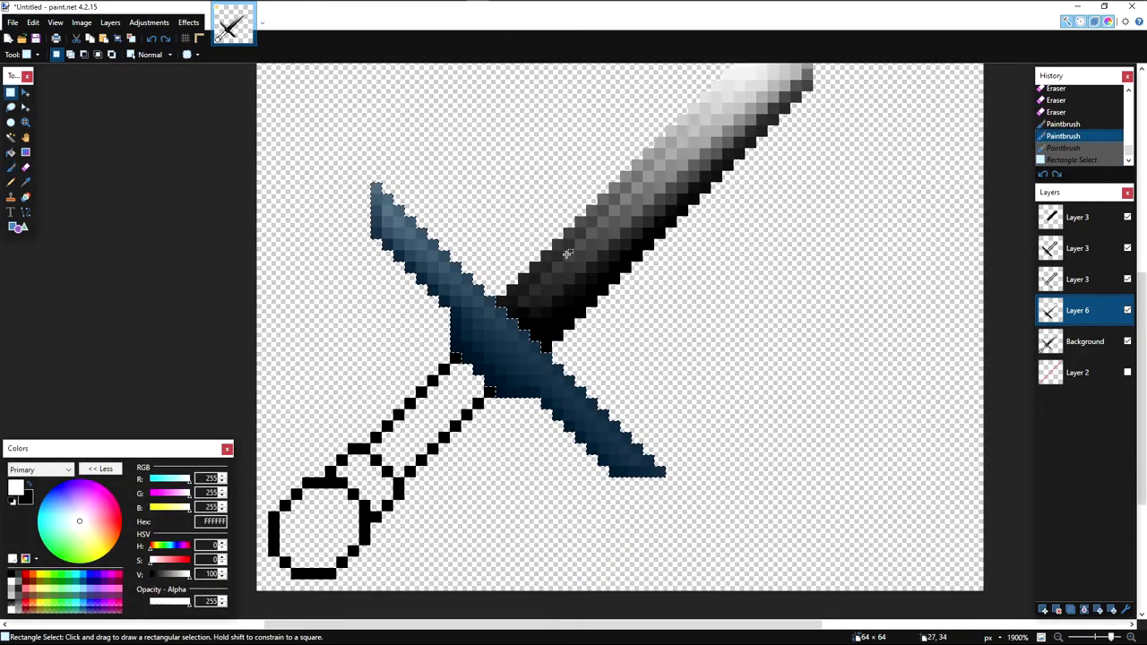
Step: Clear the selection and examine the shaded crossguard up close and against the whole sword
key("ctrl+d")
scroll(567, 253, "down", 4)
scroll(622, 357, "up", 6)
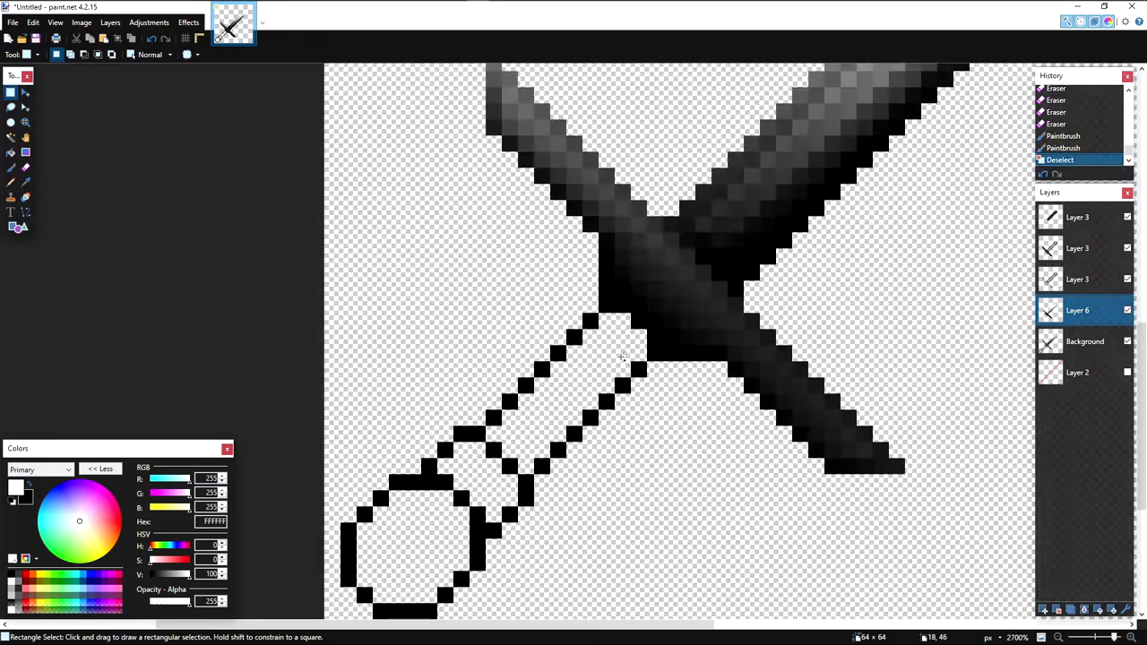
scroll(622, 357, "down", 6)
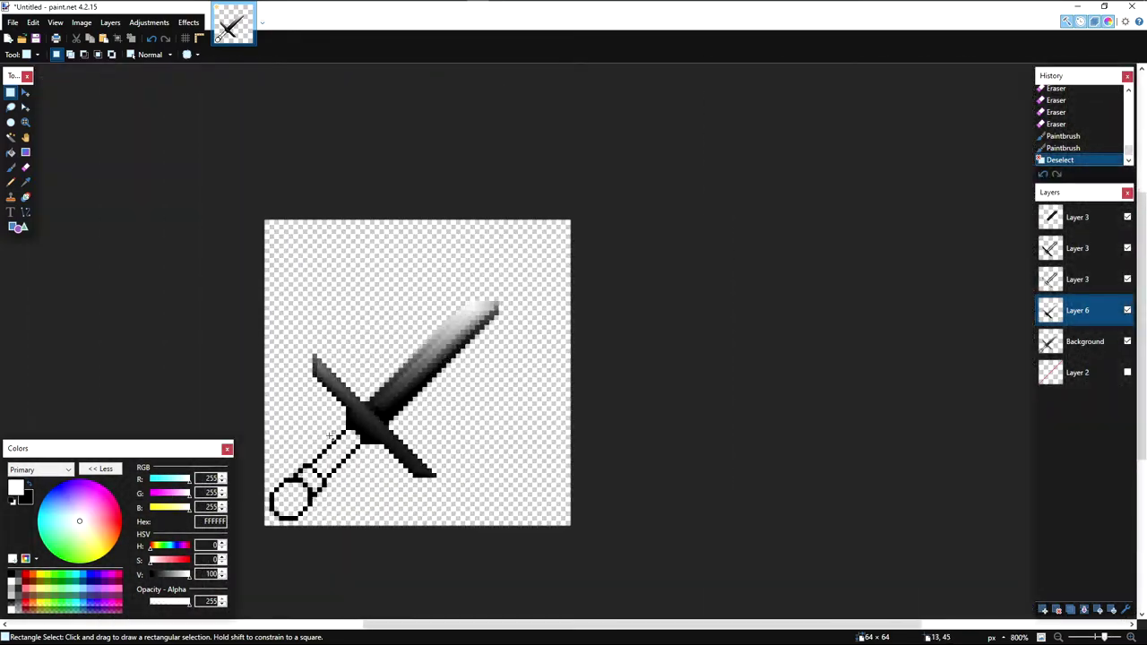
scroll(330, 435, "up", 3)
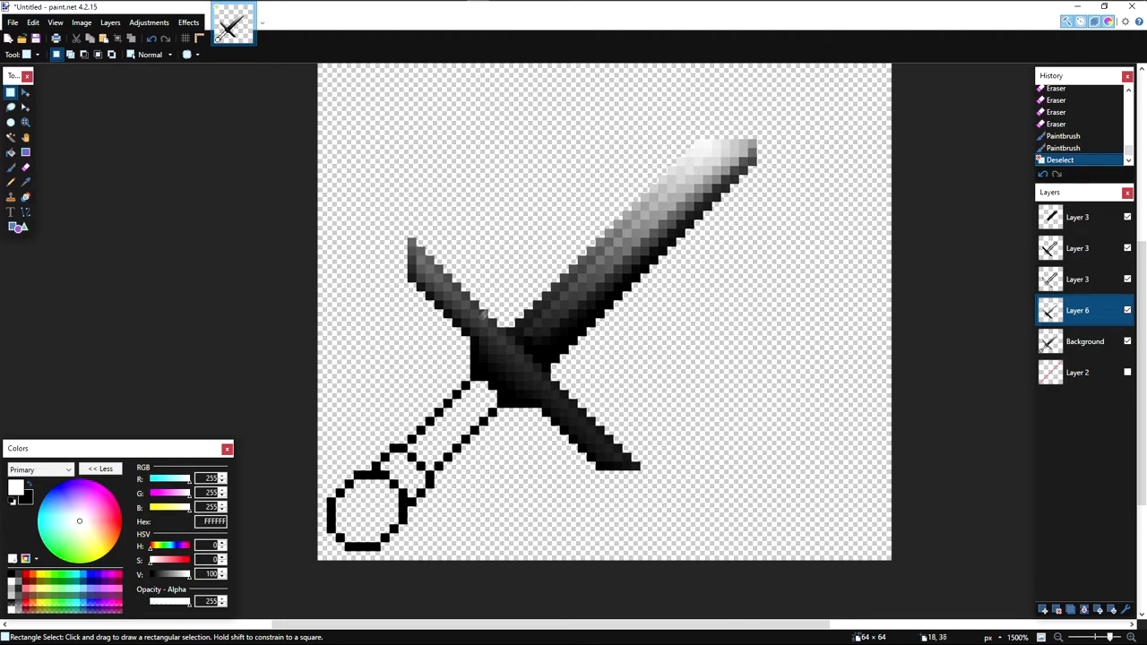
scroll(466, 408, "up", 3)
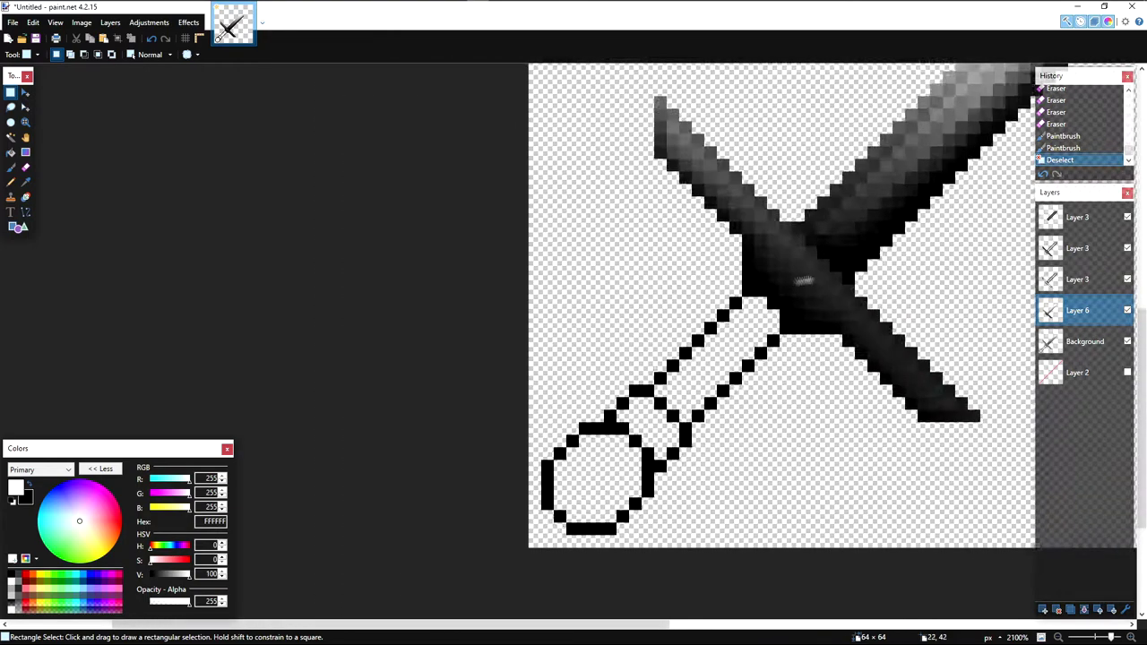
scroll(786, 159, "down", 3)
scroll(519, 330, "up", 5)
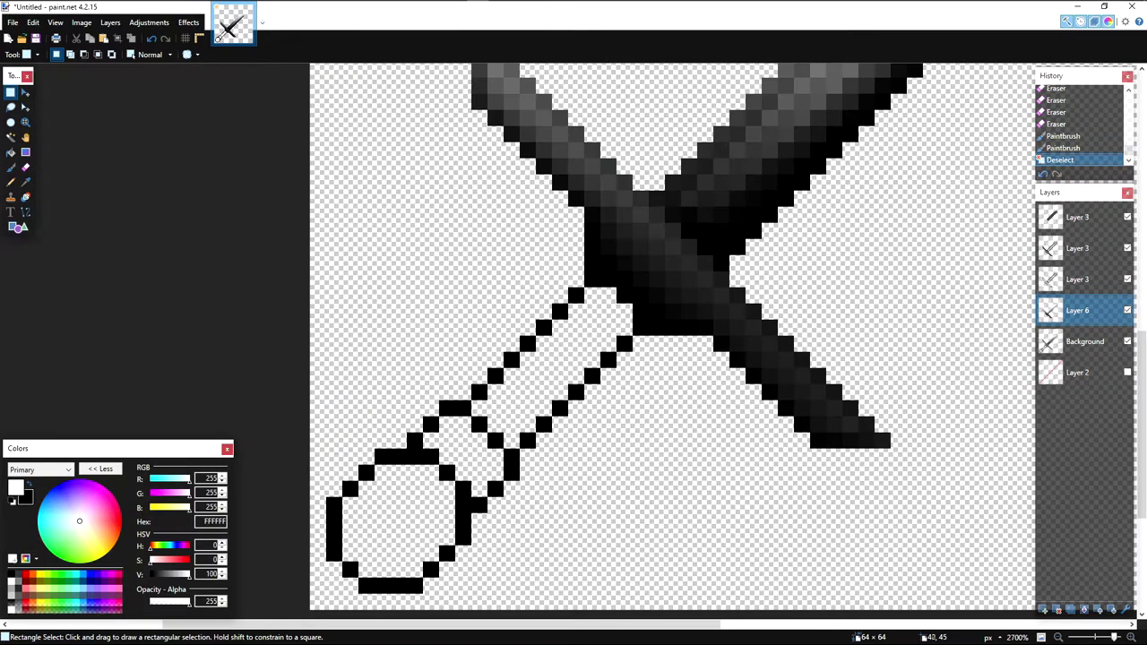
Step: Enclose the handle's grip on the Background layer with combined rectangular selections between the crossguard and the pommel collar
left_click(1084, 341)
scroll(621, 321, "up", 1)
left_click_drag(586, 267, 543, 305)
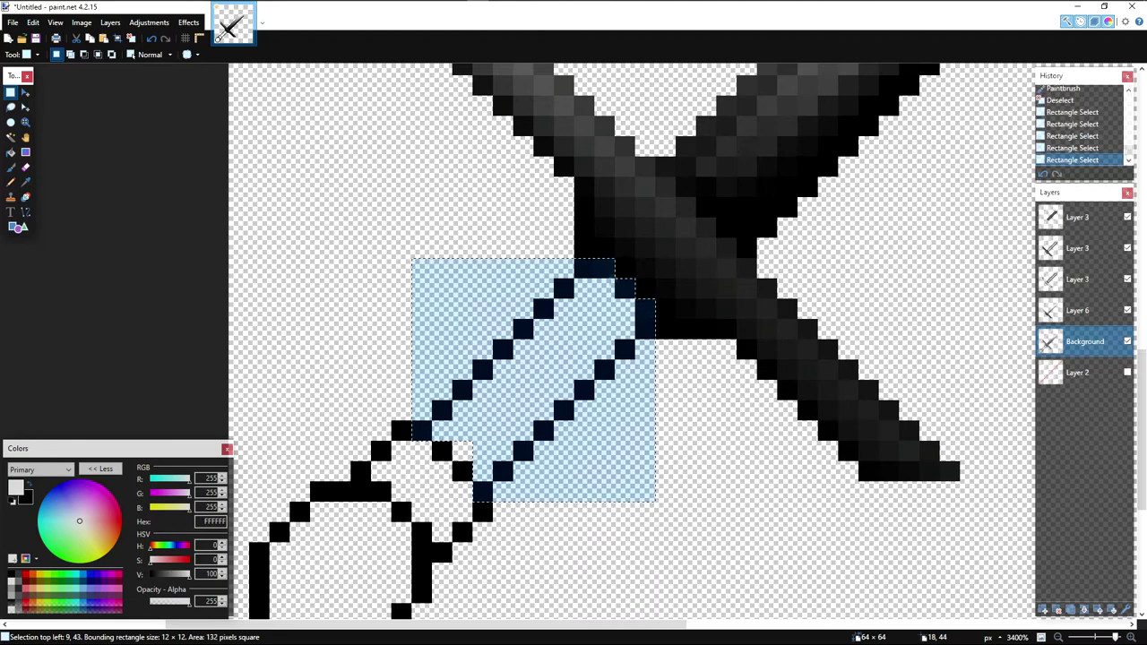
Step: Trim the crossguard pixels out of the grip selection, checking with the Background layer hidden, and extend it to the collar's edge
left_click(1127, 343)
left_click(1127, 343)
left_click(1127, 342)
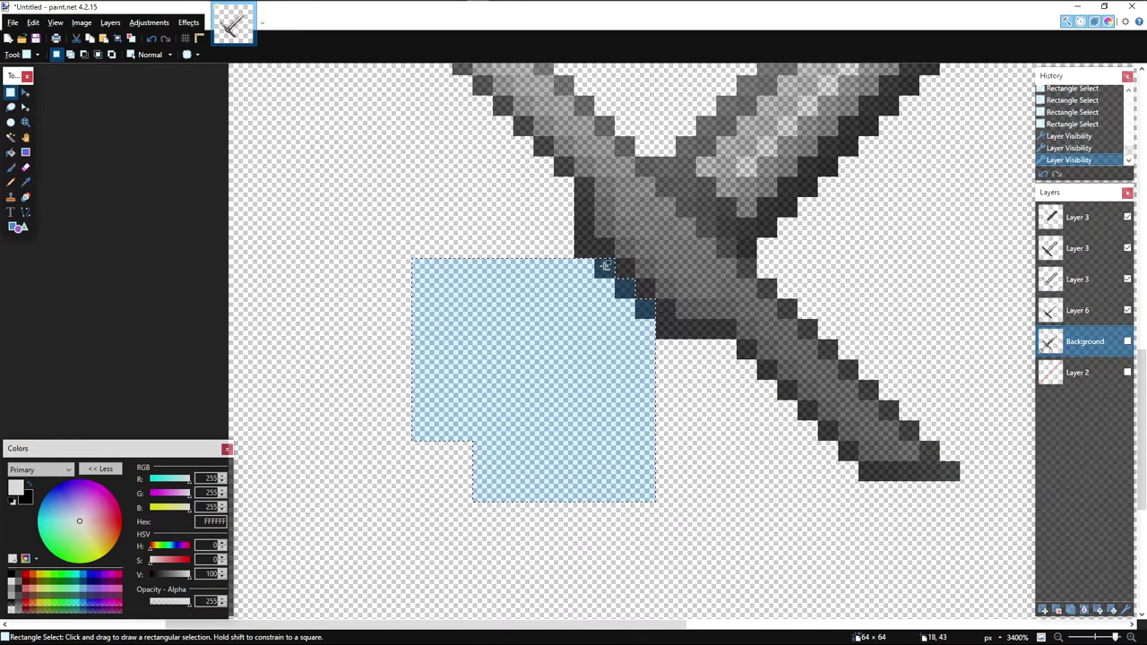
left_click(1127, 342)
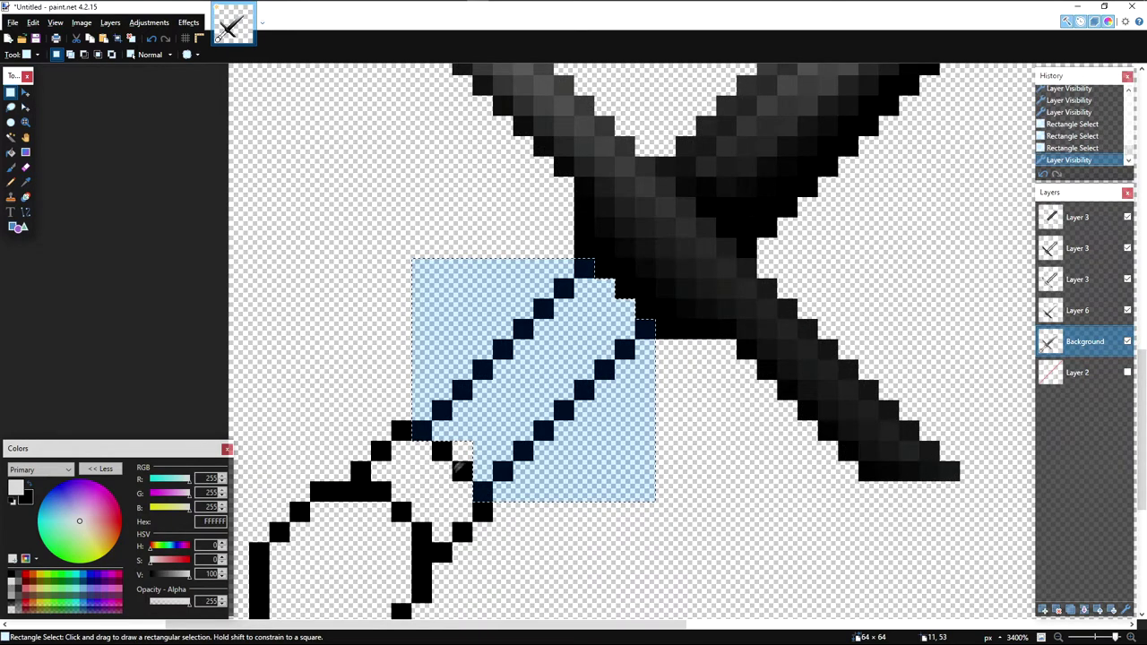
left_click_drag(442, 450, 479, 450, "ctrl")
left_click_drag(421, 407, 351, 320)
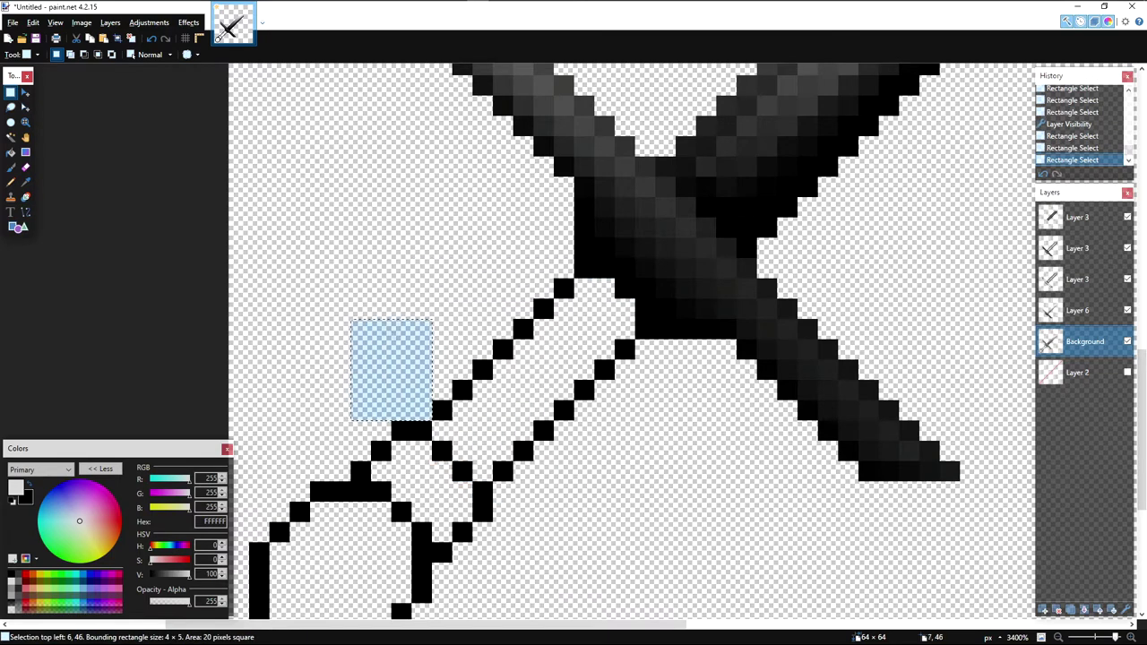
key("super")
type("hotos")
key("super")
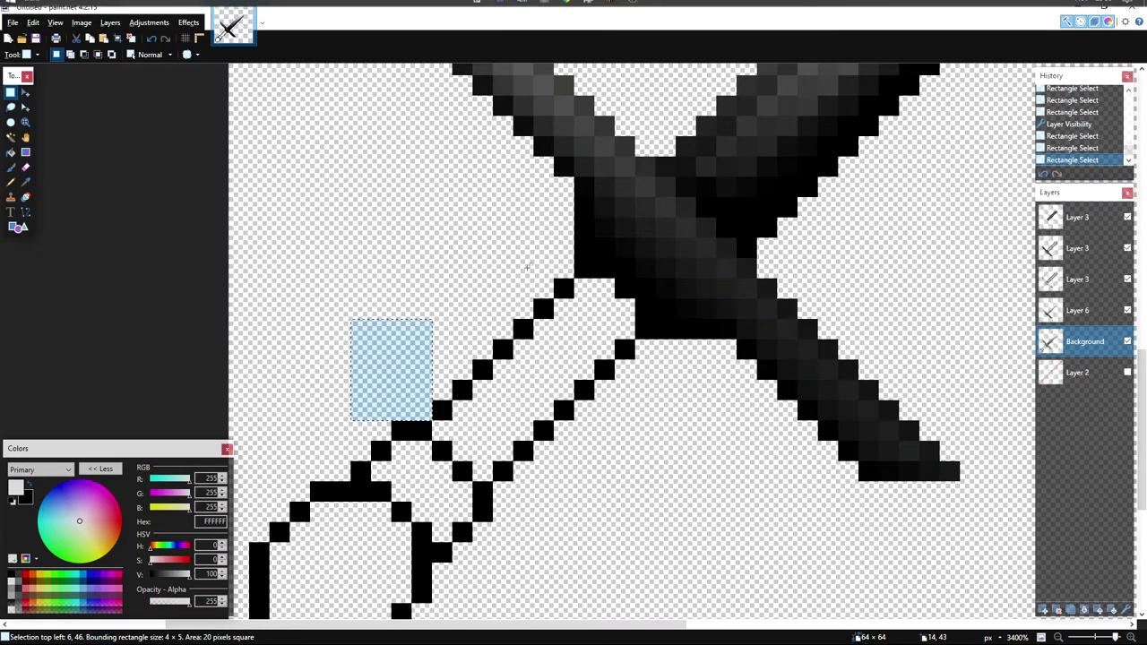
key("super")
key("super")
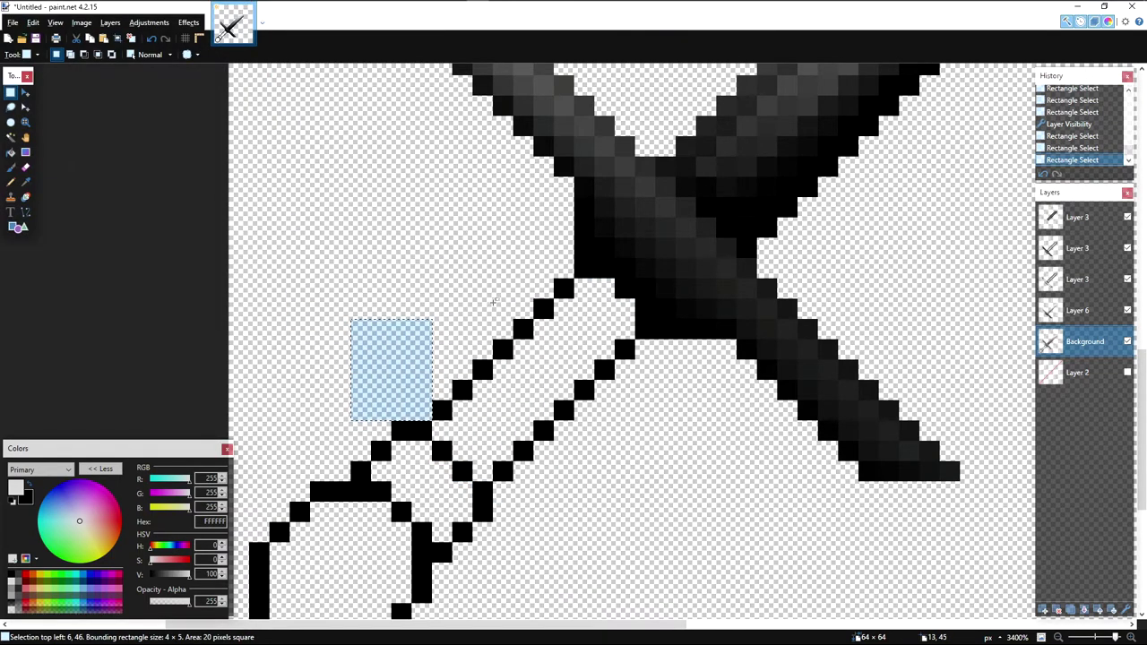
key("ctrl+z")
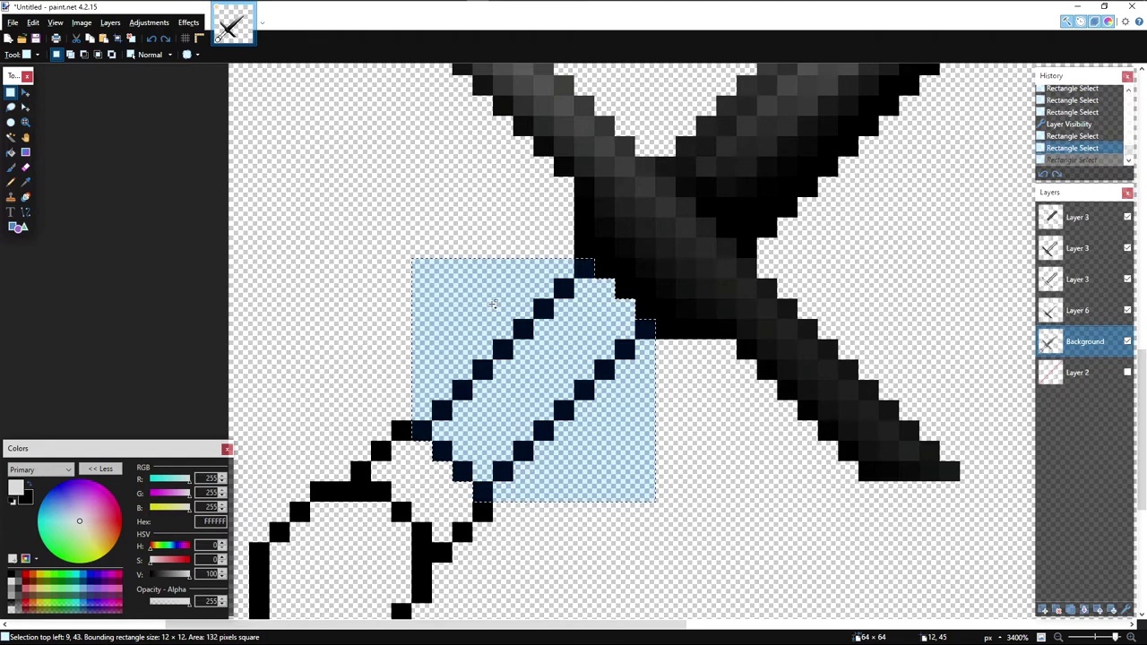
Step: Subtract the empty areas outside the grip's outline from the selection with the Magic Wand
key("s")
key("s")
key("s")
left_click(437, 350, "alt")
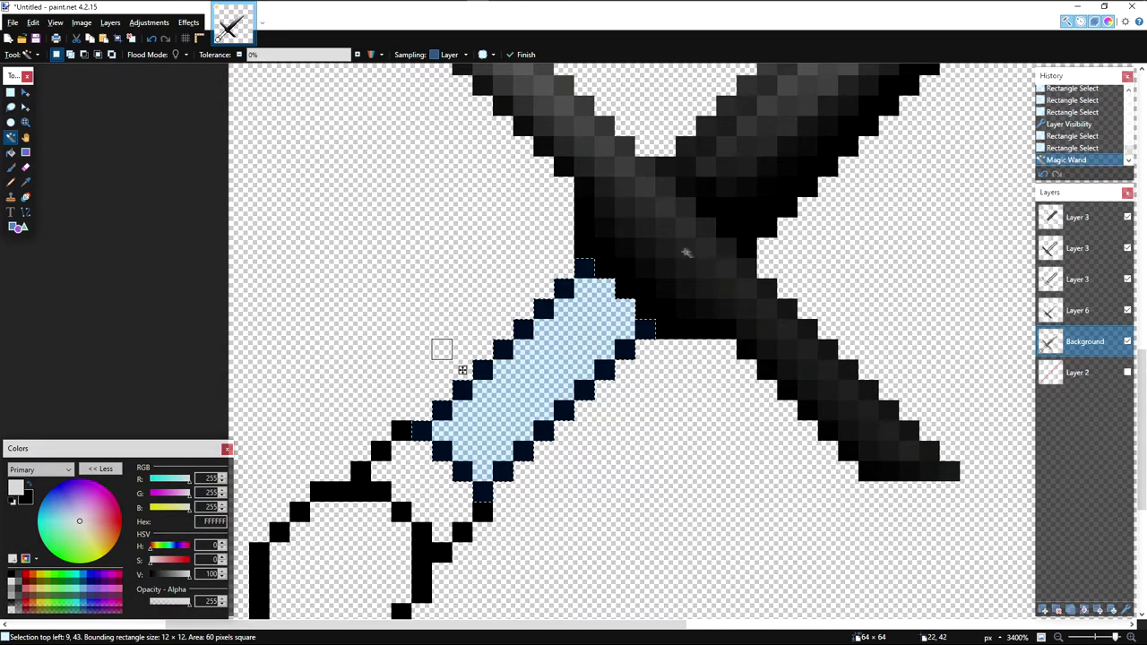
Step: Sample crossguard greys and set the primary colour to 494949 and the secondary colour to 161616
key("k")
left_click(664, 307)
left_click(705, 228)
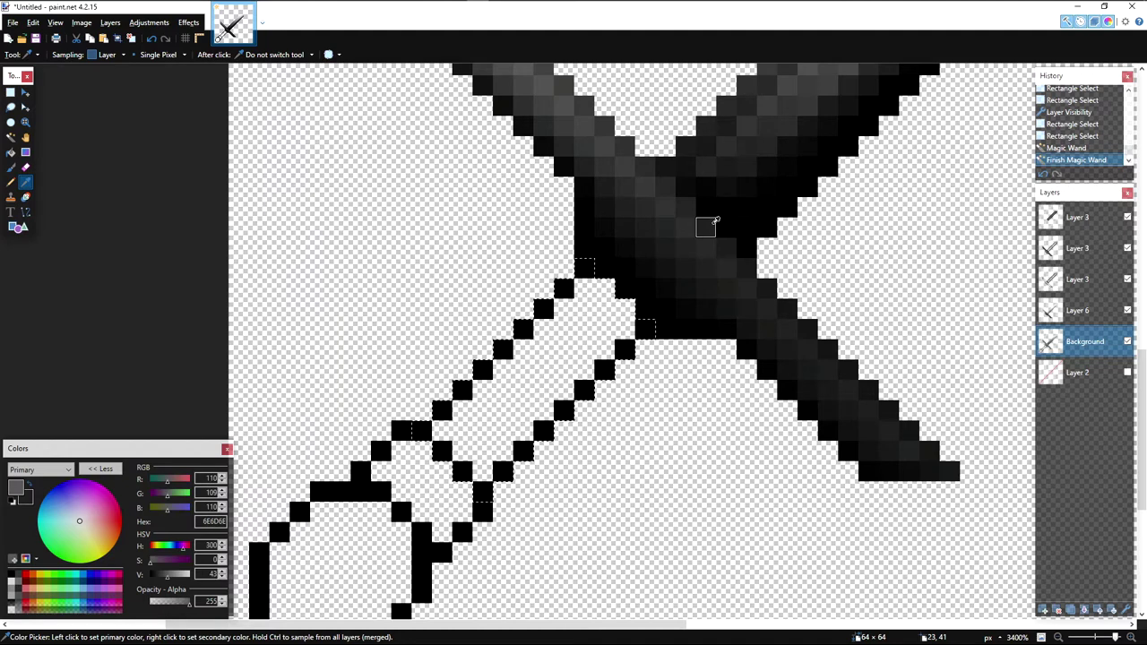
left_click(660, 246)
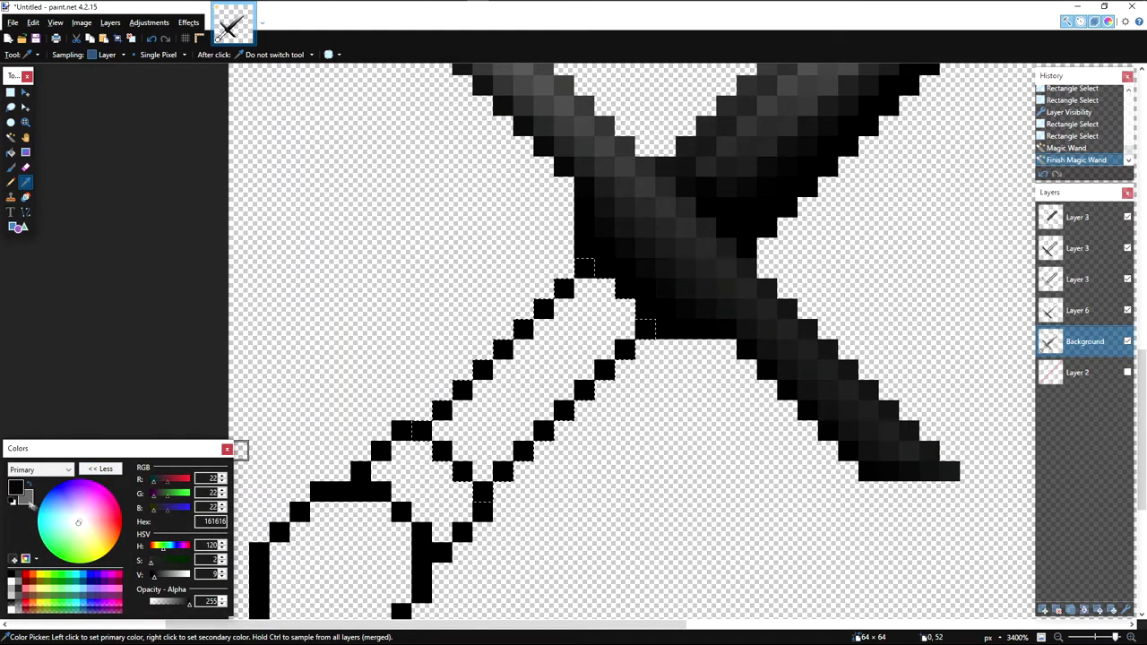
right_click(482, 430)
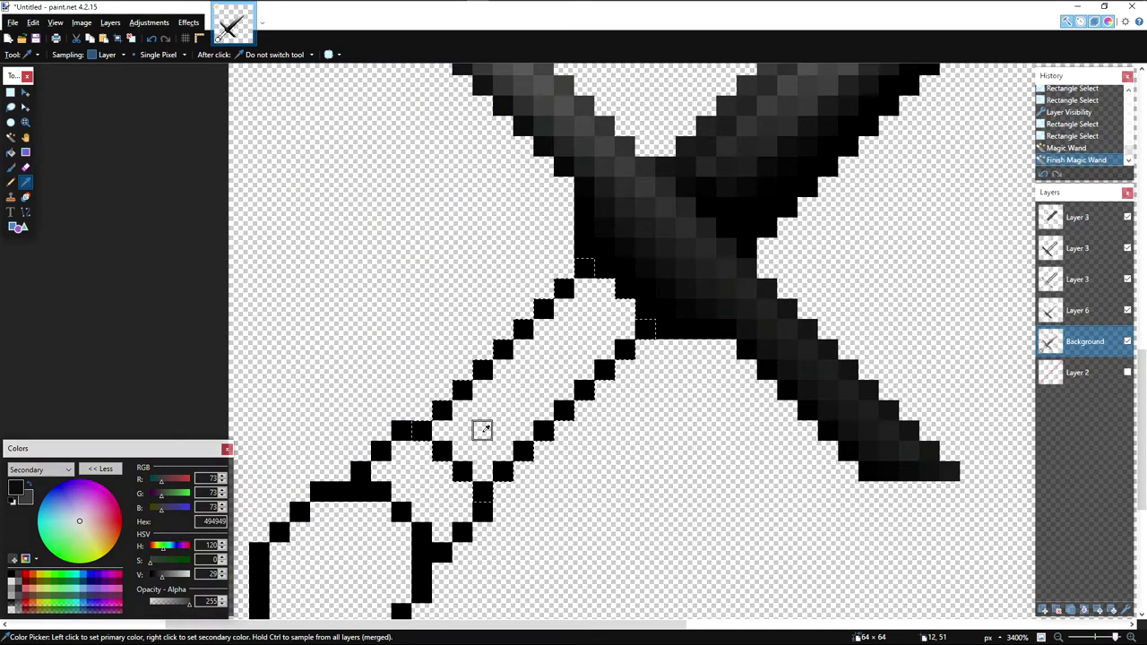
key("x")
Step: Fill the selected grip on the Background layer with a short diagonal gradient running from lighter upper-left to darker lower-right
key("g")
left_click_drag(518, 324, 537, 345)
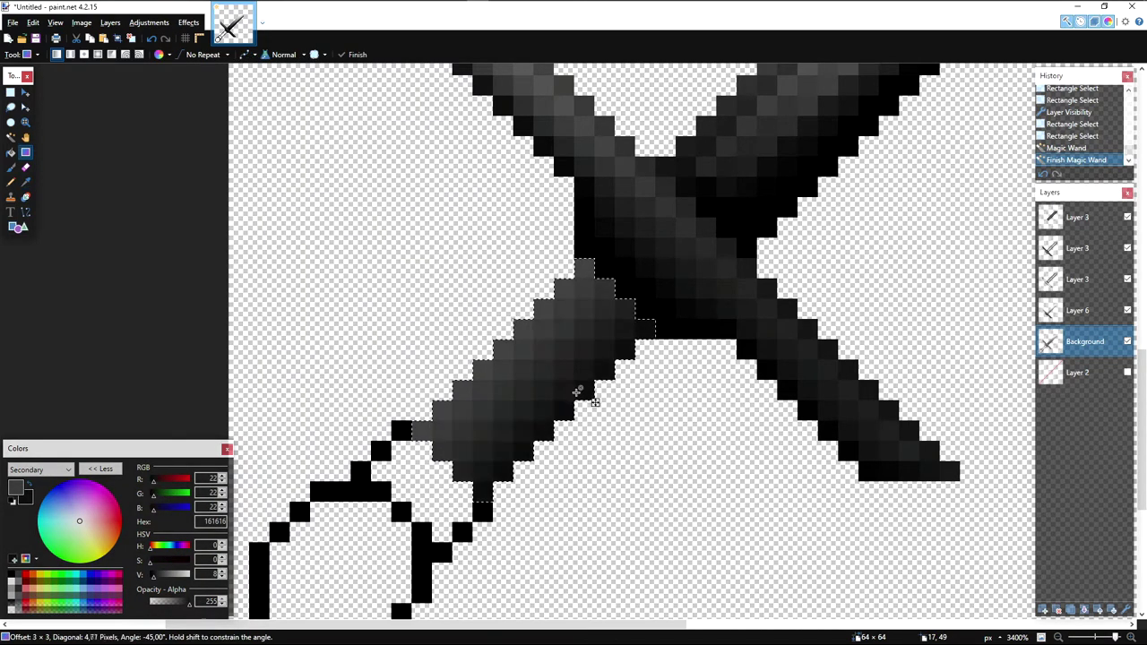
left_click_drag(608, 414, 608, 414)
scroll(613, 340, "down", 5)
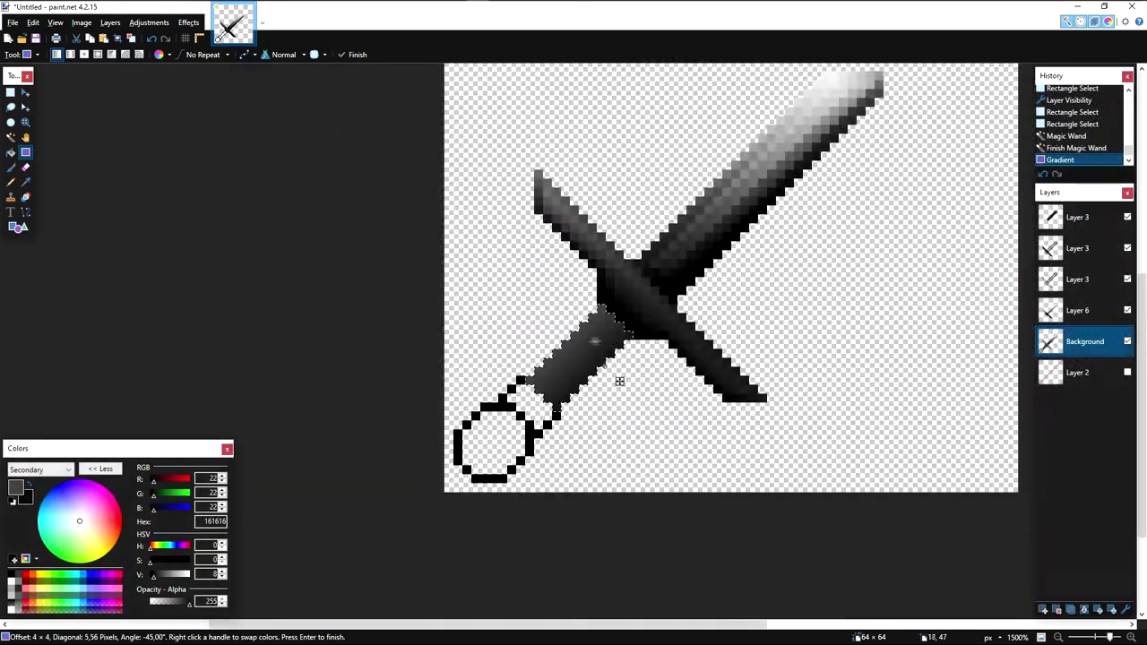
scroll(637, 404, "up", 4)
Step: Outline the grip selection in black at width 1 on the Layer 3 directly above Layer 6
left_click(1084, 310)
left_click(1092, 284)
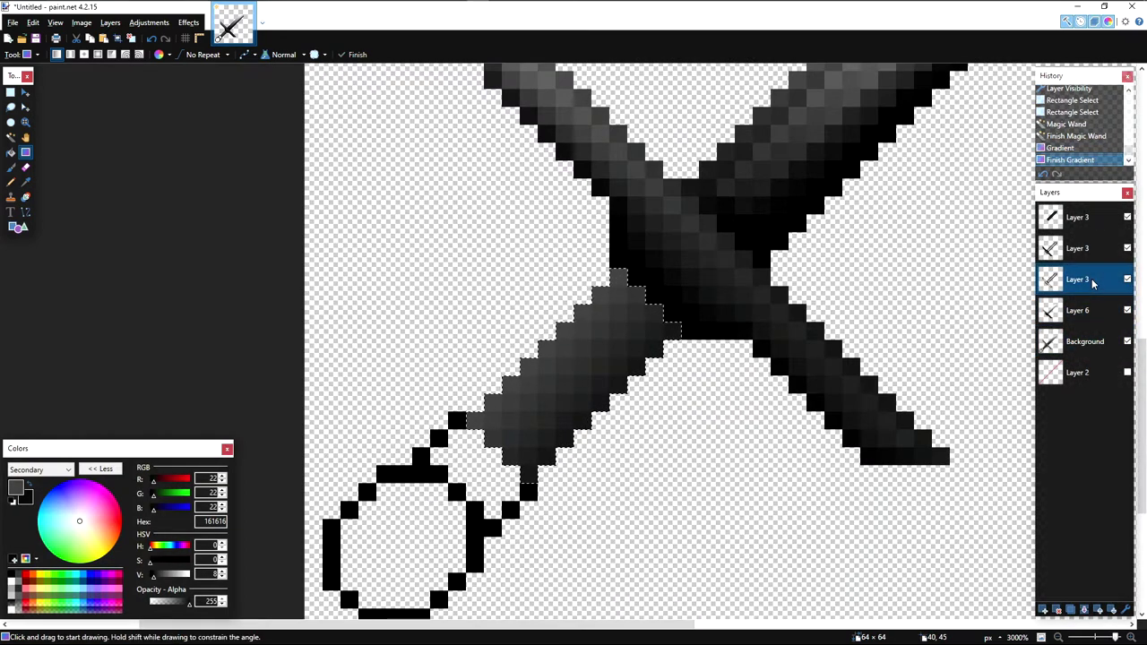
left_click(189, 22)
mouse_move(277, 186)
left_click(368, 242)
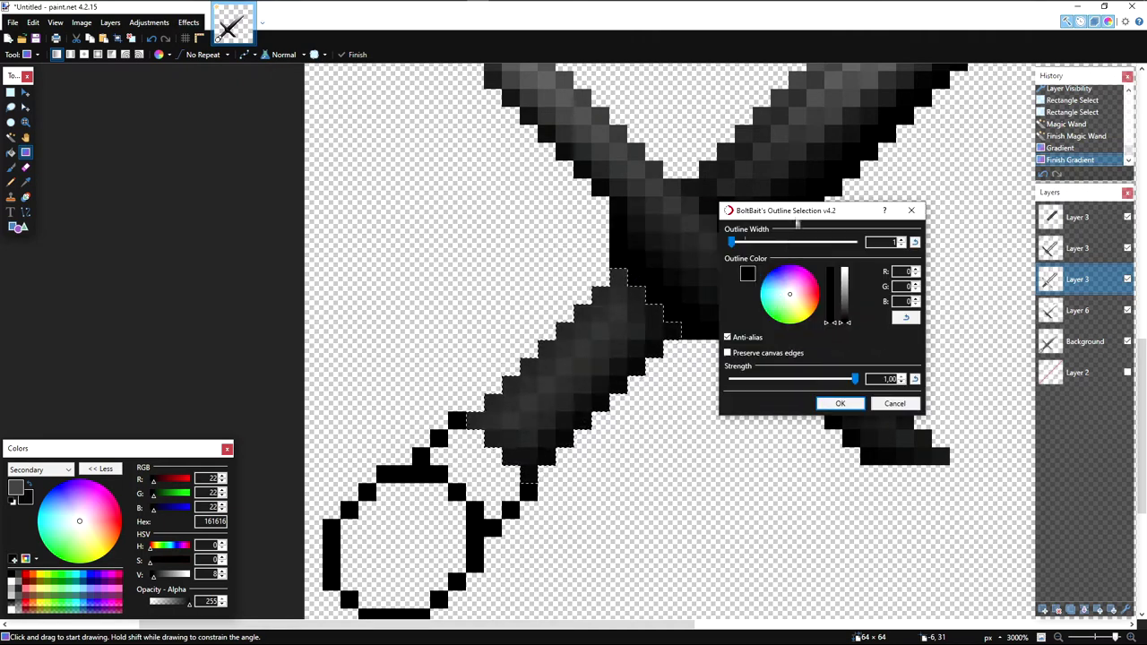
left_click(839, 403)
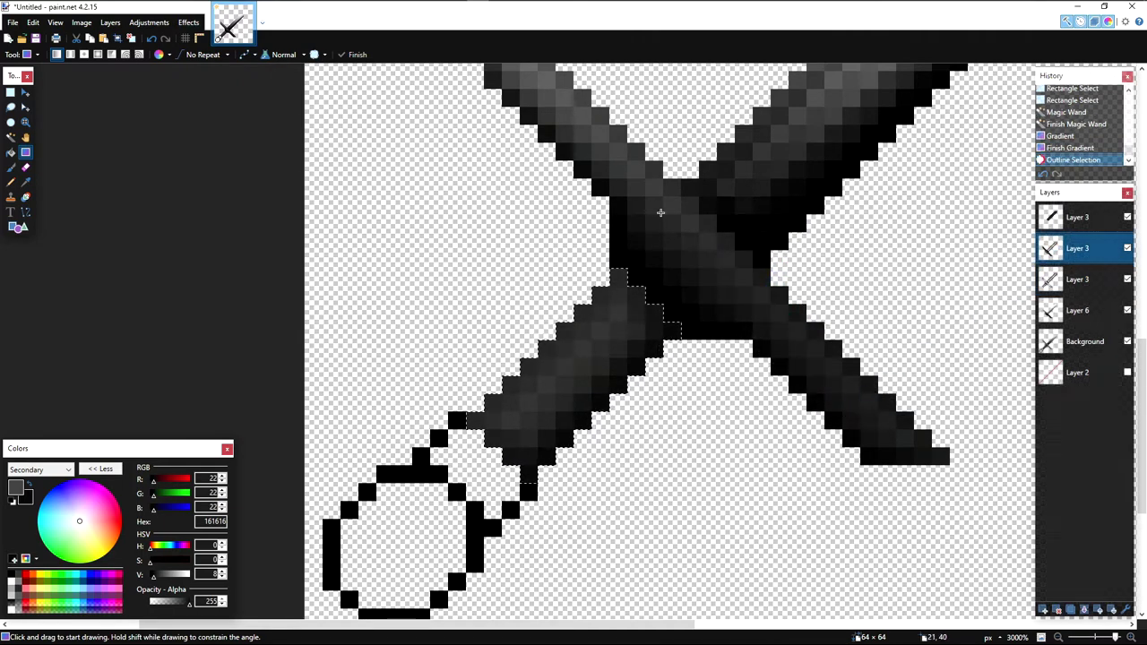
Step: Outline the grip selection in black at width 2 on the middle Layer 3
left_click(188, 22)
mouse_move(274, 187)
left_click(367, 241)
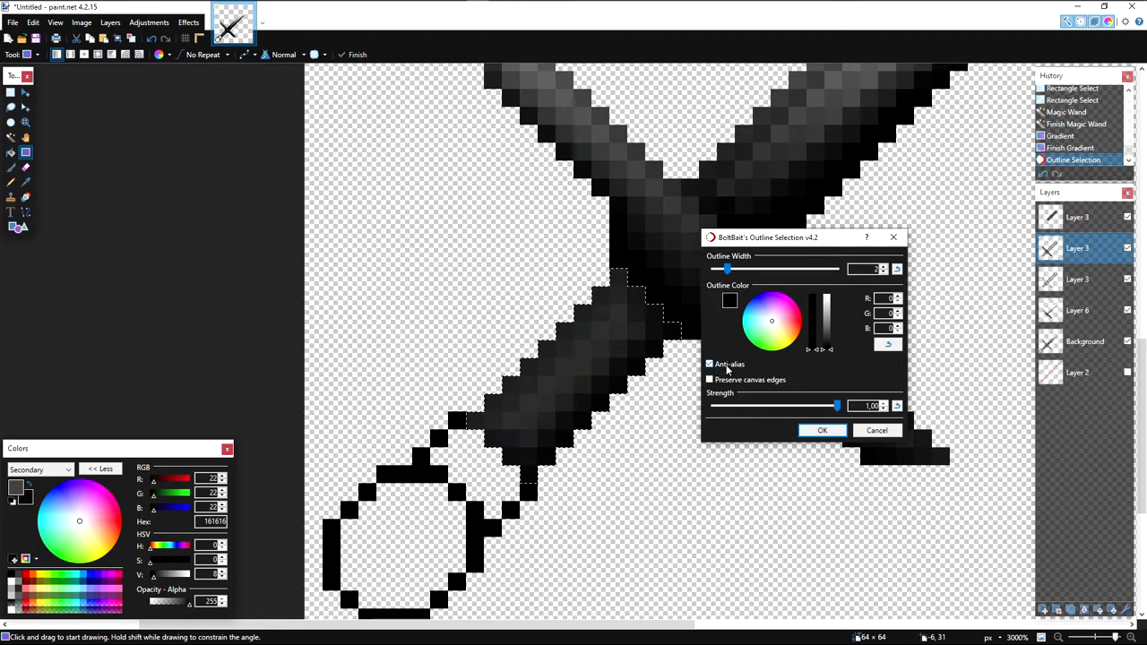
left_click(838, 437)
Step: Lay a further gradient over the selected grip on the middle Layer 3 and clear the selection
left_click(638, 343)
key("ctrl+z")
key("s")
left_click(657, 334)
scroll(656, 334, "down", 6)
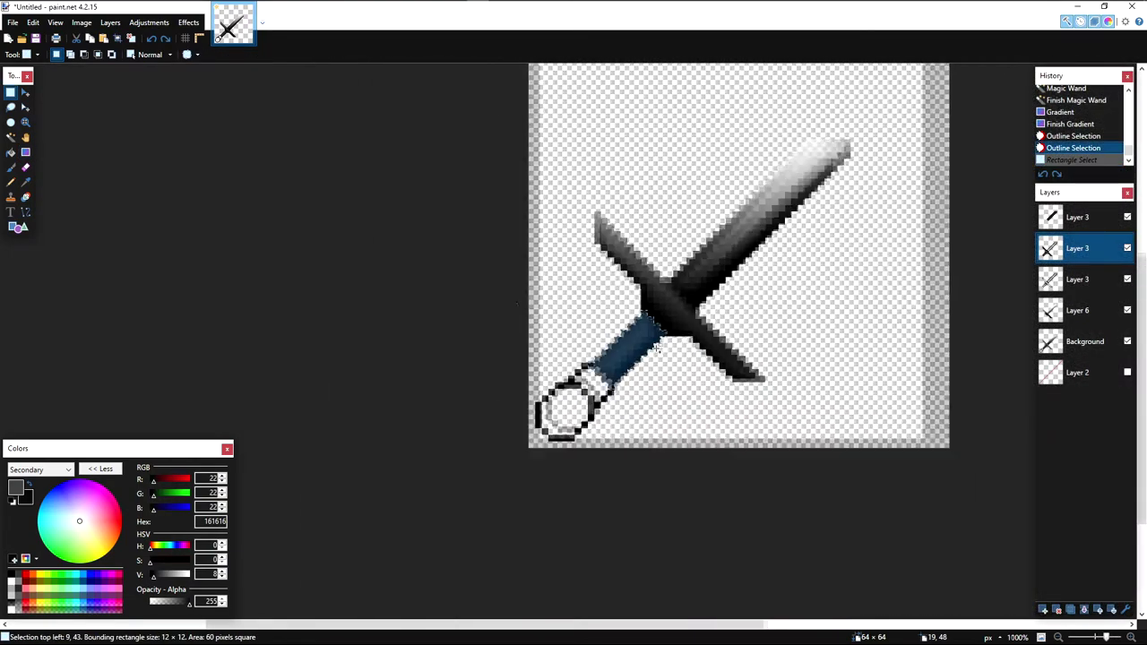
scroll(671, 320, "up", 5)
left_click(672, 320)
Step: Examine the shaded grip up close and against the whole sword, and restore the grip selection
scroll(672, 320, "down", 8)
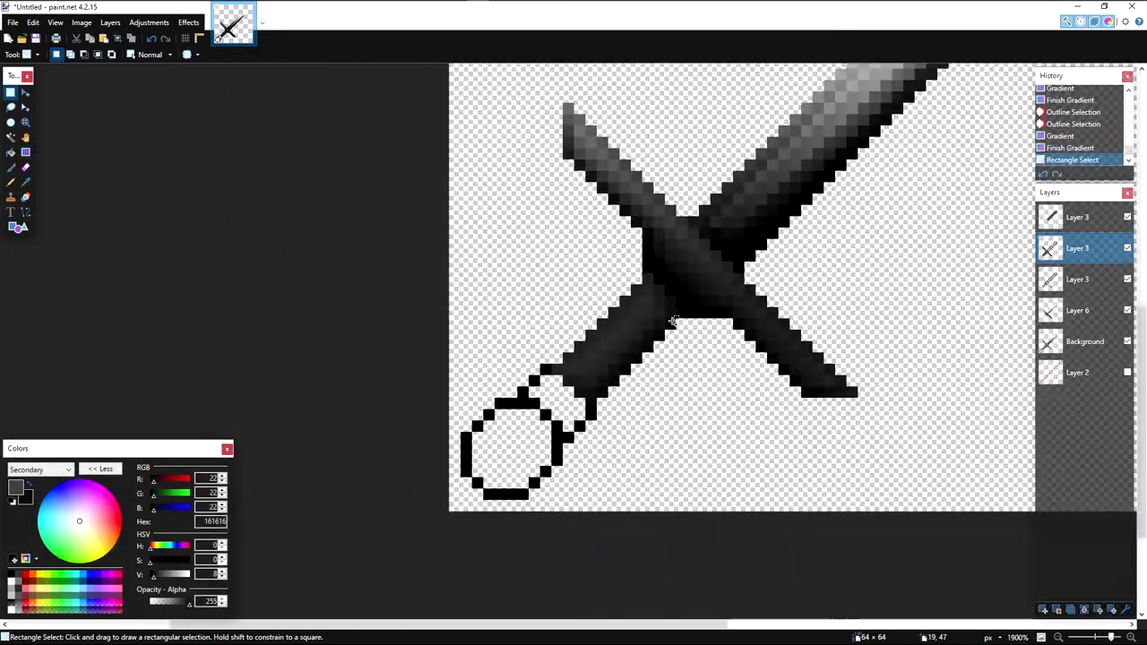
scroll(606, 370, "up", 9)
scroll(606, 370, "down", 10)
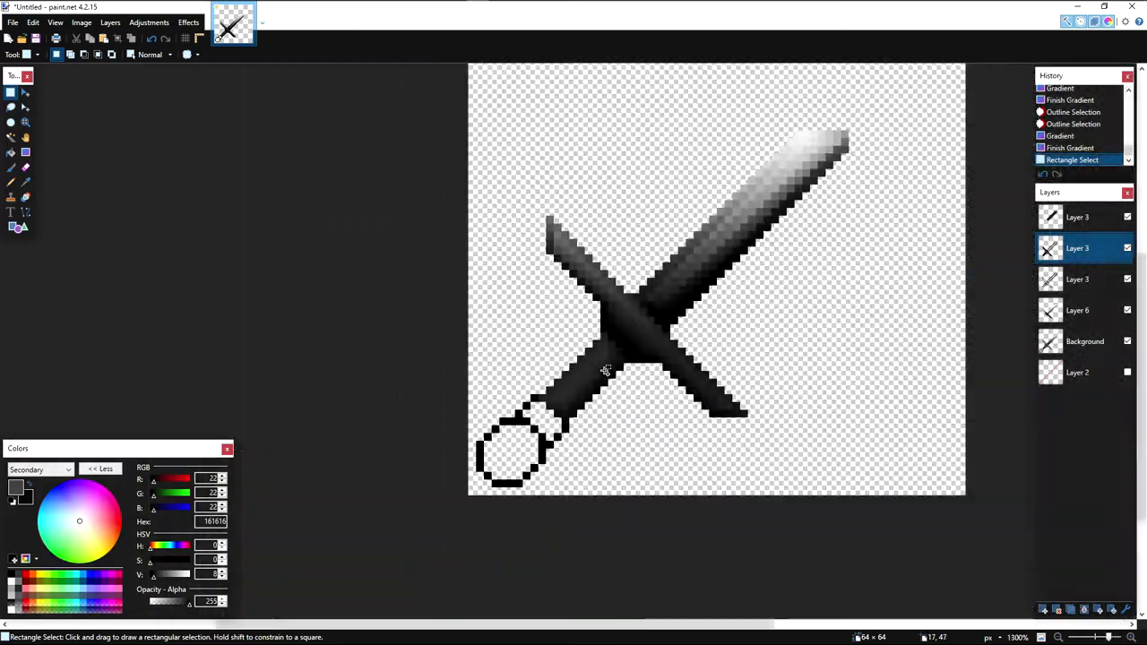
scroll(627, 372, "up", 2)
scroll(645, 373, "down", 4)
scroll(645, 374, "up", 7)
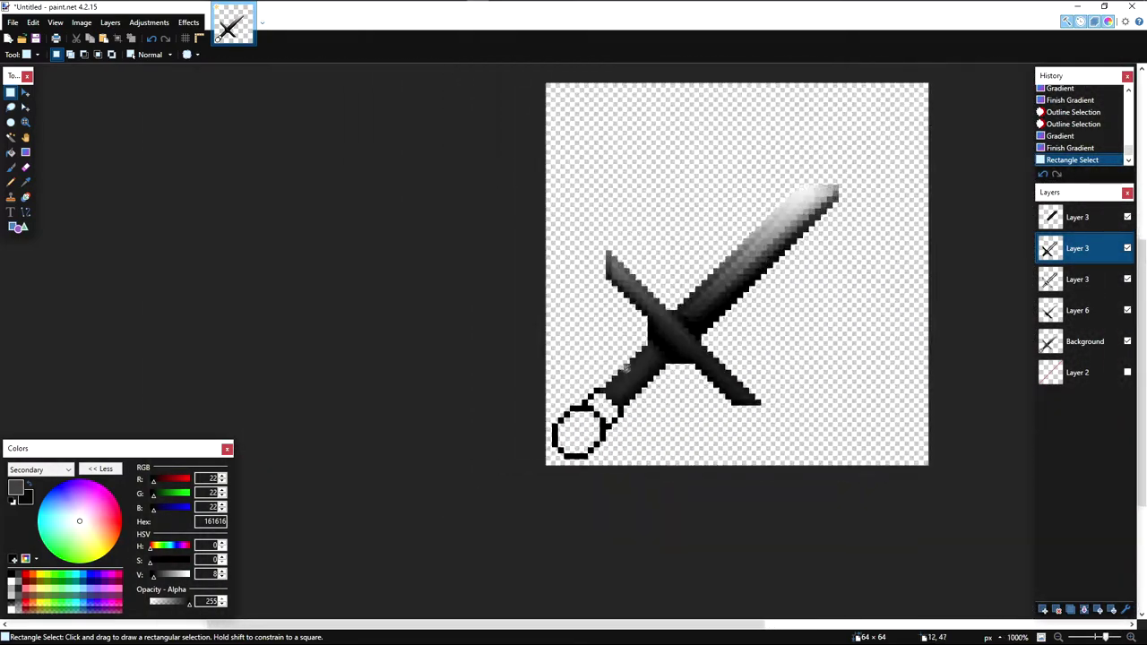
key("ctrl+z")
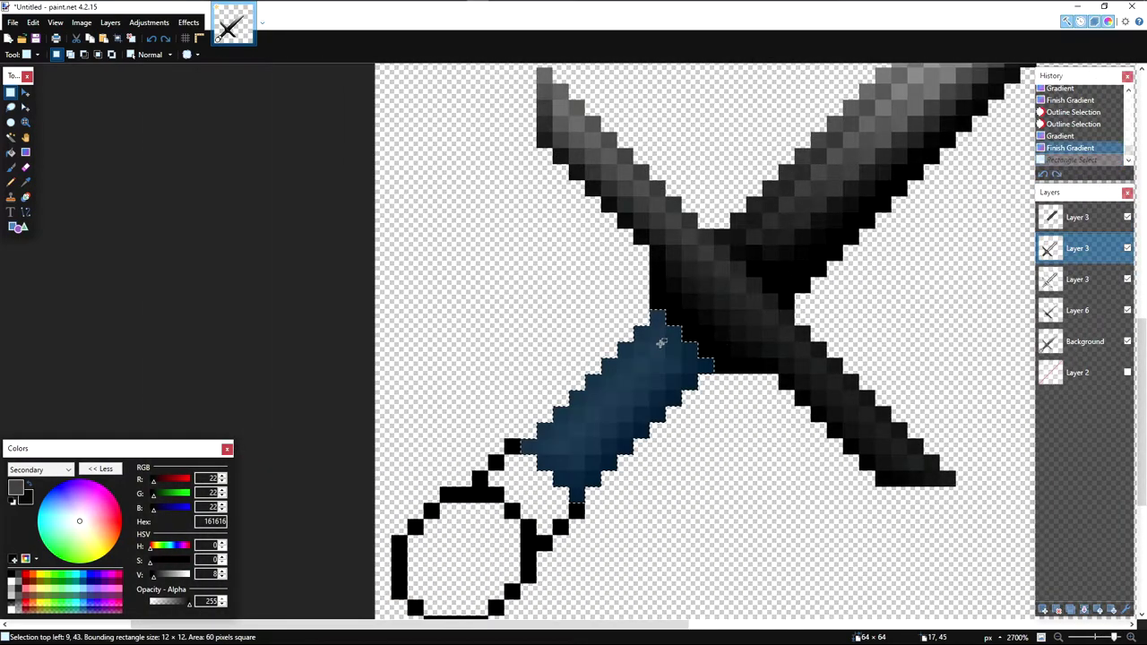
Step: Try to lighten the grip on Layer 6 with the soft width-25 brush in white, and undo the stroke
left_click(1074, 320)
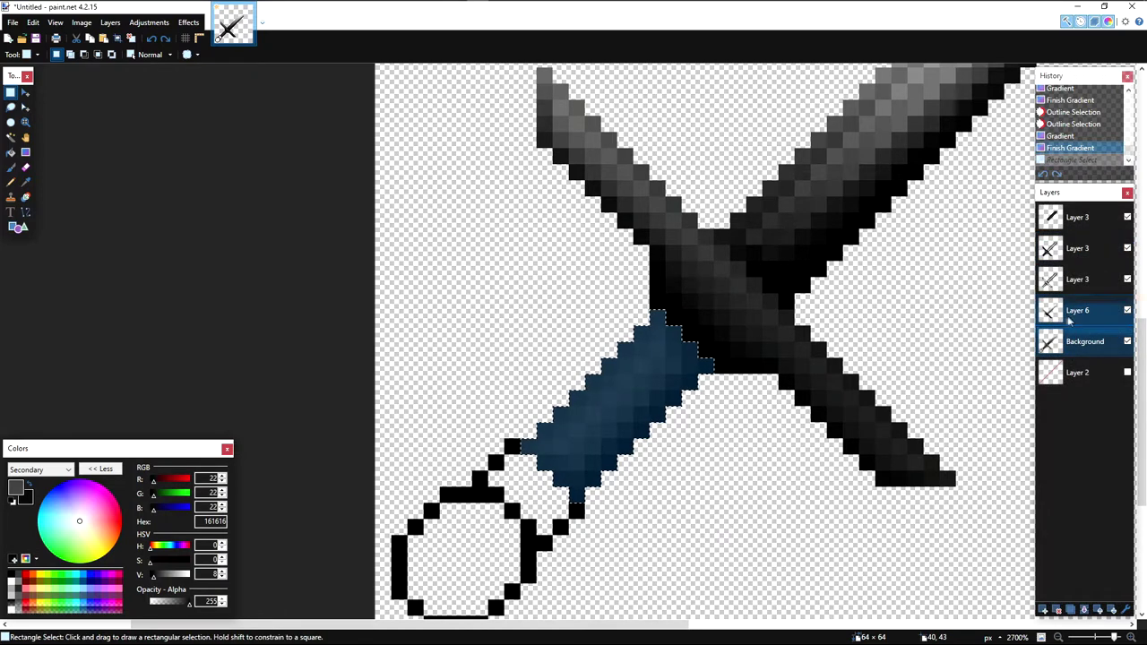
left_click(11, 573)
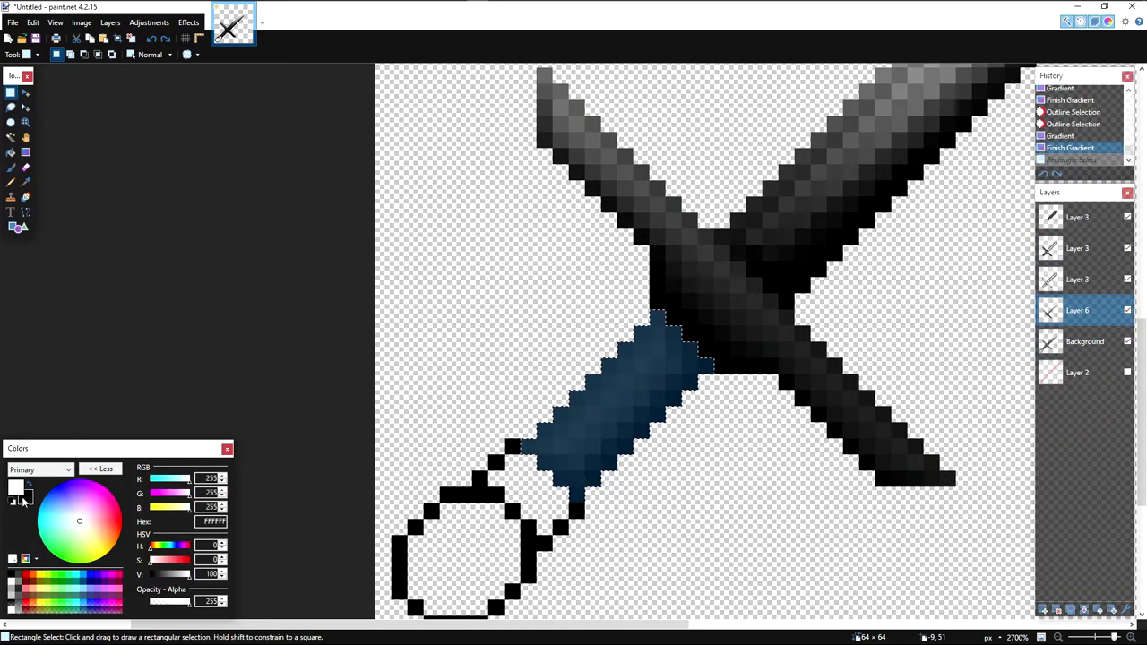
key("b")
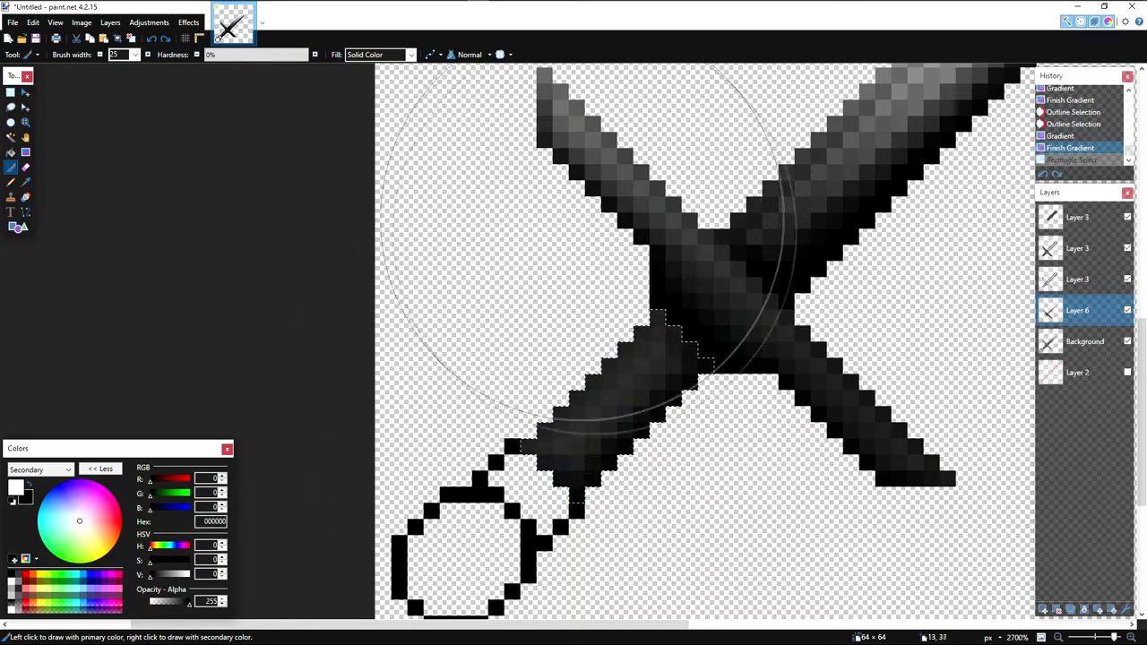
left_click_drag(545, 209, 493, 235)
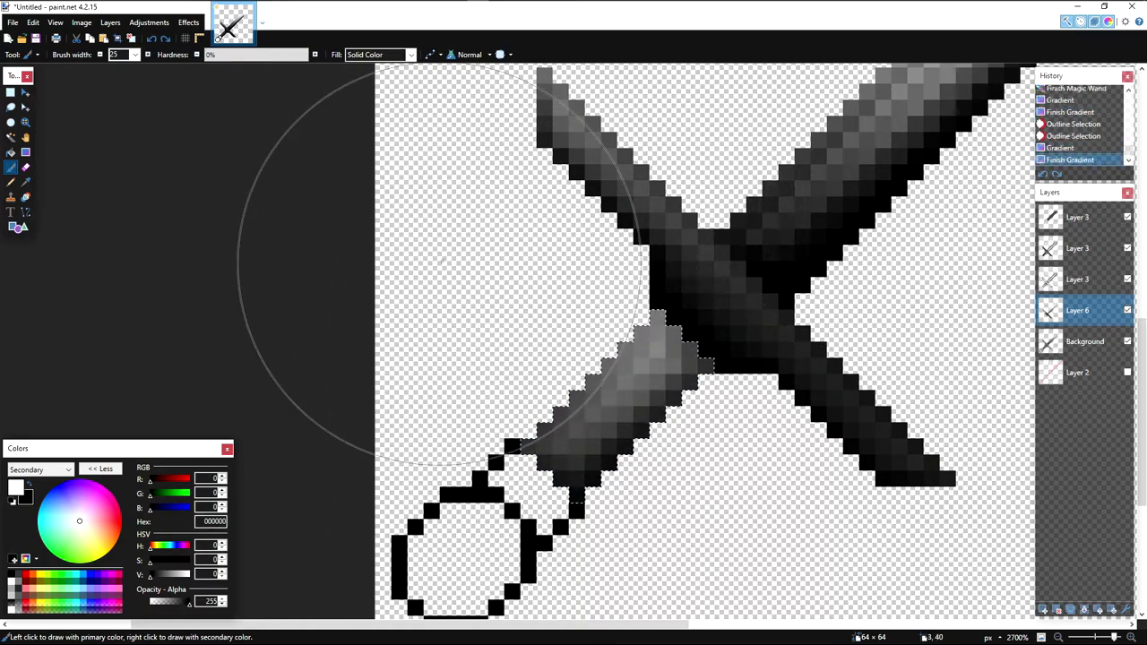
key("ctrl+z")
Step: Darken the selected grip on Layer 6 with several strokes of the soft width-25 brush in black
key("x")
left_click_drag(843, 400, 811, 287)
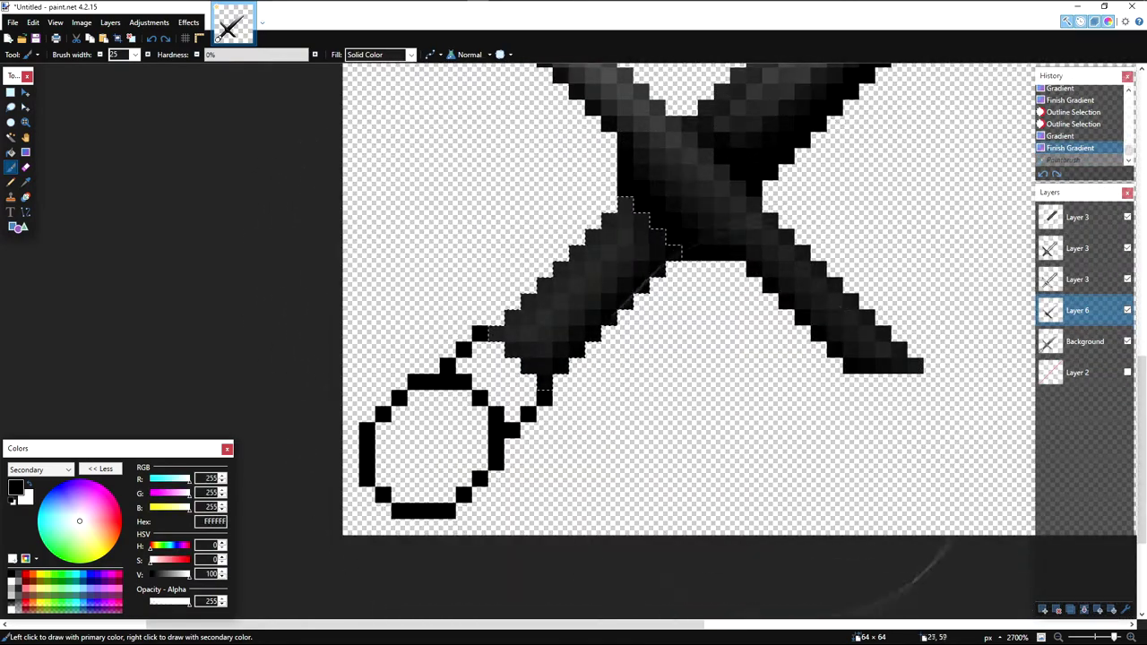
left_click_drag(560, 564, 775, 452)
scroll(833, 179, "up", 3)
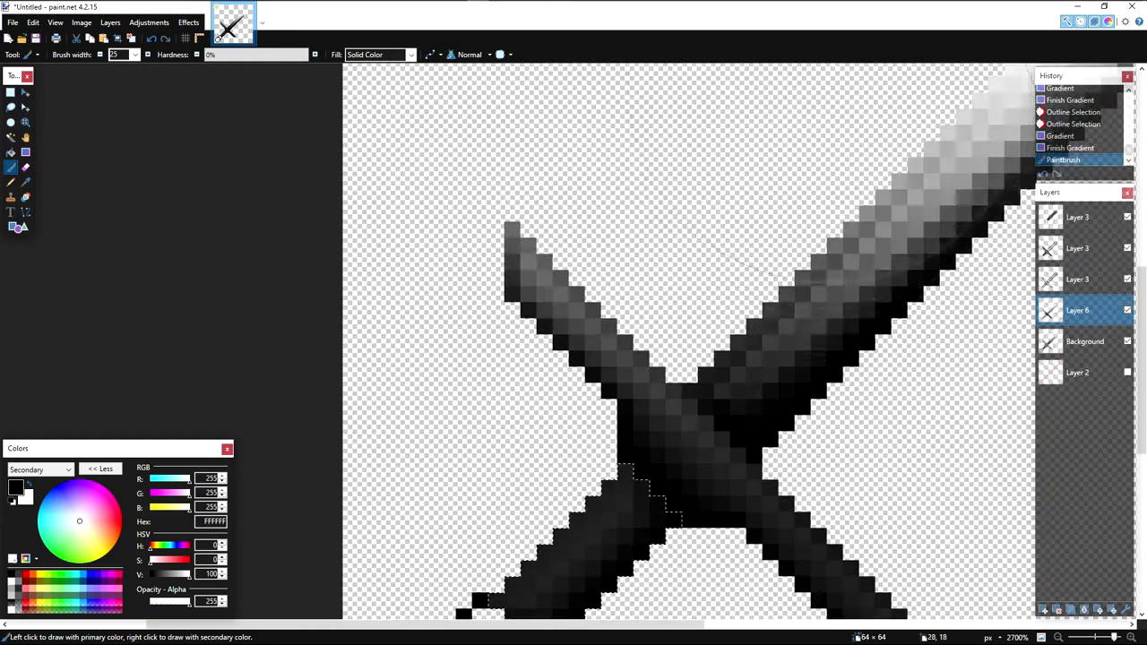
left_click_drag(776, 293, 811, 376)
left_click_drag(821, 334, 773, 123)
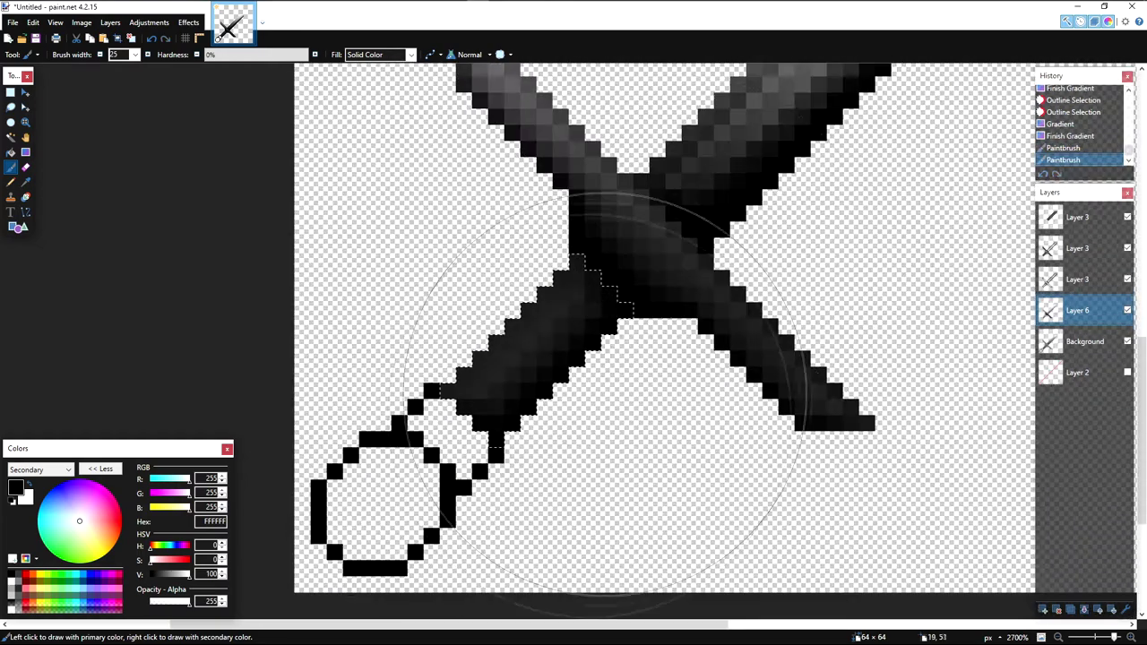
left_click(297, 566)
Step: Check the darkened grip against the whole sword with the selection cleared, and restore the selection
key("s")
left_click(574, 520)
scroll(573, 521, "down", 5)
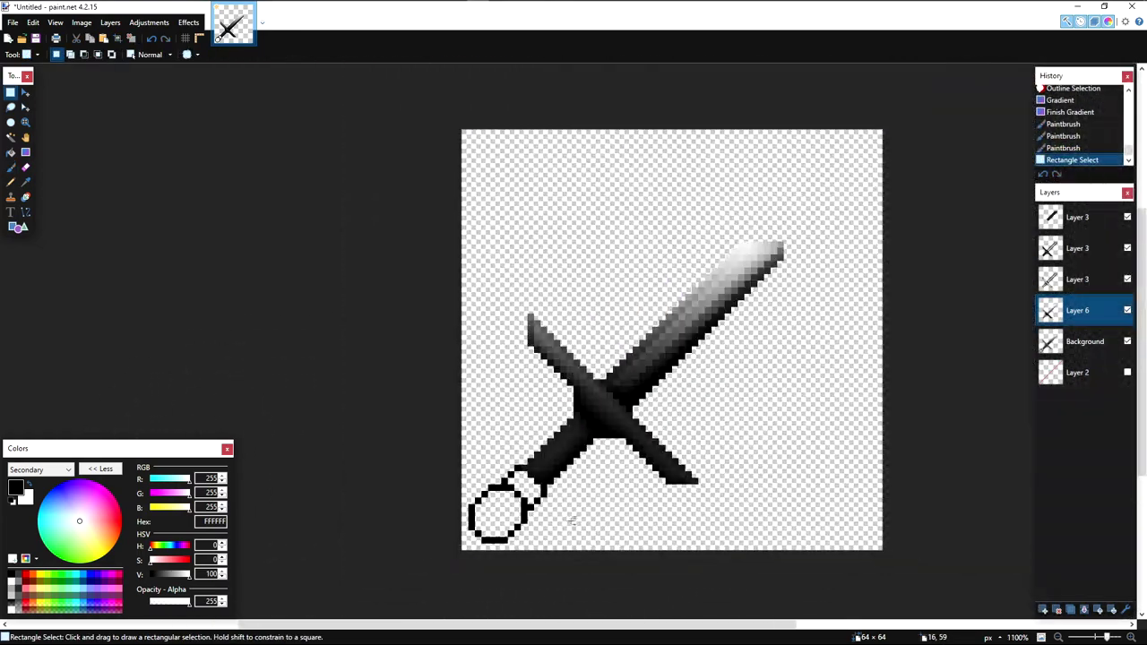
key("ctrl+z")
scroll(508, 314, "up", 4)
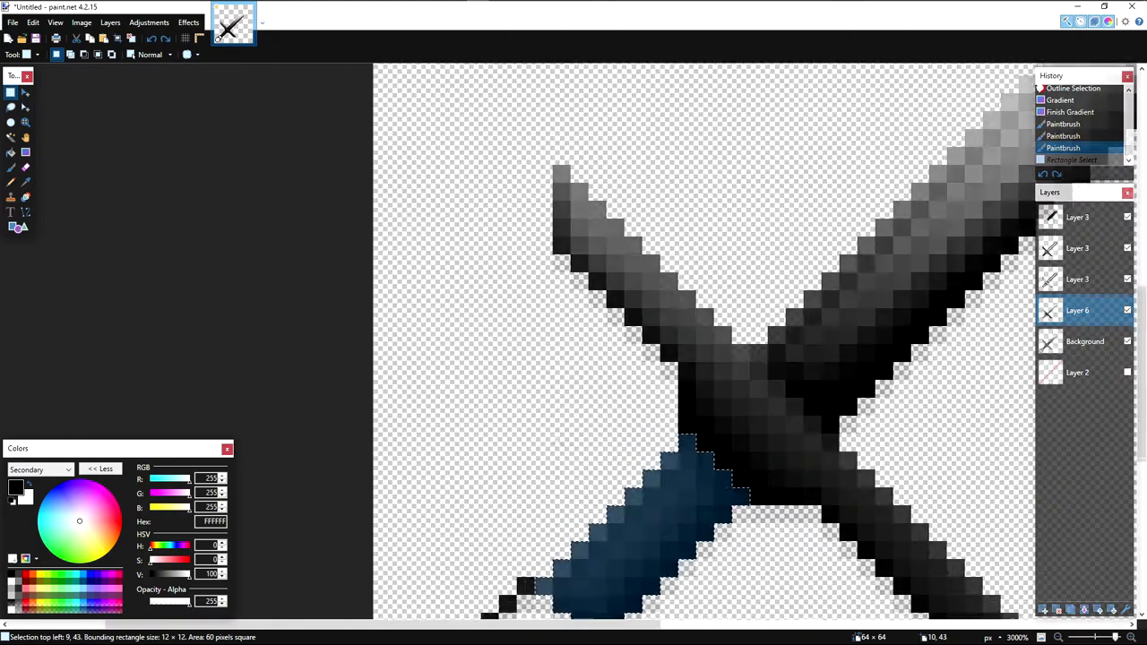
Step: Try a soft white brush dab on the grip's upper-left side, compare it with the whole sword, and undo it
key("x")
key("b")
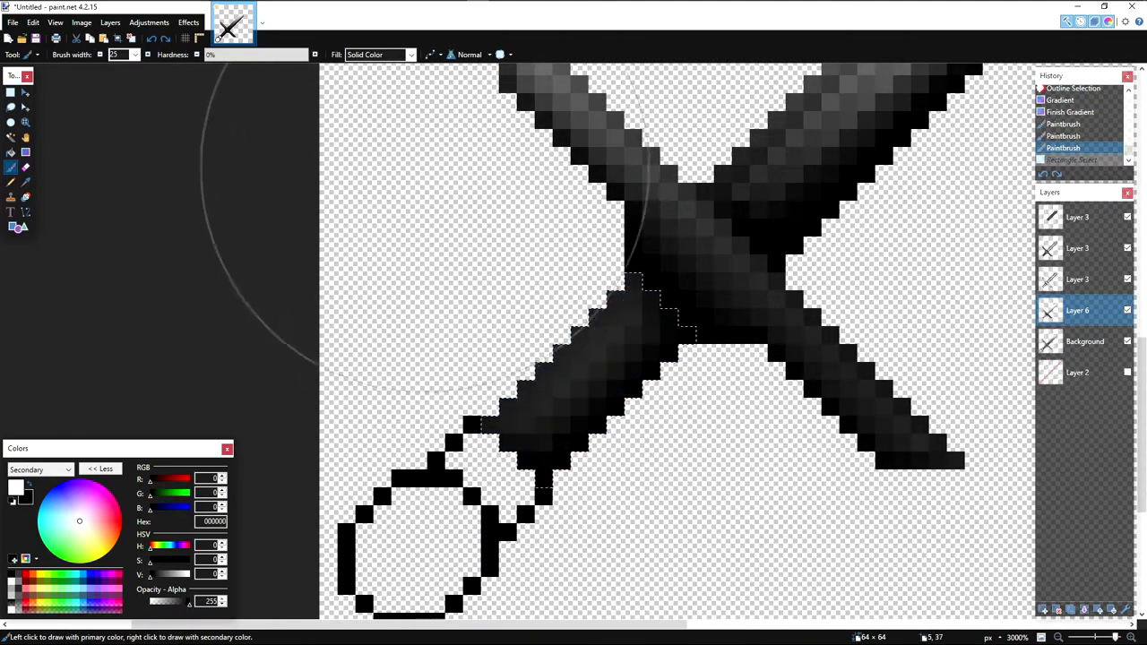
left_click(427, 172)
key("s")
left_click_drag(581, 189, 603, 196)
scroll(618, 184, "down", 3)
left_click(660, 238)
scroll(658, 242, "down", 6)
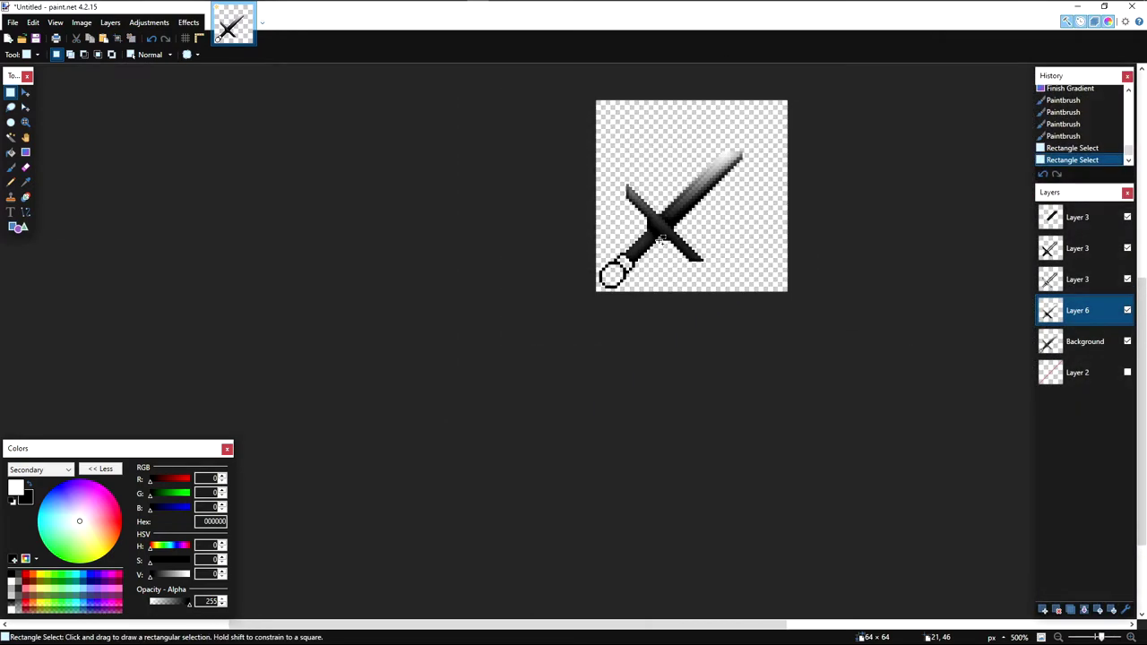
scroll(648, 241, "up", 4)
scroll(647, 241, "up", 1)
key("ctrl+z")
key("ctrl+z")
key("ctrl+z")
Step: Clear the grip selection and examine the handle and pommel against the whole sword
key("s")
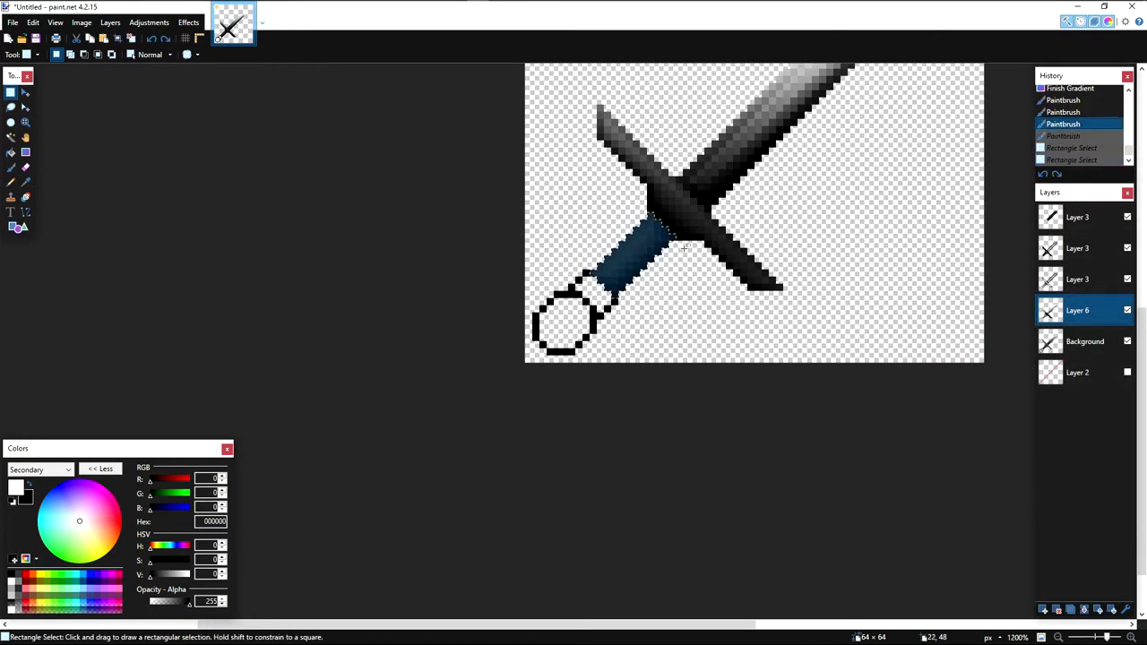
left_click(685, 248)
scroll(685, 248, "down", 5)
scroll(685, 248, "up", 5)
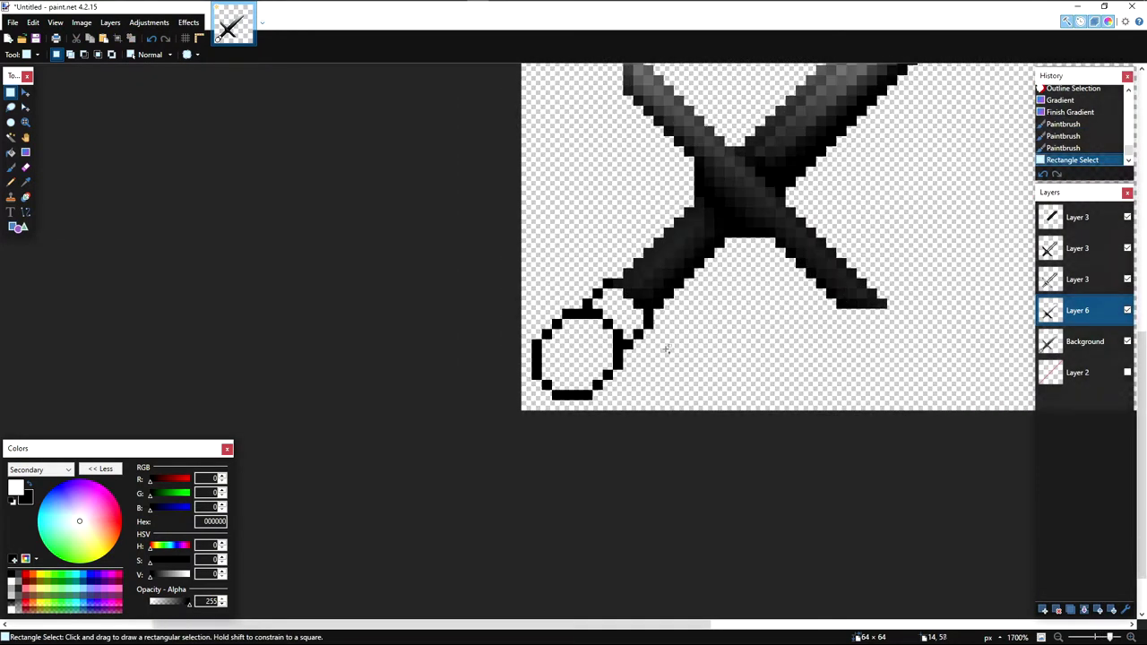
scroll(631, 355, "up", 2)
scroll(630, 355, "down", 3)
Step: Enclose the collar between the grip and the round pommel, including its outline pixels, with combined rectangular selections
scroll(631, 355, "up", 6)
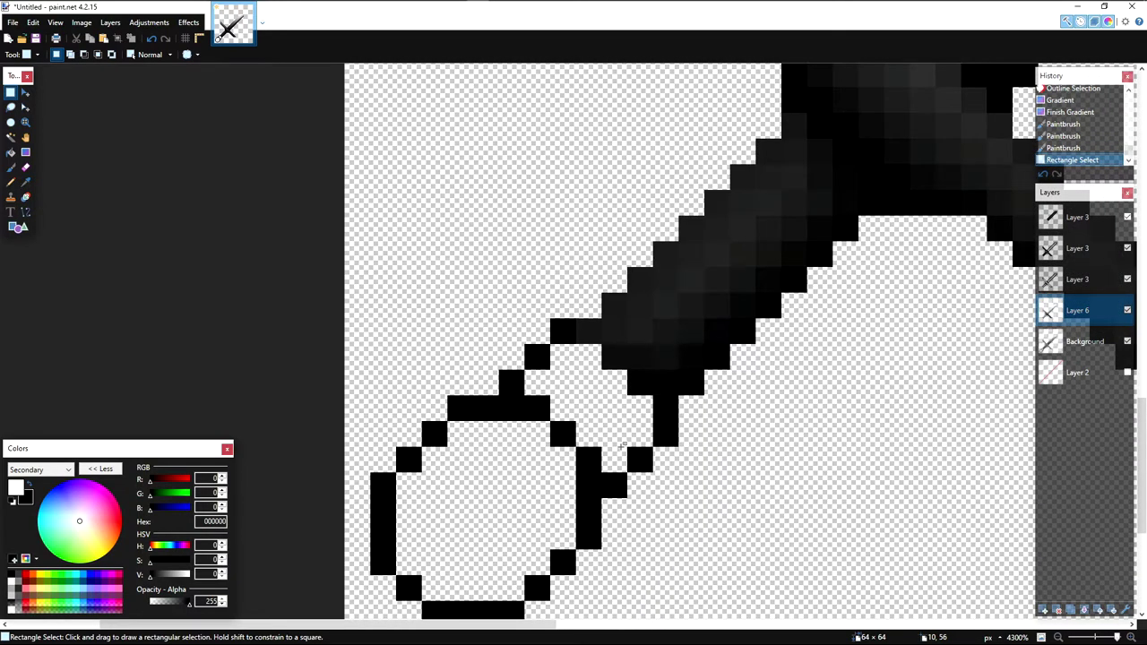
left_click_drag(576, 330, 563, 382)
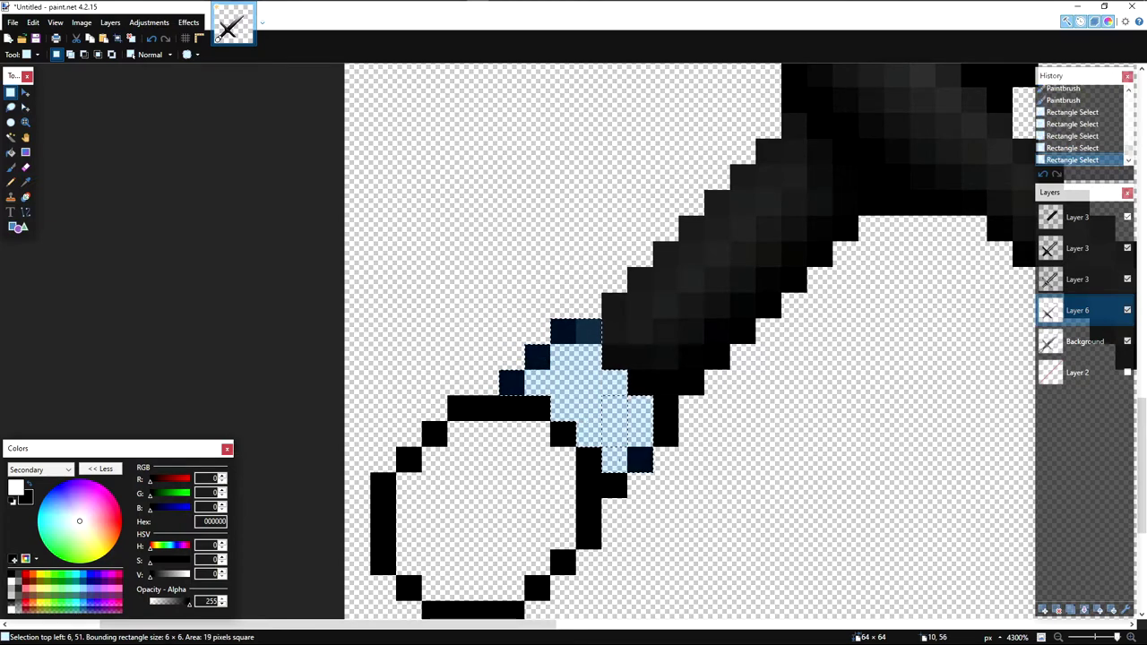
key("ctrl+z")
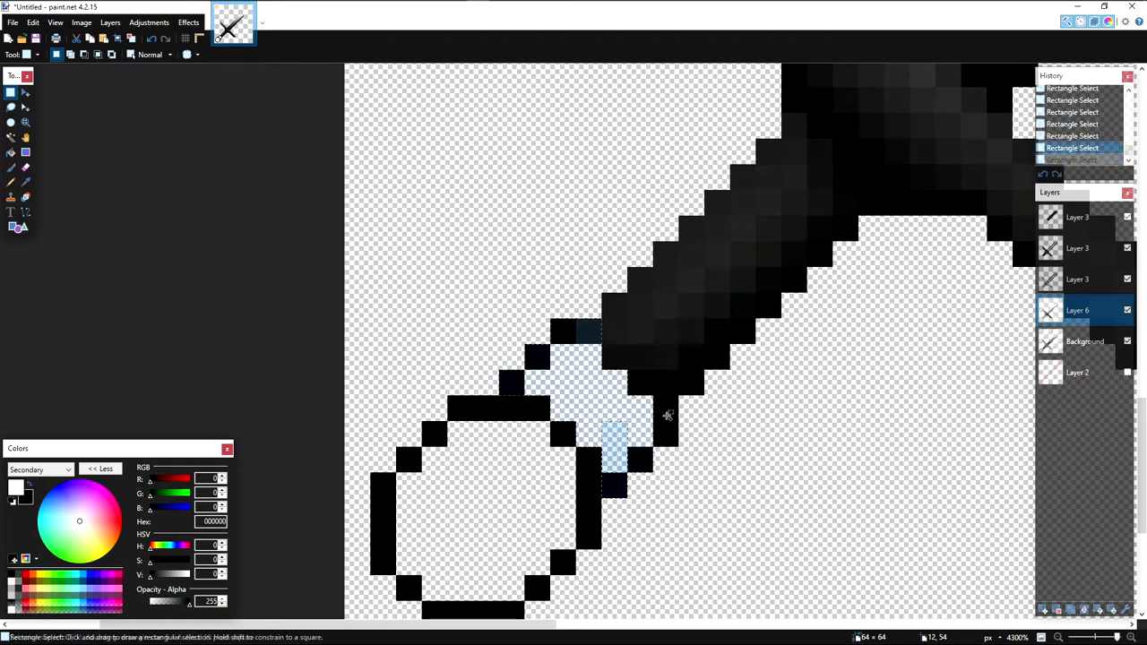
key("ctrl+y")
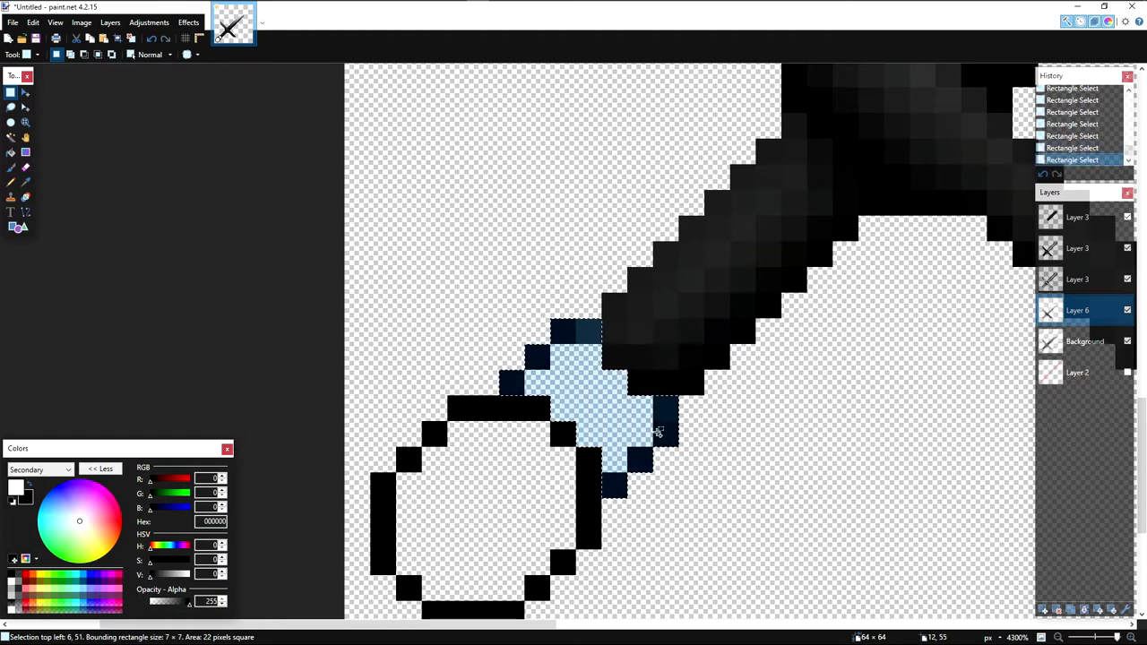
scroll(660, 431, "down", 1)
scroll(657, 433, "up", 1)
Step: Fill the selected collar on the Background layer with a diagonal dark grey gradient, using 191919 as the secondary colour
key("o")
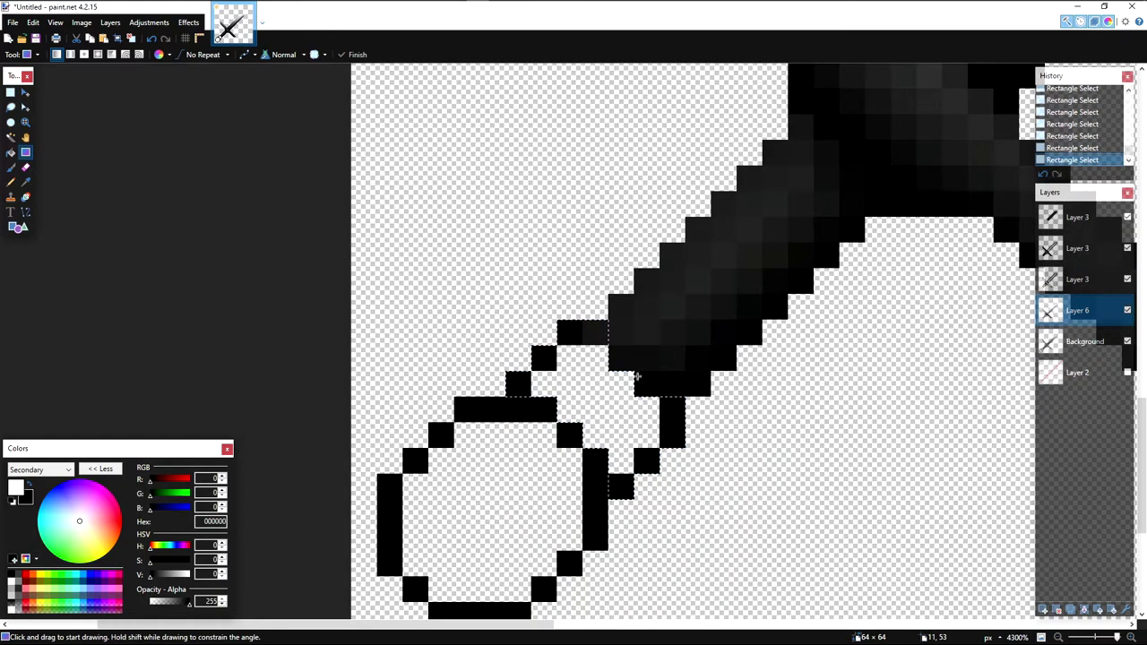
key("ctrl+z")
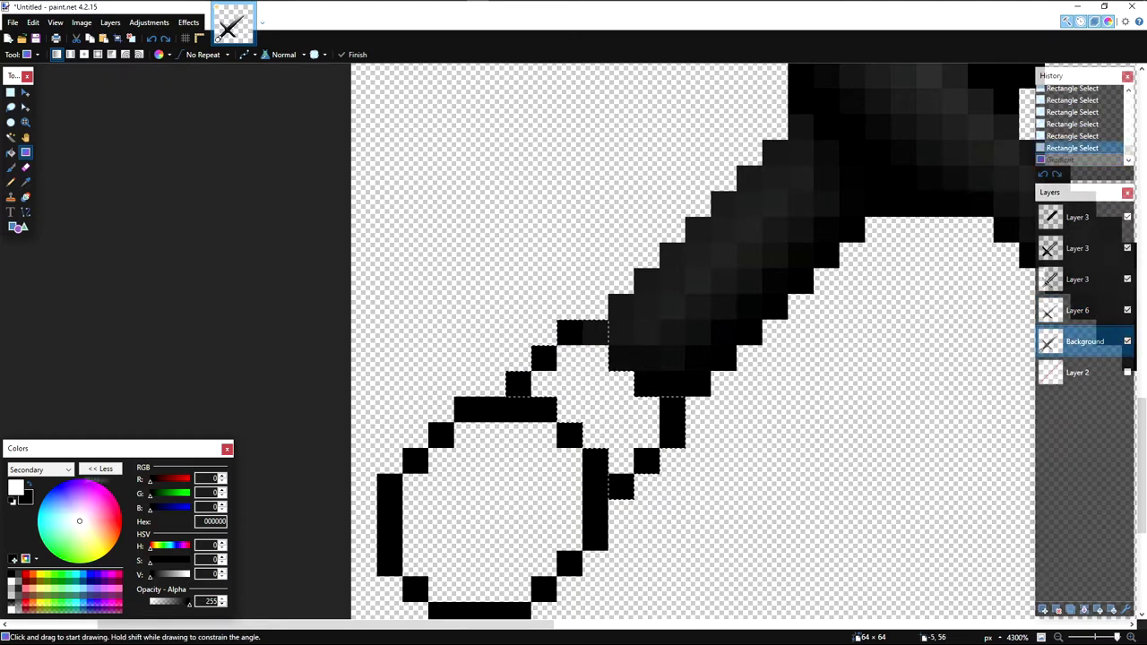
left_click(17, 486)
left_click(18, 574)
left_click(25, 500)
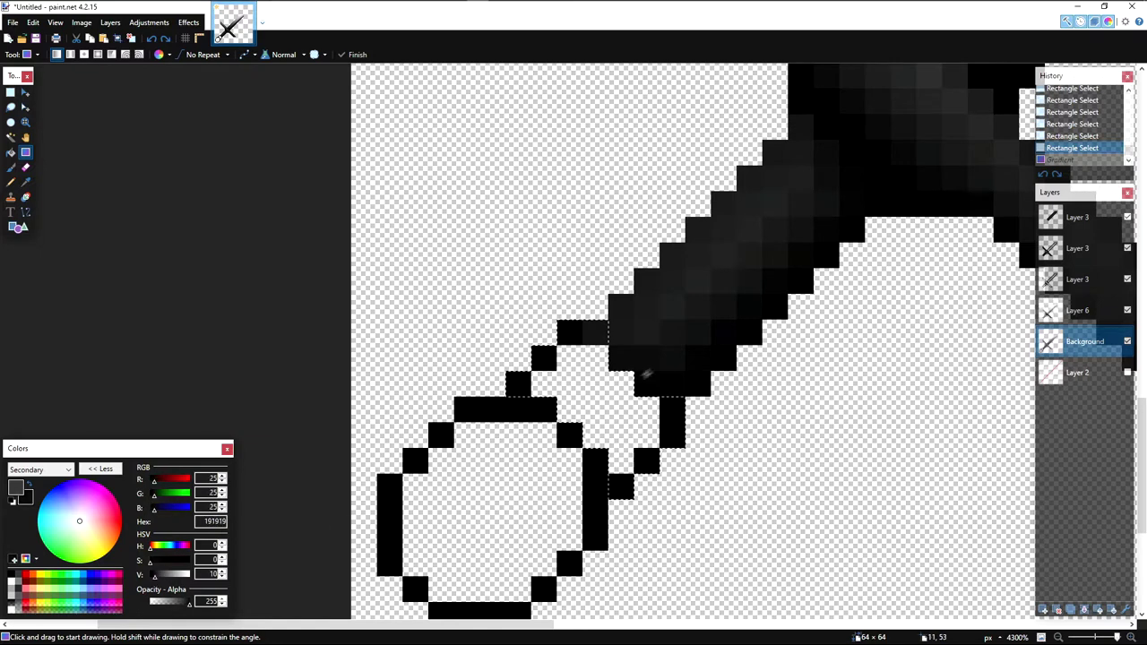
left_click_drag(552, 454, 539, 466)
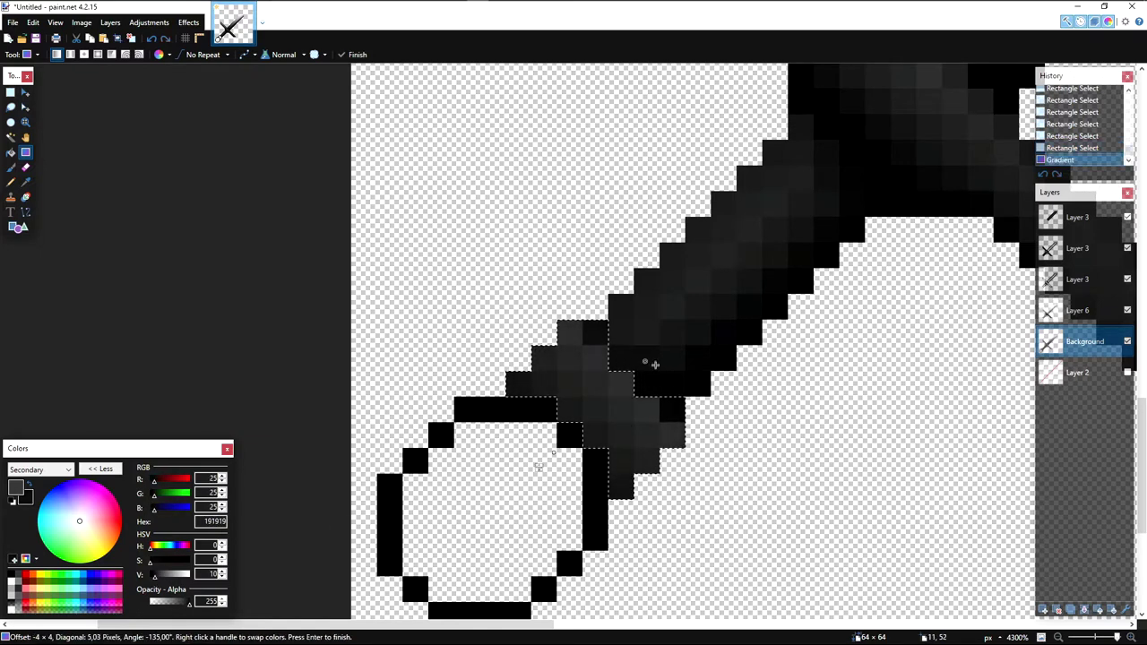
Step: Exclude the two dark corner pixels bordering the grip from the collar selection, and check the collar against the whole sword
key("s")
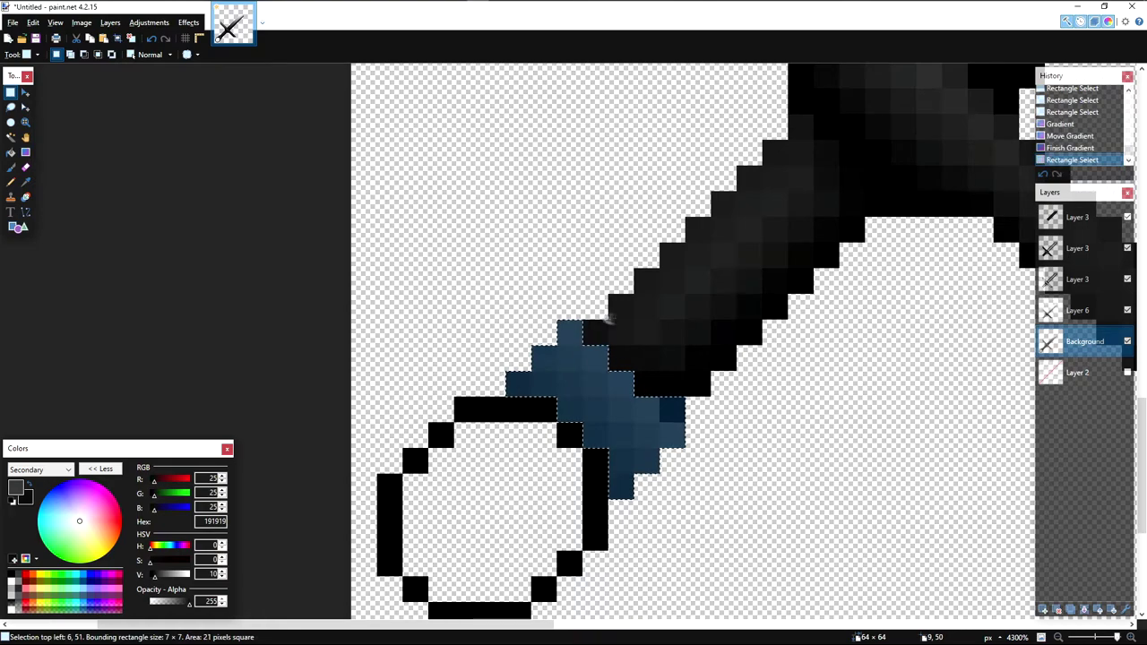
left_click(671, 408)
scroll(671, 409, "down", 6)
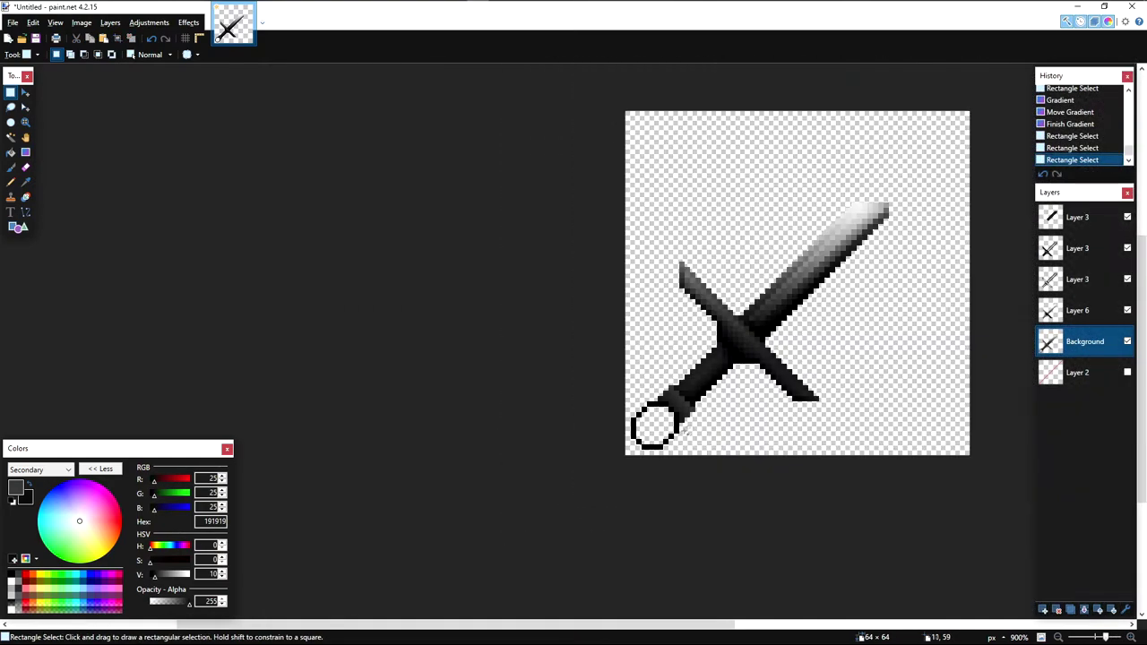
scroll(677, 428, "up", 6)
key("ctrl+z")
Step: Try a repeated Outline Selection on the collar in the Layer 3 directly above Layer 6, and undo it
left_click(1077, 311)
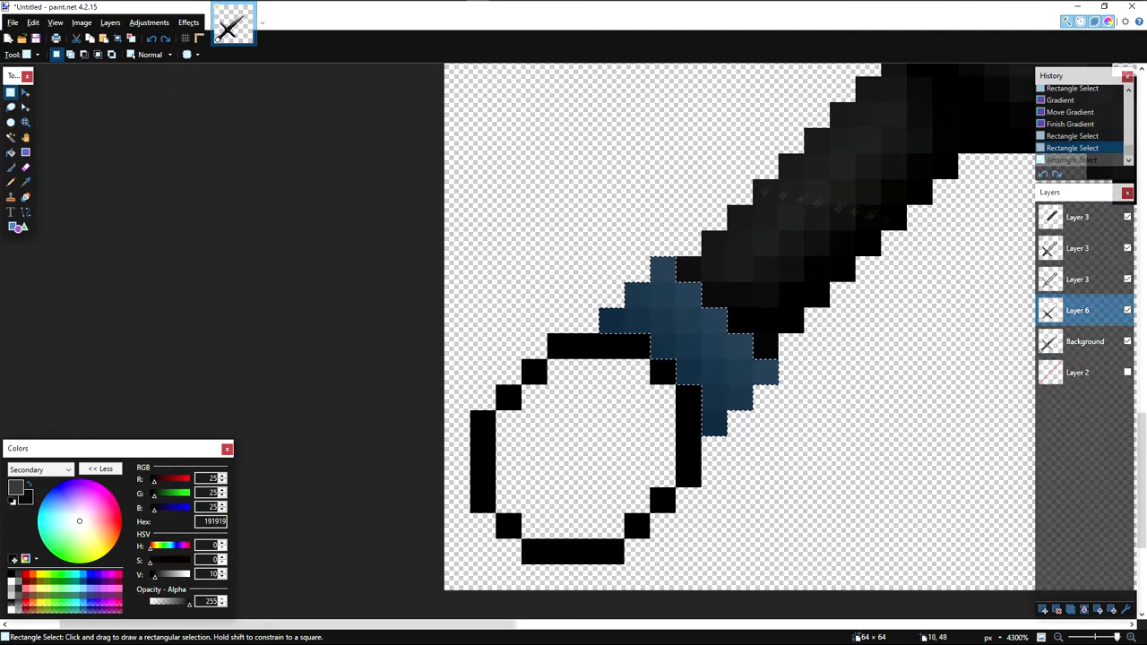
left_click(1078, 279)
left_click(188, 22)
left_click(209, 38)
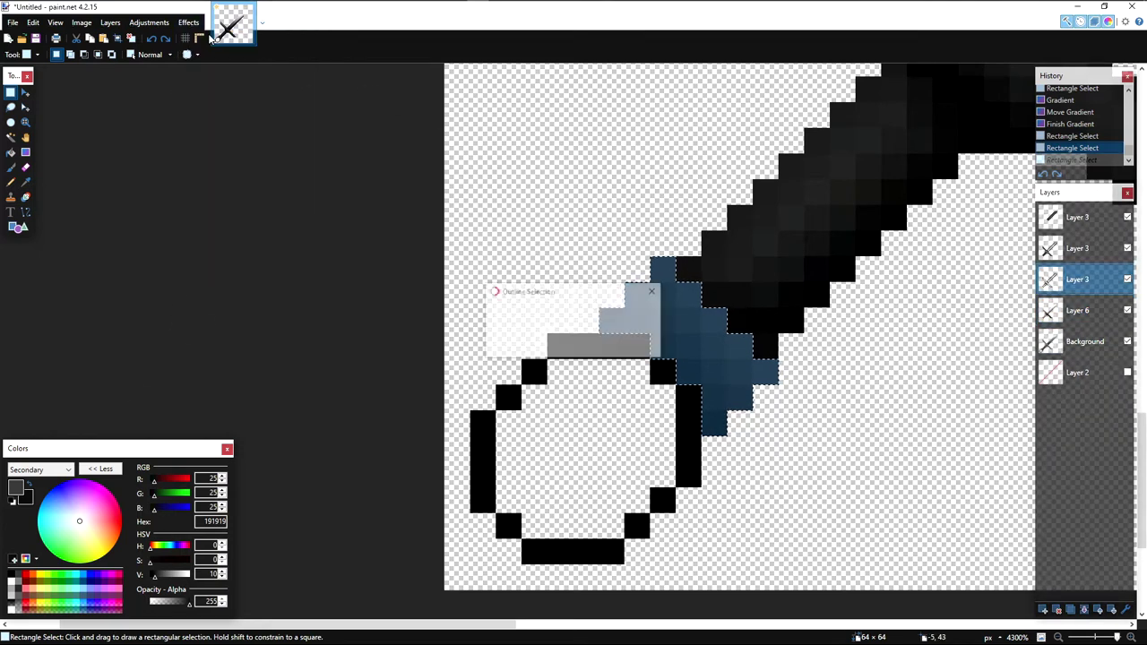
left_click(654, 235)
key("ctrl+z")
key("ctrl+z")
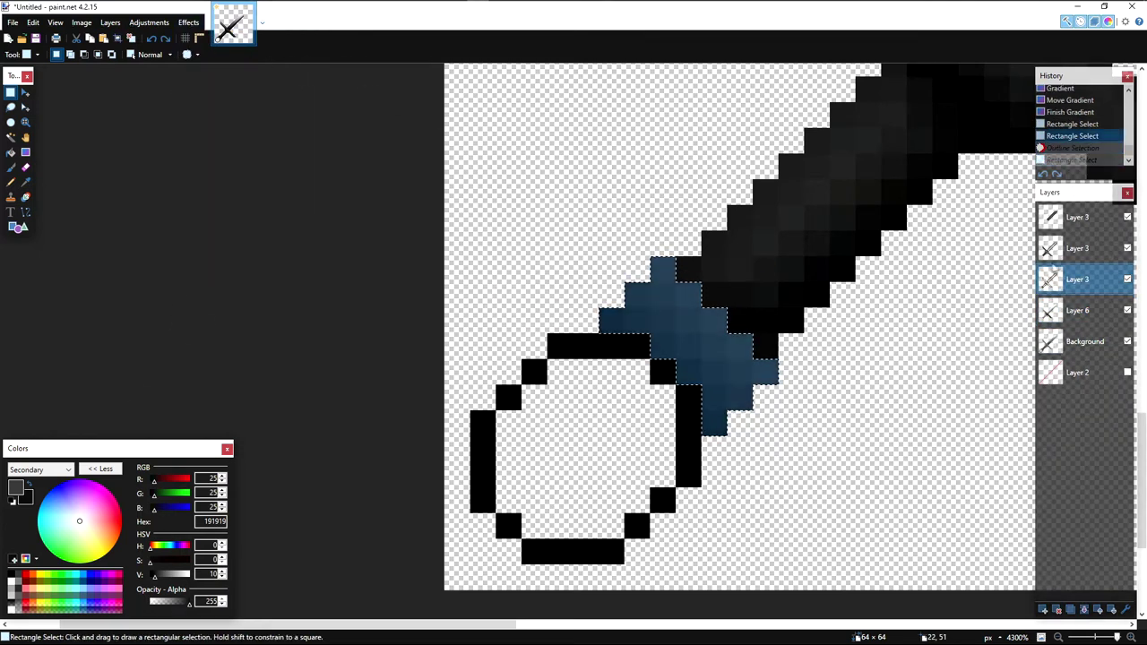
Step: Apply Outline Selection to the collar on the second Layer 3, and a black, anti-aliased 1-pixel outline on the Layer 3 below
left_click(1077, 248)
left_click(213, 42)
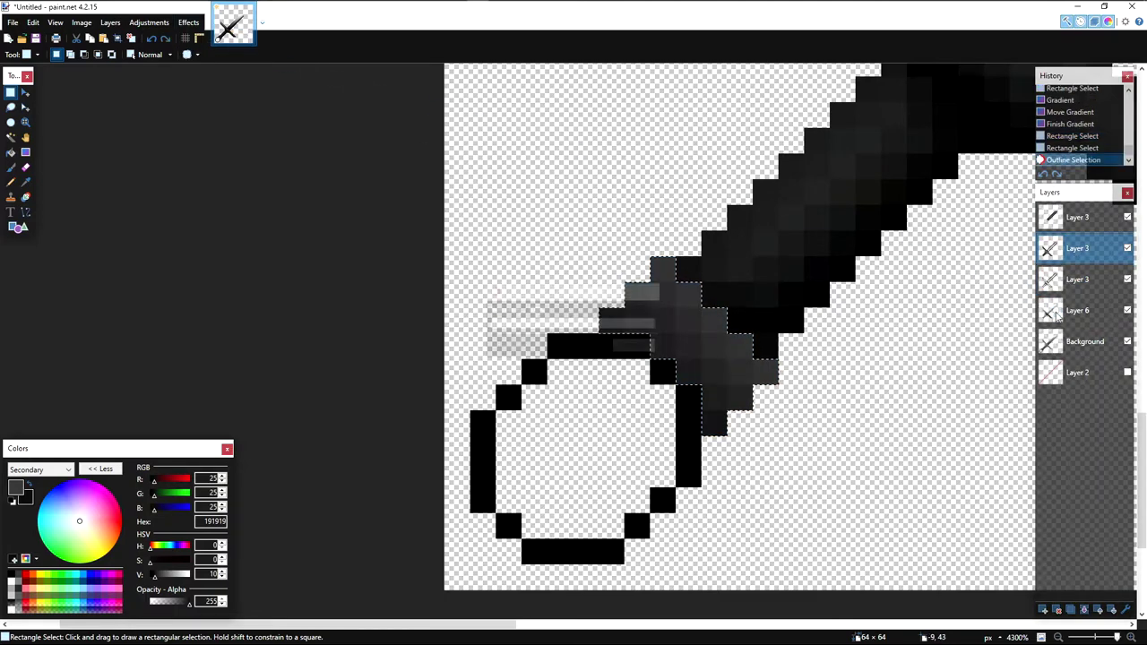
left_click(1078, 278)
left_click(190, 23)
mouse_move(281, 188)
left_click(409, 228)
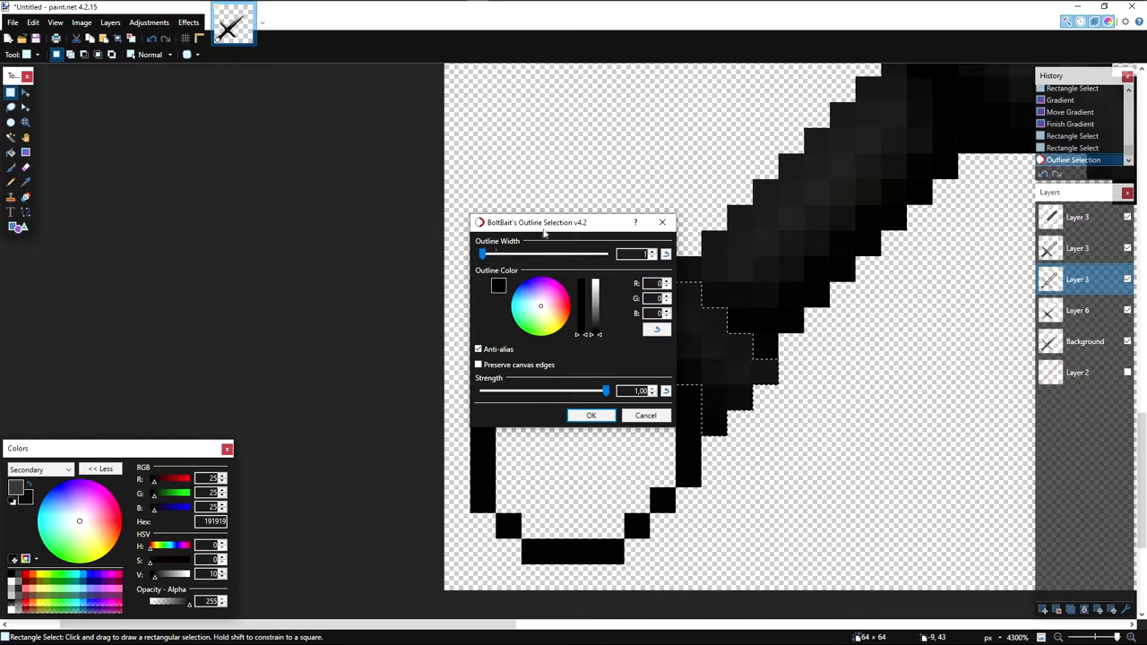
left_click_drag(544, 231, 280, 181)
left_click(328, 367)
Step: Clear the selection and examine the outlined collar against the whole sword
left_click(733, 291)
scroll(733, 293, "down", 5)
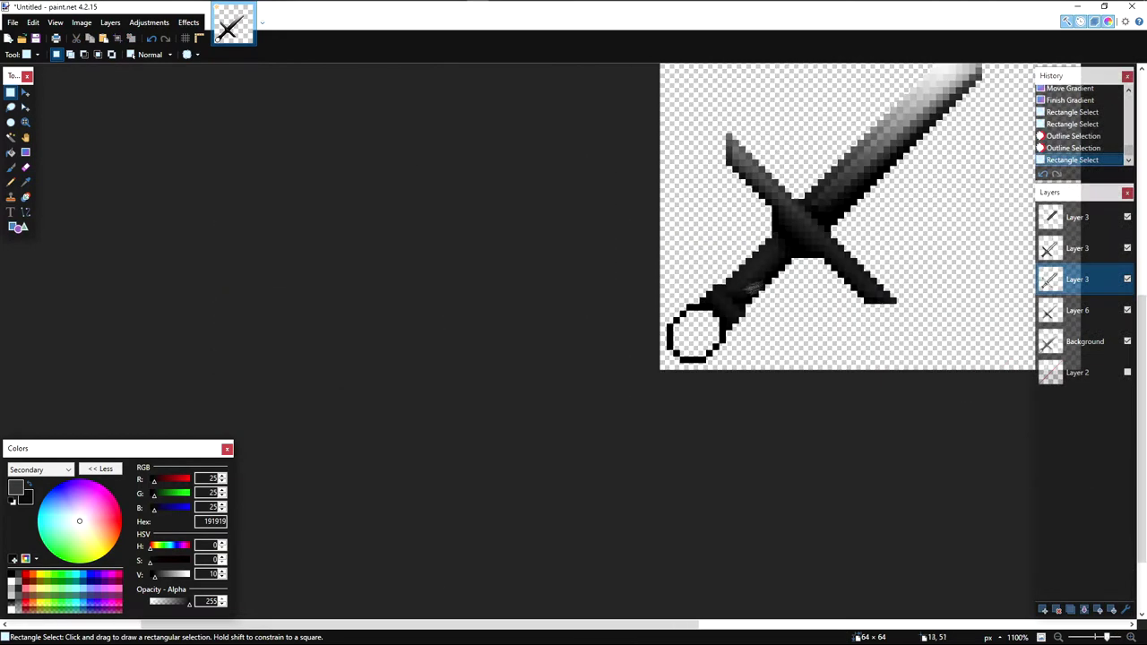
scroll(647, 410, "down", 5)
scroll(647, 410, "up", 7)
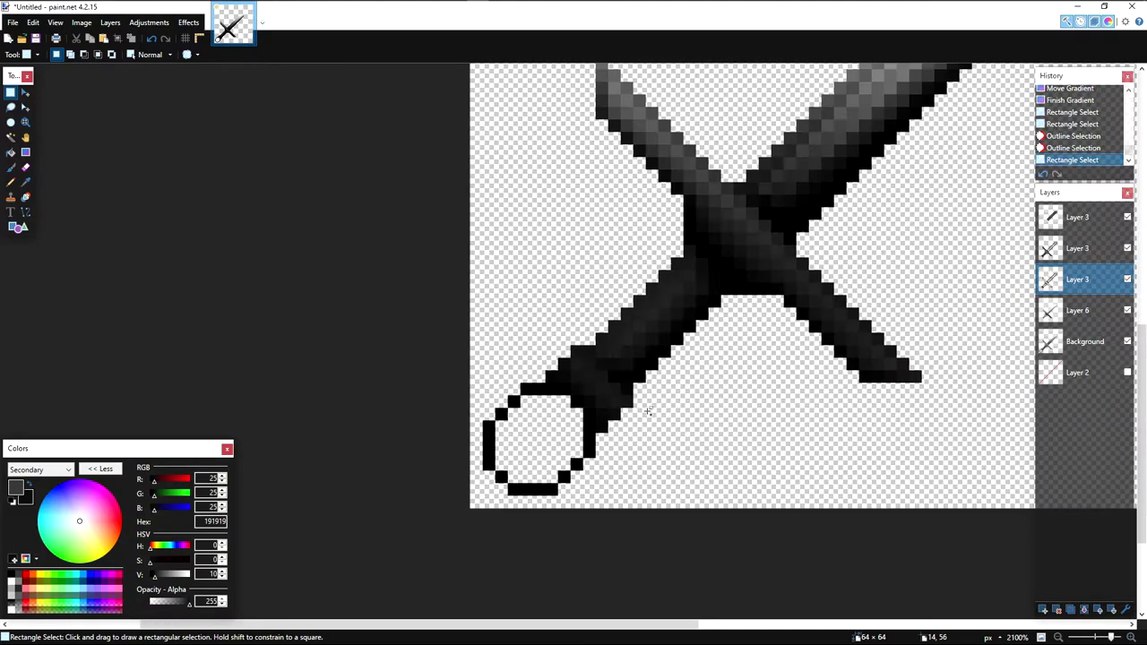
Step: Restore the collar selection and darken the collar's lower side on Layer 6 with a soft black 25-pixel brush, discarding a white trial dab
left_click(1076, 313)
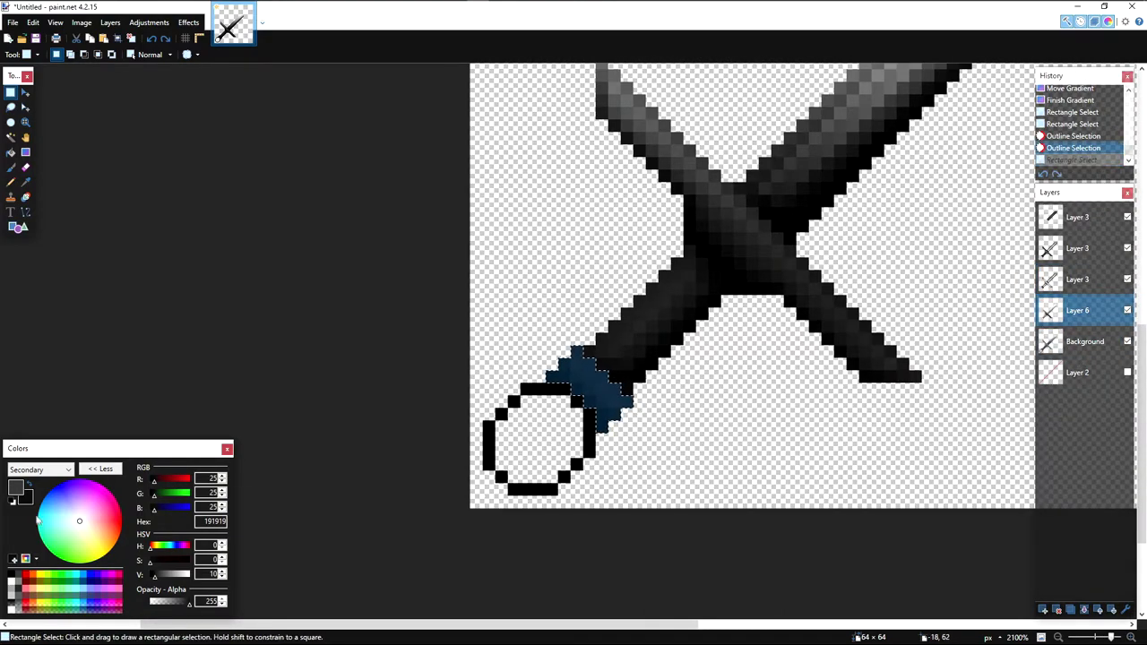
left_click(12, 574)
left_click(16, 486)
left_click(11, 581)
key("b")
scroll(605, 308, "up", 1)
left_click(616, 213)
key("ctrl+z")
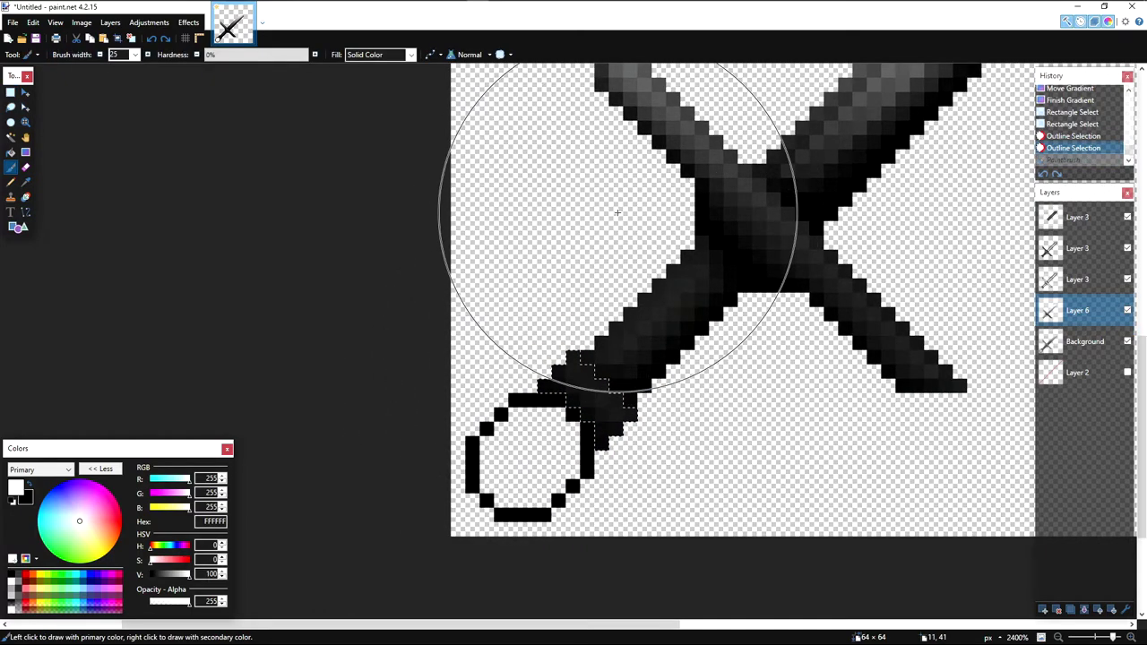
key("x")
left_click_drag(486, 587, 632, 571)
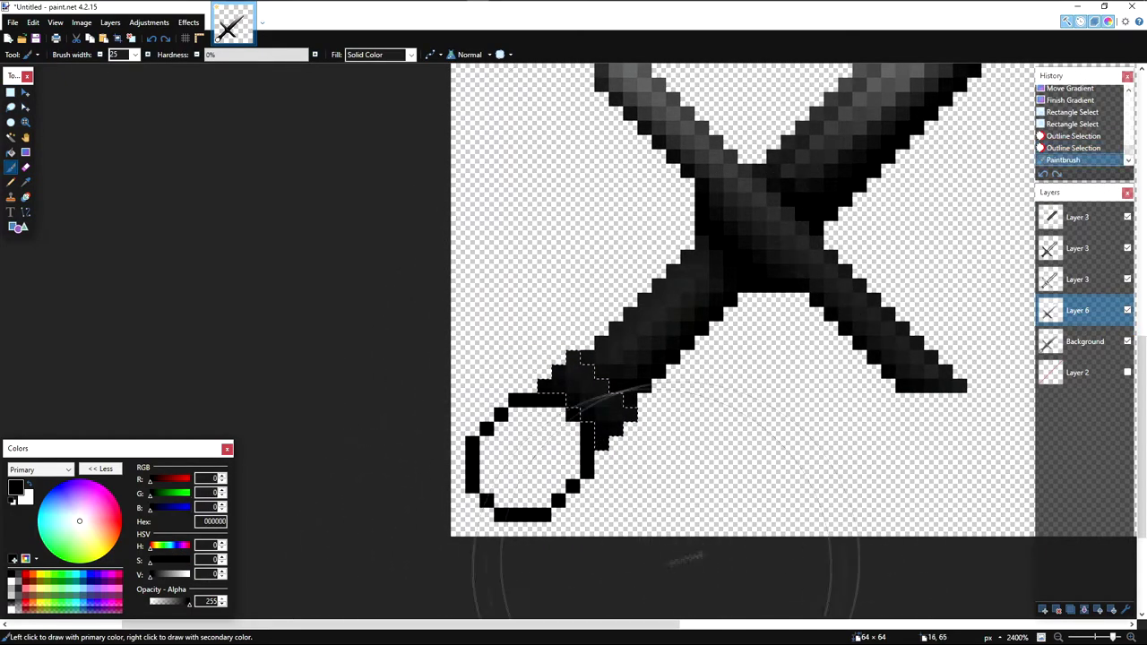
Step: Clear the collar selection and examine the darkened collar against the whole sword
key("s")
left_click(722, 546)
scroll(724, 546, "down", 7)
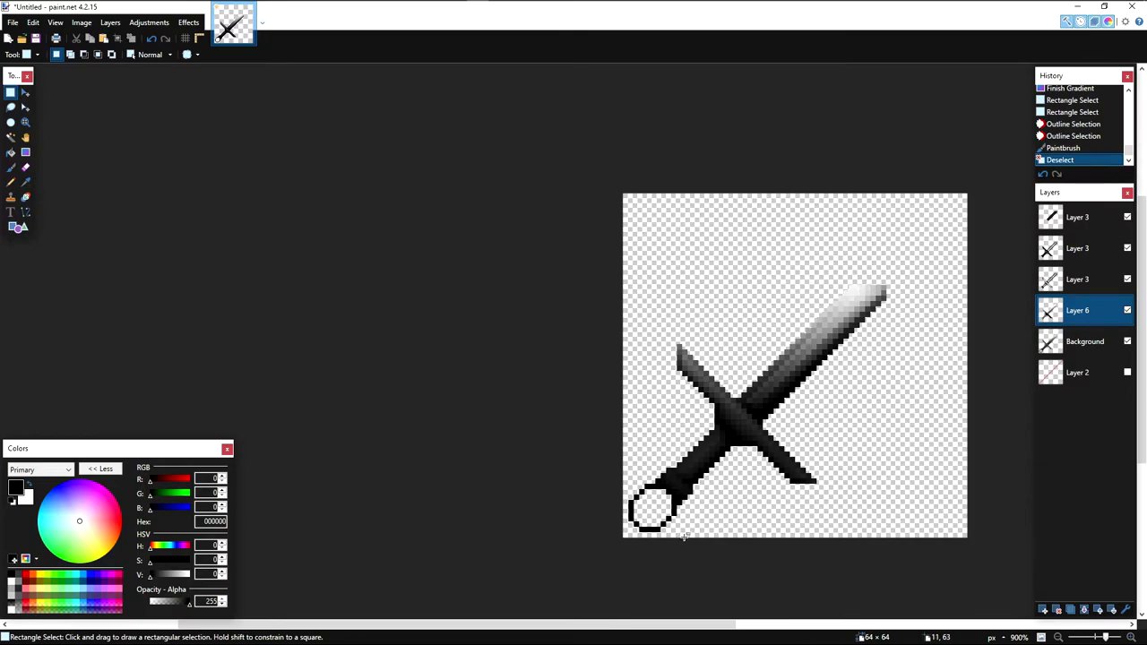
scroll(684, 535, "up", 2)
scroll(699, 411, "down", 6)
scroll(699, 411, "up", 7)
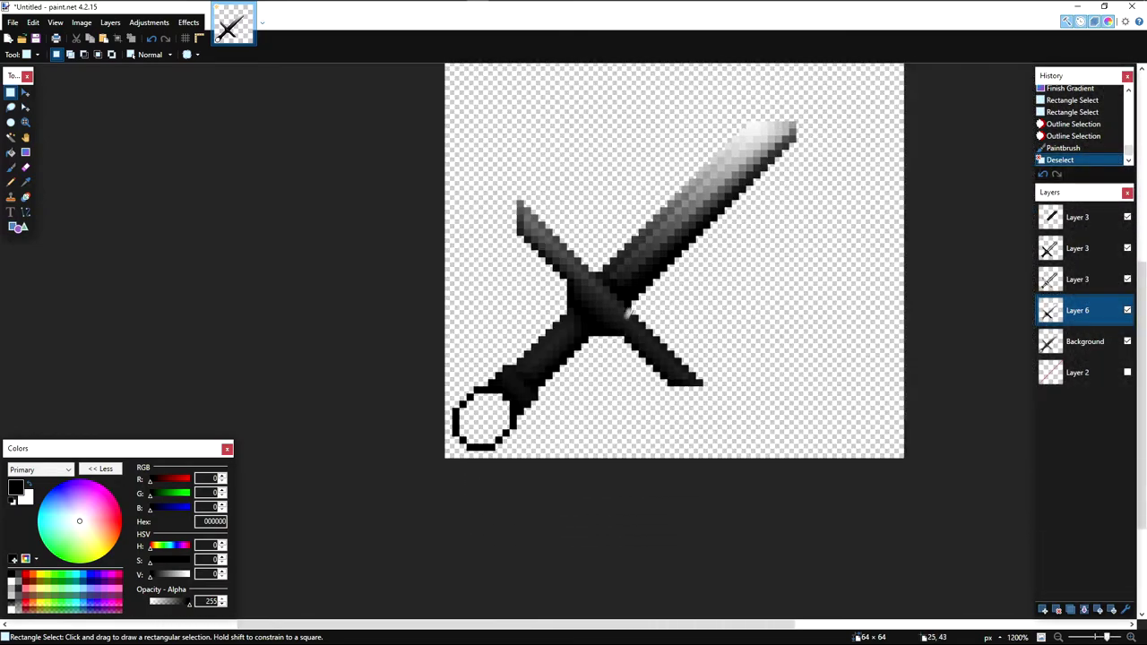
left_click_drag(630, 307, 567, 416)
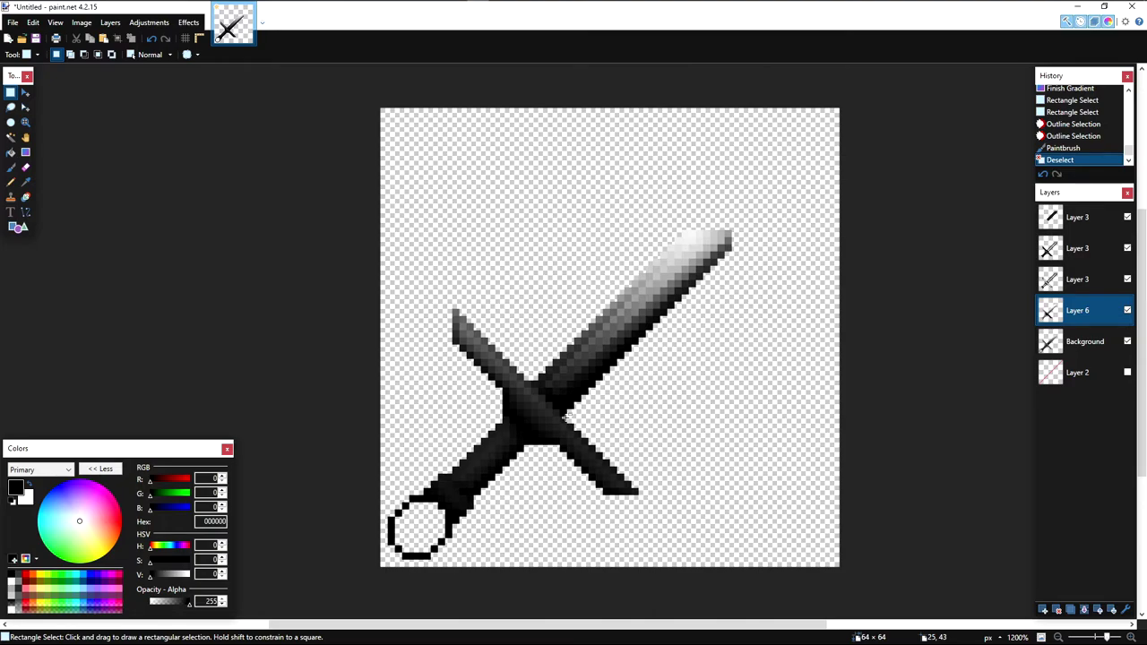
Step: Enclose the round pommel and its outline with combined rectangular selections
scroll(566, 417, "up", 4)
left_click_drag(522, 455, 809, 197)
left_click_drag(583, 356, 631, 323)
left_click_drag(615, 311, 509, 464)
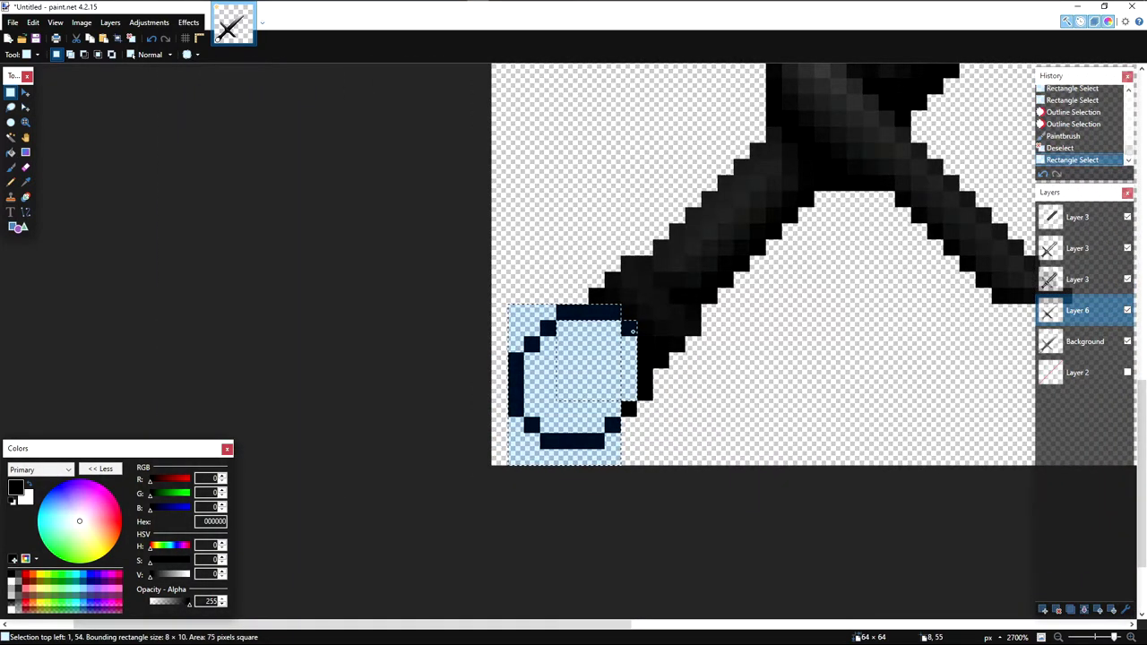
Step: Trim the pommel selection to its round outline by removing the transparent surroundings with the Magic Wand on the Background layer
key("s")
key("s")
key("s")
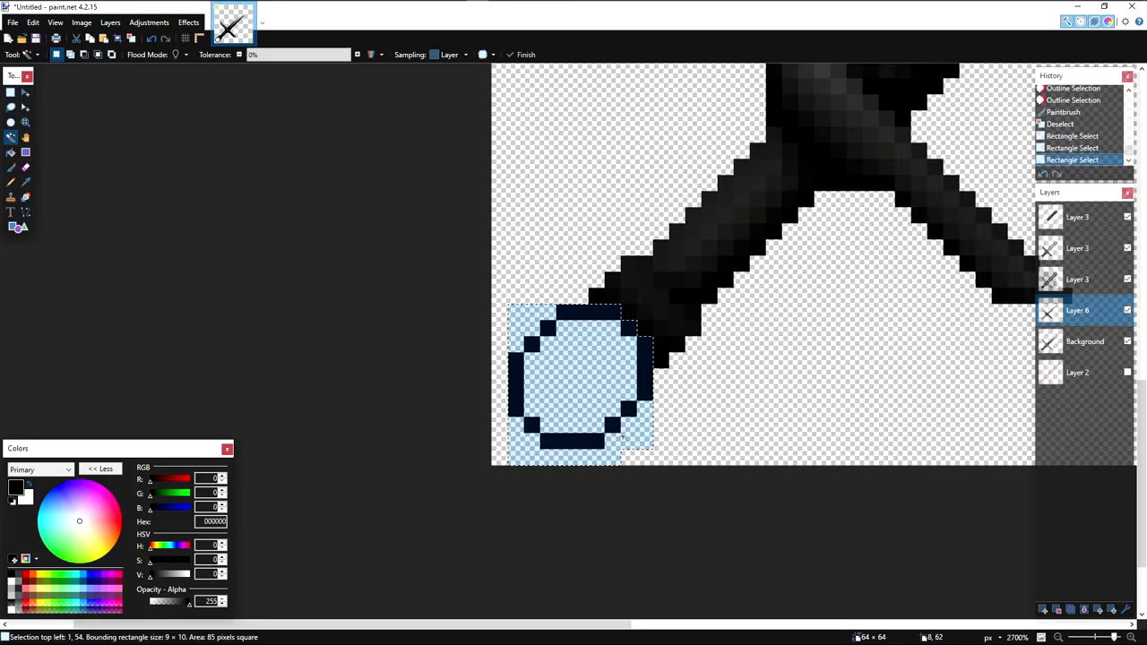
key("ctrl+z")
left_click(1074, 342)
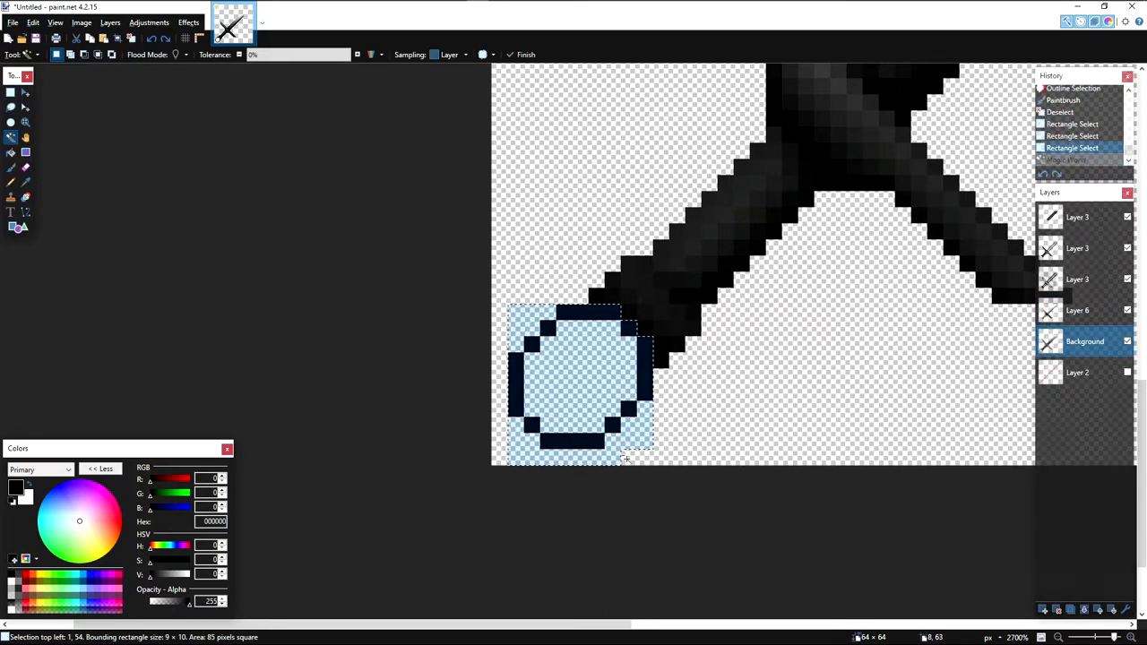
left_click(629, 441, "alt")
left_click_drag(660, 425, 628, 440)
Step: Fill the selected pommel on the Background layer with a diagonal gradient between white and dark grey 404040, undoing the attempt on Layer 6
left_click(1070, 313)
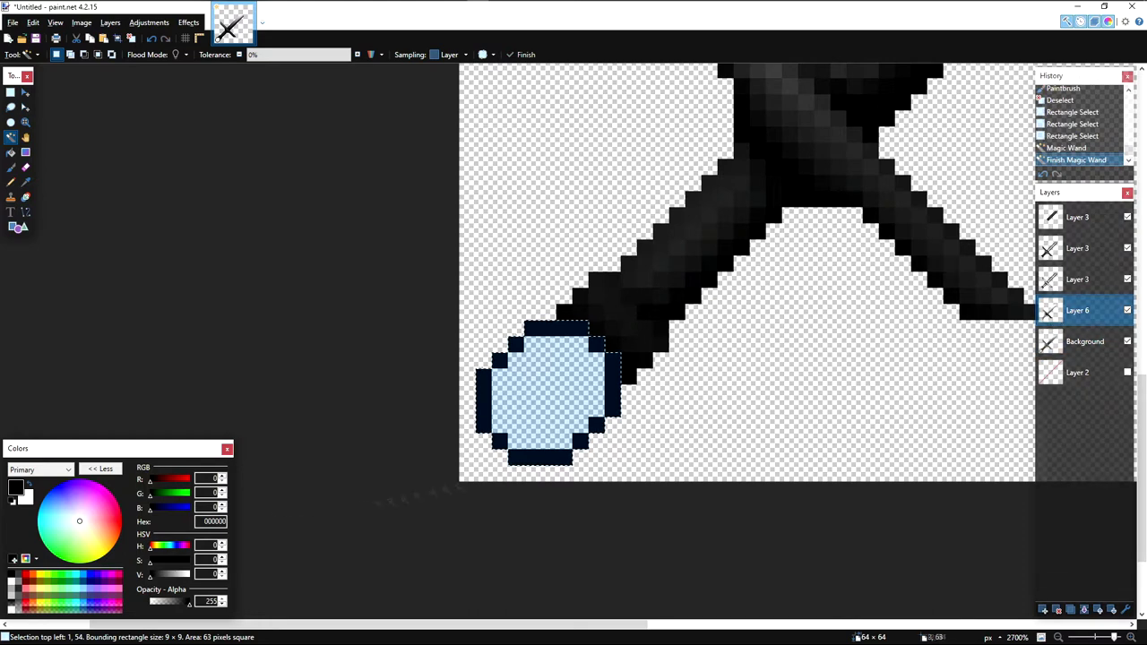
left_click(27, 501)
left_click(17, 578)
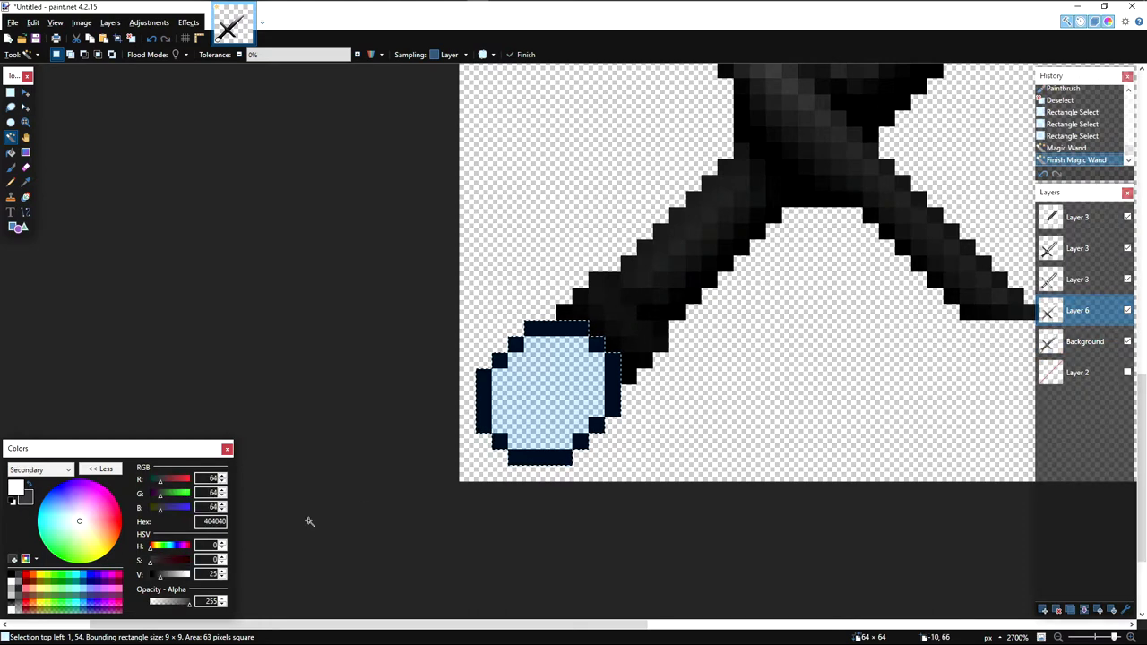
key("g")
left_click_drag(496, 445, 494, 445)
key("ctrl+z")
left_click(1086, 332)
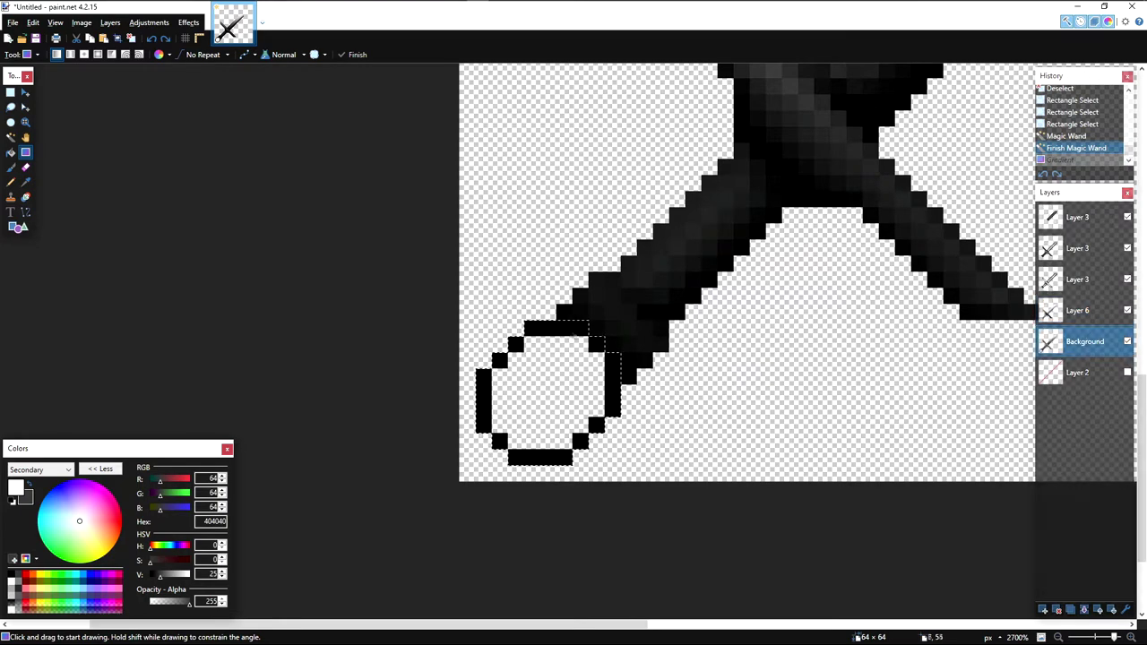
left_click_drag(492, 450, 491, 450)
Step: Apply a black, anti-aliased 1-pixel Outline Selection at strength 1.00 to the pommel on the Layer 3 directly above Layer 6
left_click(1086, 310)
scroll(512, 502, "down", 4)
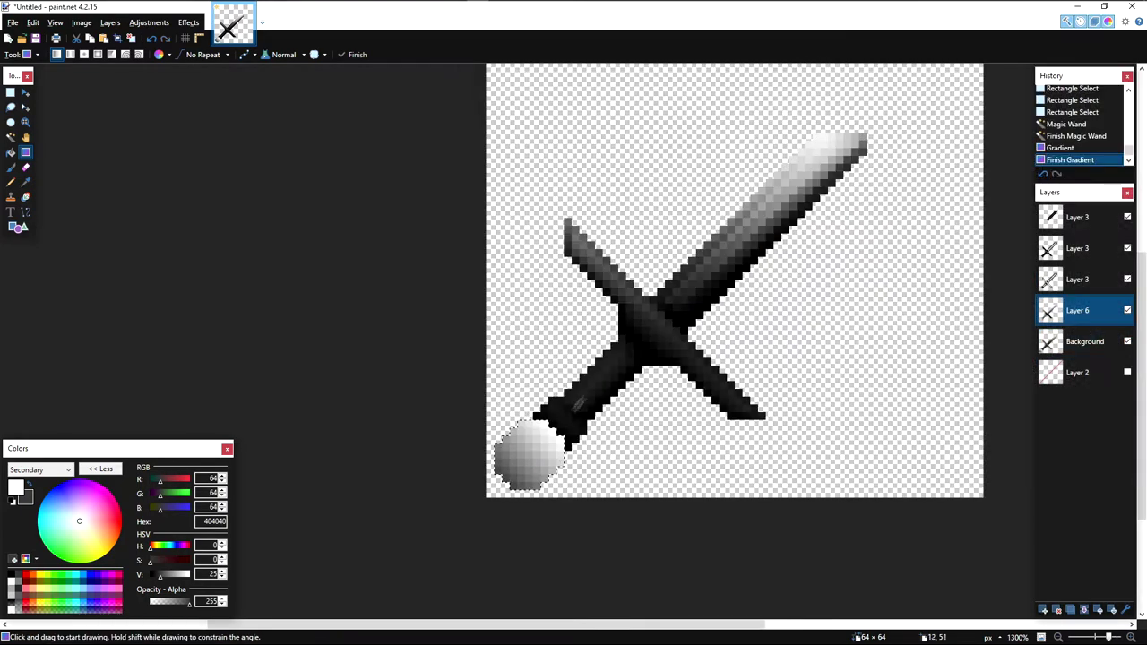
scroll(546, 465, "up", 2)
scroll(851, 318, "down", 2)
scroll(856, 311, "up", 4)
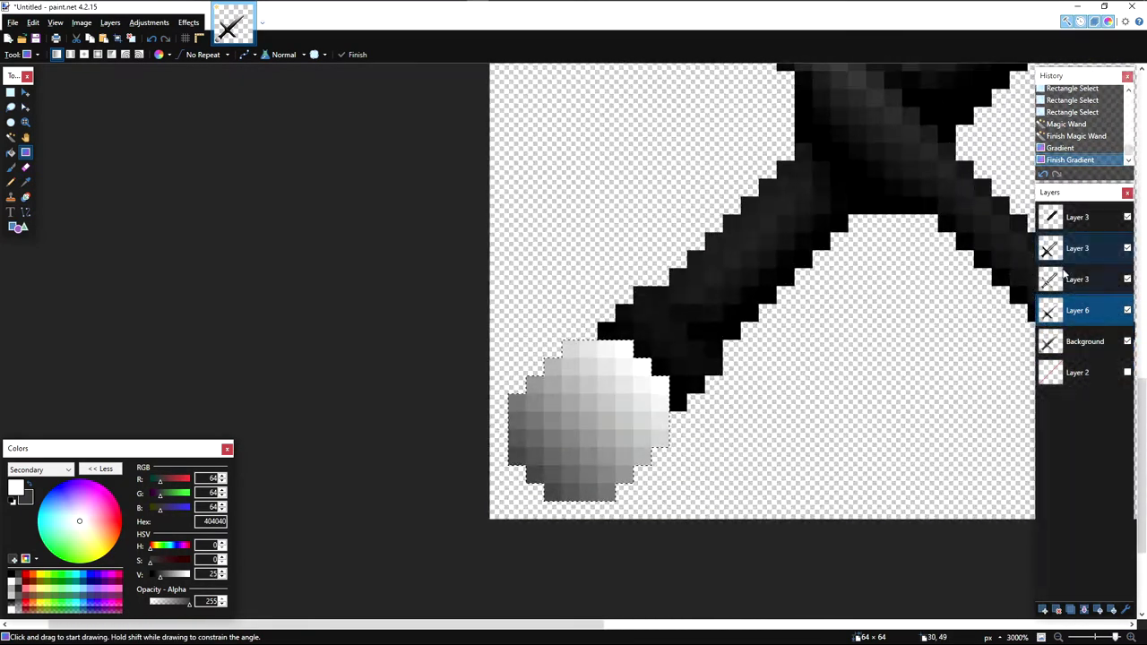
key("alt+Page_Up")
left_click(188, 22)
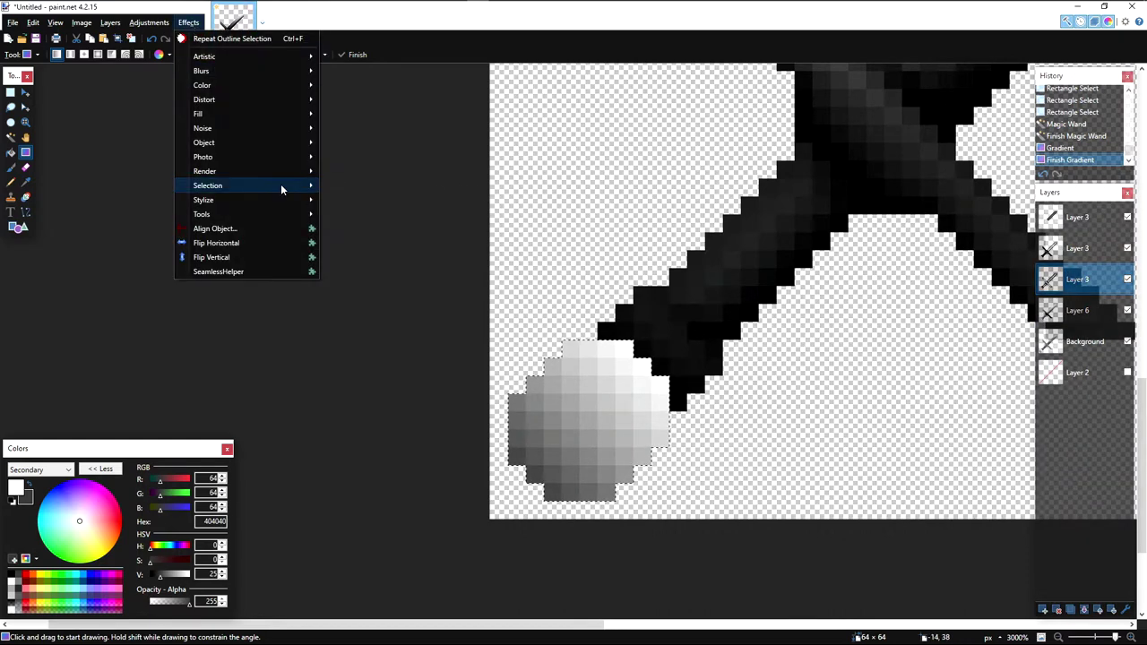
left_click(371, 243)
left_click_drag(609, 218, 854, 205)
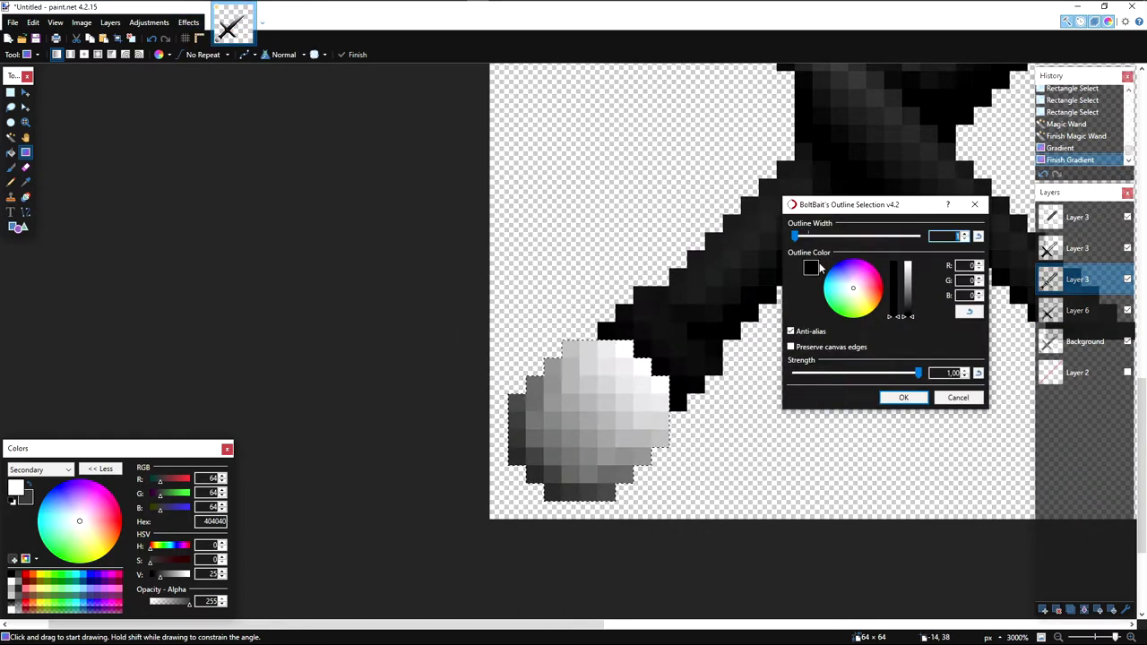
left_click(885, 398)
Step: Add a black 1-pixel Outline Selection without anti-aliasing to the pommel on the next Layer 3 up
key("alt+Page_Up")
left_click(188, 22)
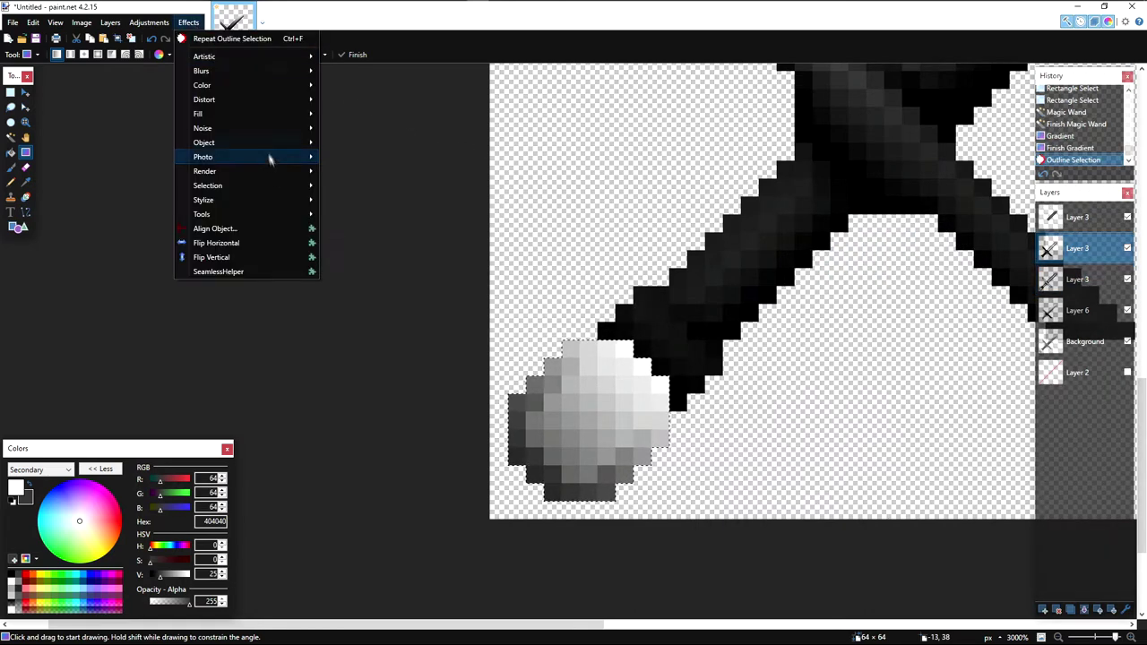
mouse_move(273, 185)
left_click(380, 244)
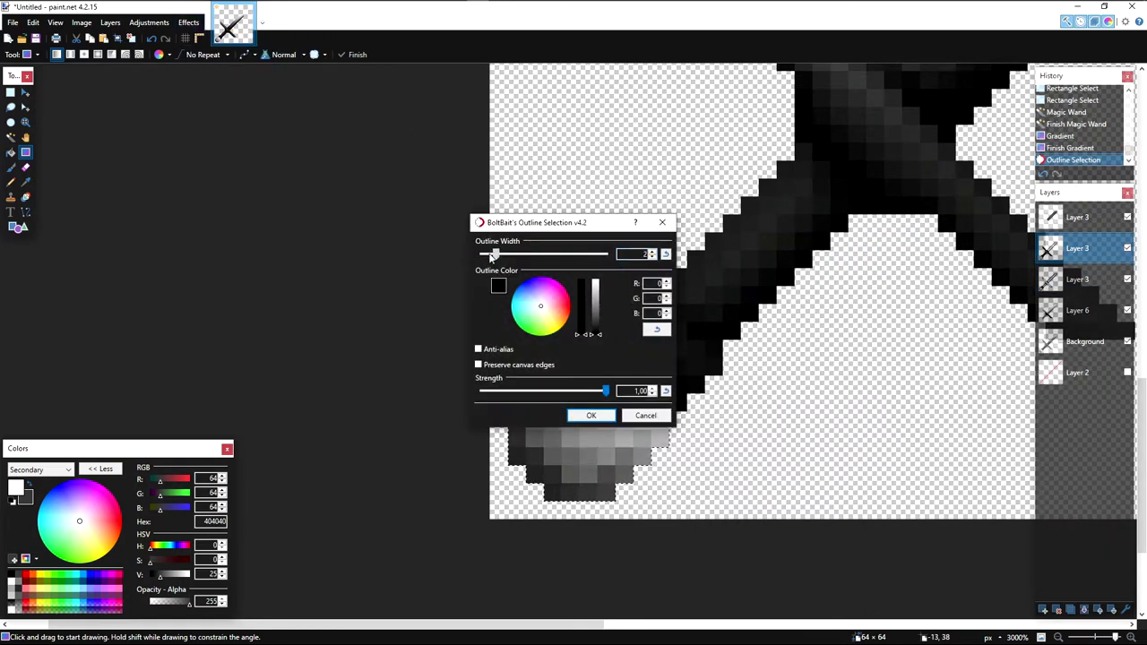
left_click_drag(537, 222, 864, 202)
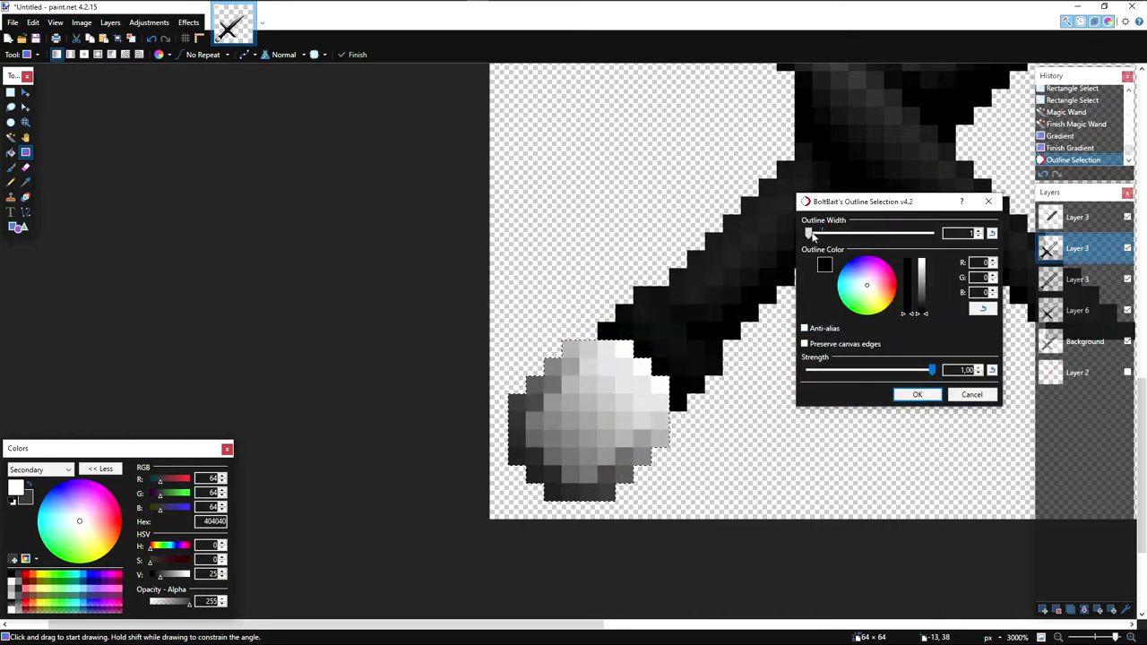
left_click(916, 393)
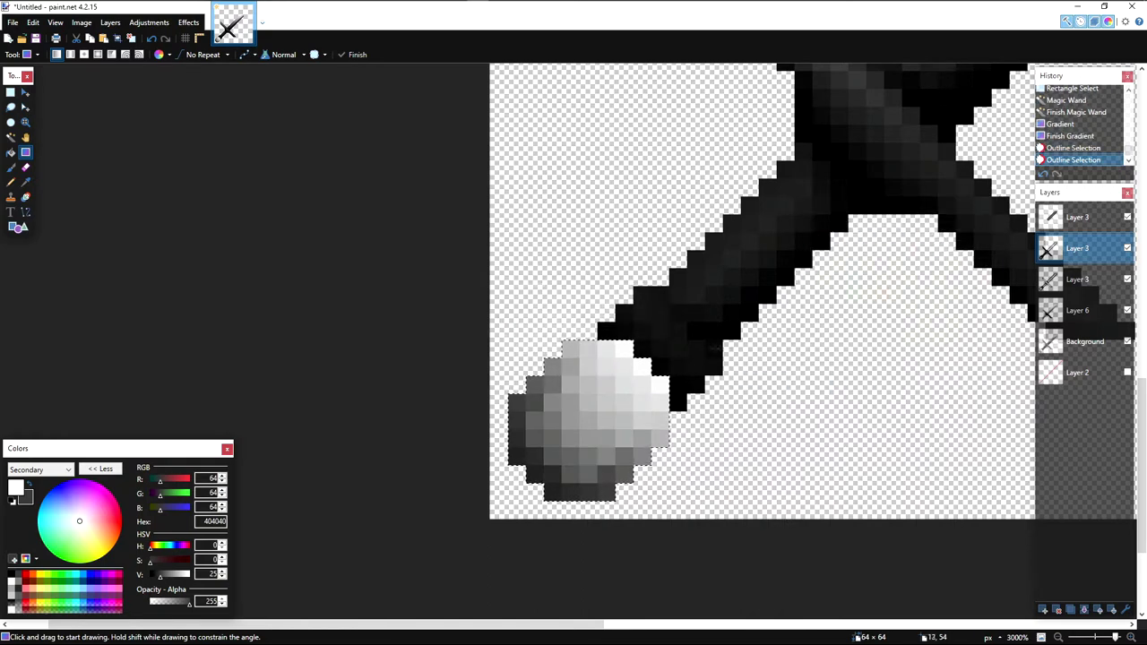
Step: On Layer 6, brush soft white over the top of the pommel with a 25-pixel brush at 0% hardness
left_click(1090, 338)
left_click(1090, 321)
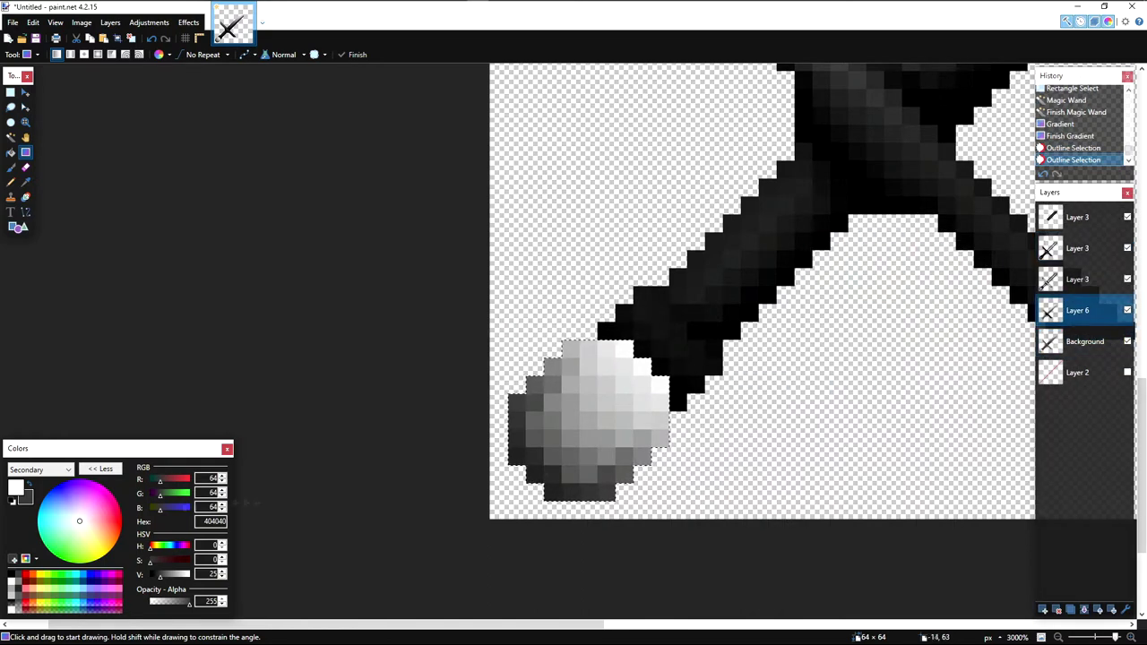
left_click(11, 575)
left_click(17, 489)
key("b")
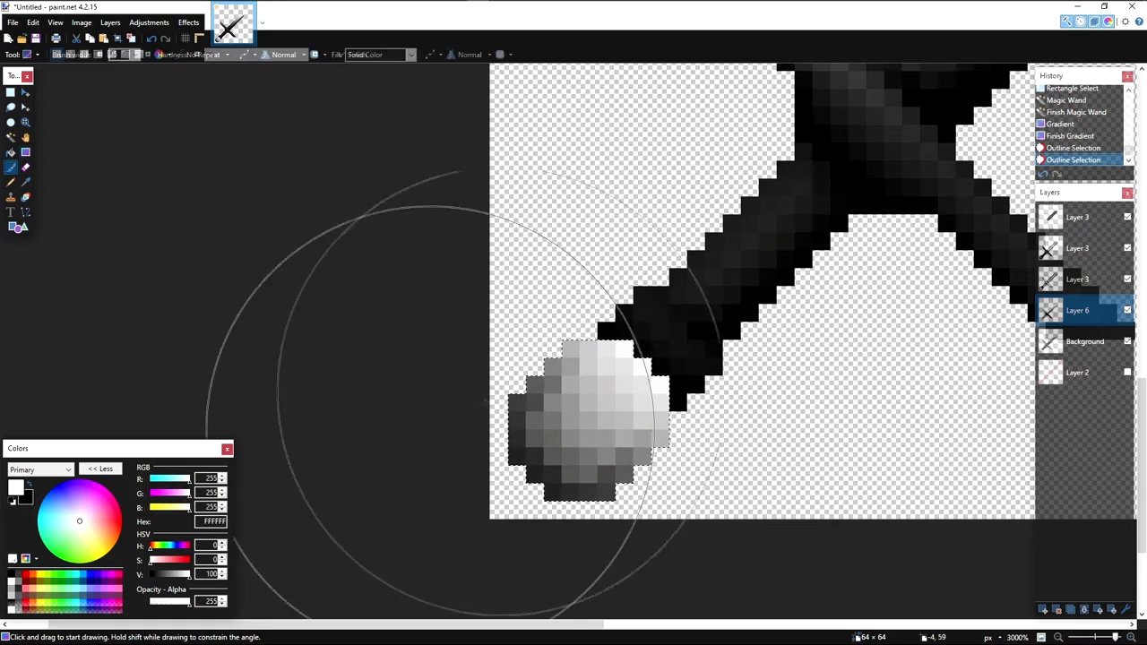
left_click(593, 195)
Step: Darken the pommel's underside on Layer 6 with a soft black 25-pixel brush stroke, undoing the first stroke and repainting it
key("x")
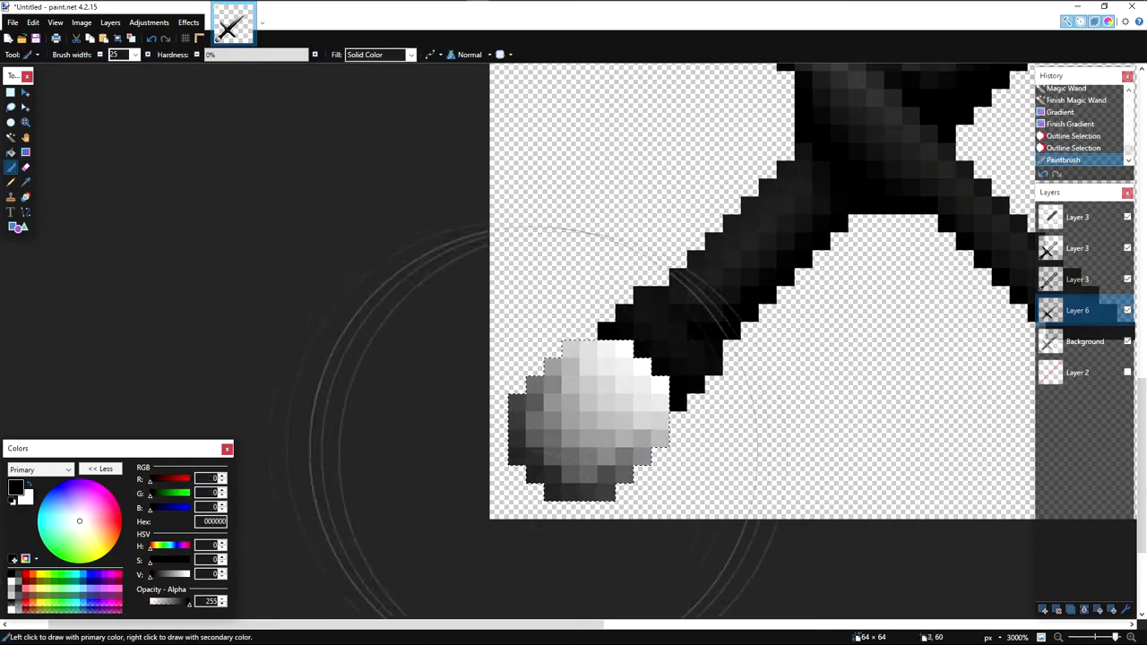
left_click_drag(617, 643, 421, 620)
scroll(830, 523, "down", 1)
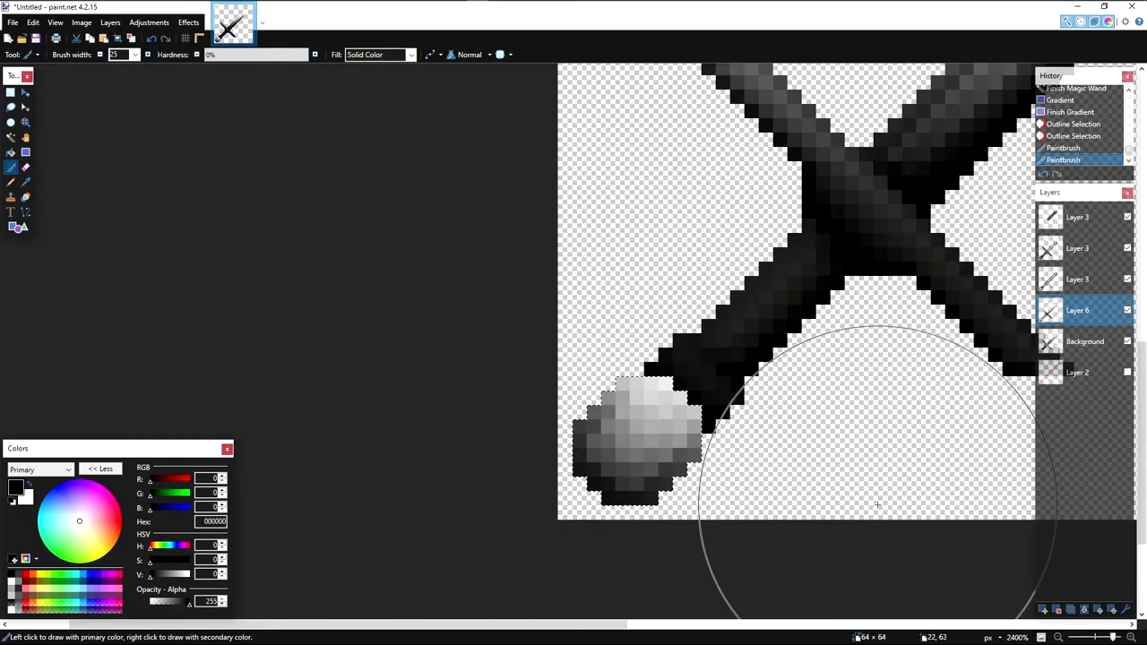
key("ctrl+z")
left_click_drag(735, 620, 519, 638)
scroll(754, 534, "down", 4)
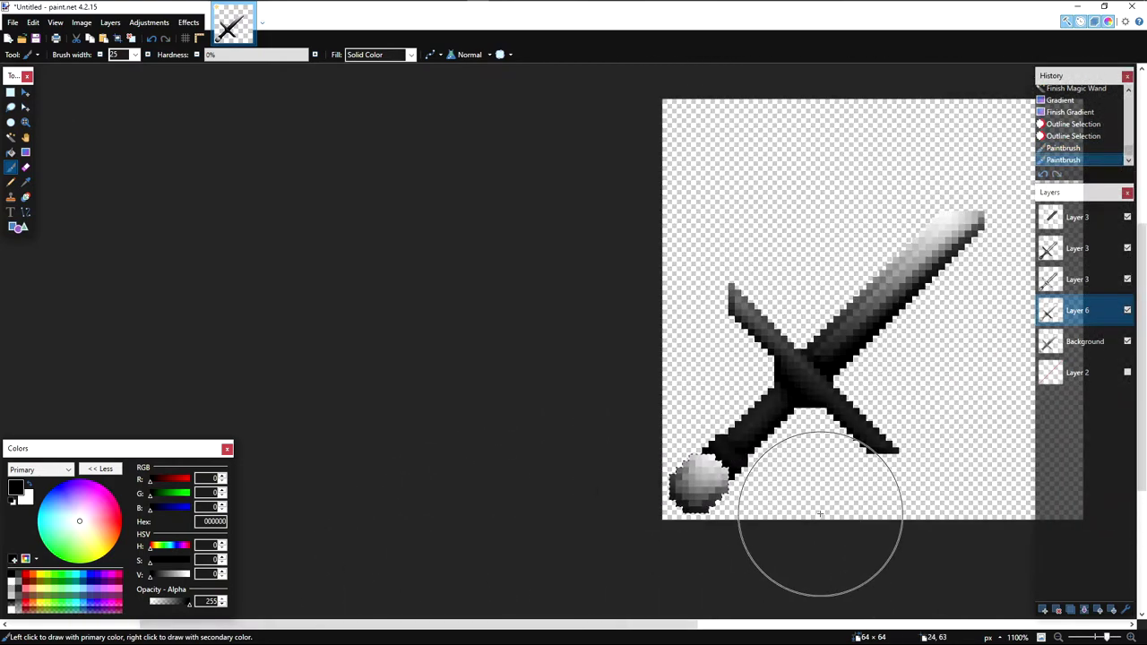
scroll(822, 514, "up", 4)
Step: Shade the pommel's lower left on the Background layer with a diagonal gradient between black and fully transparent white, and clear the selection
left_click(1079, 341)
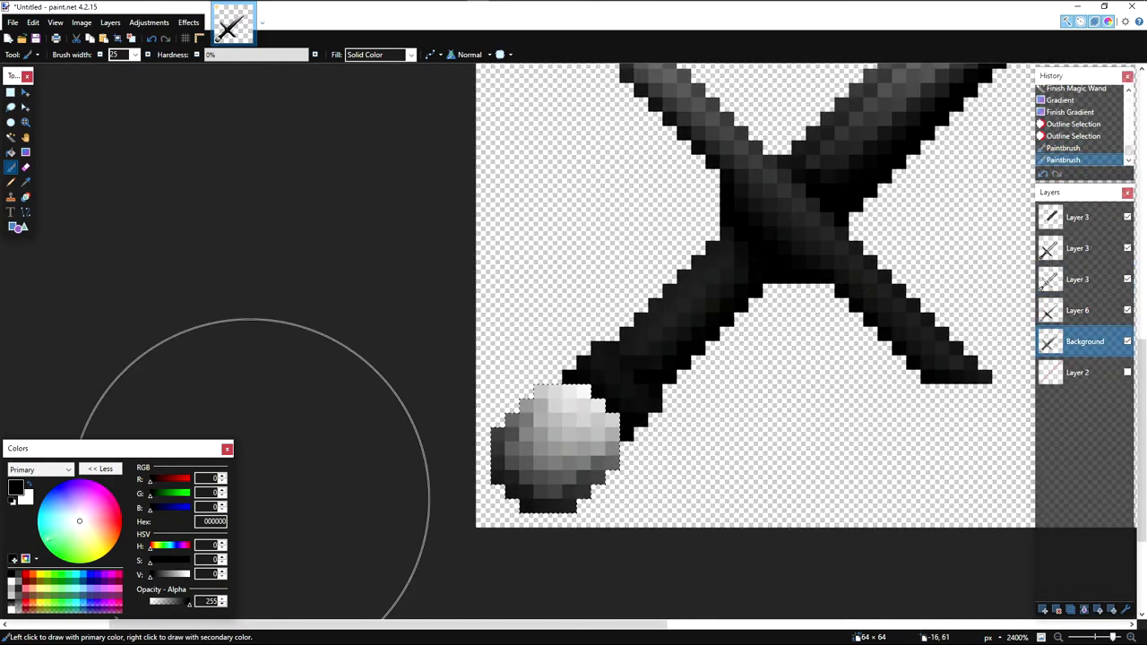
left_click(28, 483)
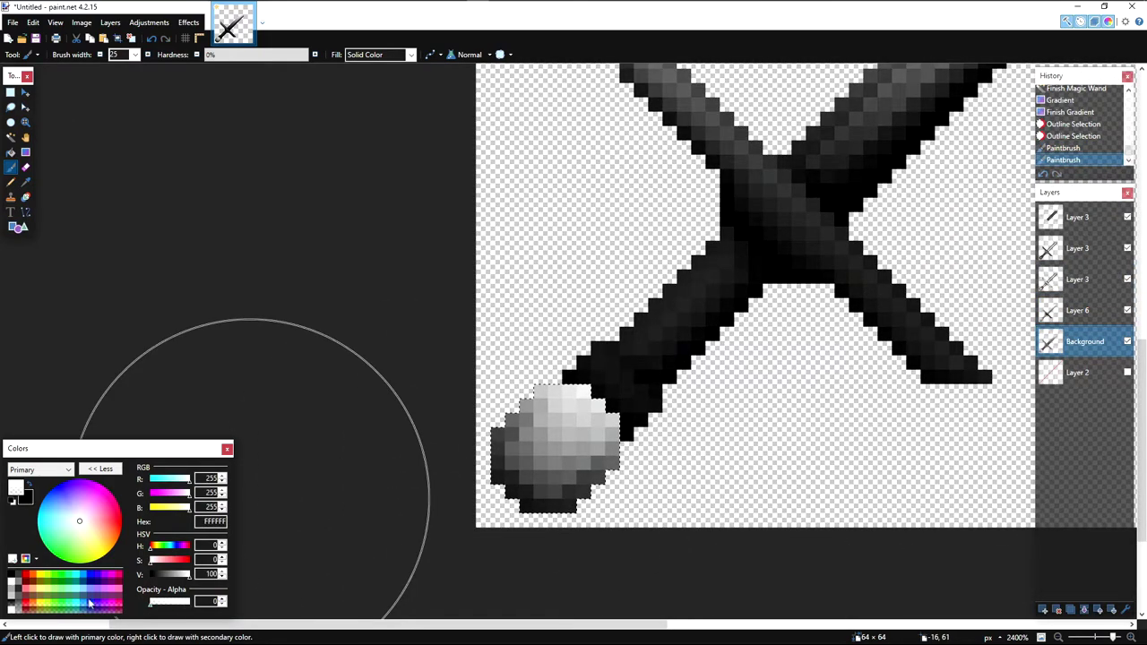
key("o")
left_click_drag(491, 518, 433, 574)
key("s")
left_click(439, 574)
scroll(608, 452, "down", 9)
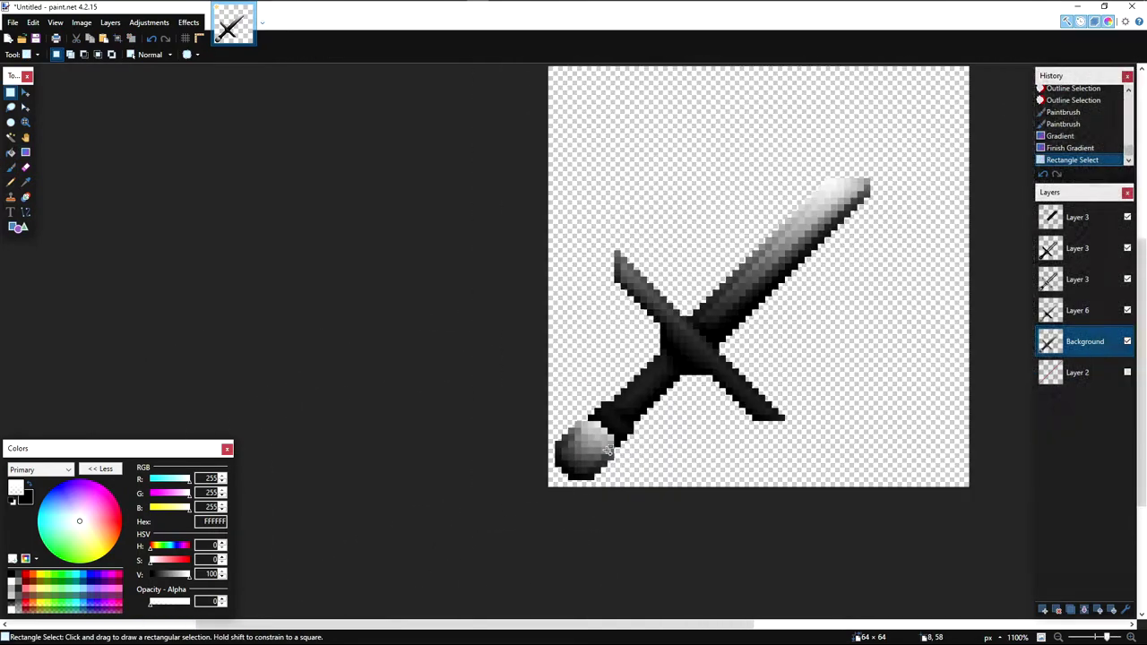
scroll(609, 460, "up", 4)
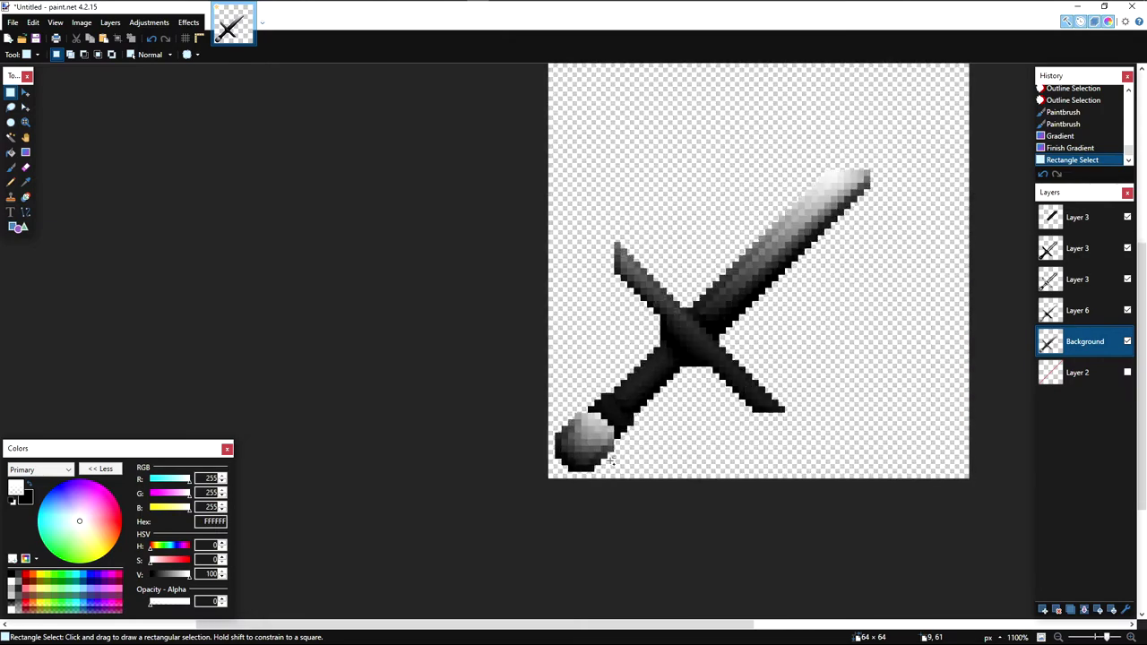
scroll(586, 421, "down", 4)
scroll(586, 421, "down", 3)
scroll(508, 417, "up", 5)
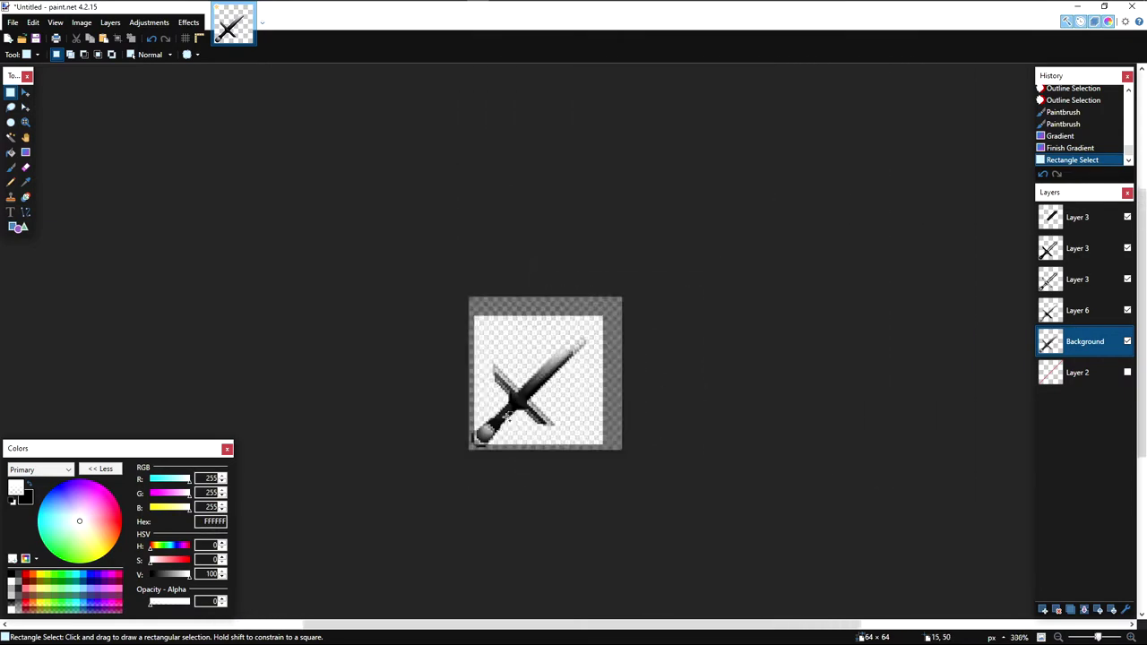
Step: Switch to File Explorer, open the Minecraft resourcepacks folder and browse through its packs and texture files
mouse_move(422, 5)
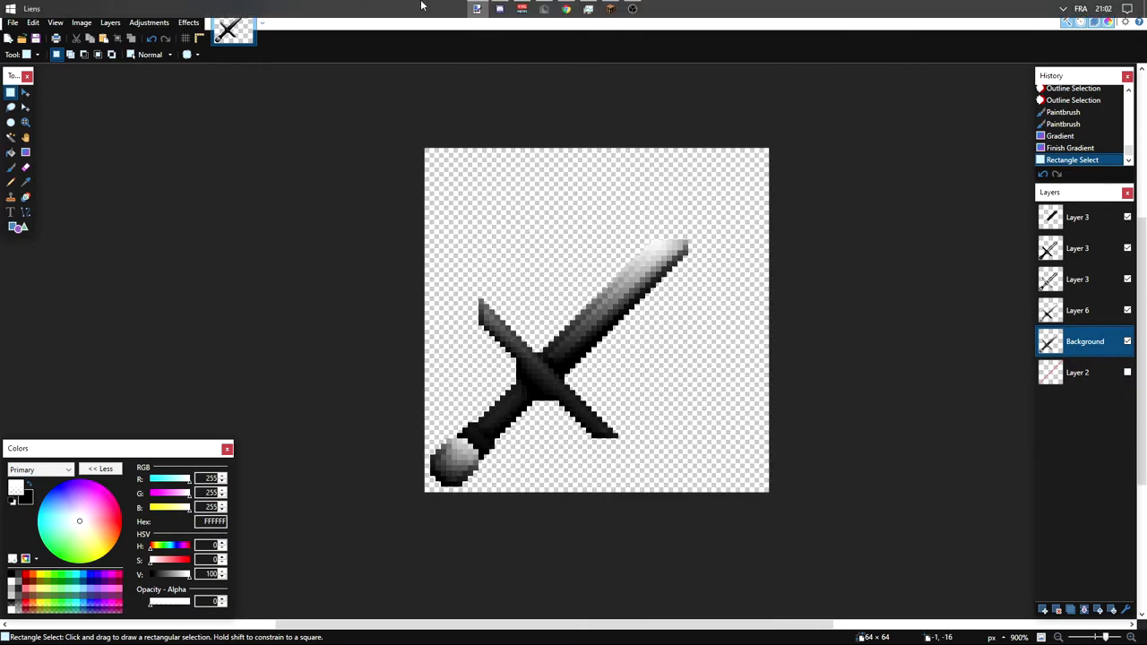
mouse_move(587, 9)
left_click(14, 7)
left_click(13, 303)
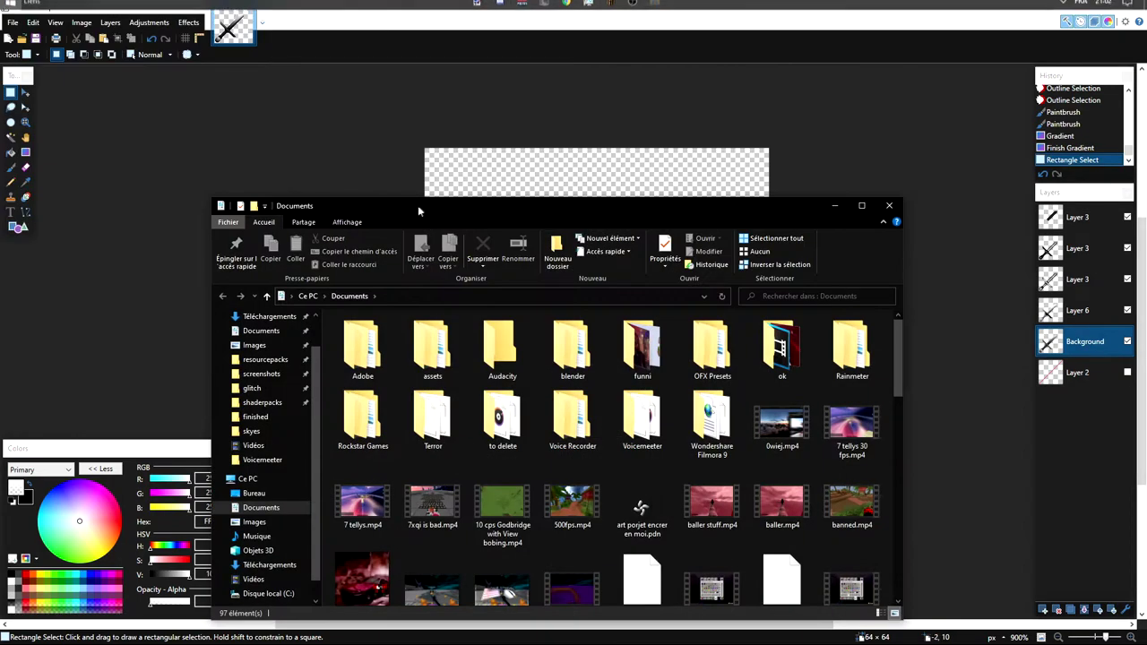
left_click(265, 359)
left_click_drag(473, 163, 598, 72)
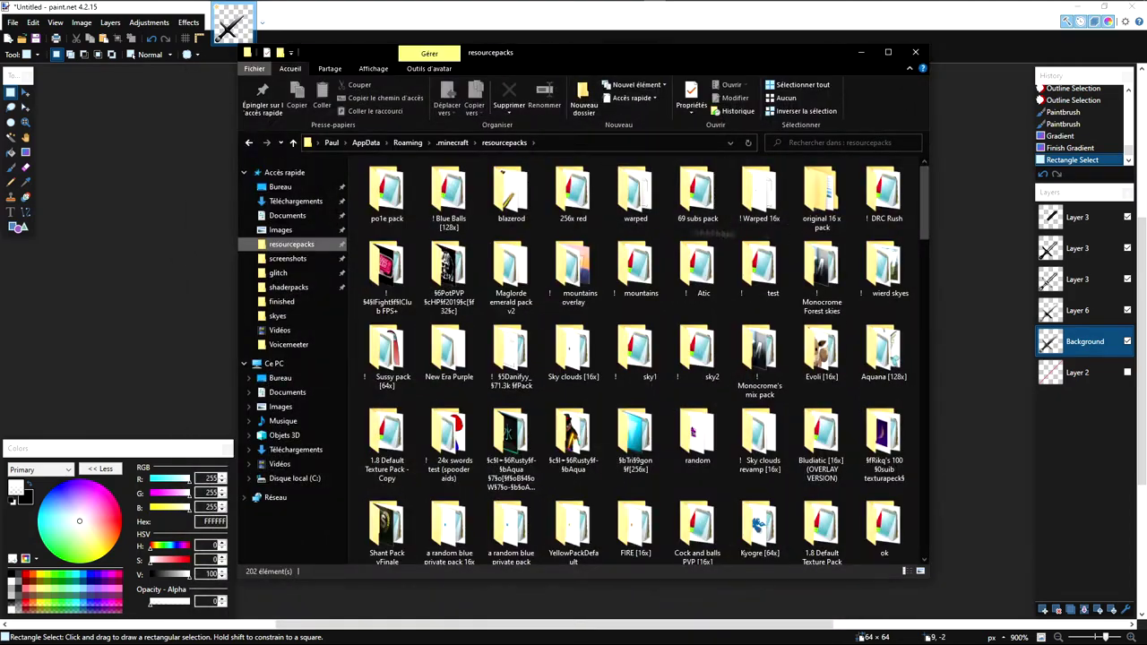
scroll(519, 242, "down", 12)
scroll(630, 369, "up", 11)
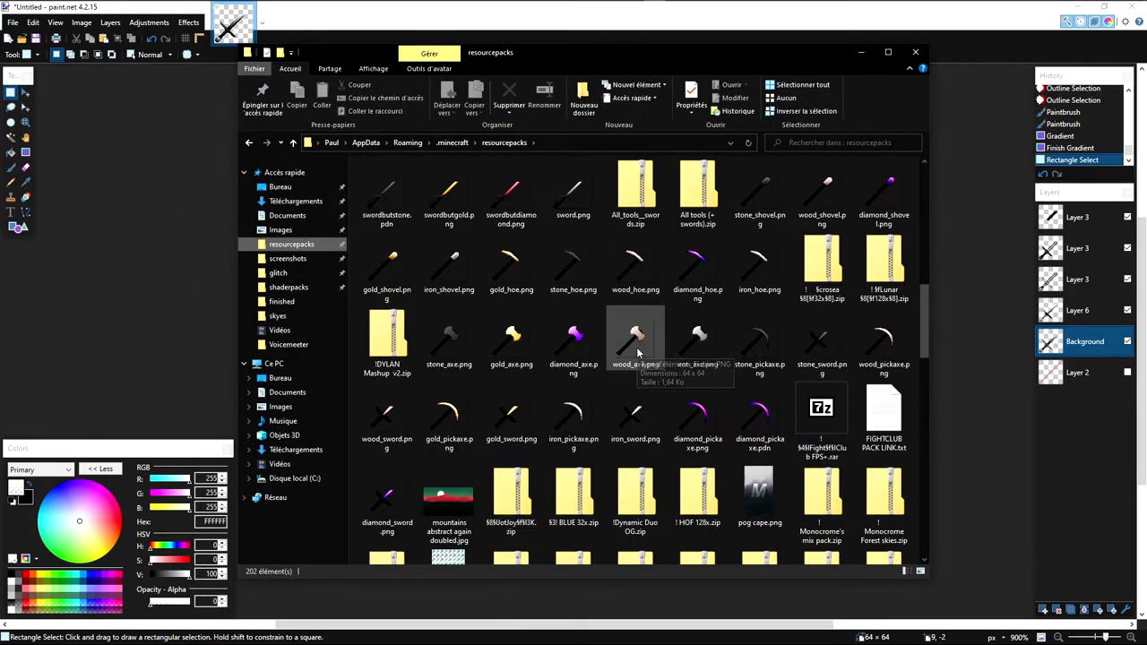
scroll(639, 355, "down", 2)
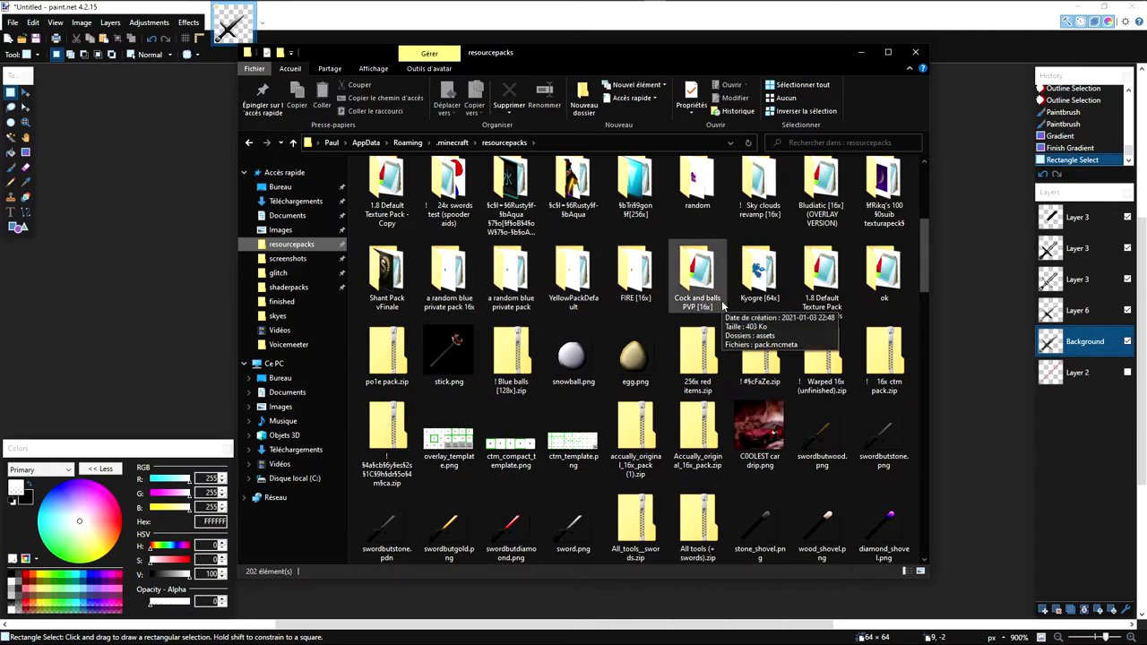
scroll(727, 455, "down", 8)
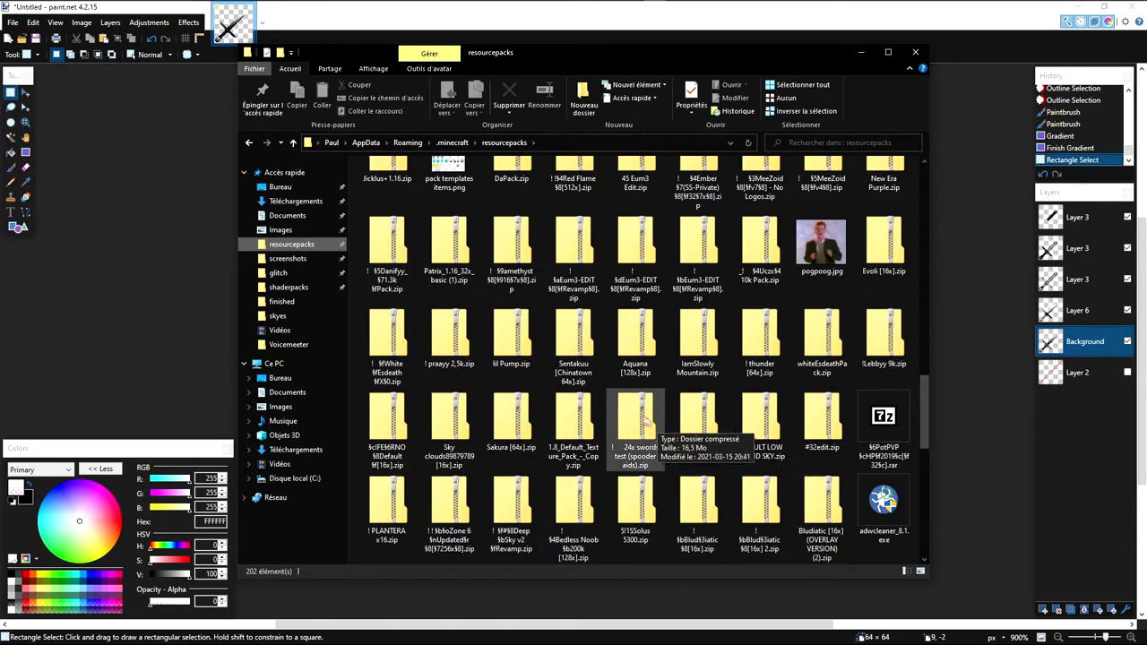
scroll(664, 422, "up", 7)
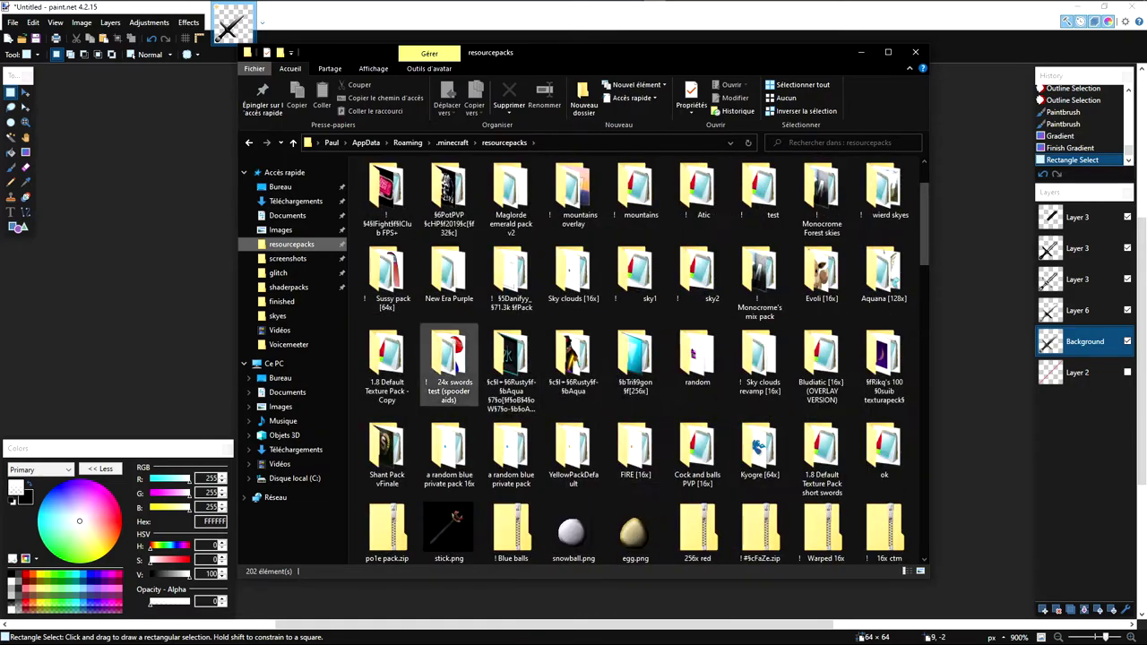
Step: Close the YouTube search tab, minimise the 1.8.9.jar archive window and open the tutorial [64X] resource pack folder
left_click(1028, 112)
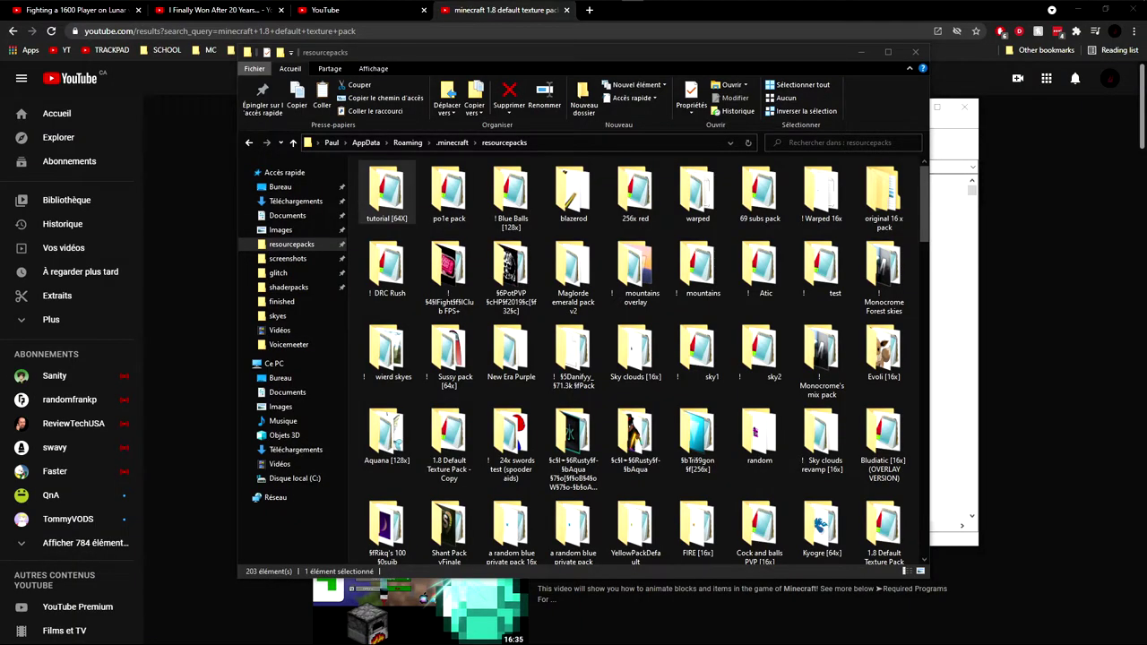
left_click(566, 10)
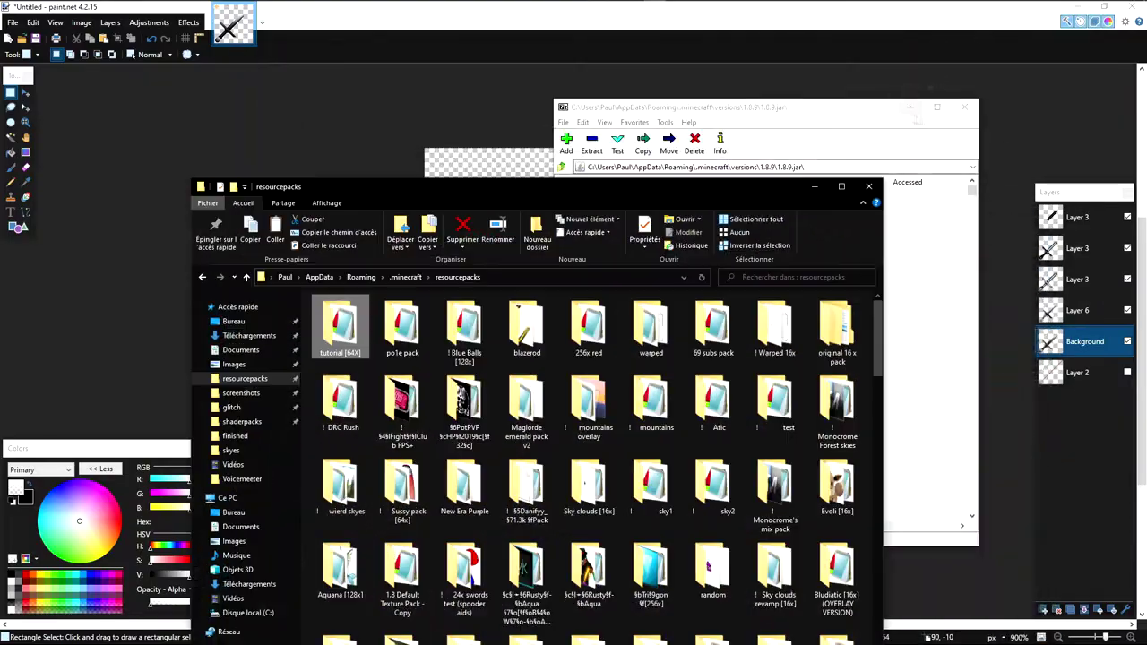
left_click(911, 108)
left_click_drag(550, 187, 652, 125)
double_click(445, 259)
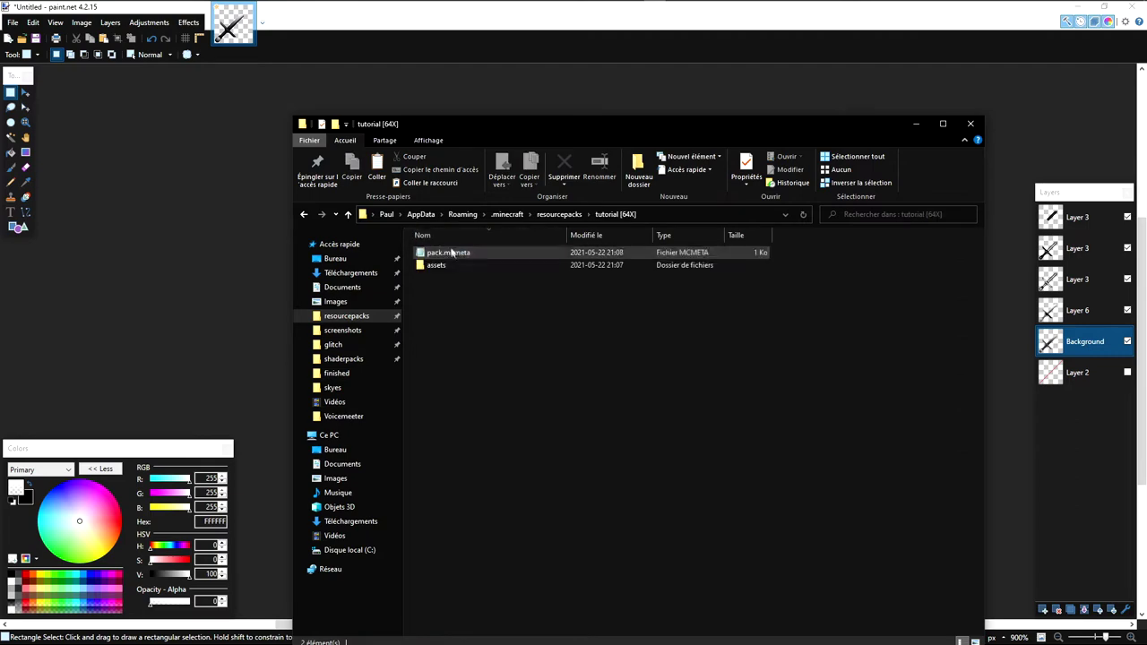
Step: Look through the item textures in assets\minecraft\textures\items and return to the tutorial [64X] folder
double_click(443, 252)
left_click(761, 267)
double_click(436, 265)
double_click(475, 251)
double_click(444, 328)
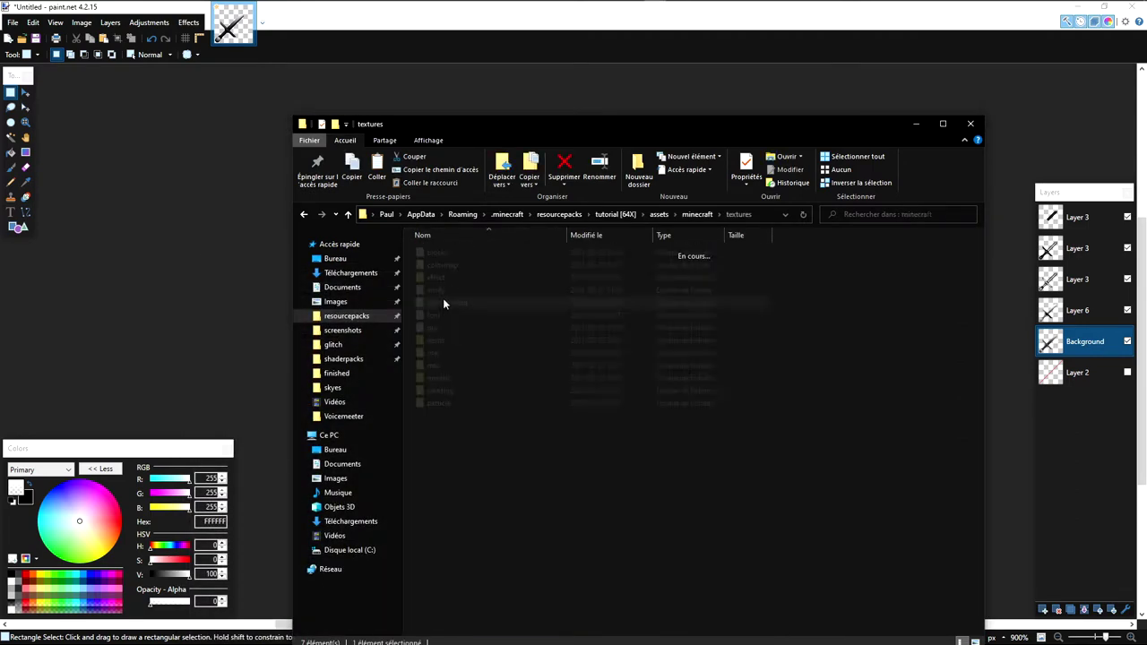
double_click(444, 334)
scroll(537, 323, "down", 5)
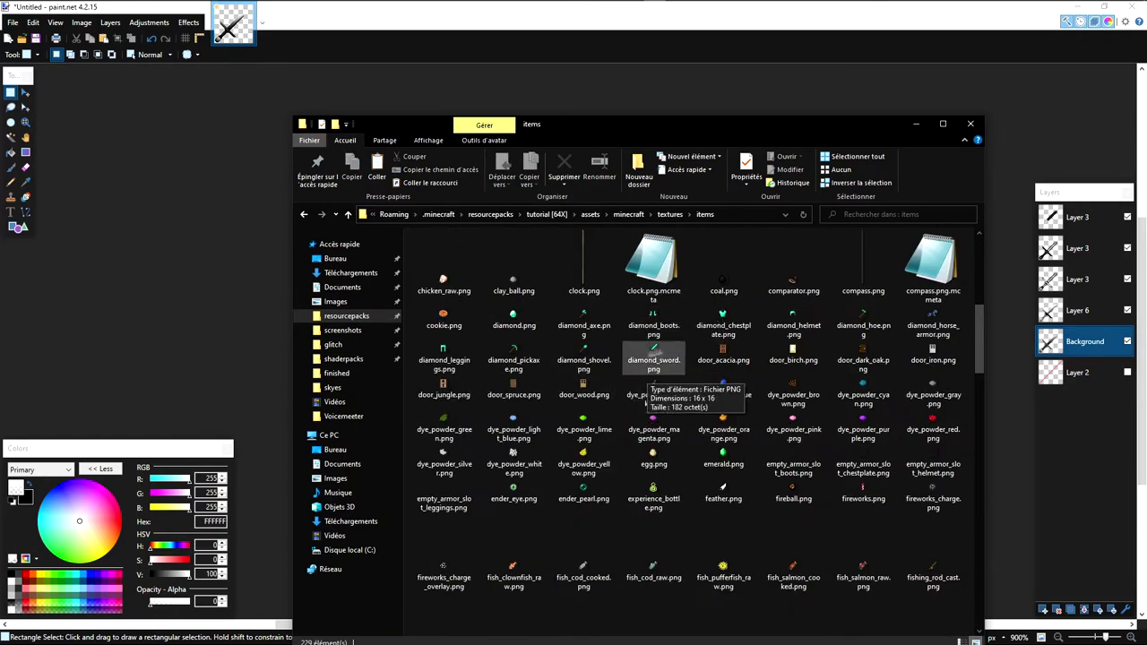
left_click(347, 214)
left_click(347, 214)
left_click(347, 214)
left_click(348, 215)
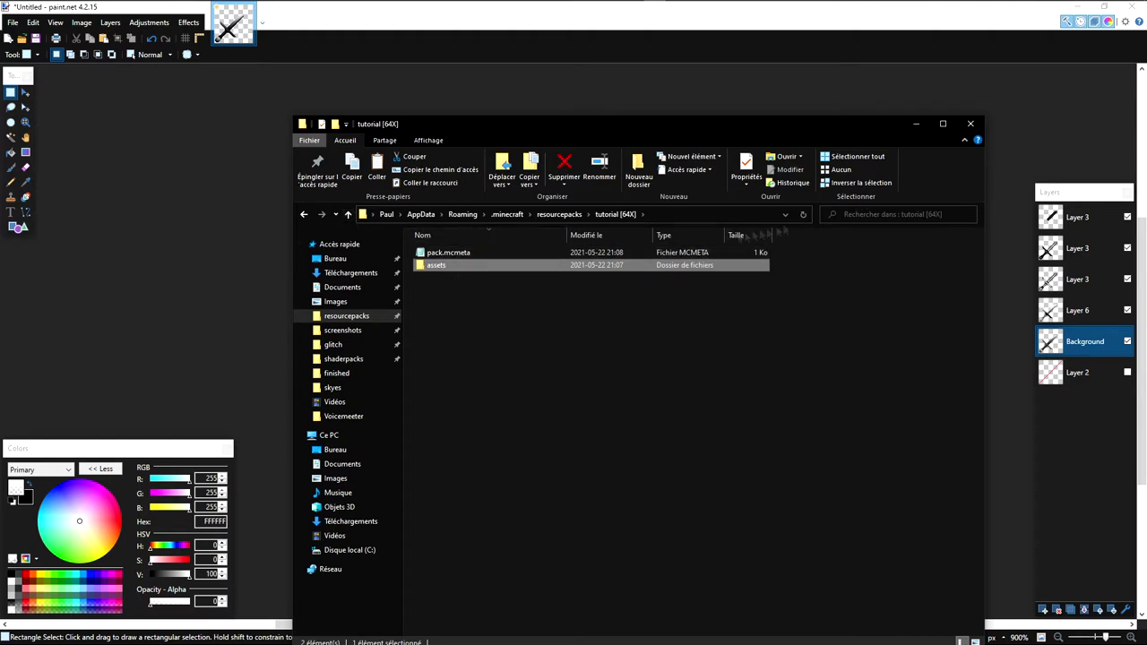
Step: Open the pack's assets\minecraft\textures\items folder, copy its full path and minimise File Explorer
double_click(505, 266)
double_click(453, 254)
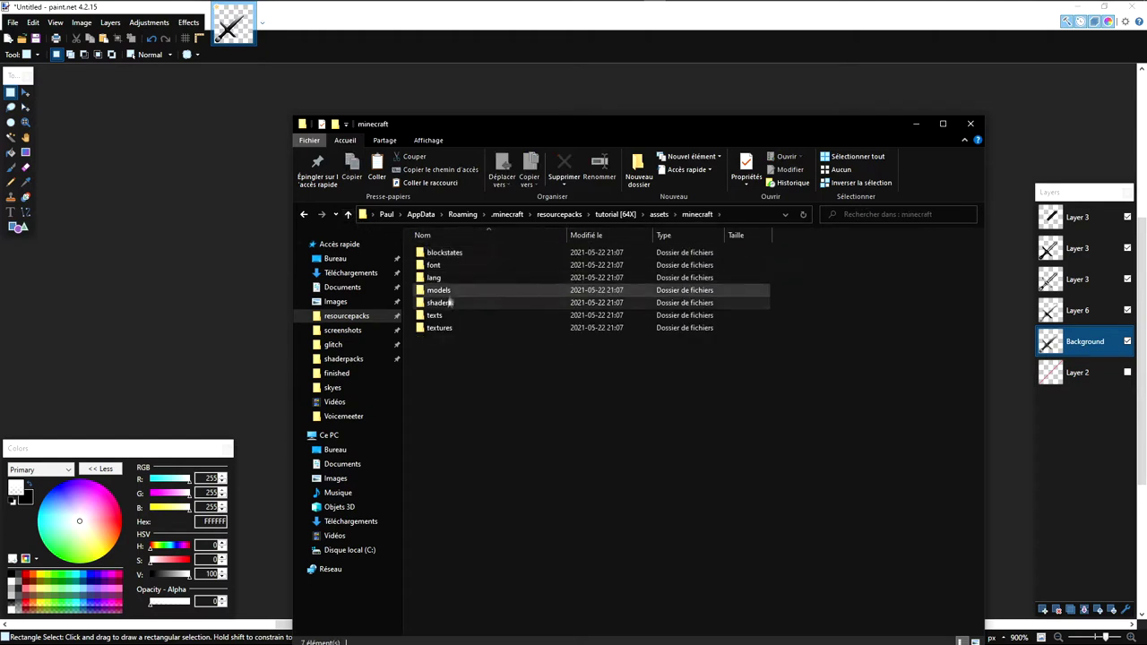
double_click(447, 328)
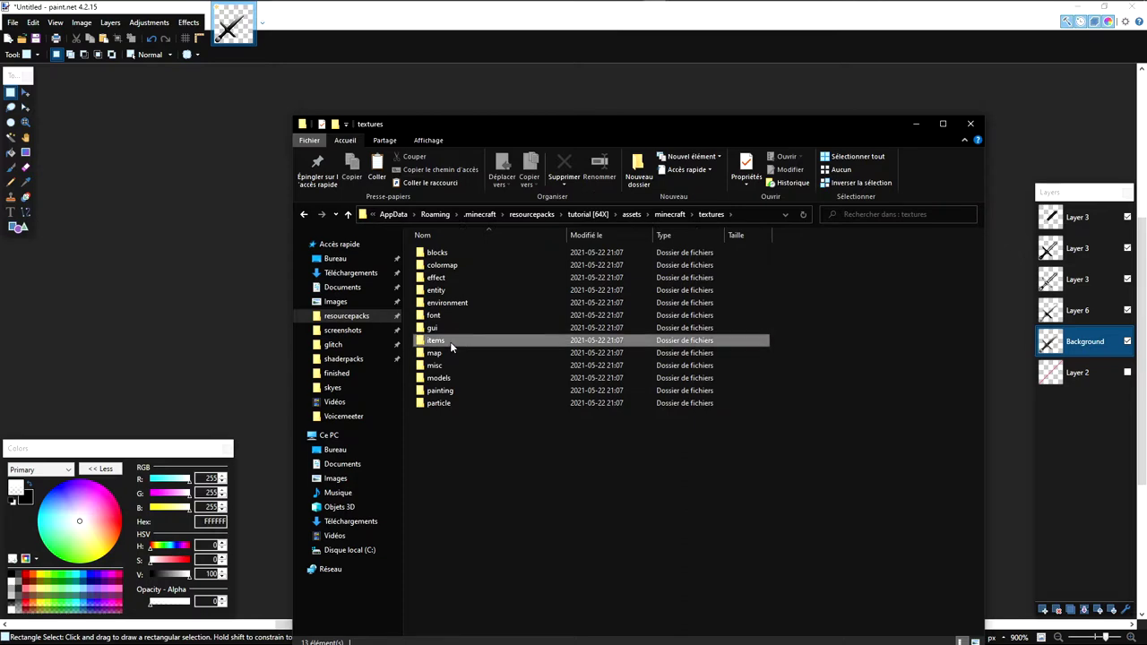
double_click(450, 342)
left_click(755, 215)
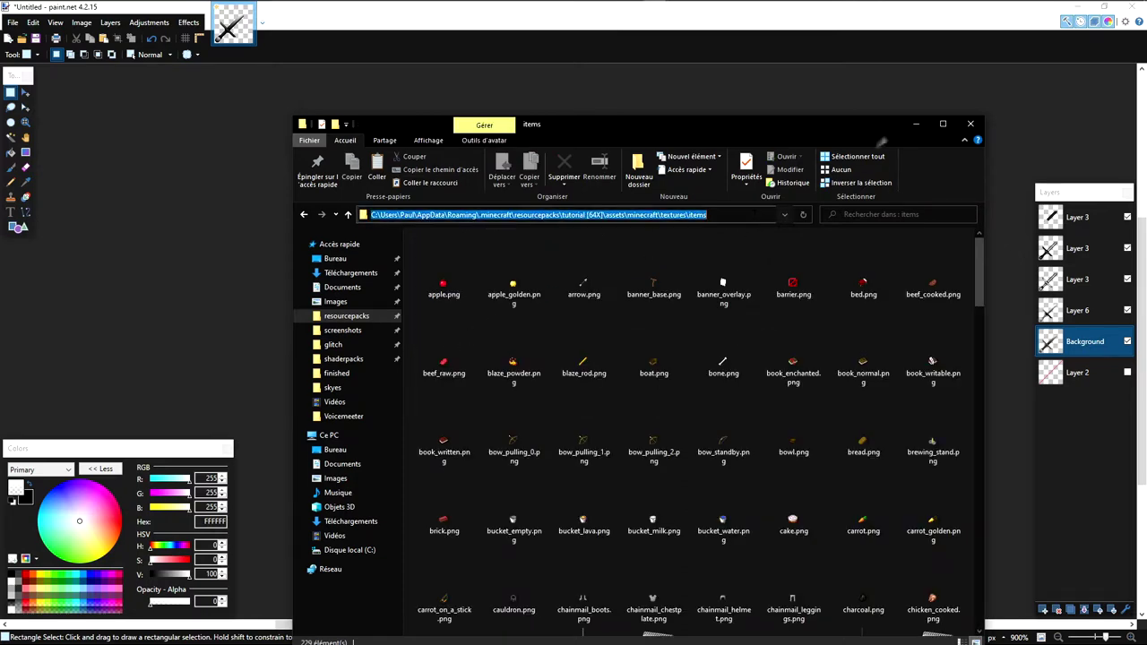
key("ctrl+c")
left_click(916, 125)
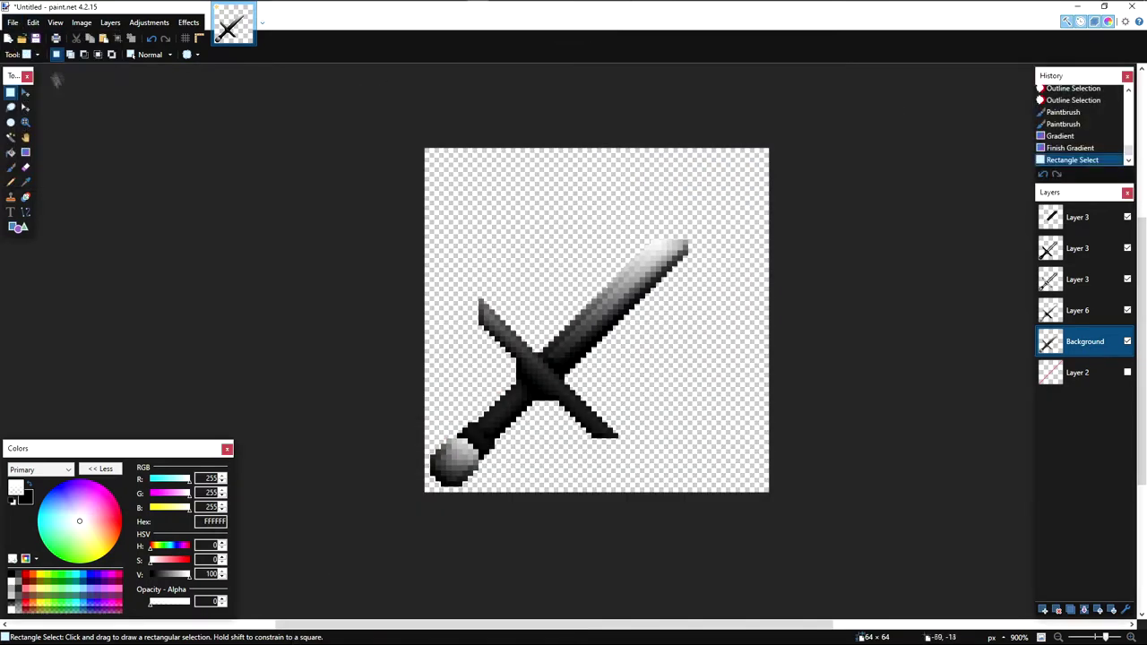
Step: Start saving the sword under a new name in the copied items folder path, with PNG as the file type
left_click(12, 22)
left_click(41, 113)
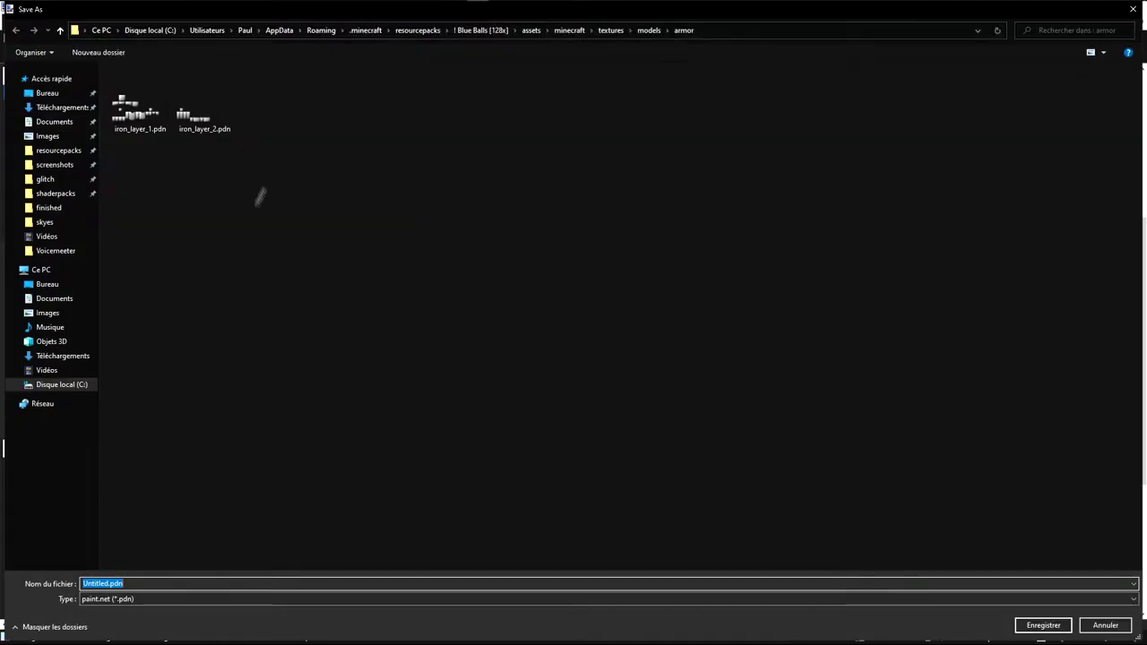
left_click(776, 30)
key("ctrl+v")
key("Return")
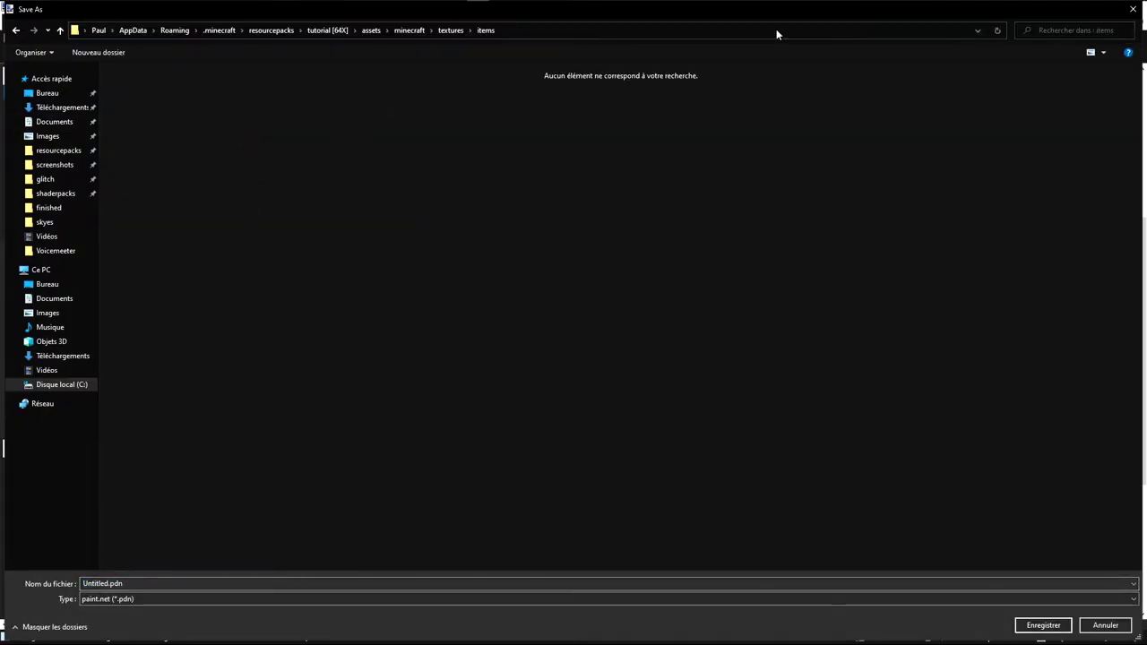
left_click(122, 599)
left_click(126, 520)
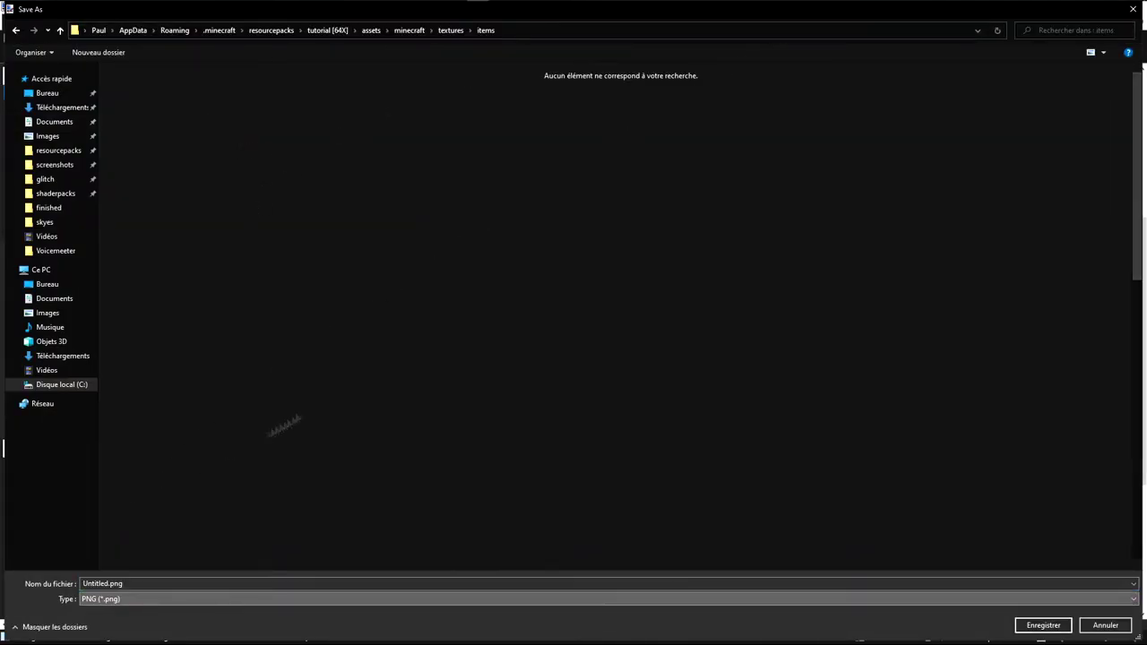
Step: Save the sword over the existing iron_sword.png after cancelling the choice of diamond_sword.png, accepting the replacement and the PNG save settings
scroll(695, 264, "down", 3)
double_click(718, 179)
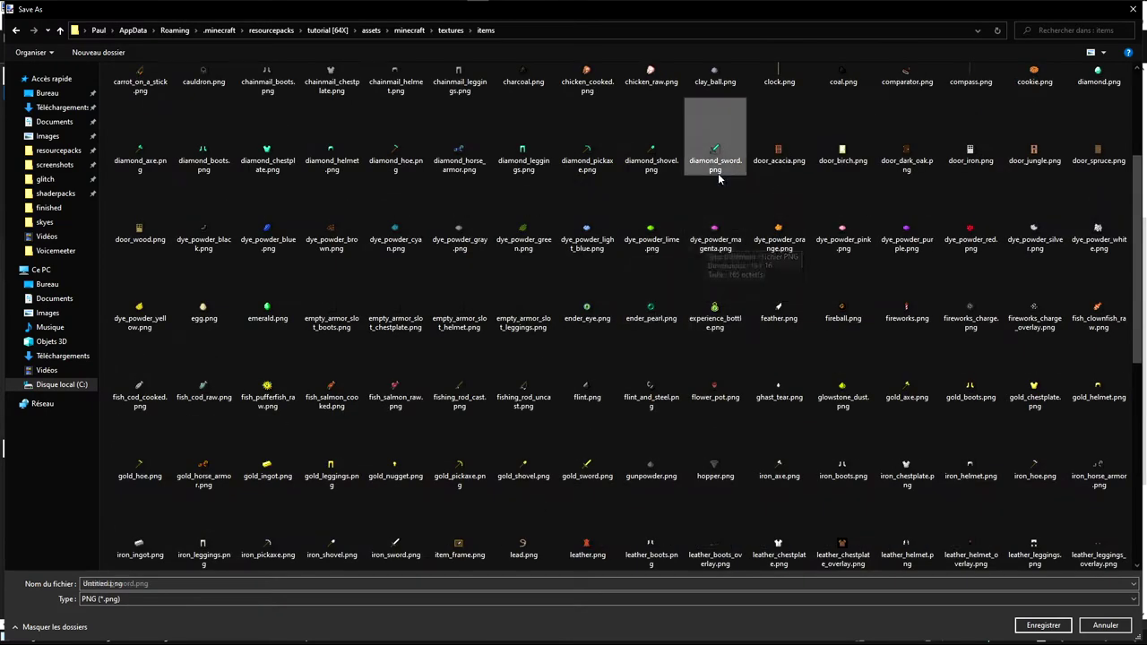
left_click(642, 331)
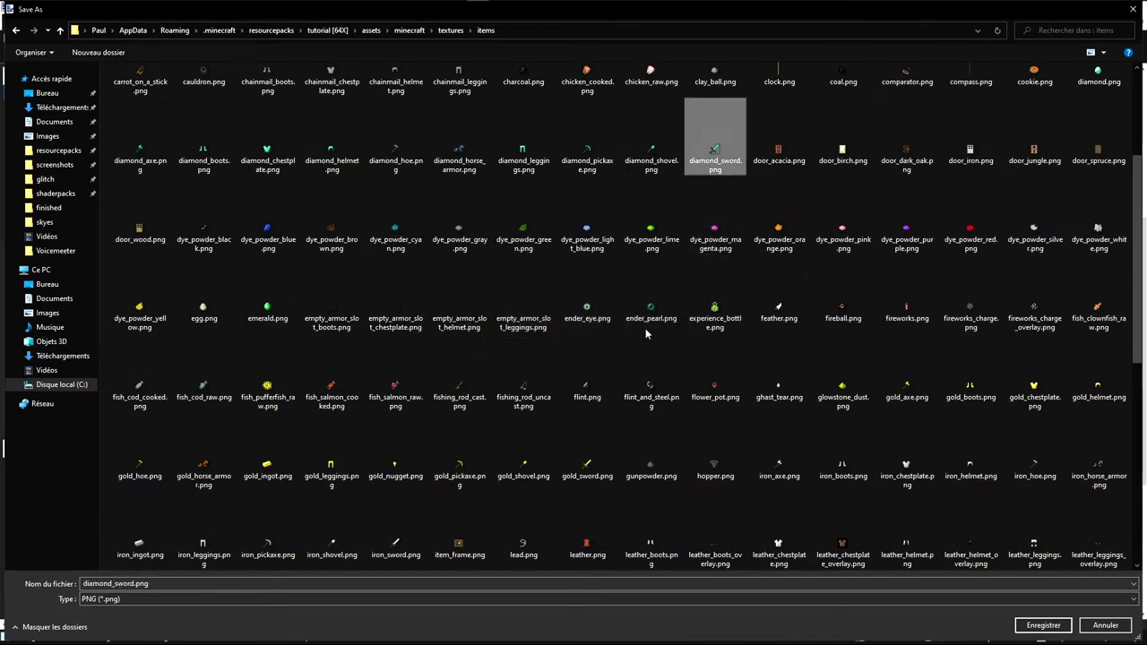
scroll(582, 332, "down", 3)
double_click(420, 298)
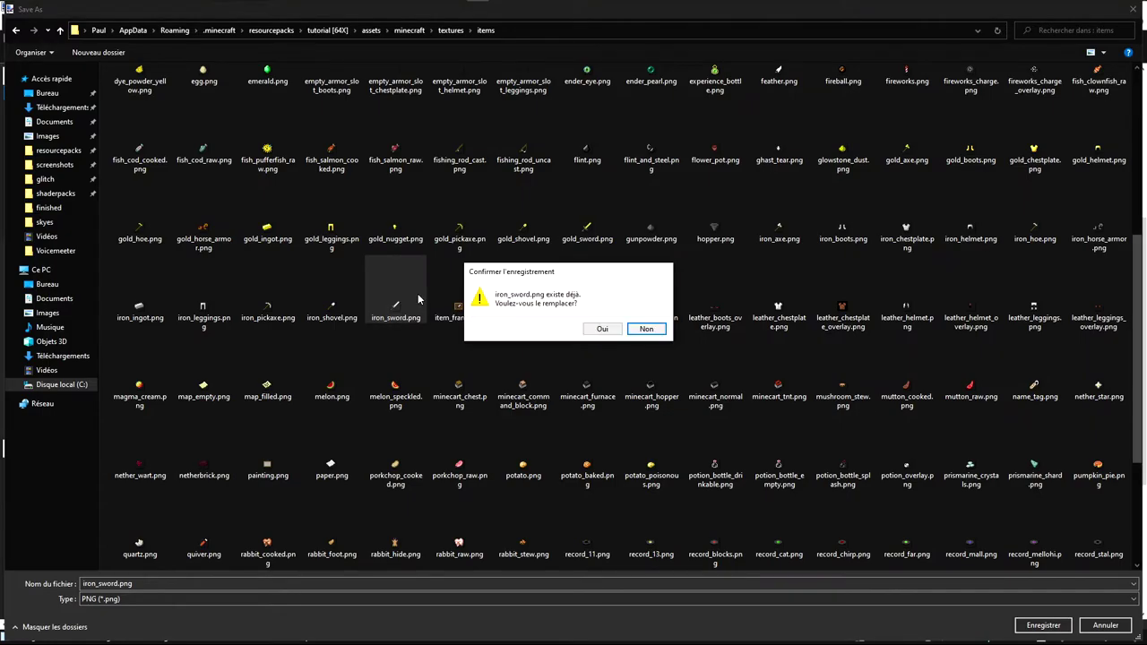
key("Left")
key("Return")
key("Return")
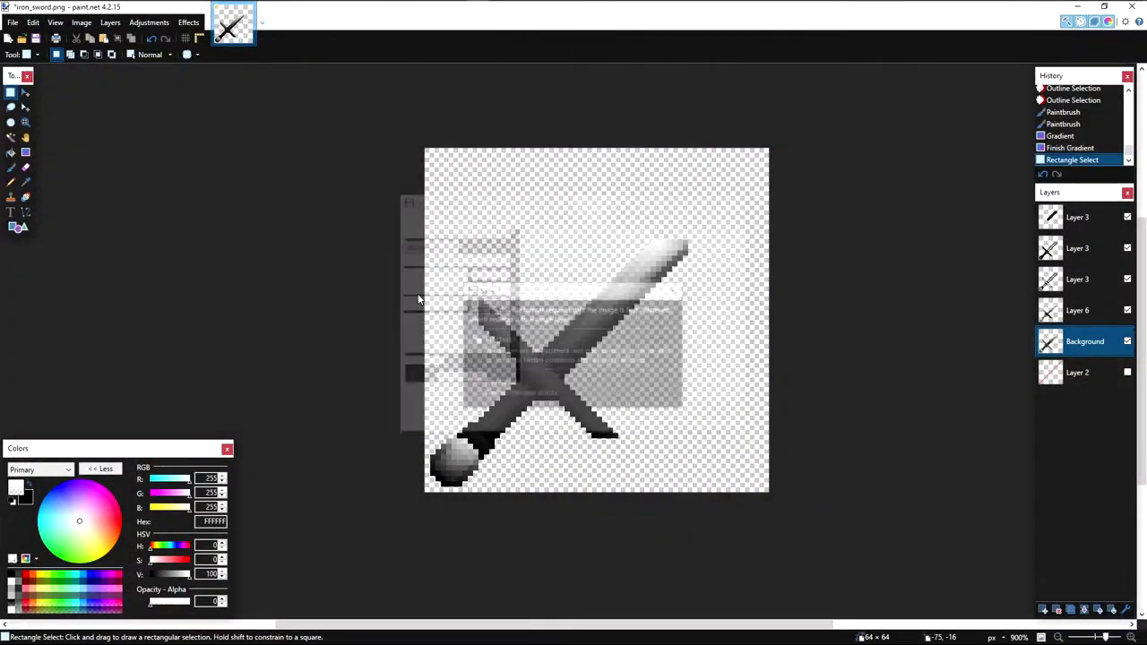
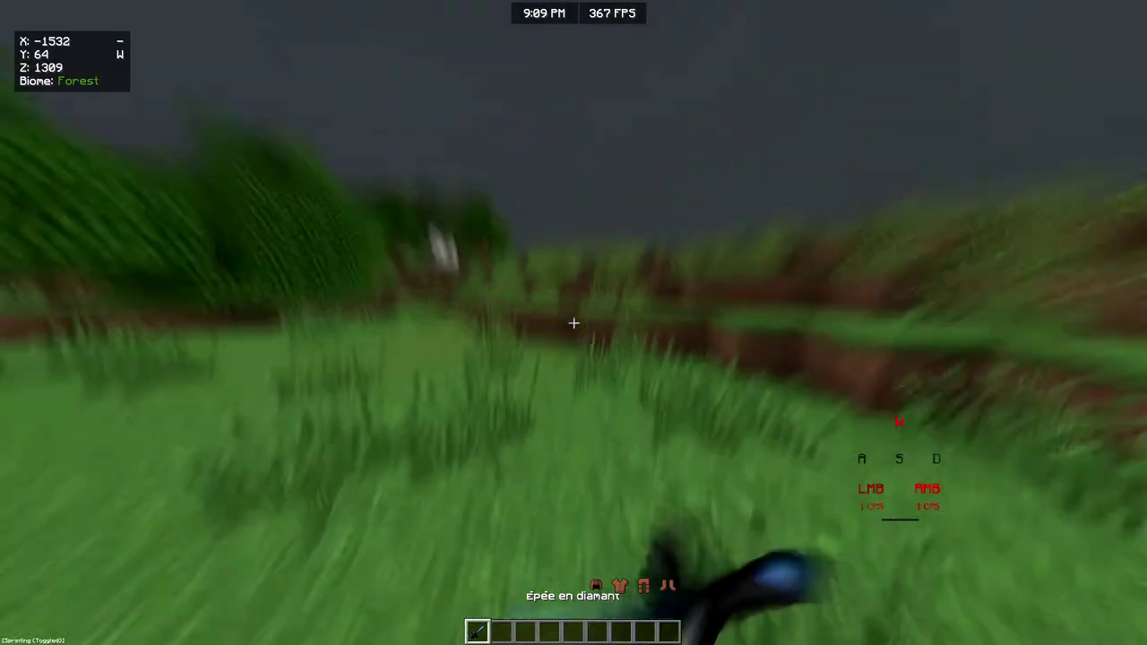
Step: In Minecraft, search the resource packs for "tuto", activate tutorial [64X], apply it and return to the game
key("Escape")
left_click(512, 266)
left_click(535, 285)
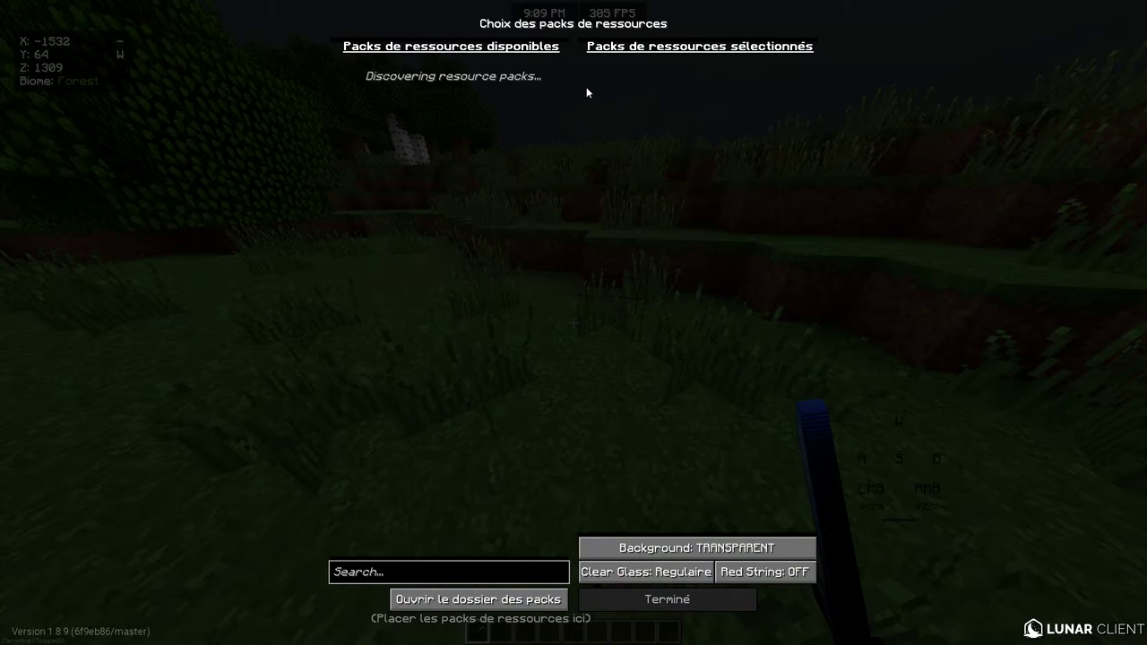
left_click_drag(566, 86, 565, 139)
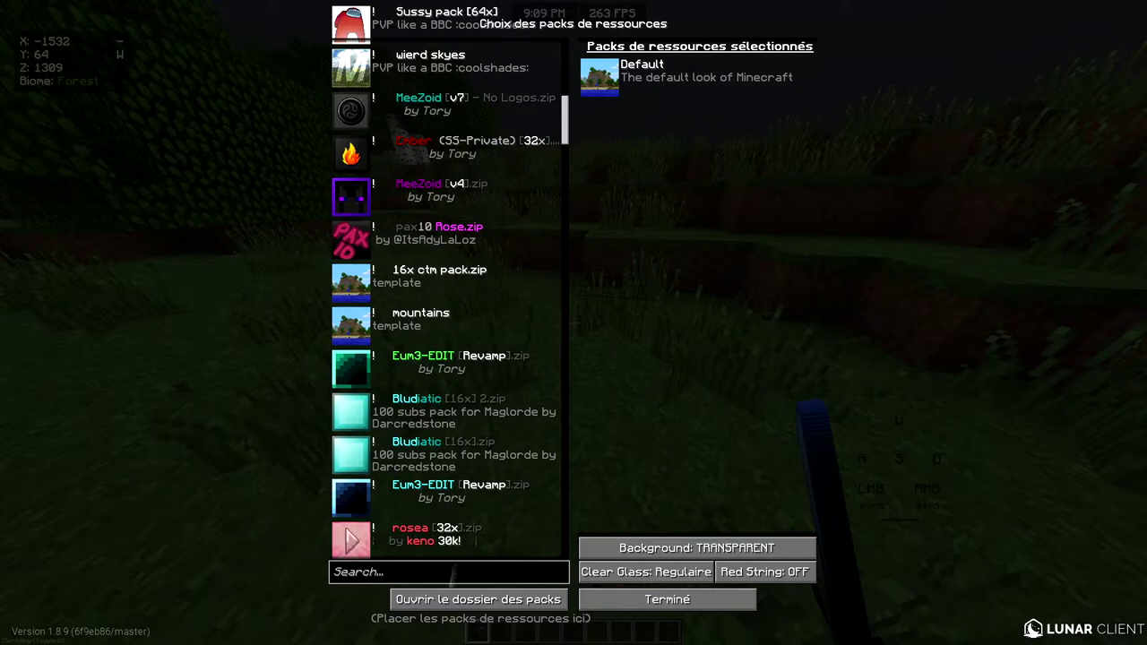
type("tuto")
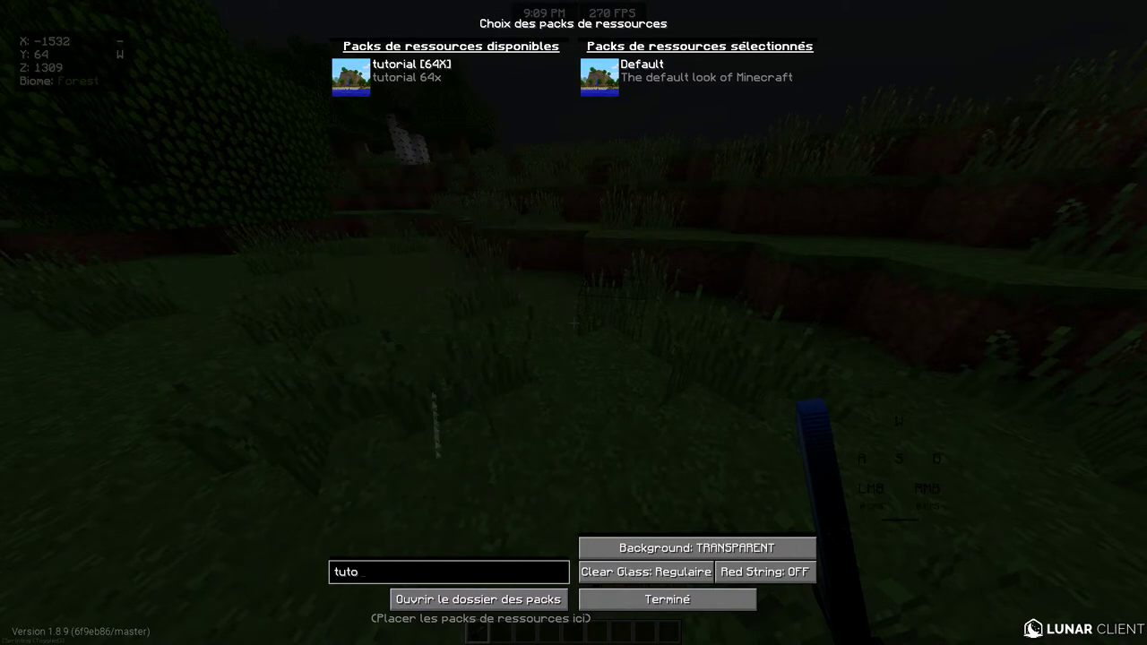
left_click(350, 77)
left_click(697, 599)
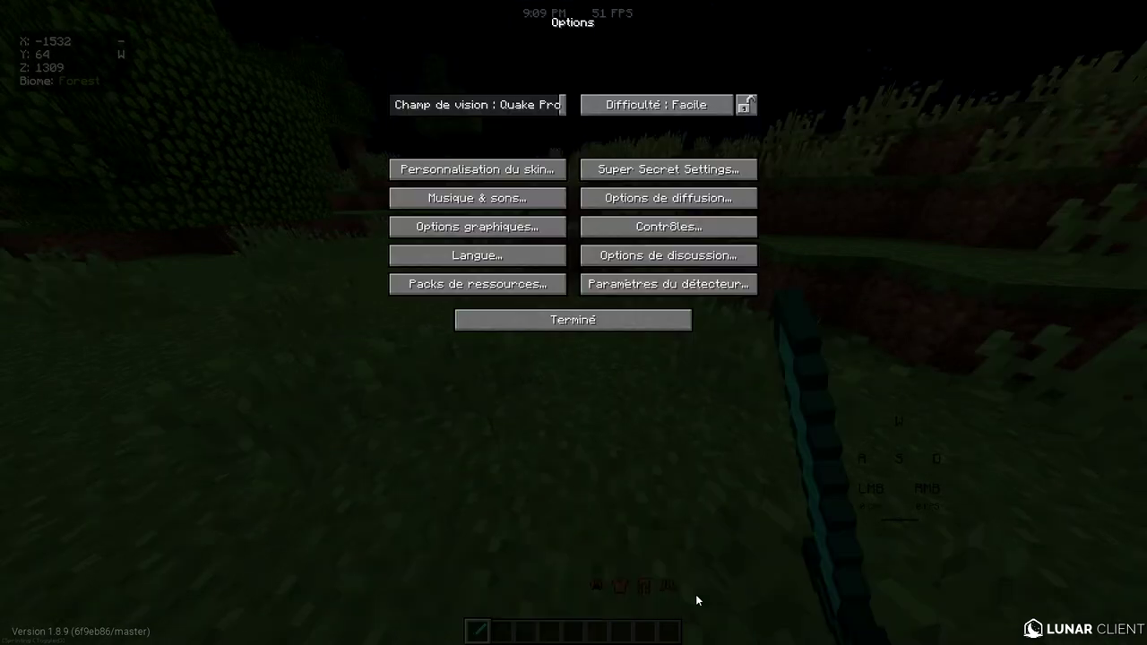
key("Escape")
Step: Walk through the forest while swinging the diamond sword to examine how it looks with the tutorial pack
key("w")
left_click(573, 323)
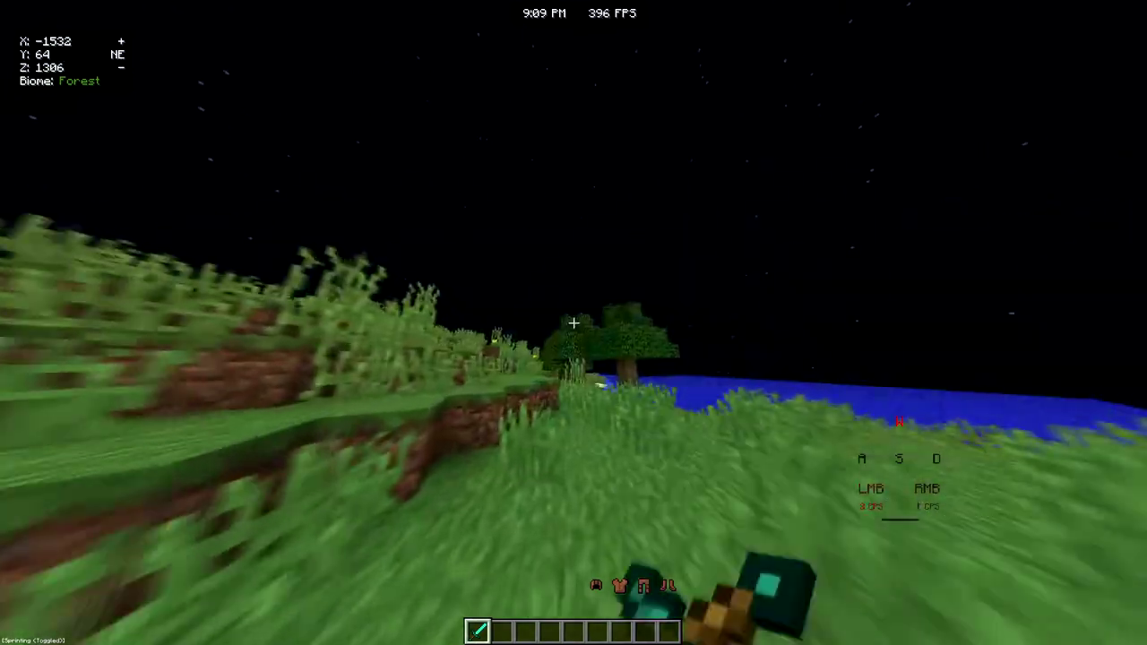
key("w")
key("space")
left_click(574, 323)
left_click(573, 322)
right_click(573, 323)
Step: Put an iron sword from the Combat items into the first hotbar slot
key("e")
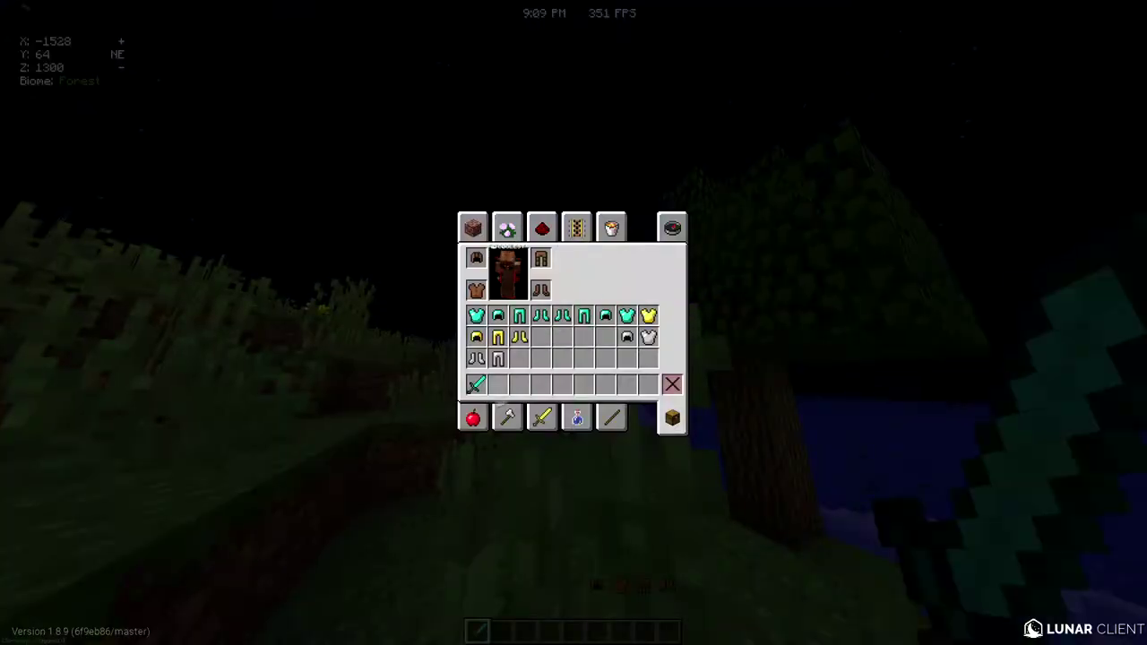
left_click(542, 416)
key("1")
key("e")
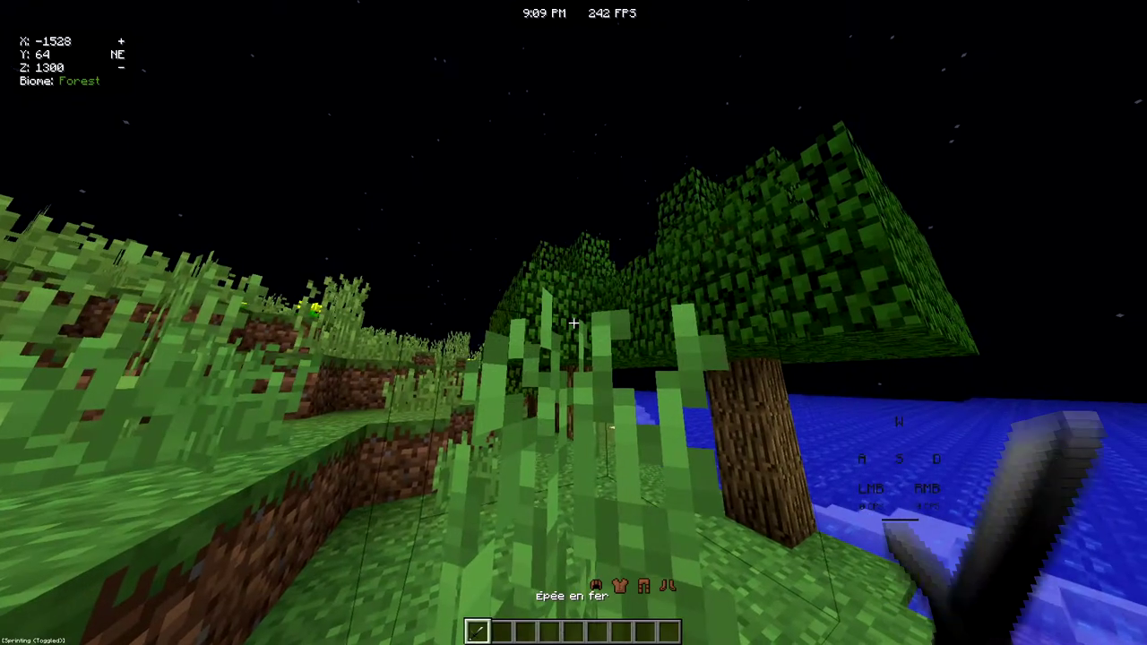
Step: Run across the grass while swinging and blocking with the iron sword to examine its texture in hand
key("w")
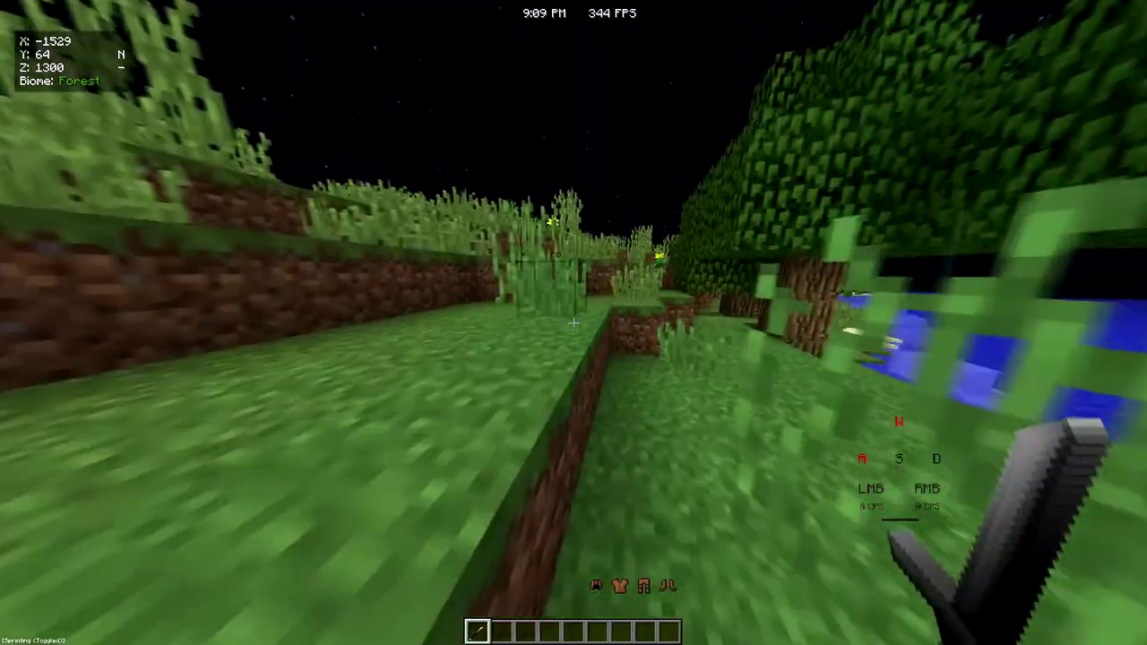
key("space")
left_click(573, 323)
left_click(574, 323)
left_click(574, 323)
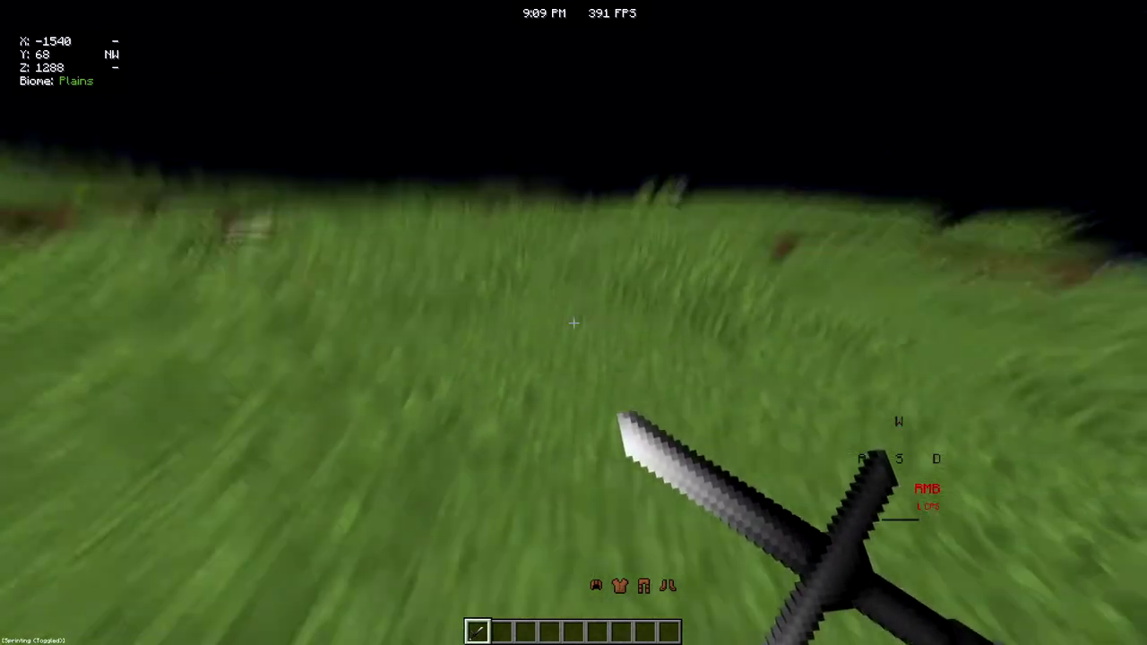
left_click(573, 323)
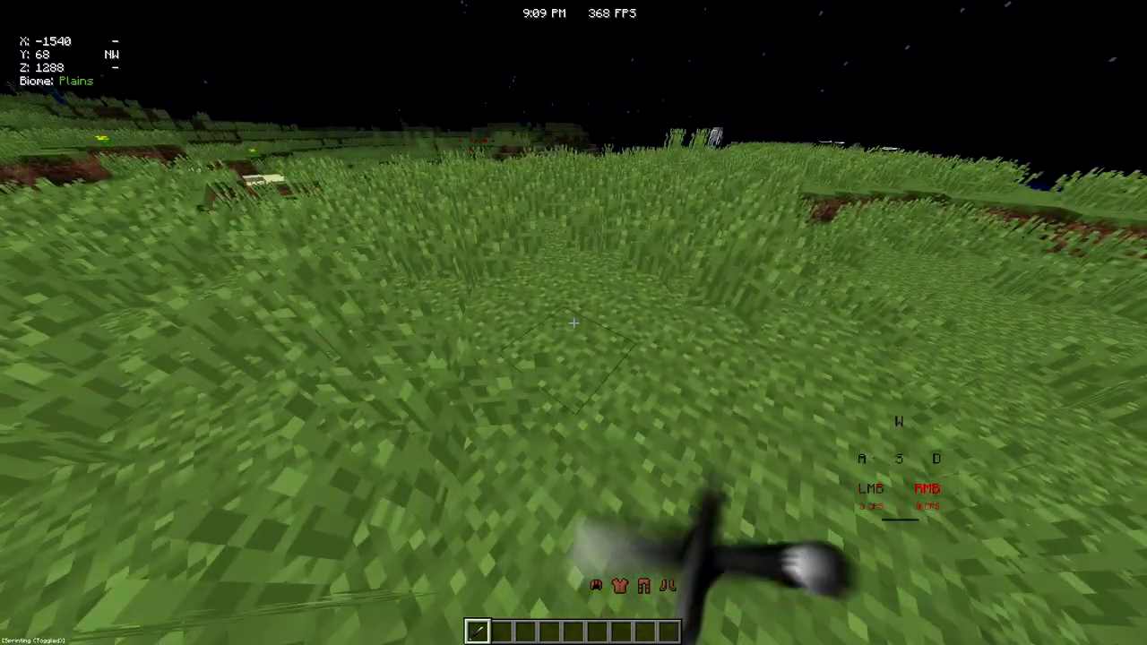
key("w")
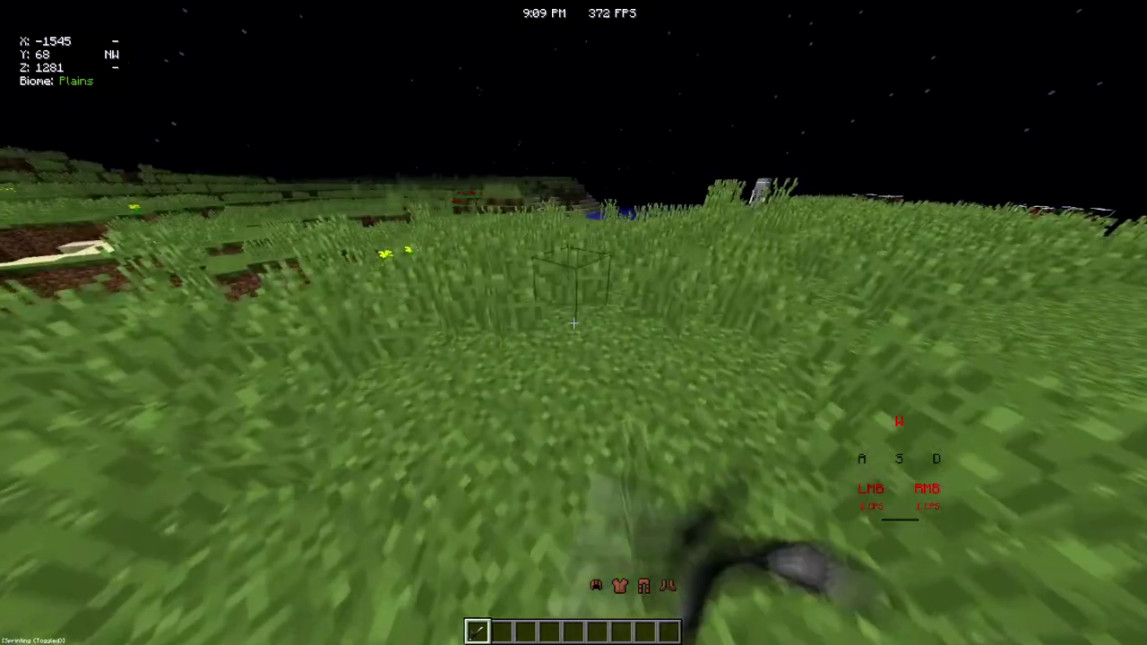
left_click(573, 322)
Step: Enlarge the interface size in the graphics options and check the iron sword's icon among the Combat items
key("e")
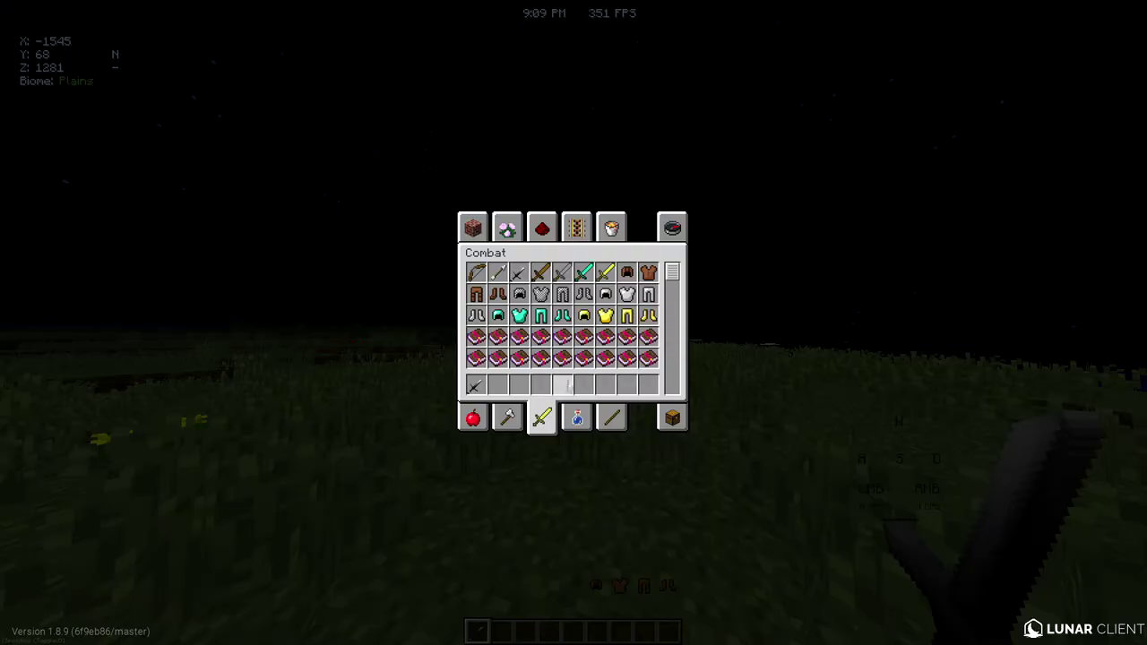
key("Escape")
key("Escape")
left_click(529, 266)
left_click(528, 225)
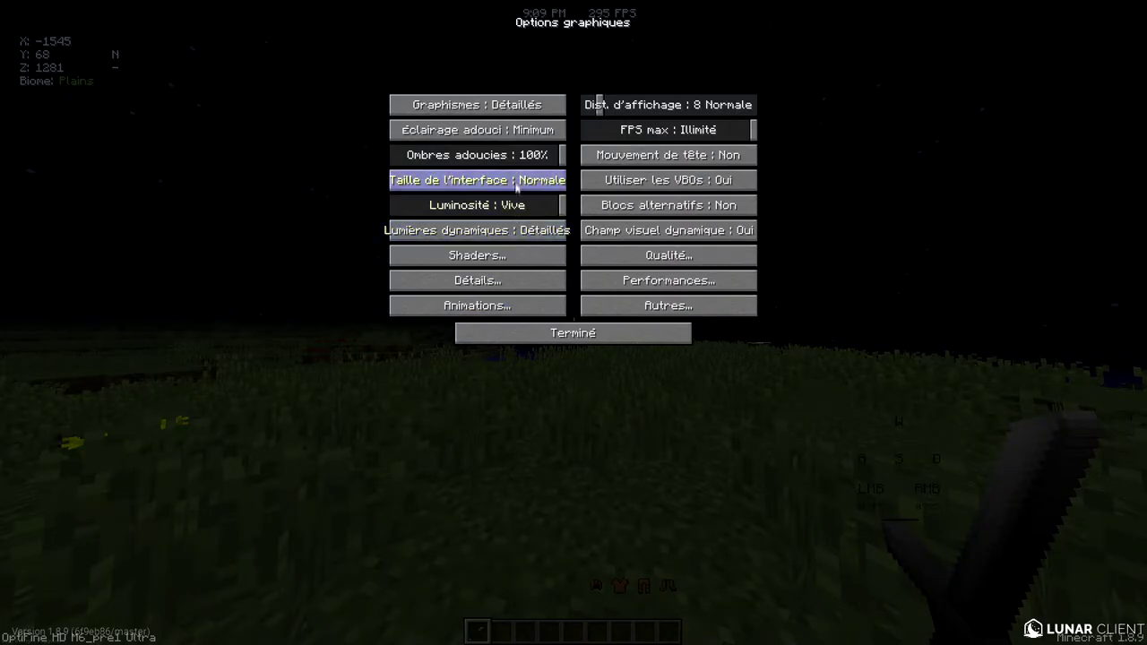
left_click(529, 225)
key("Escape")
key("6")
key("e")
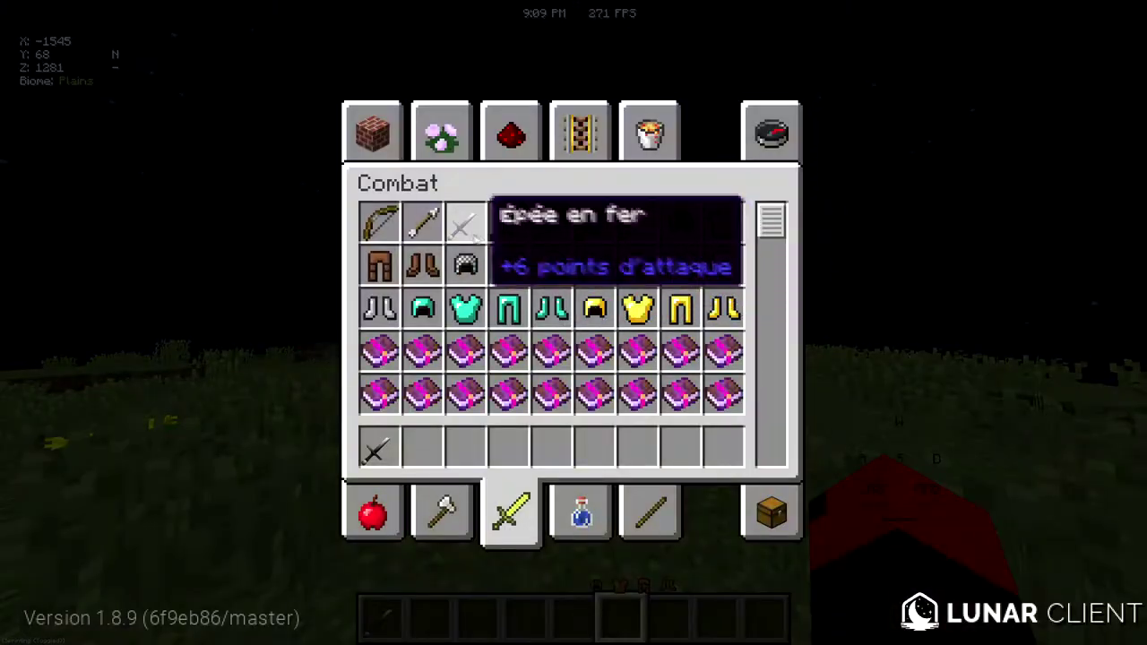
key("e")
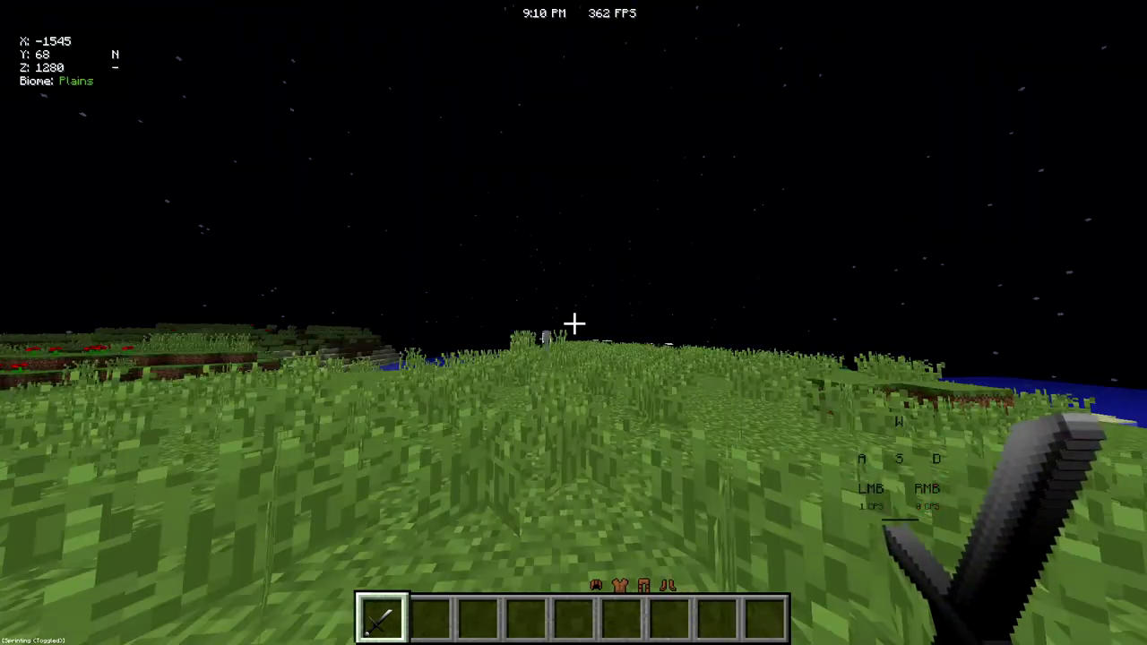
Step: Swing and block with the iron sword in first-person and front view to examine its texture in use
right_click(574, 324)
key("w")
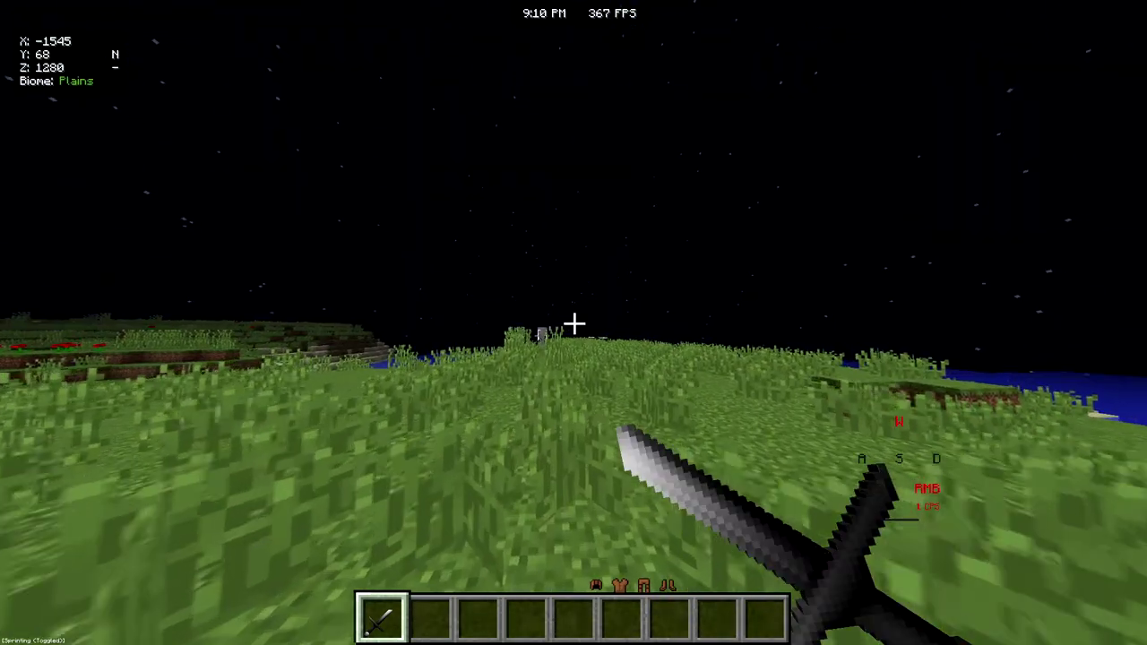
right_click(574, 323)
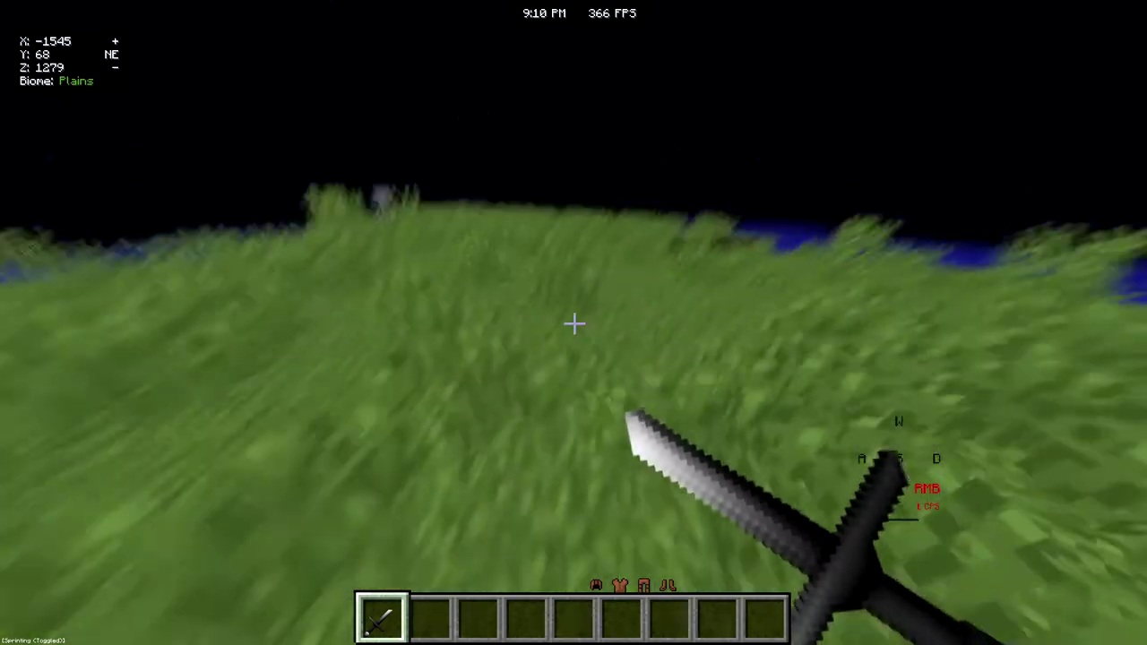
key("w")
left_click(574, 324)
left_click(574, 323)
key("a")
left_click(574, 324)
left_click(574, 324)
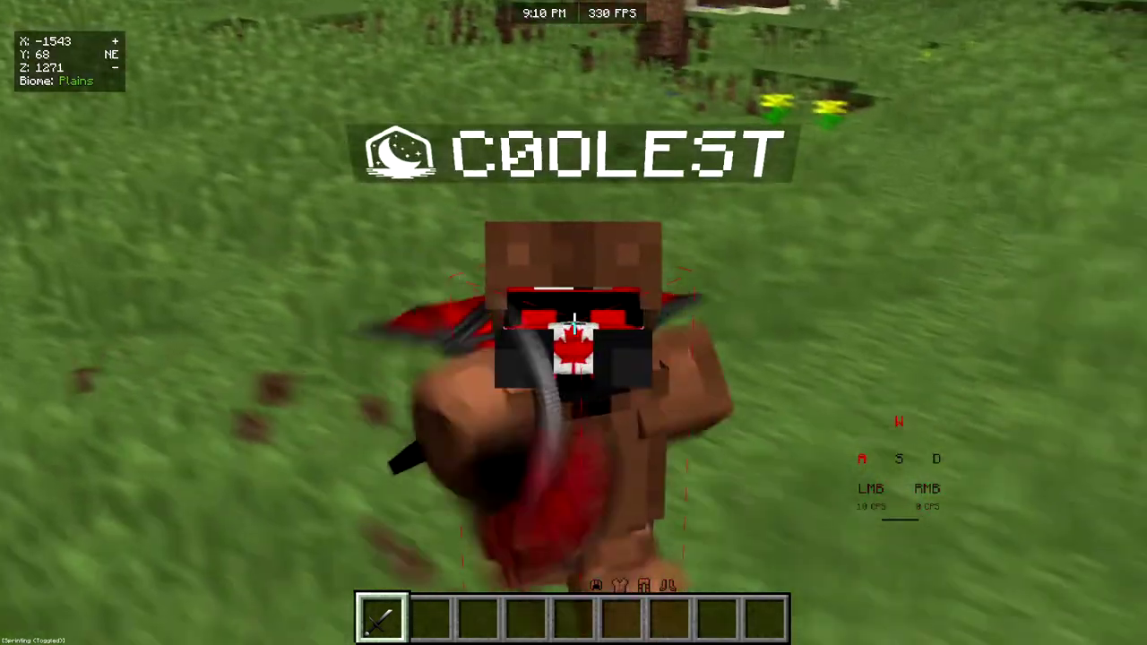
left_click(574, 323)
left_click(574, 323)
right_click(575, 324)
left_click(575, 323)
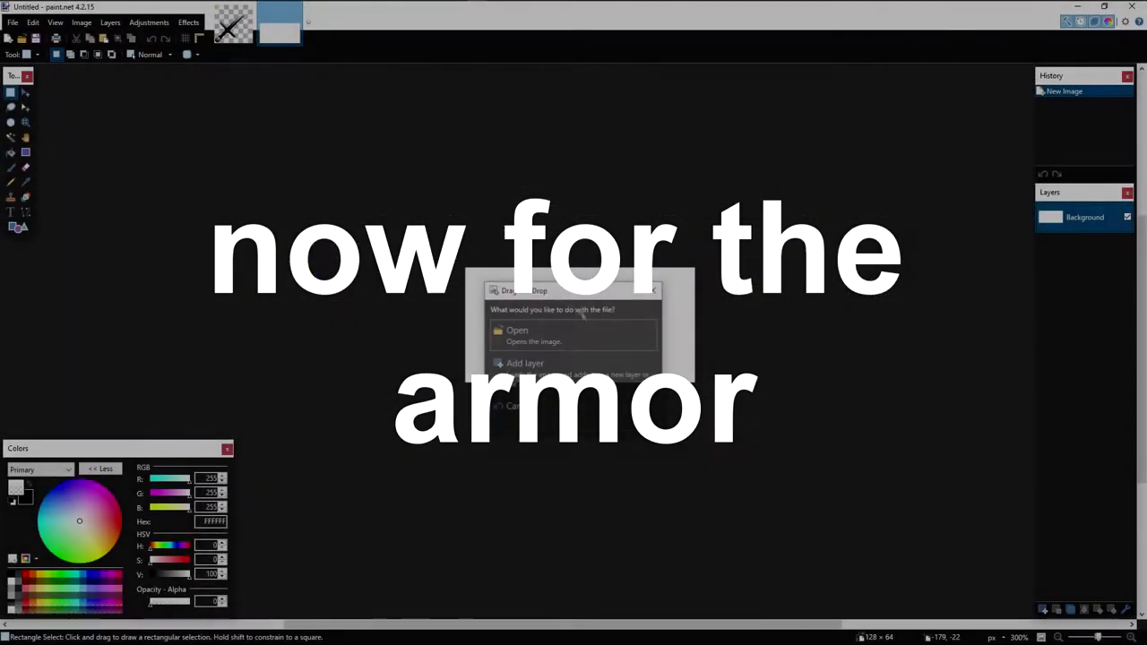
Step: In paint.net, add the diamond_layer_1 image as a layer and stretch it to fill the 128 × 64 canvas
left_click(540, 346)
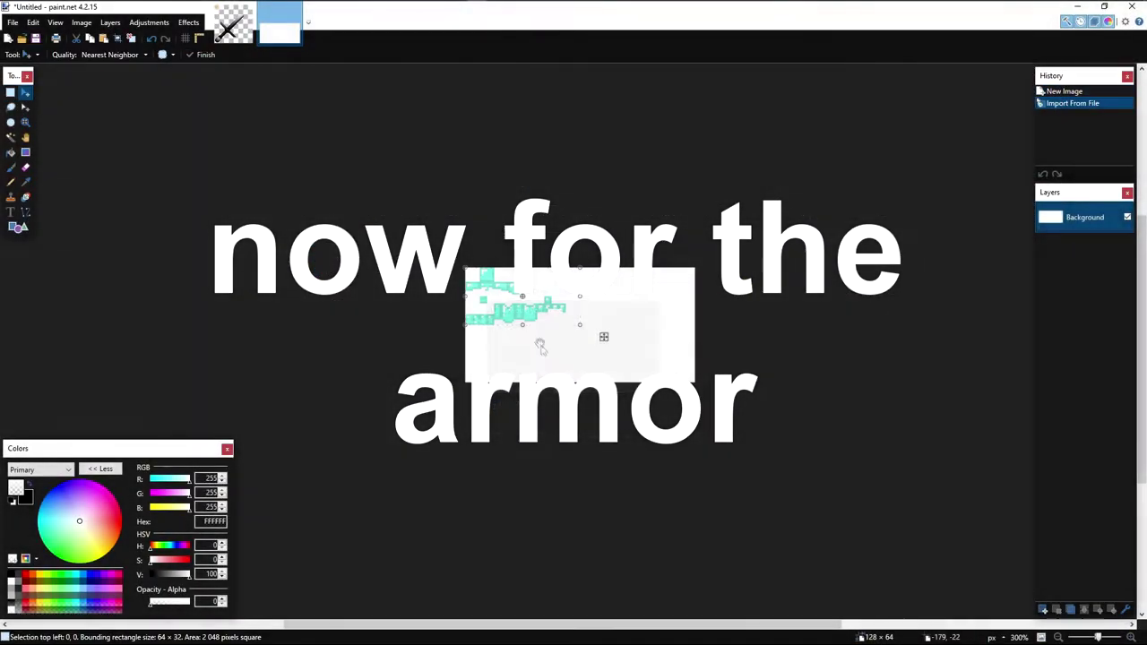
scroll(540, 347, "up", 6)
left_click_drag(646, 492, 957, 602)
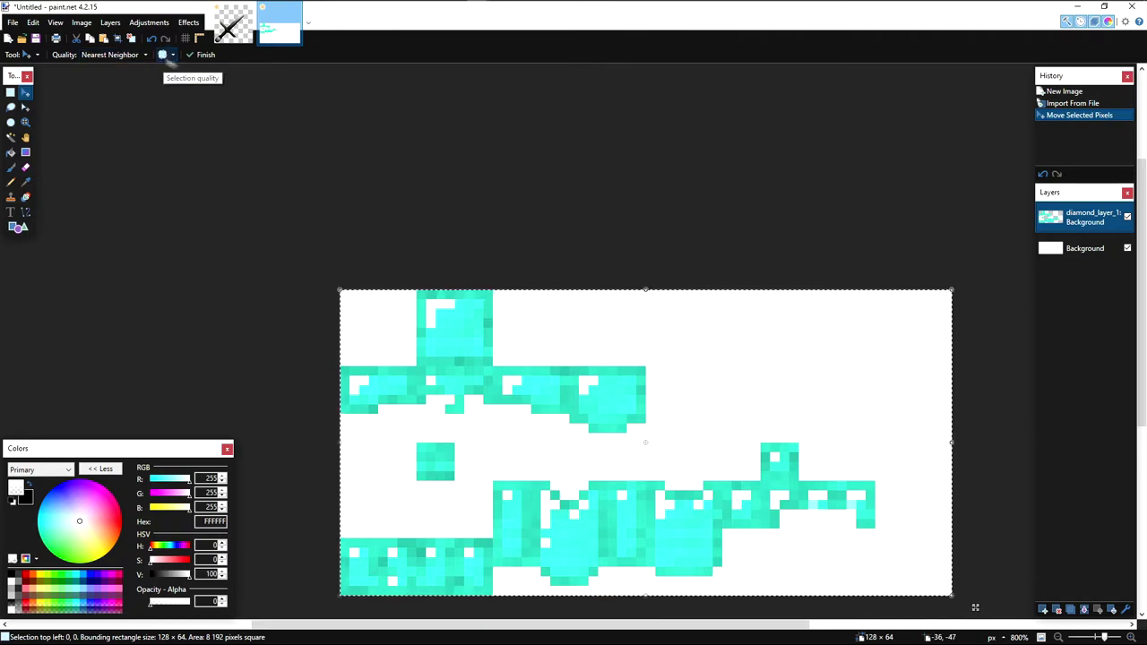
left_click(202, 55)
left_click(875, 264)
Step: Delete the white Background layer and add a new empty layer above the armor layer
left_click(1080, 250)
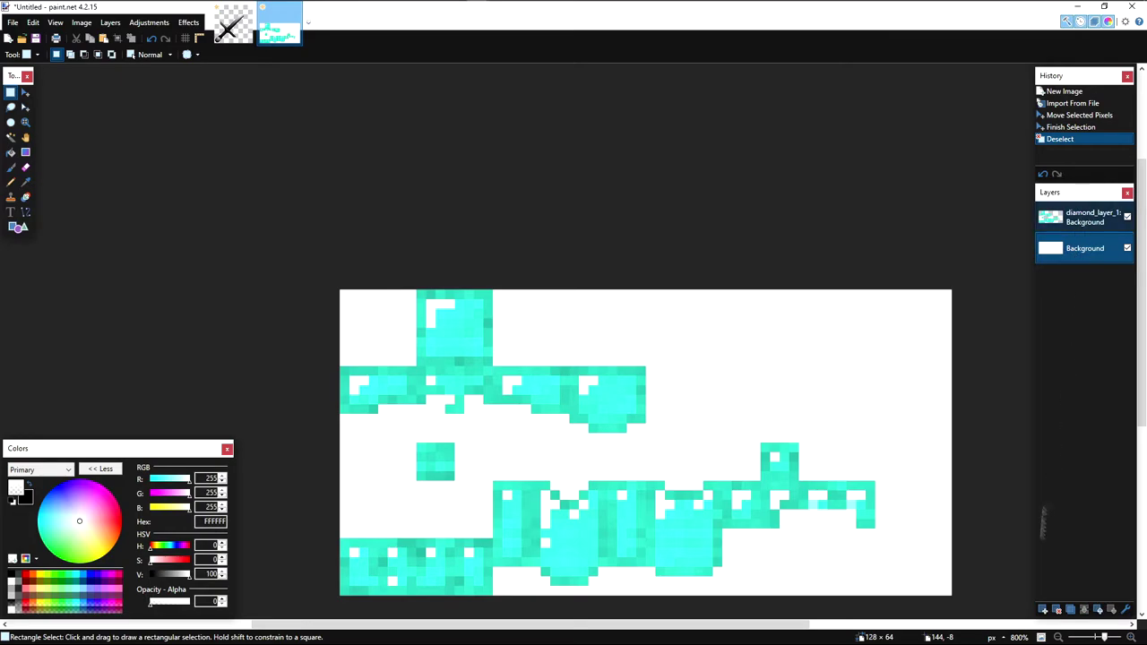
left_click(1057, 608)
left_click(1043, 609)
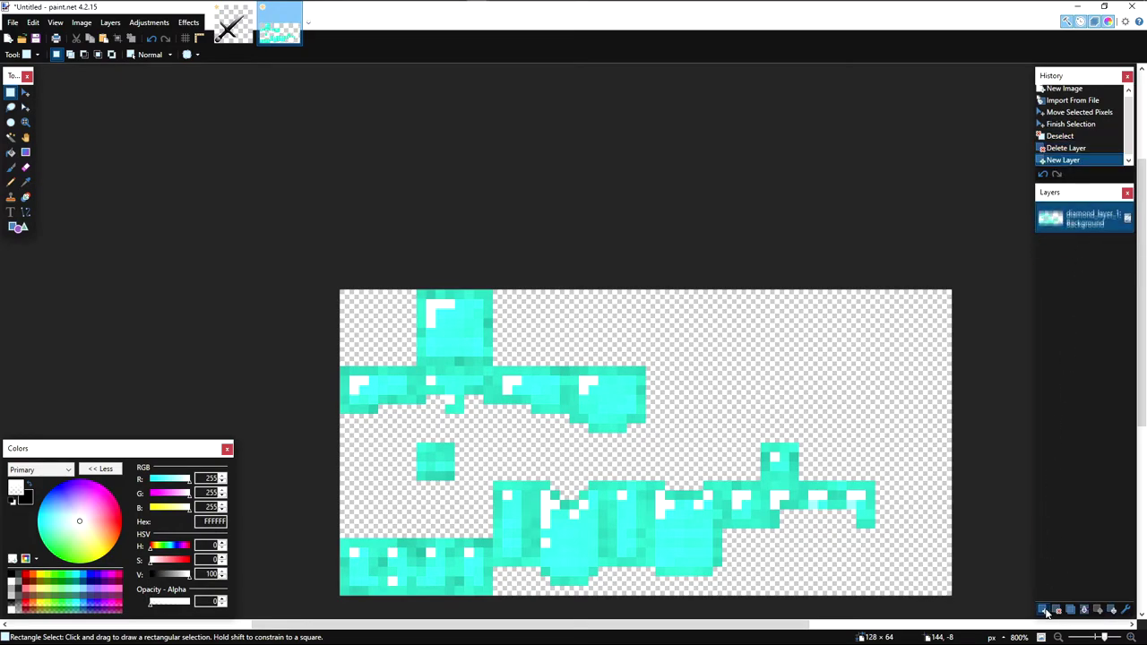
scroll(553, 439, "up", 3)
scroll(485, 331, "up", 3)
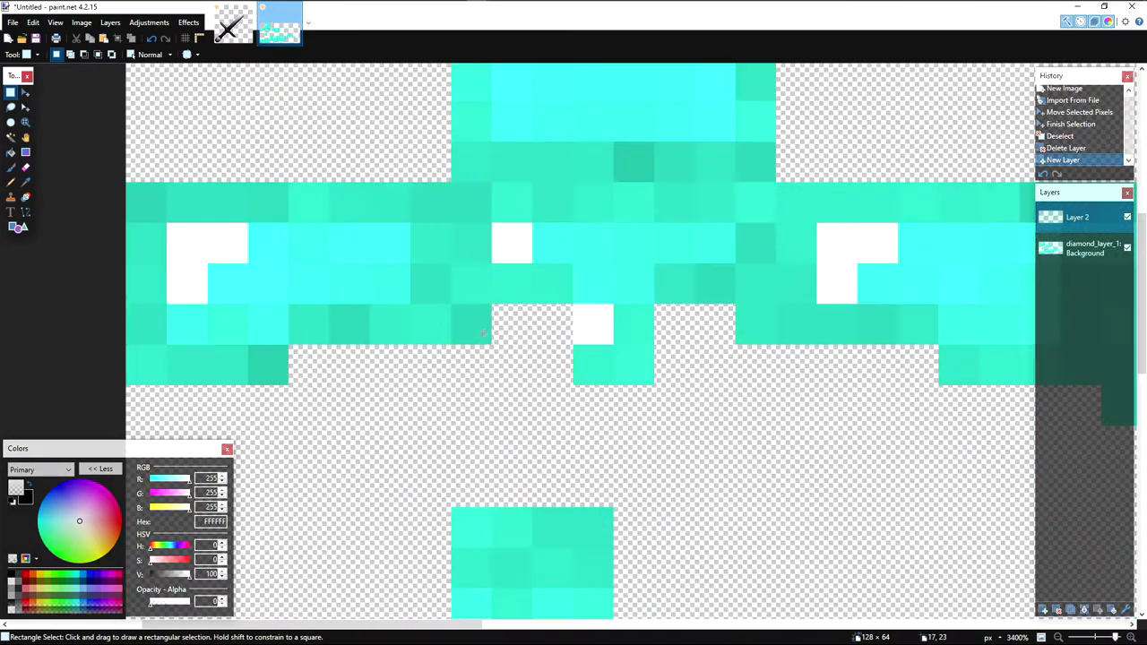
left_click(482, 325)
left_click_drag(481, 320, 482, 322)
left_click_drag(481, 330, 482, 326)
left_click(482, 323)
scroll(517, 329, "down", 3)
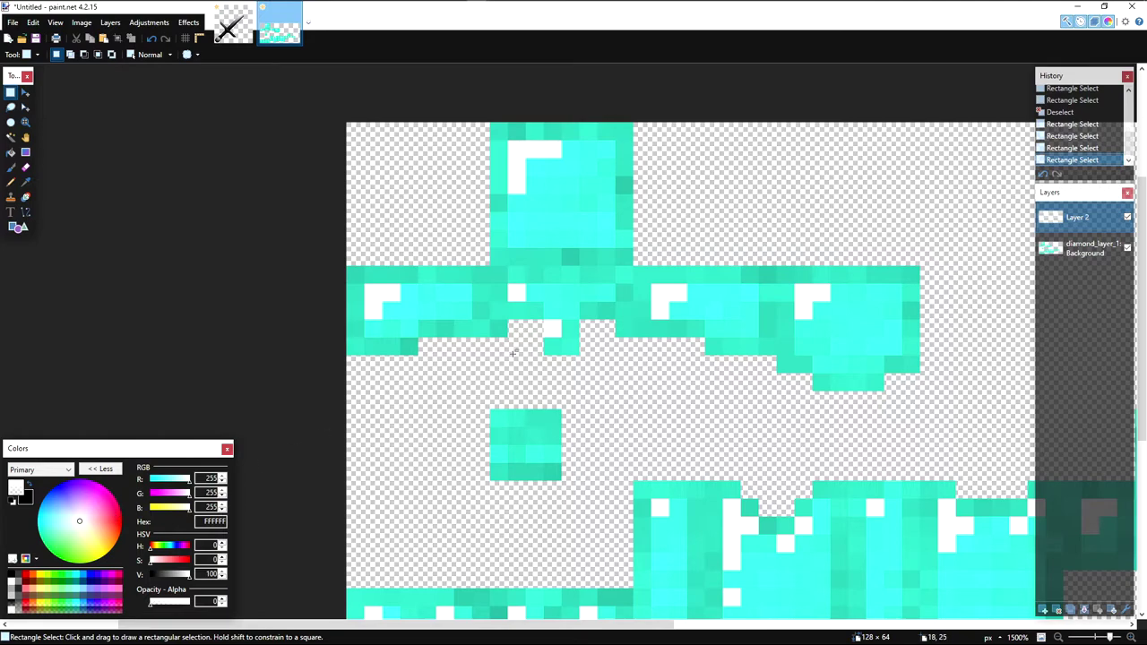
scroll(512, 354, "up", 4)
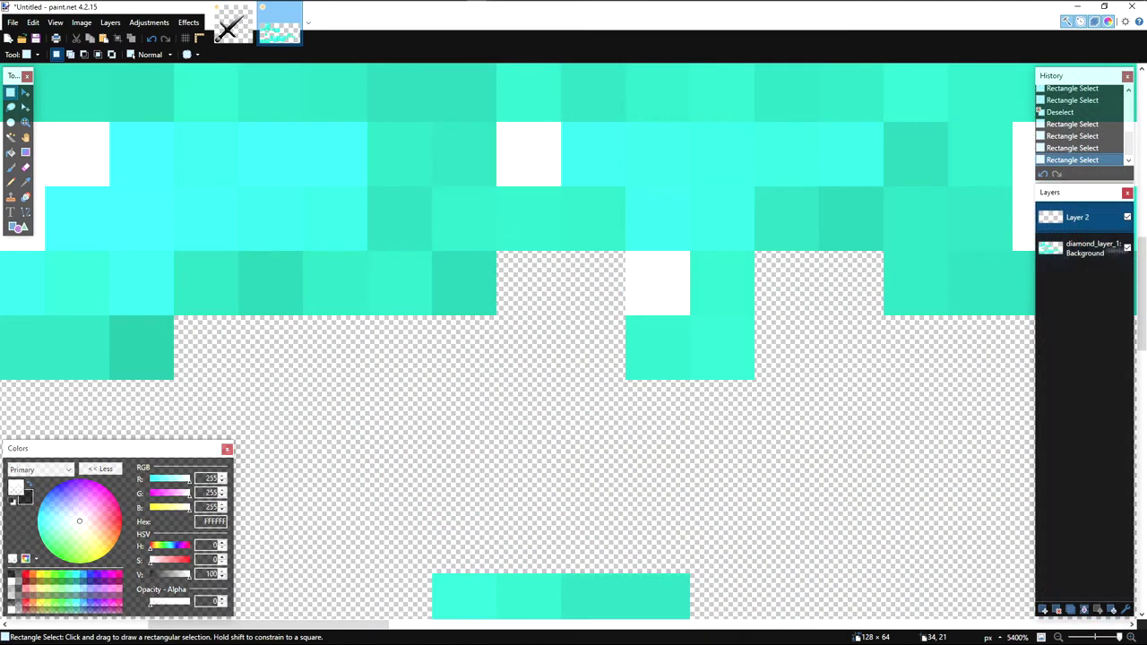
Step: On the diamond_layer_1 layer, pencil single pixels in sampled neighbouring turquoise into the corners of the helmet front's two eye notches
left_click(1054, 256)
key("k")
left_click(513, 235)
key("p")
left_click(512, 266)
key("k")
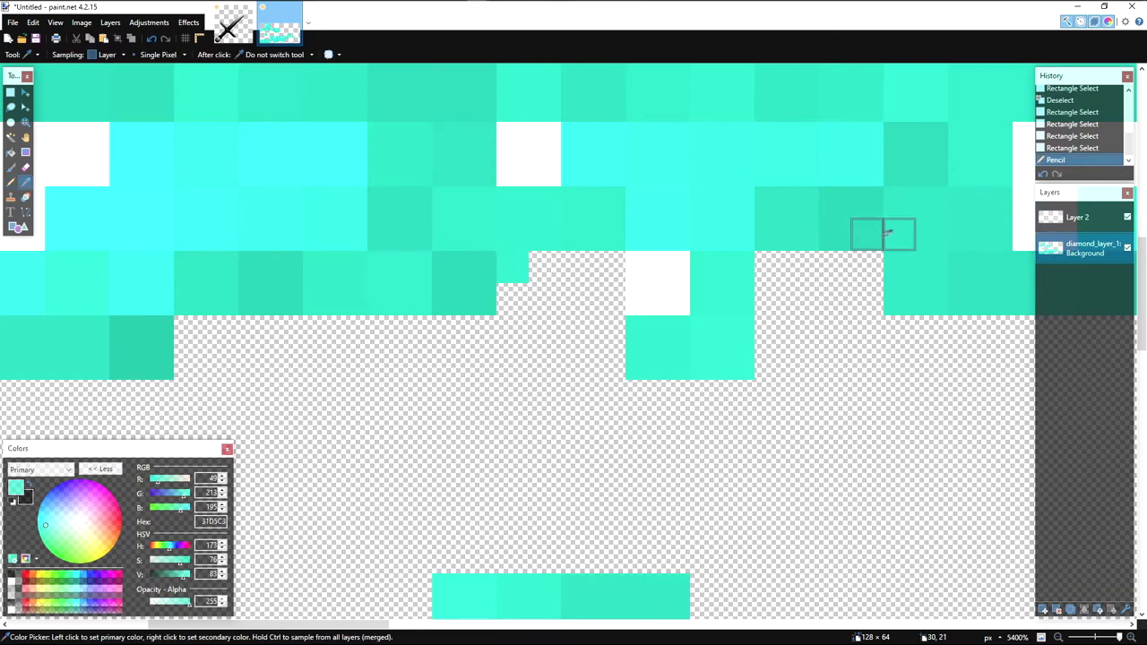
left_click(887, 233)
key("p")
left_click(863, 258)
key("k")
left_click(618, 256)
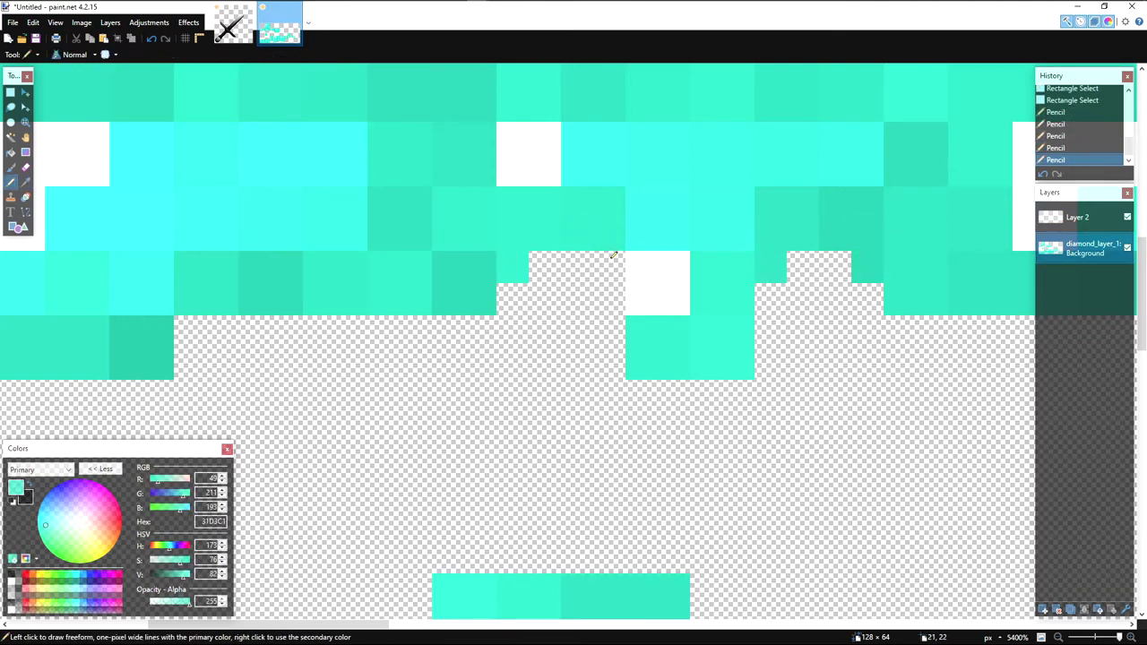
Step: Extend the tip of the helmet's nose guard downwards with pixels in its sampled turquoise
key("k")
left_click(654, 363)
left_click(706, 387)
Step: Smooth the stair step under the helmet side to the right of the face with a pixel in the adjoining turquoise
scroll(735, 345, "down", 4)
scroll(698, 313, "up", 3)
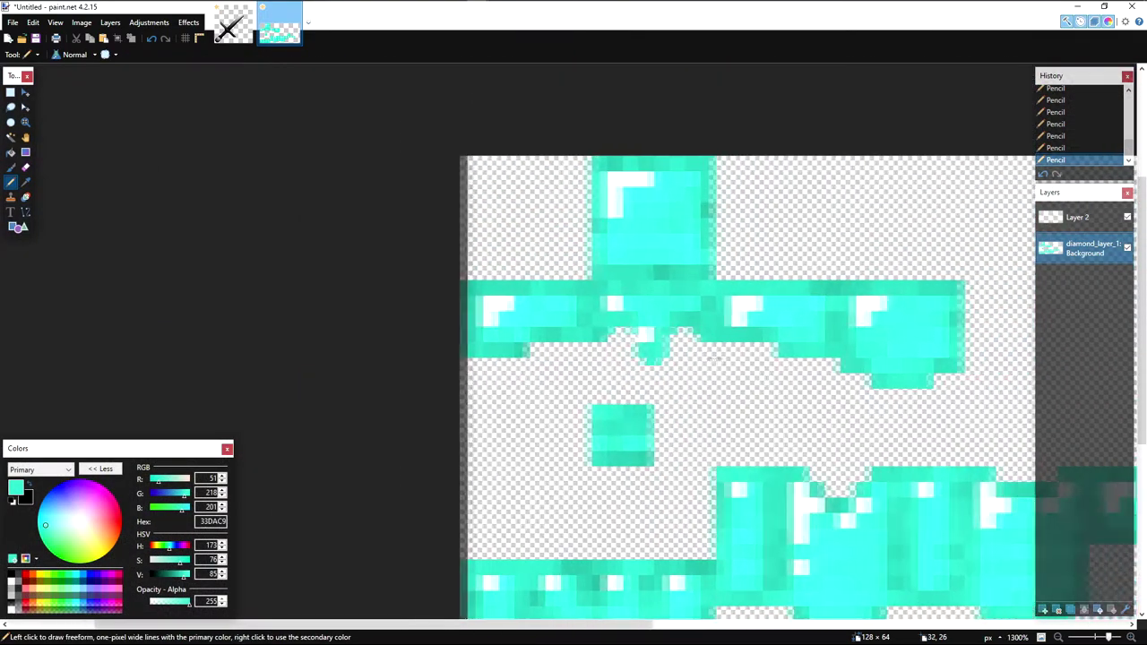
key("k")
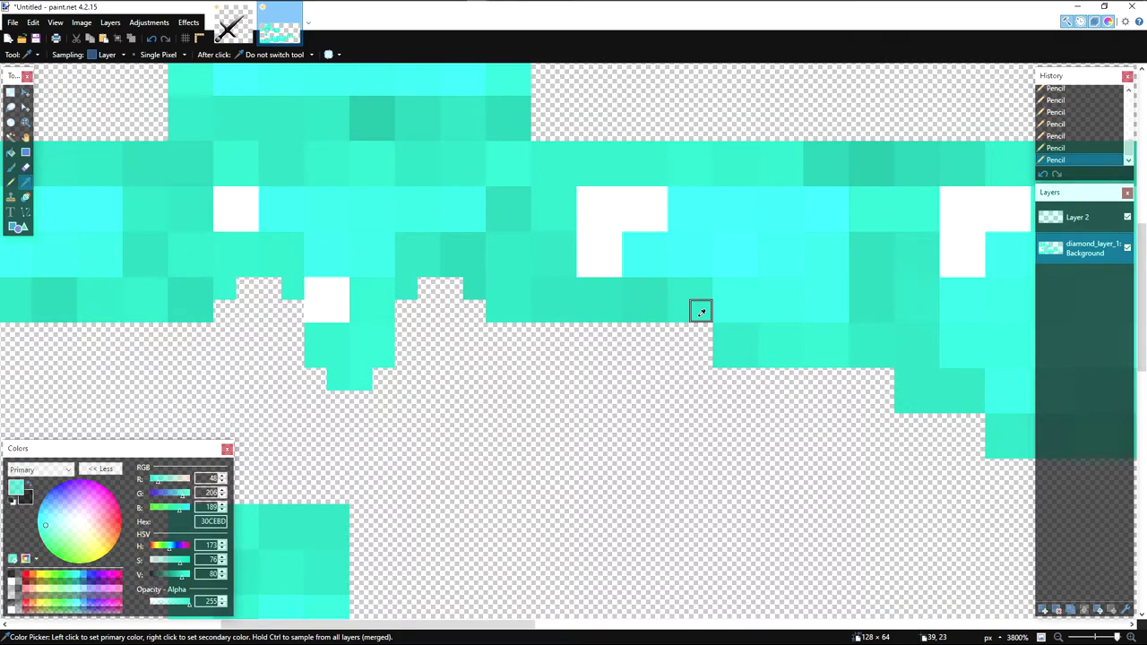
left_click(699, 310)
left_click(700, 324)
Step: Smooth both stair steps at the lower edge of the helmet's back with pixels in sampled turquoise
scroll(678, 422, "down", 2)
scroll(565, 402, "up", 2)
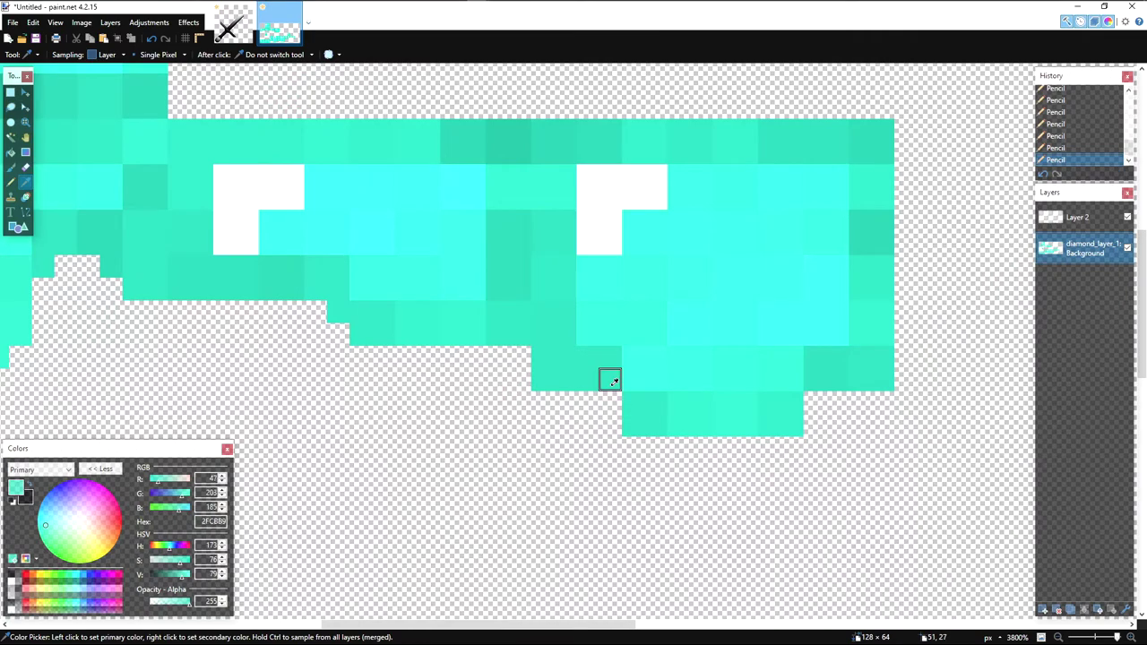
left_click(822, 379)
key("p")
left_click(816, 394)
Step: Smooth the stair step under the helmet side to the left of the face with a pixel in sampled turquoise
scroll(462, 396, "down", 2)
scroll(519, 388, "up", 3)
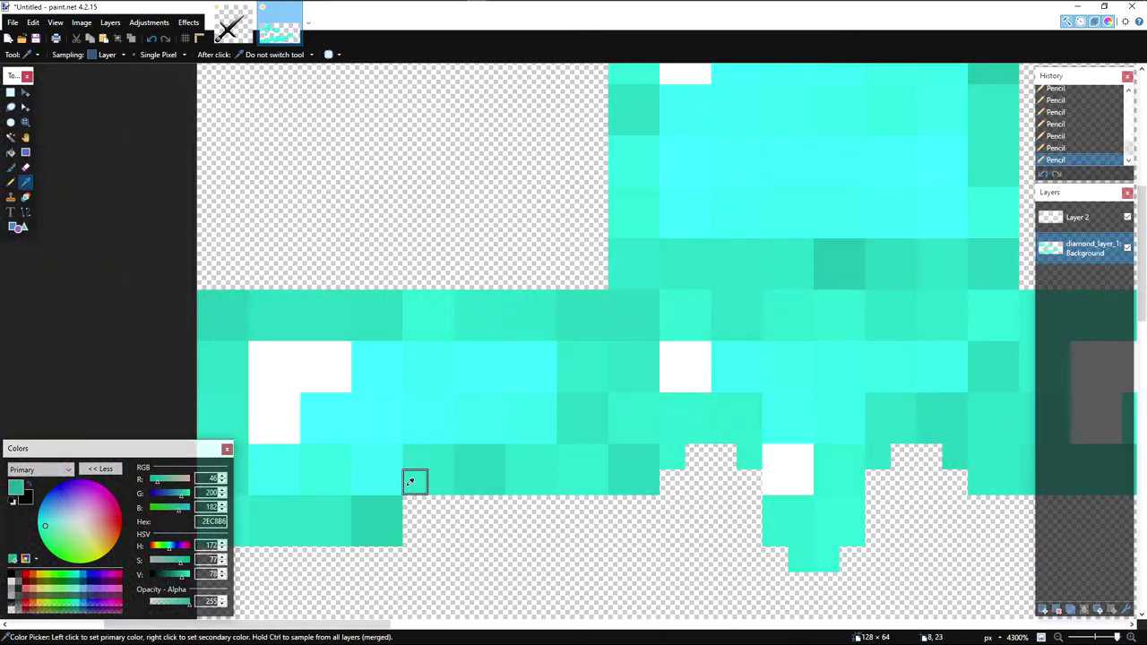
key("p")
scroll(419, 470, "down", 3)
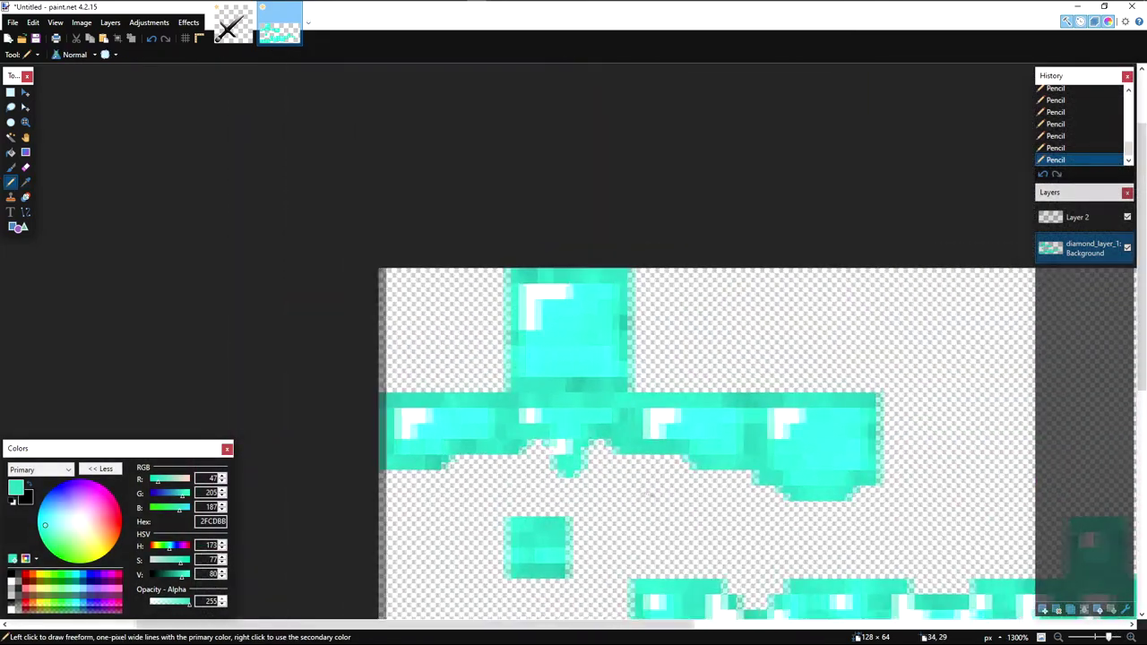
scroll(425, 445, "up", 2)
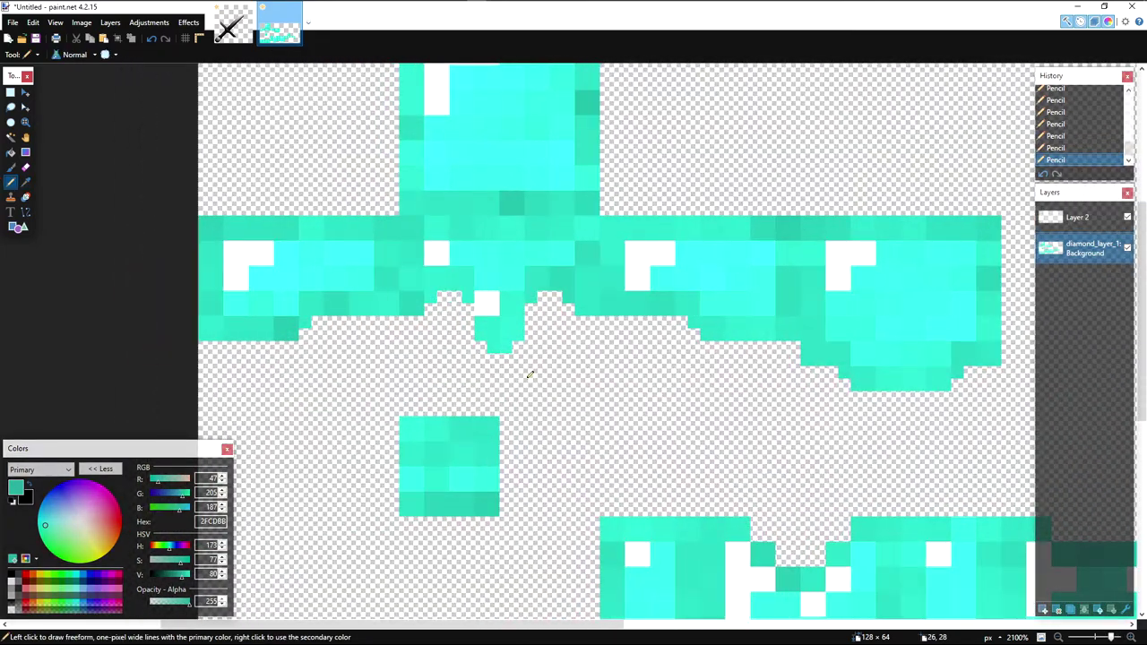
Step: Select the helmet front's turquoise and white pixels, leaving out the transparent area beneath them
scroll(529, 374, "up", 2)
key("s")
mouse_move(383, 262)
left_mouse_down()
mouse_move(667, 506)
mouse_move(708, 506)
mouse_move(708, 548)
mouse_move(668, 548)
mouse_move(708, 586)
left_mouse_up()
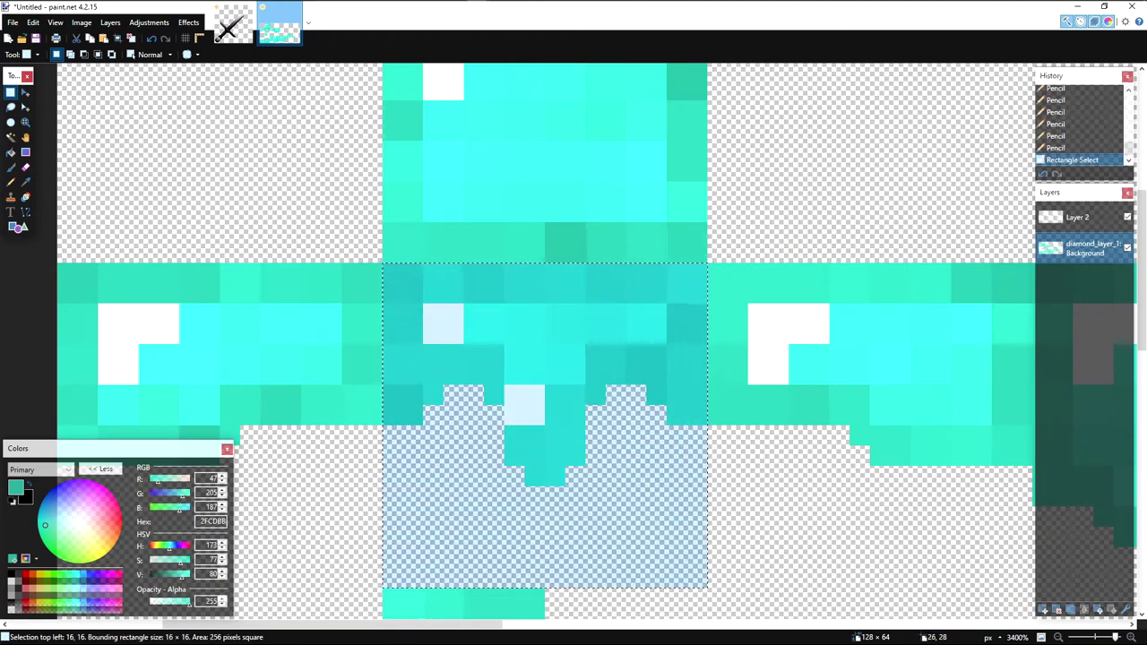
left_click(433, 495)
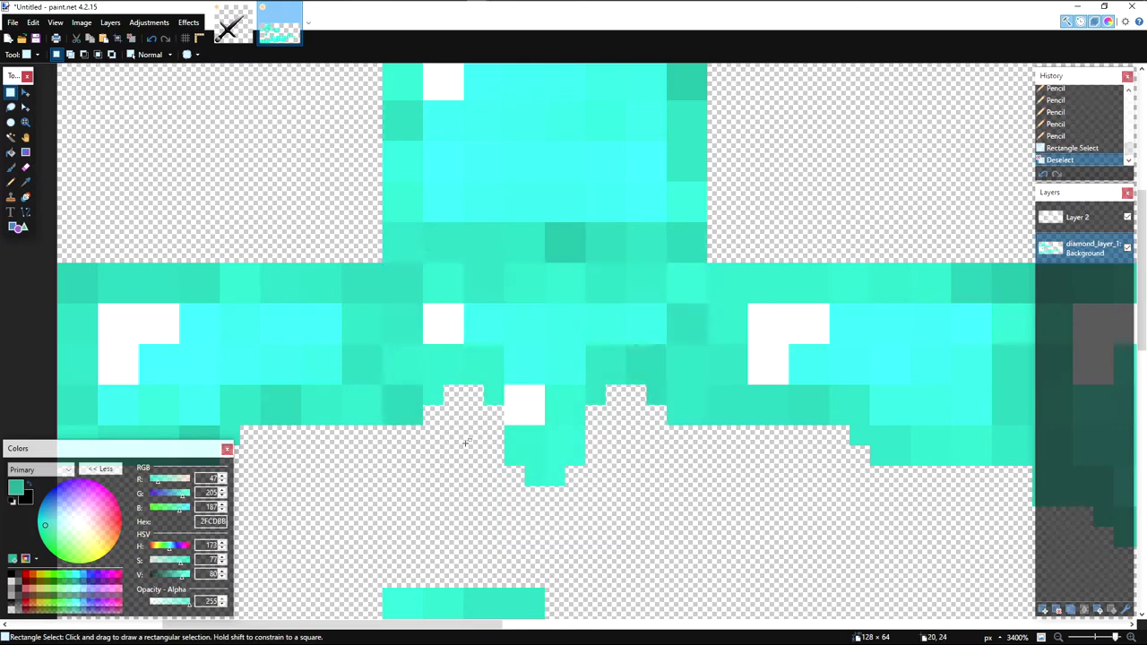
key("ctrl+z")
key("s")
key("s")
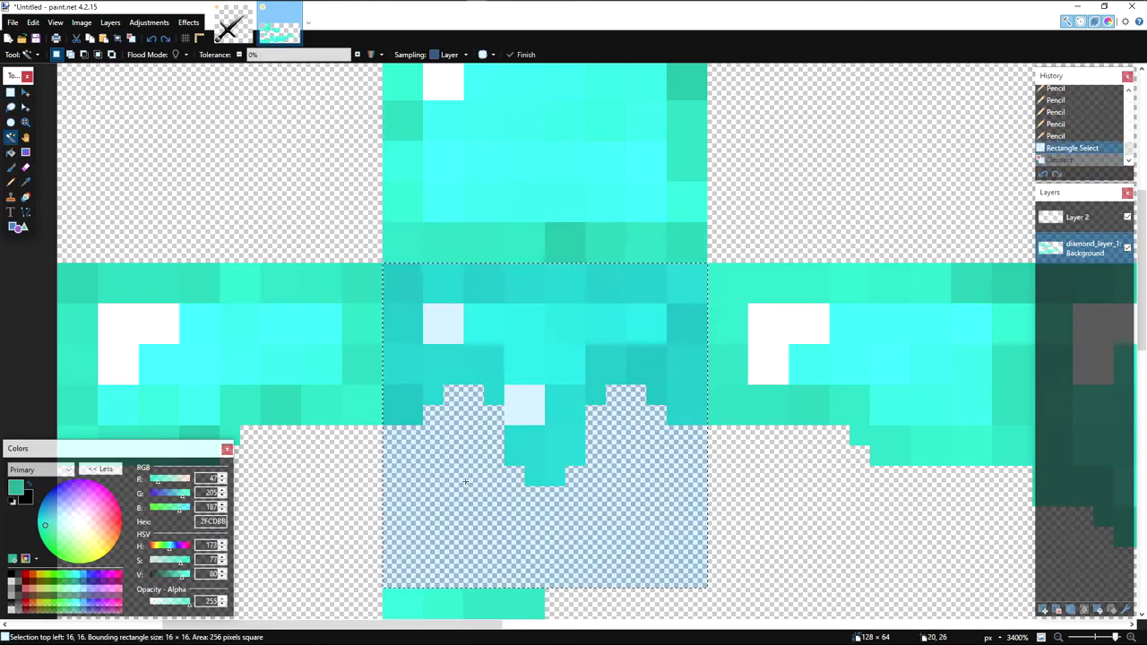
right_click(467, 476)
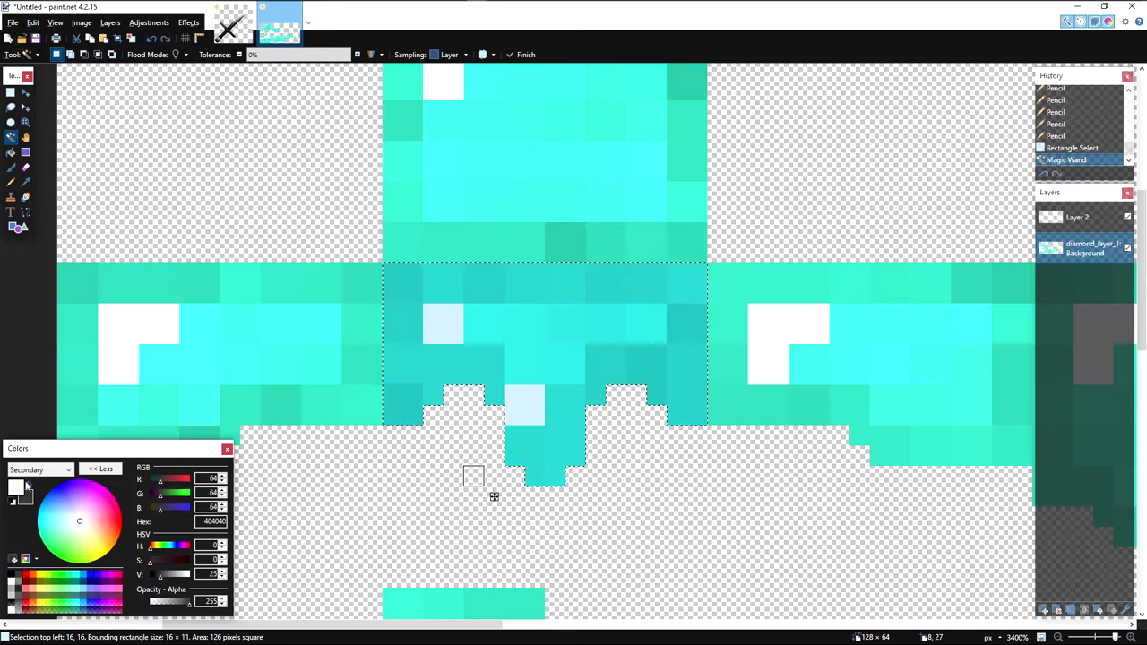
Step: Replace the selected helmet front's colours with a diagonal gradient from white to dark grey 404040
key("o")
key("BackSpace")
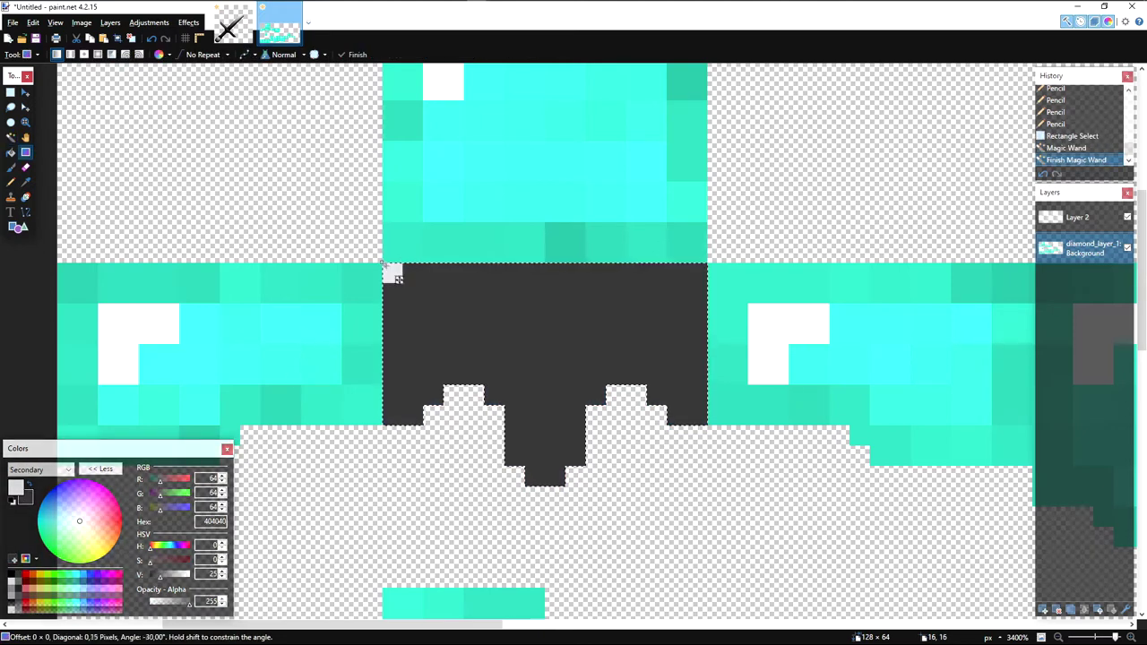
left_click_drag(481, 359, 615, 490)
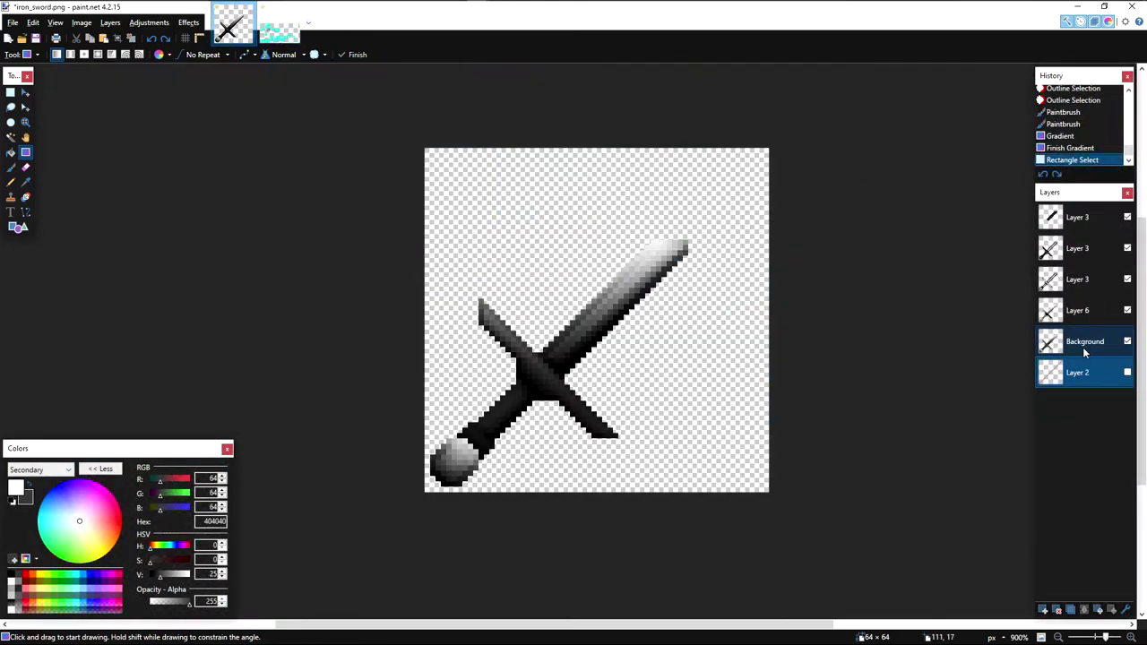
left_click(1084, 352)
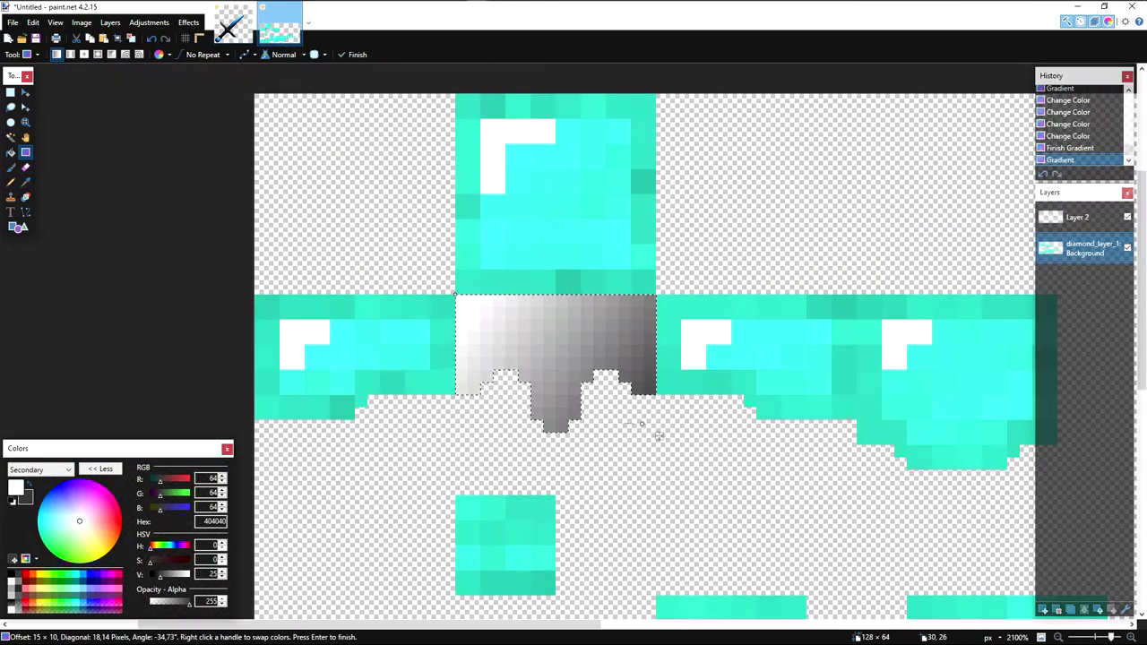
Step: Deselect the helmet front and erase its nose guard with a 1-pixel eraser to leave one open face cut-out
scroll(583, 414, "down", 3)
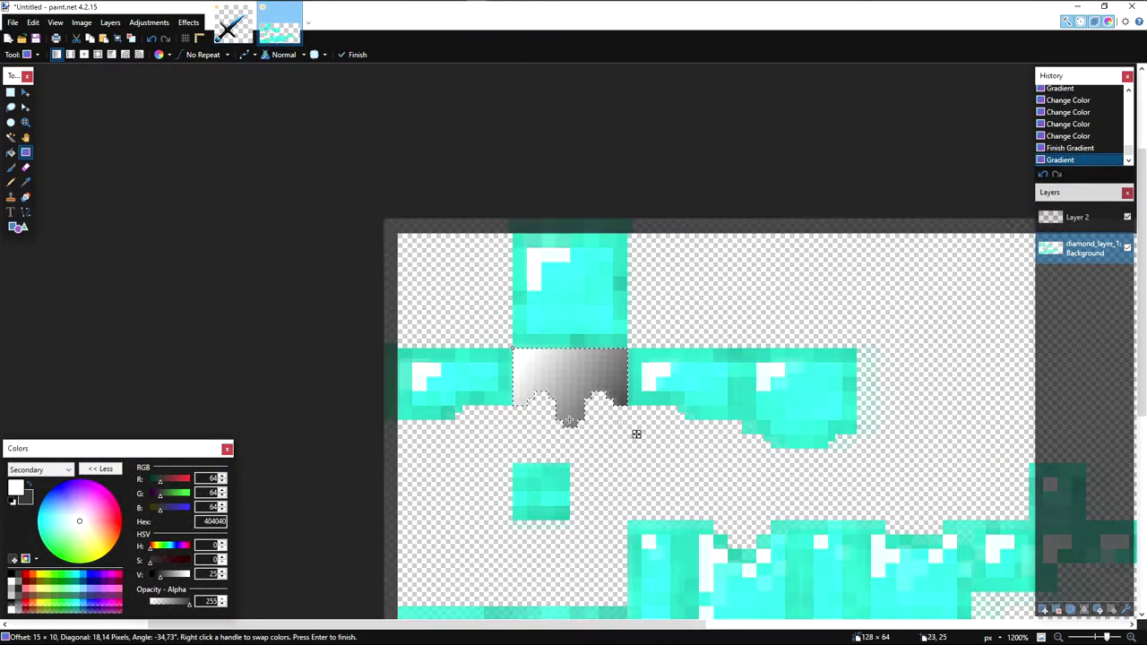
scroll(569, 420, "up", 4)
key("e")
left_click_drag(572, 418, 551, 412)
key("ctrl+z")
key("s")
left_click(475, 378)
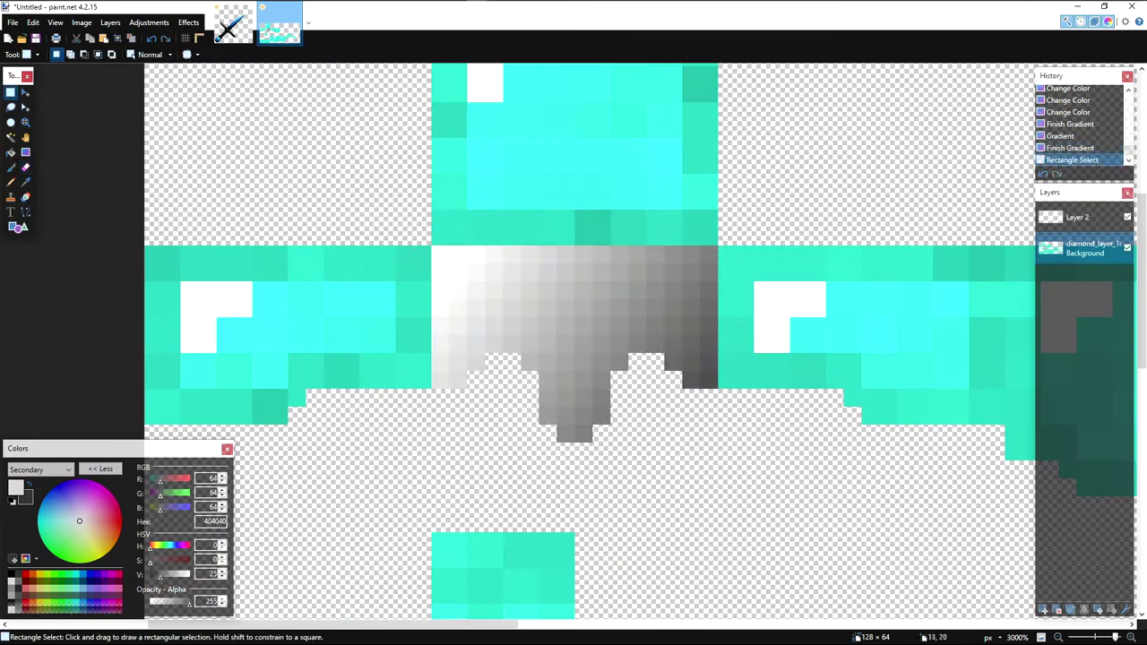
key("e")
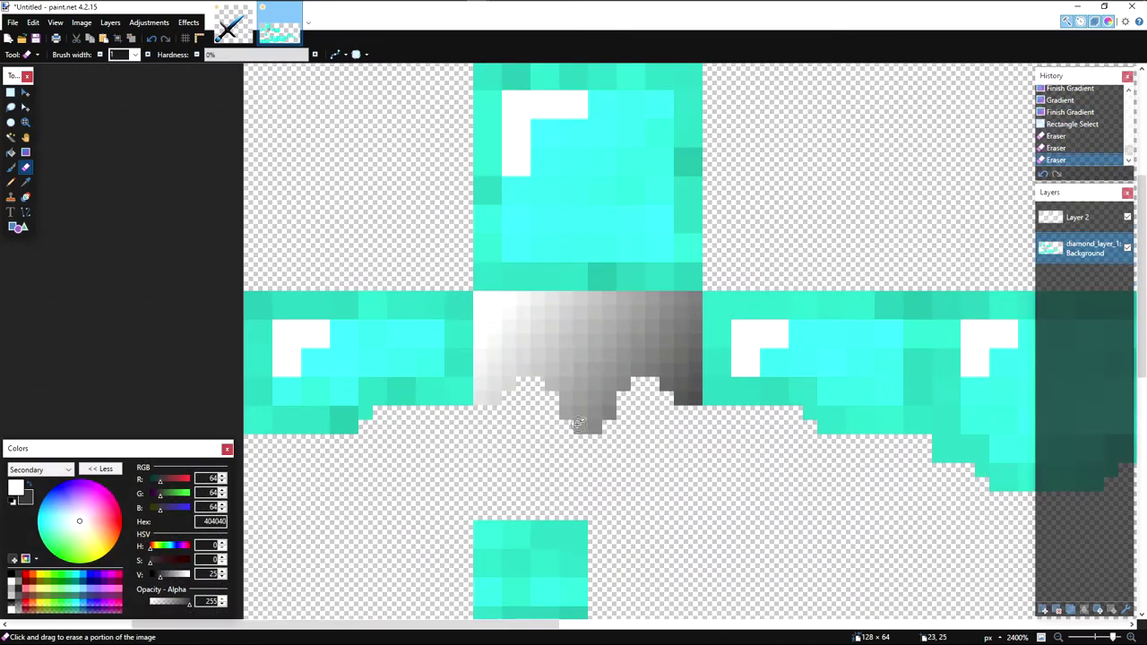
scroll(565, 416, "up", 1)
left_click(626, 488)
scroll(625, 489, "down", 4)
scroll(638, 499, "up", 5)
left_click_drag(573, 475, 598, 476)
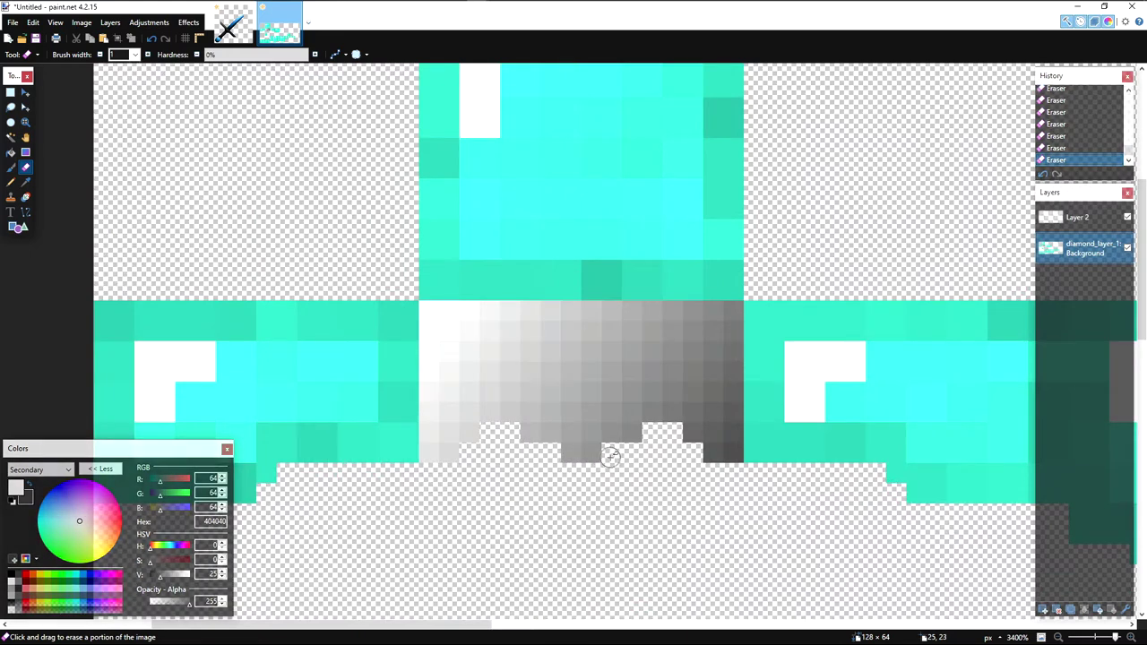
Step: Select the reshaped helmet front's grey pixels, leaving out the transparent face cut-out
key("s")
mouse_move(418, 305)
left_mouse_down()
mouse_move(543, 403)
mouse_move(730, 504)
left_mouse_up()
key("s")
key("s")
key("s")
key("s")
key("s")
key("s")
key("s")
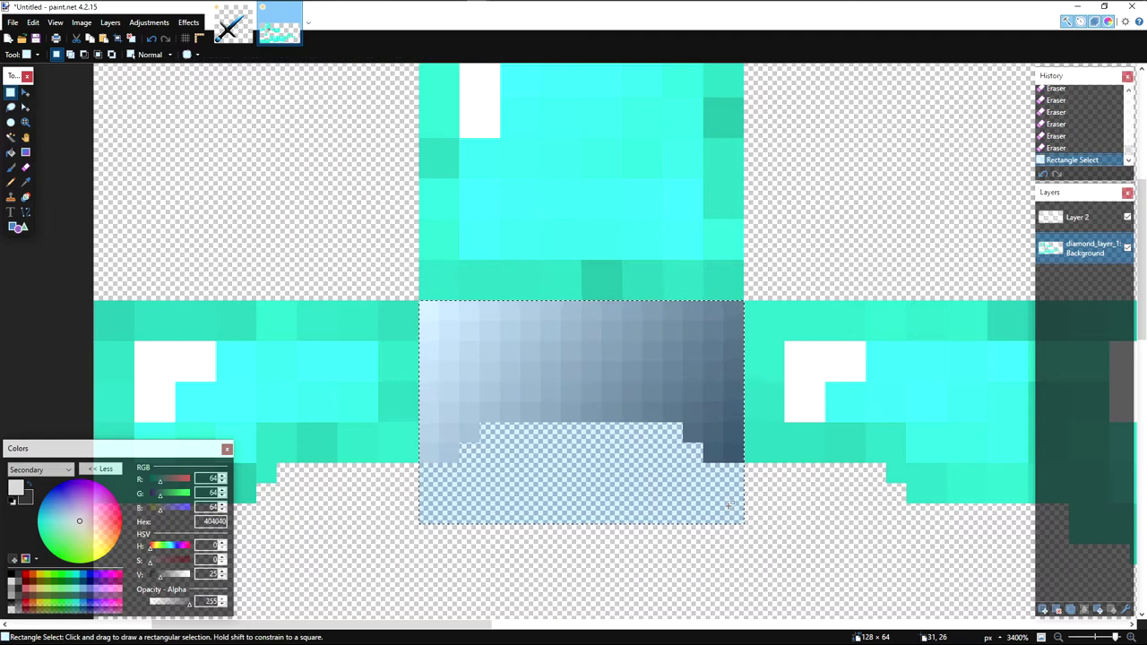
left_click(730, 504, "alt")
Step: Apply a fresh diagonal white to dark grey gradient across the selected helmet front
key("g")
left_click_drag(459, 312, 744, 475)
left_click_drag(486, 343, 487, 366)
key("ctrl+z")
Step: Select the square helmet top and fill it with a diagonal white to dark grey gradient
key("s")
left_click_drag(423, 296, 738, 156)
key("g")
left_click_drag(420, 167, 730, 484)
Step: Select the stepped helmet side to the left of the face and fill it with a diagonal white to dark grey gradient
key("s")
mouse_move(658, 466)
left_mouse_down()
mouse_move(734, 284)
mouse_move(815, 186)
left_mouse_up()
mouse_move(260, 210)
left_mouse_down()
mouse_move(532, 320)
mouse_move(573, 360)
left_mouse_up()
left_click_drag(258, 373, 435, 383)
key("g")
left_click_drag(256, 202, 514, 433)
key("s")
Step: Fill the helmet side to the right of the face and the helmet's back with diagonal white to dark grey gradients
scroll(480, 369, "down", 3)
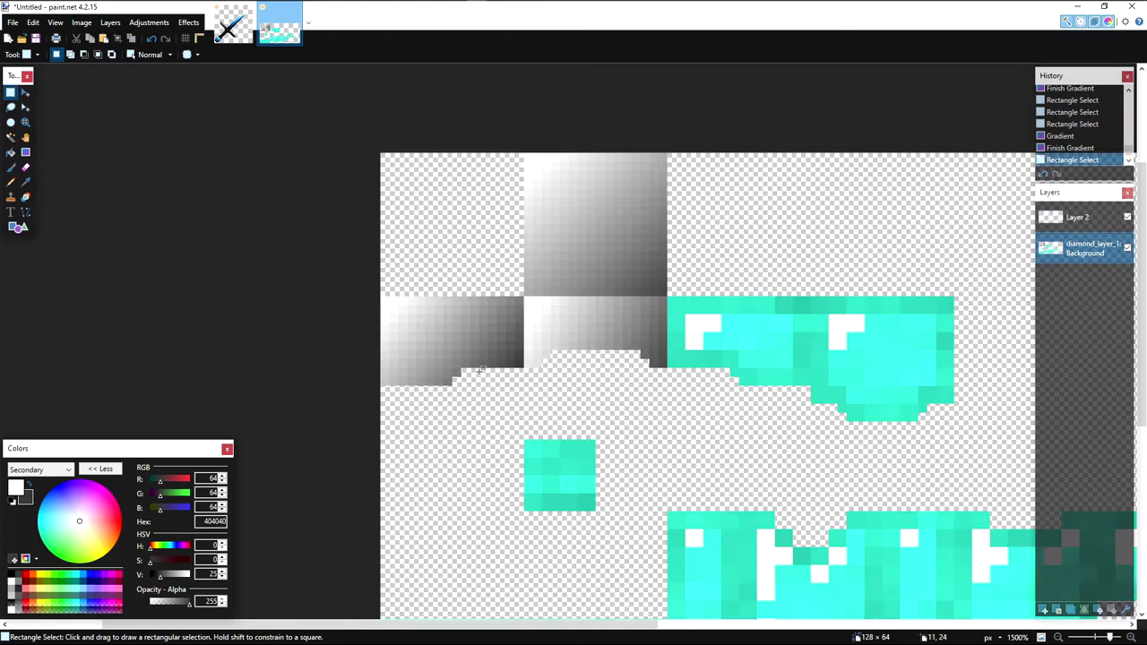
scroll(480, 369, "up", 4)
left_click_drag(752, 246, 685, 366)
left_click_drag(547, 385, 678, 386)
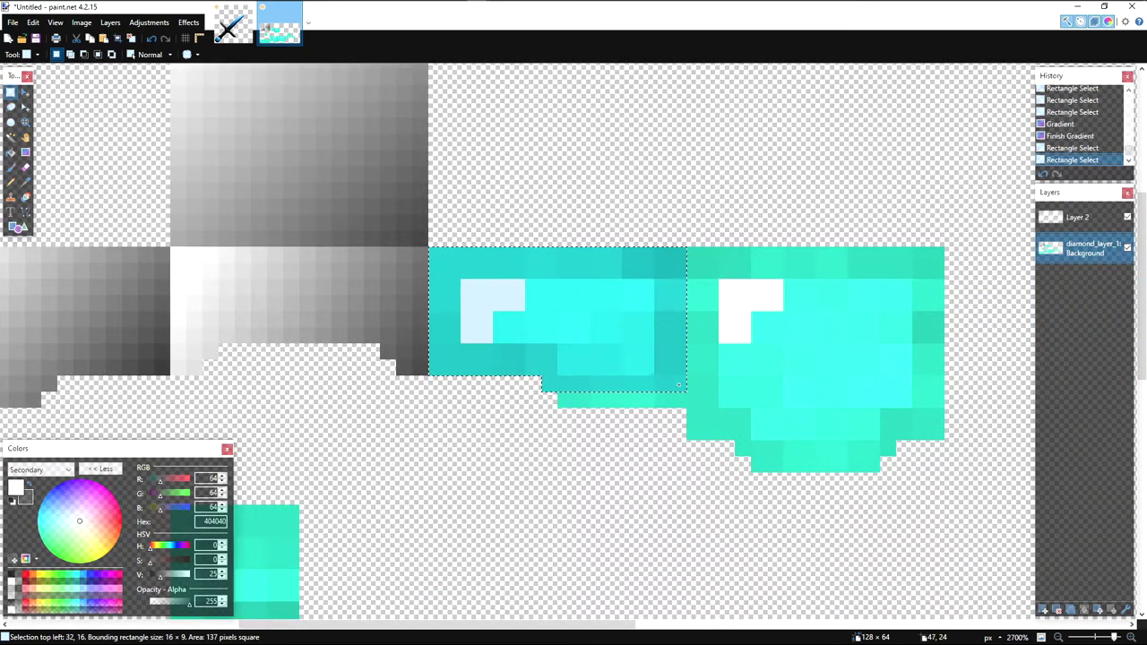
key("g")
left_click_drag(431, 250, 468, 269)
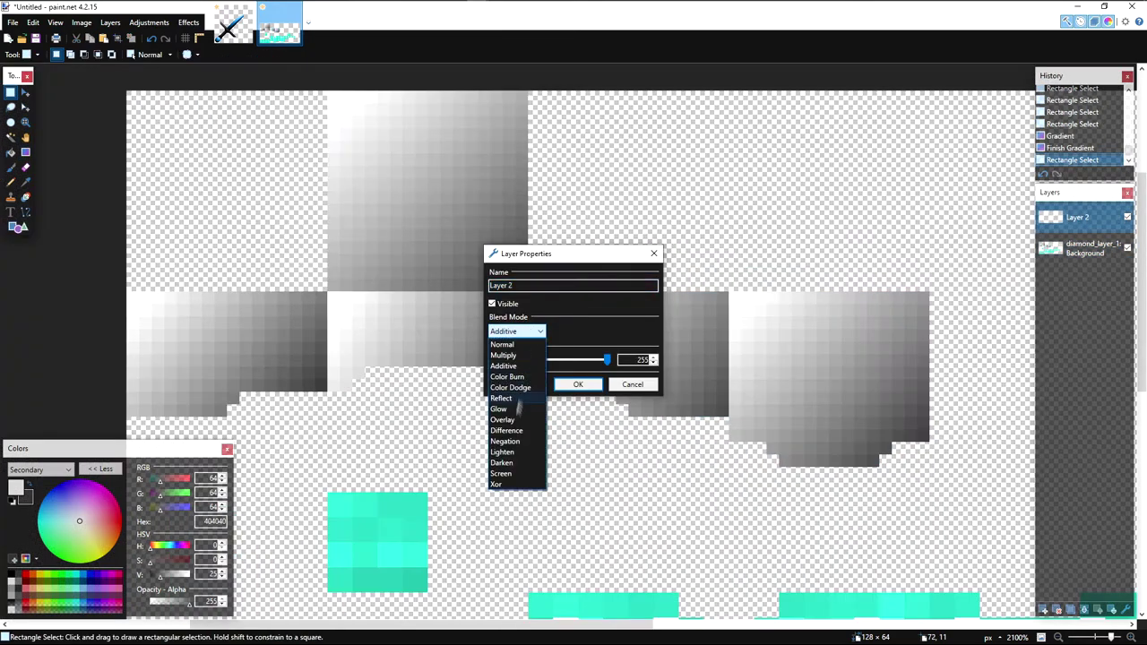
Step: Set Layer 2's blend mode to Overlay and reduce its opacity
left_click(515, 419)
left_click_drag(607, 359, 515, 374)
left_click(578, 385)
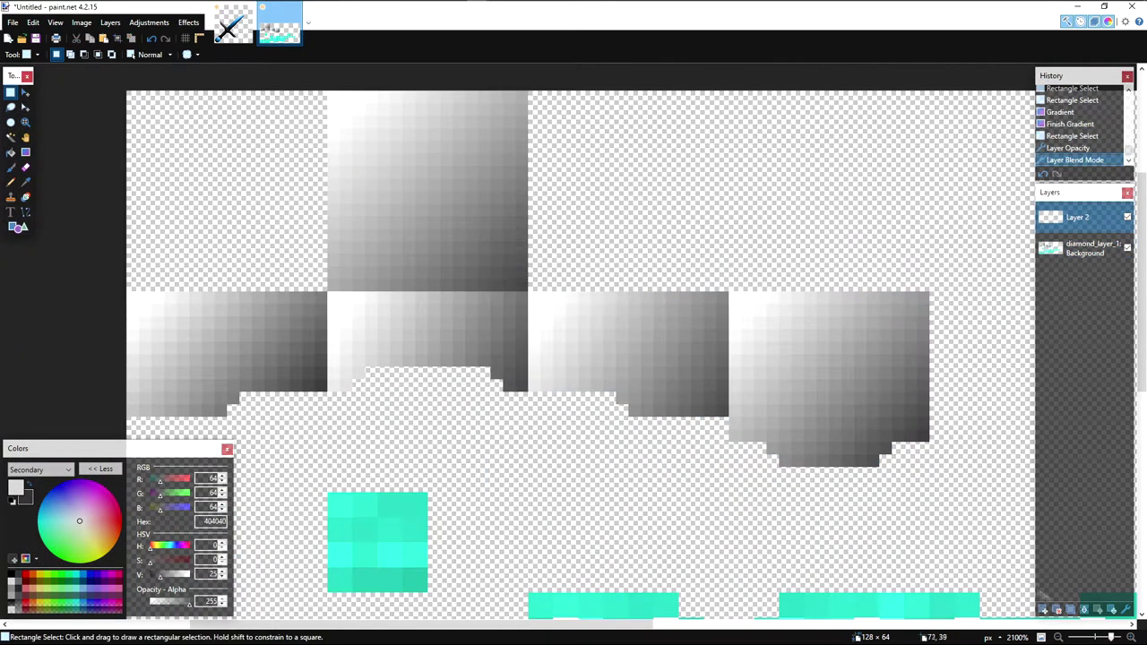
Step: Select the helmet front's gradient pixels on the background layer, excluding the transparent face cut-out
scroll(404, 403, "down", 3)
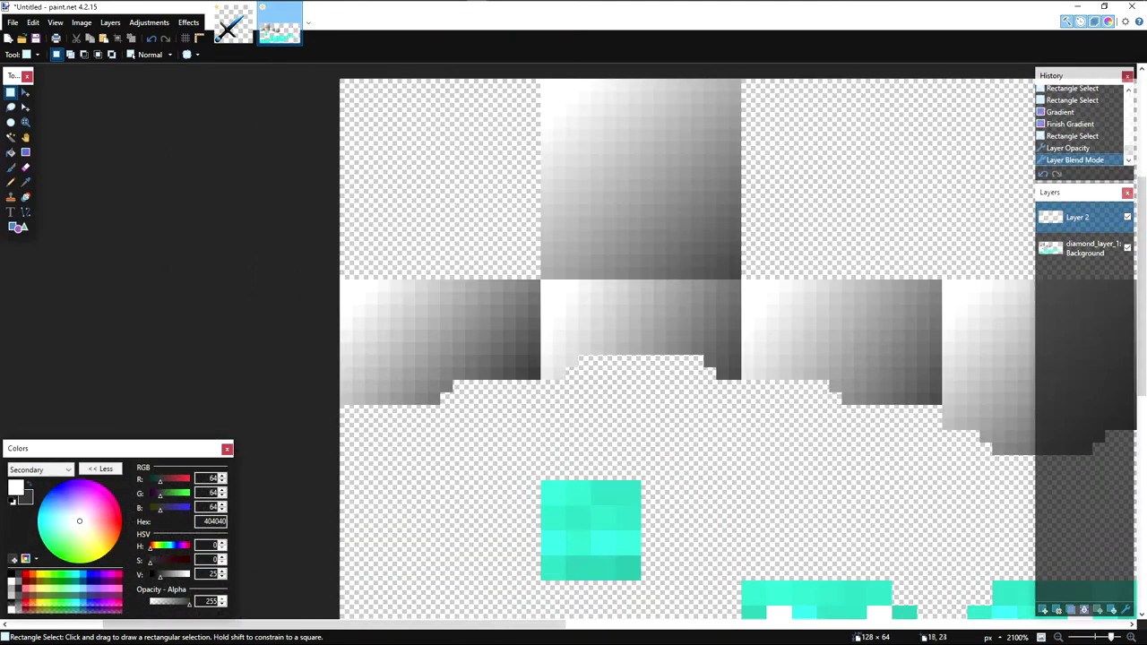
scroll(404, 402, "up", 3)
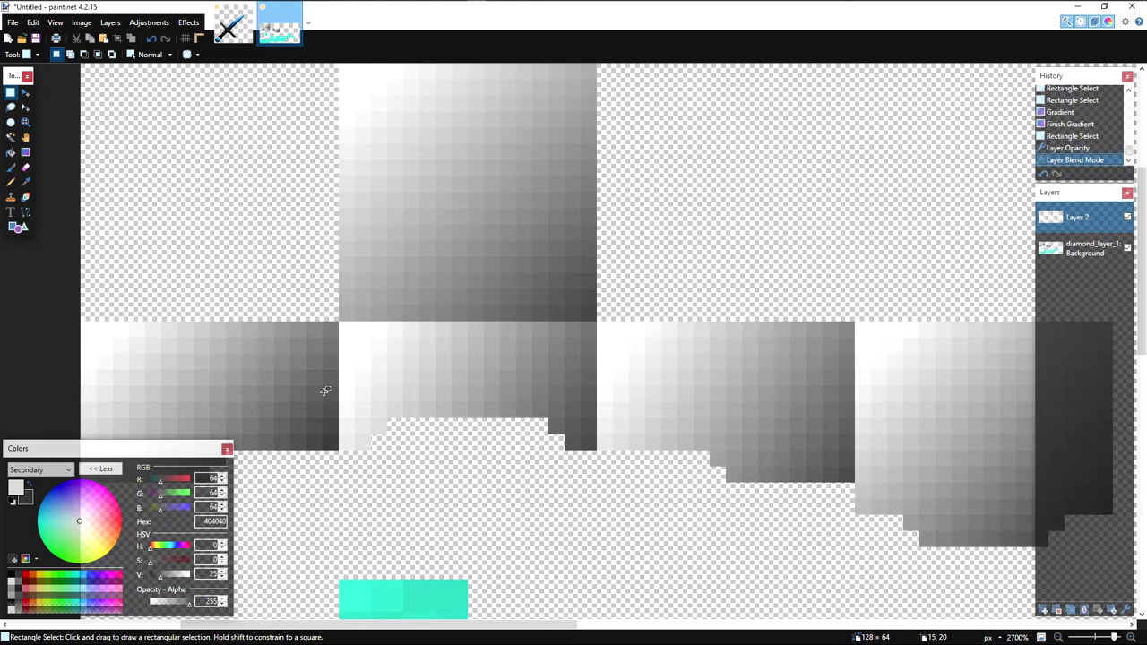
left_click_drag(344, 316, 595, 450)
key("s")
key("s")
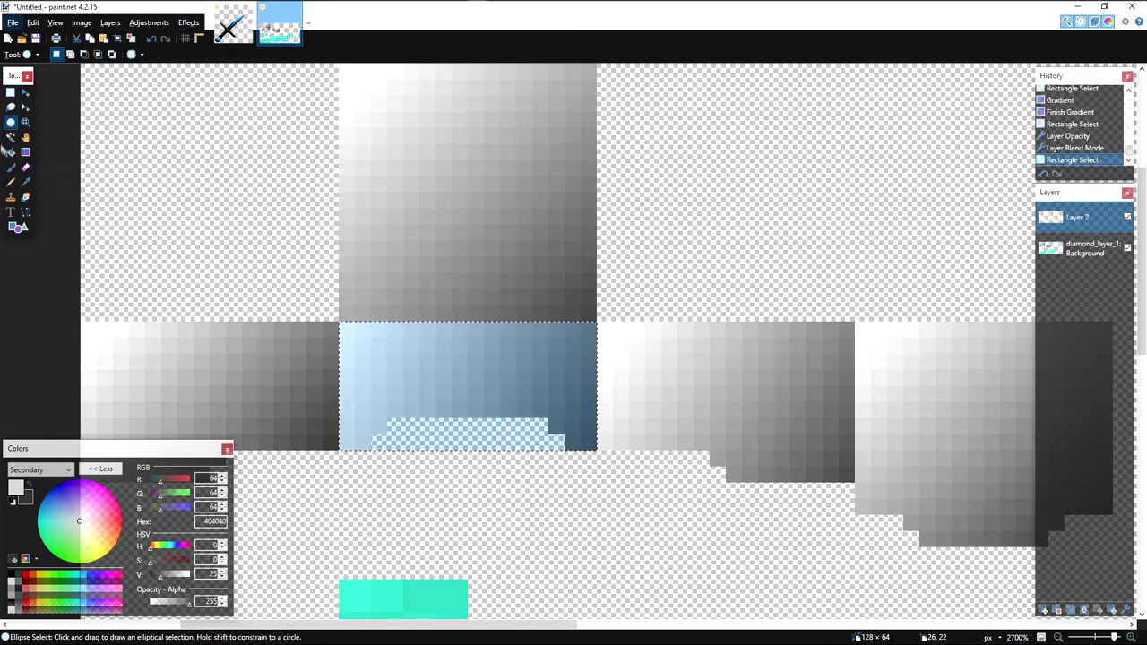
left_click(10, 137)
left_click(427, 458)
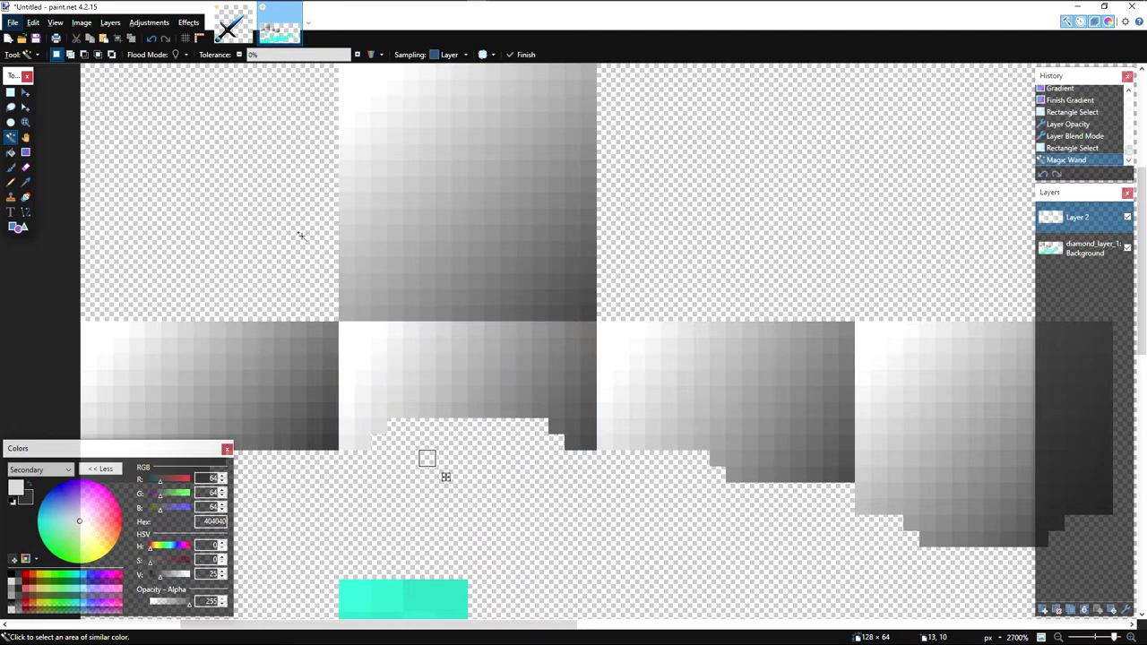
key("ctrl+z")
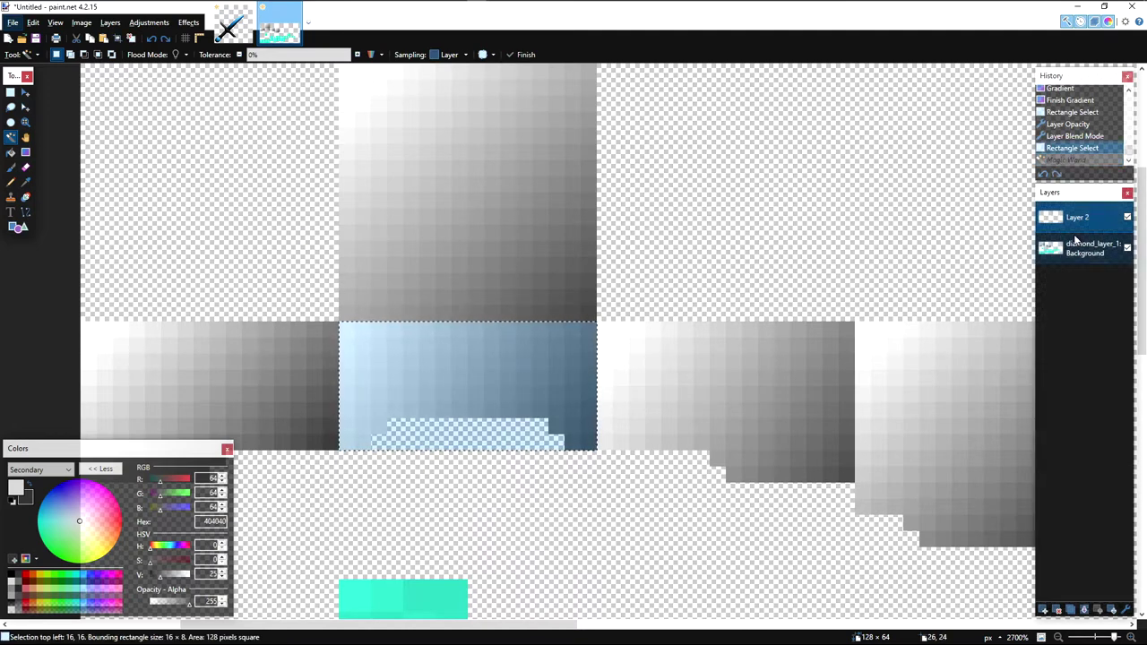
left_click(492, 458)
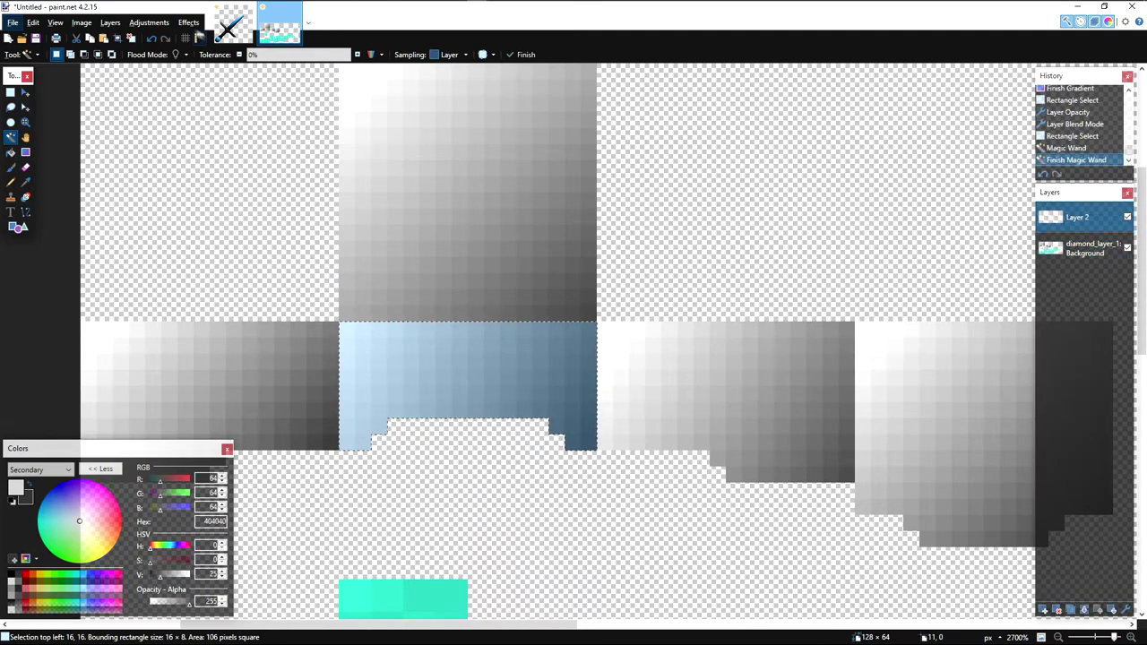
Step: Outline the selected helmet front on Layer 2 in black with width 1 and strength 1,00
left_click(190, 24)
mouse_move(275, 185)
left_click(363, 243)
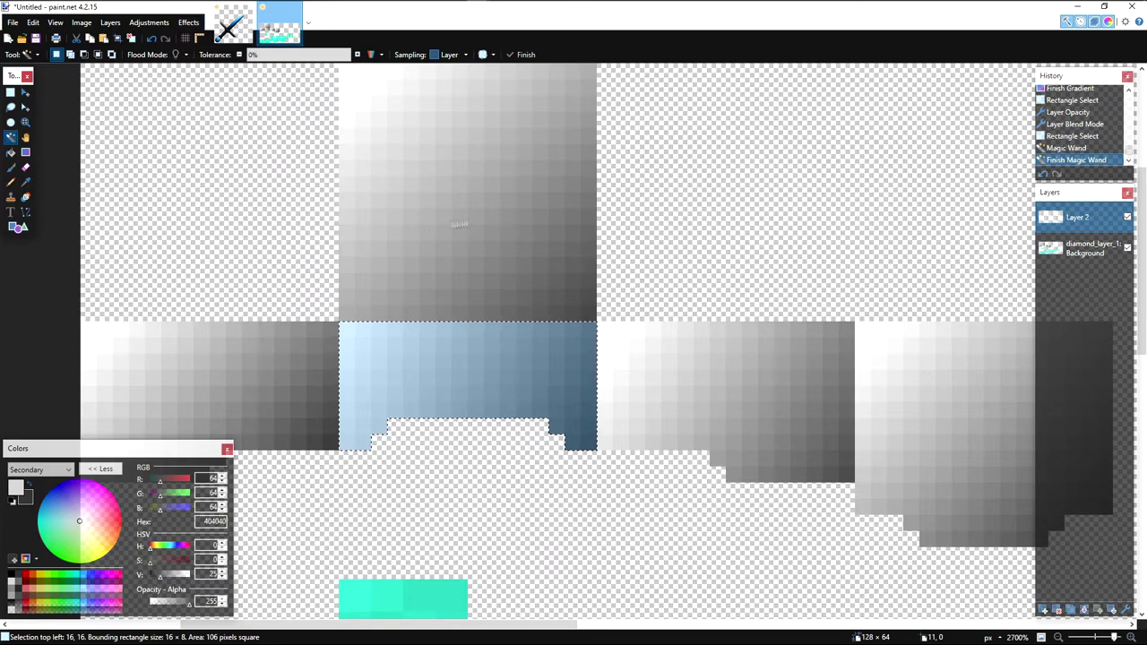
left_click_drag(497, 224, 853, 193)
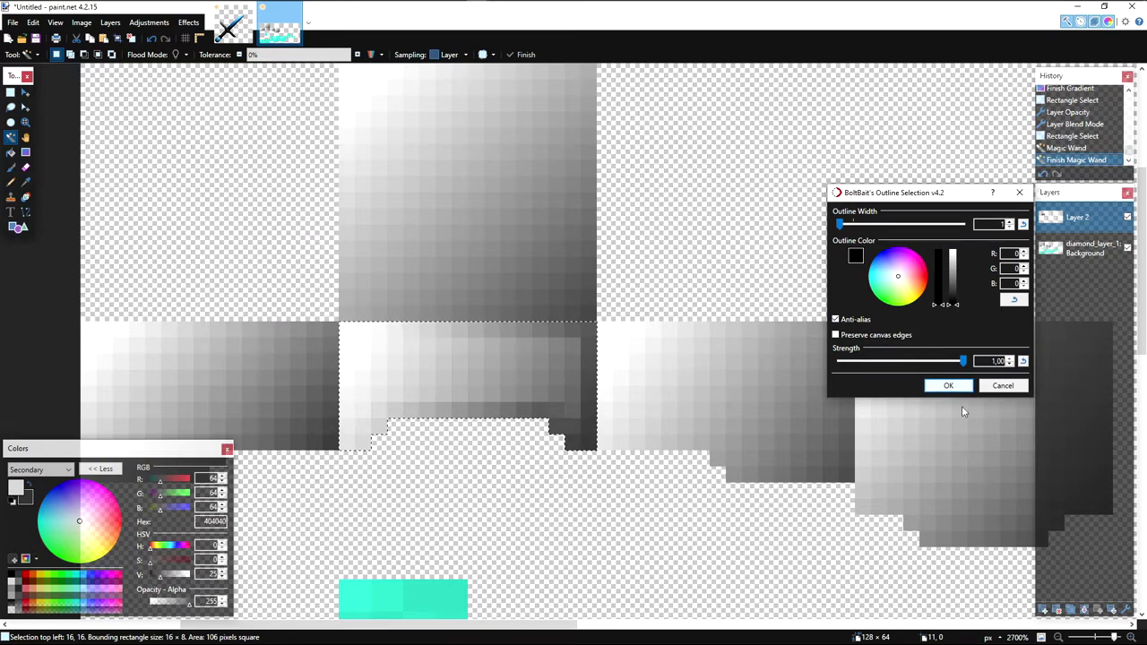
left_click(949, 386)
Step: Duplicate Layer 2 and outline the selected helmet front on the copy in black with width 2 and strength 1,00
key("ctrl+shift+d")
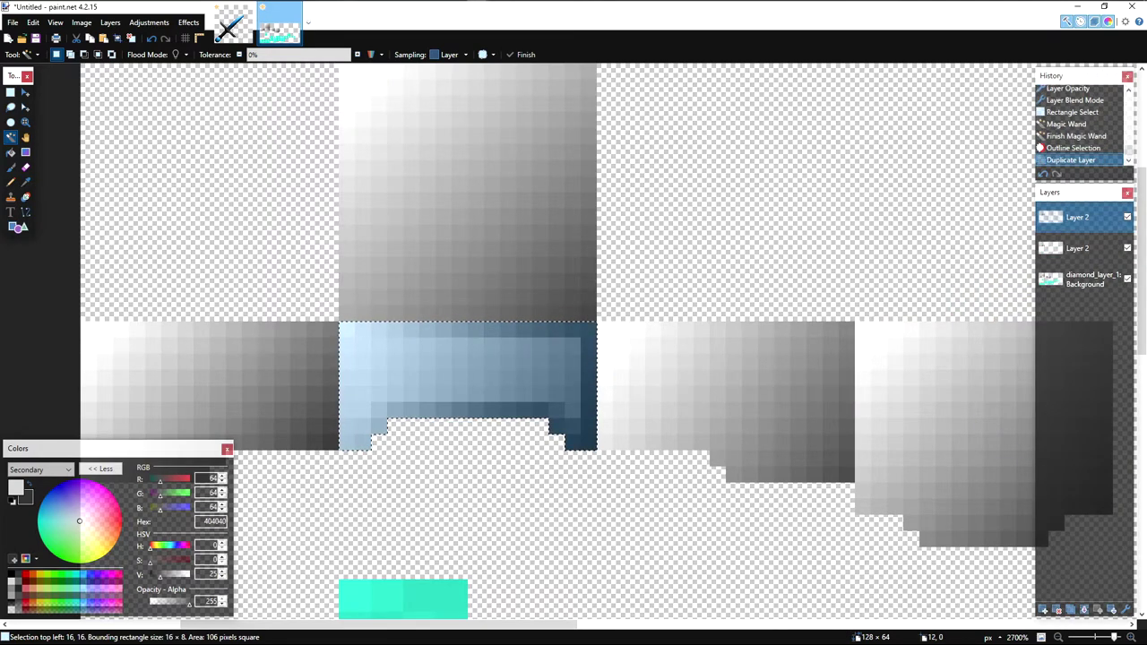
left_click(189, 23)
mouse_move(290, 190)
left_click(392, 245)
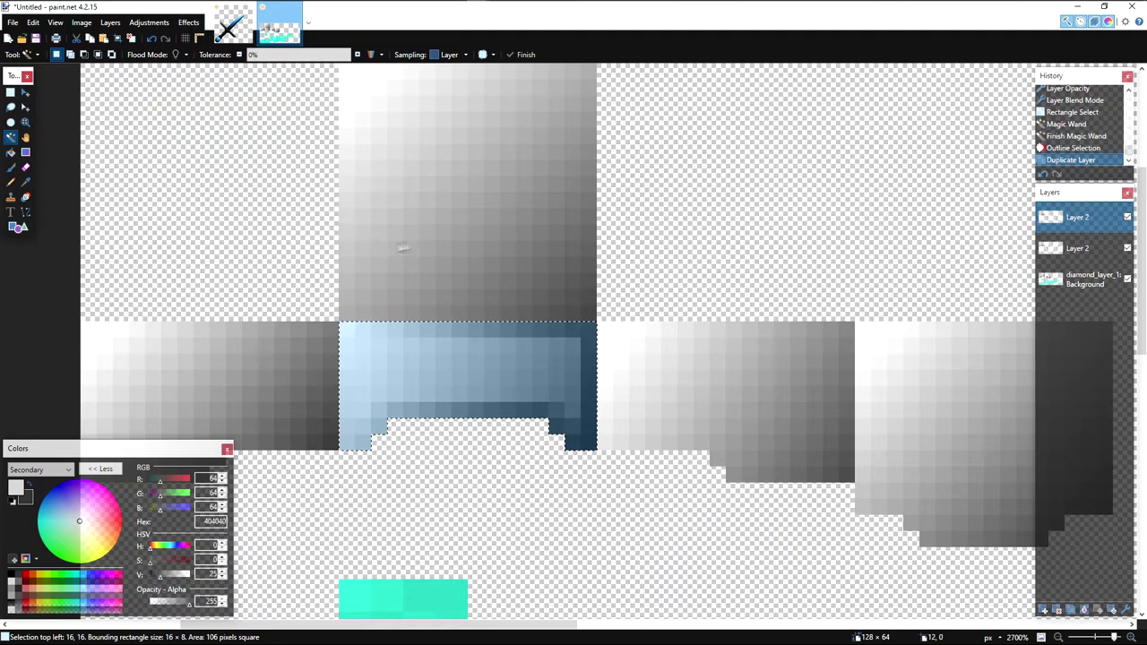
left_click_drag(536, 222, 805, 192)
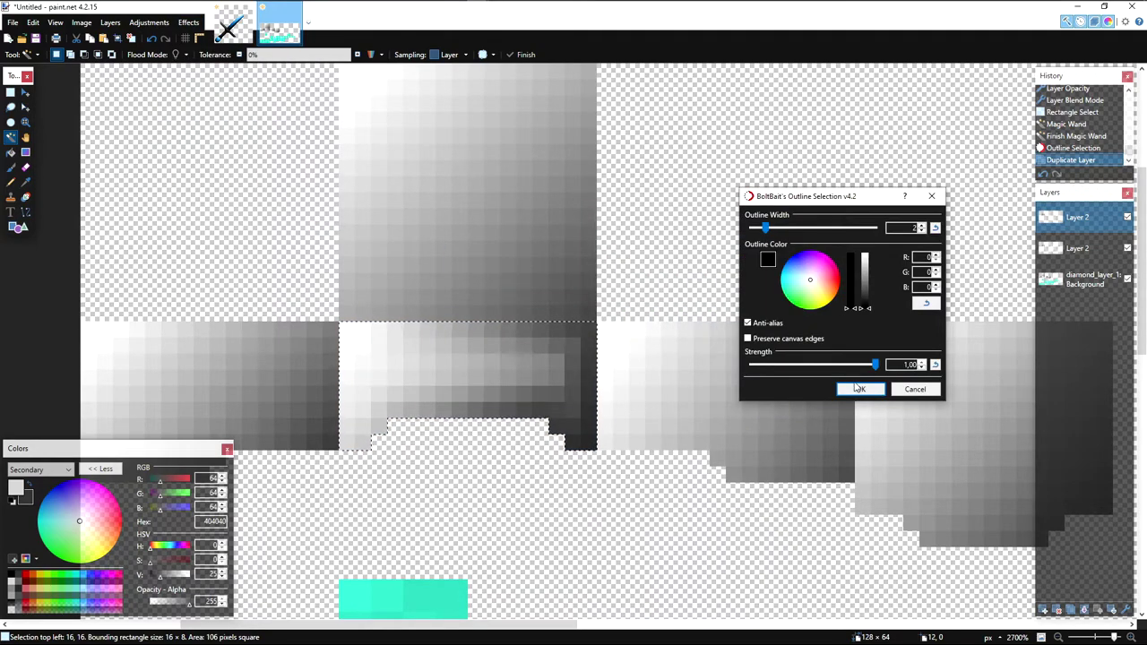
left_click(857, 385)
Step: Inspect the outlined helmet front without the selection around it, and restore the selection
scroll(533, 390, "down", 3)
scroll(527, 393, "up", 1)
key("s")
left_click(525, 351)
scroll(546, 368, "down", 1)
scroll(545, 367, "up", 5)
key("ctrl+z")
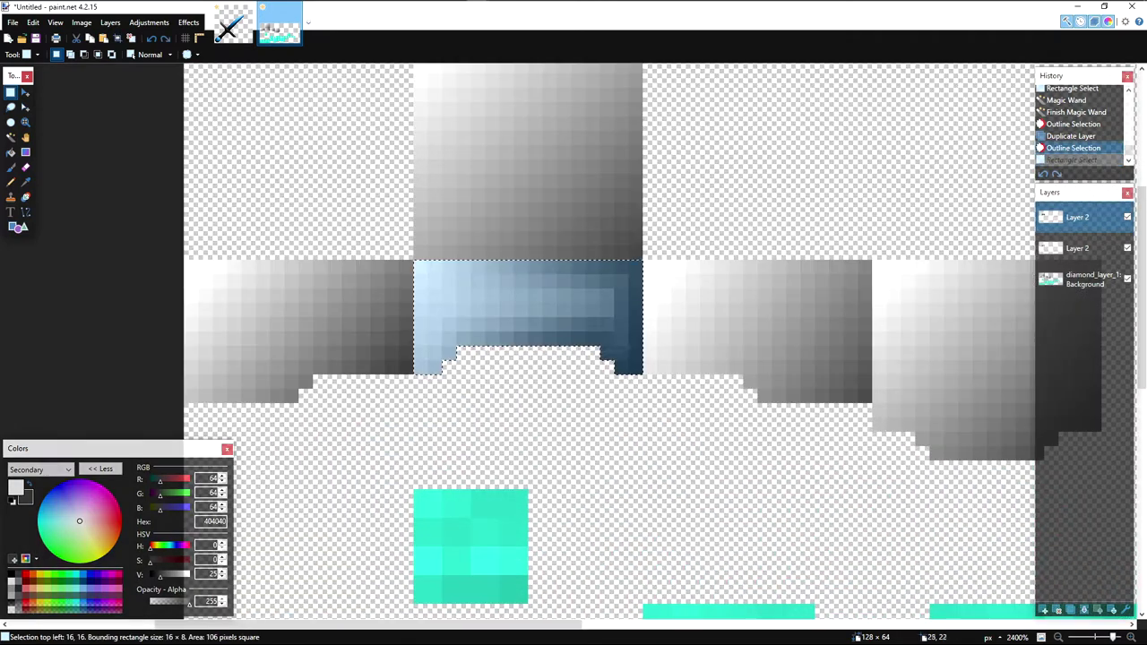
Step: Add a new layer directly above the background with Normal blend mode and reduced opacity
key("ctrl+shift+n")
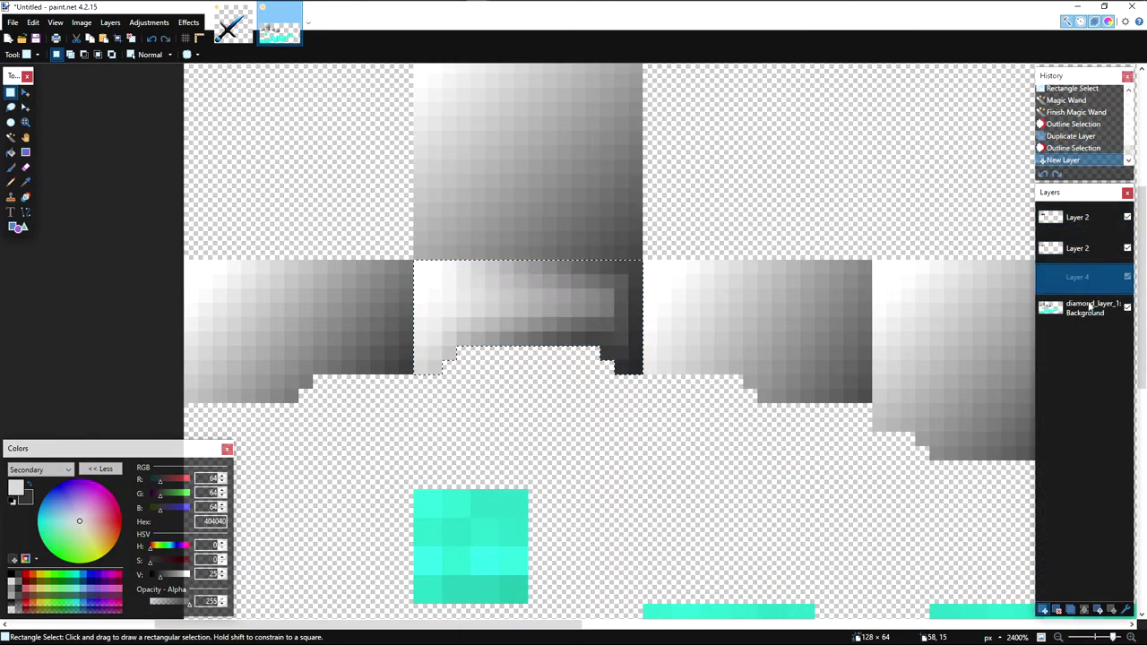
key("F4")
left_click(515, 330)
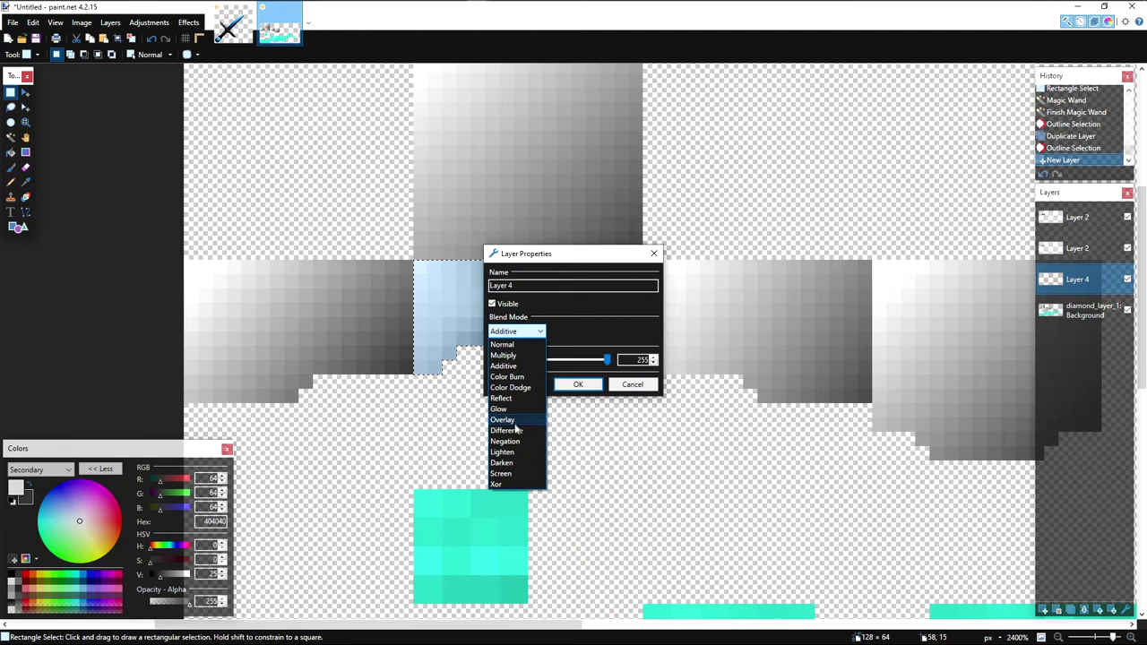
left_click(501, 344)
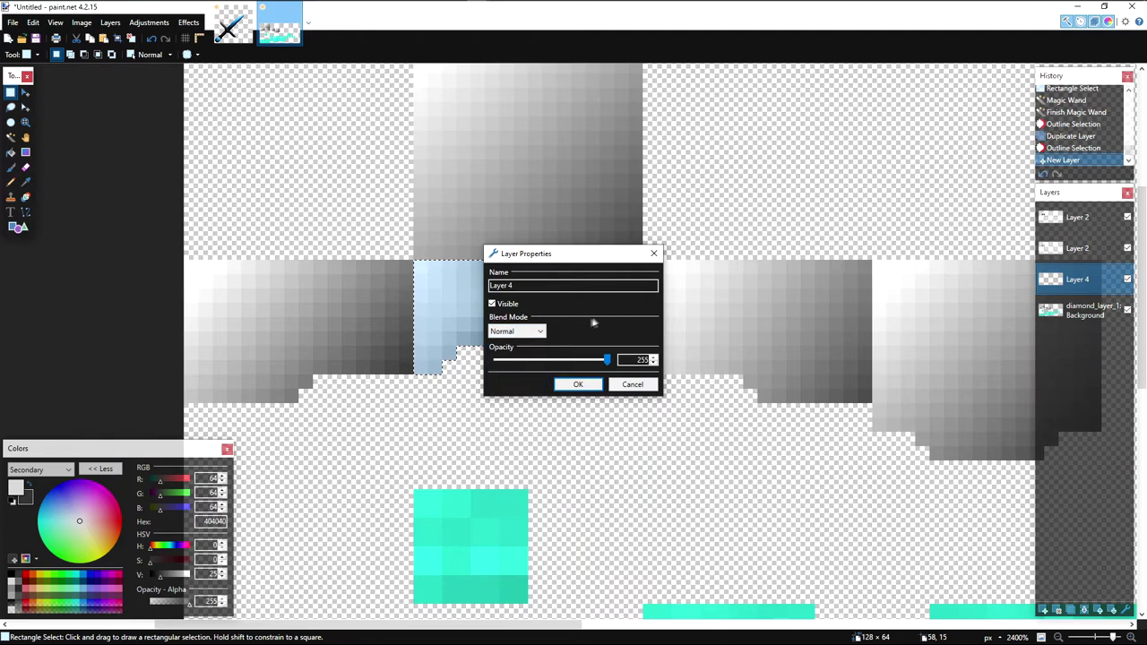
key("Return")
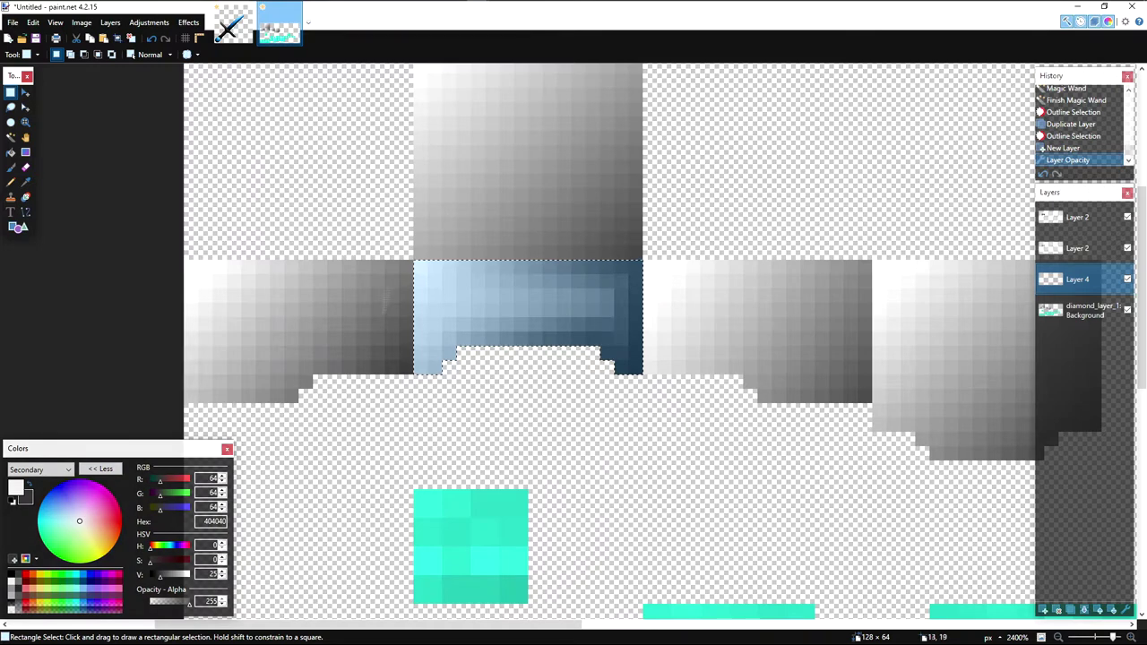
Step: Shade the edges of the selected helmet front on the new layer with a black paintbrush of width 12
left_click(11, 167)
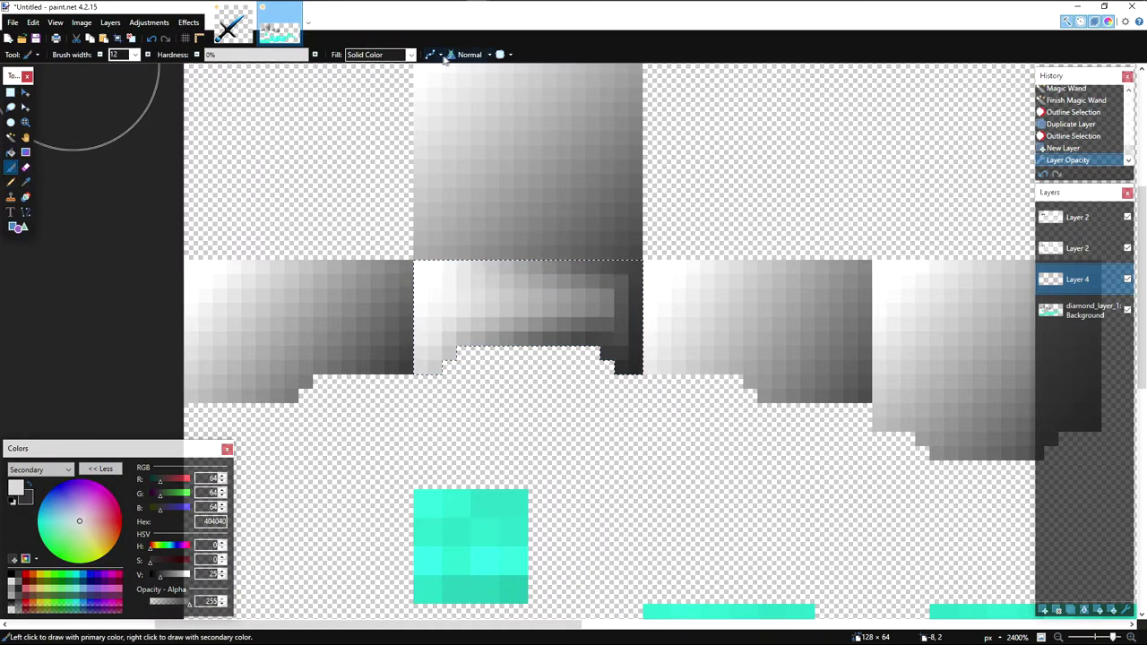
left_click_drag(358, 304, 380, 289)
key("ctrl+z")
left_click(30, 483)
left_click(16, 488)
left_click(11, 574)
left_click_drag(392, 441, 676, 417)
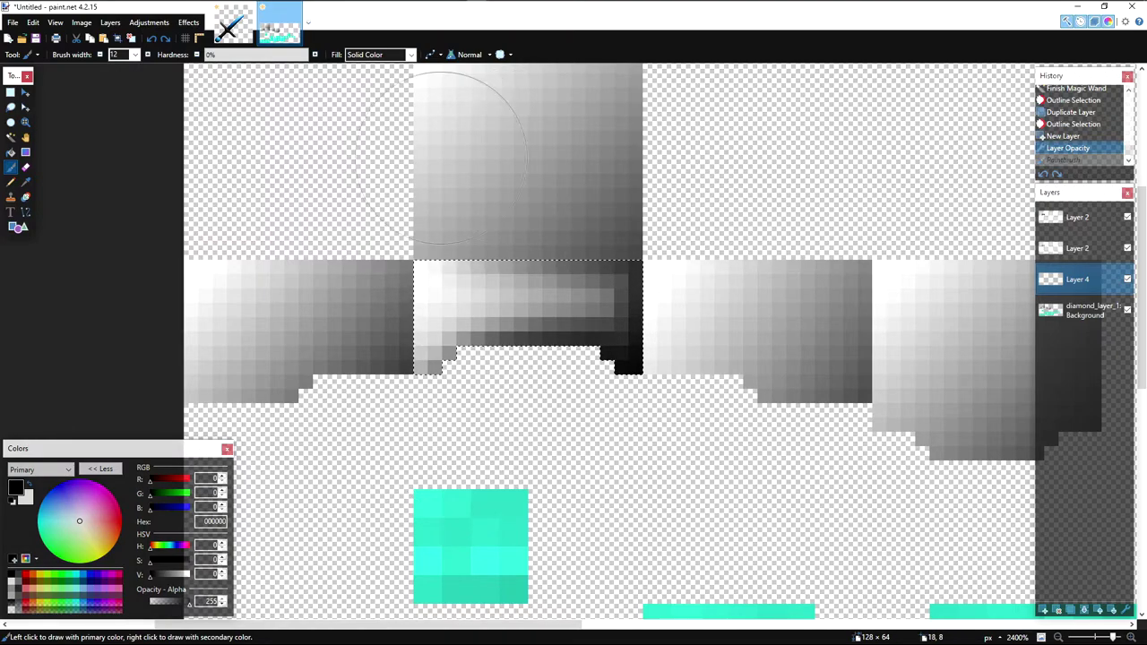
left_click_drag(327, 457, 320, 525)
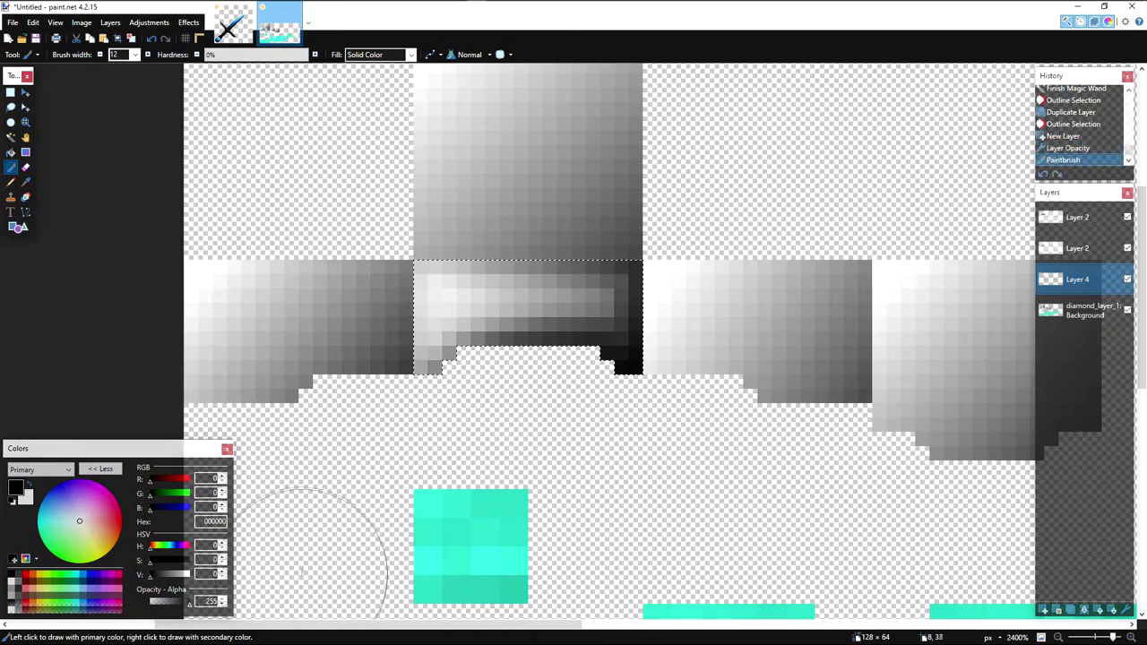
Step: Clear the selection around the shaded helmet front and check its shading
scroll(512, 436, "down", 2)
scroll(410, 460, "up", 3)
scroll(337, 441, "up", 4)
key("s")
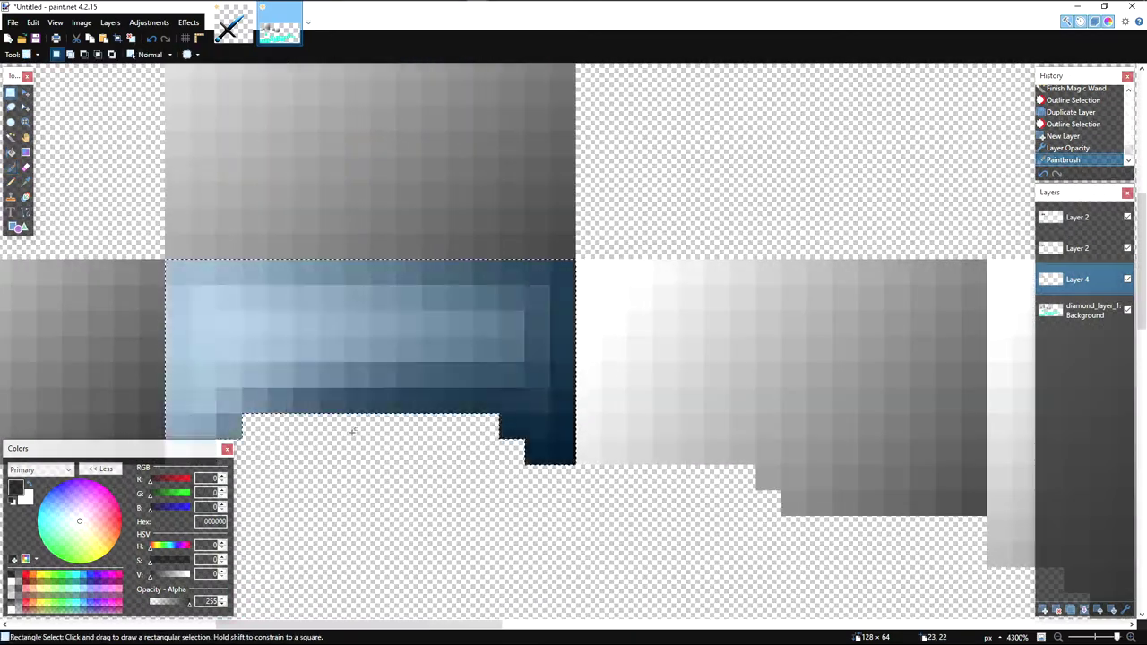
left_click(353, 433)
scroll(354, 436, "down", 10)
scroll(355, 441, "up", 4)
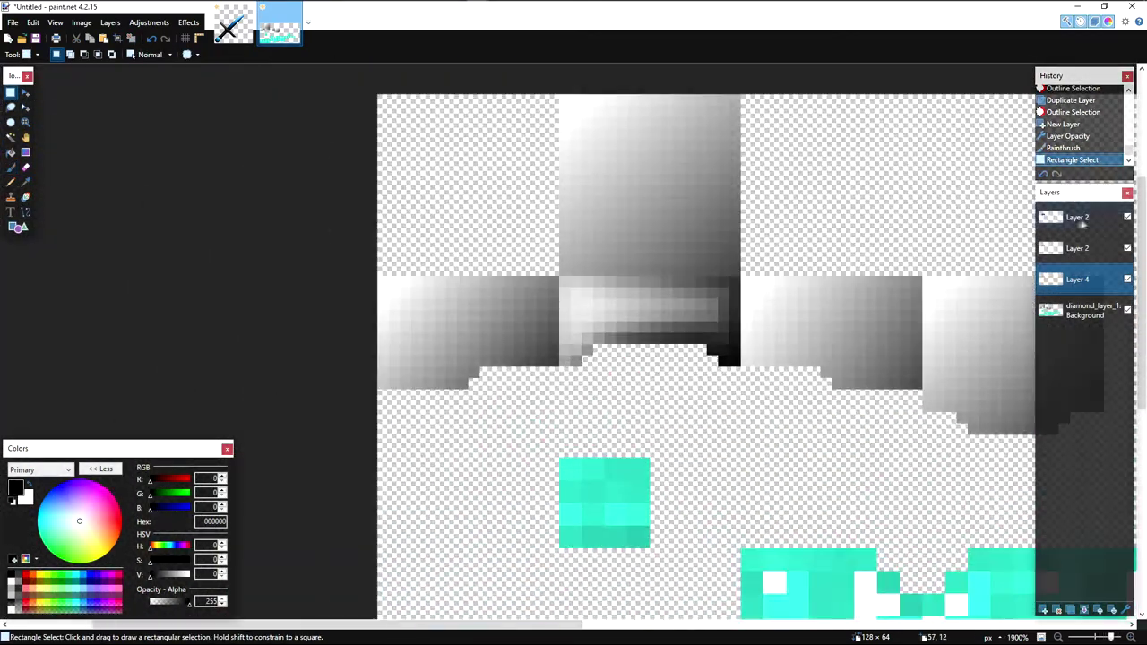
Step: Outline the selected helmet side to the right of the helmet front in black with width 1 on the lower Layer 2
left_click(1075, 248)
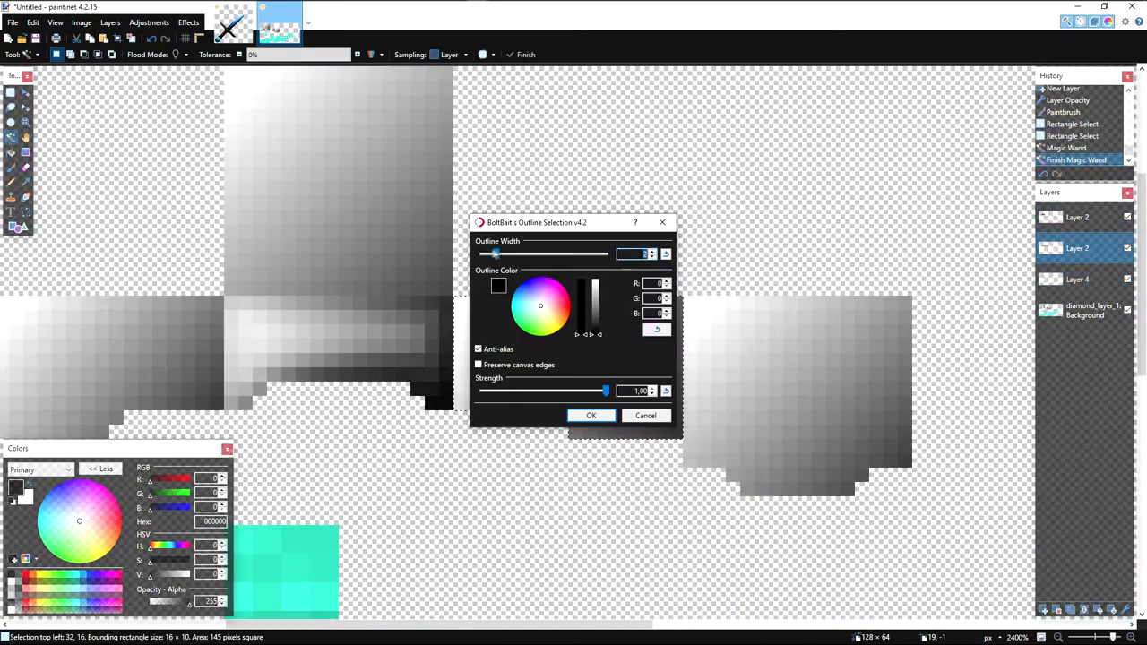
left_click_drag(571, 227, 815, 194)
left_click(834, 383)
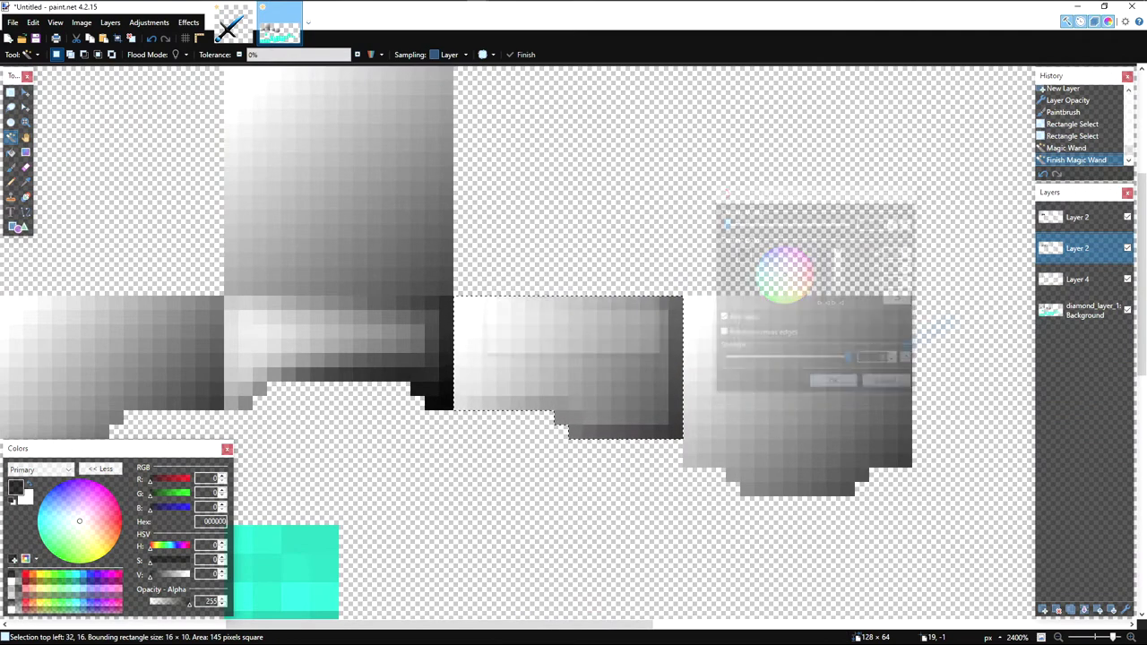
Step: Outline the same selected right helmet side in black with width 2 and strength 1,00 on the upper Layer 2
left_click(189, 22)
mouse_move(283, 187)
left_click(355, 247)
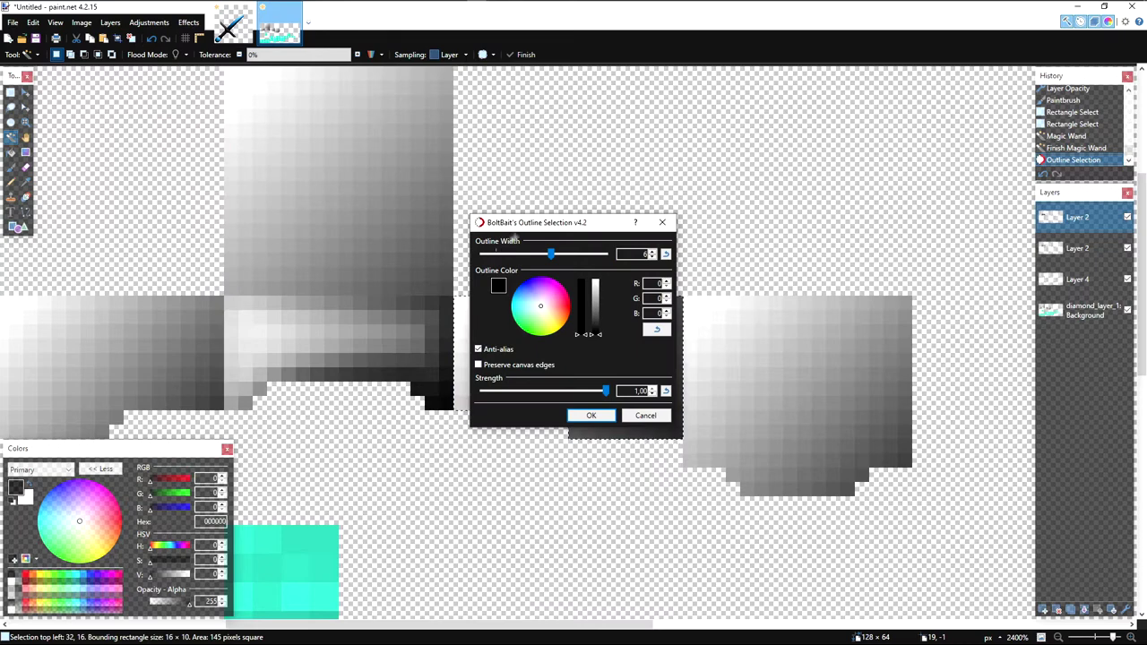
left_click_drag(555, 222, 896, 197)
left_click(932, 387)
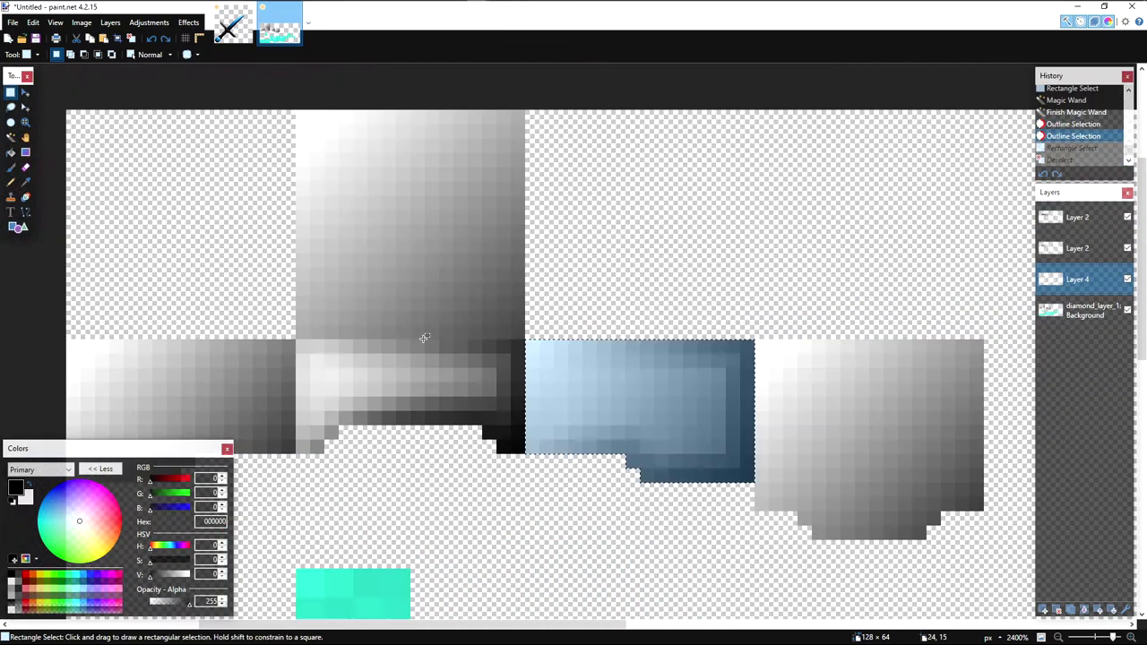
Step: Shade the edges of the selected right helmet side on Layer 4 with a black paintbrush of width 12, undoing the extra white stroke
key("b")
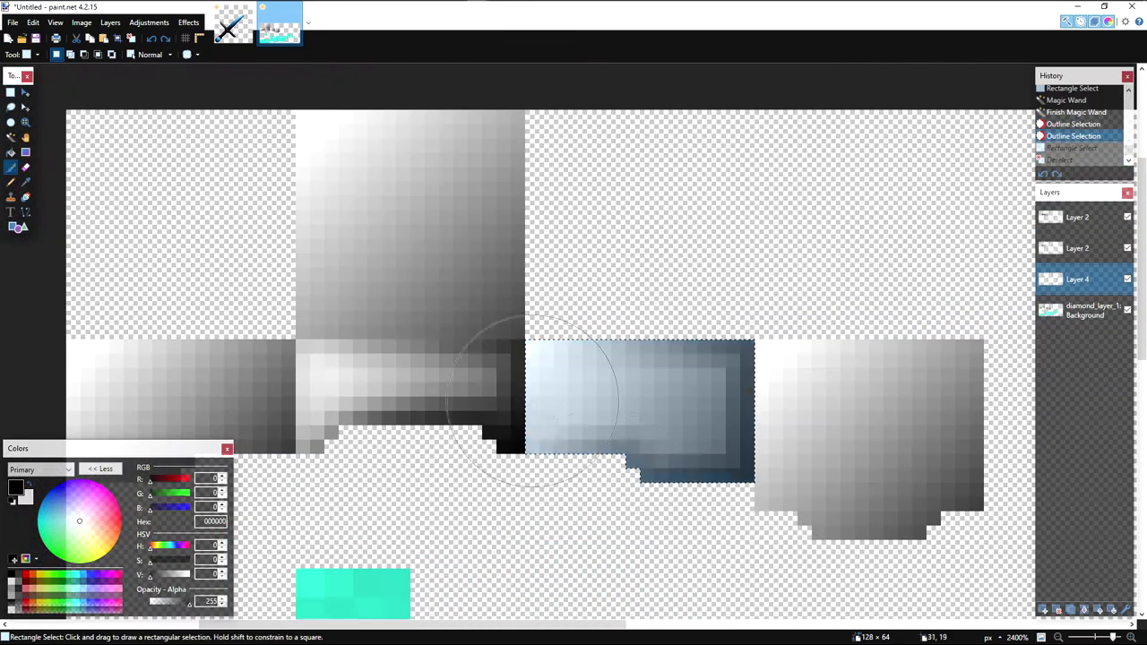
mouse_move(555, 525)
left_mouse_down()
mouse_move(688, 528)
mouse_move(804, 472)
mouse_move(818, 338)
left_mouse_up()
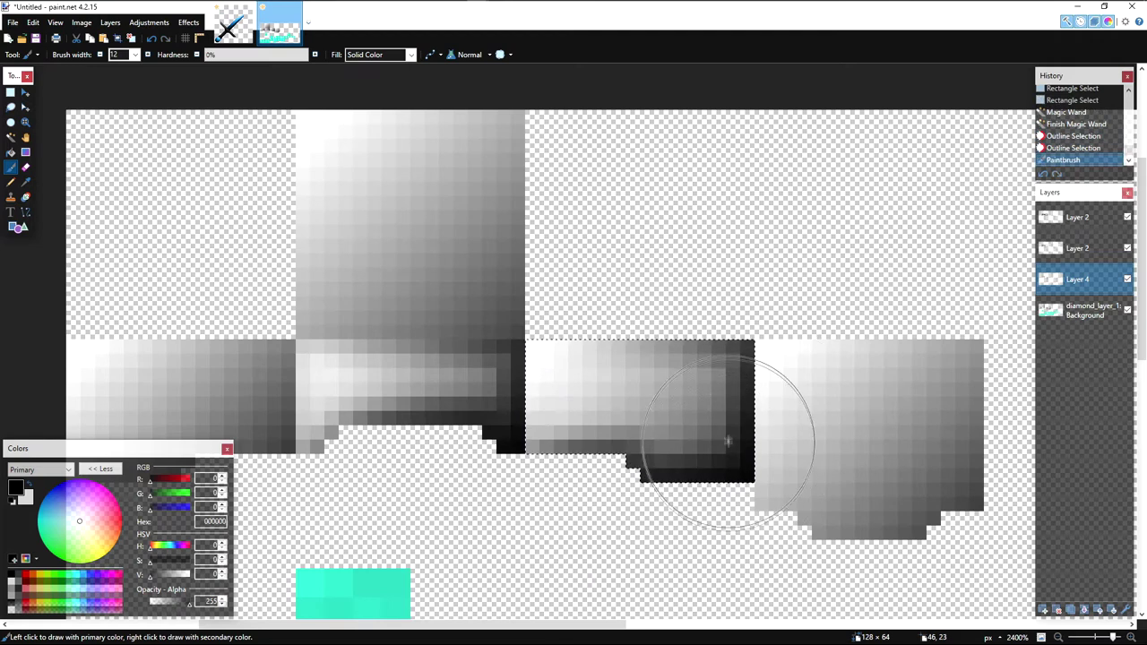
key("x")
key("ctrl+z")
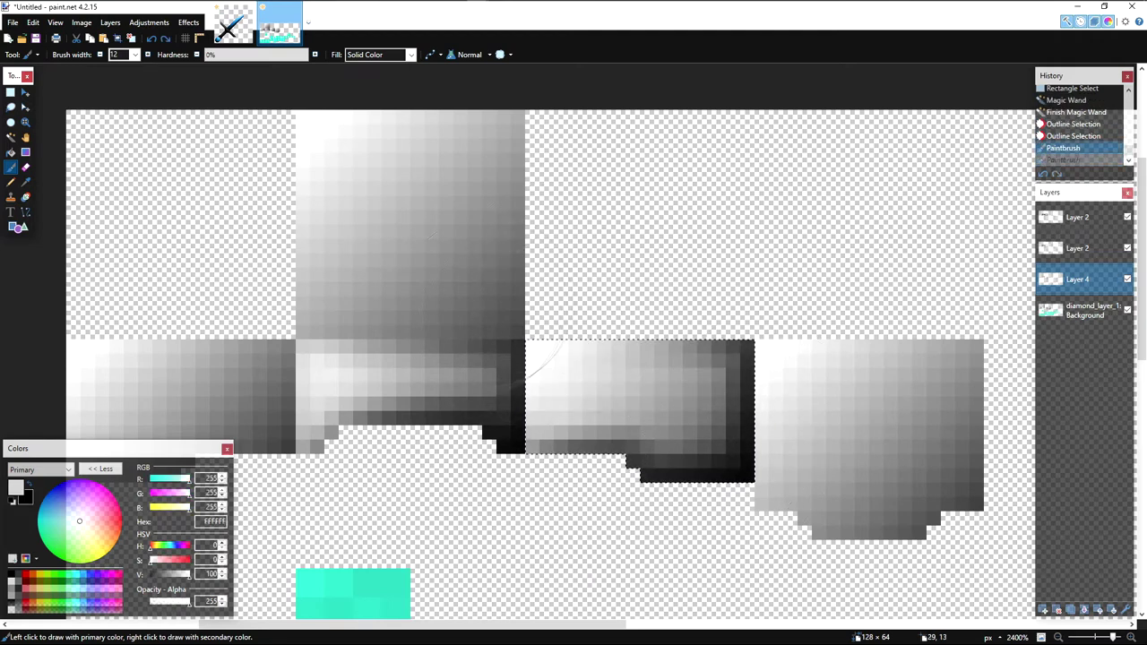
key("x")
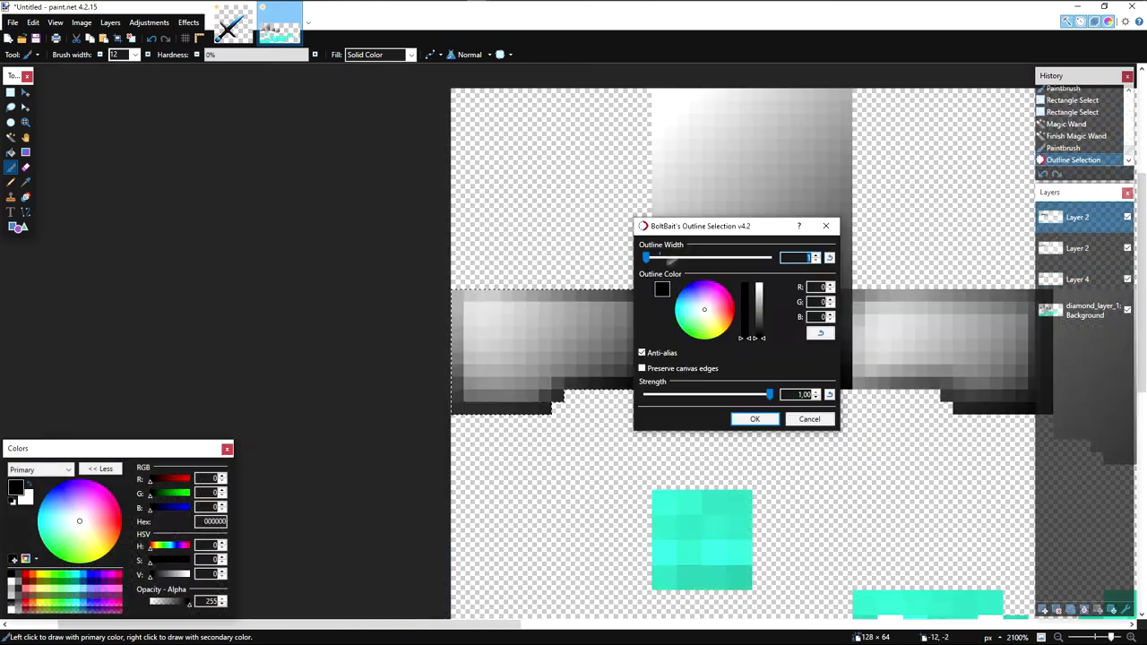
Step: Outline the selected left helmet side in black with width 2 on the upper Layer 2, check it without the selection, and restore the selection
left_click_drag(672, 258, 661, 259)
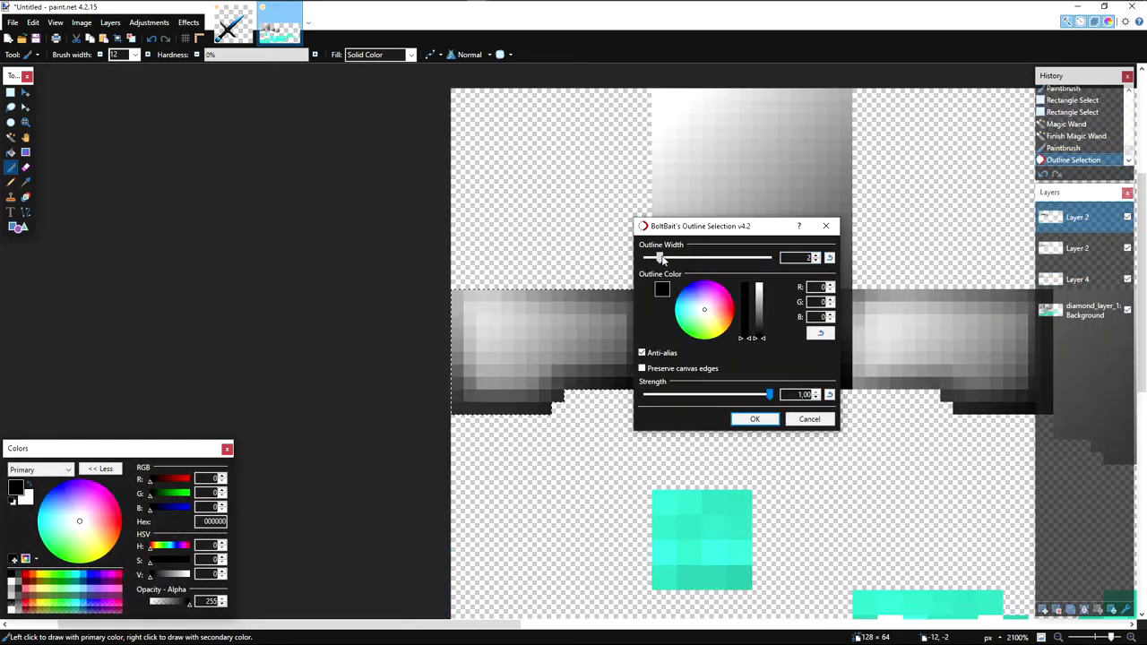
left_click(754, 418)
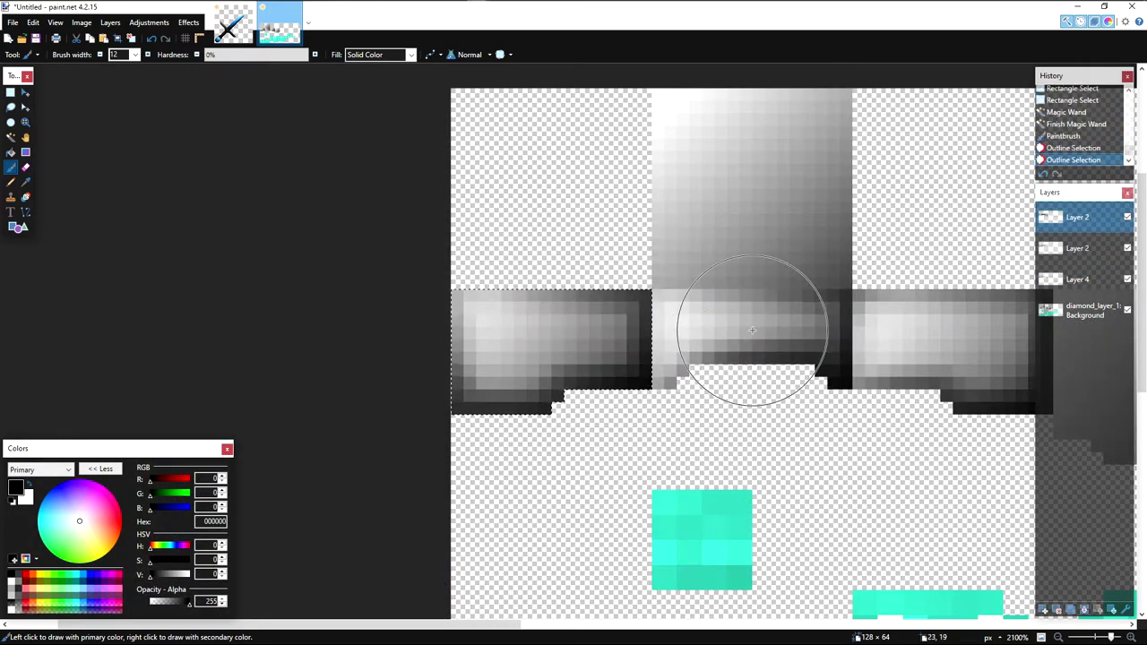
key("s")
left_click(753, 329)
scroll(753, 329, "down", 7)
scroll(739, 326, "up", 6)
key("ctrl+z")
Step: Try to lighten the selected left helmet side on Layer 4 with a white paintbrush of width 12, and undo the strokes
left_click(1078, 279)
left_click(28, 483)
key("b")
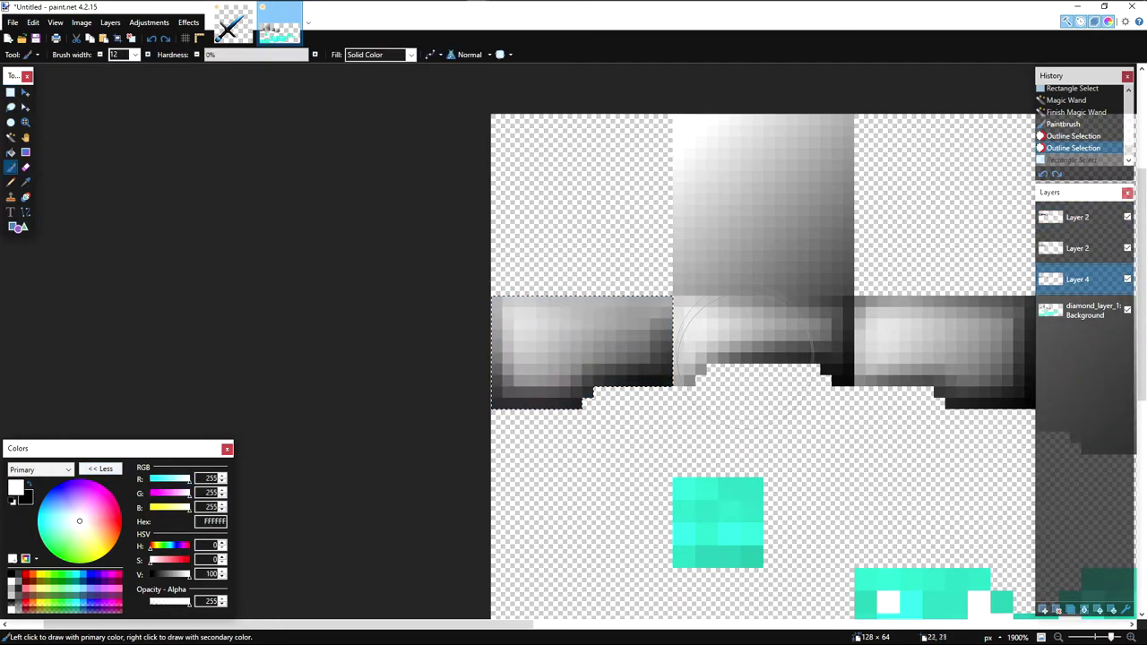
left_click(754, 329)
key("ctrl+z")
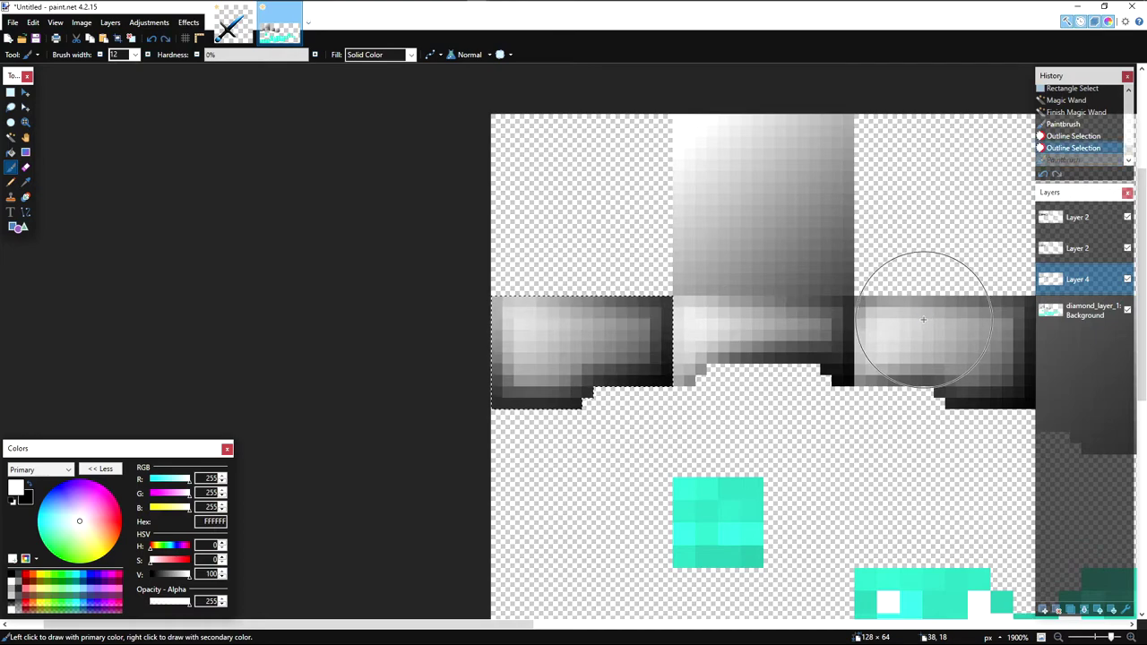
scroll(768, 379, "up", 2)
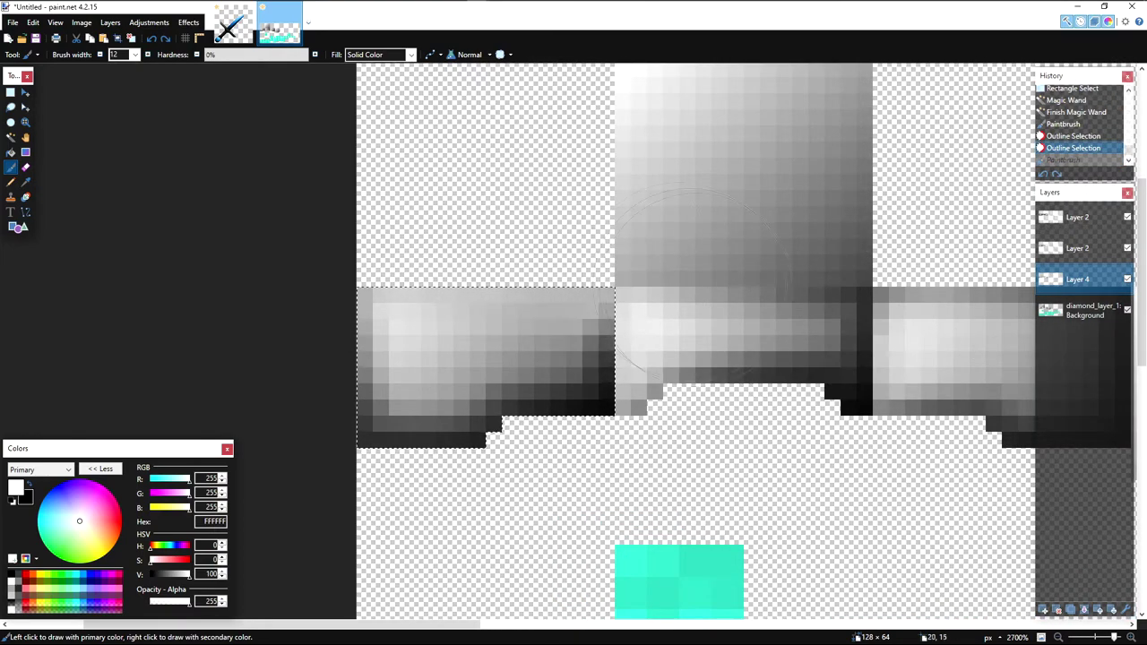
left_click(772, 336)
scroll(853, 381, "down", 4)
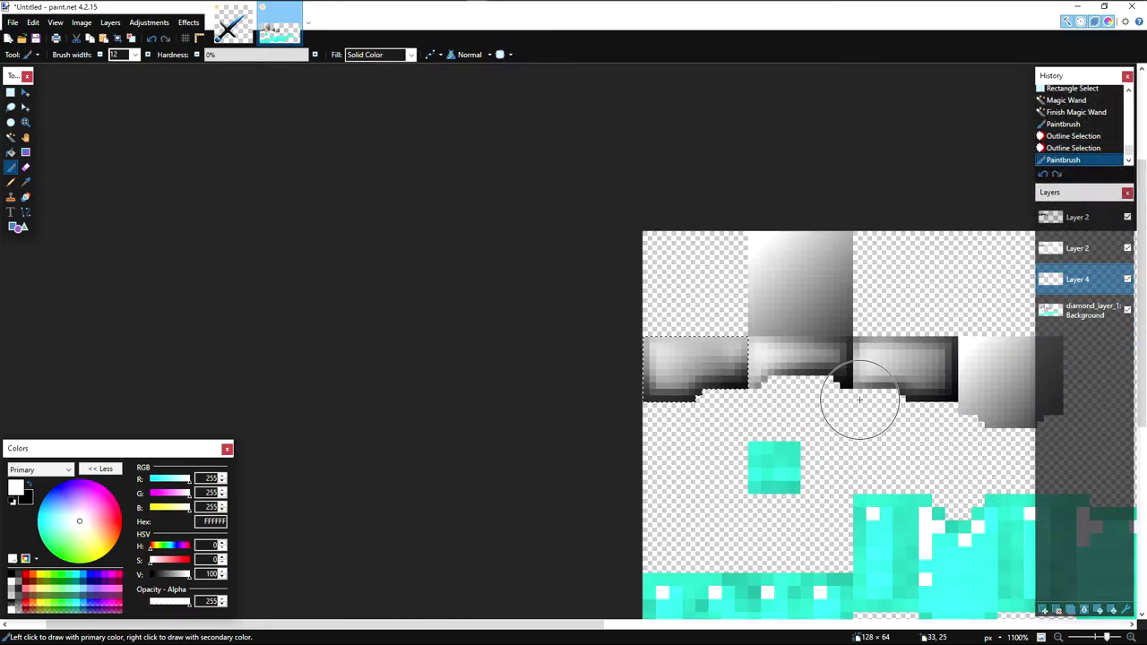
scroll(858, 399, "up", 2)
key("ctrl+z")
Step: Try to erase the Layer 4 shading along the upper edge of the left helmet side with an eraser of width 12, and undo it
key("e")
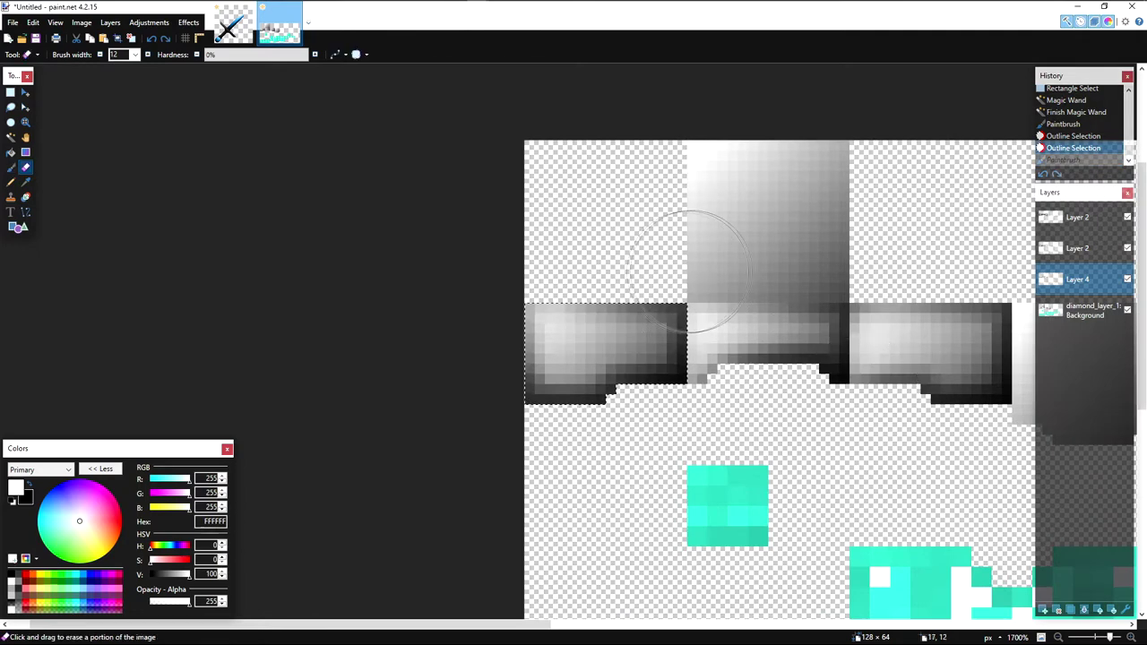
left_click(705, 303)
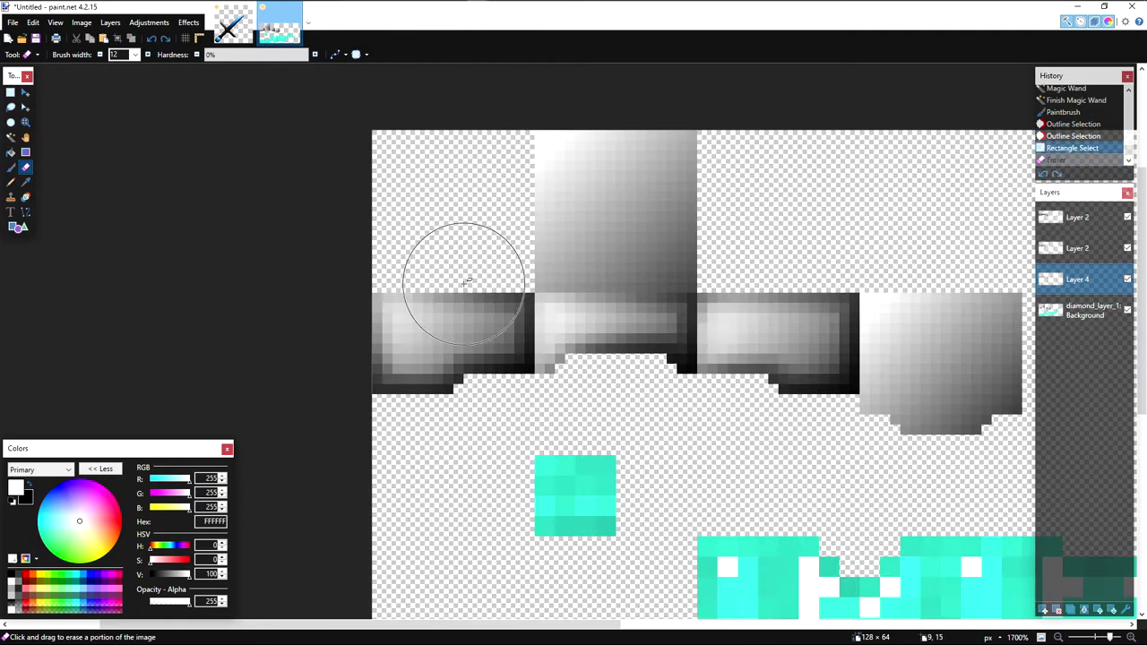
left_click(507, 278)
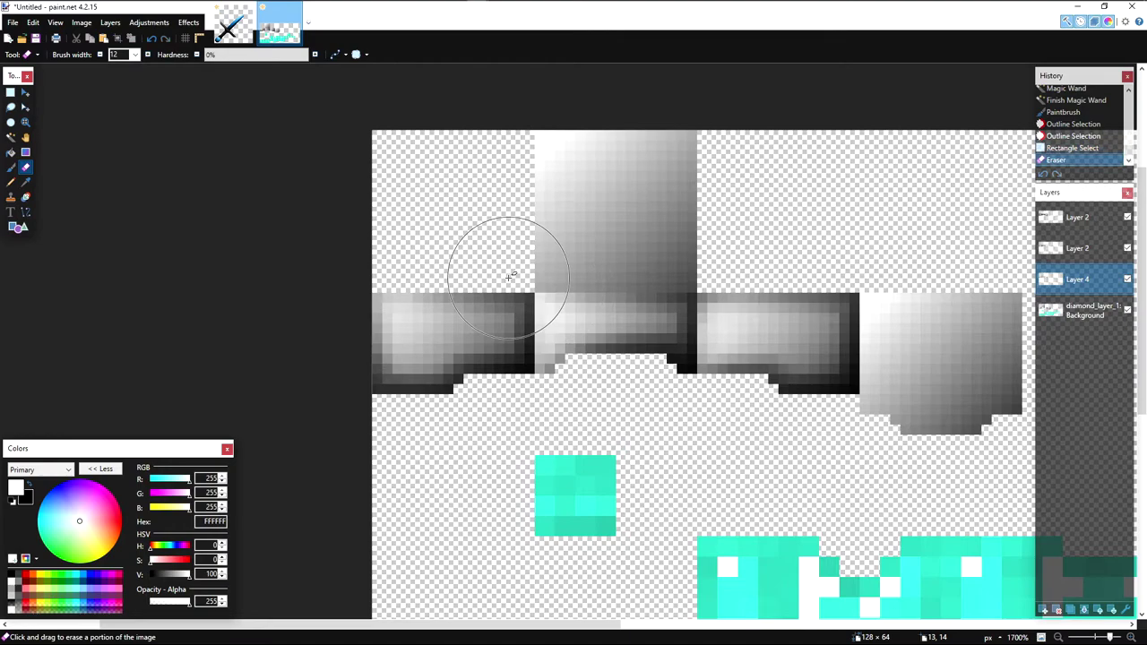
key("ctrl+z")
Step: Select the helmet back on the background layer without its transparent corners, and make the lower Layer 2 active
key("s")
scroll(508, 278, "down", 10)
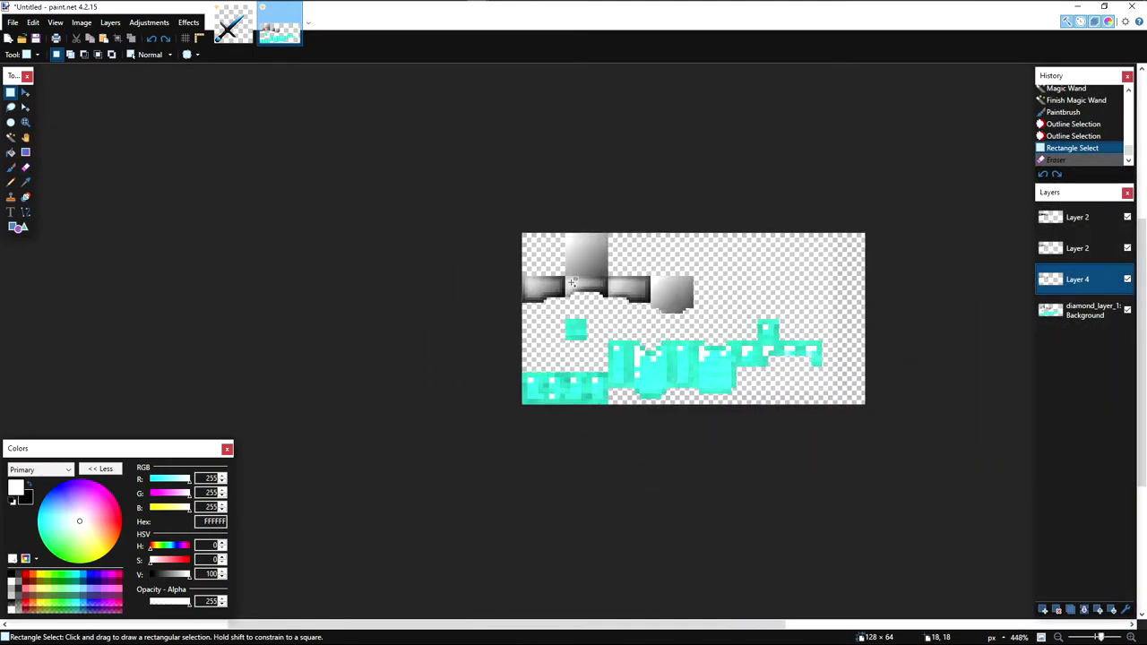
scroll(653, 285, "up", 5)
left_click_drag(652, 286, 421, 293)
scroll(369, 279, "up", 4)
left_click(1082, 310)
left_click_drag(661, 273, 820, 428)
key("s")
key("s")
key("s")
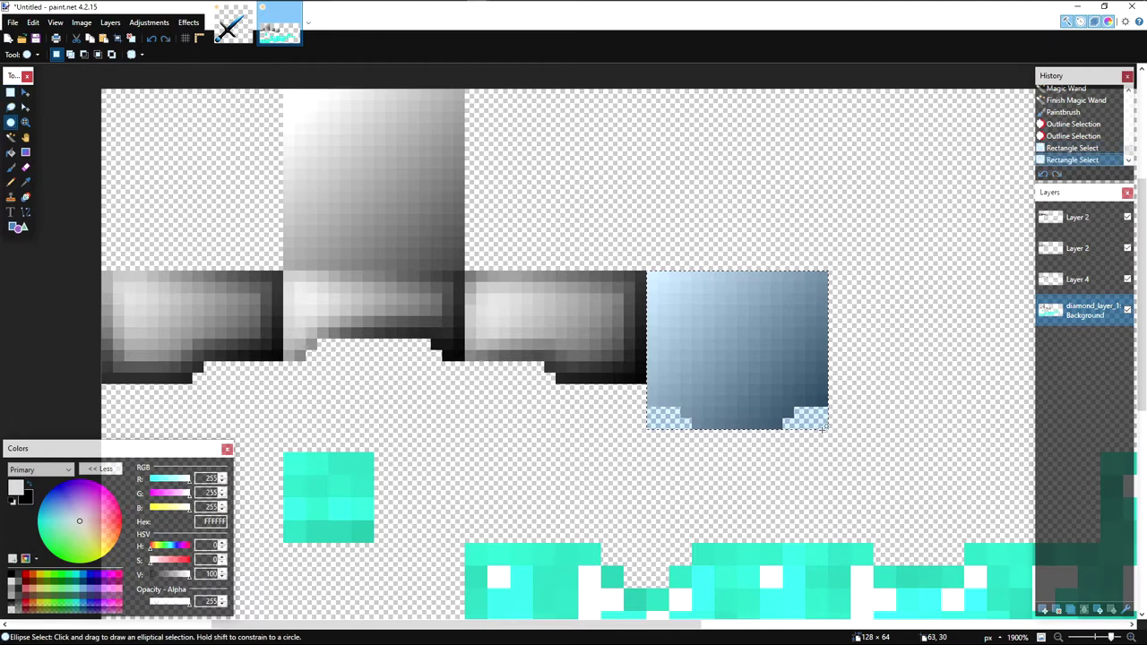
right_click(822, 429)
key("alt+Page_Up")
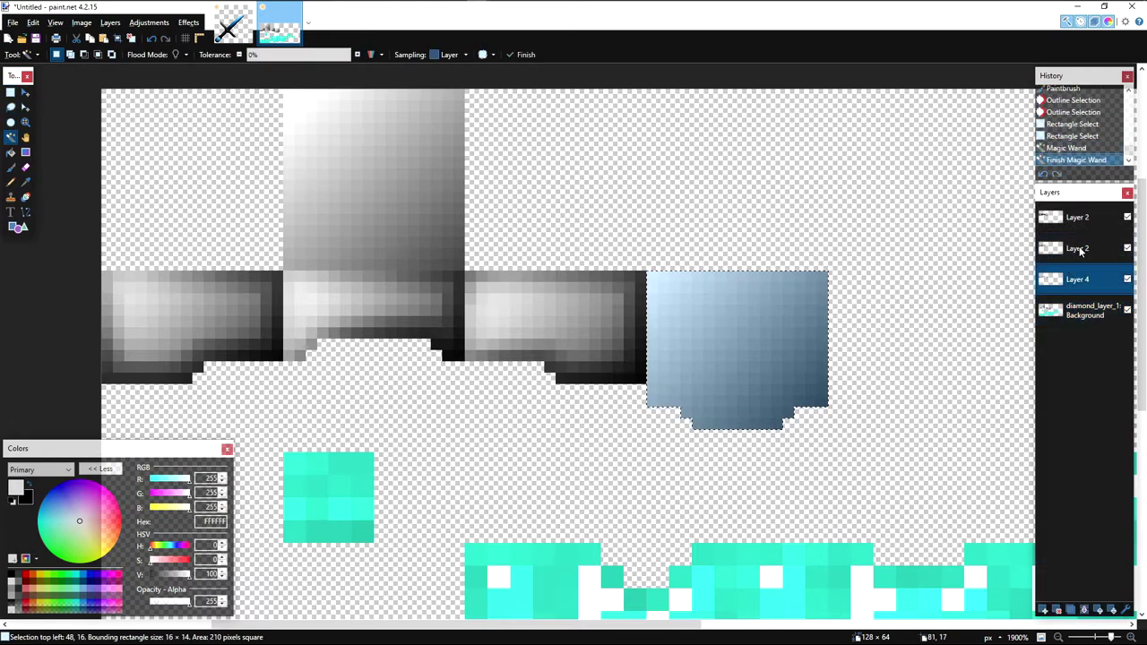
key("alt+Page_Up")
Step: Outline the selected helmet top in black with width 1 on the lower Layer 2
left_click(189, 23)
mouse_move(292, 191)
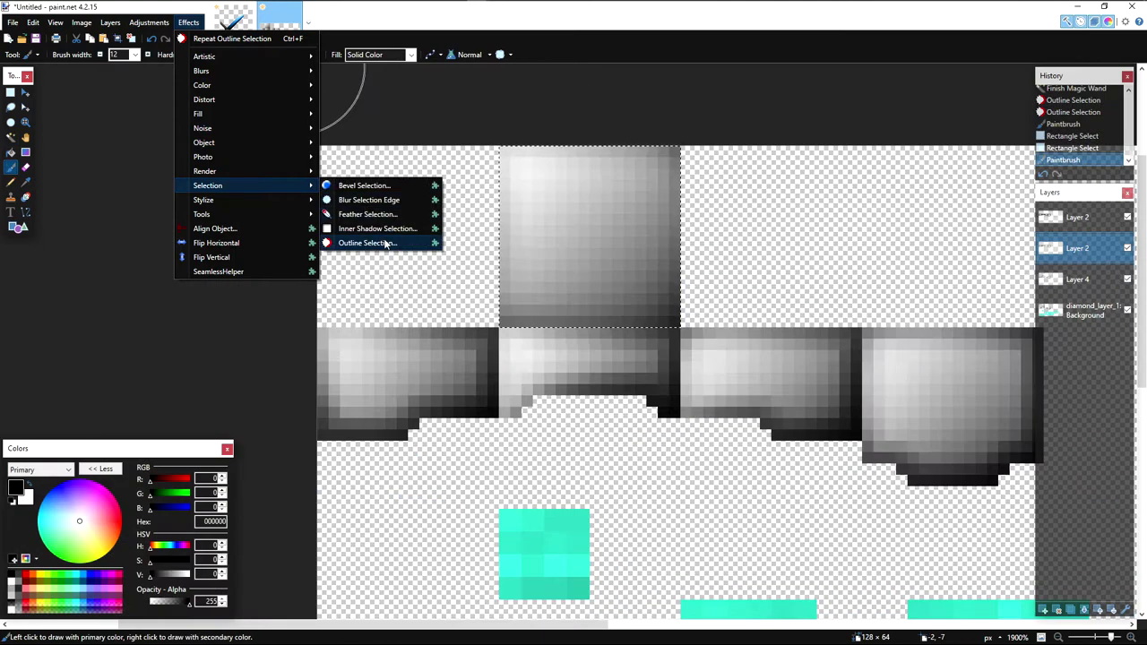
left_click(367, 243)
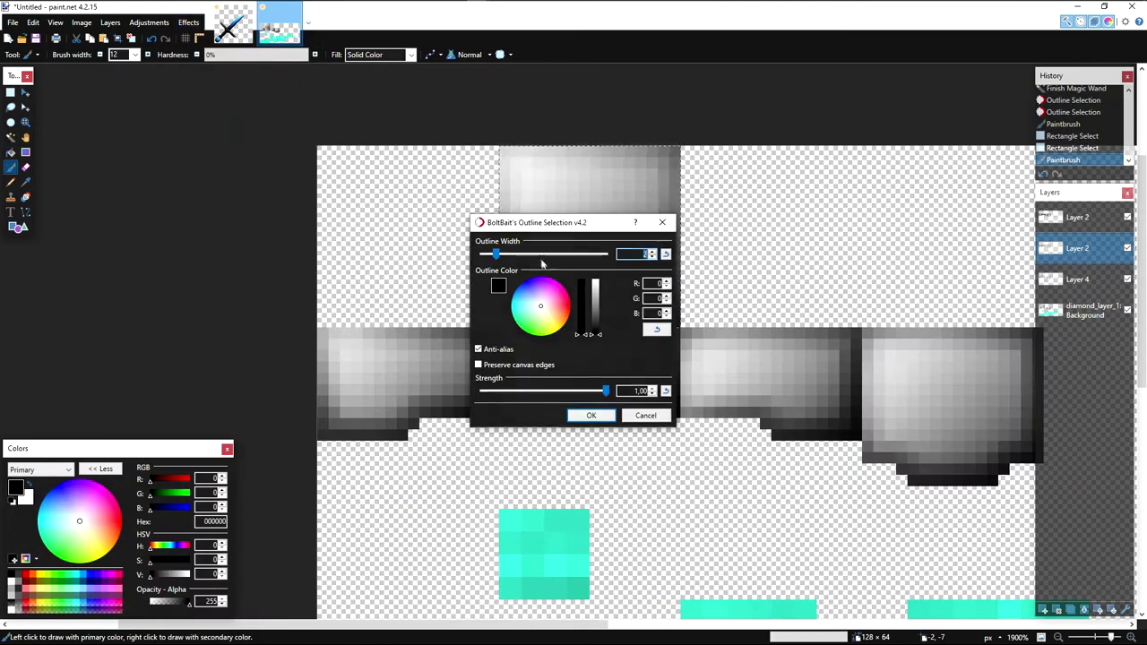
left_click_drag(539, 222, 700, 216)
left_click(755, 410)
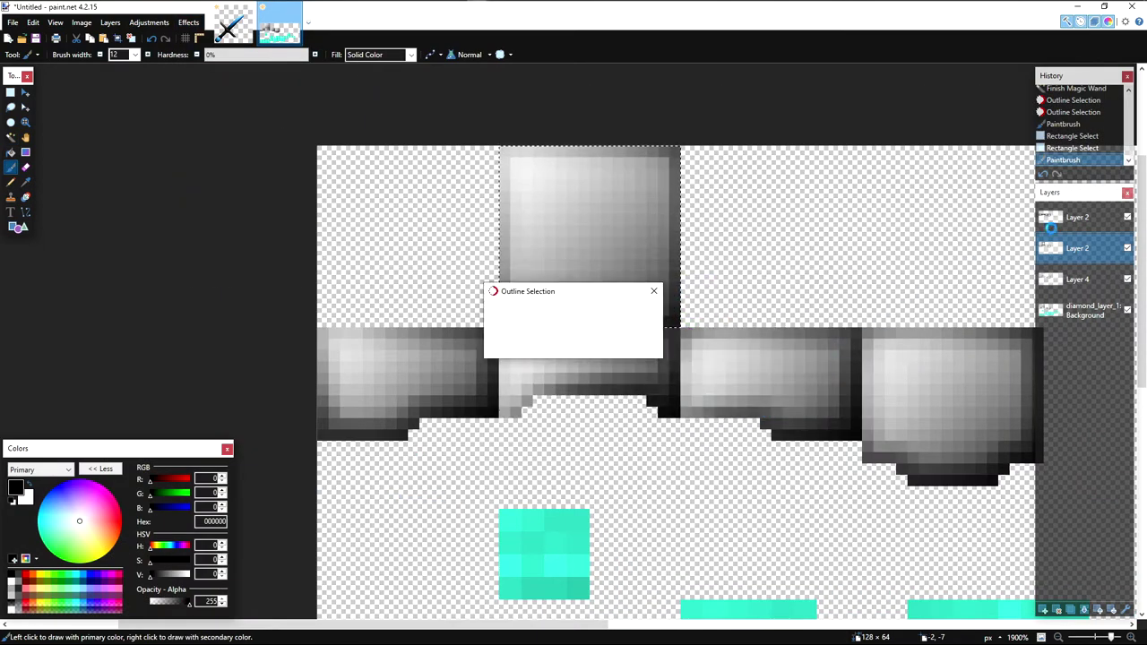
Step: Outline the selected helmet top in black with width 2 and strength 1,00 on the upper Layer 2
left_click(1058, 231)
left_click(188, 22)
mouse_move(274, 181)
left_click(367, 243)
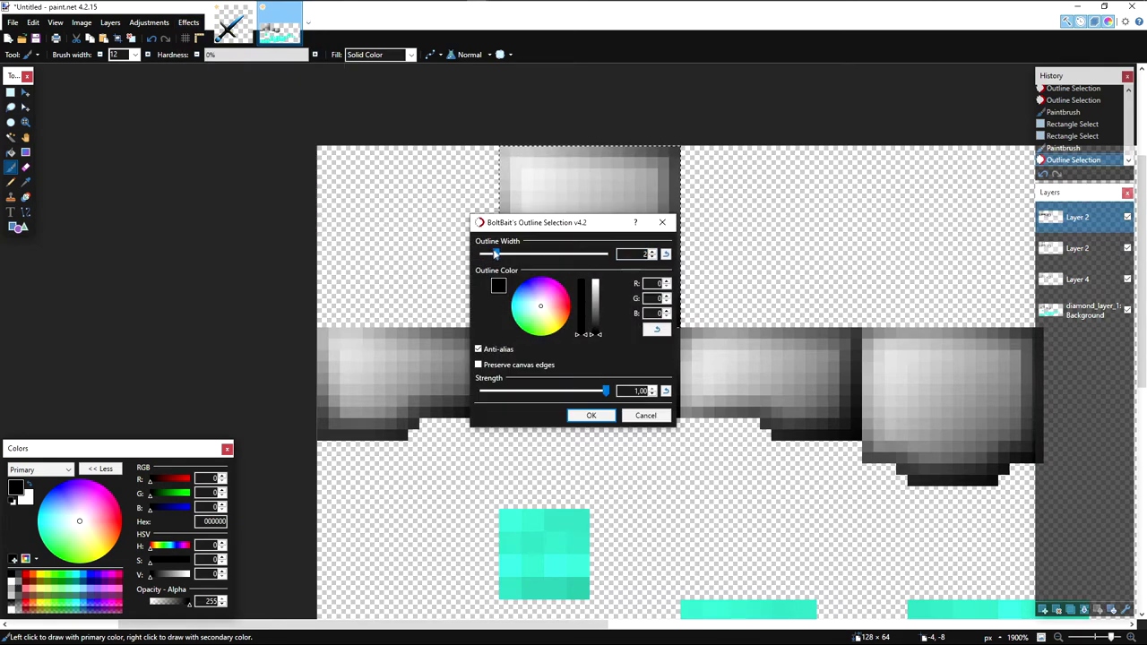
left_click_drag(537, 222, 902, 184)
left_click(968, 376)
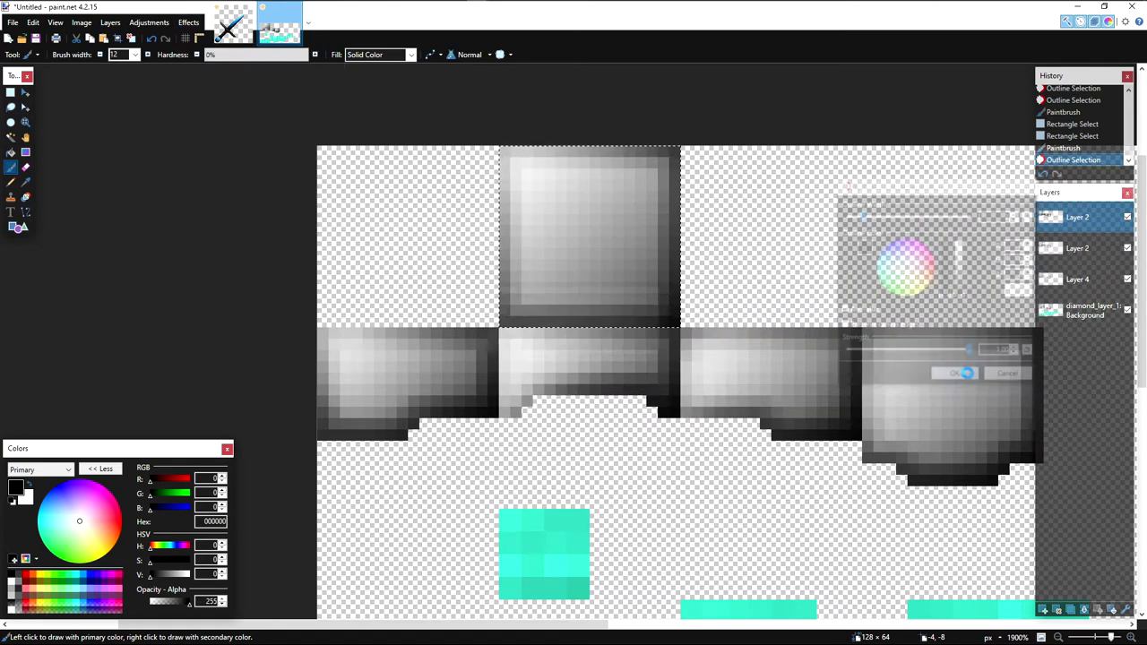
Step: Deselect the helmet top and look over all the outlined and shaded helmet parts
key("s")
left_click(670, 284)
scroll(669, 284, "down", 5)
scroll(668, 284, "down", 2)
scroll(681, 323, "up", 5)
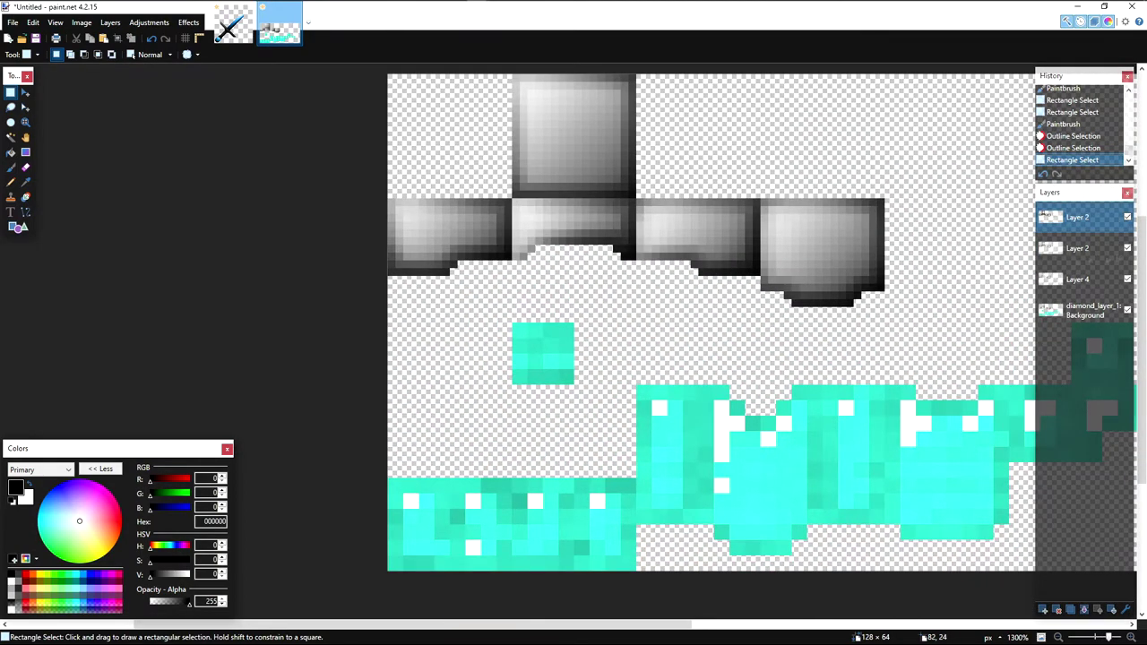
key("F7")
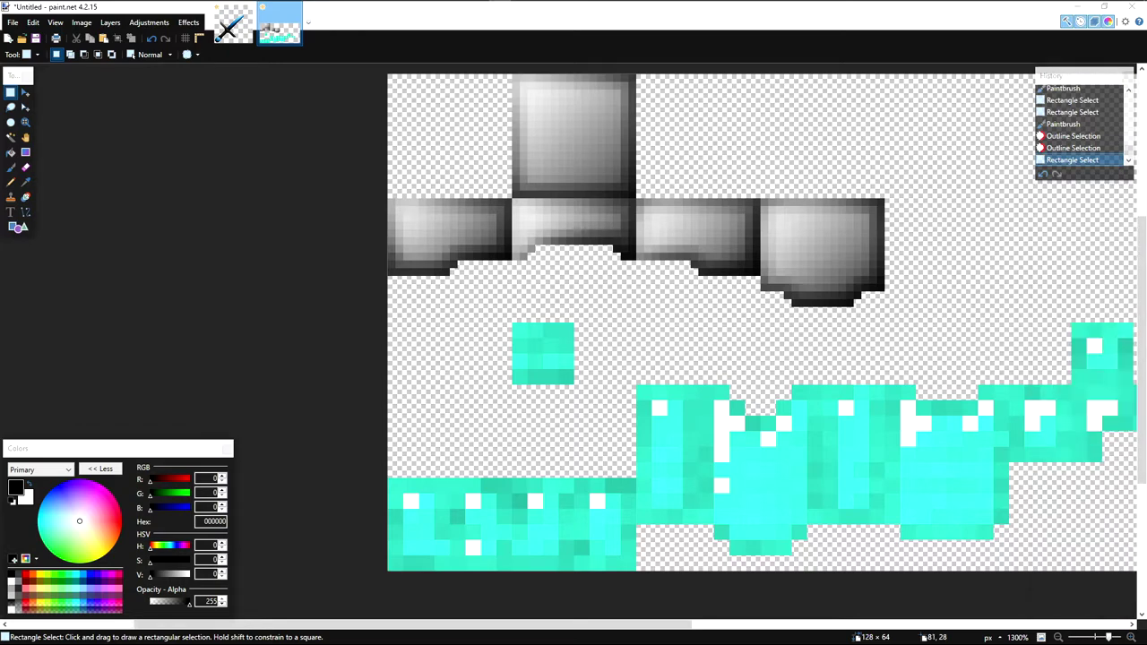
key("F7")
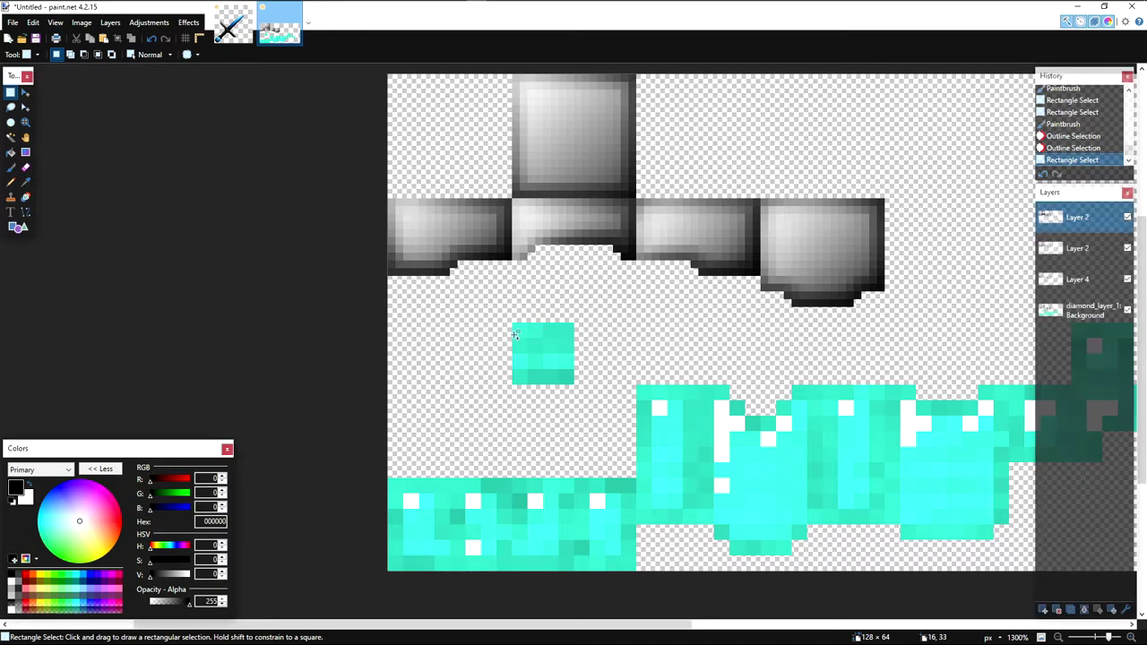
Step: Select the 8 × 8 turquoise square below the helmet front on the background layer
scroll(541, 332, "up", 3)
left_click(1093, 305)
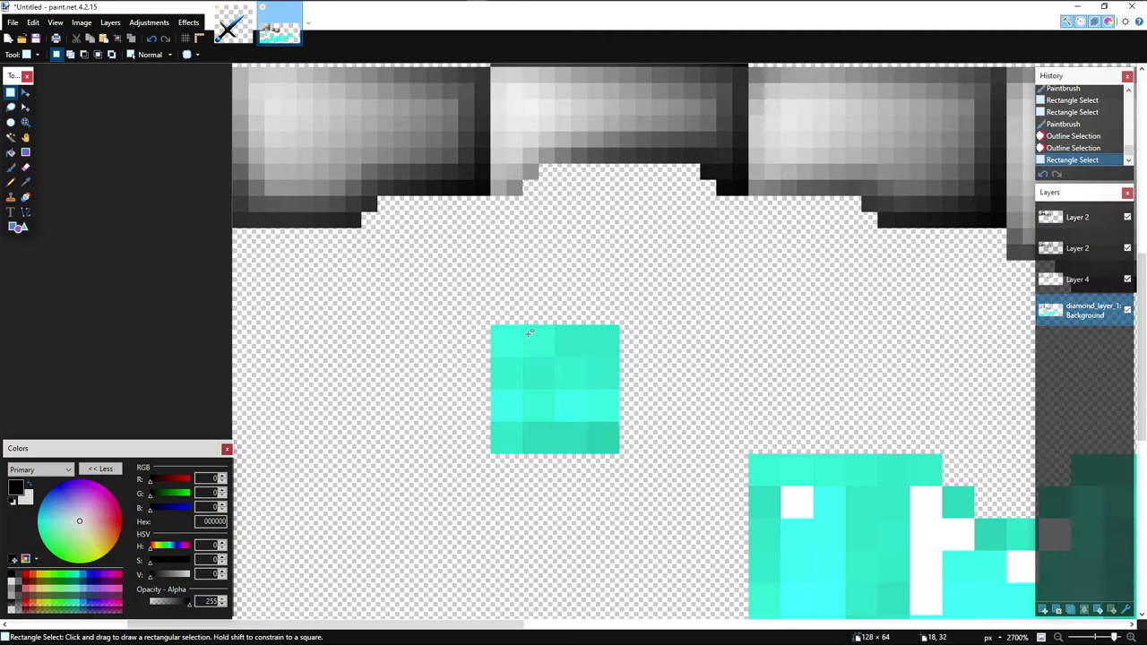
left_click_drag(616, 451, 617, 451)
mouse_move(709, 2)
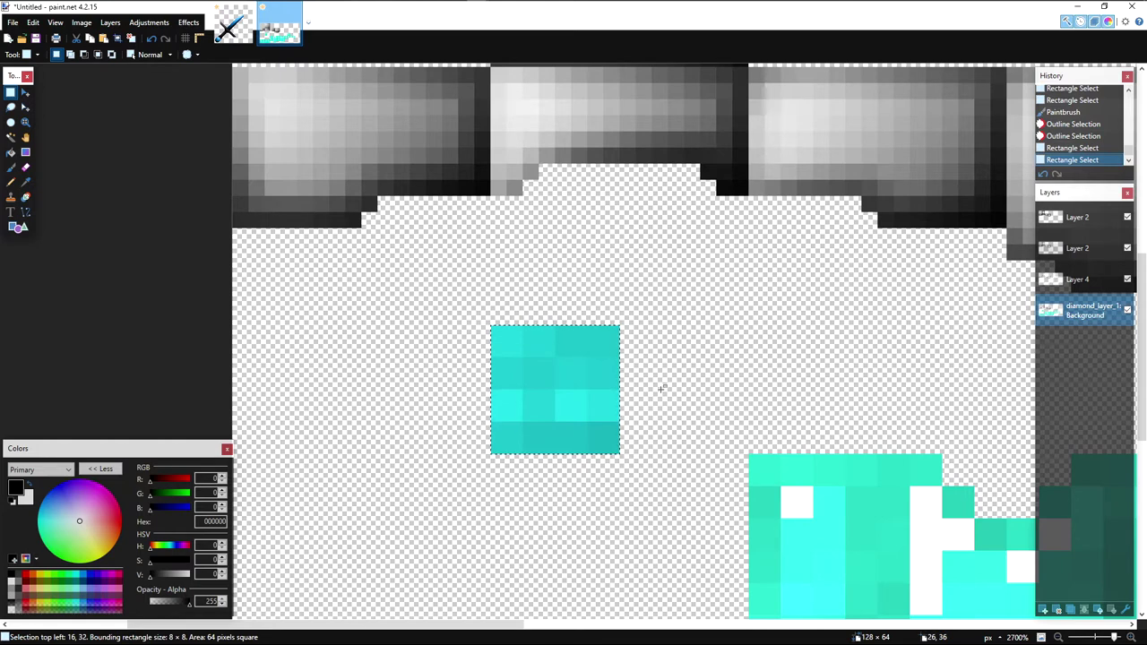
Step: Shade the edges of the selected turquoise square on Layer 4 with a black paintbrush of width 12
key("x")
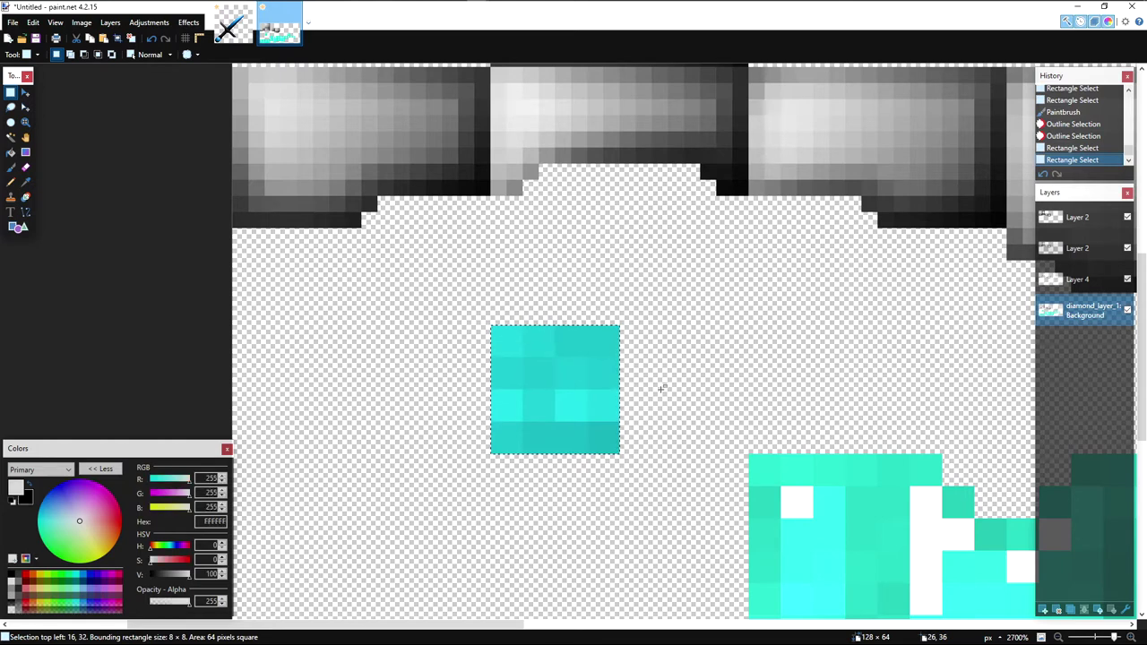
key("x")
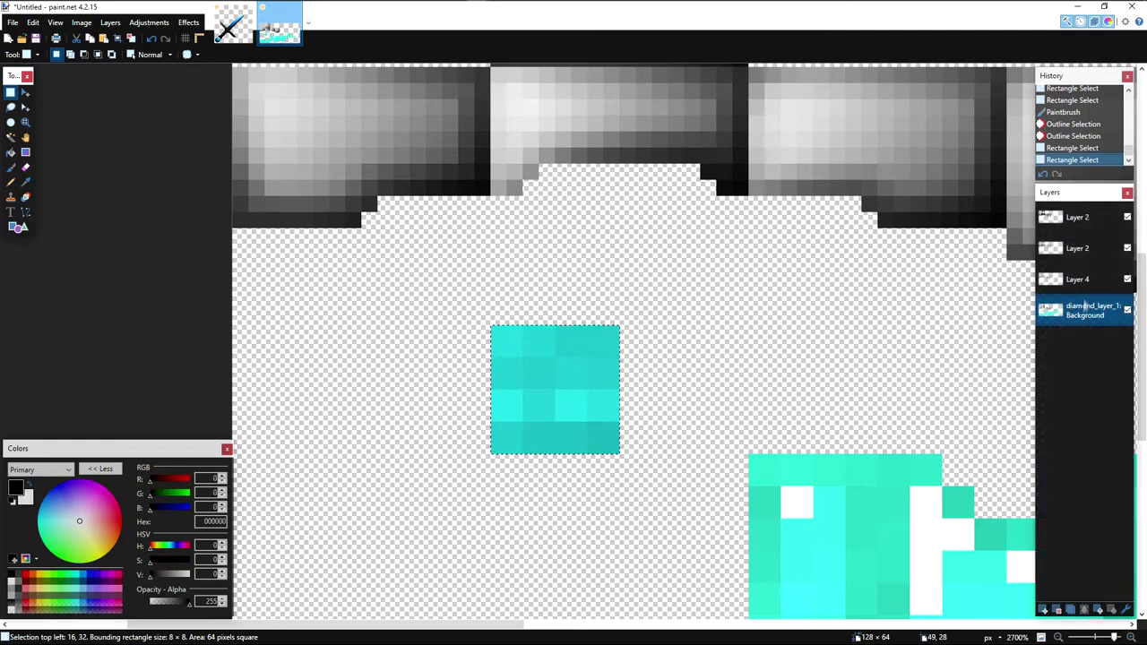
key("alt+Page_Up")
key("b")
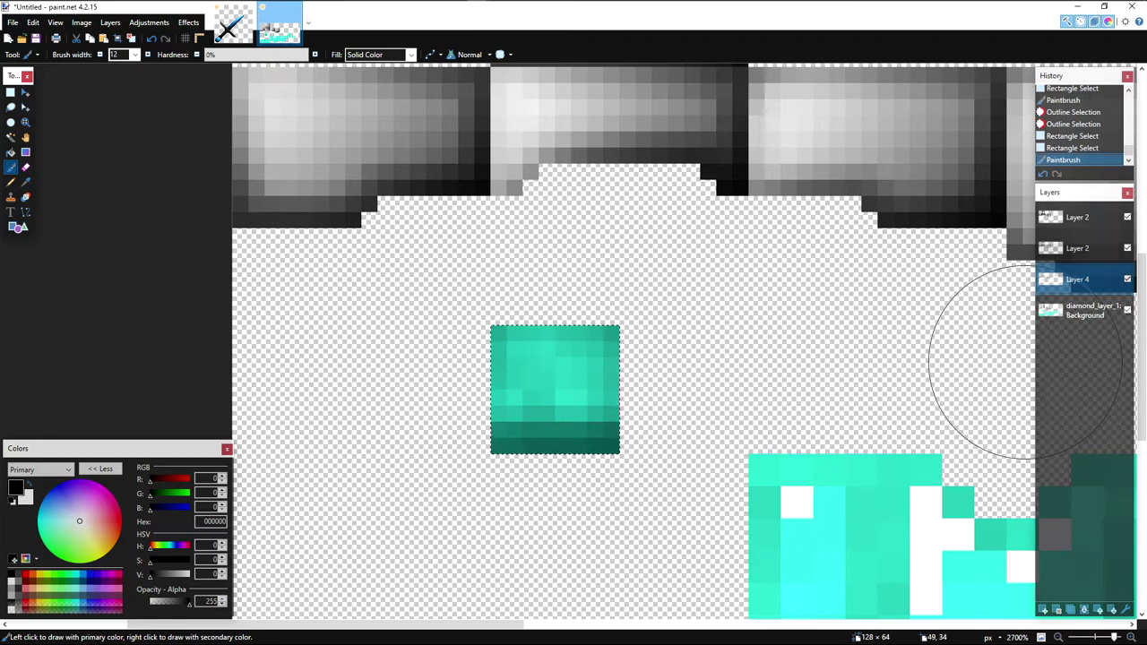
Step: Outline the selected turquoise square in black on the lower Layer 2
key("alt+Page_Up")
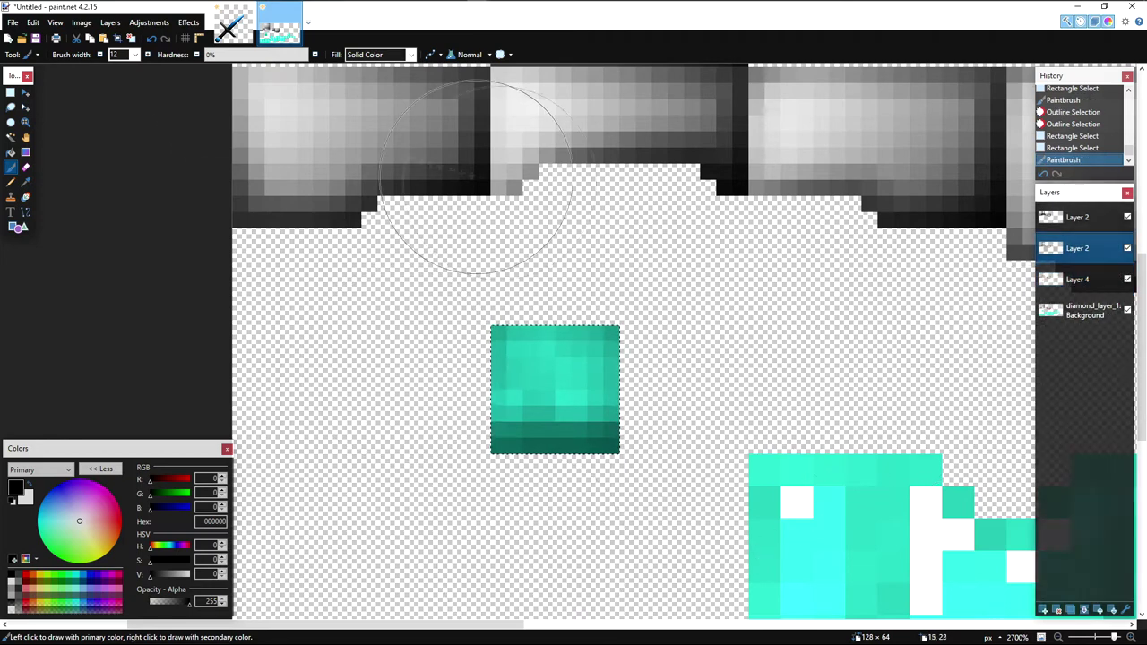
left_click(185, 24)
mouse_move(224, 186)
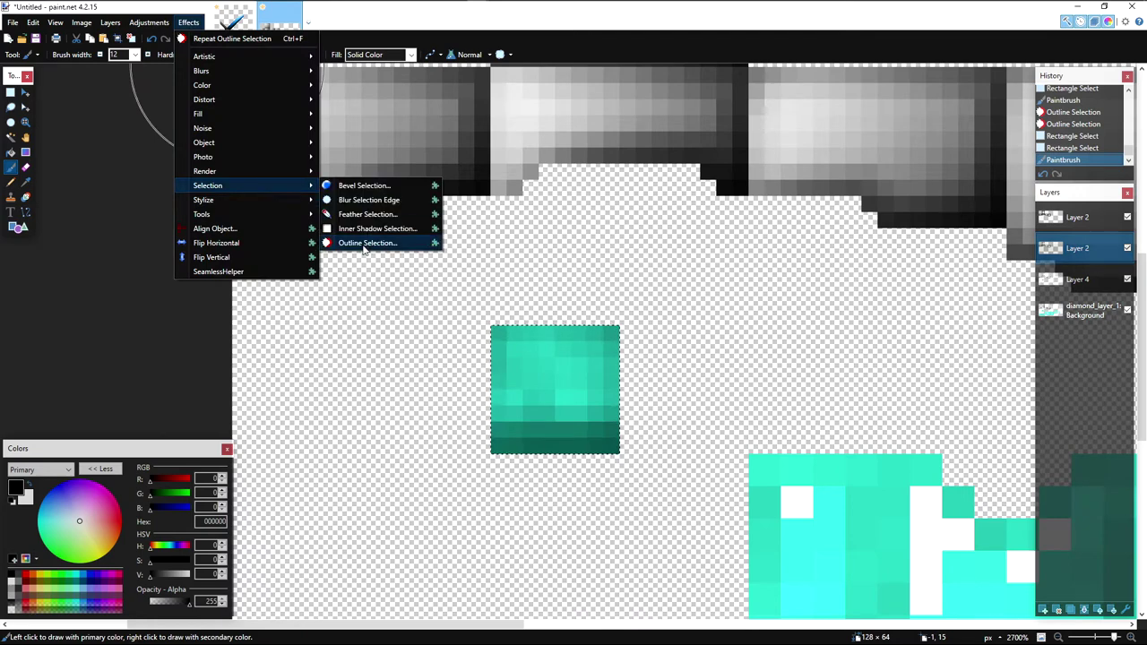
left_click(376, 245)
left_click_drag(560, 224, 812, 216)
left_click(857, 409)
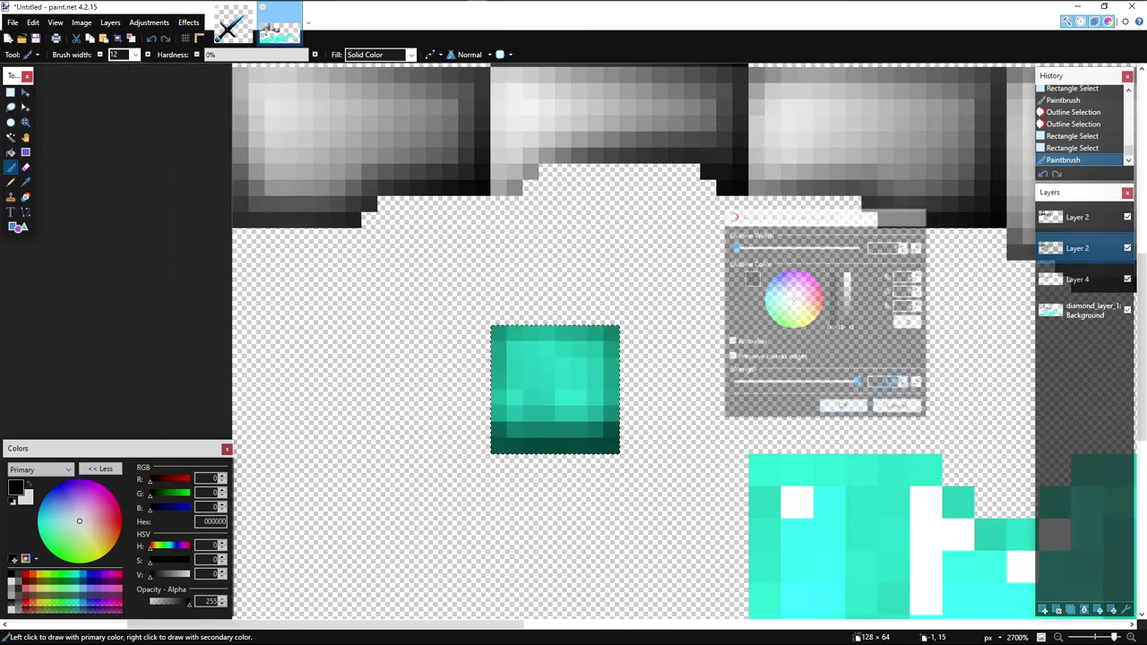
Step: Outline the same square in black with width 2 and strength 1,00 on the upper Layer 2
left_click(189, 22)
mouse_move(290, 187)
left_click(366, 244)
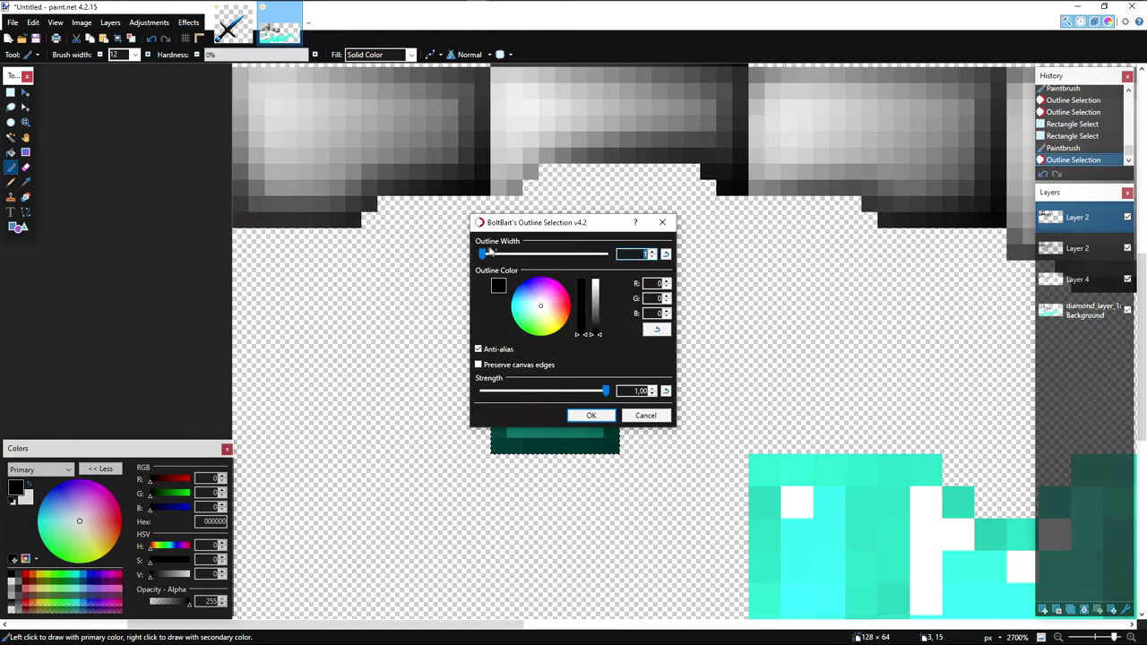
left_click(653, 251)
left_click_drag(591, 224, 844, 188)
left_click(847, 380)
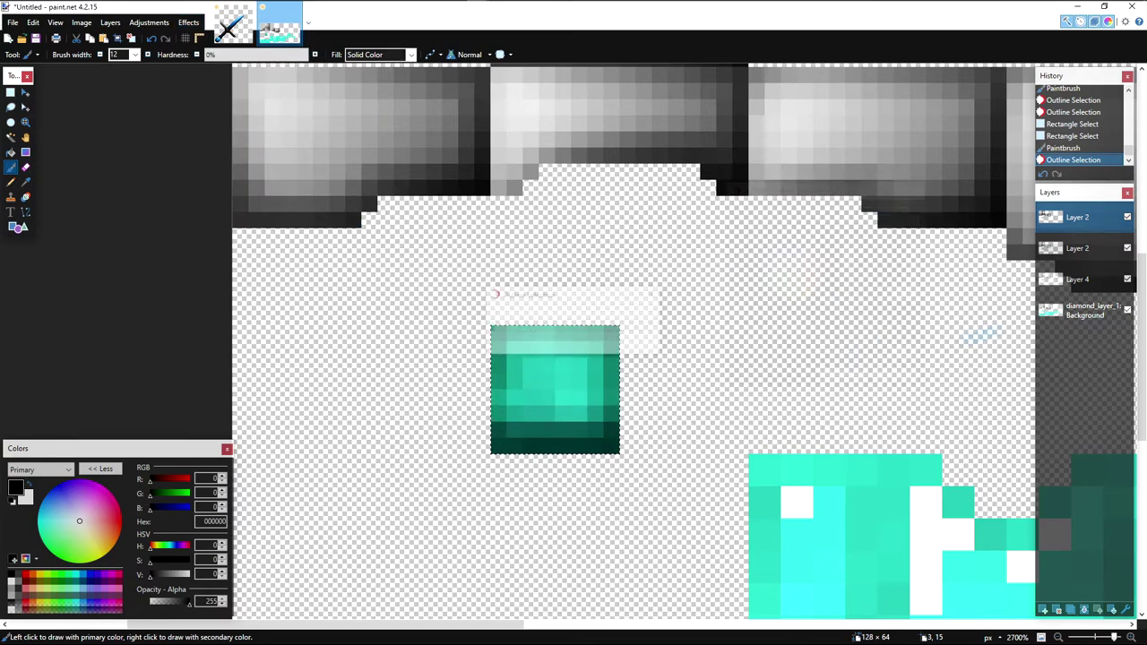
Step: Fill the selected square on the background layer with a white to dark grey (404040) diagonal gradient, then deselect it
left_click(1069, 314)
key("x")
left_click(28, 498)
left_click(18, 574)
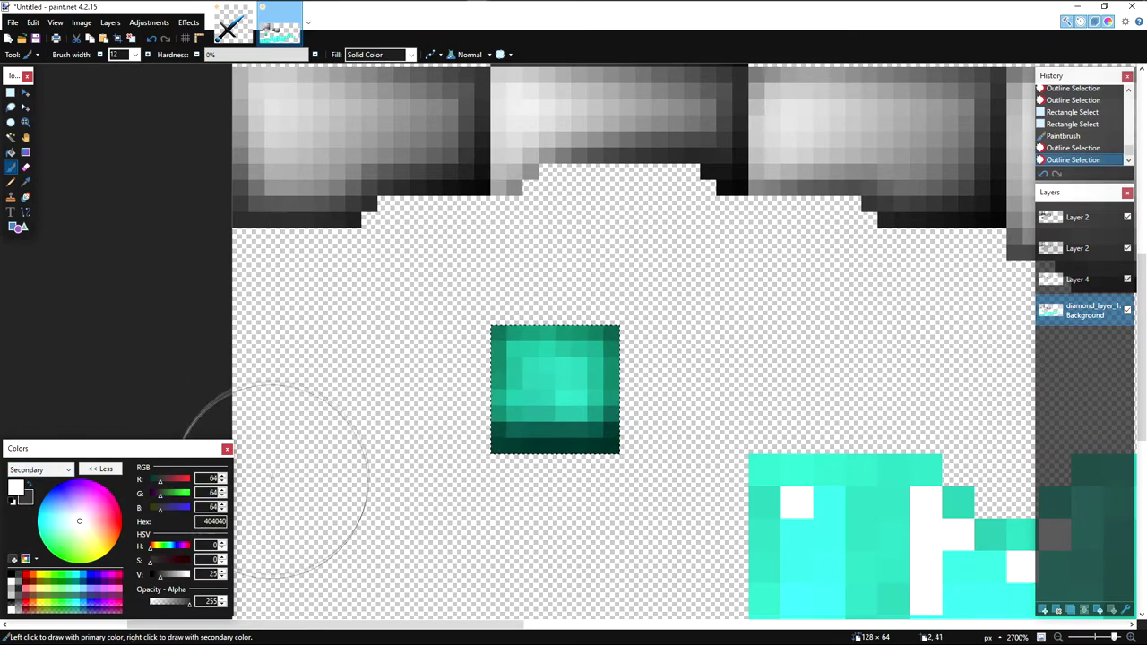
key("g")
left_click_drag(488, 325, 631, 466)
left_click_drag(494, 332, 495, 333)
left_click_drag(625, 457, 493, 428)
key("s")
left_click(607, 431)
Step: Select the 8 × 18 leftmost side panel of the chestplate and fill it with the white to dark grey gradient
scroll(606, 432, "down", 7)
scroll(406, 456, "up", 3)
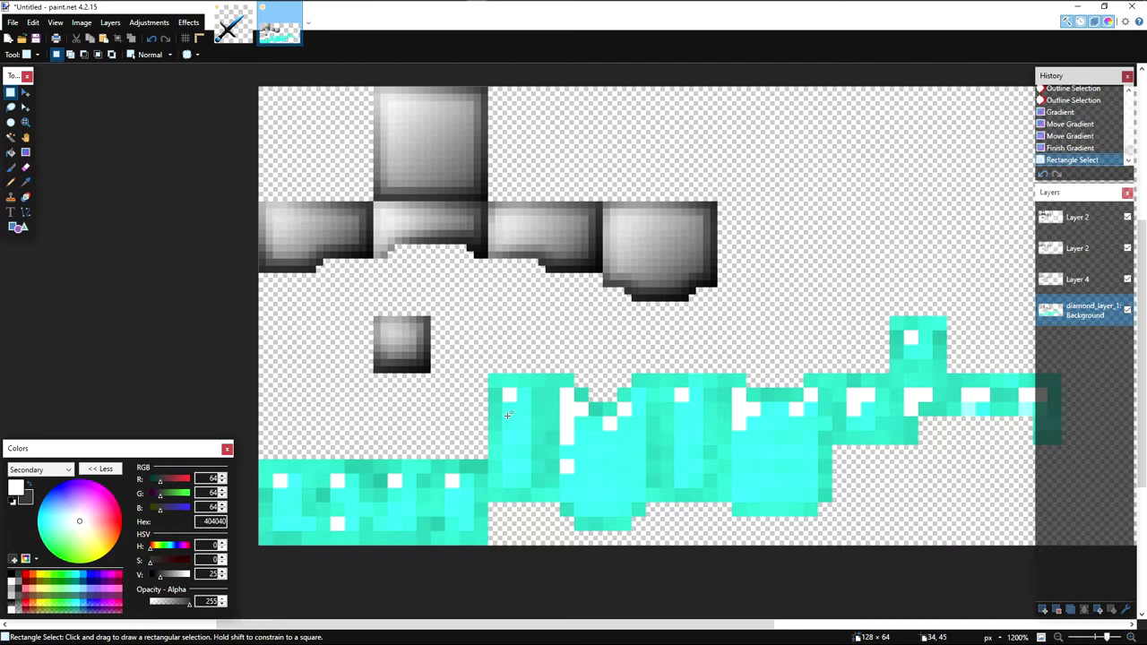
scroll(484, 400, "up", 3)
left_click_drag(495, 428, 374, 178)
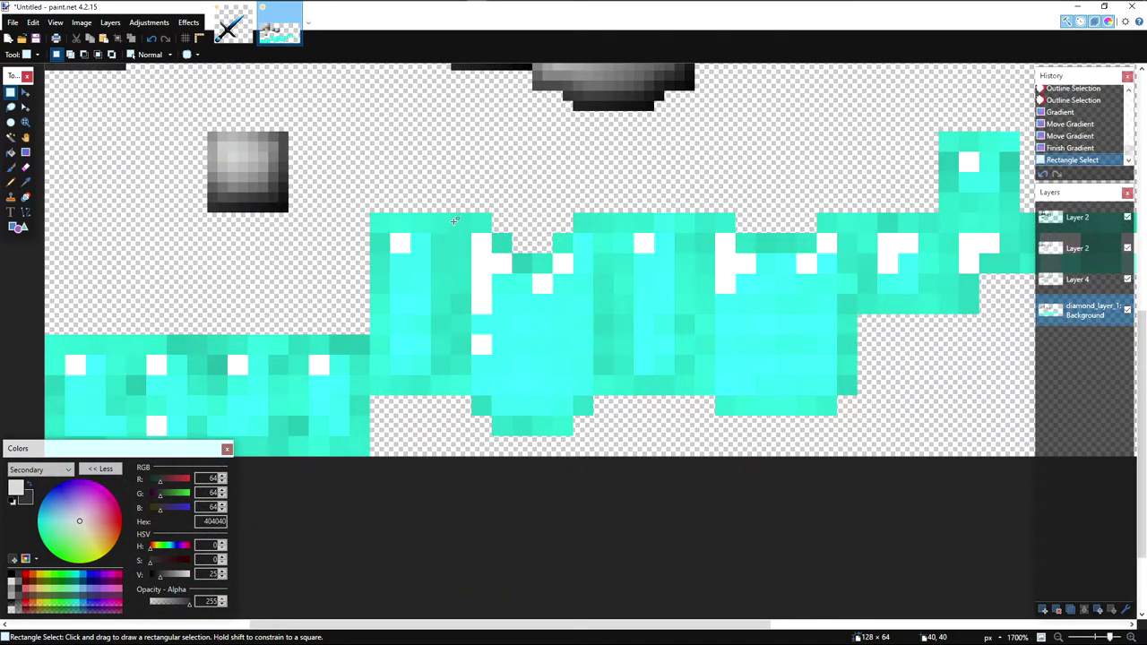
scroll(450, 221, "down", 7)
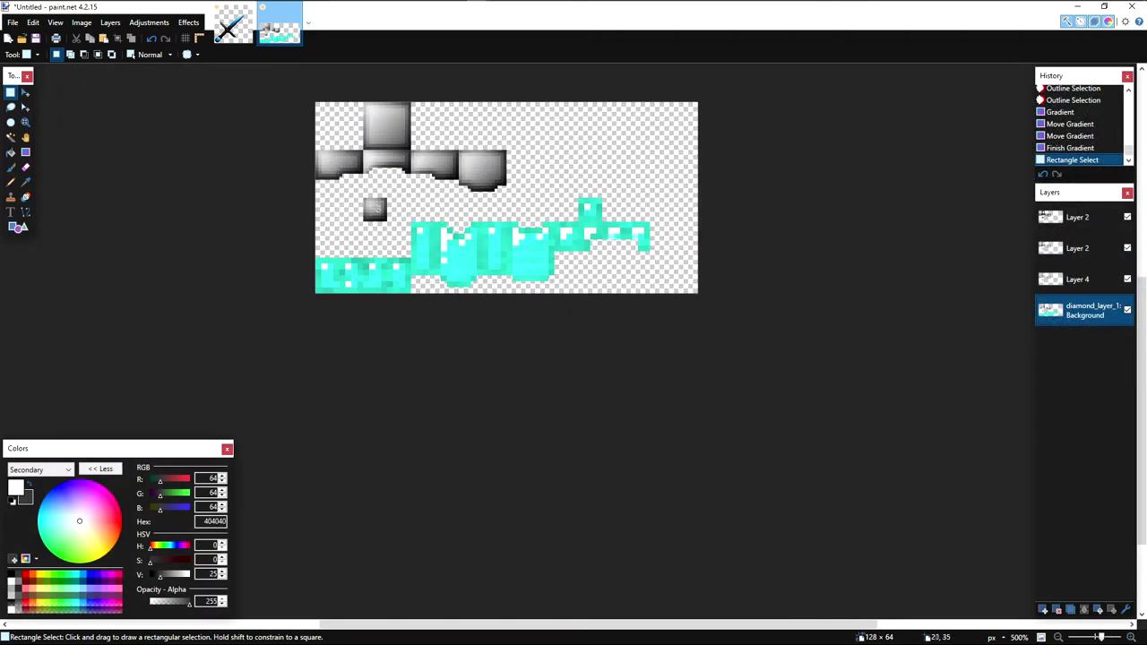
scroll(383, 213, "up", 7)
left_click_drag(477, 243, 552, 415)
key("g")
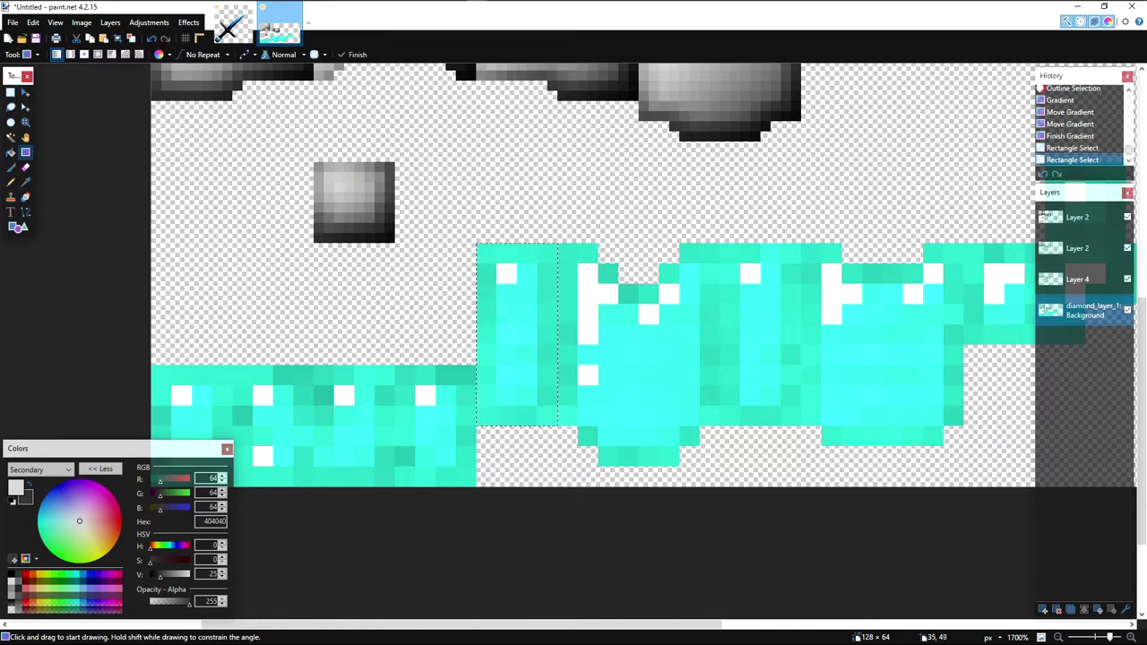
left_click_drag(485, 258, 811, 450)
Step: Copy the gradient-filled side panel and place the copy over the matching panel on the other side of the chestplate front
key("ctrl+c")
key("ctrl+v")
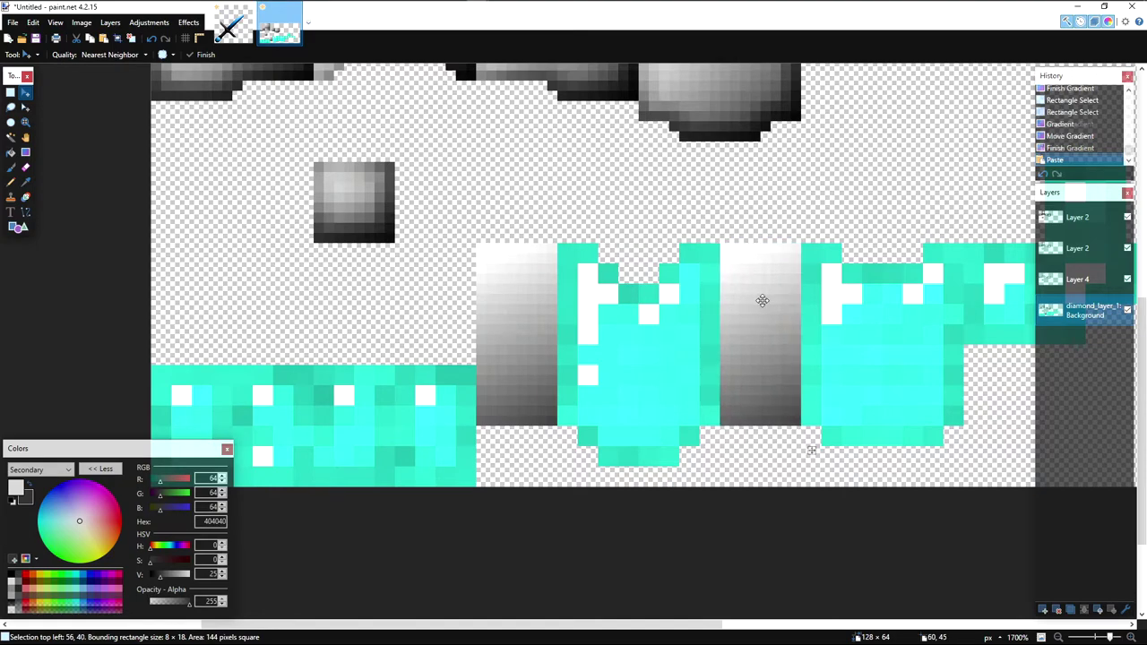
key("s")
Step: Select the 16 × 22 chestplate front area between the two gradient panels, then switch to the Lasso Select tool
left_click_drag(624, 80, 636, 296)
scroll(631, 300, "up", 1)
left_click_drag(561, 511, 630, 471)
key("s")
key("s")
key("s")
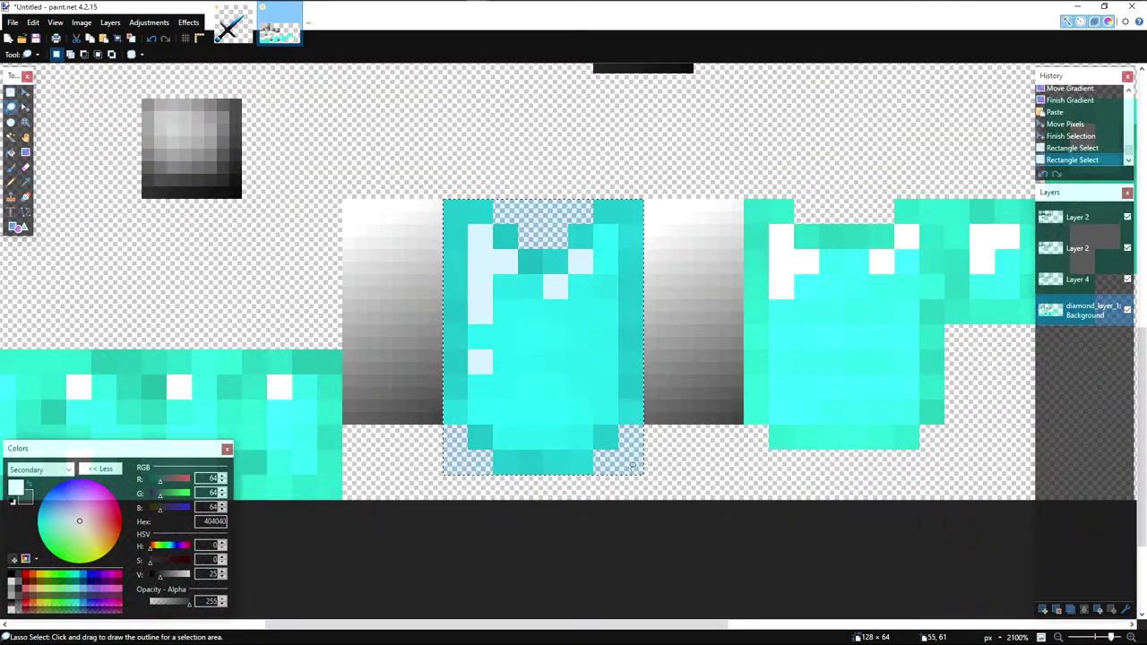
Step: Subtract the transparent areas from the selection around the chestplate's front piece
left_click(630, 469, "alt")
Step: Try a diagonal white-to-dark-gray gradient across the chestplate's front piece, and undo it
key("g")
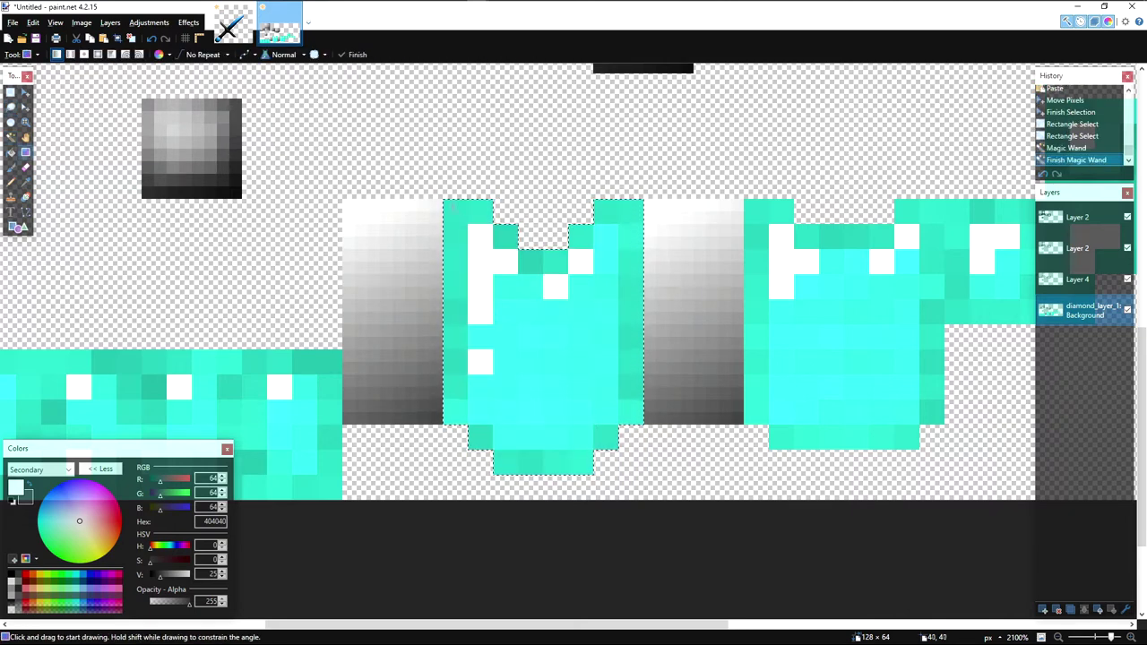
left_click_drag(617, 482, 617, 482)
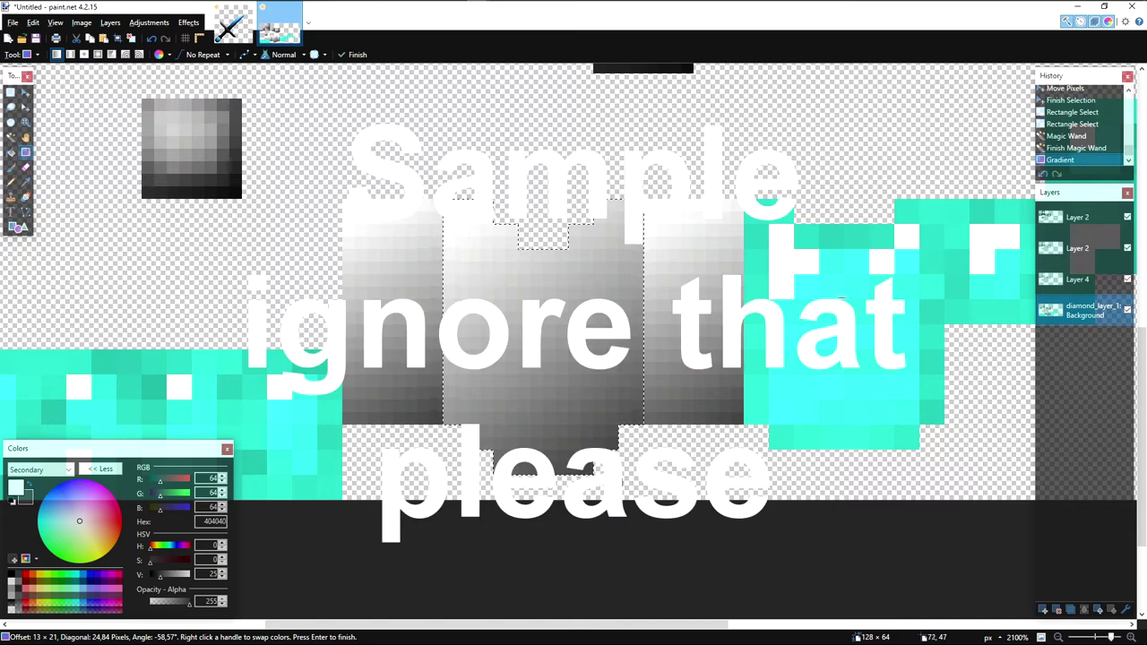
key("ctrl+z")
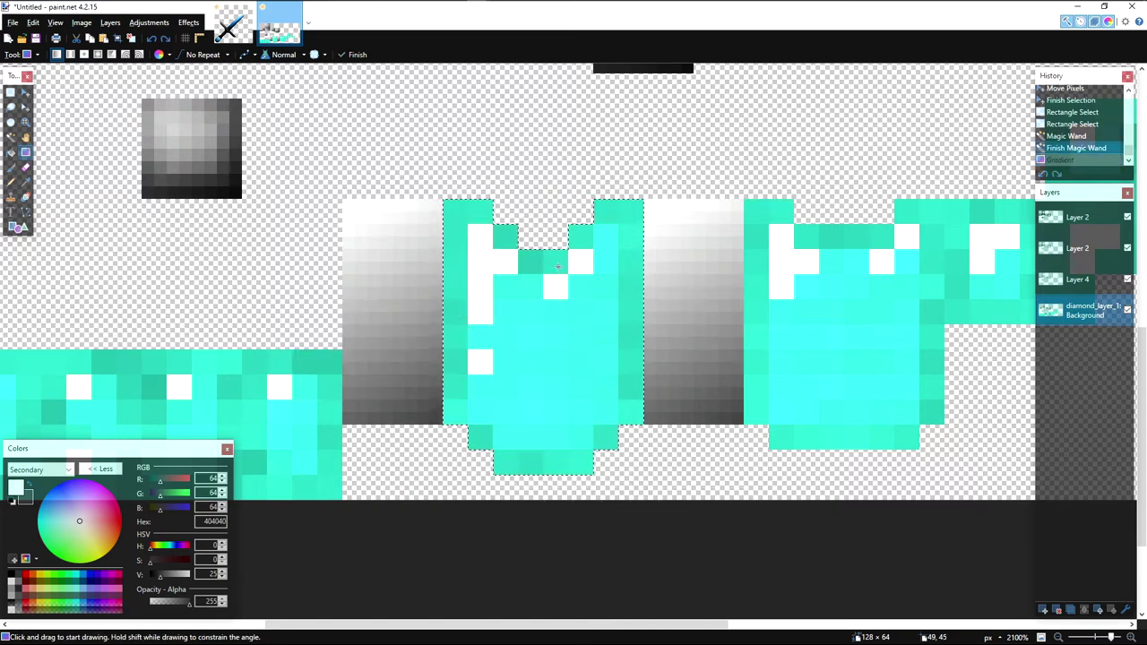
Step: Add corner pixels to the front piece's selection along the neckline and lower edge, and fill it with a diagonal white-to-dark-gray gradient
key("s")
key("s")
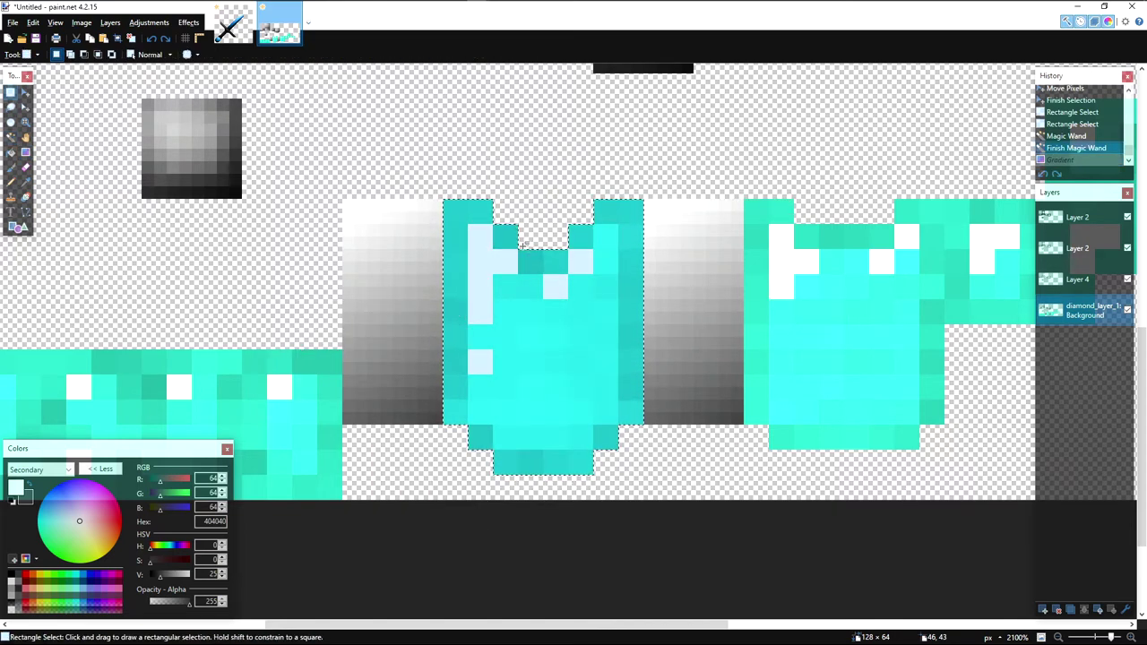
left_click(525, 242, "ctrl")
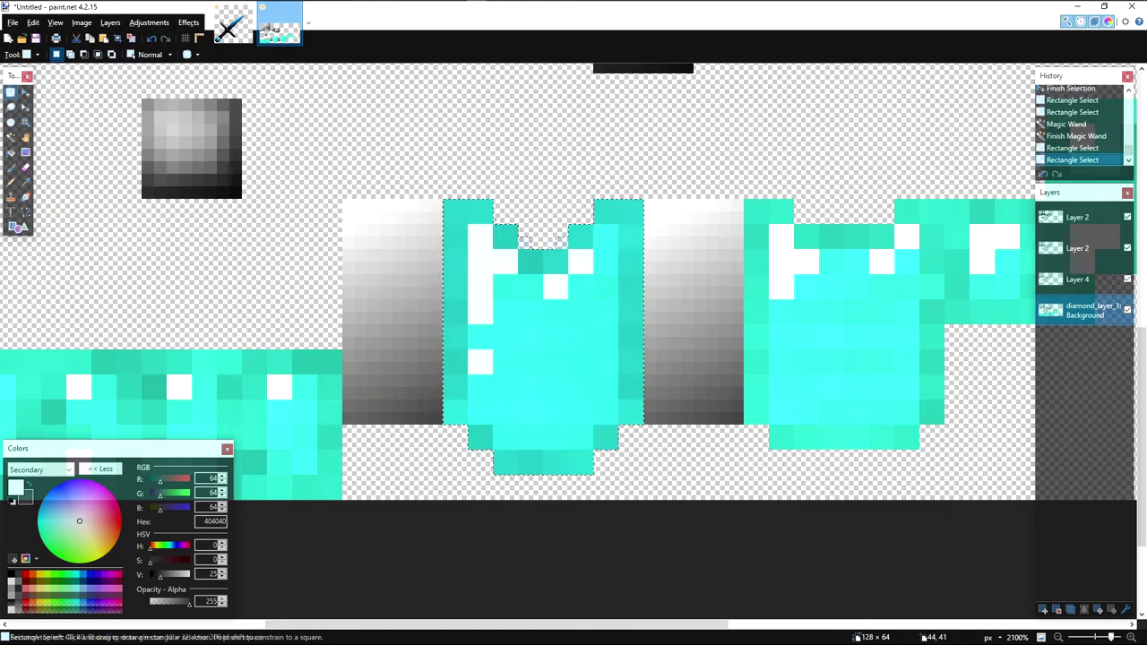
left_click_drag(578, 211, 584, 217)
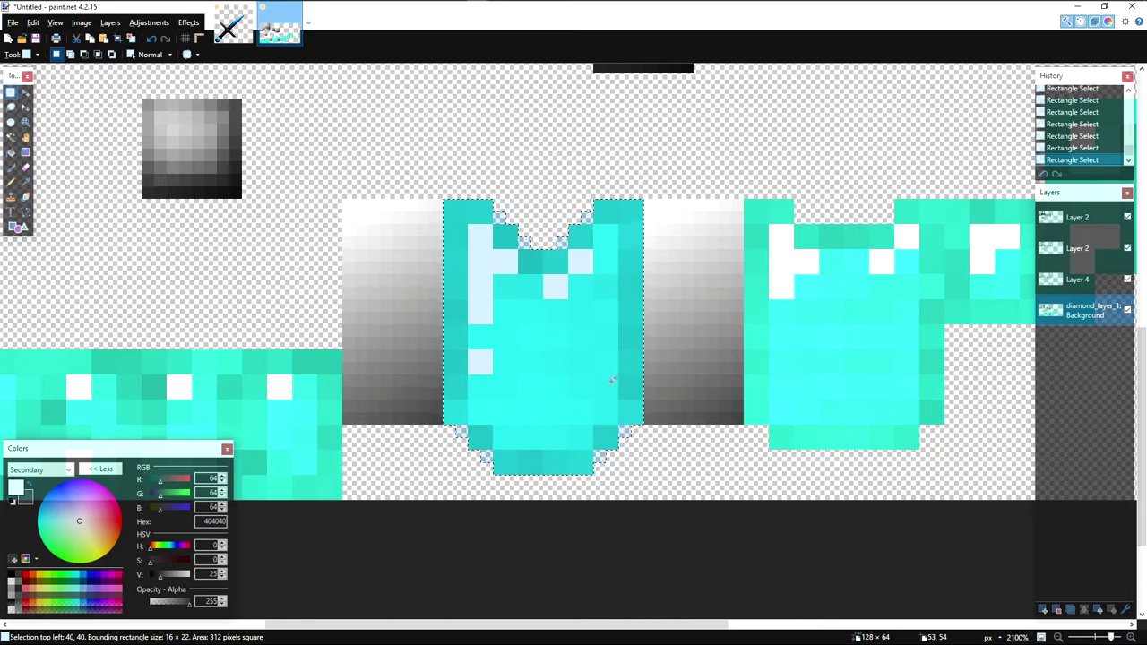
key("o")
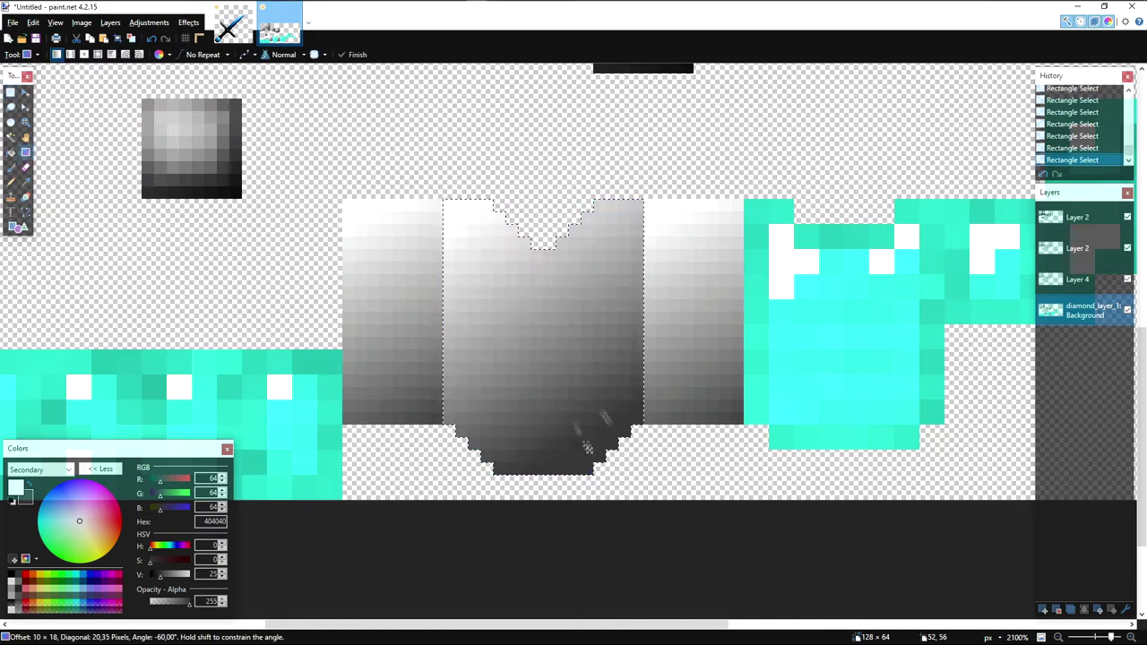
Step: On Layer 4, darken the front piece's top edge with a black brush of width 12 and 0% hardness
left_click(1076, 280)
left_click(24, 488)
key("b")
key("d")
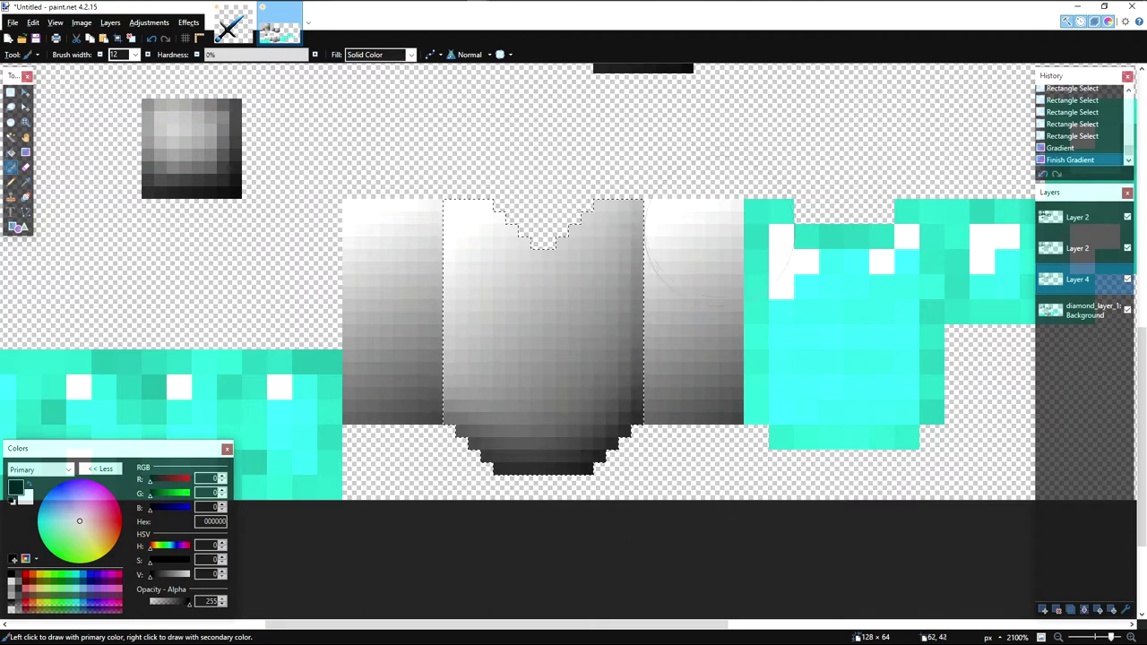
mouse_move(644, 131)
left_mouse_down()
mouse_move(545, 176)
mouse_move(444, 137)
left_mouse_up()
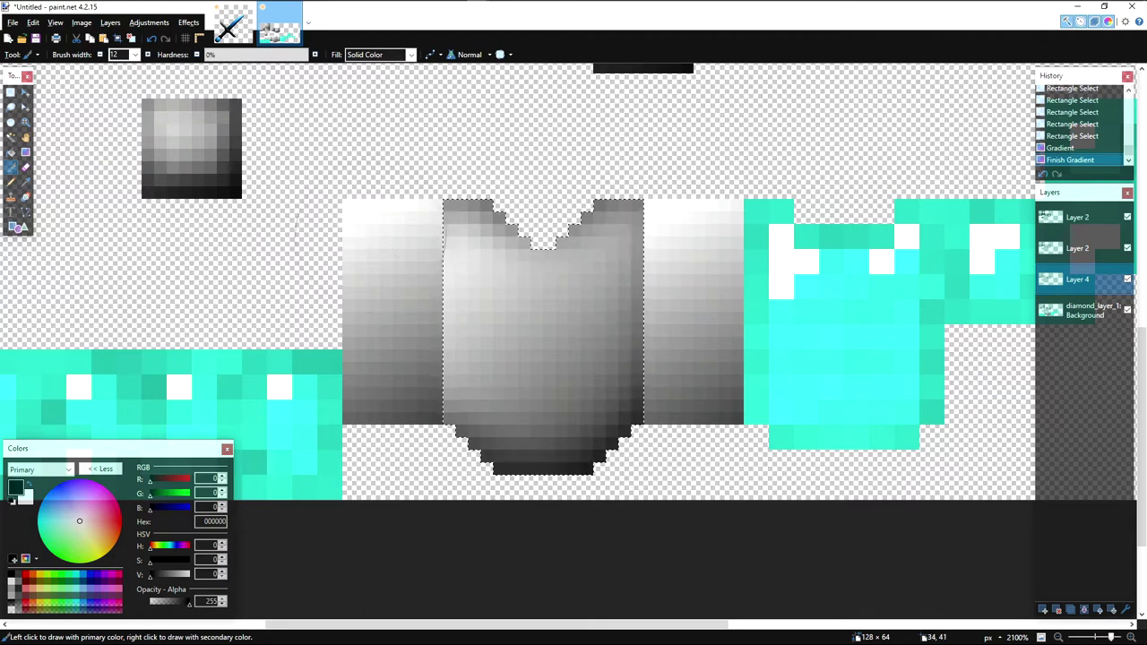
Step: Apply a black Outline Selection effect to the chestplate's front piece on the lower Layer 2
left_click(1075, 248)
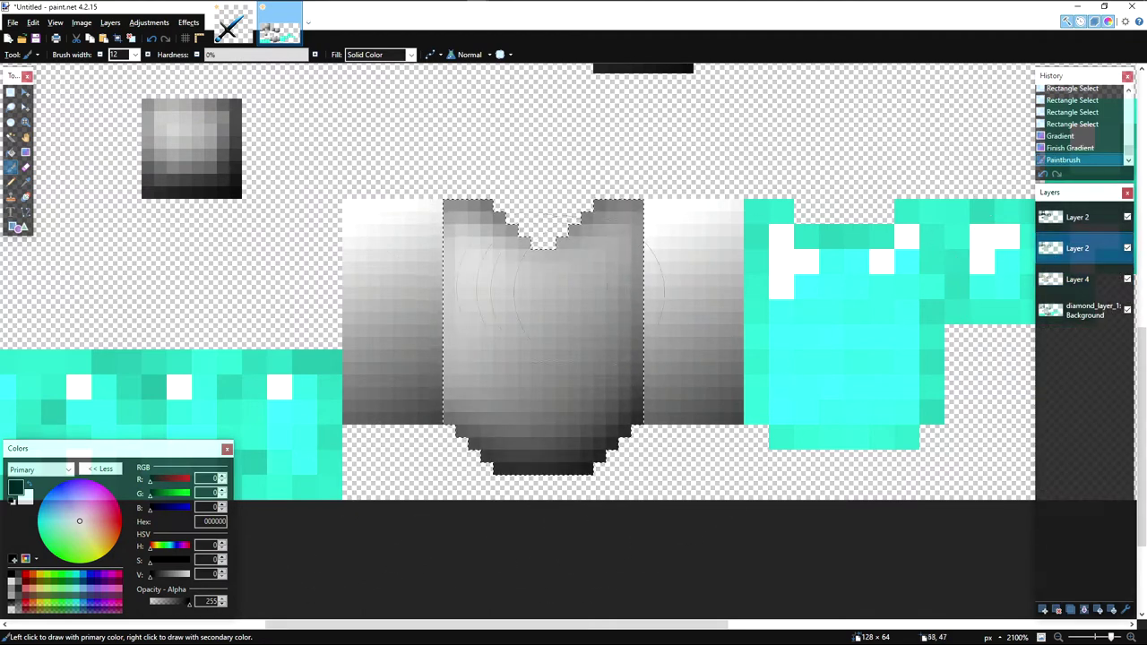
left_click(188, 22)
mouse_move(266, 187)
left_click(360, 244)
left_click_drag(502, 226, 676, 229)
left_click(730, 417)
Step: Apply a black Outline Selection of width 2 to the front piece on the upper Layer 2, and clear the selection
left_click(1077, 217)
left_click(188, 23)
mouse_move(224, 186)
left_click(377, 242)
left_click_drag(497, 226, 575, 258)
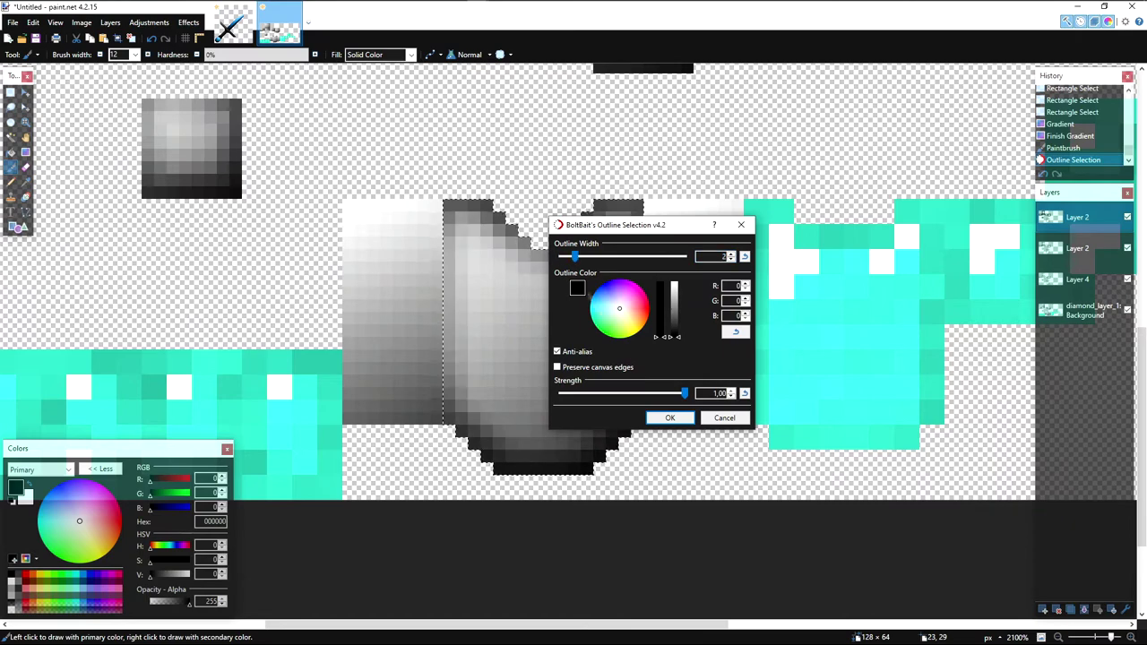
left_click(671, 418)
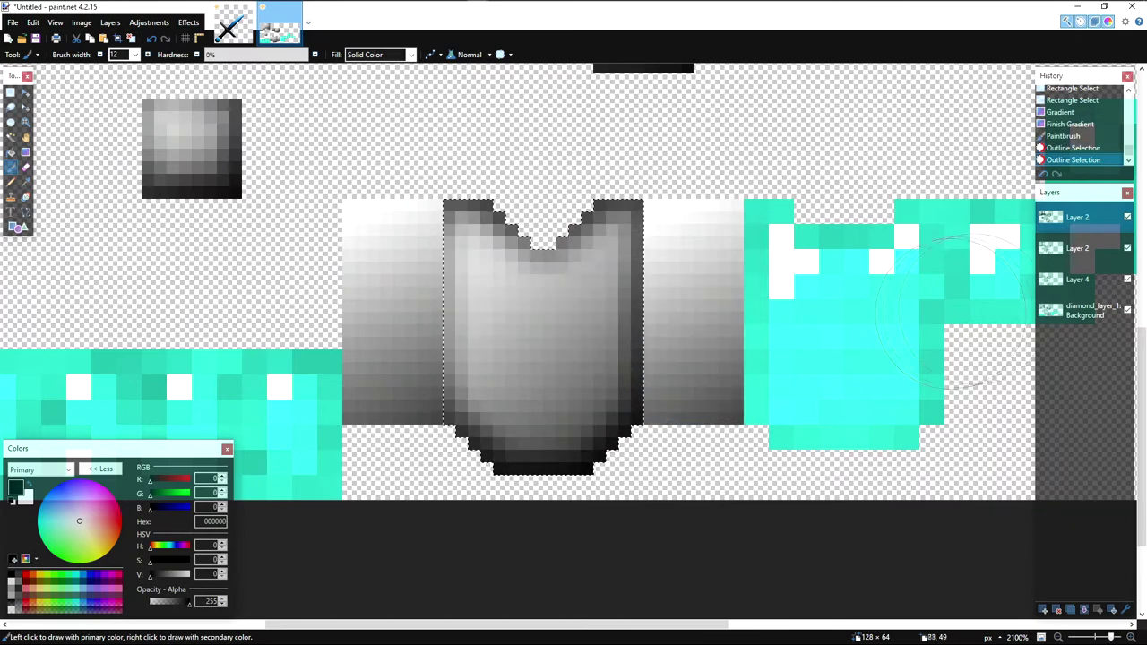
key("s")
left_click(641, 328)
Step: Select the side panel left of the chestplate front and darken its edges with the soft black brush on Layer 4
scroll(641, 328, "down", 9)
scroll(569, 340, "up", 2)
scroll(569, 340, "up", 4)
scroll(528, 216, "up", 4)
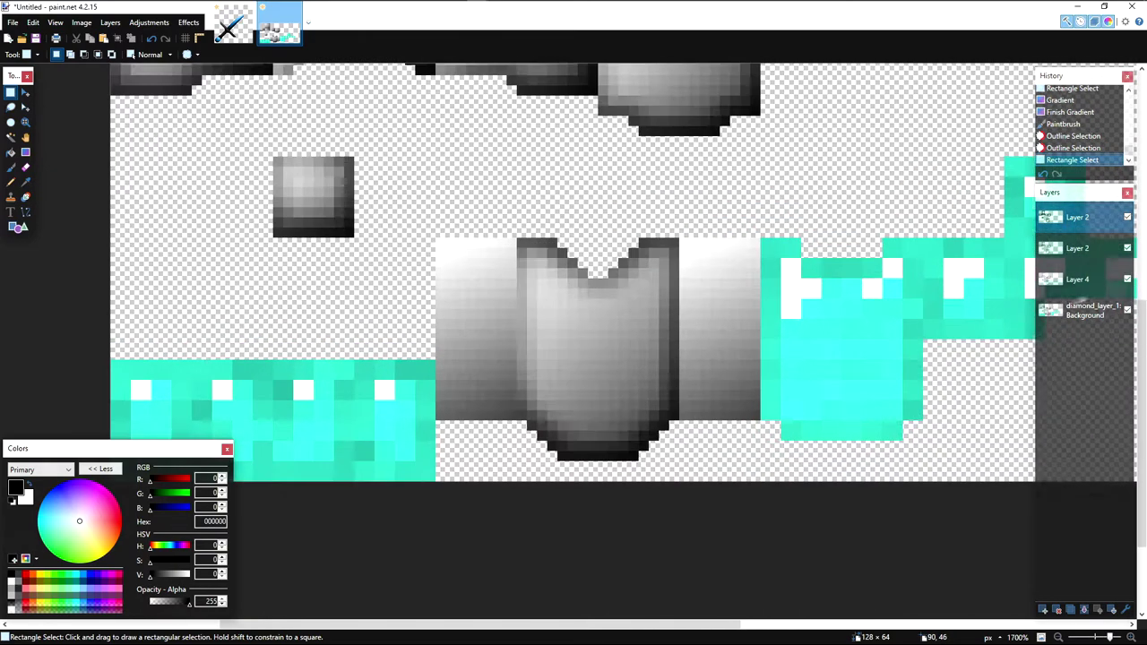
mouse_move(472, 234)
left_mouse_down()
mouse_move(579, 445)
mouse_move(568, 472)
left_mouse_up()
key("b")
left_click_drag(465, 529, 541, 553)
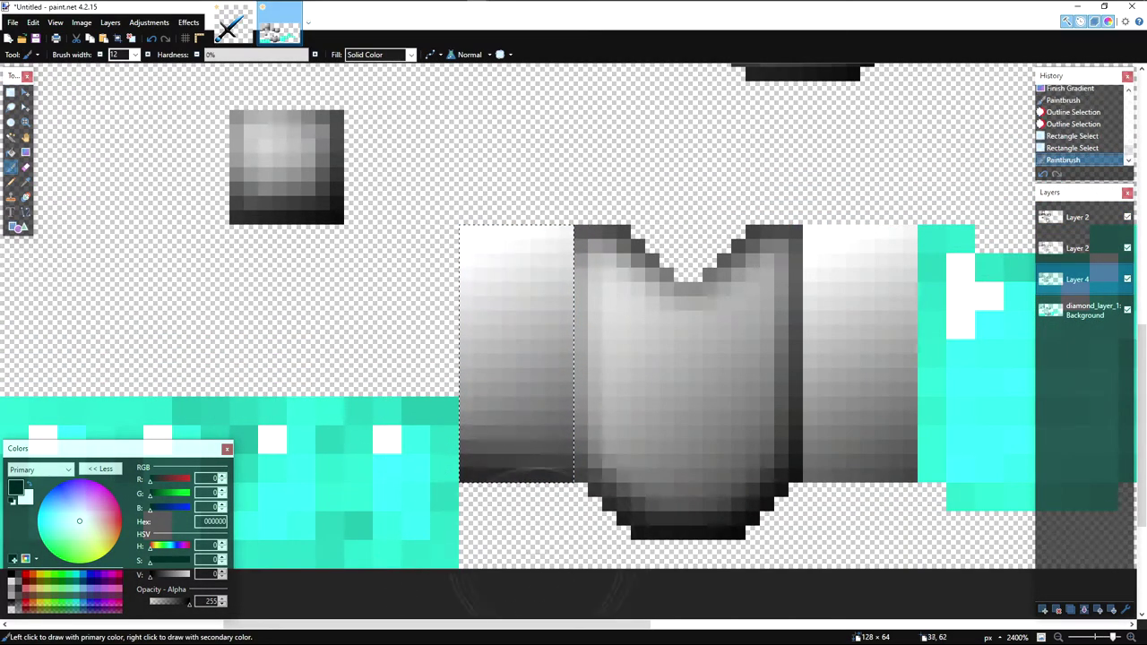
key("ctrl+z")
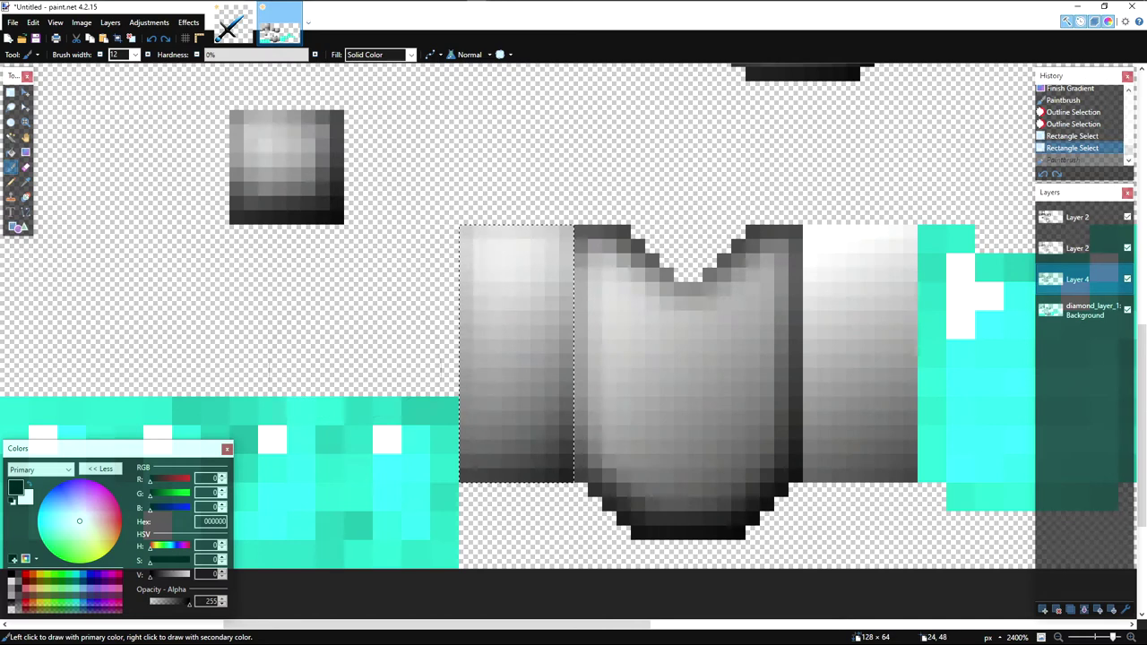
left_click(286, 492)
Step: Try brushing white onto the selected side panel's upper area, and undo the stroke
key("x")
left_click_drag(405, 202, 478, 156)
key("ctrl+z")
Step: Try repeating the last selection outline around the side panel on the lower Layer 2, and undo it
left_click(1082, 256)
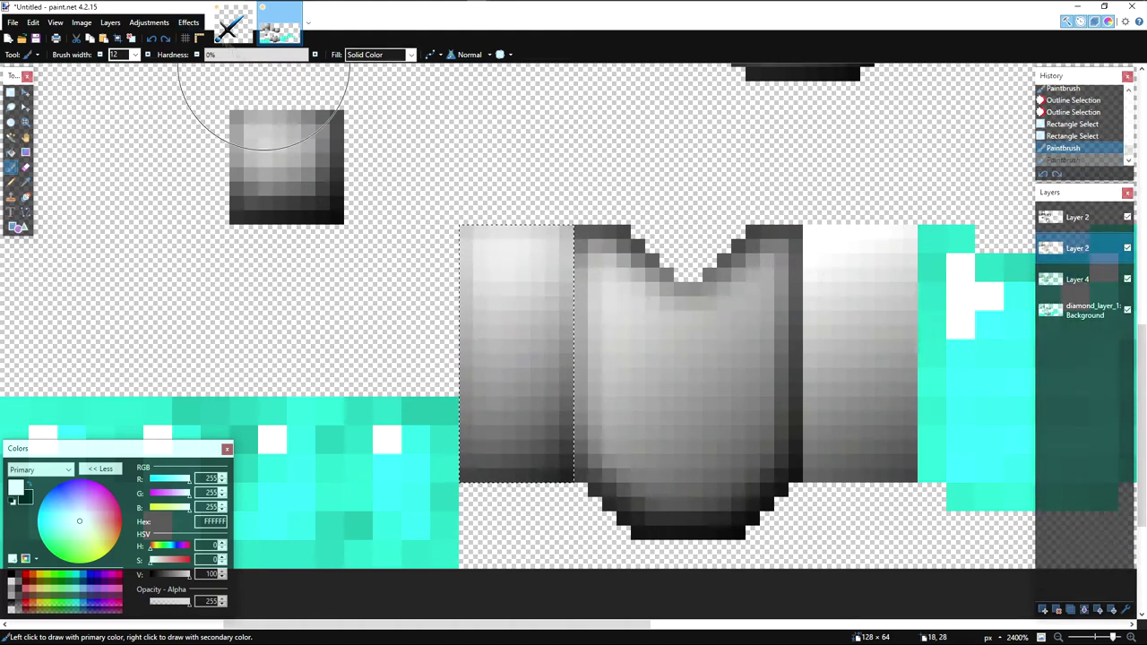
left_click(188, 22)
left_click(242, 36)
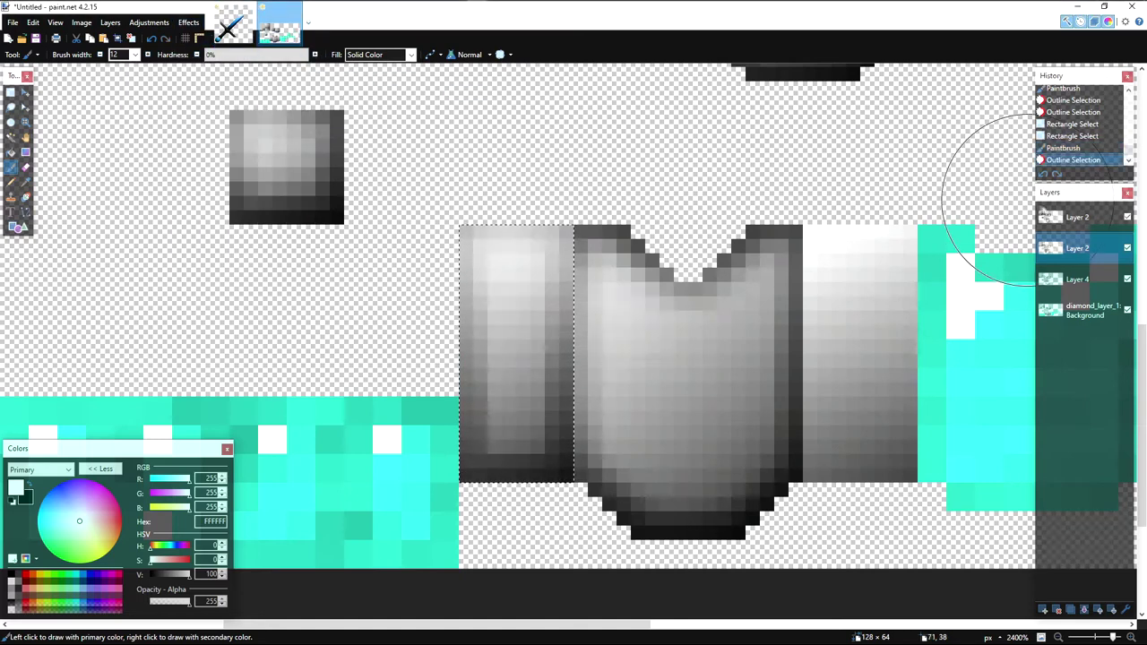
key("ctrl+z")
Step: Repeat the selection outline around the side panel on the upper Layer 2, and add a black outline of width 1 on the lower Layer 2
left_click(188, 21)
left_click(242, 37)
left_click(1075, 248)
left_click(188, 21)
mouse_move(279, 190)
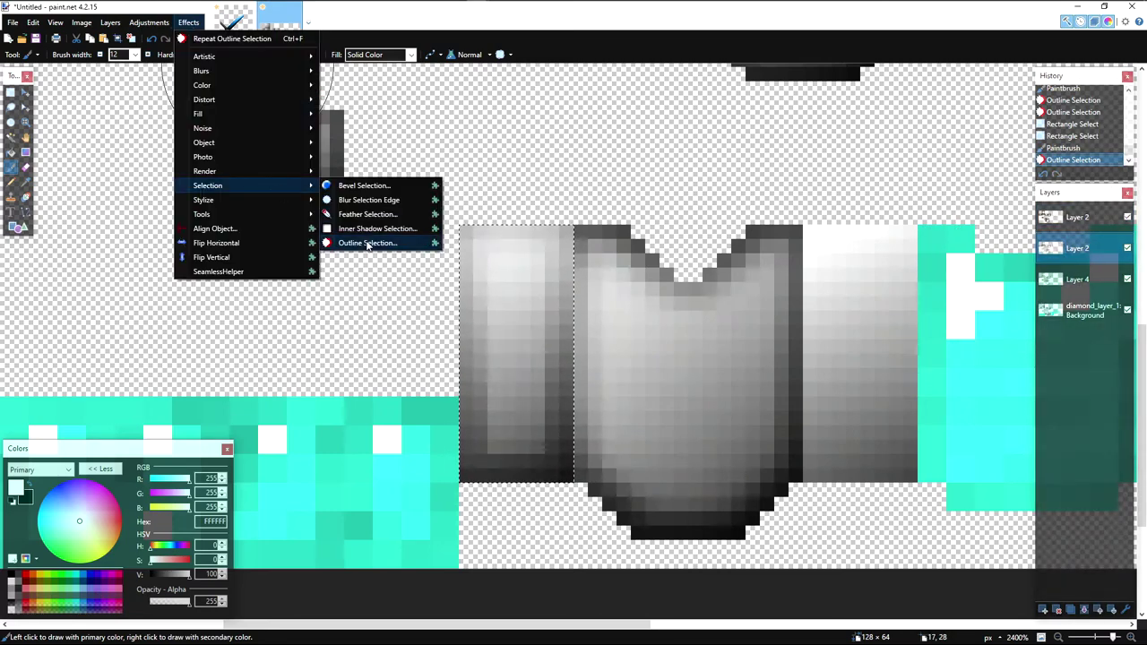
left_click(369, 243)
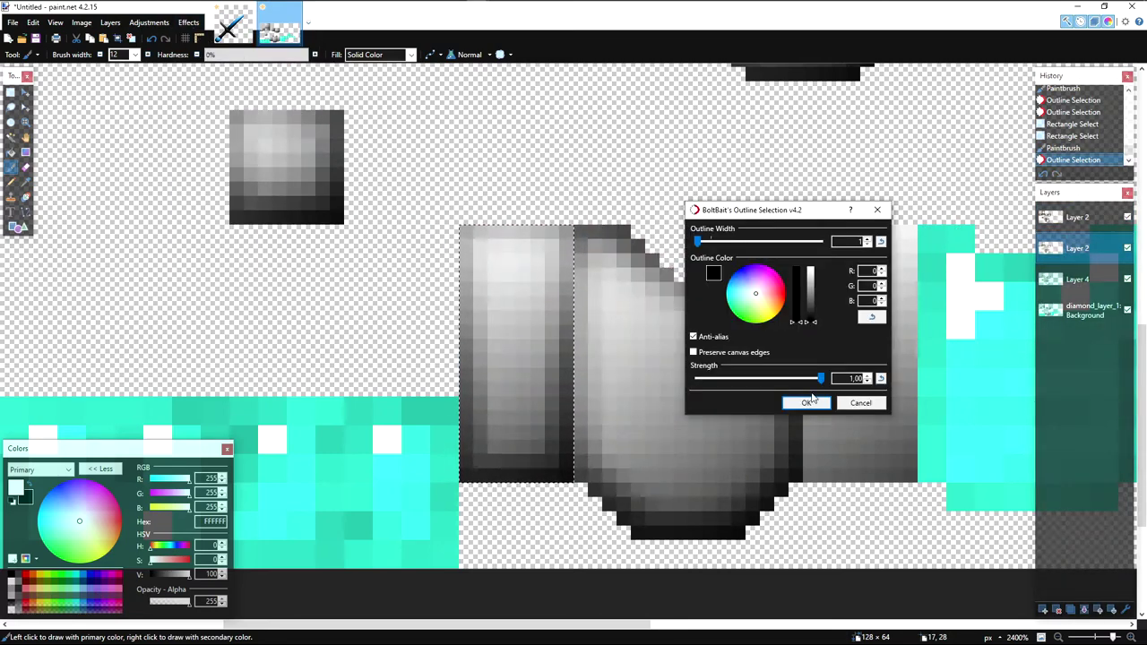
left_click(807, 403)
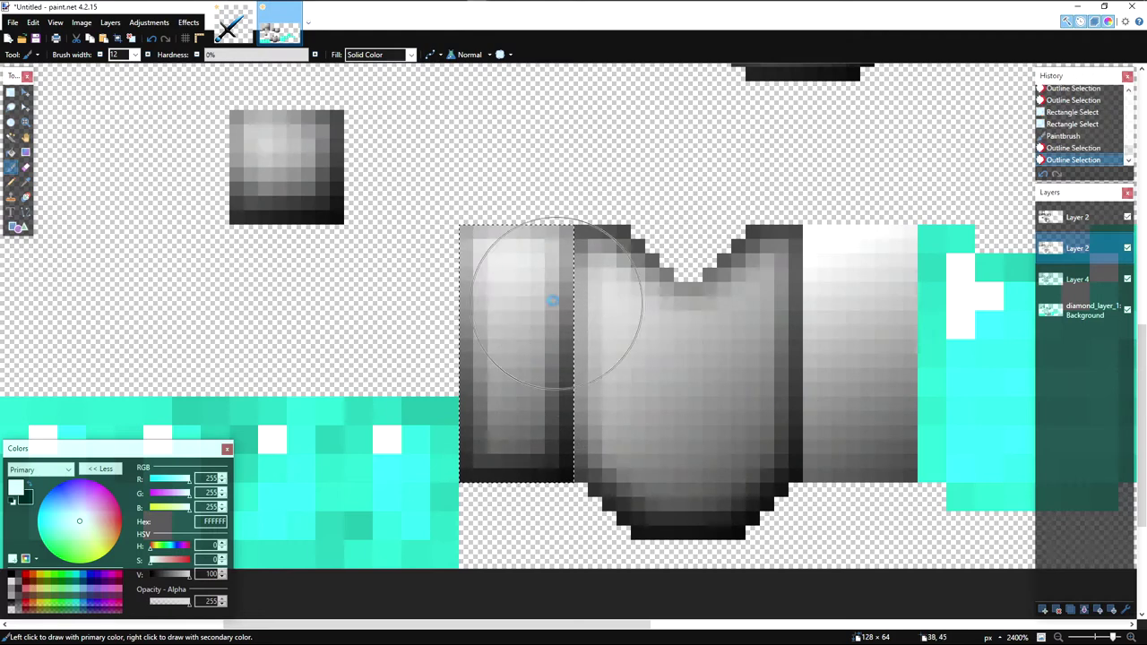
Step: Copy the left side panel's outlines on both Layer 2 layers onto the matching panel right of the chestplate front
key("ctrl+v")
left_click_drag(589, 504, 928, 507)
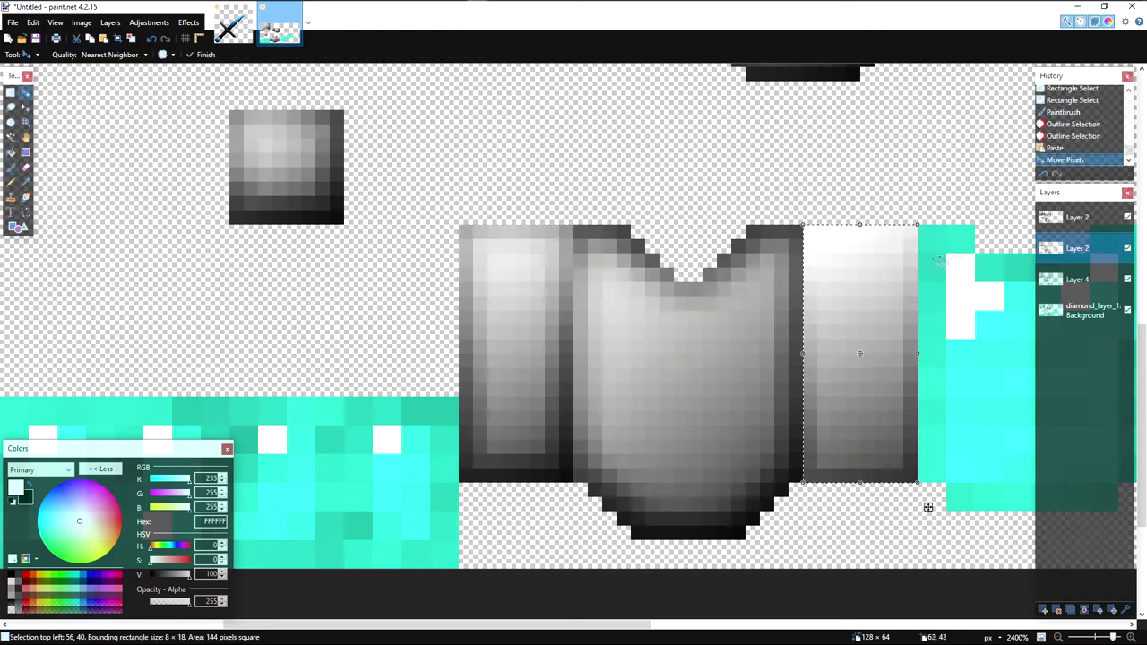
left_click(1092, 218)
key("s")
left_click_drag(464, 230, 565, 470)
key("ctrl+c")
key("ctrl+v")
left_click_drag(535, 369, 880, 362)
key("s")
left_click(880, 361)
Step: Copy the left side panel's brush shading on Layer 4 onto the matching panel right of the chestplate front
left_click(1112, 277)
left_click_drag(467, 230, 568, 476)
key("ctrl+c")
key("ctrl+v")
left_click_drag(543, 351, 880, 351)
key("s")
left_click(881, 351)
Step: On the Background layer, select the chestplate's back piece without its transparent areas, and add corner pixels to soften its outline
scroll(881, 351, "down", 5)
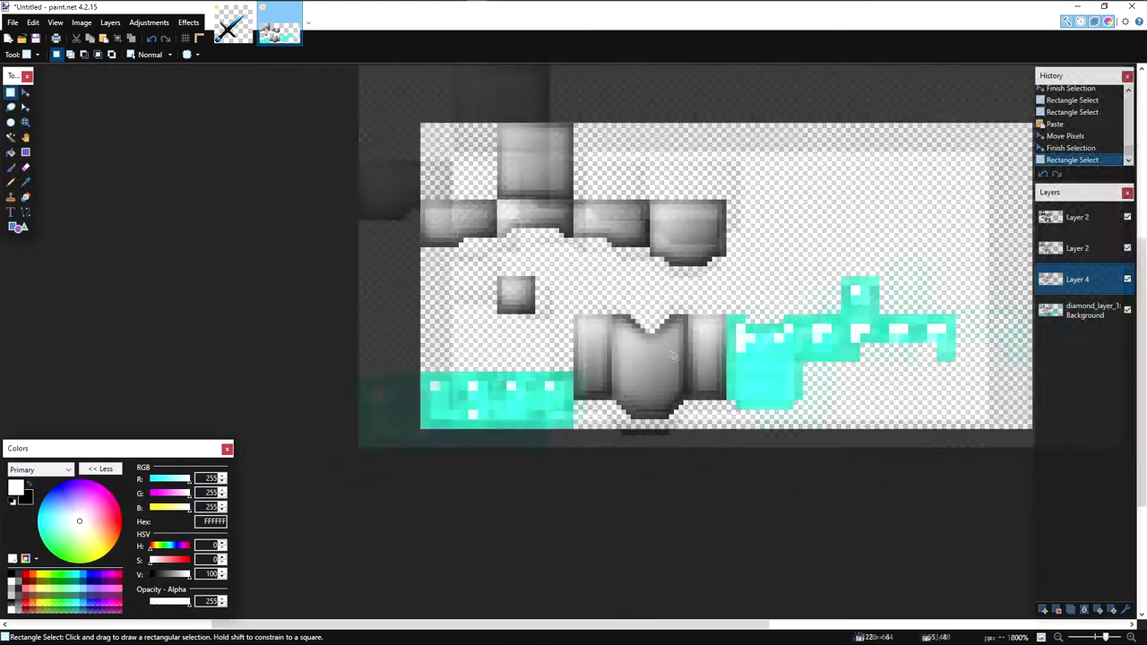
scroll(673, 356, "down", 1)
scroll(577, 350, "up", 6)
left_click(1085, 310)
mouse_move(533, 250)
left_mouse_down()
mouse_move(717, 433)
mouse_move(704, 466)
left_mouse_up()
key("s")
key("s")
key("s")
left_click(695, 457, "alt")
key("s")
left_click(695, 458, "ctrl")
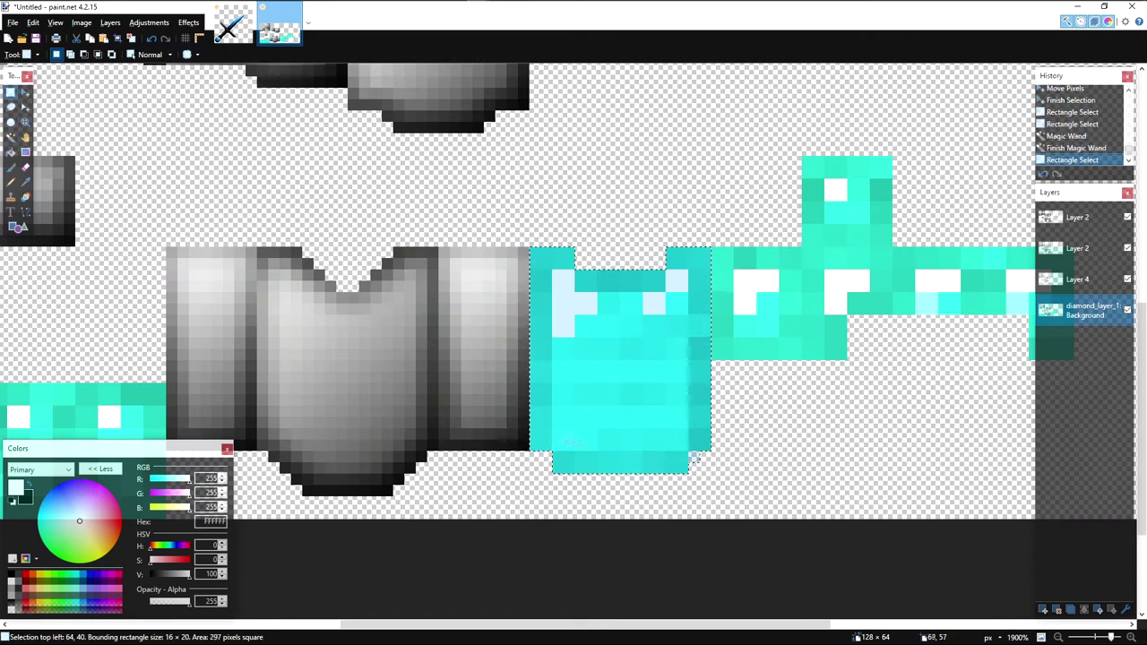
left_click(547, 454, "ctrl")
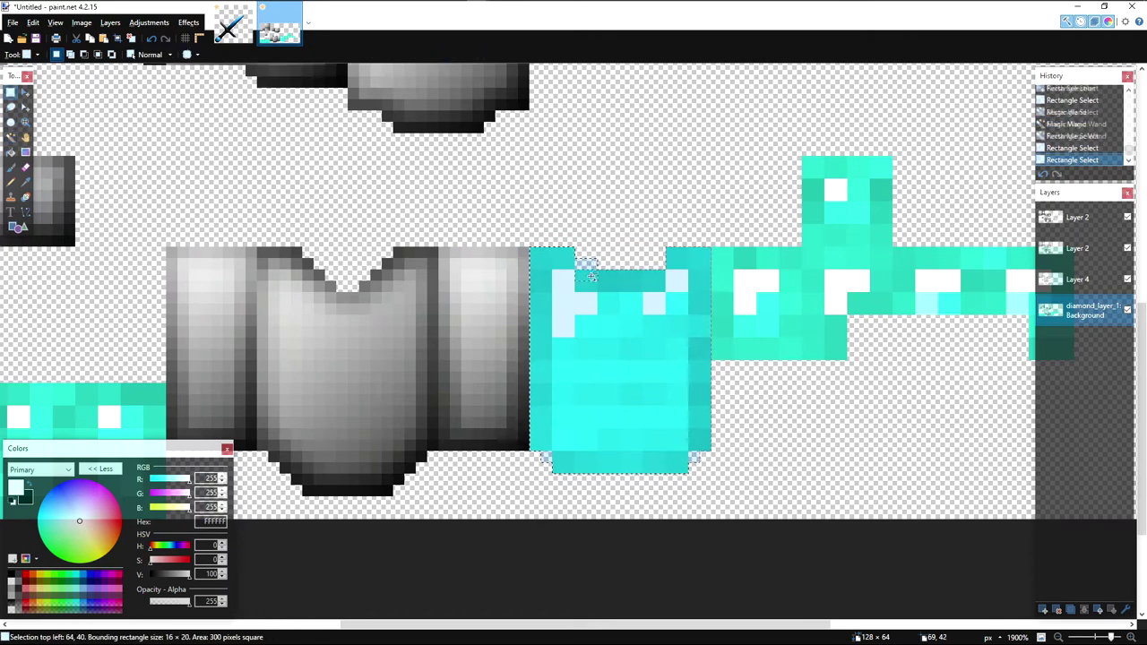
Step: Set the secondary color to dark gray 404040 and fill the back piece with a diagonal gradient from white
right_click(19, 574)
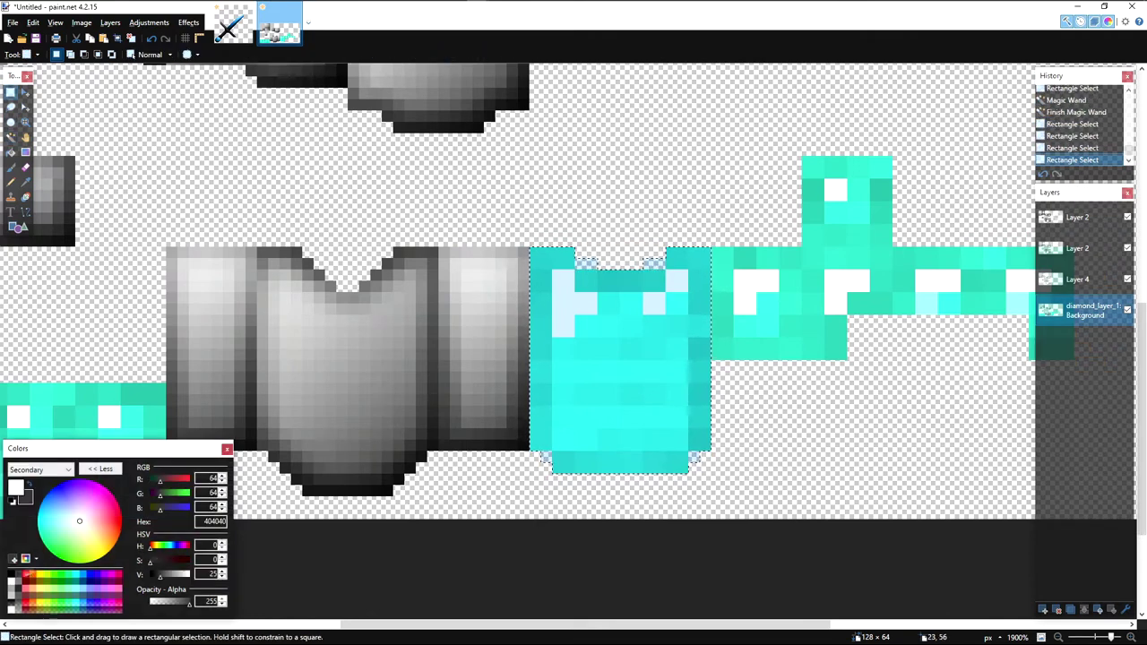
key("g")
left_click_drag(531, 242, 713, 466)
key("Return")
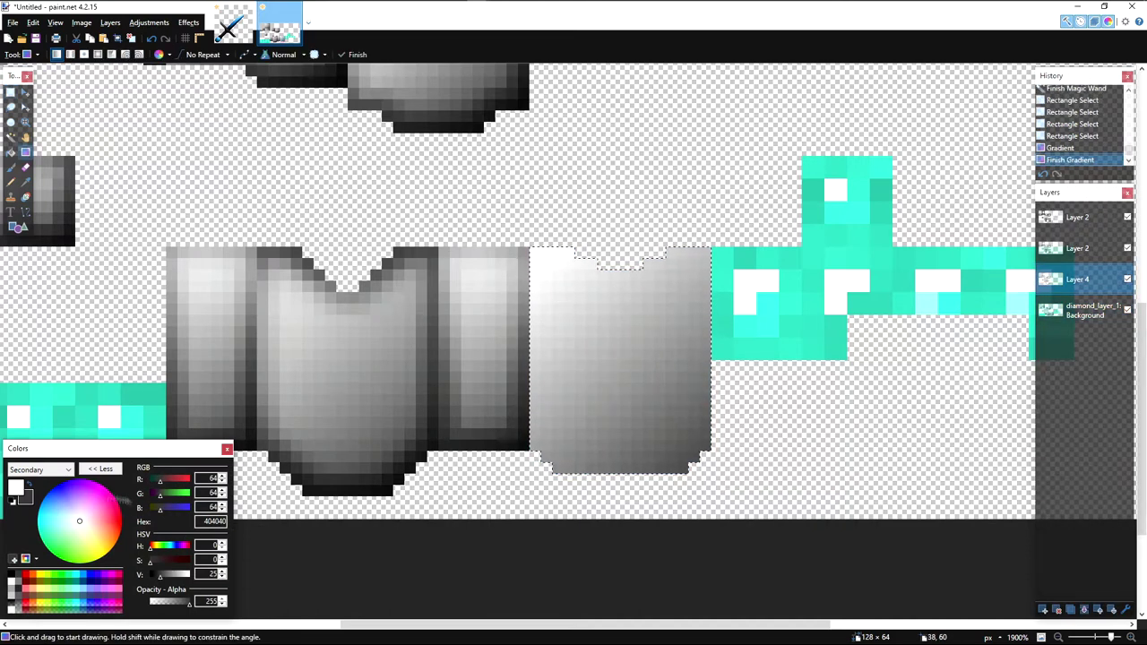
Step: Darken the back piece's edges on Layer 4 with the black brush of width 12 and 0% hardness
left_click(11, 580)
key("b")
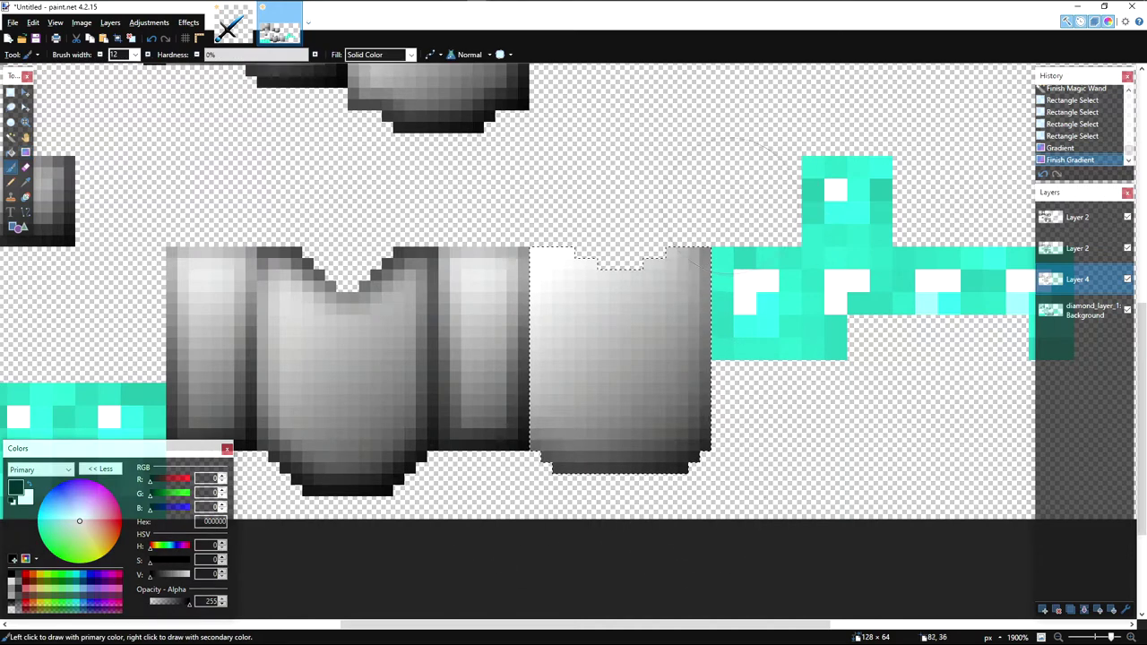
left_click_drag(446, 477, 445, 488)
Step: Apply a black Outline Selection of width 1 to the back piece on the lower Layer 2
left_click(1076, 249)
left_click(188, 23)
mouse_move(267, 194)
left_click(358, 242)
left_click(592, 414)
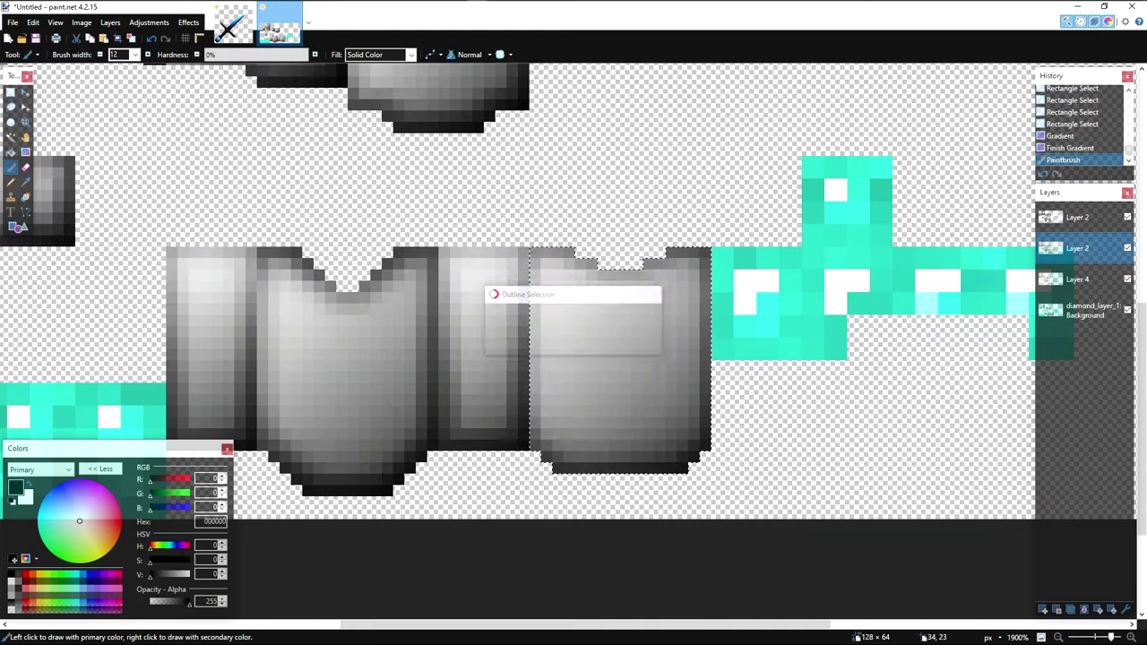
Step: Apply another black Outline Selection to the back piece on the upper Layer 2, and clear the selection
left_click(1092, 227)
left_click(188, 22)
mouse_move(255, 187)
left_click(367, 242)
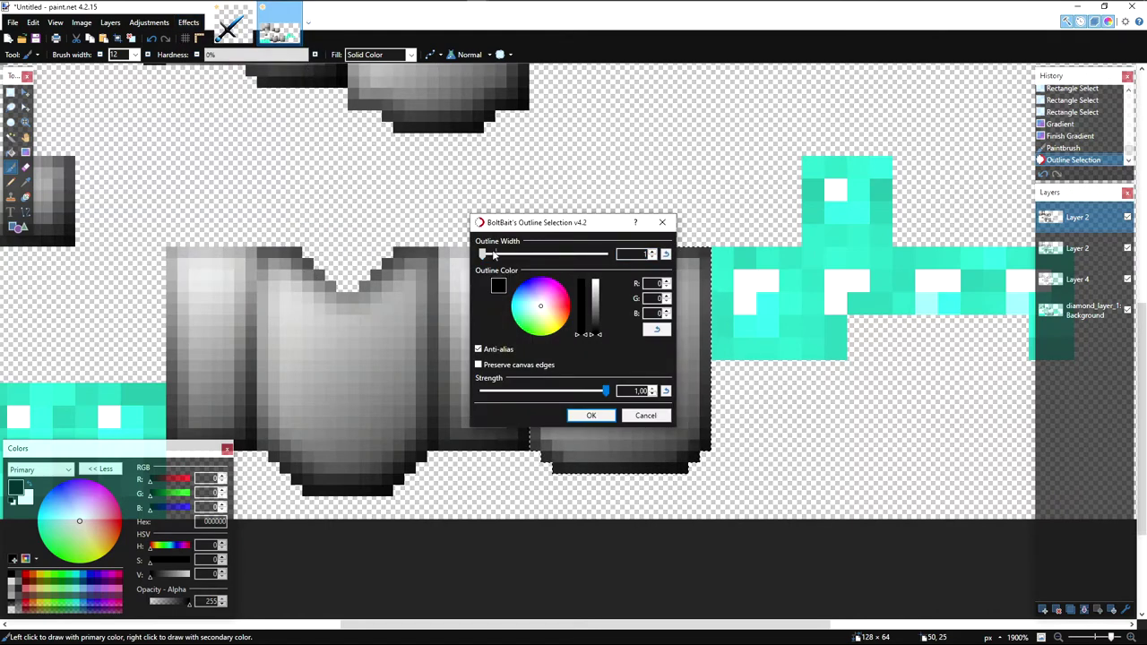
left_click_drag(529, 223, 1006, 143)
left_click(1066, 335)
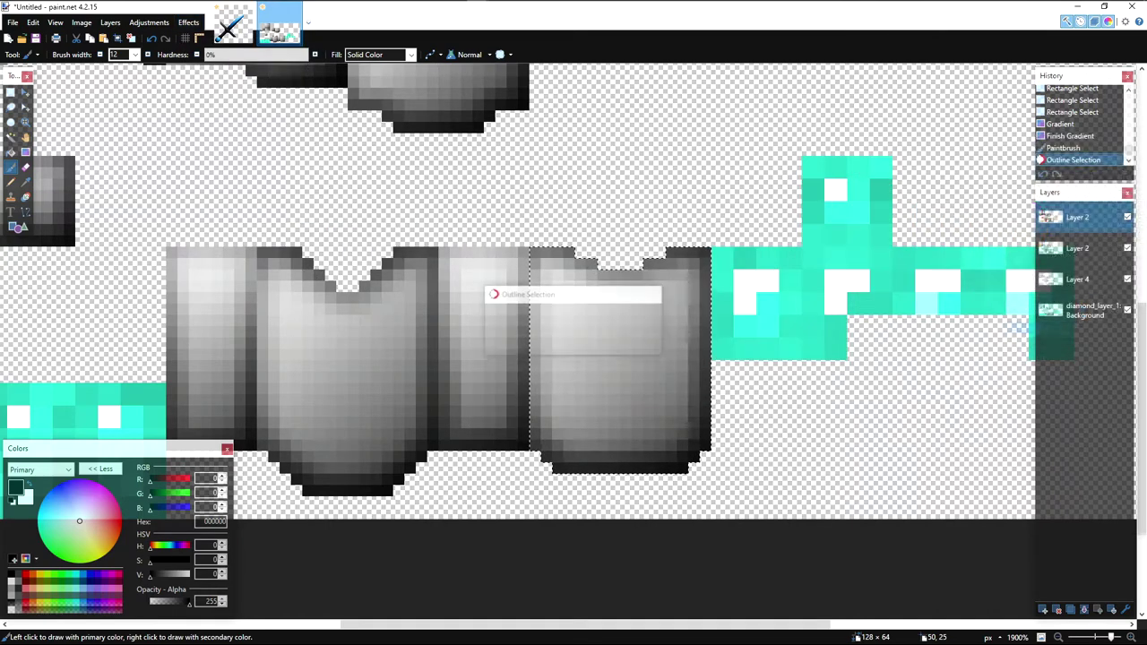
key("s")
left_click(645, 292)
Step: Select the 8 × 10 pixel section beside the back piece and fill it with a diagonal white-to-dark-gray gradient on the Background layer
scroll(648, 292, "down", 8)
scroll(649, 296, "up", 5)
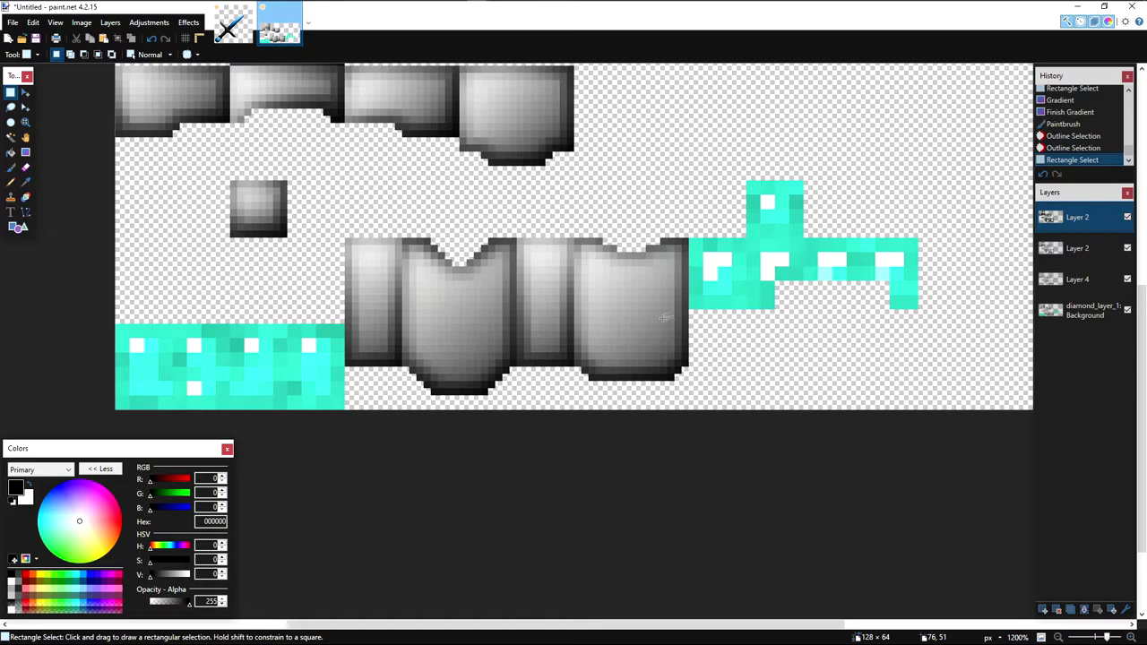
scroll(663, 317, "up", 3)
left_click_drag(684, 207, 798, 346)
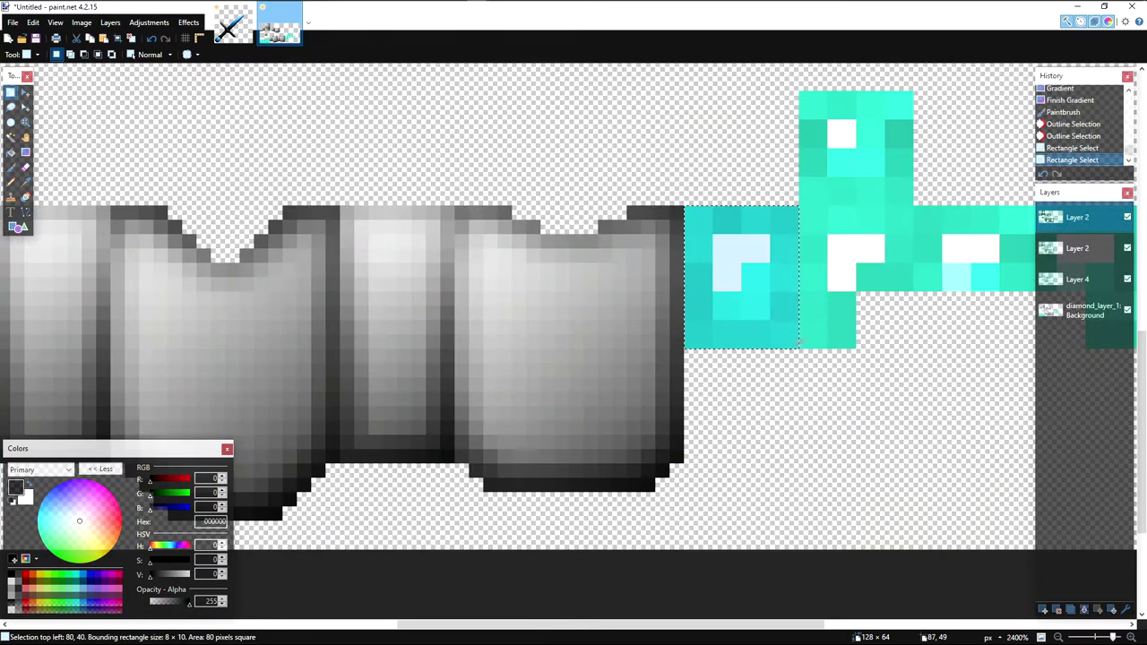
scroll(841, 286, "right", 3)
left_click(1069, 313)
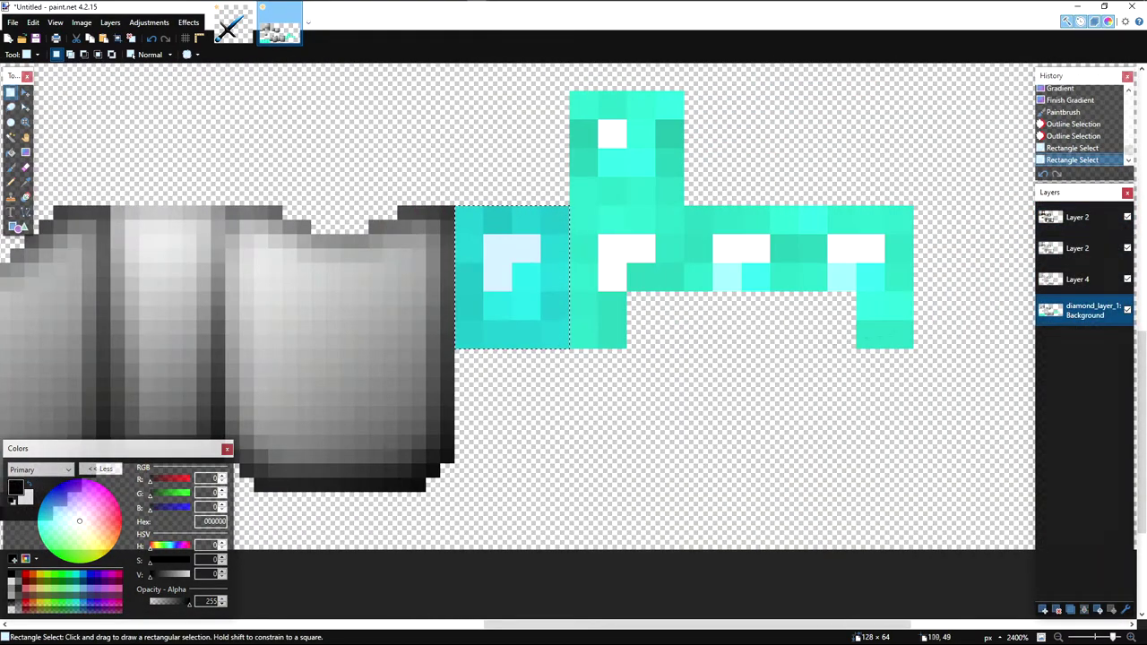
left_click(29, 485)
key("g")
mouse_move(451, 211)
left_mouse_down()
mouse_move(577, 347)
mouse_move(564, 357)
mouse_move(629, 212)
mouse_move(634, 310)
left_mouse_up()
Step: Select the adjoining L-shaped section with stepped inner corner pixels and fill it with a diagonal white-to-dark-gray gradient
key("s")
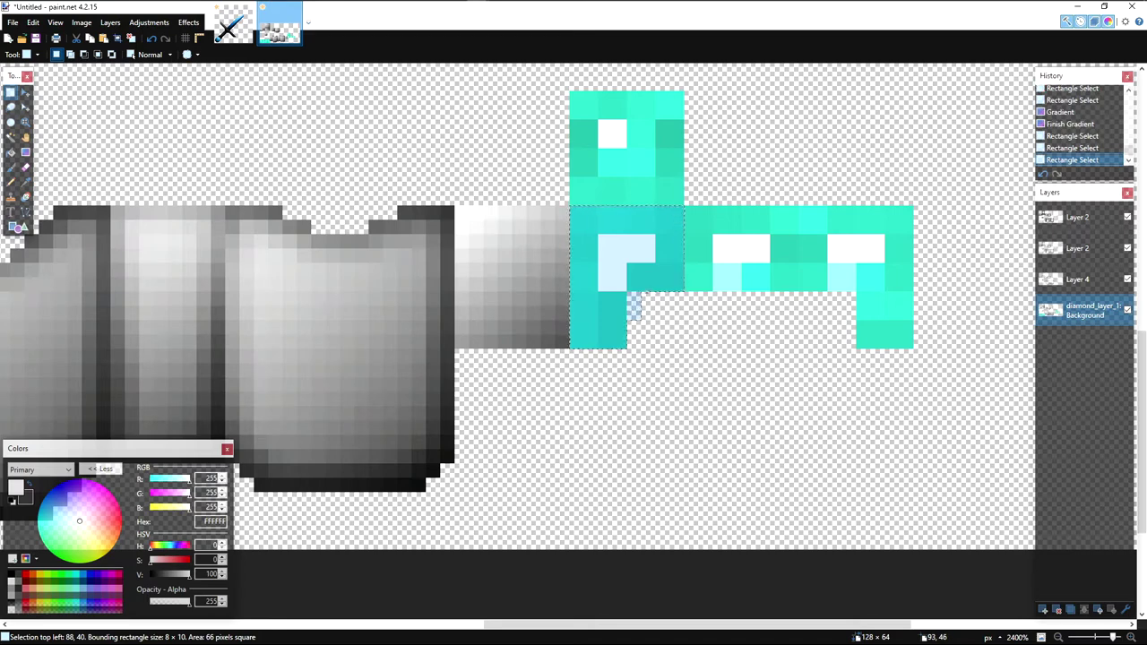
key("g")
left_click_drag(564, 205, 663, 317)
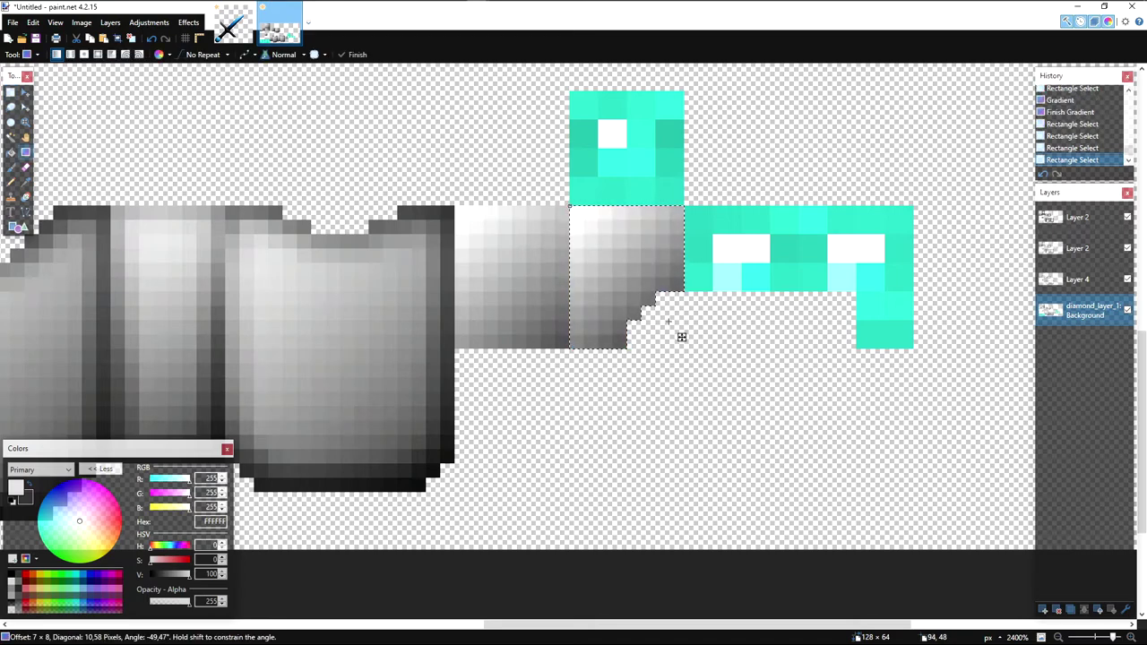
Step: Select the adjoining 8 × 6 pixel section on the Background layer and fill it with a diagonal white-to-dark-gray gradient
key("s")
left_click_drag(685, 207, 762, 285)
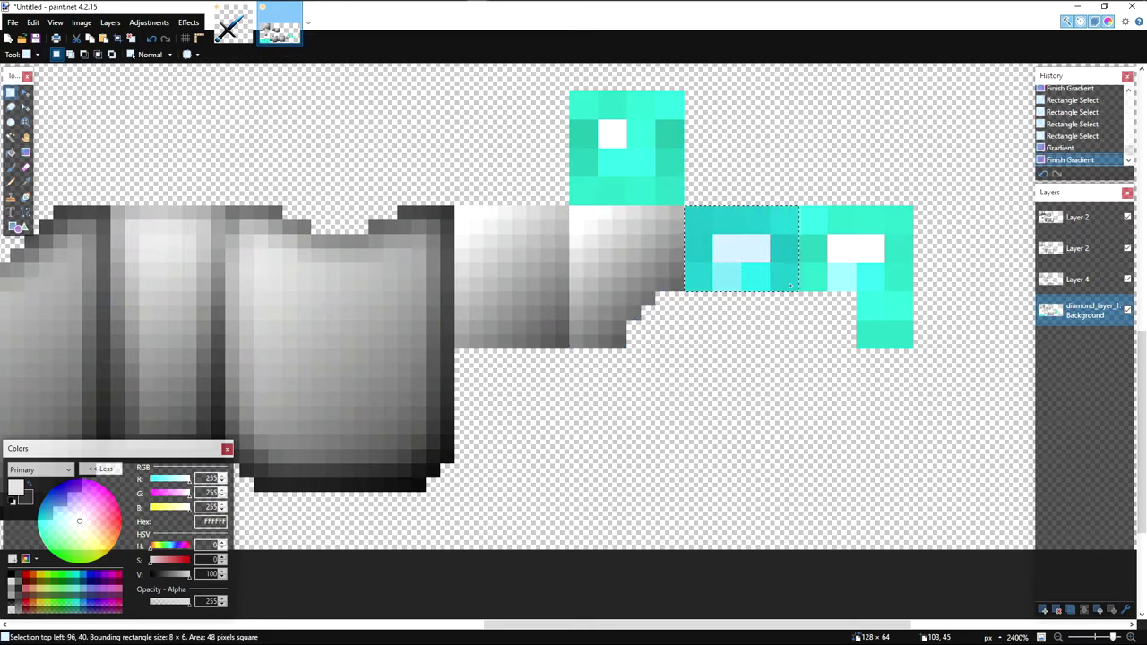
key("g")
left_click_drag(691, 213, 812, 307)
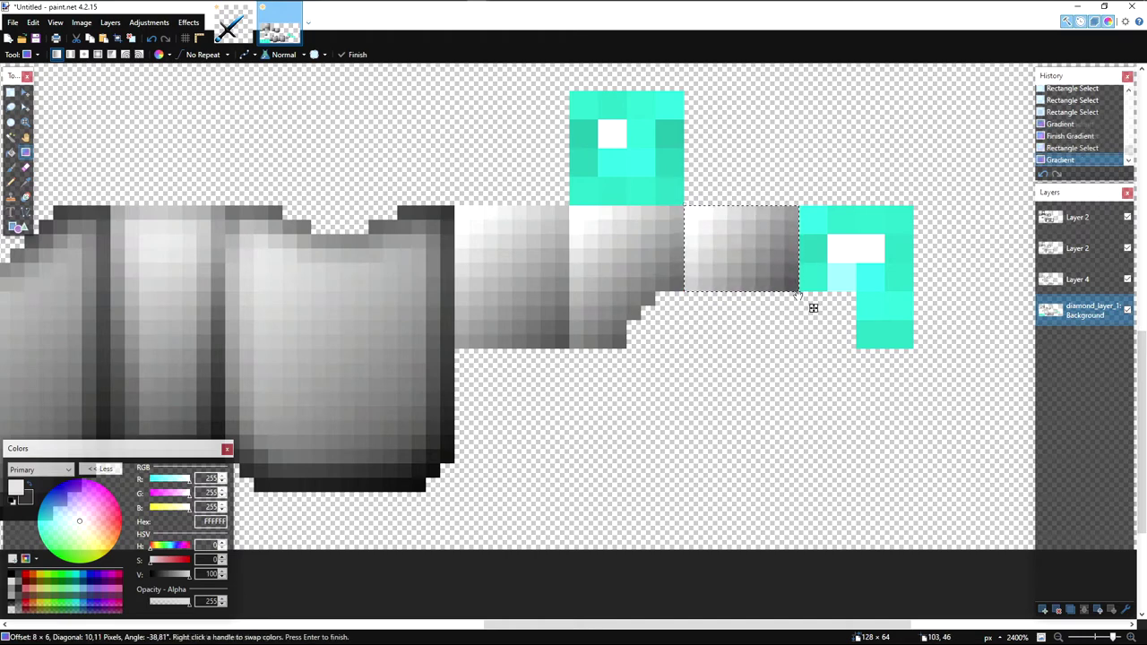
Step: Select the mirrored L-shaped section with its stepped inner corner and fill it with a diagonal white-to-dark-gray gradient
key("s")
left_click_drag(801, 209, 907, 286)
left_click_drag(907, 342, 862, 298)
mouse_move(850, 298)
left_mouse_down()
mouse_move(849, 328)
mouse_move(847, 312)
left_mouse_up()
key("ctrl+z")
left_click_drag(838, 296, 834, 301)
key("g")
left_click_drag(805, 213, 907, 349)
Step: Select the 8 × 8 pixel square above the strip and fill it with a diagonal white-to-dark-gray gradient
key("s")
left_click_drag(574, 96, 677, 198)
key("g")
key("g")
left_click_drag(578, 98, 694, 218)
Step: Copy the finished 8 × 8 square's edge shading on Layer 4 and place the copy over the new gradient square
key("s")
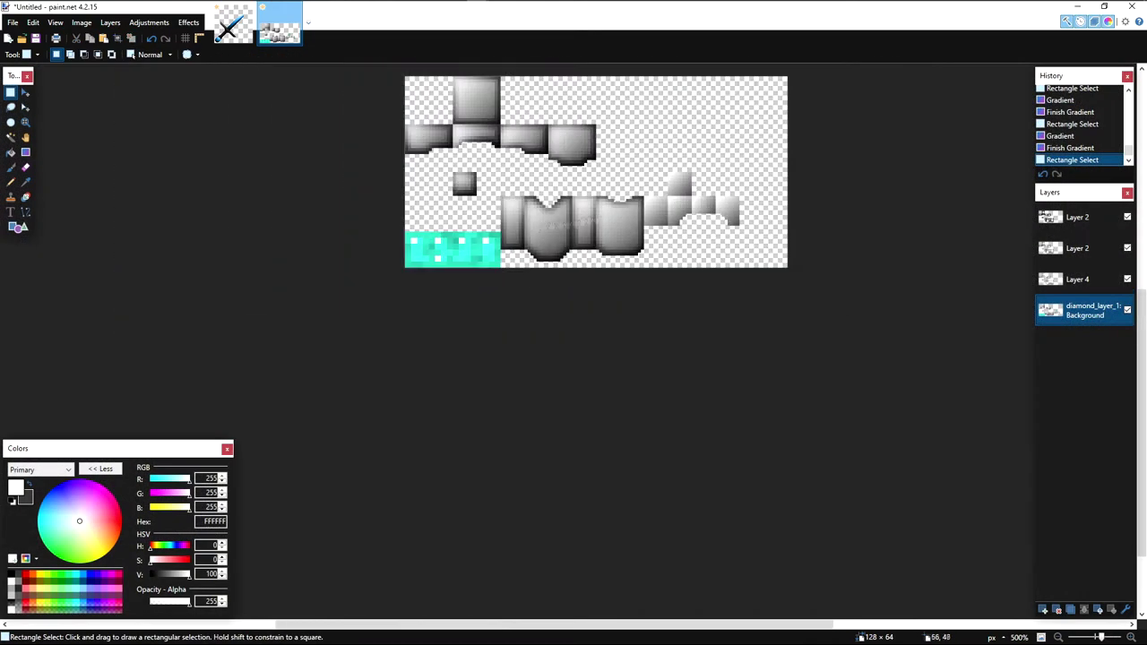
scroll(681, 300, "up", 5)
scroll(541, 243, "up", 1)
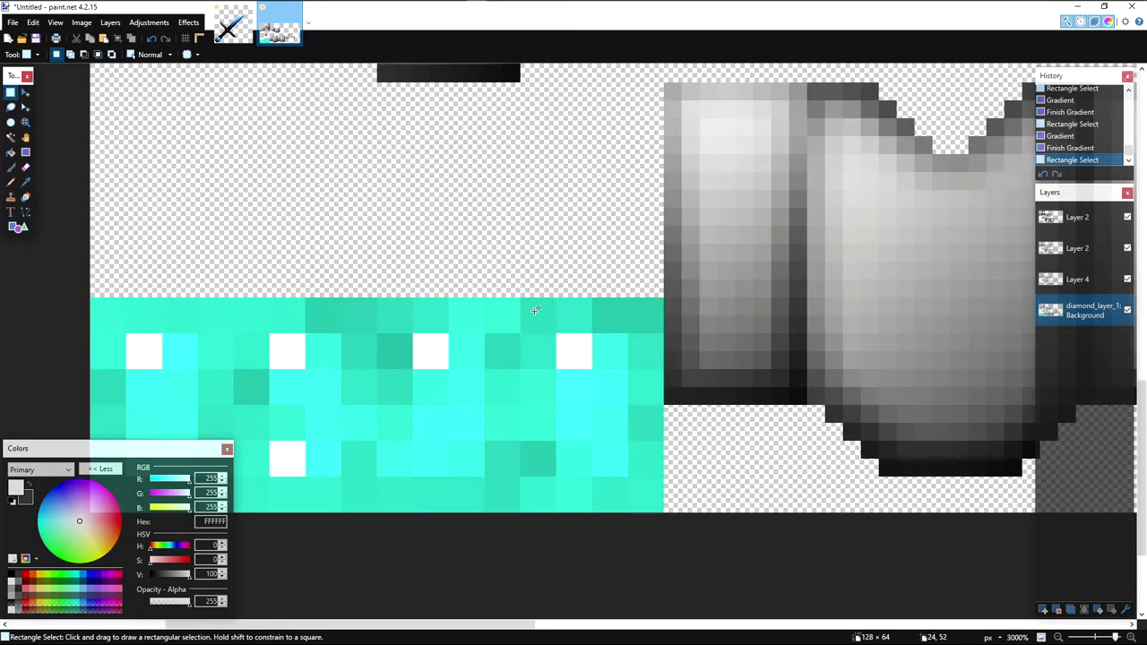
scroll(528, 311, "down", 5)
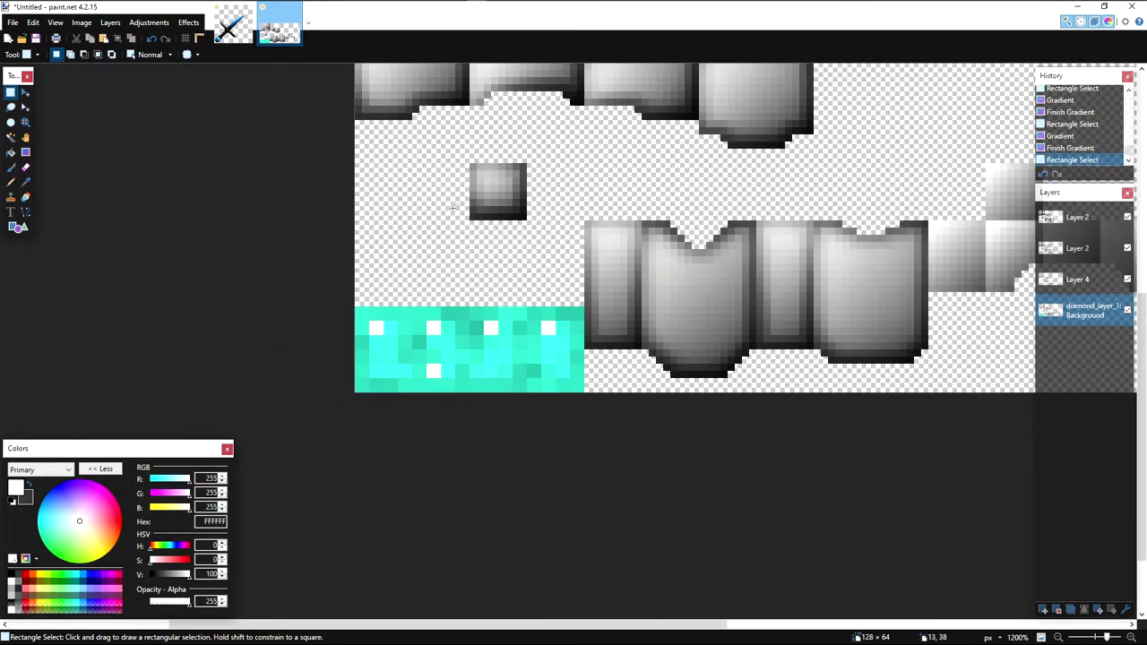
scroll(699, 251, "up", 2)
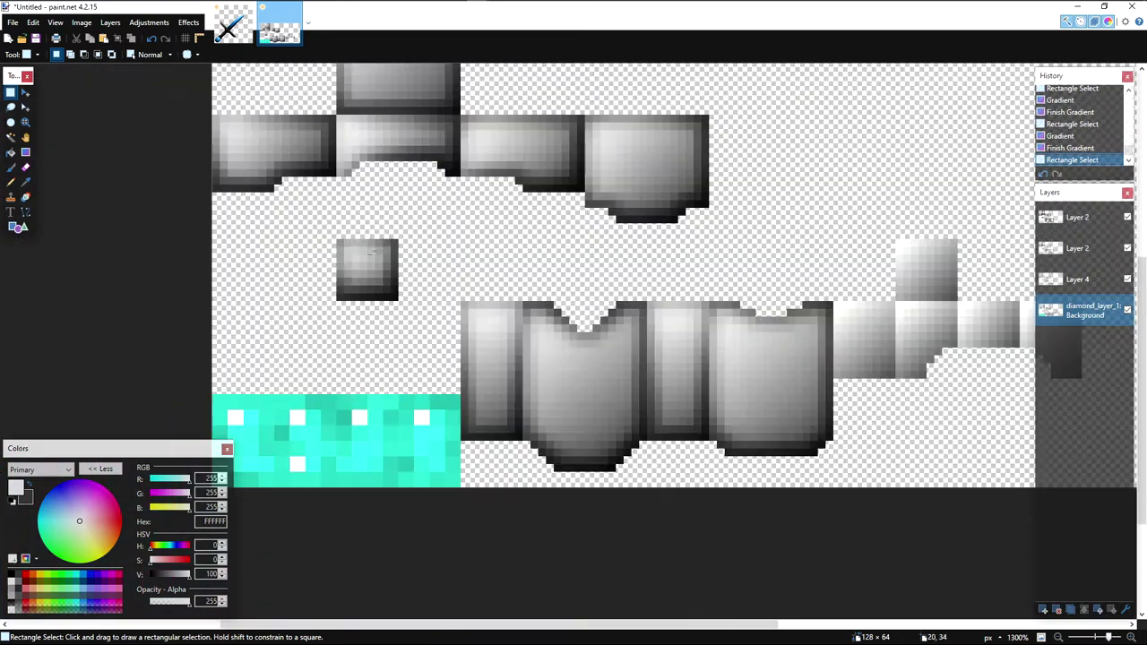
left_click_drag(336, 240, 399, 301)
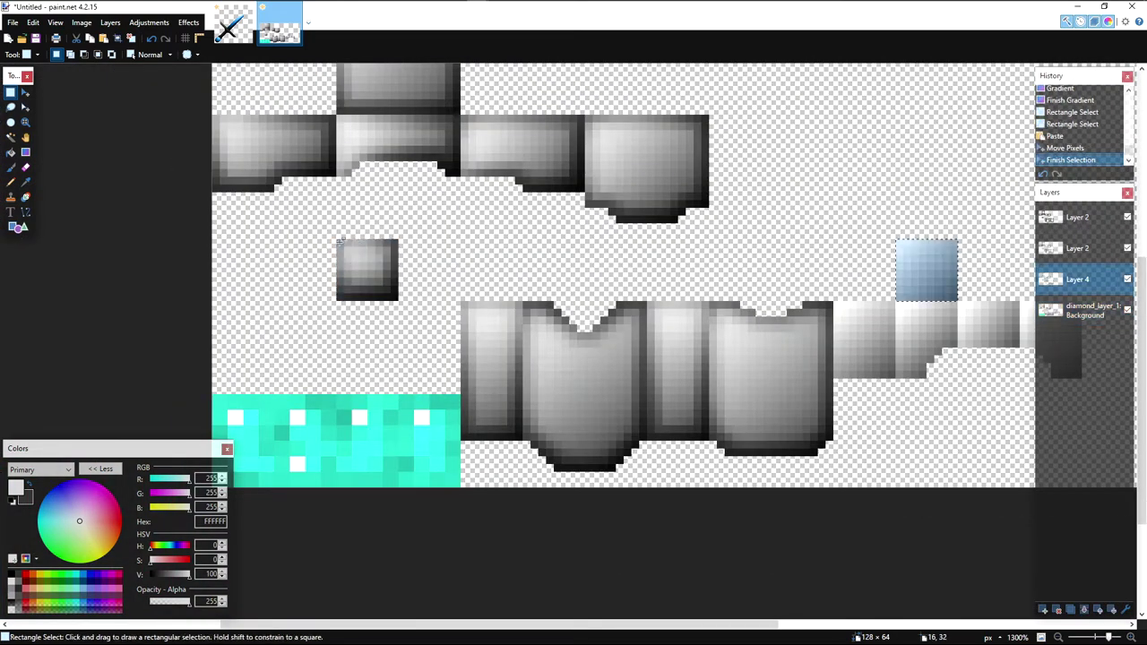
left_click_drag(336, 240, 399, 301)
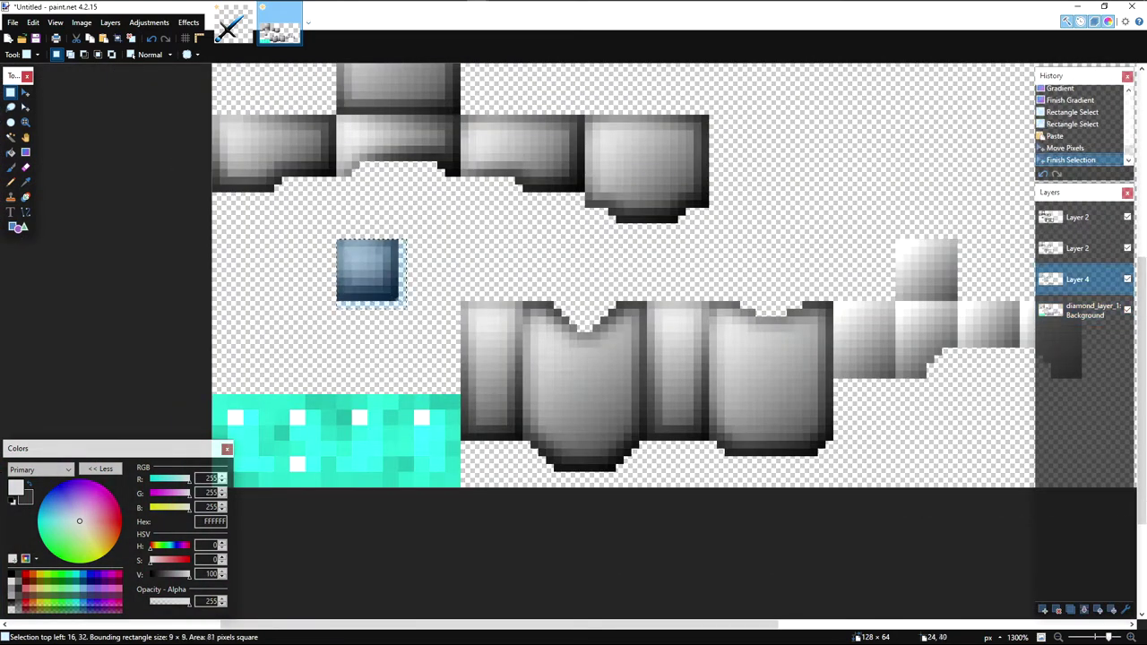
key("ctrl+v")
left_click_drag(869, 275, 871, 275)
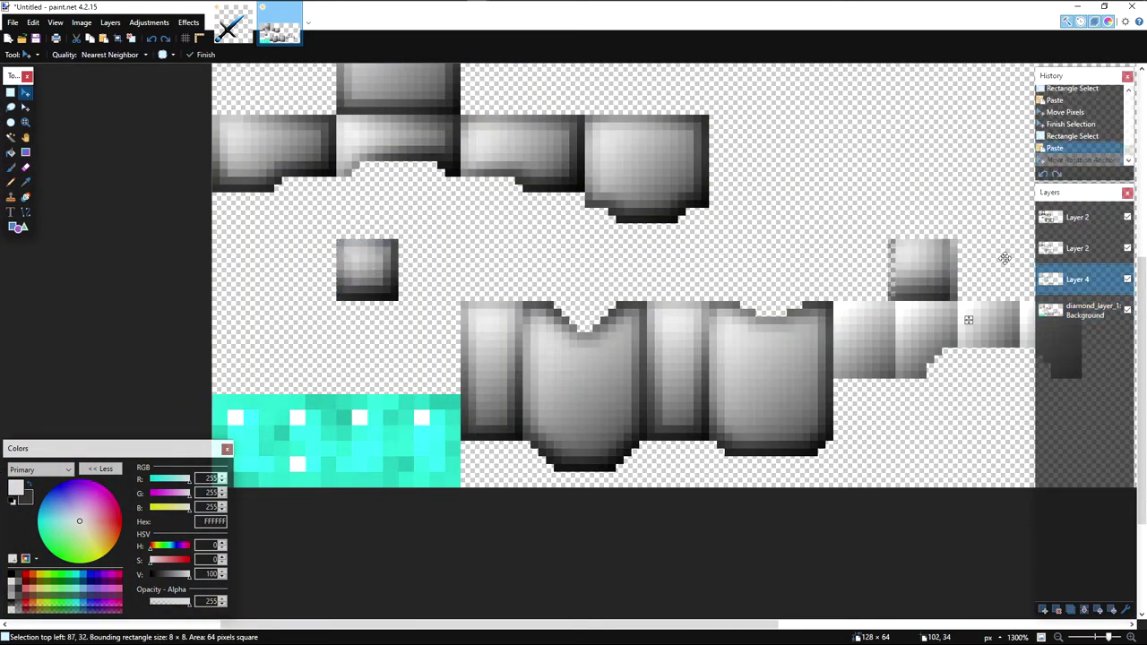
left_click(1060, 257)
Step: Copy the finished square's content on the lower Layer 2 and place it over the new square
left_click_drag(341, 243, 395, 297)
key("ctrl+c")
key("ctrl+v")
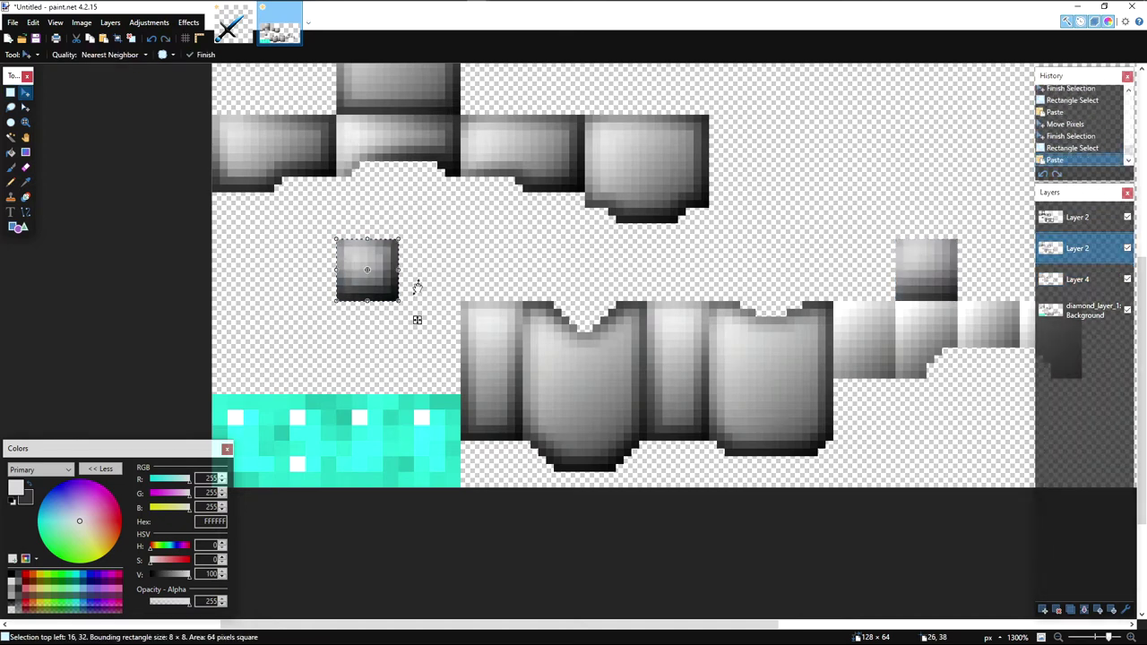
left_click_drag(566, 287, 1025, 290)
Step: Copy the finished square's outline on the upper Layer 2 onto the new square and leave nothing selected
left_click(1073, 229)
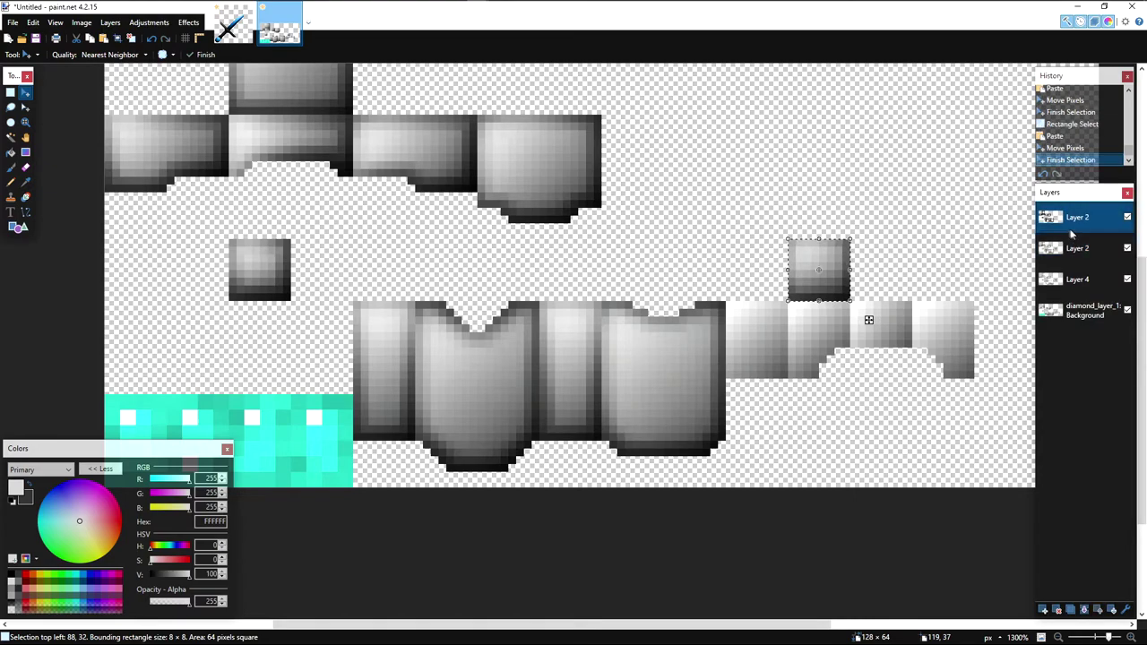
key("s")
left_click_drag(230, 240, 286, 299)
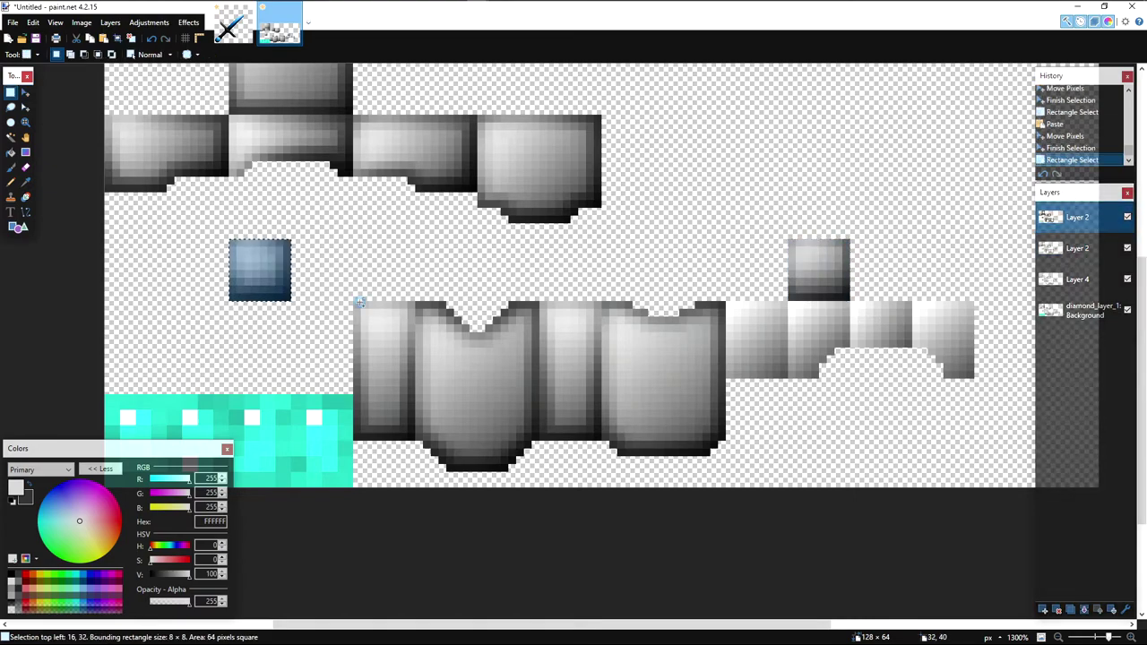
left_click(361, 303)
scroll(361, 302, "down", 4)
scroll(438, 363, "up", 5)
left_click_drag(1003, 300, 430, 328)
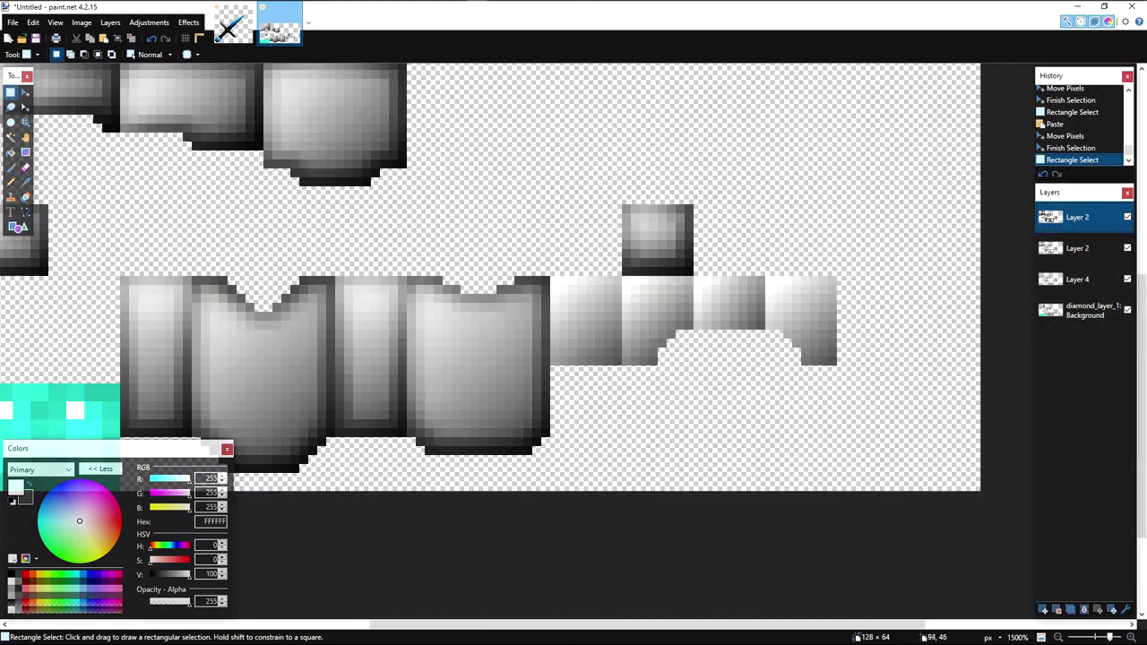
Step: Select the 8 × 10 pixel section beside the back piece and apply Outline Selection to it on the upper Layer 2
scroll(720, 321, "up", 3)
left_click_drag(558, 265, 658, 401)
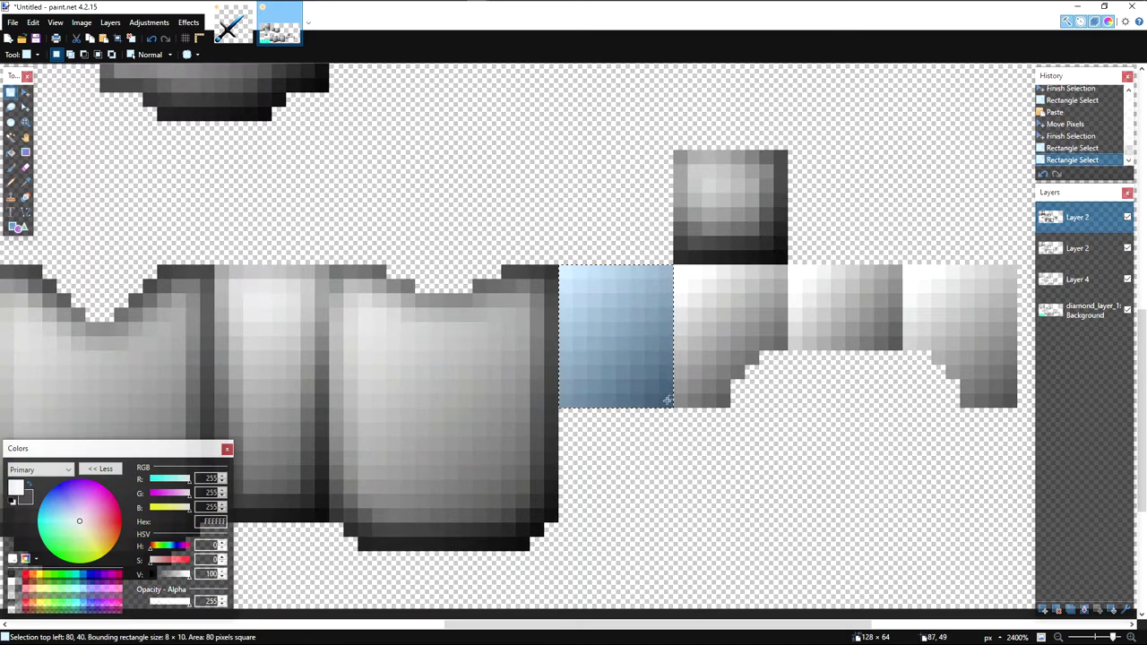
left_click(189, 21)
mouse_move(279, 184)
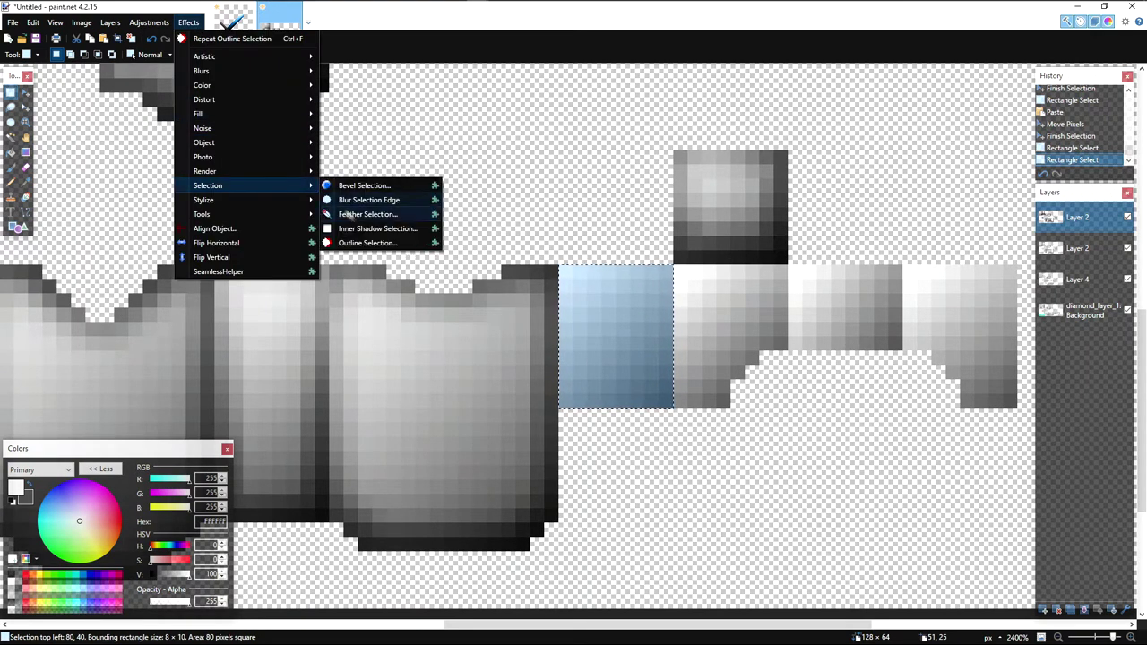
left_click(368, 242)
left_click(867, 414)
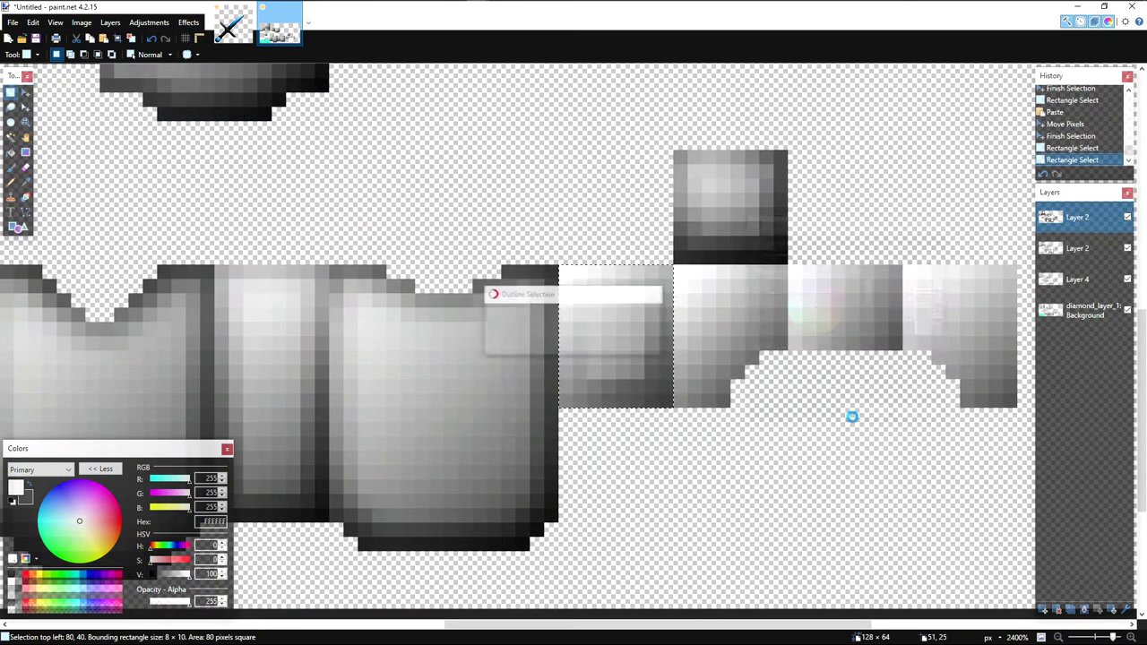
Step: Repeat the Outline Selection on the two L-shaped sections together, and on the 8 × 6 section between them
left_click_drag(679, 281, 716, 354)
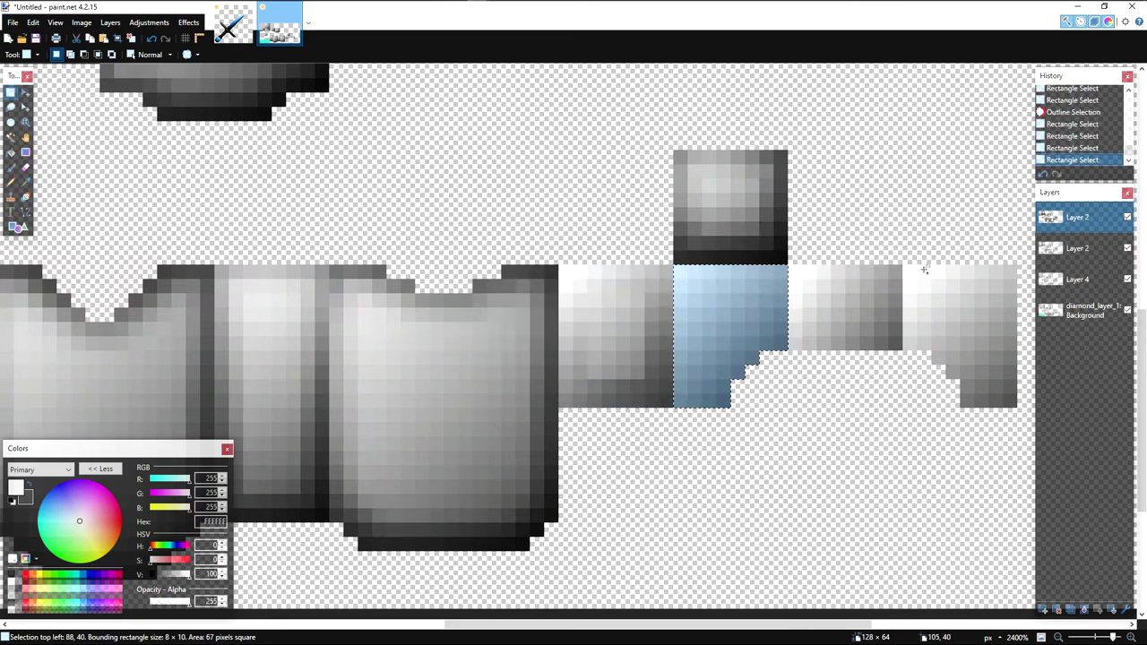
left_click_drag(923, 268, 1012, 348)
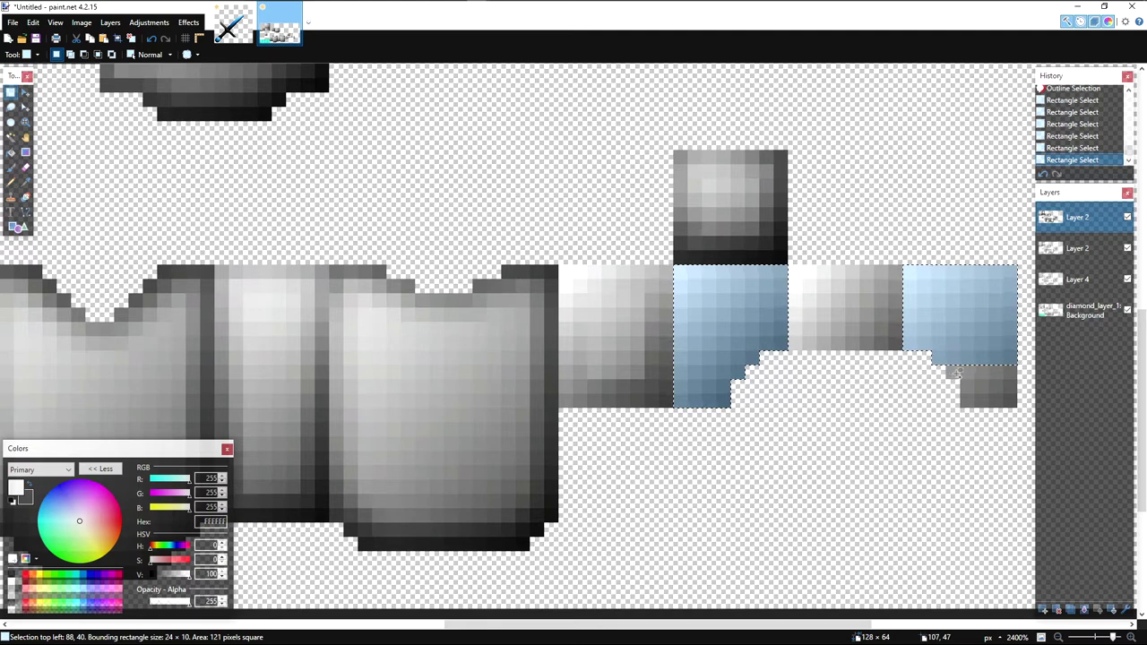
left_click(196, 27)
left_click(211, 37)
left_click_drag(796, 273, 893, 341)
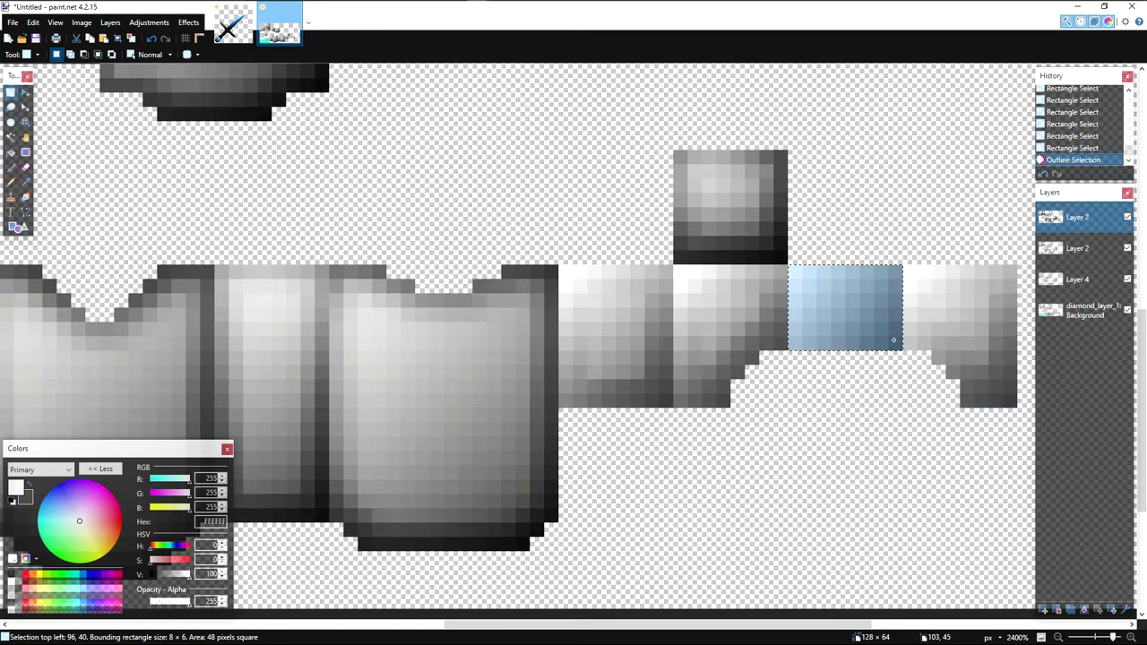
left_click(188, 22)
left_click(224, 33)
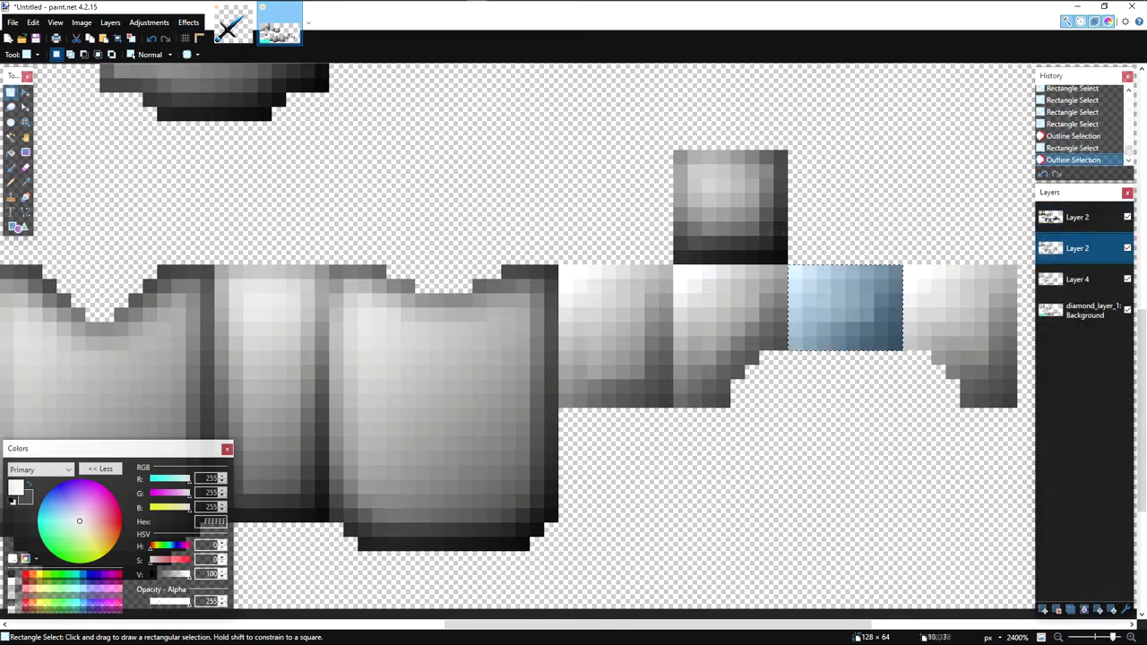
Step: Apply Outline Selection with adjusted settings to the 8 × 6 section on the lower Layer 2, and clear the selection
left_click(190, 24)
mouse_move(276, 187)
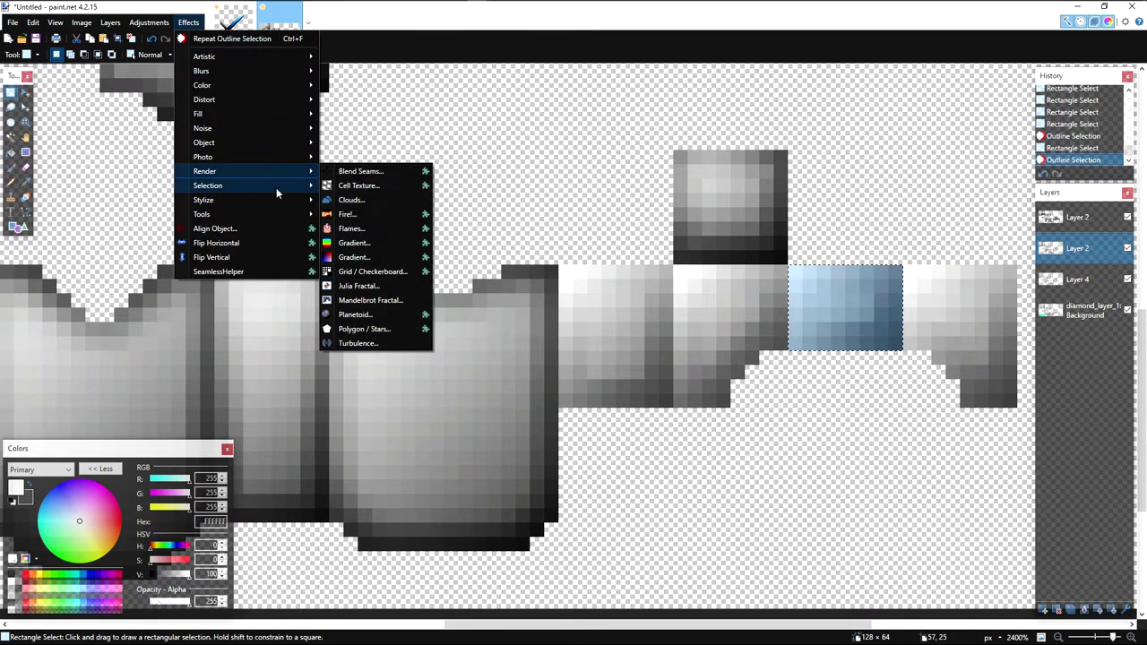
left_click(367, 242)
left_click_drag(494, 253, 479, 254)
left_click_drag(577, 222, 642, 218)
left_click(675, 411)
left_click(668, 409)
Step: Repeat the Outline Selection on the lower Layer 2 for the 8 × 10 section and for each L-shaped section separately
left_click_drag(561, 267, 663, 403)
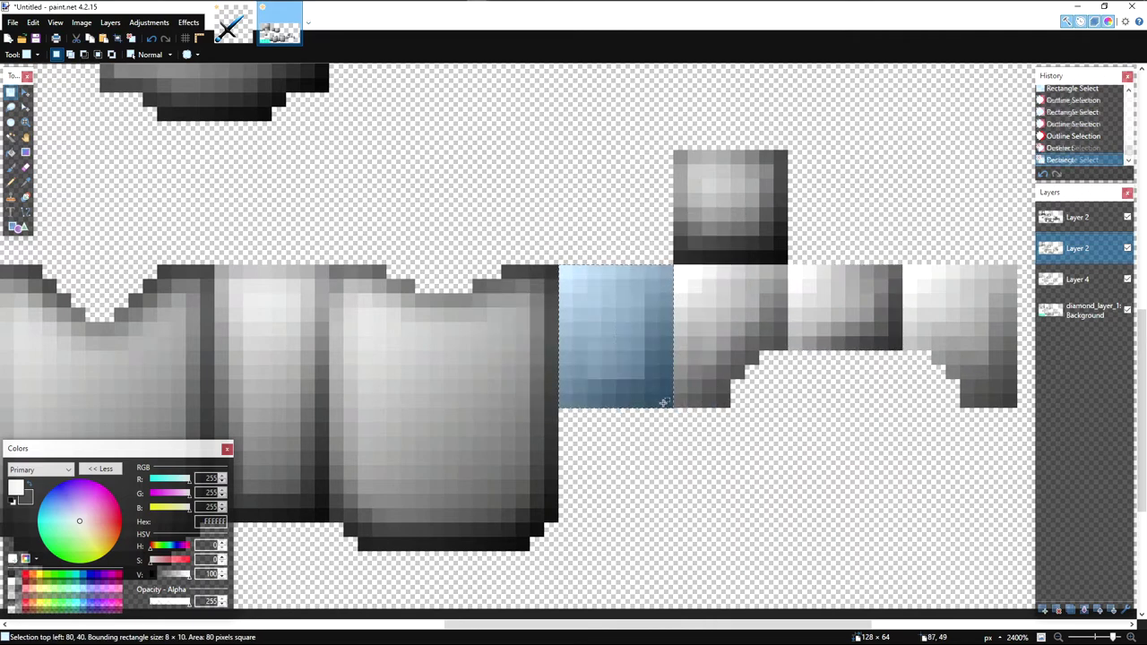
left_click(189, 23)
left_click(214, 39)
left_click_drag(678, 270, 731, 408)
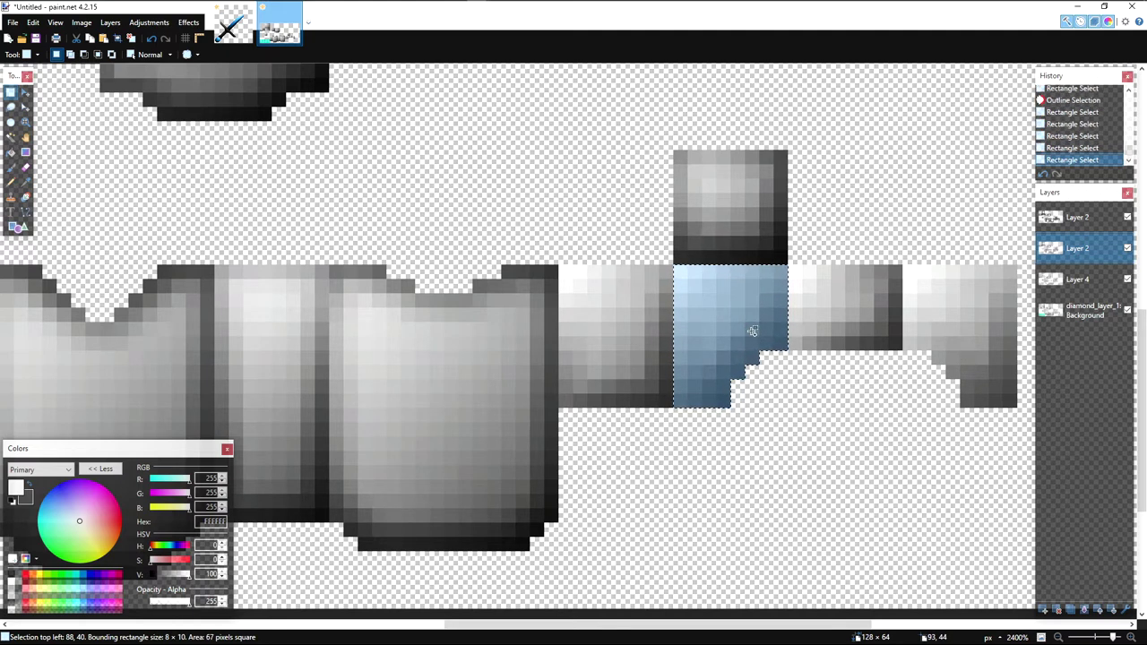
left_click(188, 22)
left_click(224, 38)
left_click_drag(903, 266, 1007, 351)
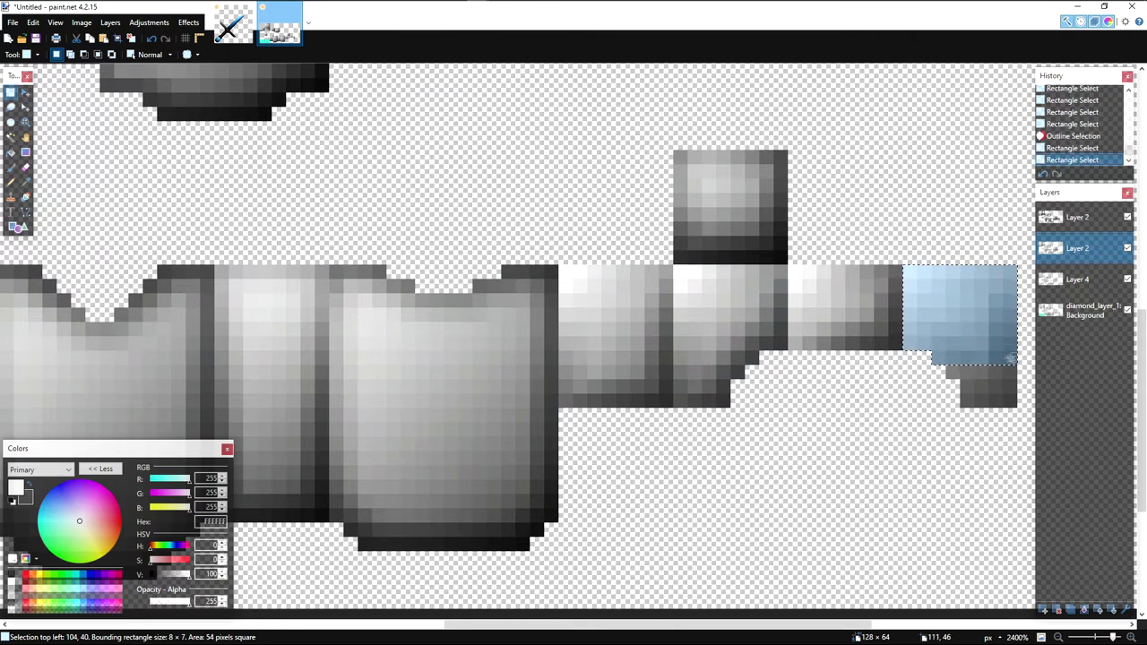
left_click(188, 22)
left_click(213, 40)
Step: On Layer 4, set the primary color to black and brush soft shading along the edges of the selected mirrored L-shaped section
left_click(1076, 285)
left_click(28, 484)
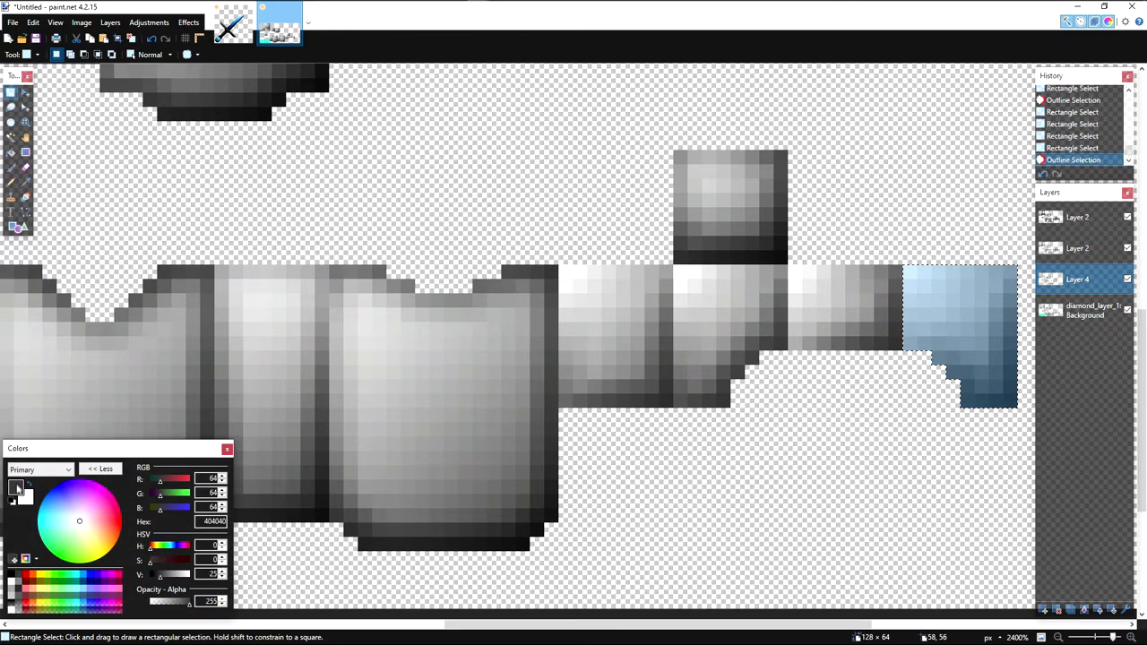
left_click(11, 576)
key("b")
mouse_move(851, 381)
left_mouse_down()
mouse_move(492, 367)
mouse_move(625, 461)
left_mouse_up()
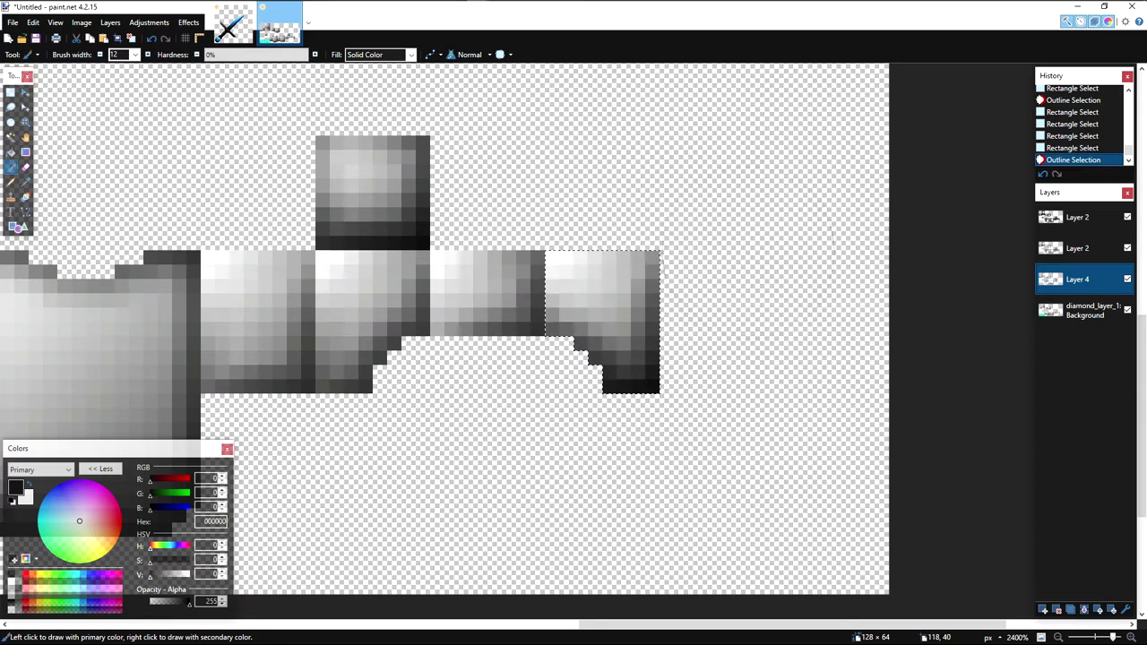
Step: Select the 8 × 6 section's area on Layer 4 and brush soft black shading around its edges
key("s")
left_click_drag(431, 252, 529, 331)
key("b")
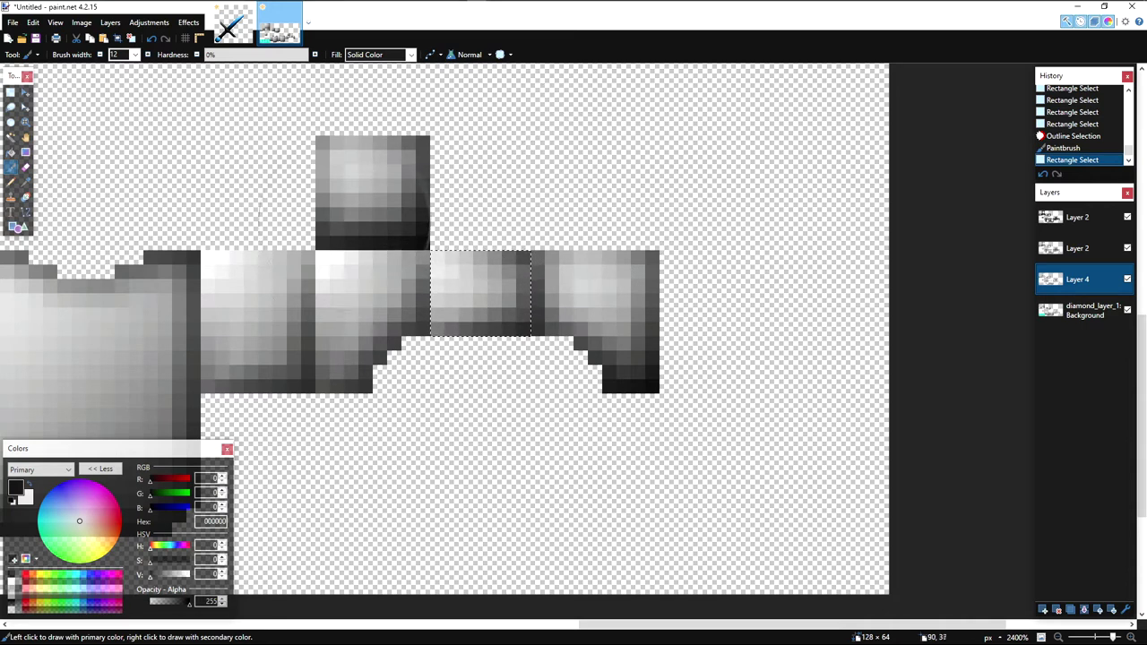
Step: Select the L-shaped section below the square on Layer 4 and brush soft black shading around its edges
key("s")
left_click_drag(315, 252, 387, 307)
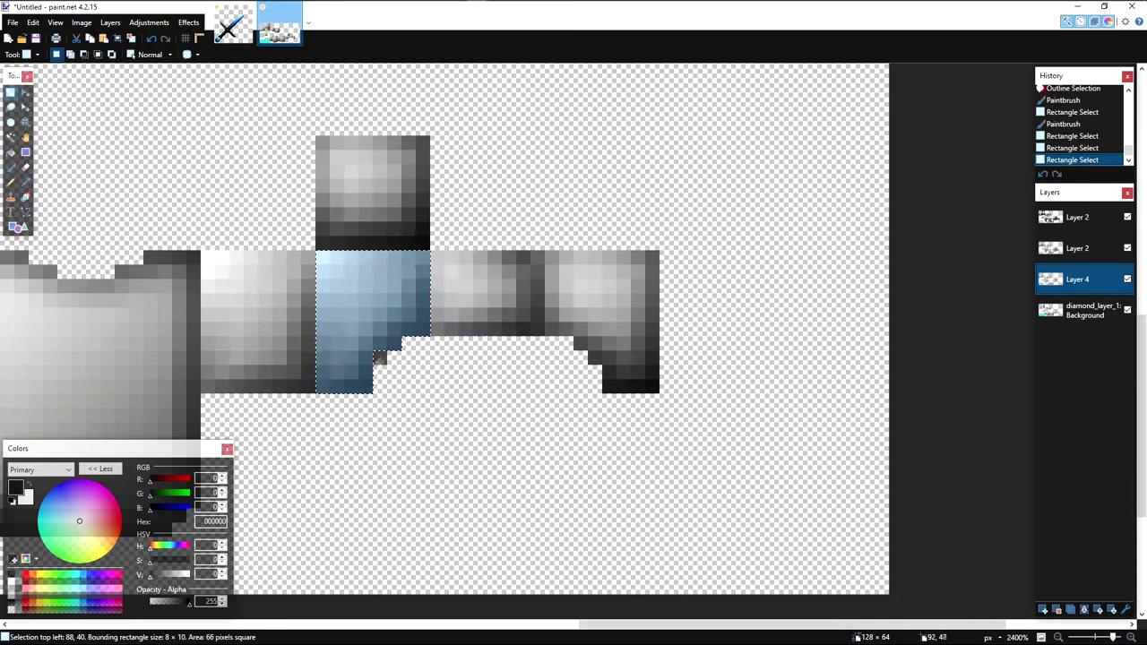
key("b")
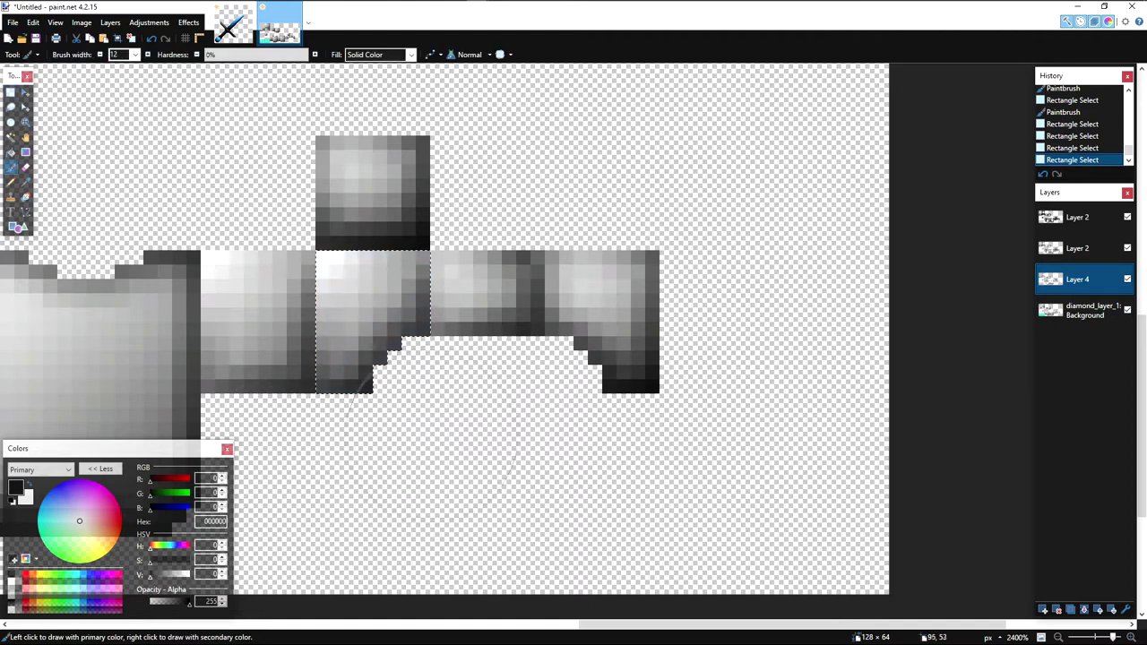
mouse_move(437, 172)
left_mouse_down()
mouse_move(276, 175)
mouse_move(228, 339)
mouse_move(243, 384)
left_mouse_up()
Step: Select the 8 × 10 section, undo the first black brush stroke, repaint its soft edge shading on Layer 4, and clear the selection
key("s")
left_click_drag(201, 251, 313, 392)
key("b")
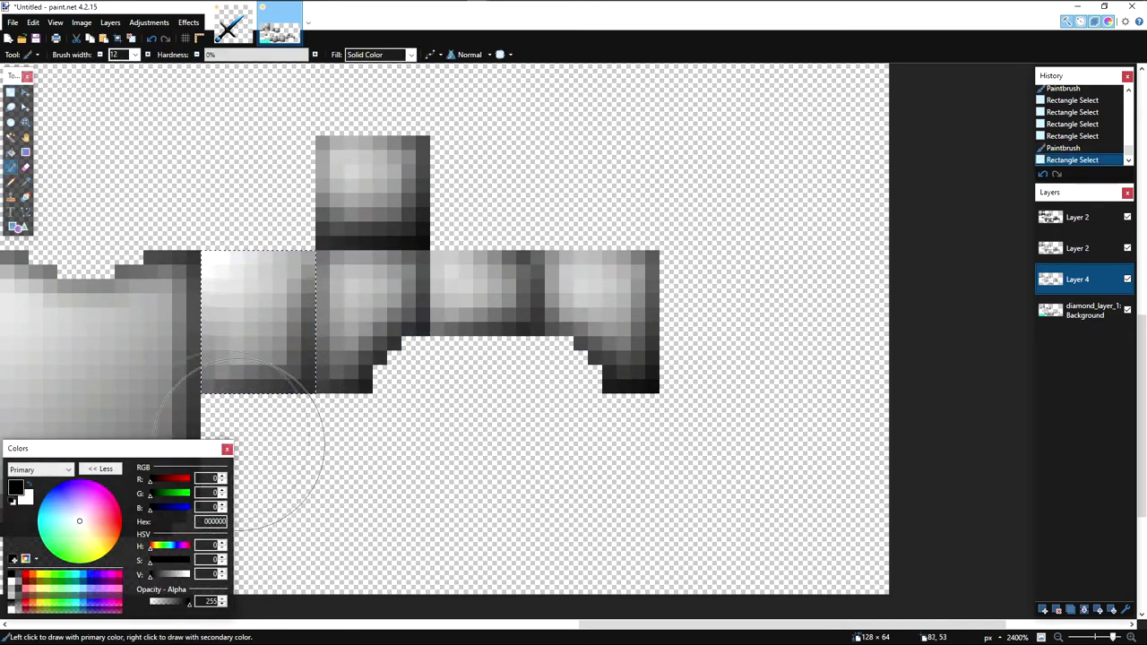
left_click_drag(233, 455, 362, 442)
key("ctrl+z")
scroll(300, 448, "left", 3)
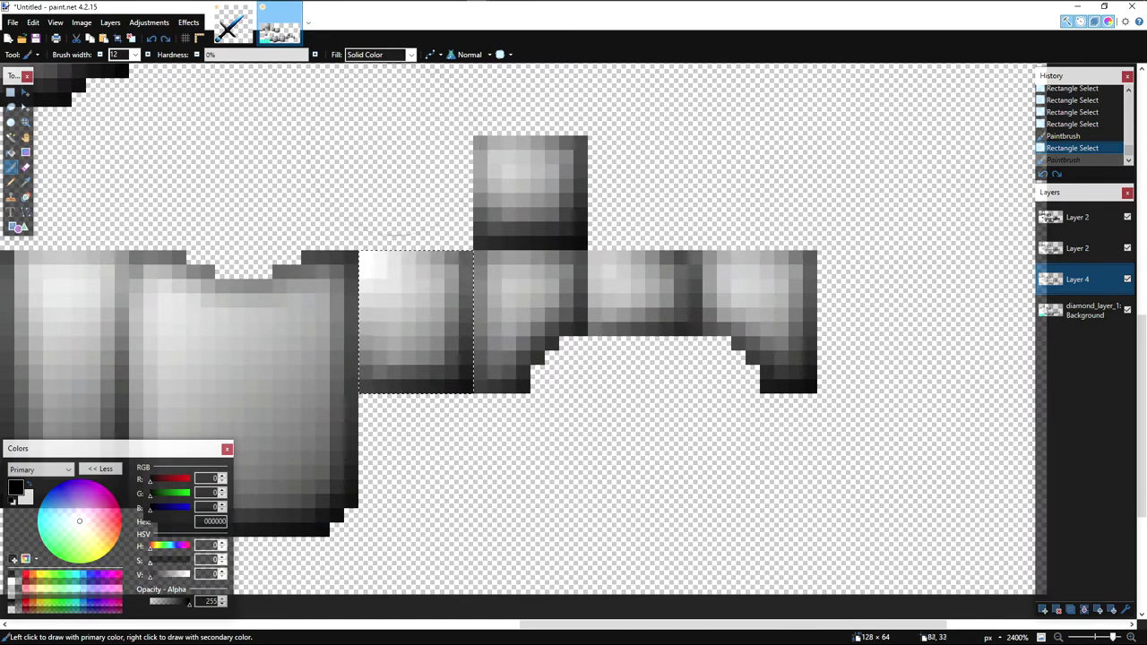
left_click_drag(301, 229, 294, 395)
key("s")
left_click_drag(478, 199, 497, 217)
left_click(497, 218)
Step: On the lower Layer 2, select the 8 × 12 teal section nearest the torso and apply a black Outline Selection at strength 1.00
scroll(502, 233, "down", 7)
scroll(501, 359, "up", 8)
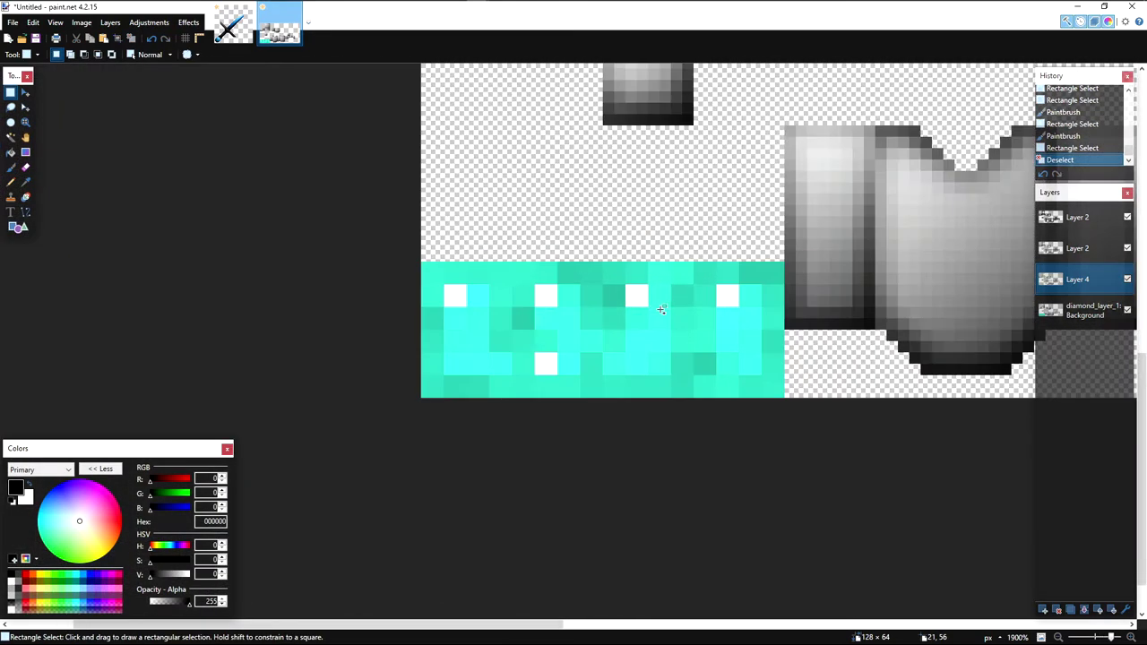
scroll(522, 281, "right", 2)
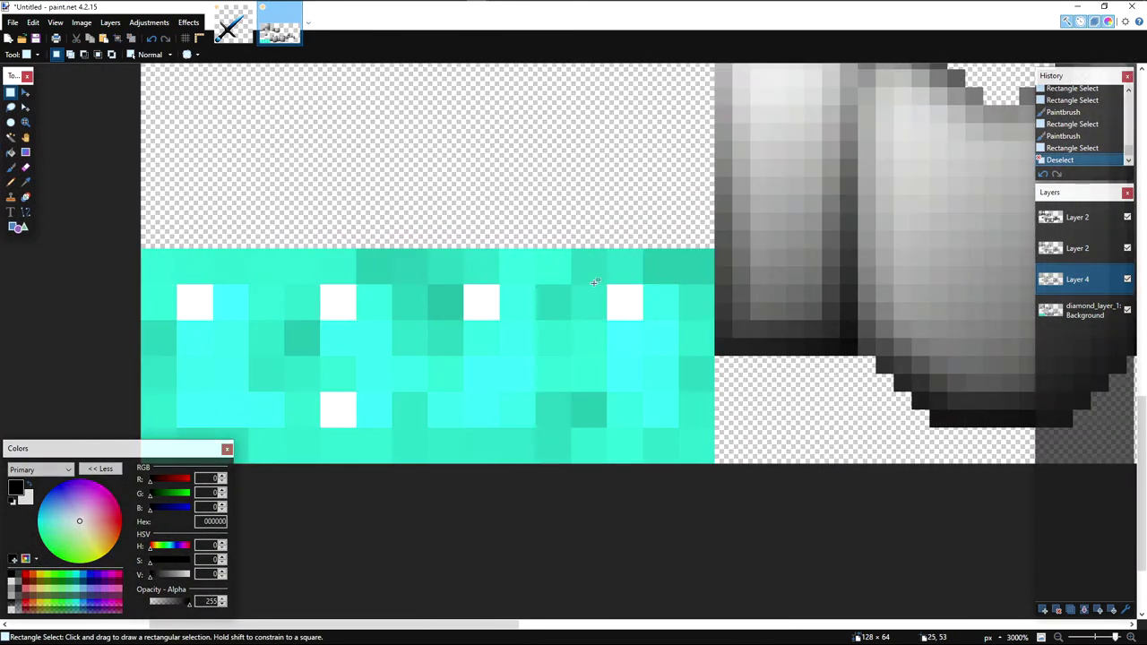
left_click(233, 29)
left_click(279, 32)
left_click(1081, 249)
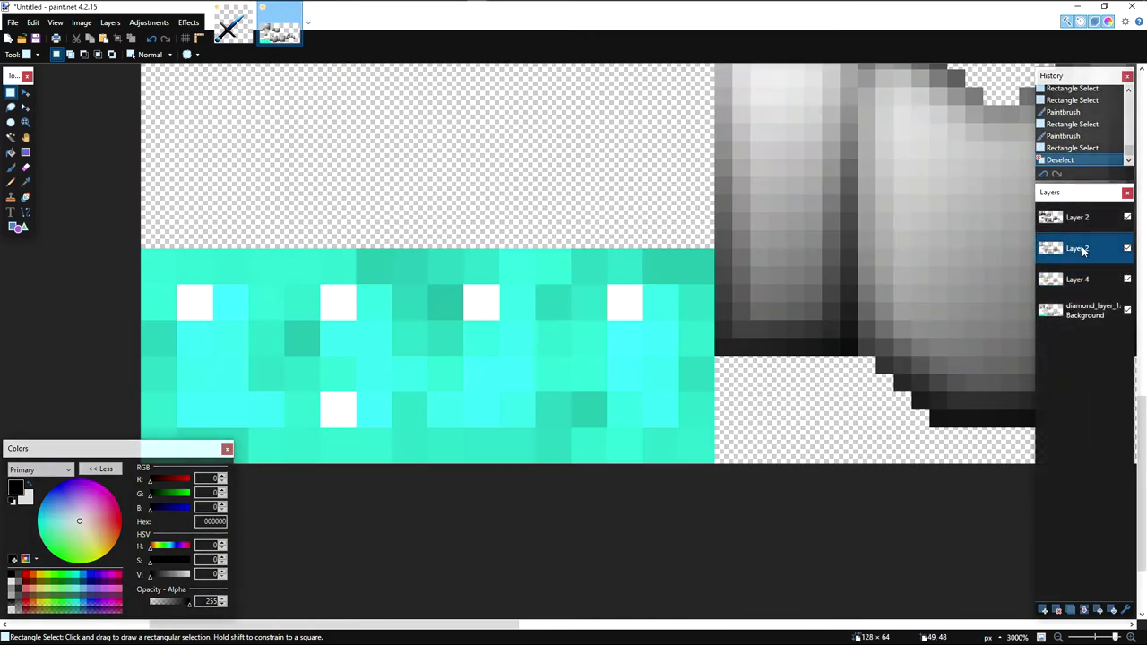
mouse_move(716, 464)
left_mouse_down()
mouse_move(552, 250)
mouse_move(584, 253)
left_mouse_up()
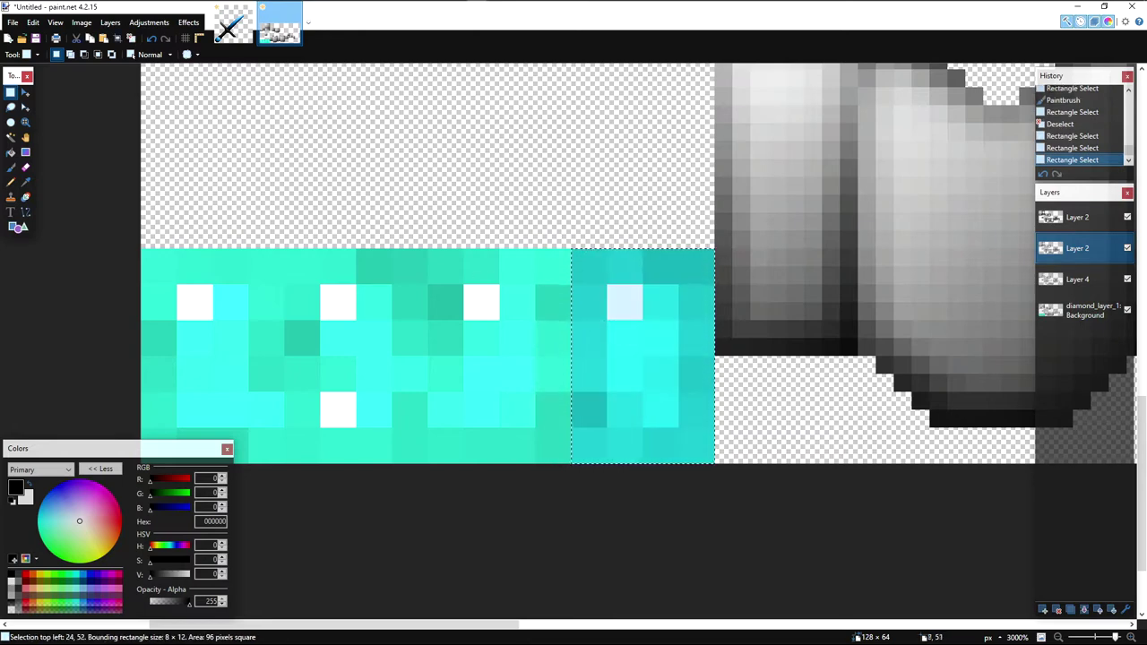
left_click(186, 23)
mouse_move(266, 187)
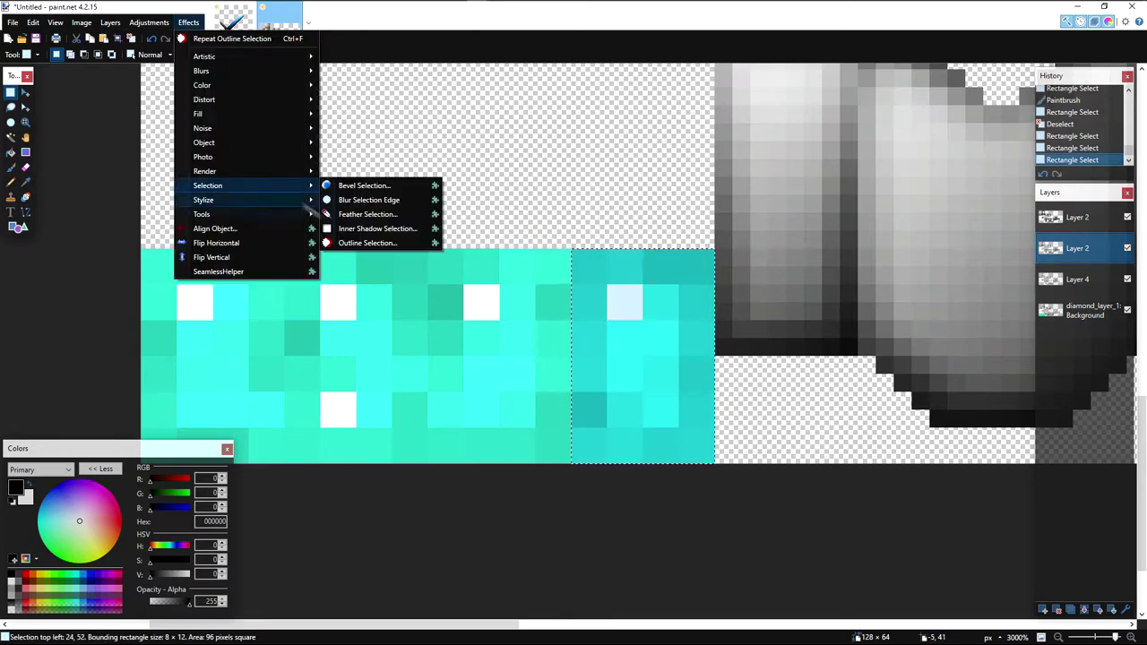
left_click(358, 213)
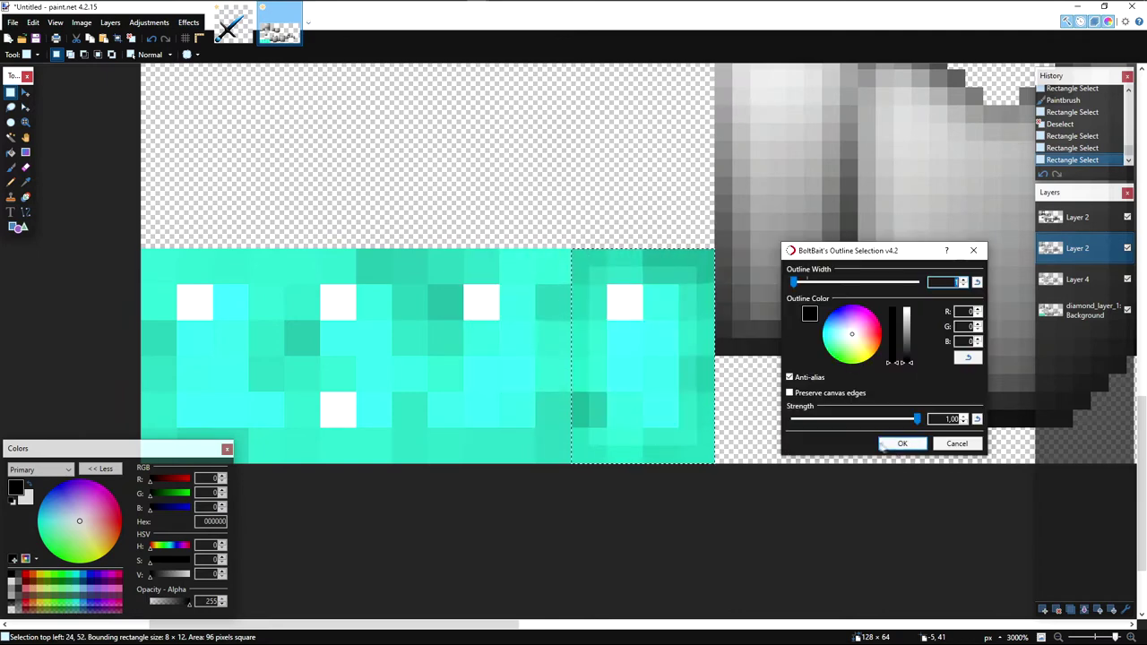
left_click(887, 444)
Step: Paste copies of the outlined section's edge over the other three 8 × 12 teal sections on the lower Layer 2
key("ctrl+v")
key("ctrl+v")
left_click_drag(517, 265, 232, 261)
key("ctrl+v")
key("s")
left_click(294, 267)
scroll(306, 268, "down", 3)
scroll(321, 269, "up", 3)
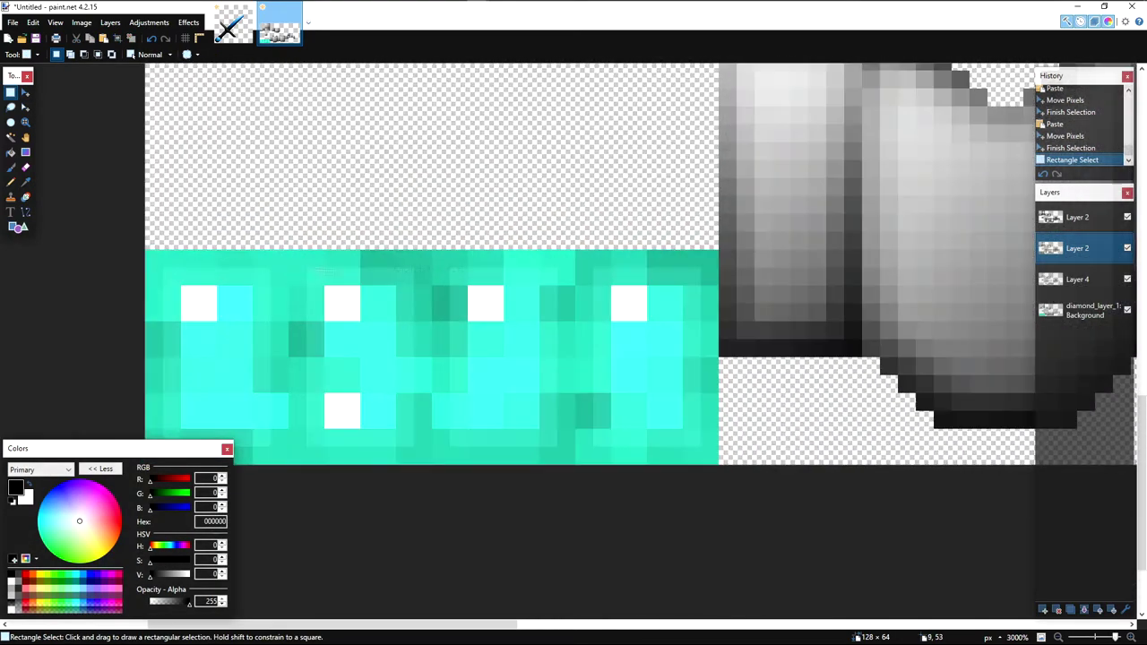
Step: On the topmost Layer 2, select the 8 × 12 teal section nearest the torso and apply Outline Selection
left_click(1076, 218)
left_click_drag(716, 253, 584, 449)
left_click(188, 22)
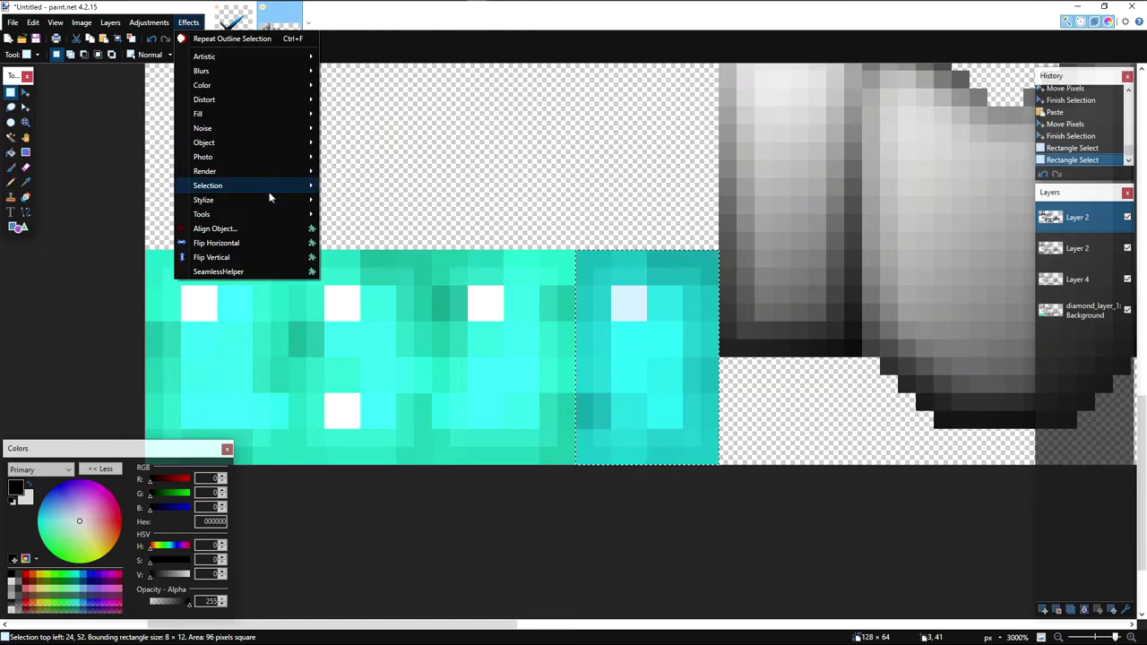
mouse_move(268, 188)
left_click(399, 243)
left_click_drag(538, 223, 728, 224)
left_click_drag(674, 254, 687, 255)
left_click(781, 416)
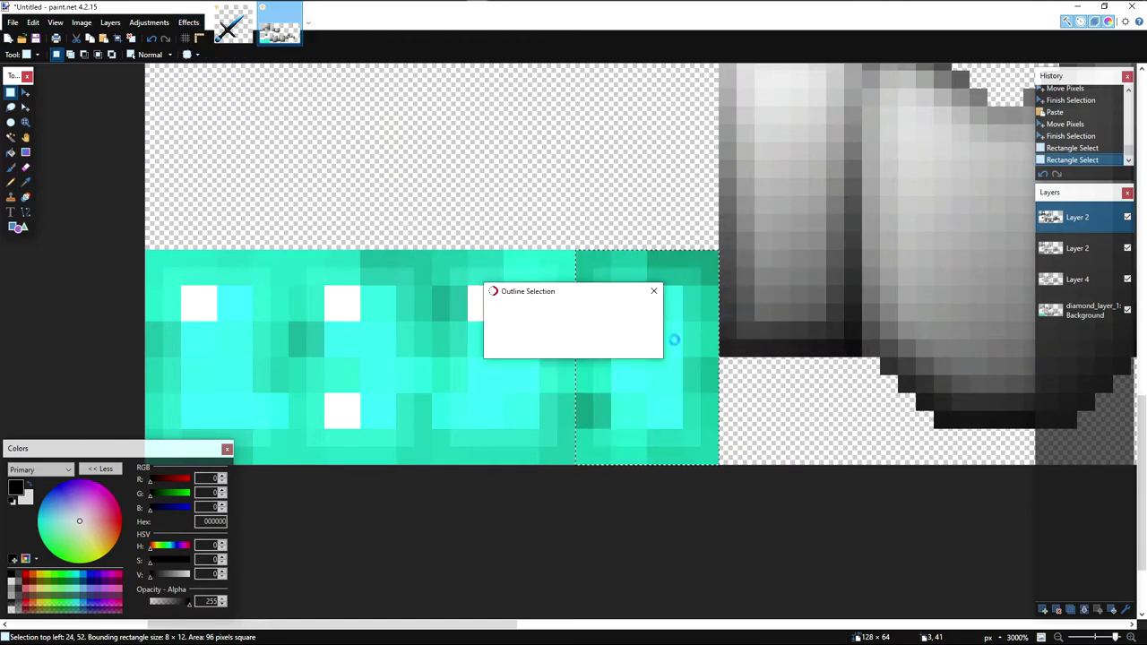
Step: Paste the outline copies over the remaining three teal sections on the topmost Layer 2 and clear the selection
key("ctrl+v")
left_click_drag(666, 270, 231, 270)
key("ctrl+v")
key("ctrl+v")
key("s")
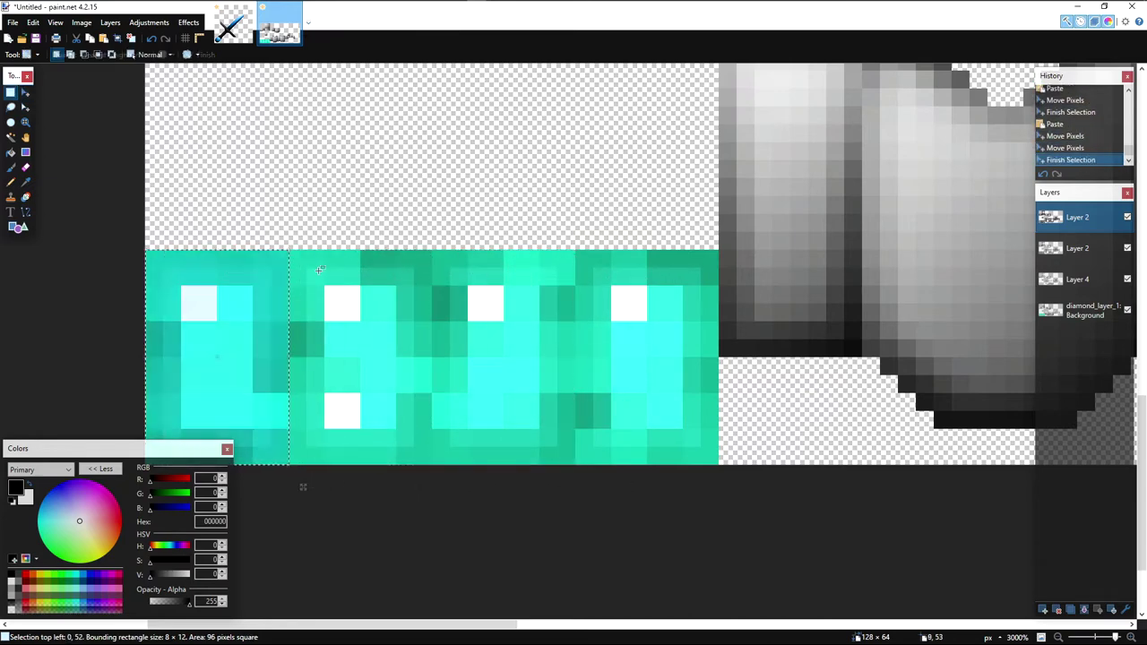
left_click(325, 275)
scroll(328, 278, "down", 1)
scroll(309, 269, "up", 1)
Step: On the Background layer, fill the 8 × 12 section nearest the torso with a diagonal gradient from white to dark gray 404040
left_click(1071, 312)
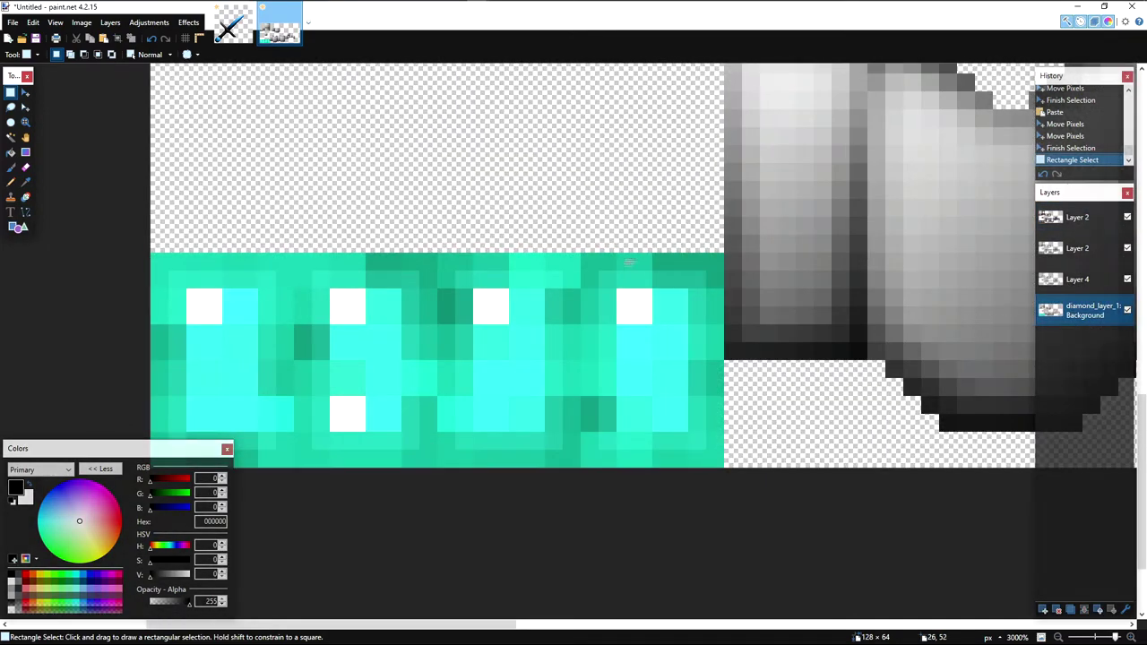
left_click_drag(582, 255, 722, 465)
left_click(30, 485)
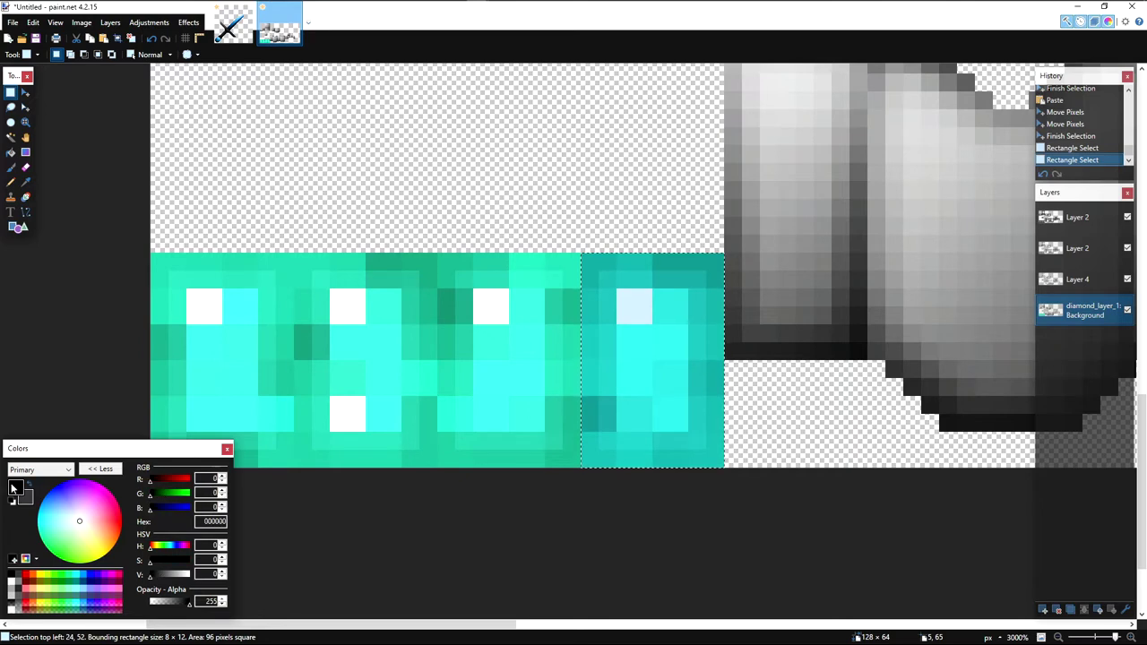
key("g")
left_click_drag(580, 255, 738, 486)
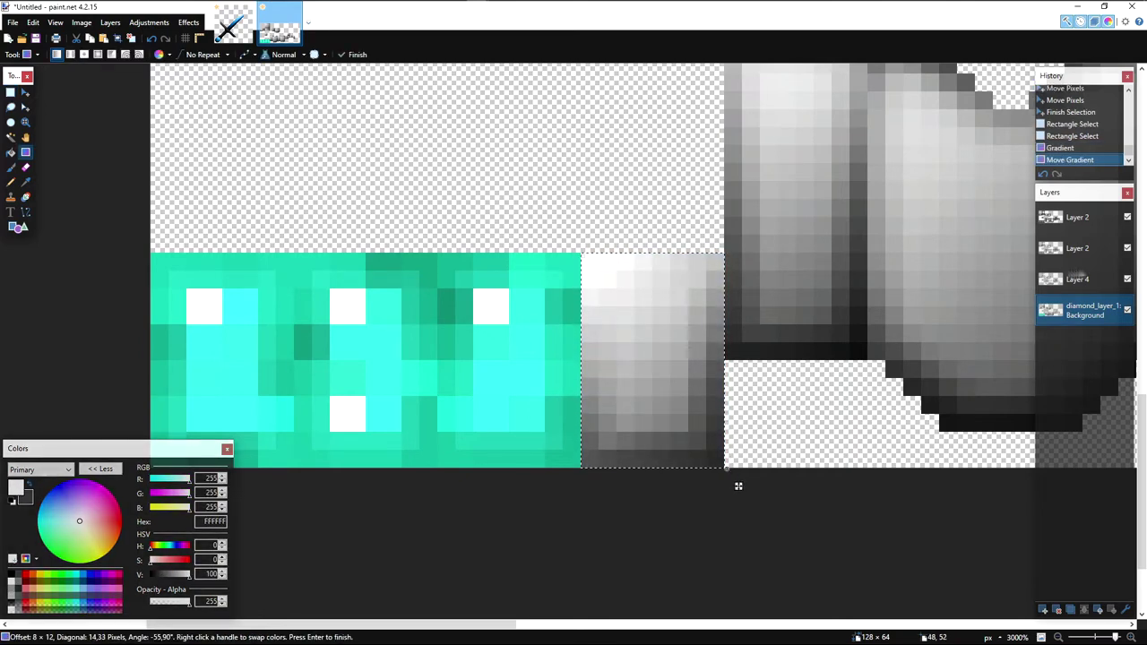
key("Return")
Step: On Layer 4, set the primary color to black and brush soft shading around the edges of the selected 8 × 12 section
left_click(1074, 279)
left_click(31, 485)
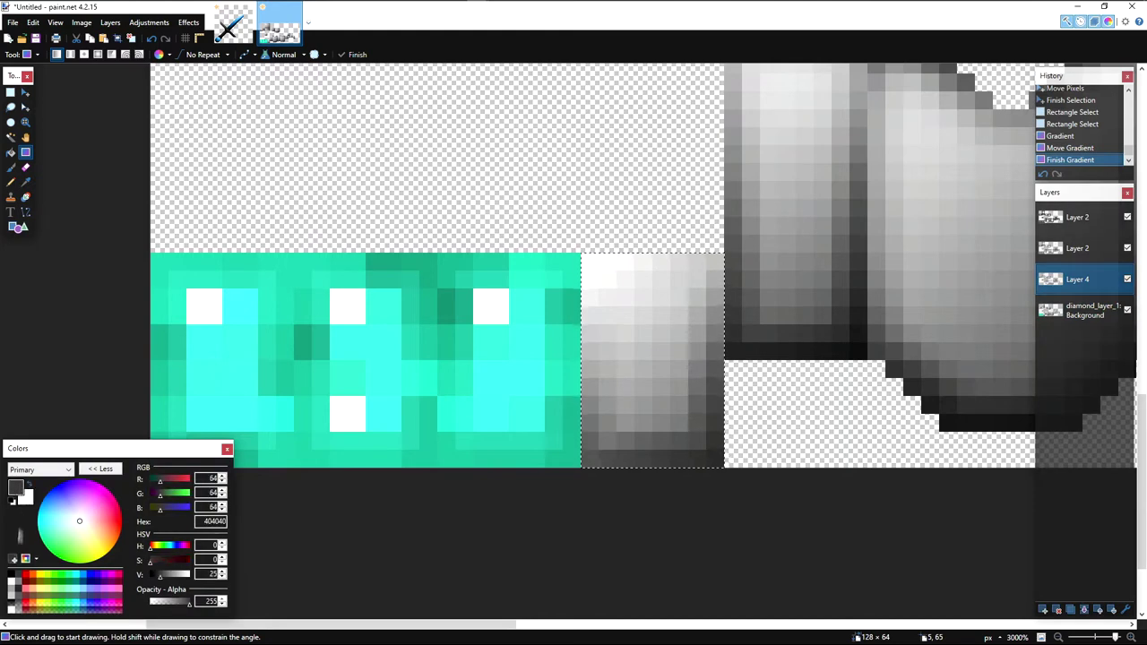
key("b")
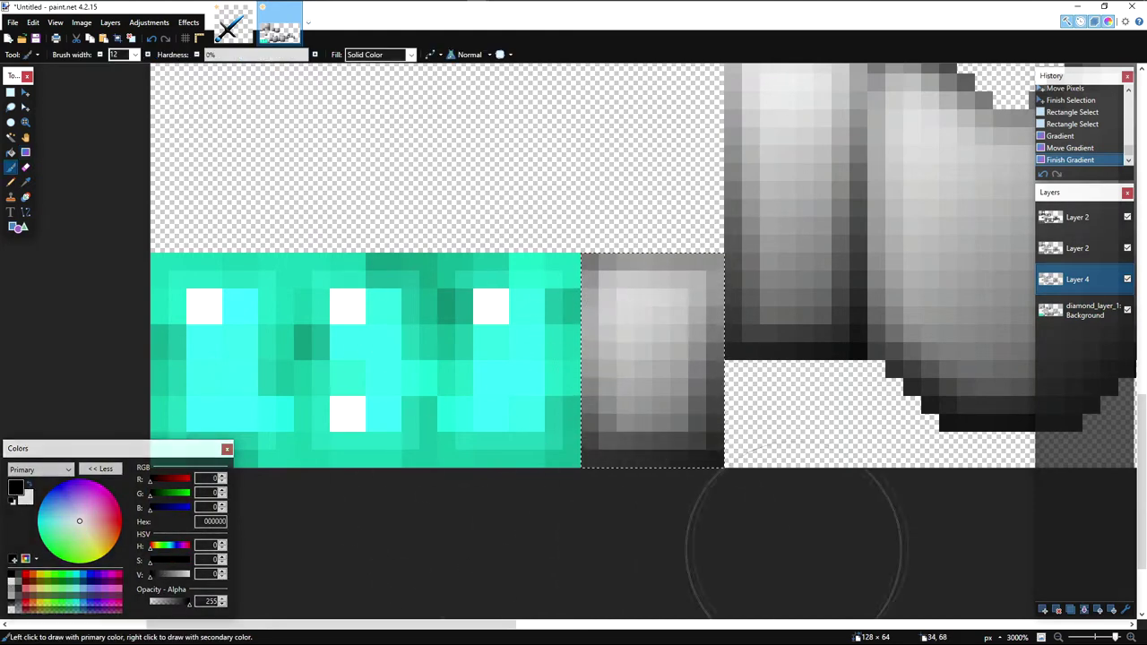
left_click_drag(529, 551, 810, 394)
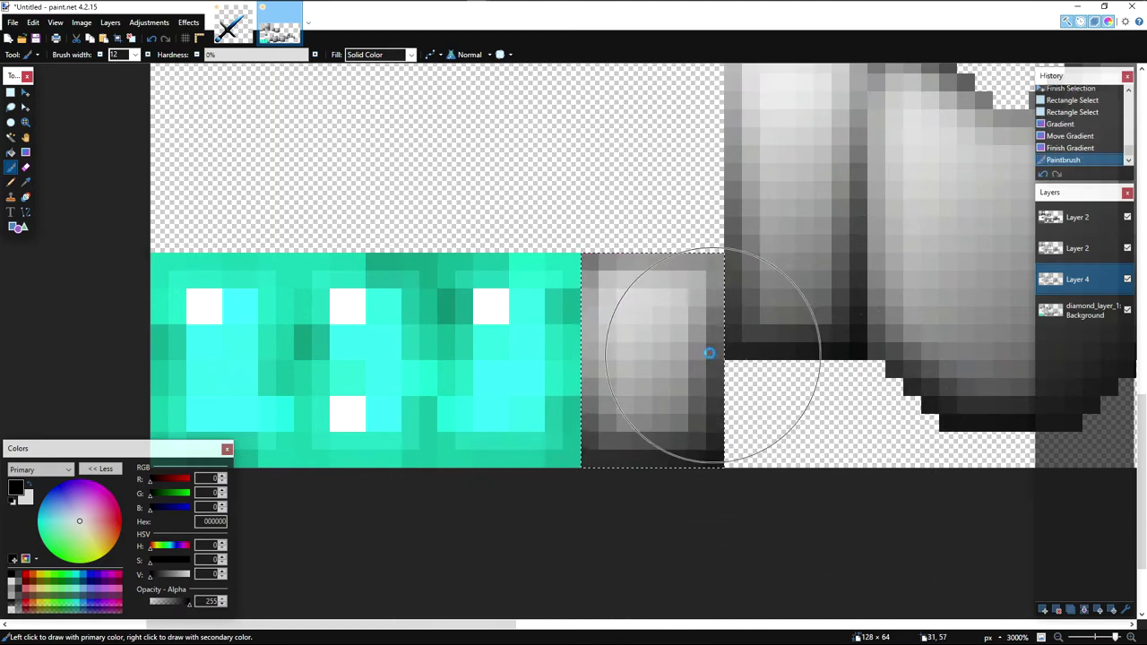
Step: Paste the soft edge shading over the other three 8 × 12 teal sections on Layer 4
key("ctrl+v")
left_click_drag(674, 321, 419, 309)
key("ctrl+v")
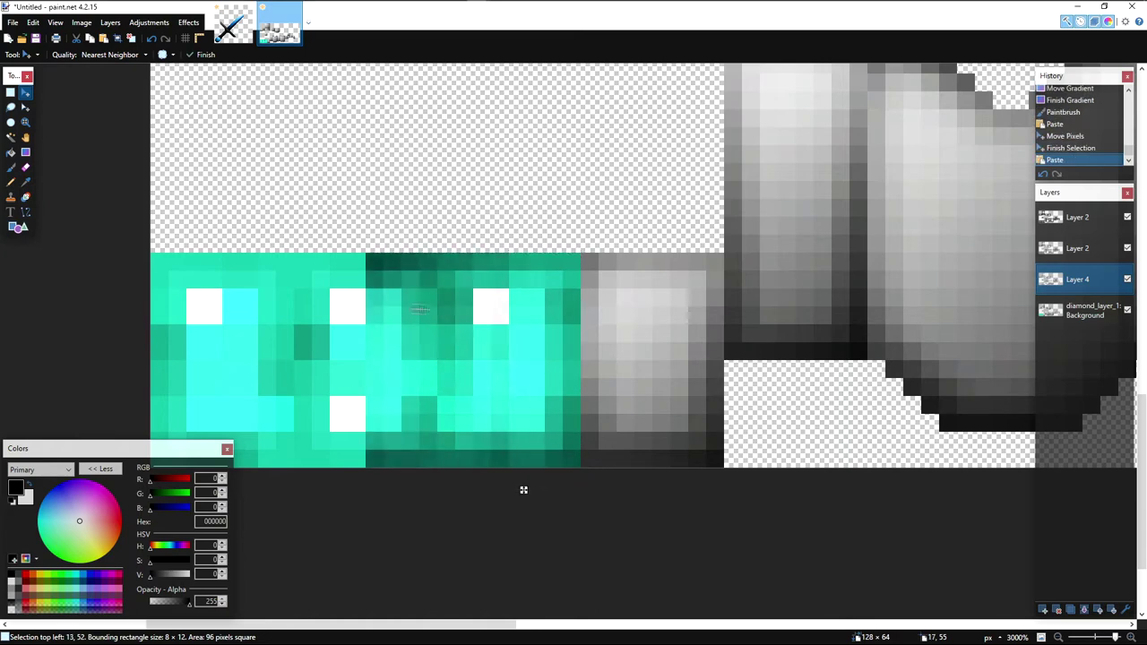
left_click_drag(523, 490, 452, 490)
key("ctrl+v")
left_click_drag(399, 304, 249, 307)
key("s")
Step: Select the gray 8 × 12 section and paste copies of its gradient over the three teal sections on the Background layer
left_click_drag(587, 260, 717, 460)
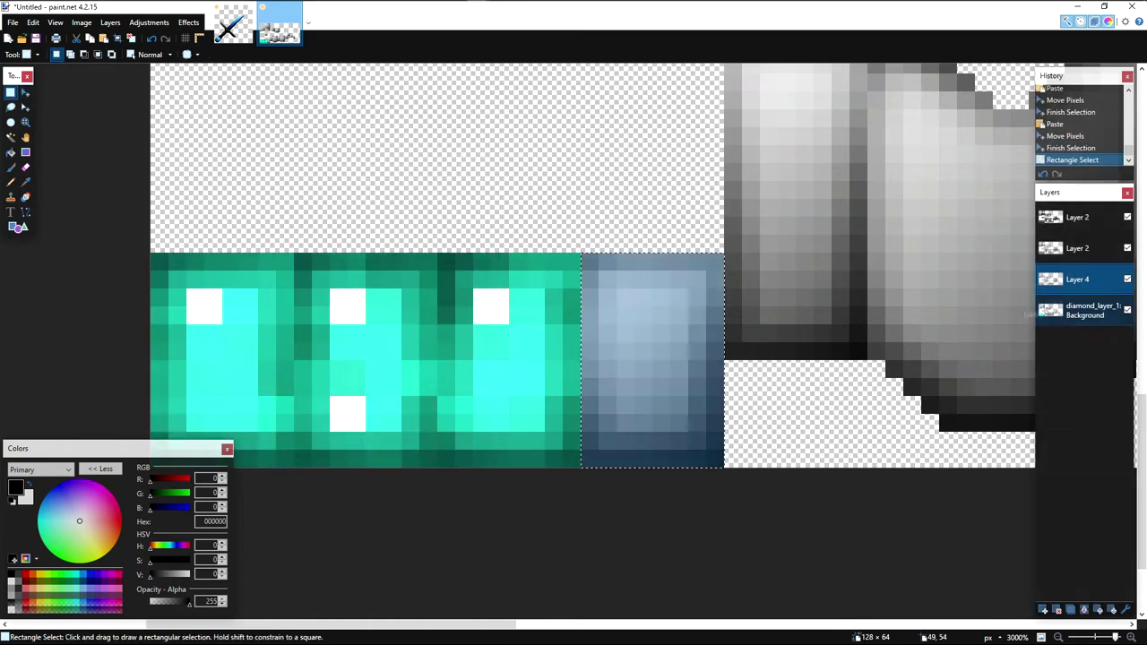
left_click(1075, 311)
key("ctrl+v")
left_click_drag(678, 306, 536, 306)
key("ctrl+v")
left_click_drag(535, 306, 249, 303)
key("ctrl+v")
key("s")
left_click(305, 295)
scroll(327, 291, "down", 10)
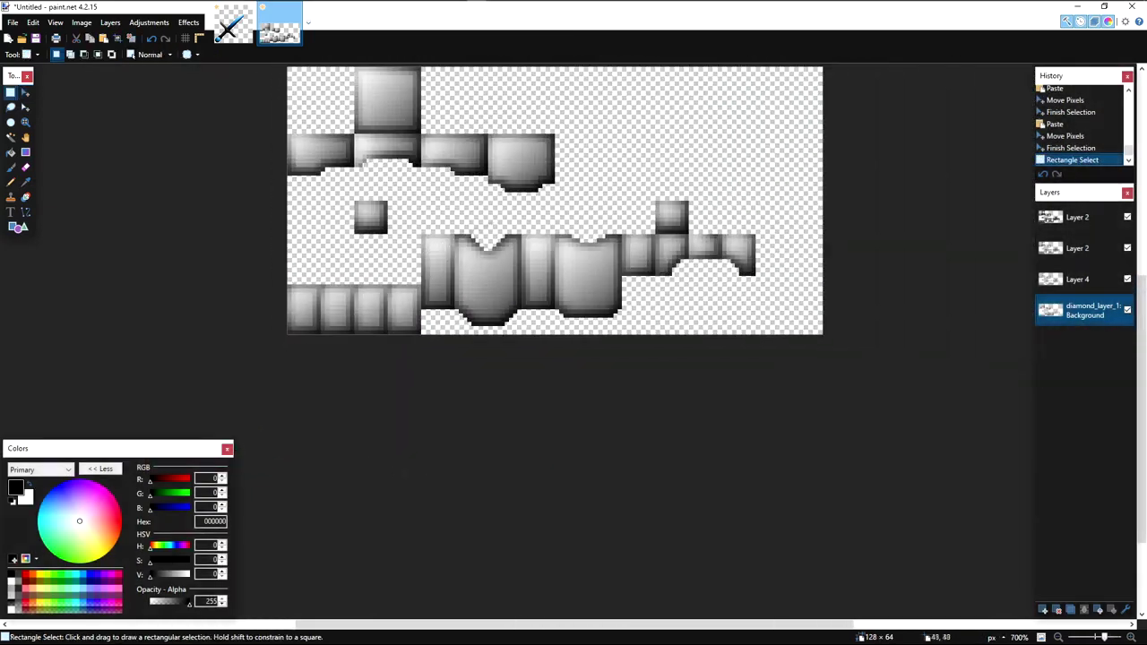
Step: Save the texture as a PNG in the textures/models/armor folder, replacing iron_layer_1.png
left_click_drag(519, 223, 445, 327)
scroll(442, 328, "down", 4)
scroll(433, 332, "up", 5)
key("ctrl+s")
left_click(125, 599)
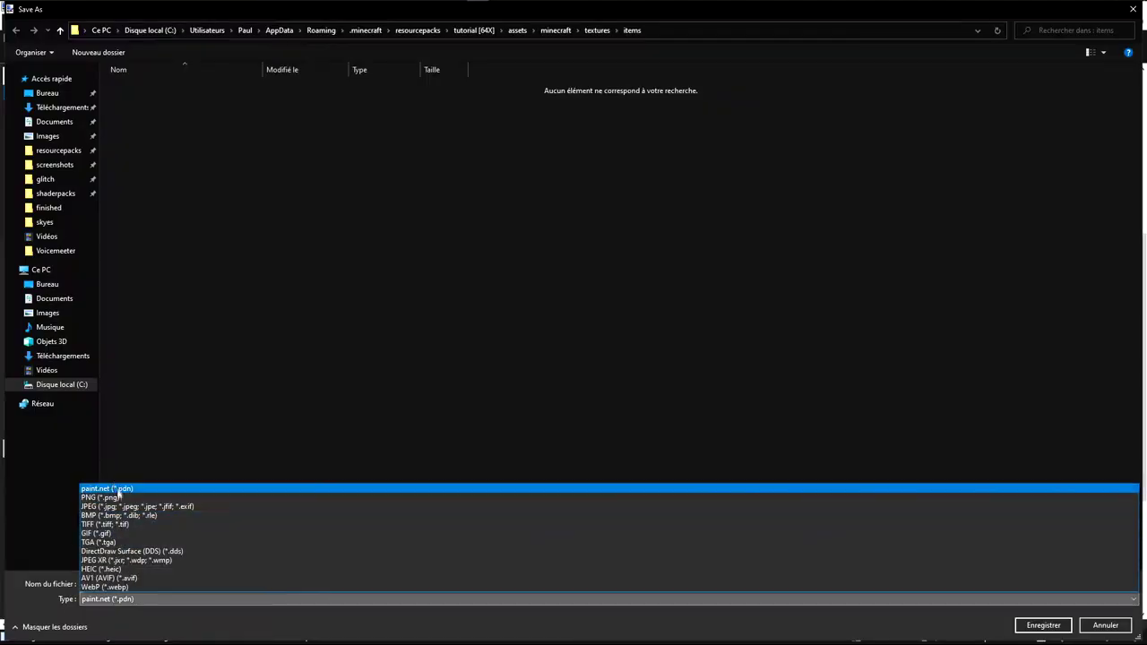
left_click(118, 498)
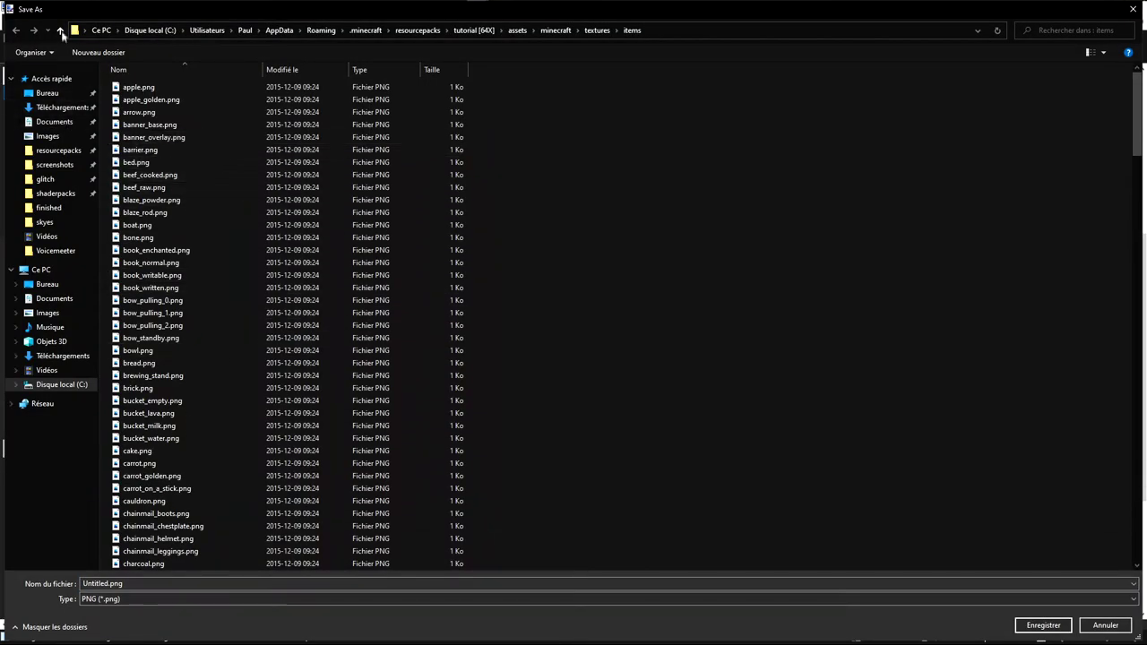
left_click(60, 30)
double_click(517, 129)
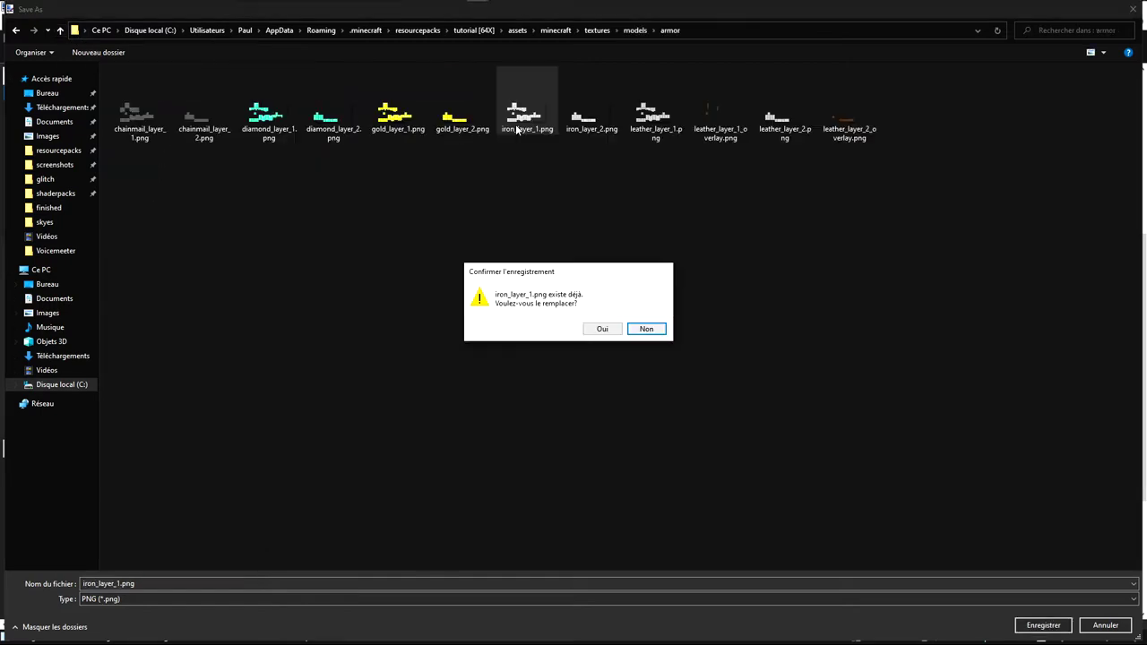
key("Return")
key("Return")
key("Return")
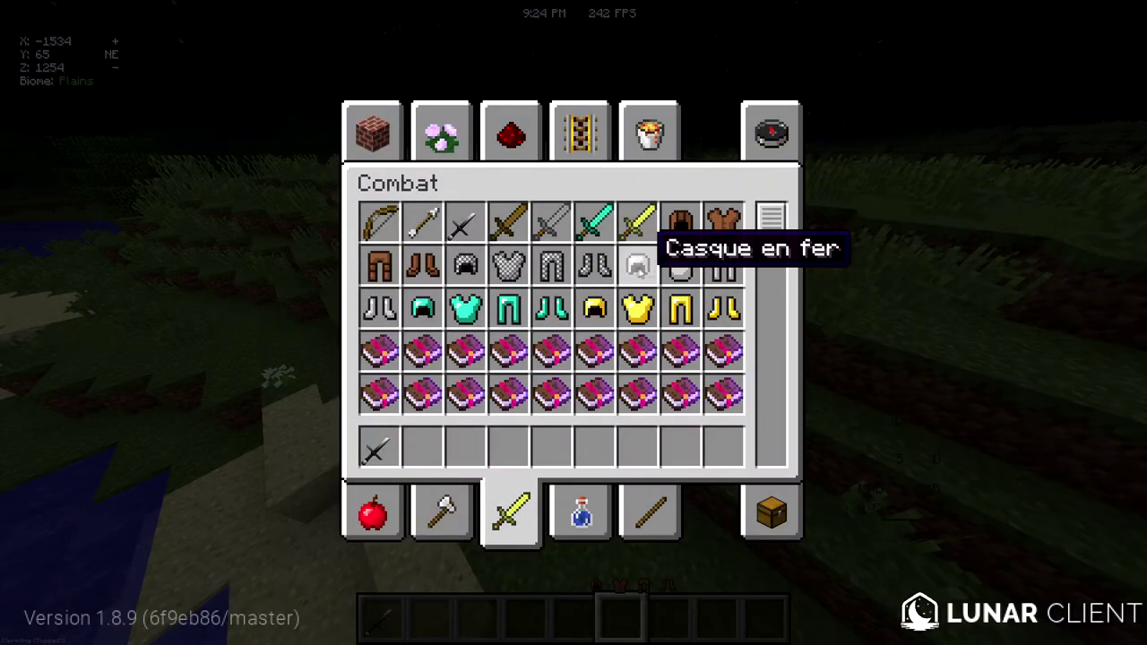
Step: In Minecraft, add the iron helmet, chestplate, leggings and boots from the Combat items to the hotbar and open the survival inventory
left_click(637, 265, "shift")
left_click(680, 265, "shift")
left_click(723, 265, "shift")
left_click(378, 308, "shift")
left_click(771, 512)
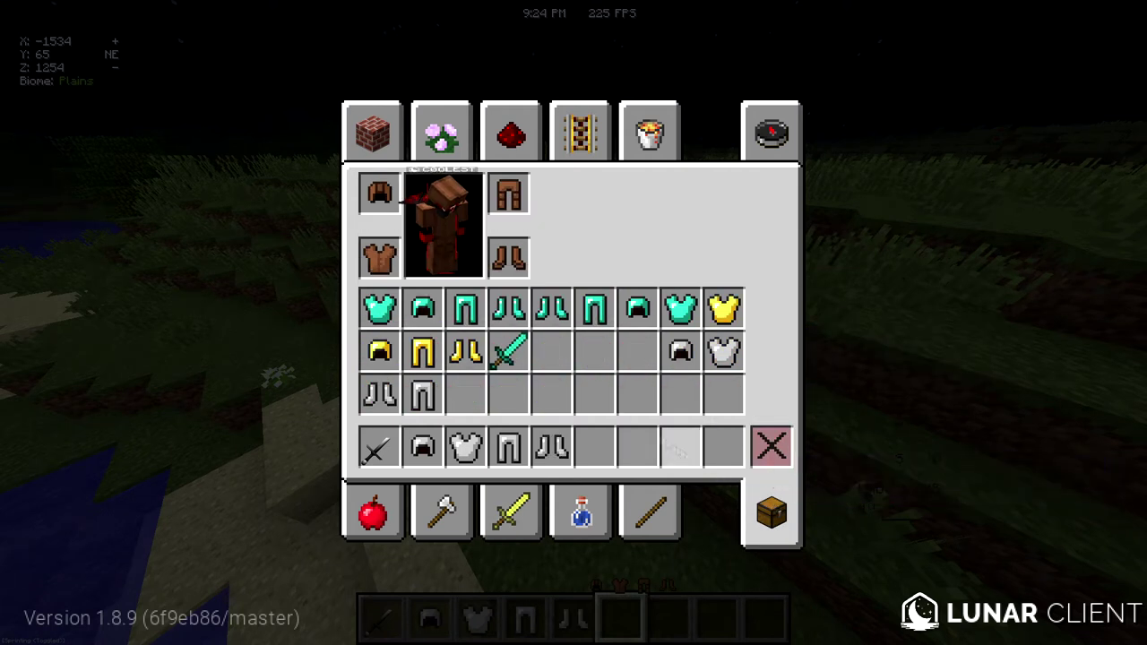
Step: Equip the iron boots, leggings, helmet and chestplate from the hotbar and close the inventory
left_click(552, 446, "shift")
left_click(509, 447, "shift")
left_click(430, 447, "shift")
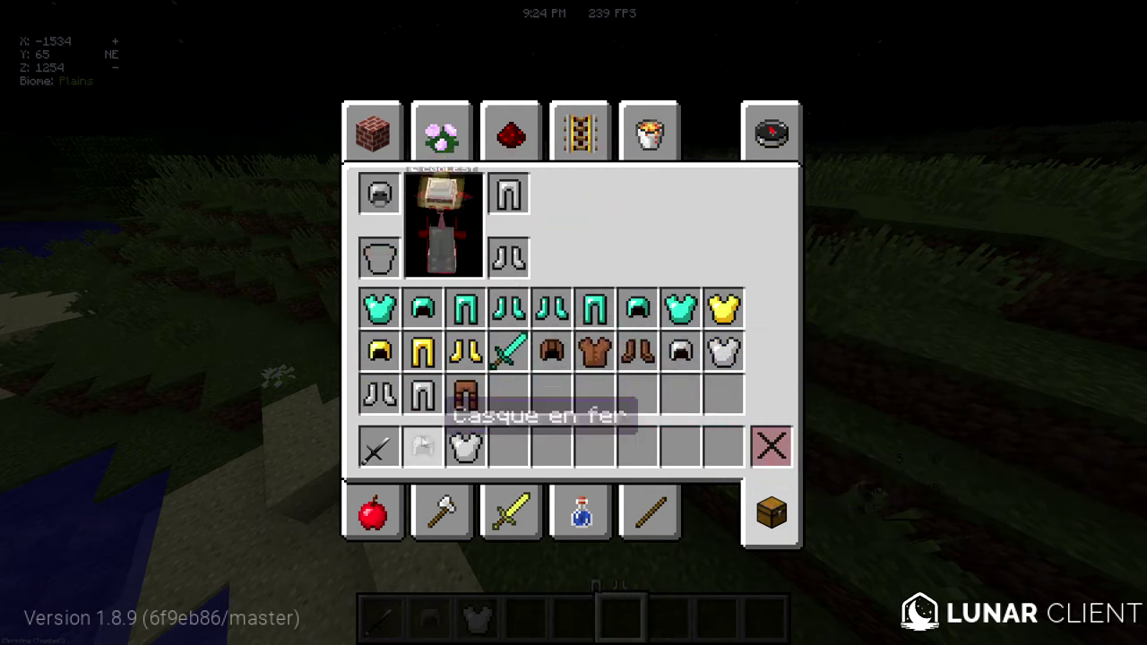
left_click(465, 446, "shift")
key("e")
Step: Hold the iron sword and cycle the camera perspectives to view the armored character from the front
key("w")
key("1")
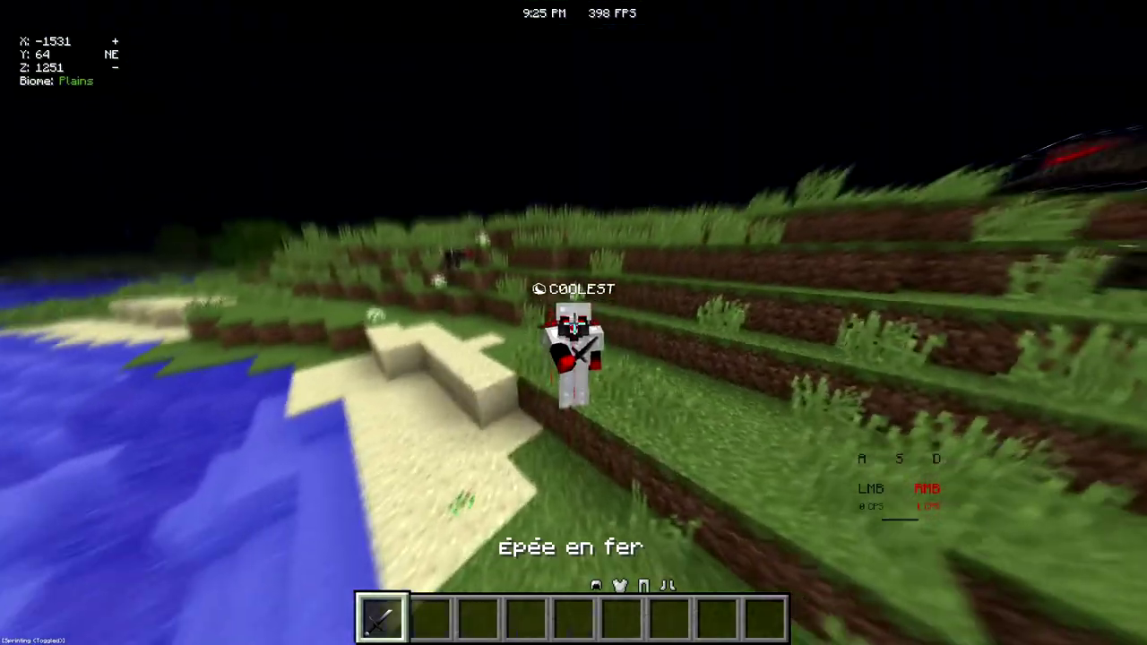
key("F5")
key("F5")
key("F5")
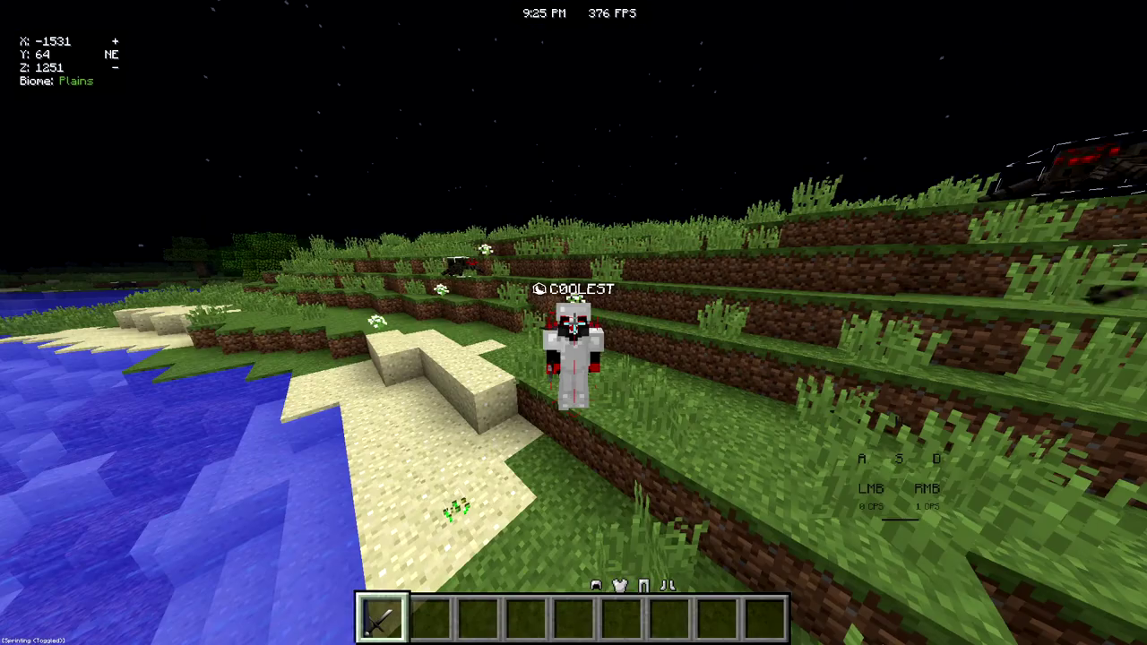
Step: Reload the game's resource textures and hide the debug overlay
key("F3")
key("t")
key("Escape")
key("F3")
key("t")
key("F3")
key("Escape")
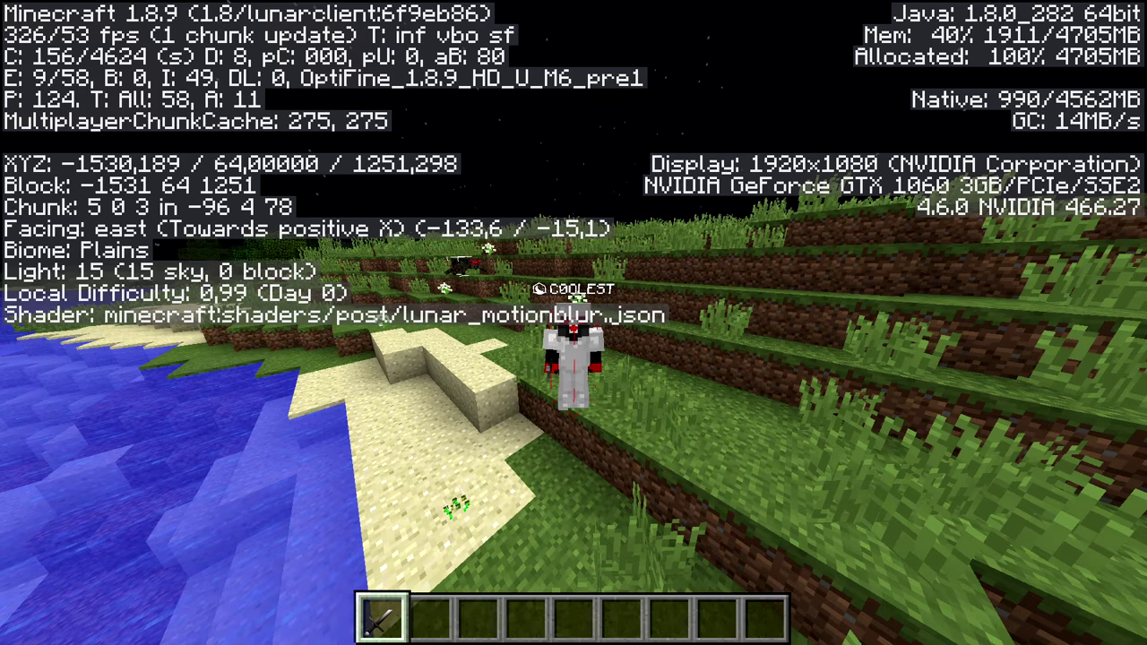
key("F3")
Step: Examine the repainted iron armor on the character from several camera perspectives, zoomed in and while moving around
key("w")
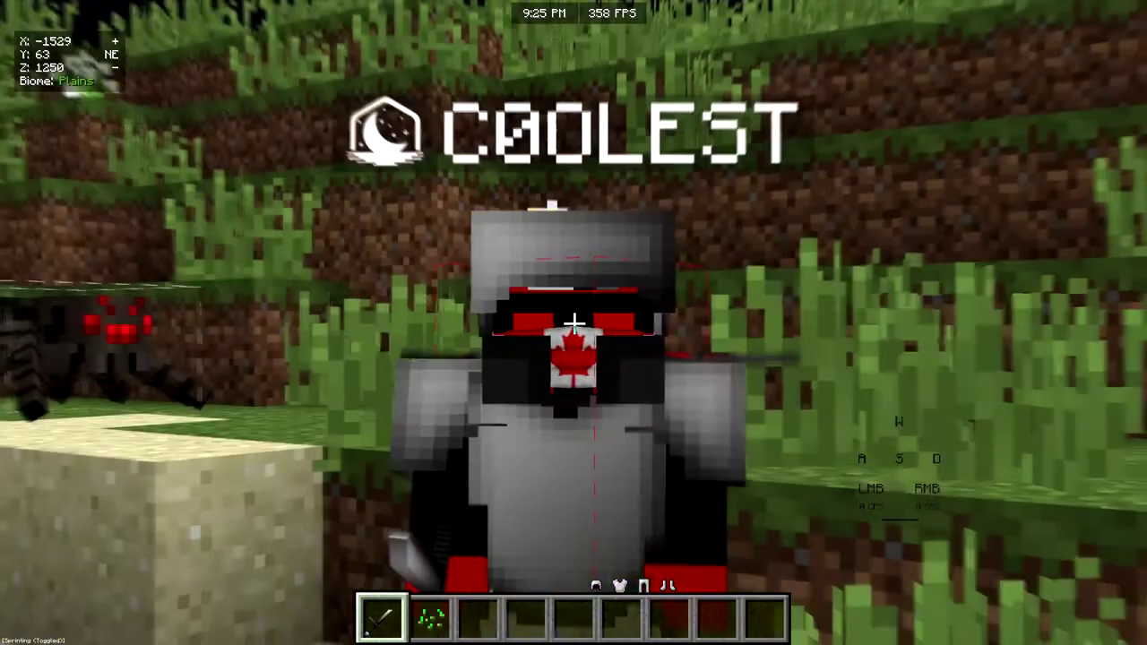
right_click(573, 323)
key("w")
key("a")
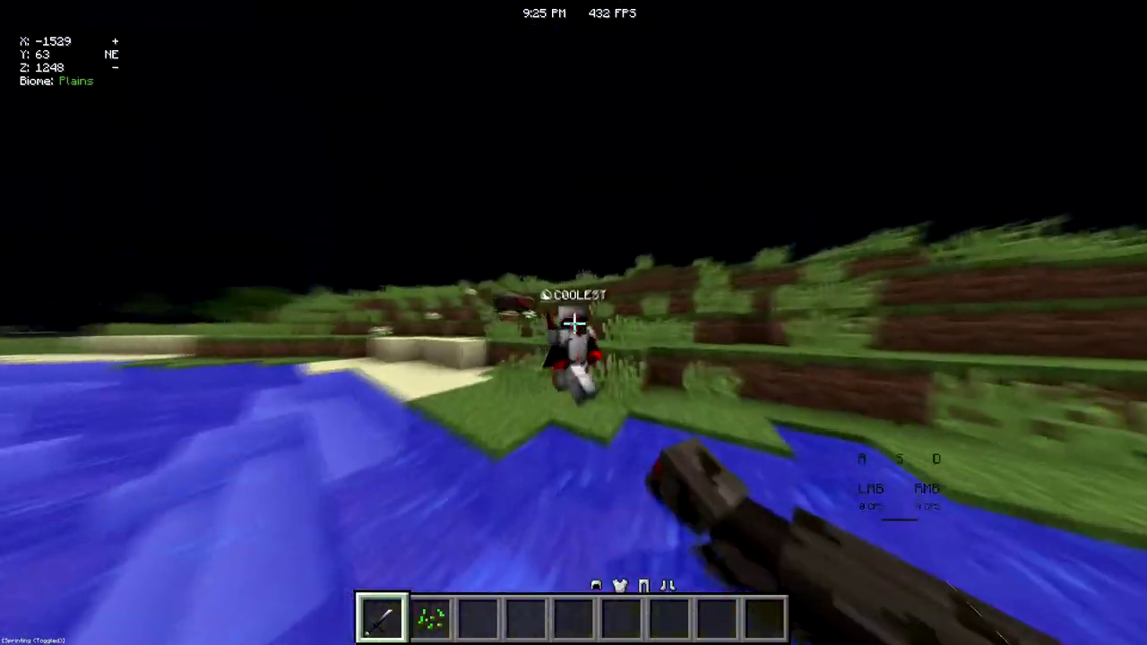
key("F5")
key("F5")
key("c")
key("F5")
key("c")
key("w")
key("space")
key("c")
key("c")
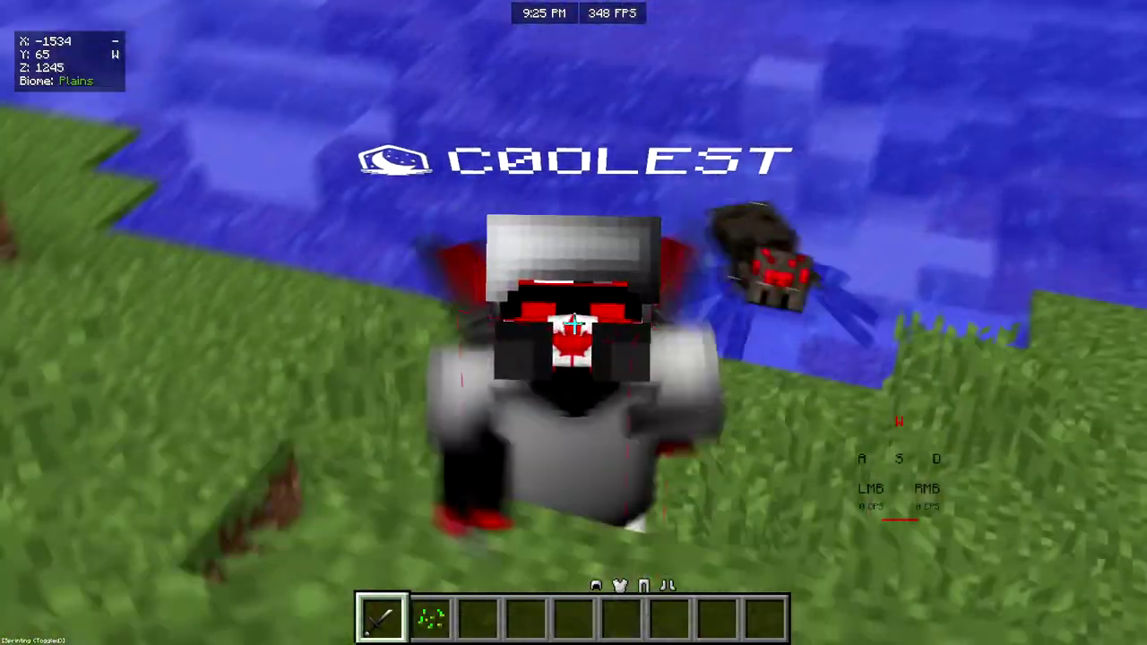
key("e")
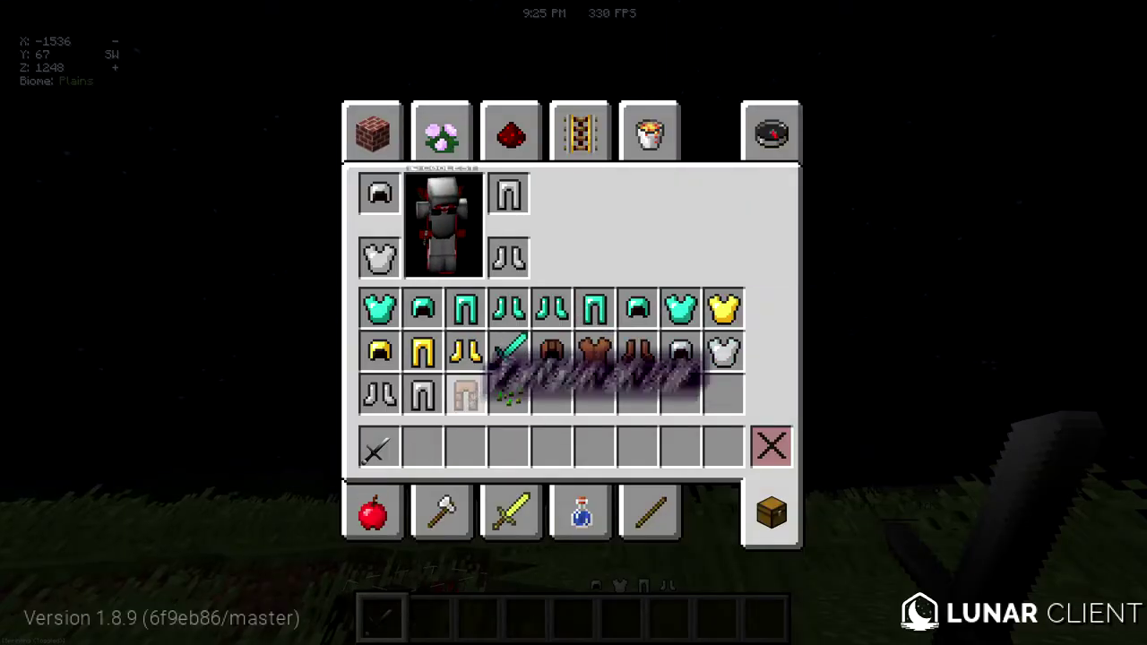
key("e")
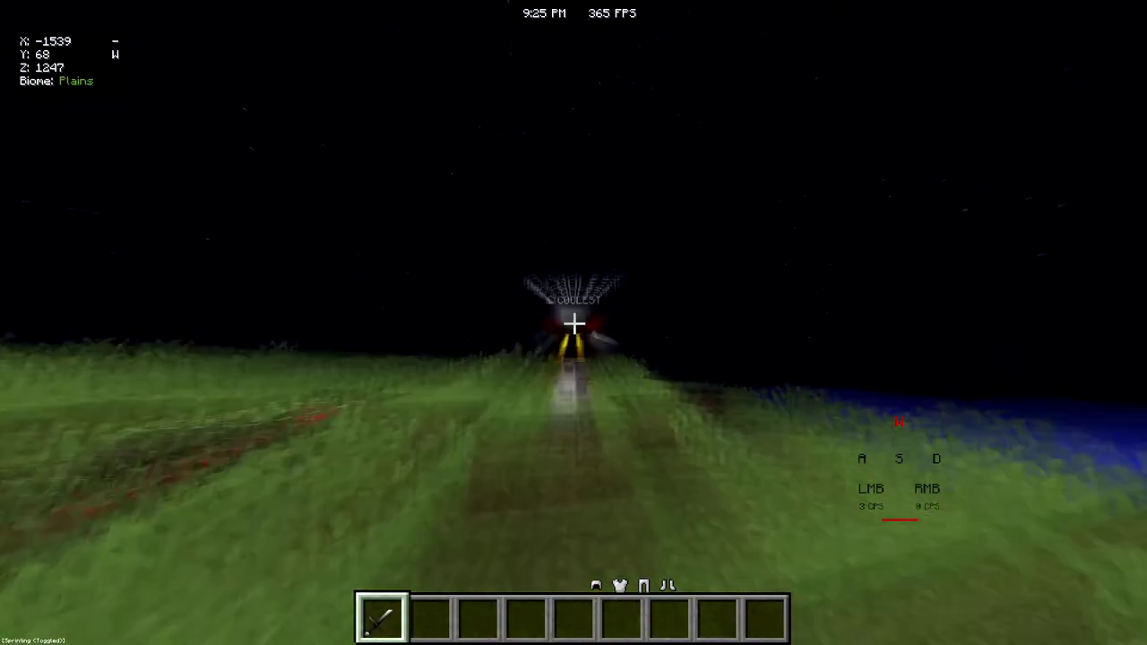
key("F5")
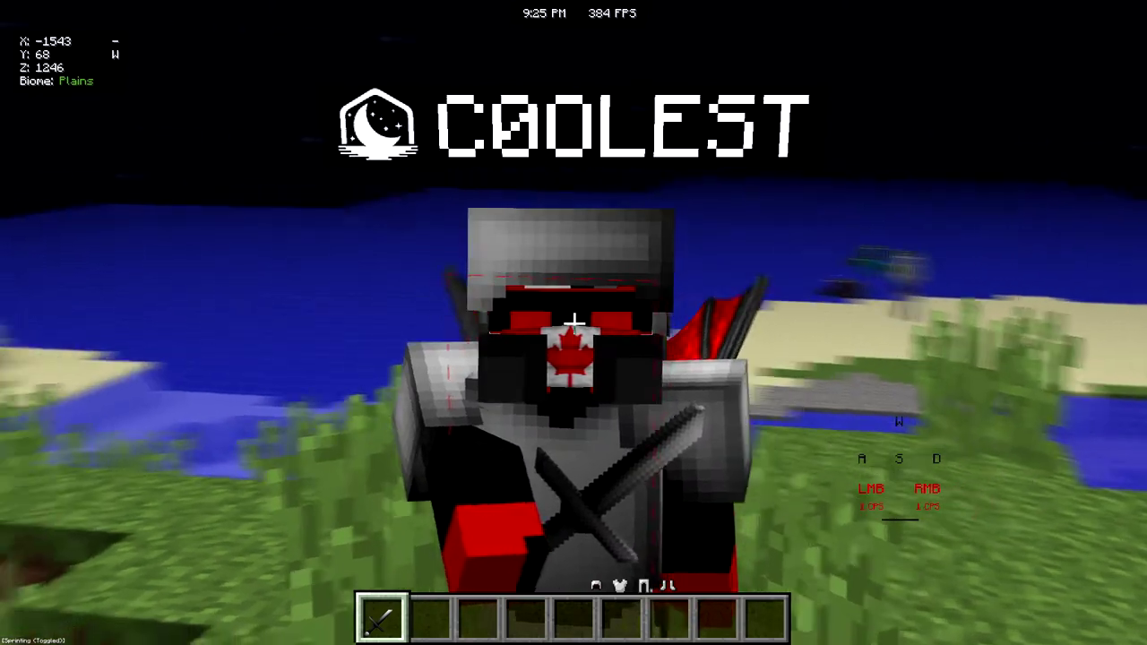
key("t")
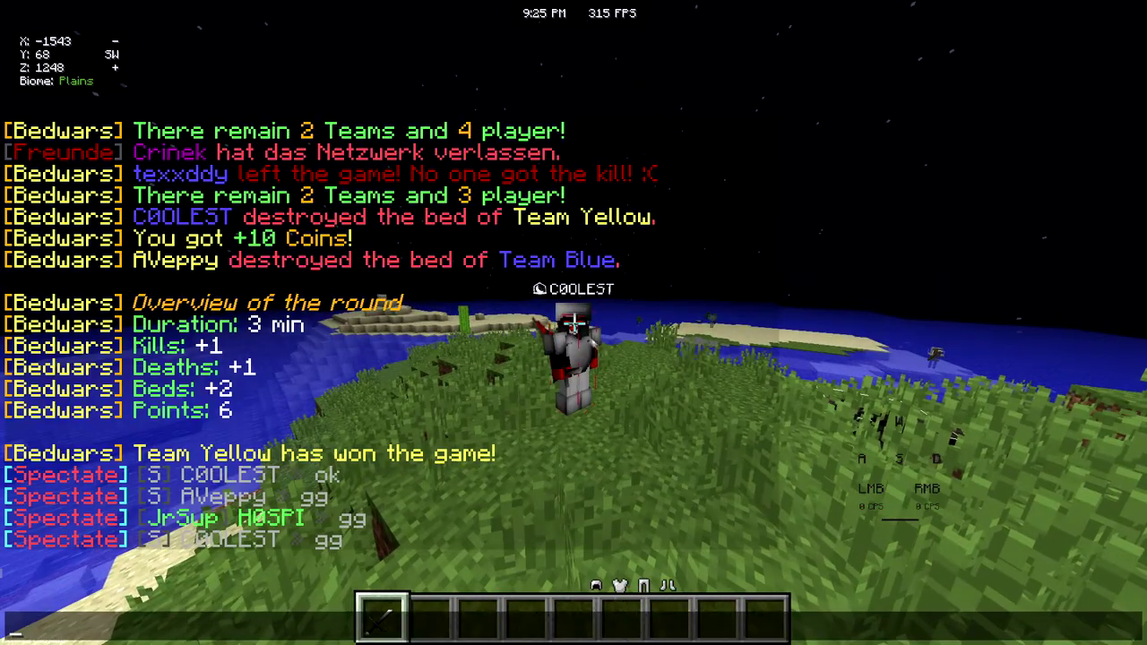
key("Escape")
key("w")
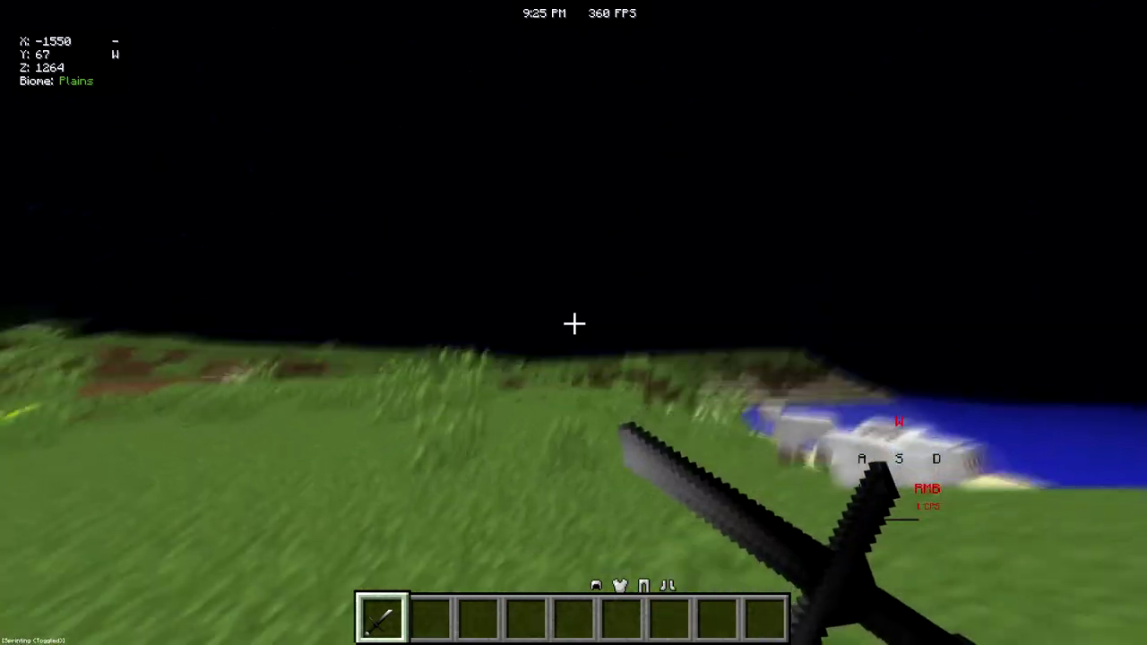
left_click(575, 324)
left_click(574, 323)
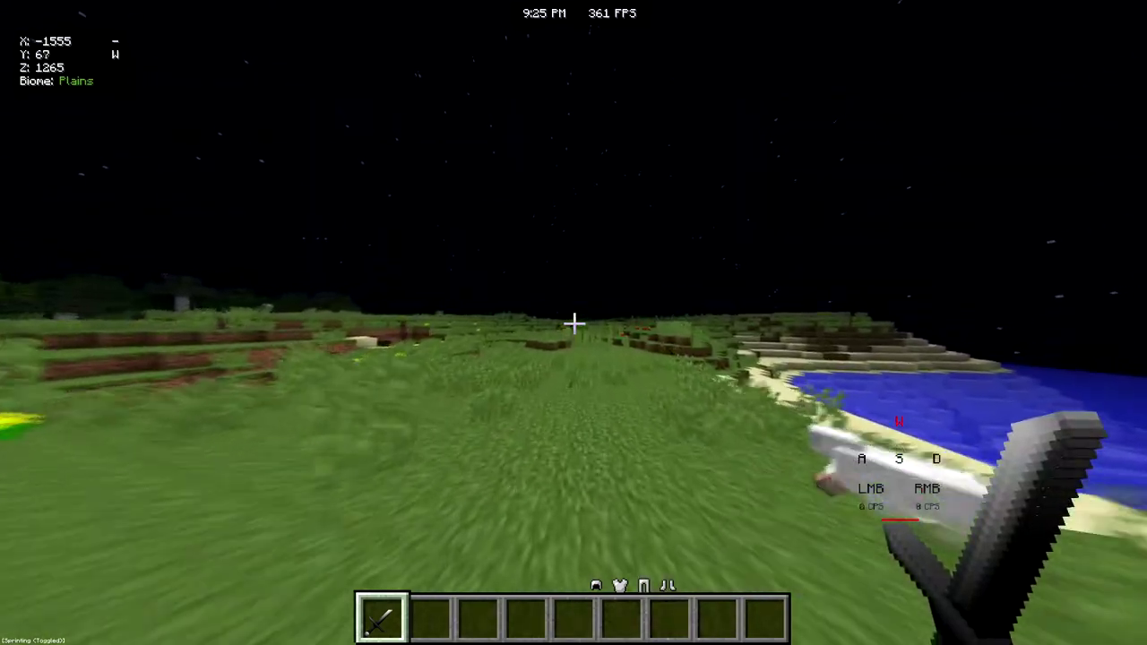
key("t")
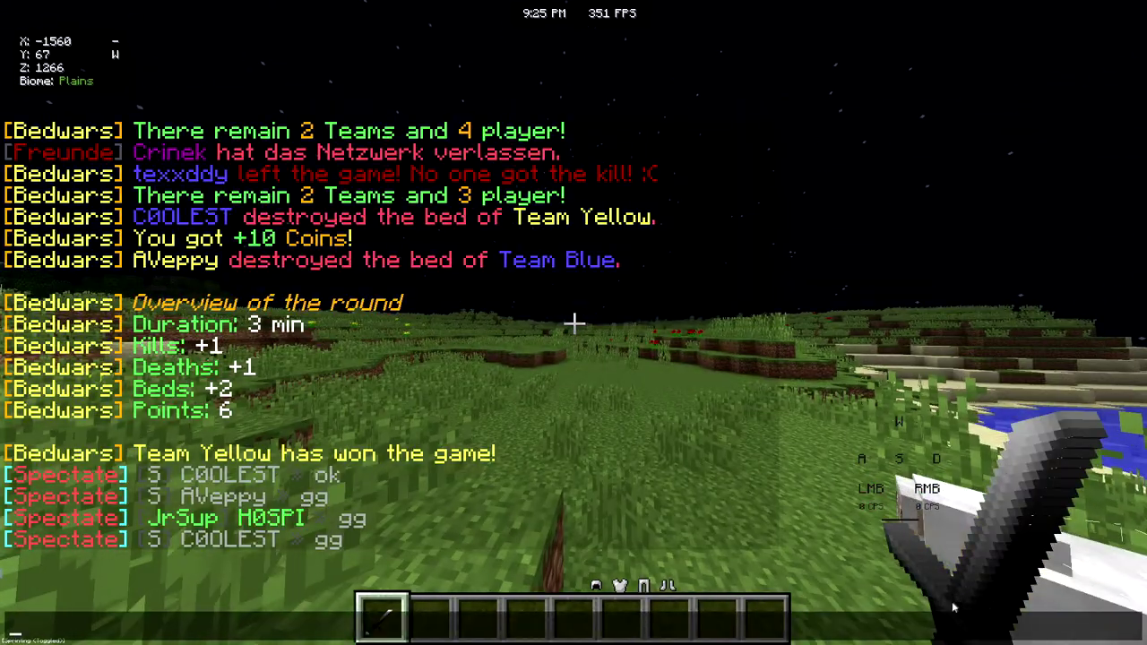
key("Escape")
key("w")
key("6")
key("t")
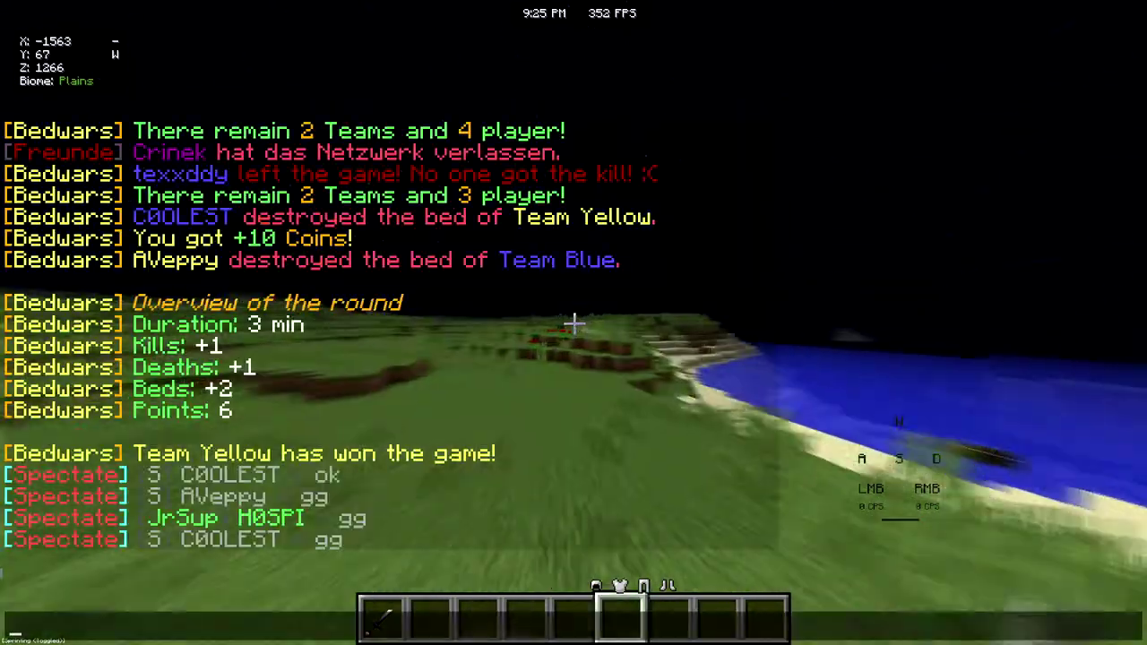
key("Escape")
key("1")
key("t")
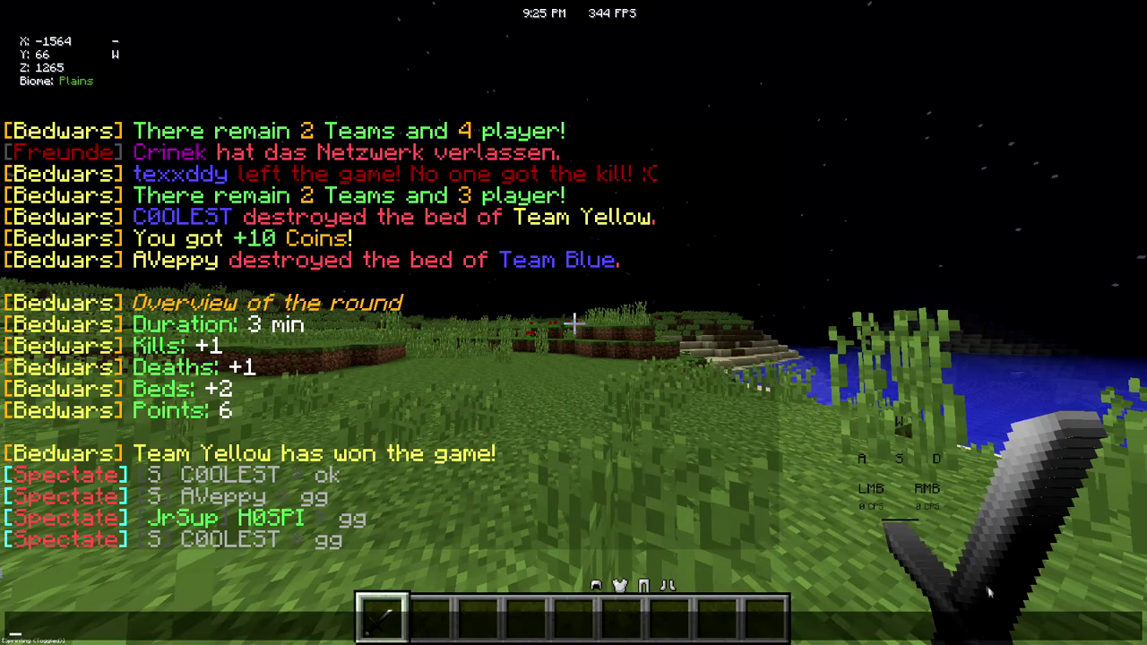
key("Escape")
key("w")
key("space")
left_click(574, 324)
left_click(574, 323)
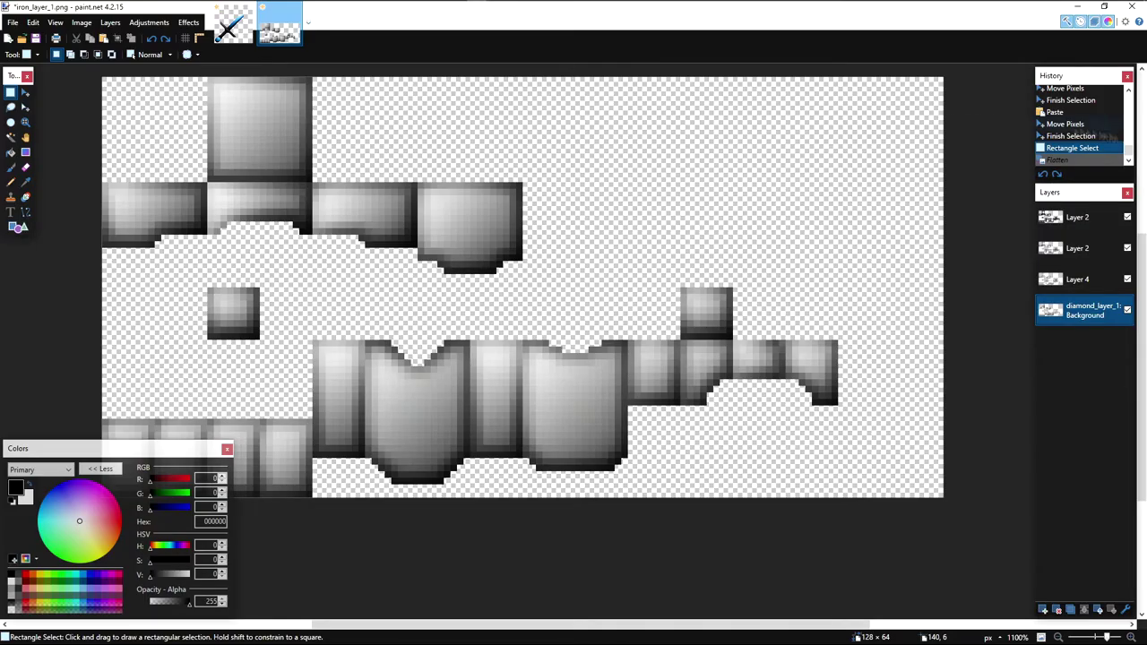
Step: Switch from Minecraft to File Explorer and go up from the armor folder to the tutorial [64X] pack's assets folder
key("alt+Tab")
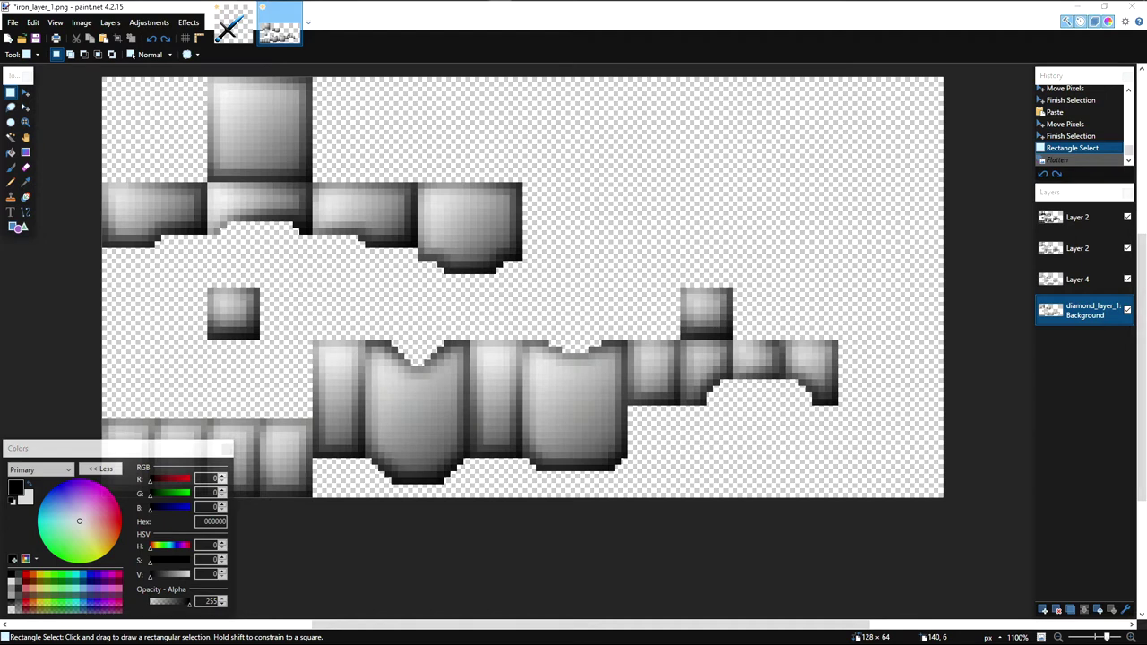
left_click(732, 150)
mouse_move(328, 3)
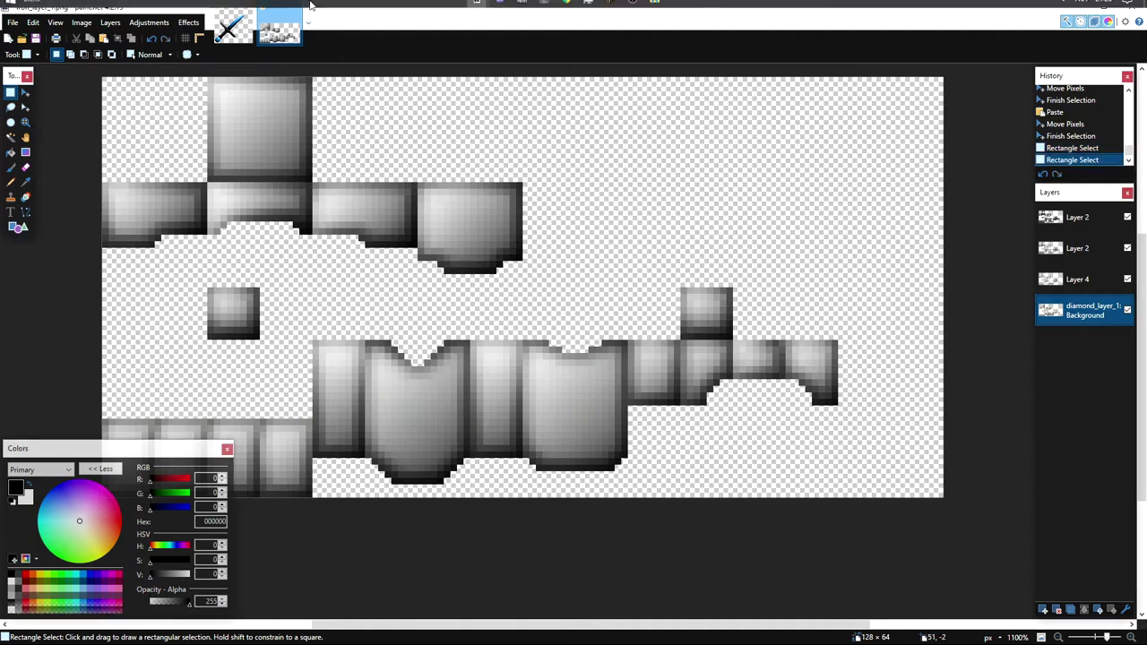
left_click(653, 9)
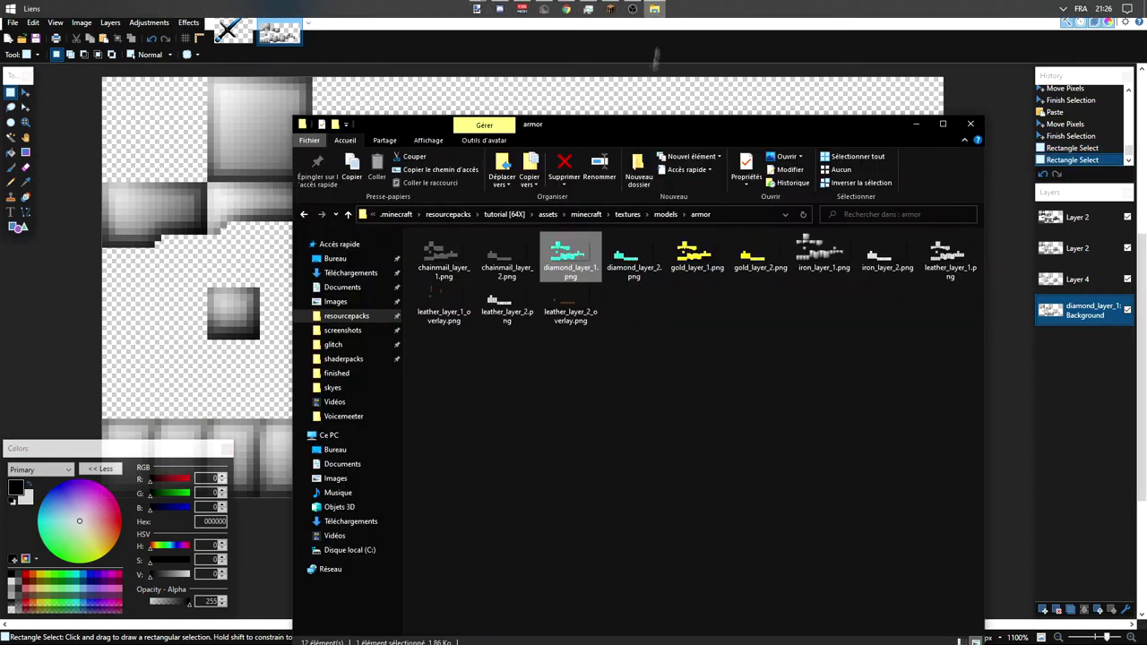
left_click(347, 214)
left_click(348, 214)
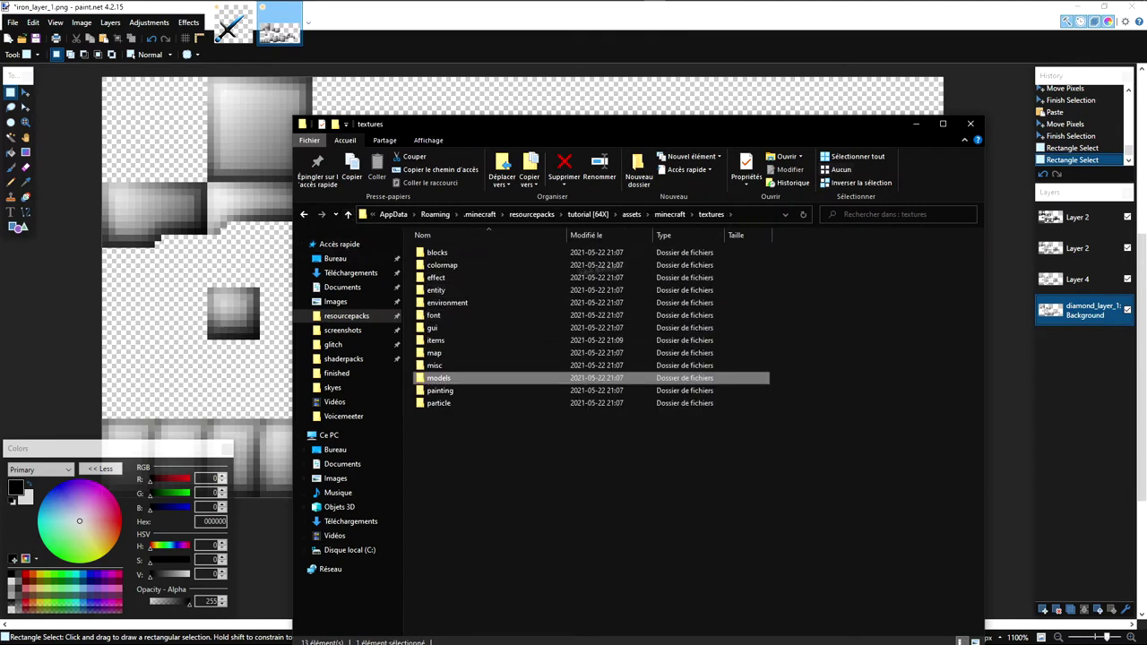
left_click(347, 214)
left_click(348, 215)
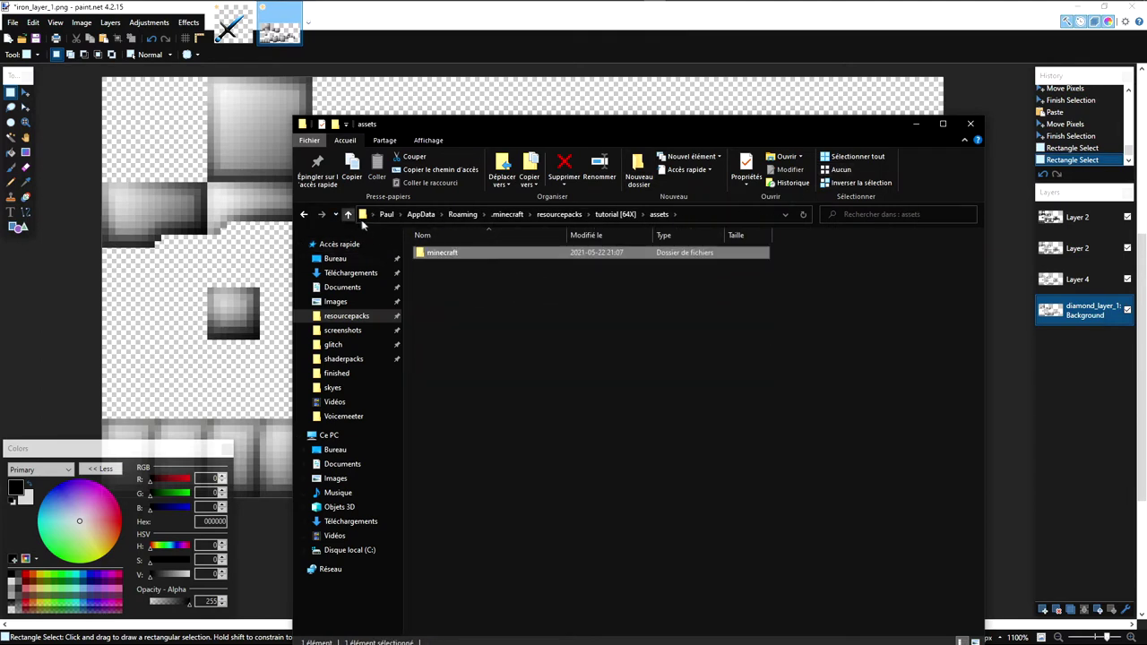
Step: Check the minecraft subfolder, return to the assets folder and create a new folder there
double_click(458, 251)
right_click(454, 343)
left_click(349, 214)
right_click(455, 326)
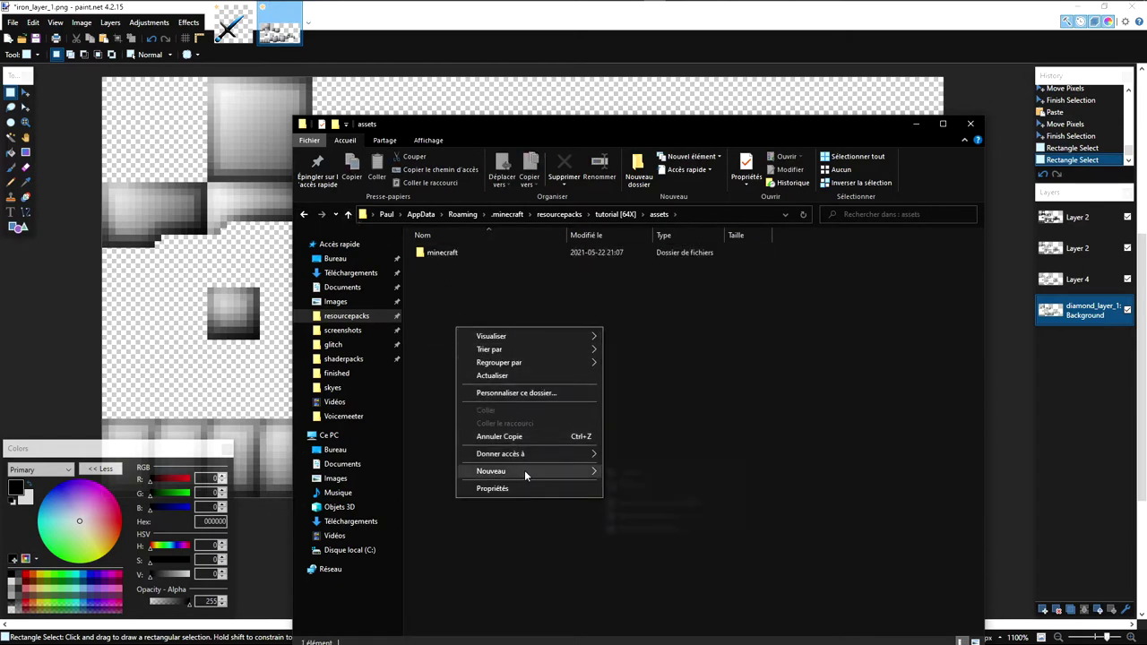
mouse_move(524, 469)
left_click(634, 472)
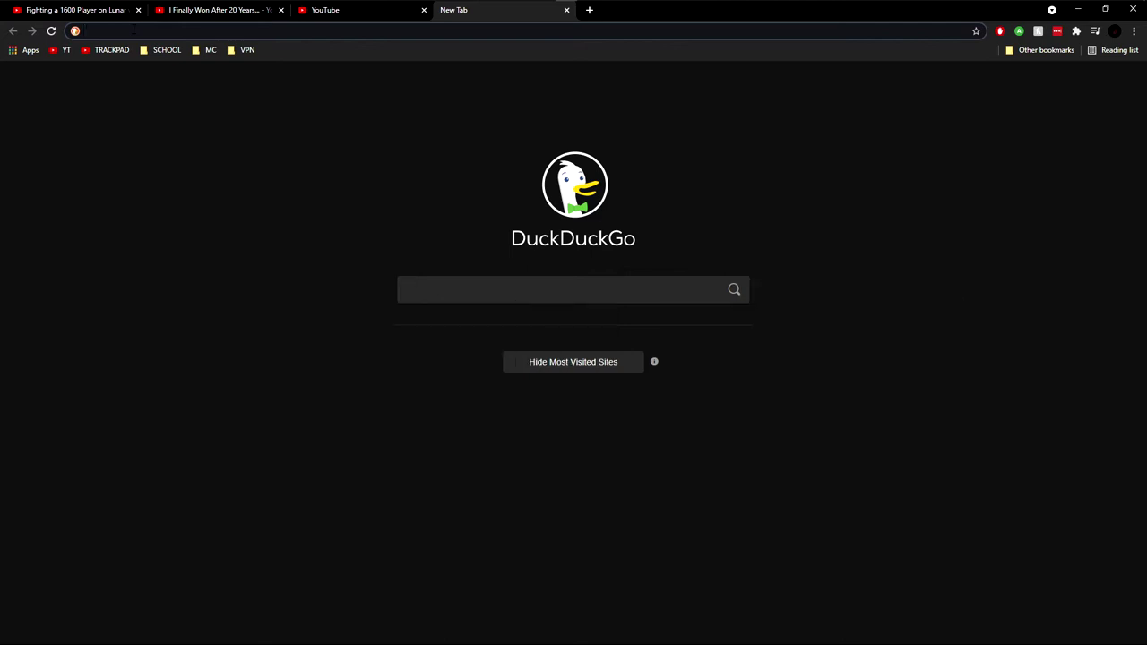
Step: Search DuckDuckGo for "jungle rain" and show the image results
type("jungle rain")
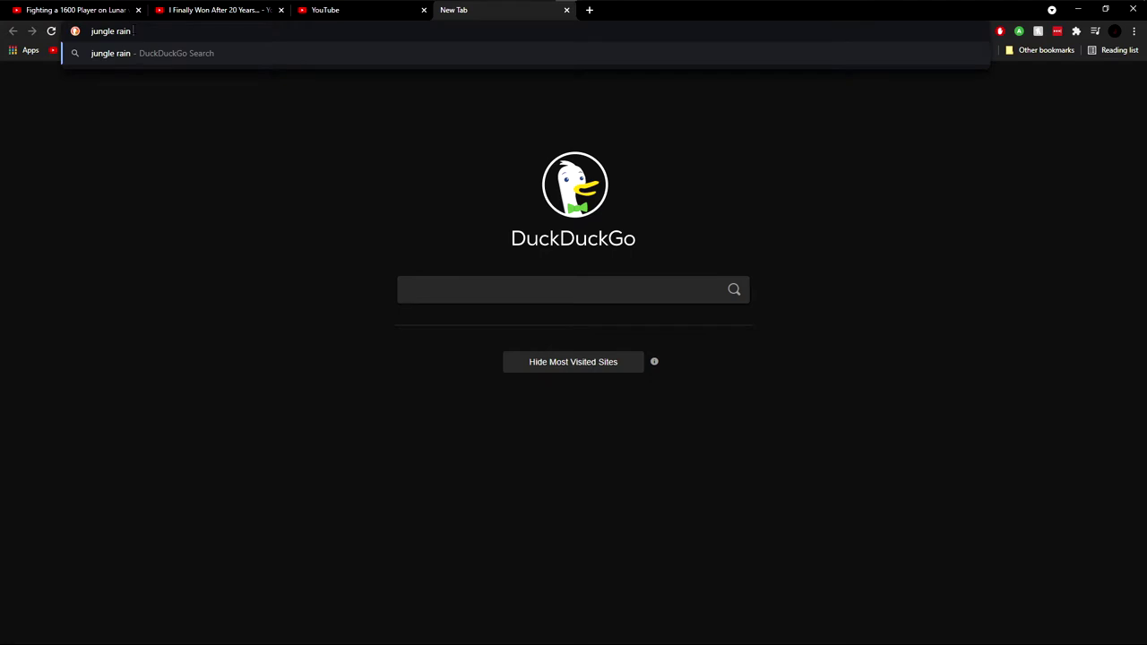
key("Return")
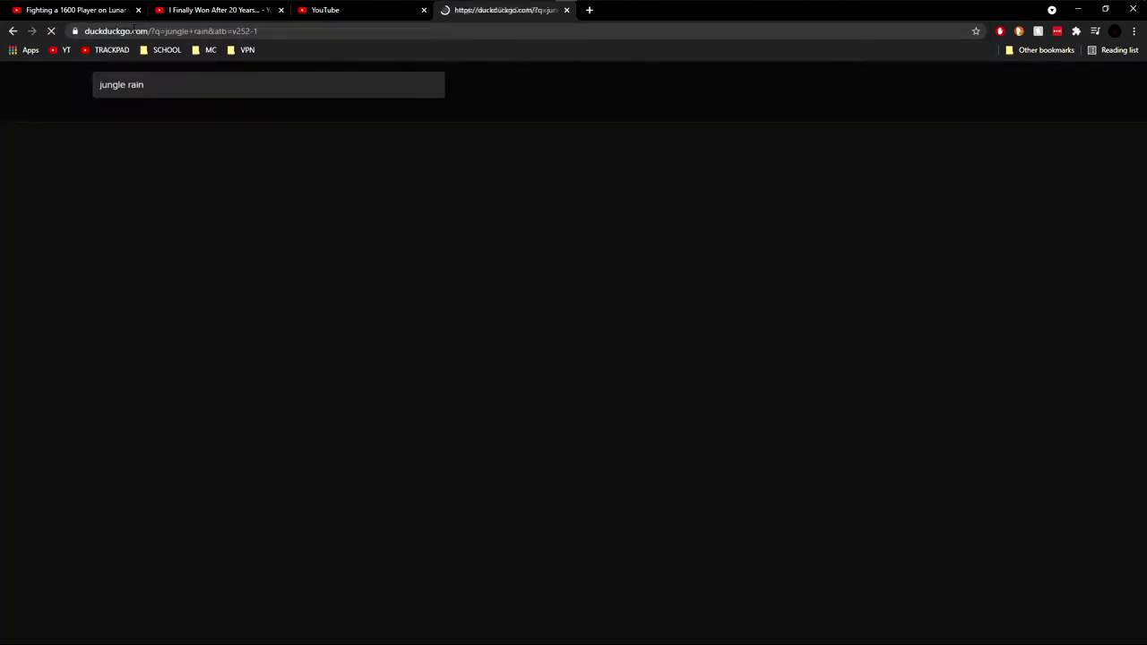
left_click(131, 111)
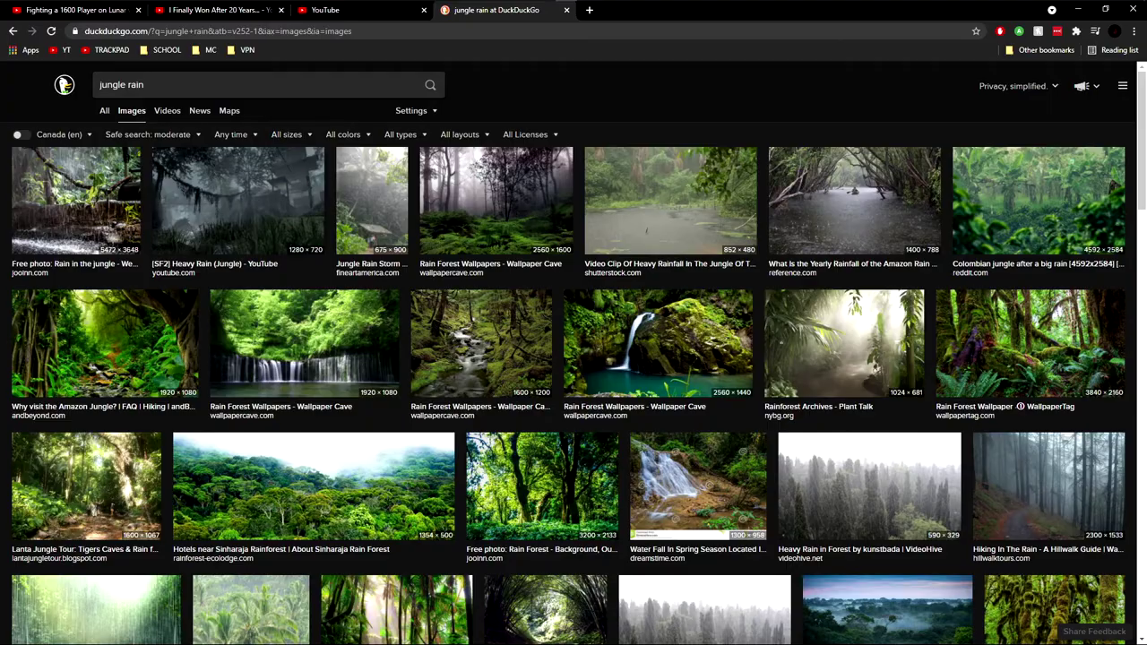
Step: Examine the jungle rain image results and preview several rainforest pictures as sky candidates
left_click(109, 235)
left_click(294, 203)
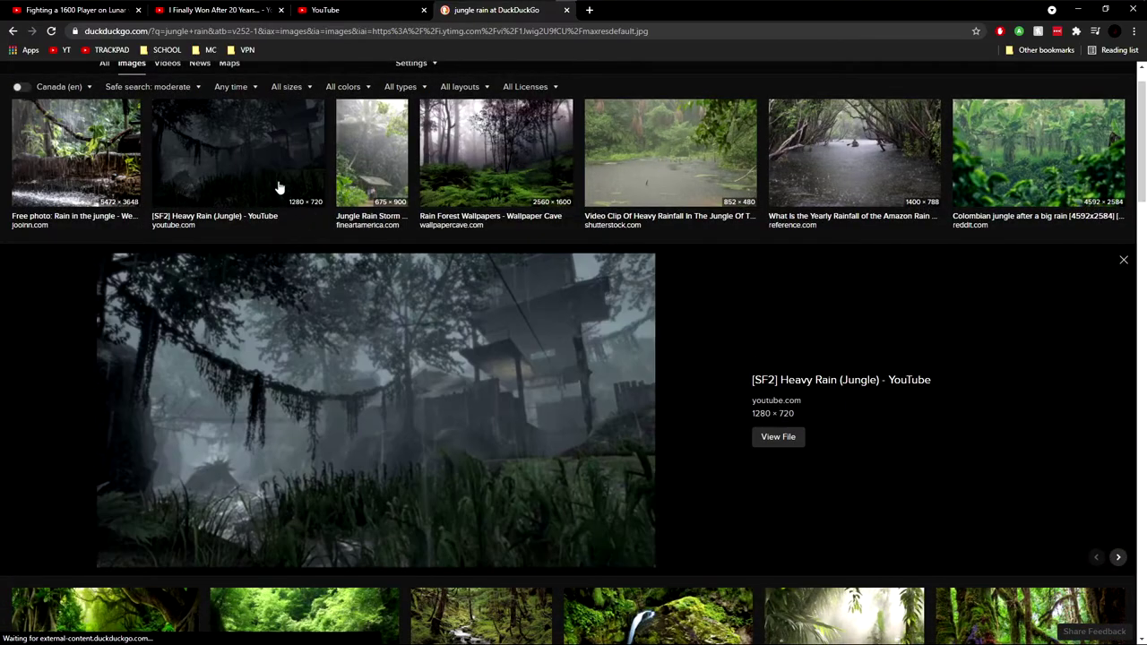
scroll(501, 328, "down", 3)
scroll(466, 337, "down", 1)
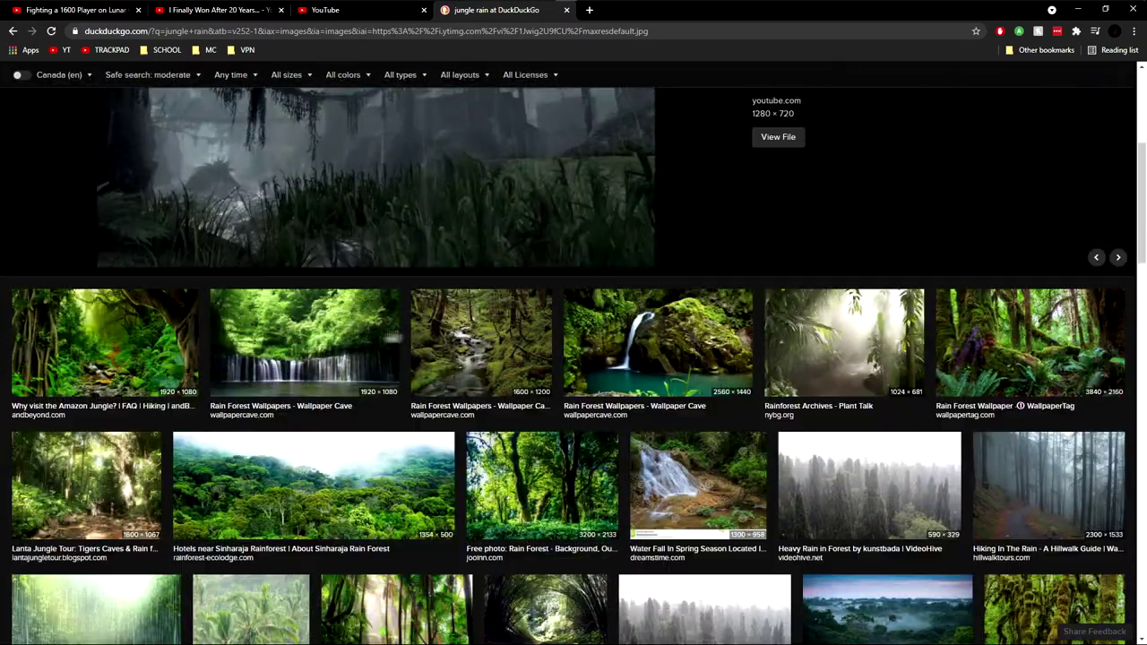
left_click(362, 361)
scroll(459, 372, "up", 2)
left_click(730, 300)
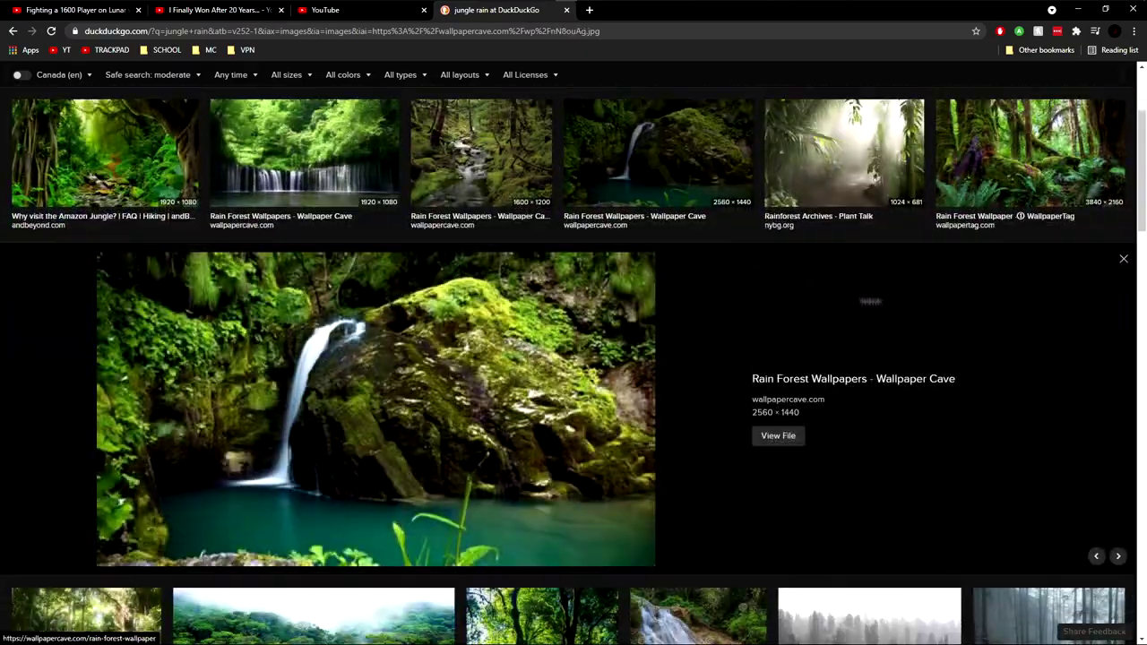
scroll(1041, 230, "down", 3)
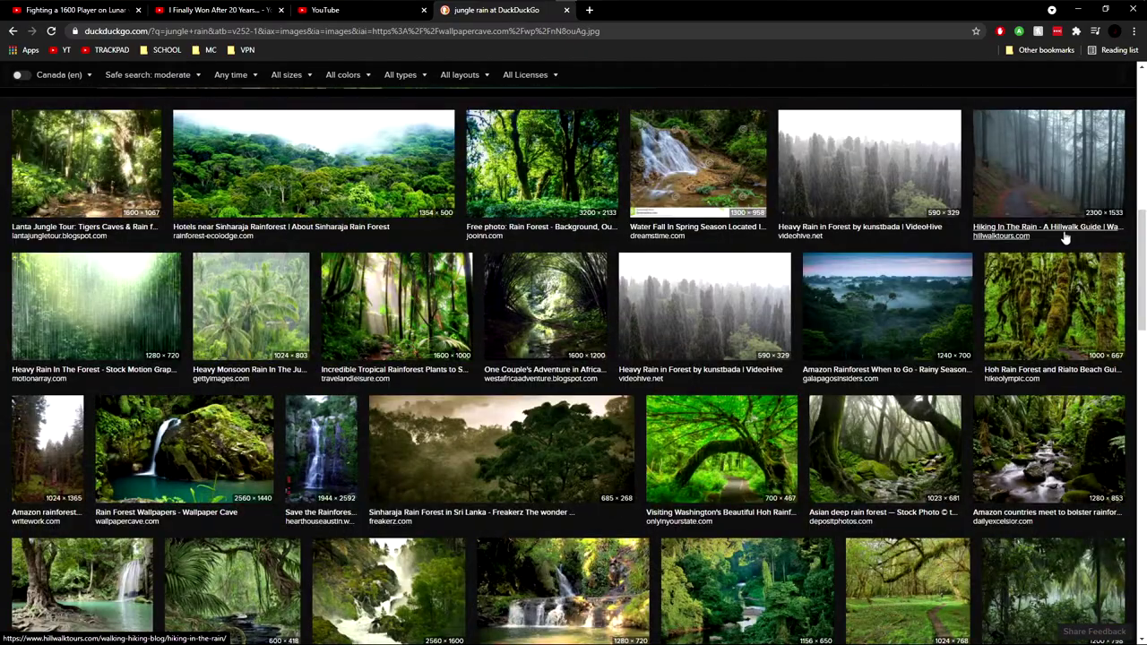
left_click(926, 291)
scroll(926, 291, "down", 3)
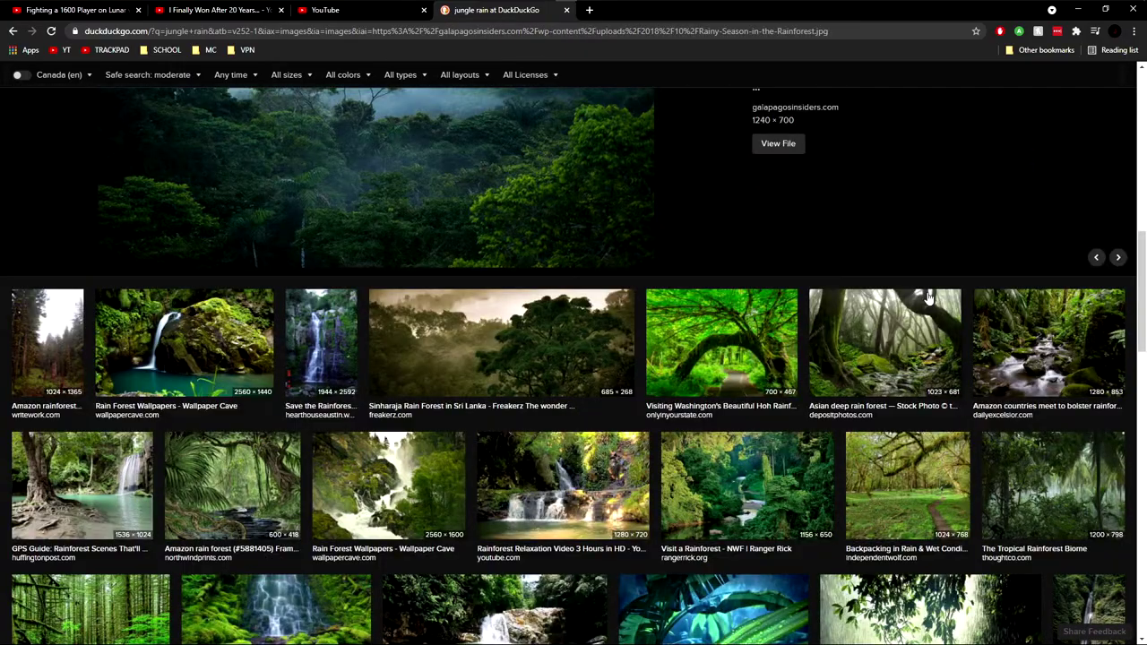
scroll(883, 293, "down", 3)
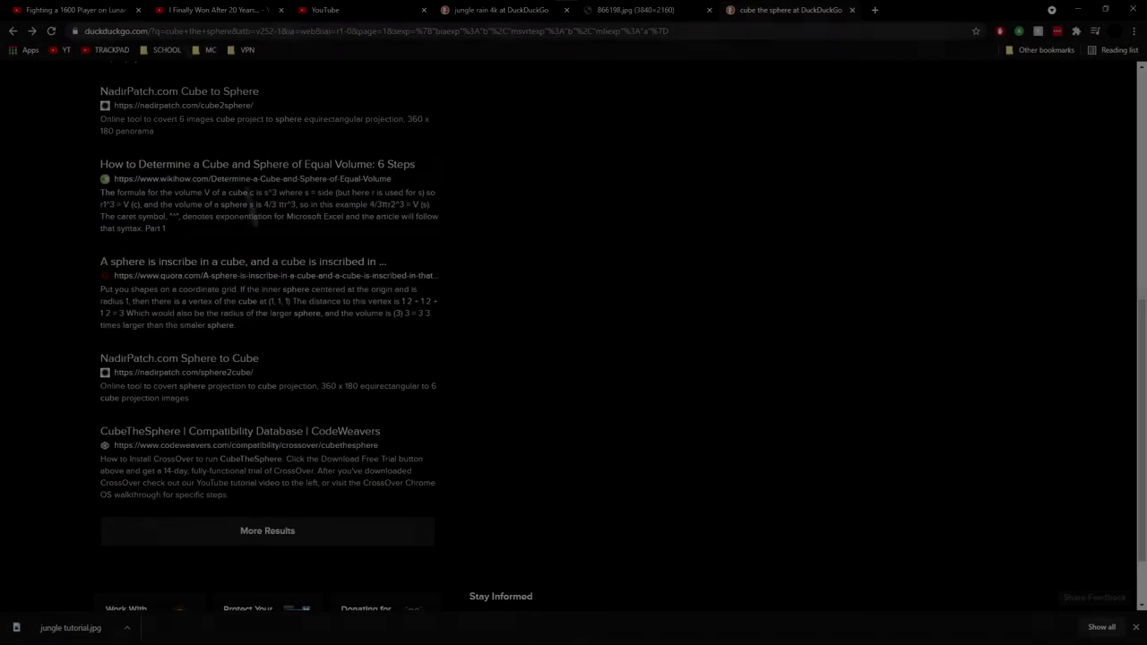
Step: Launch CubeTheSphere, adjust its options and browse the Desktop and Downloads folders for a source image to open
left_click(7, 6)
type("cube")
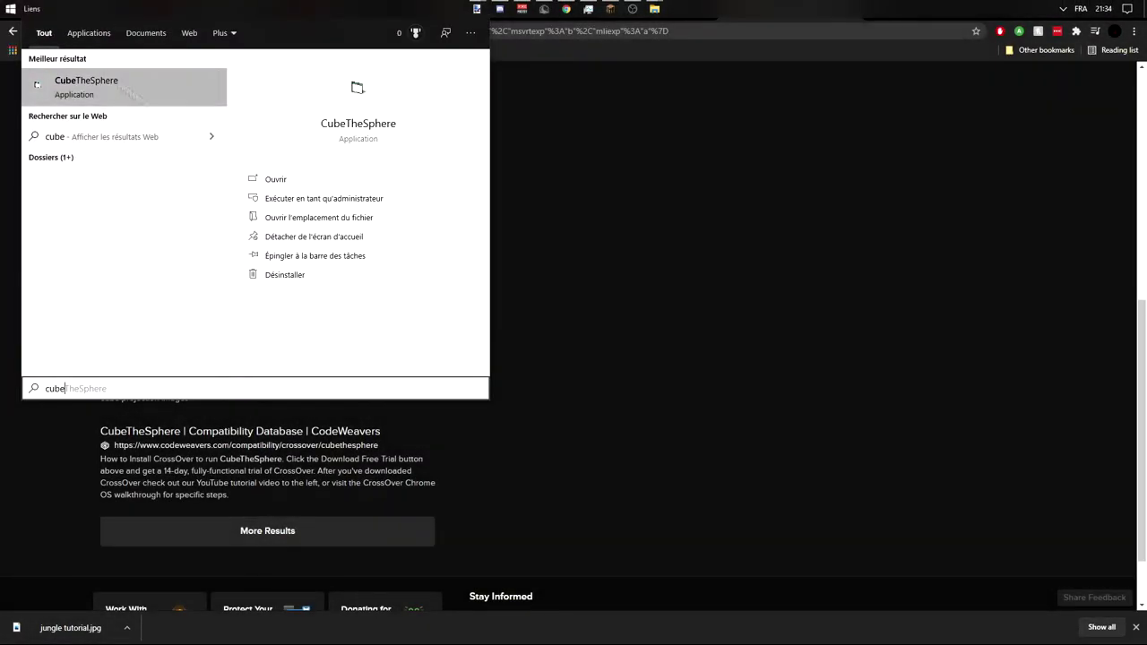
left_click(180, 95)
left_click(115, 104)
left_click(137, 141)
left_click(92, 103)
left_click(112, 117)
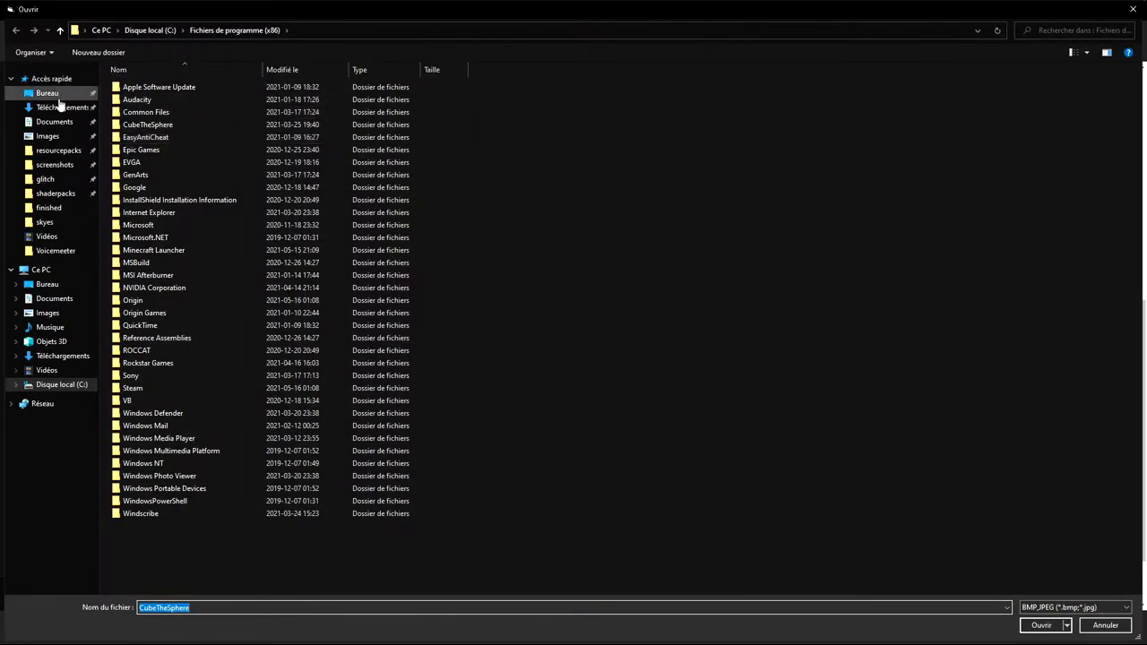
left_click(46, 92)
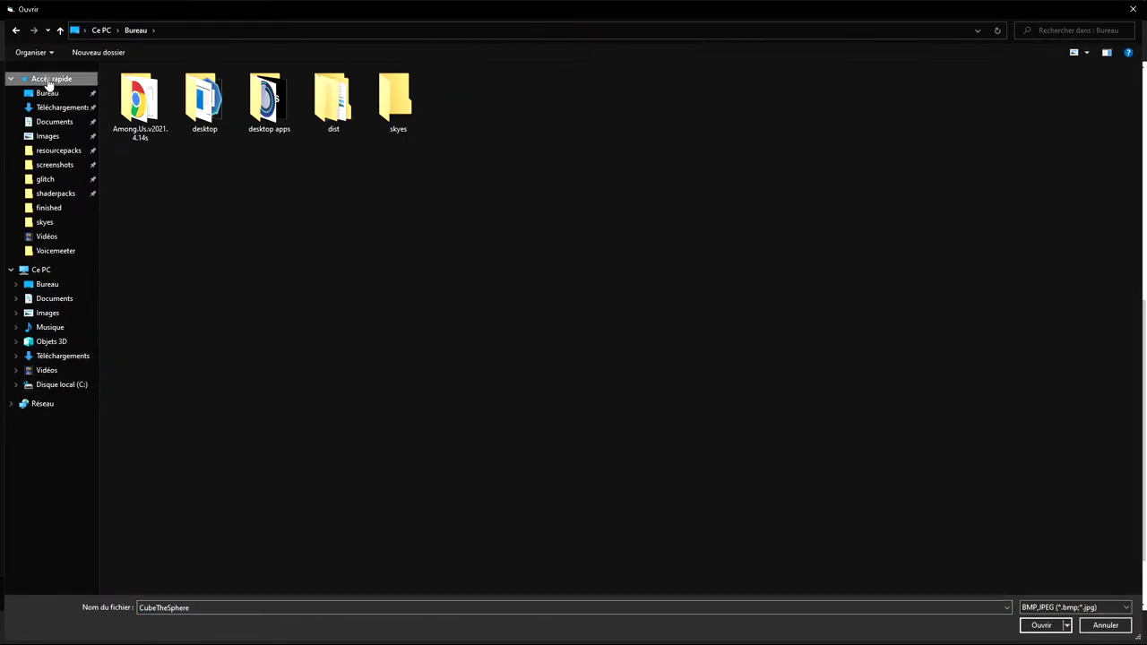
left_click(63, 108)
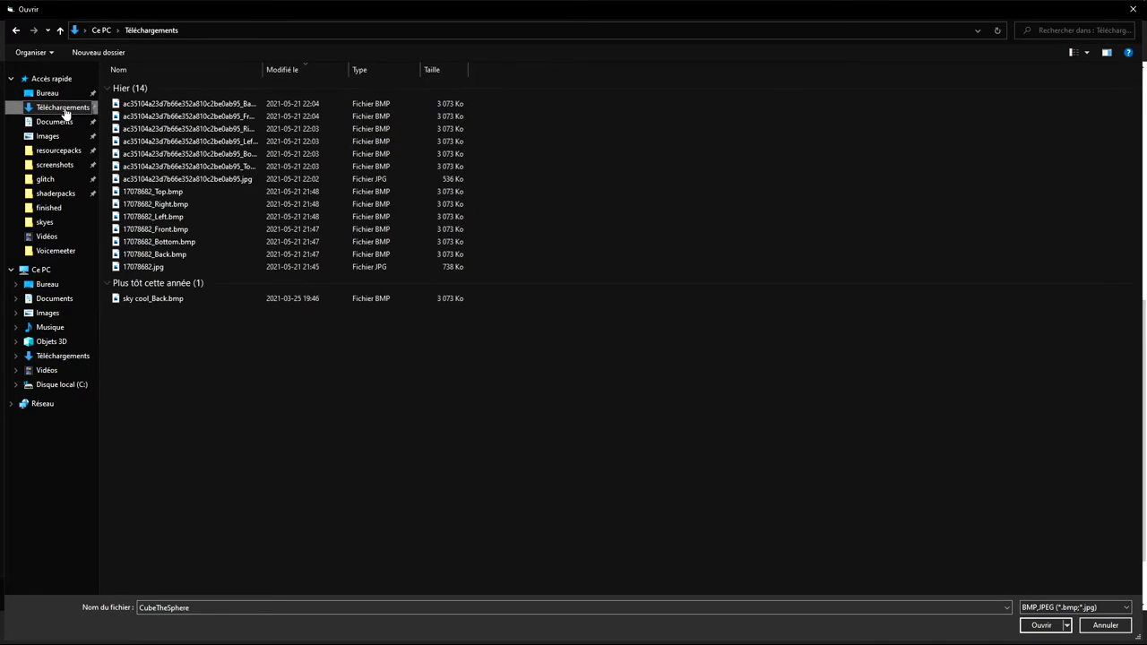
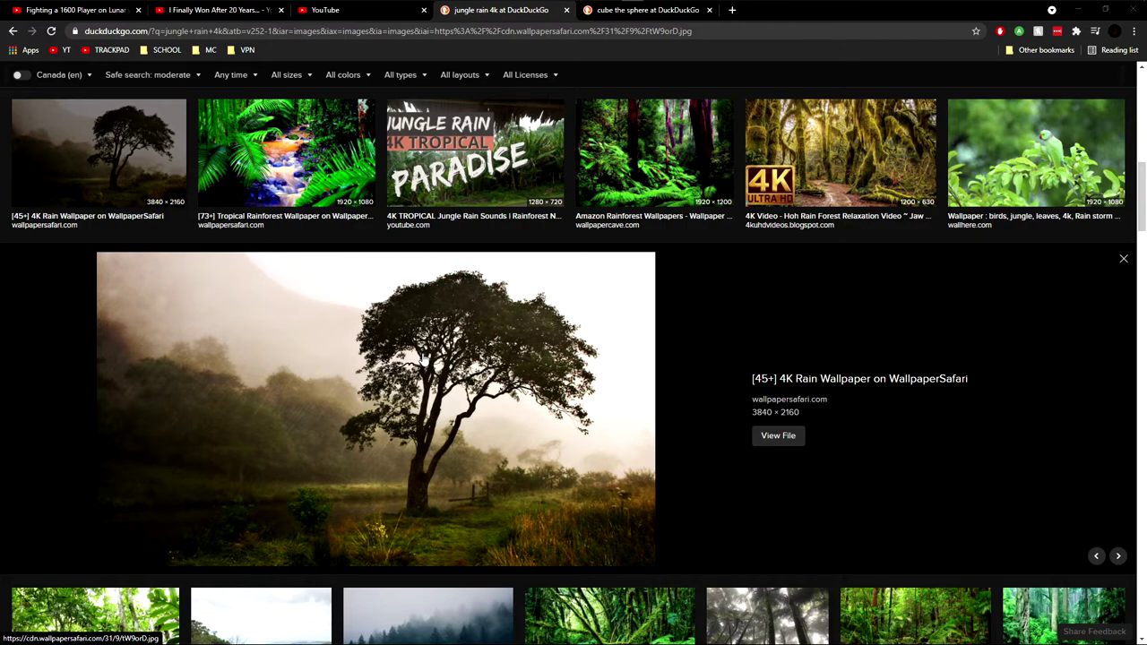
Step: Save the previewed 4K rain wallpaper with the lone tree as "tree jungle green.jpg" in the skyes folder
right_click(421, 357)
left_click(477, 490)
left_click(107, 583)
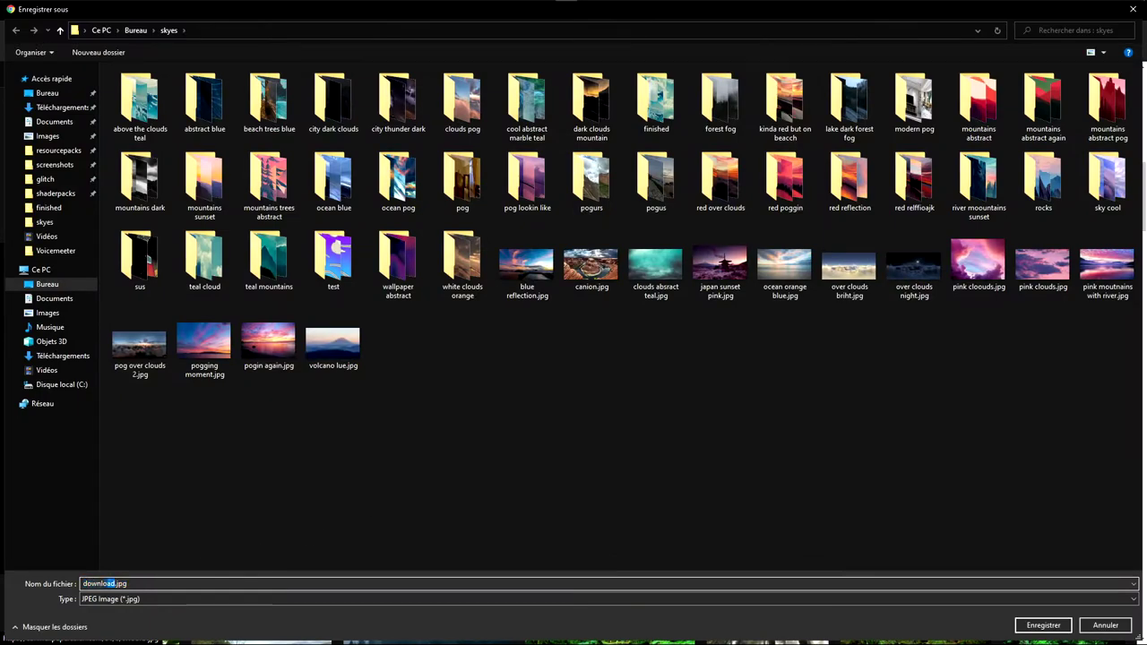
type("tree jungle ")
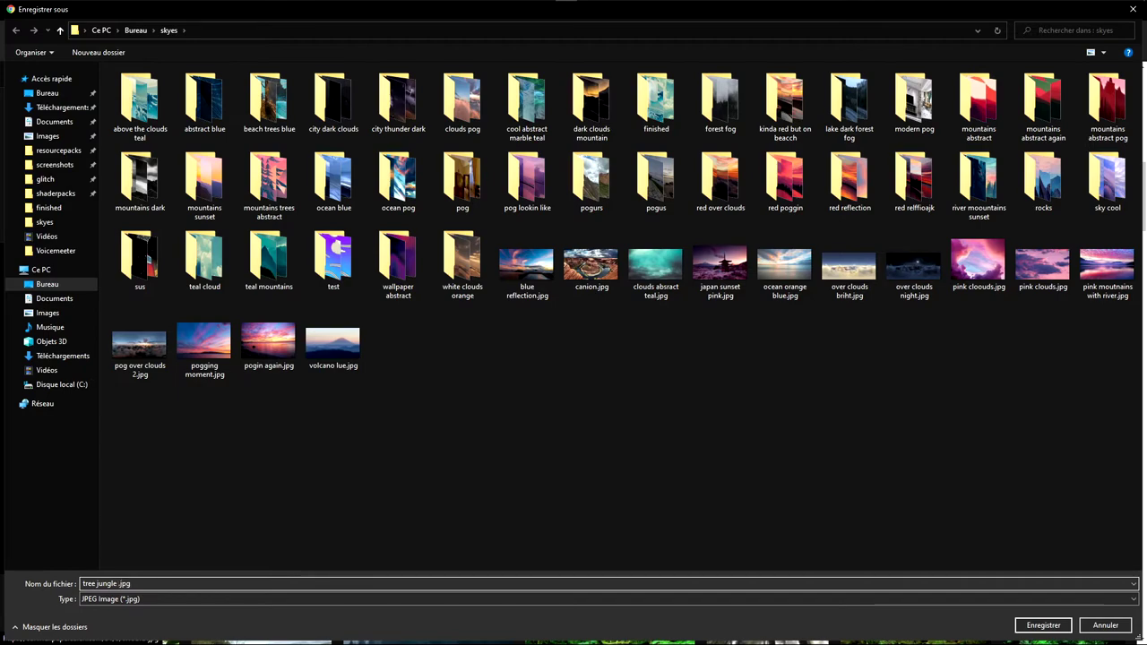
type("green")
key("Return")
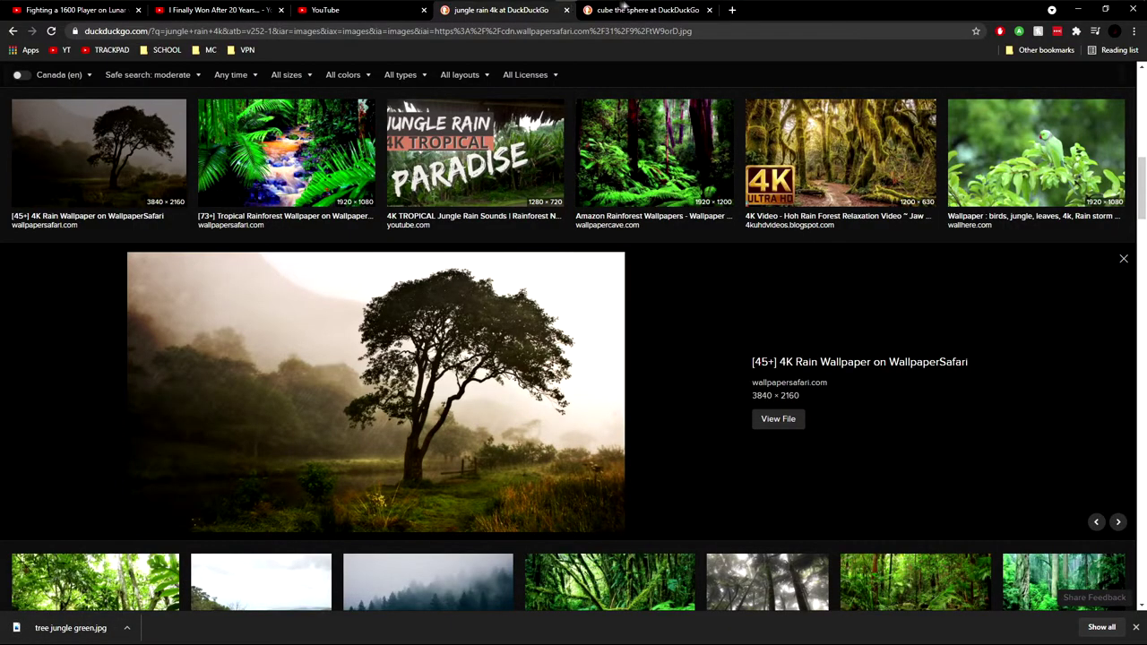
Step: Launch CubeTheSphere and choose the conversion setting in its options
mouse_move(676, 9)
left_click(2, 6)
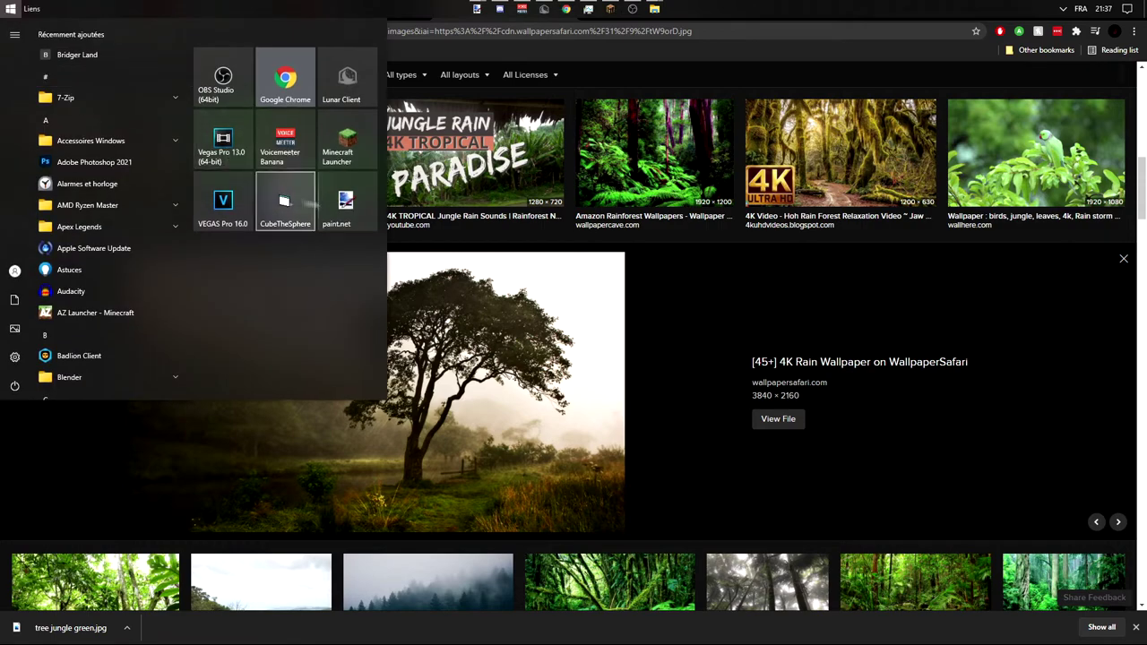
left_click(312, 197)
left_click(179, 166)
left_click(191, 204)
Step: Load "tree jungle green.jpg" from the skyes folder into CubeTheSphere and bring its window back to the front
left_click(155, 165)
left_click(171, 179)
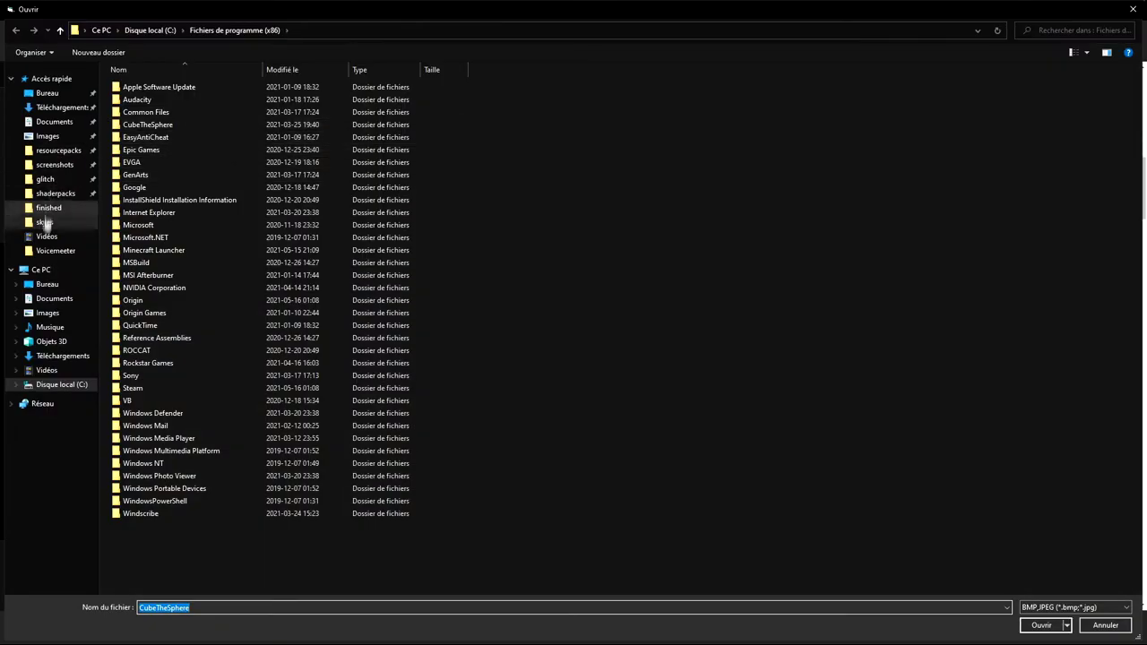
left_click(47, 224)
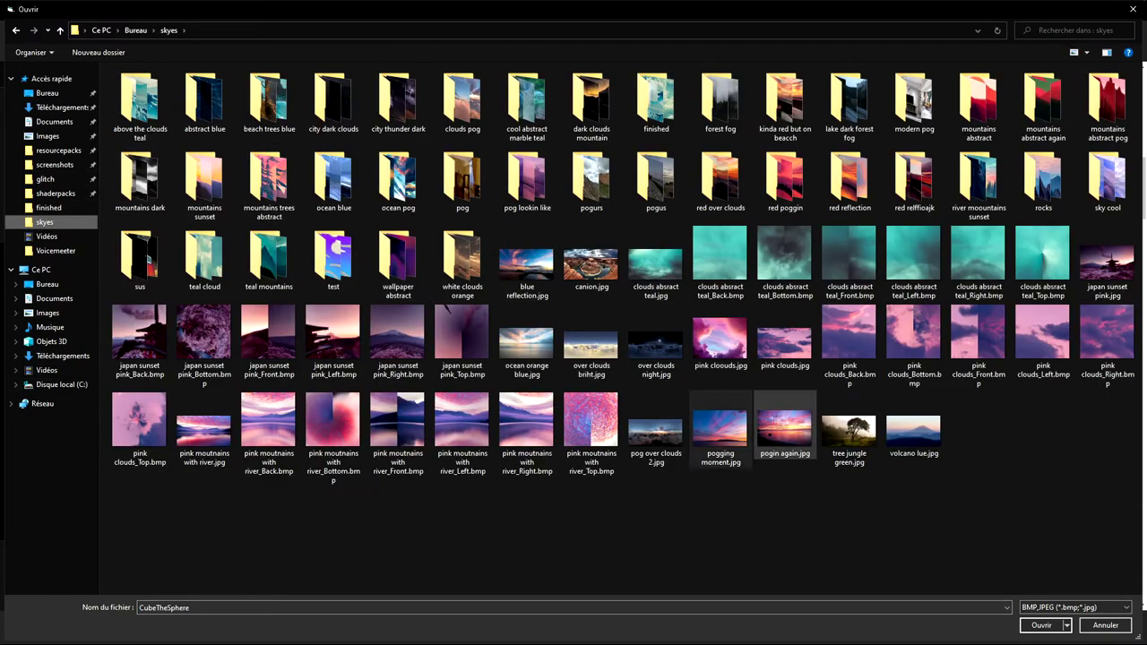
left_click(847, 434)
double_click(847, 439)
left_click(455, 184)
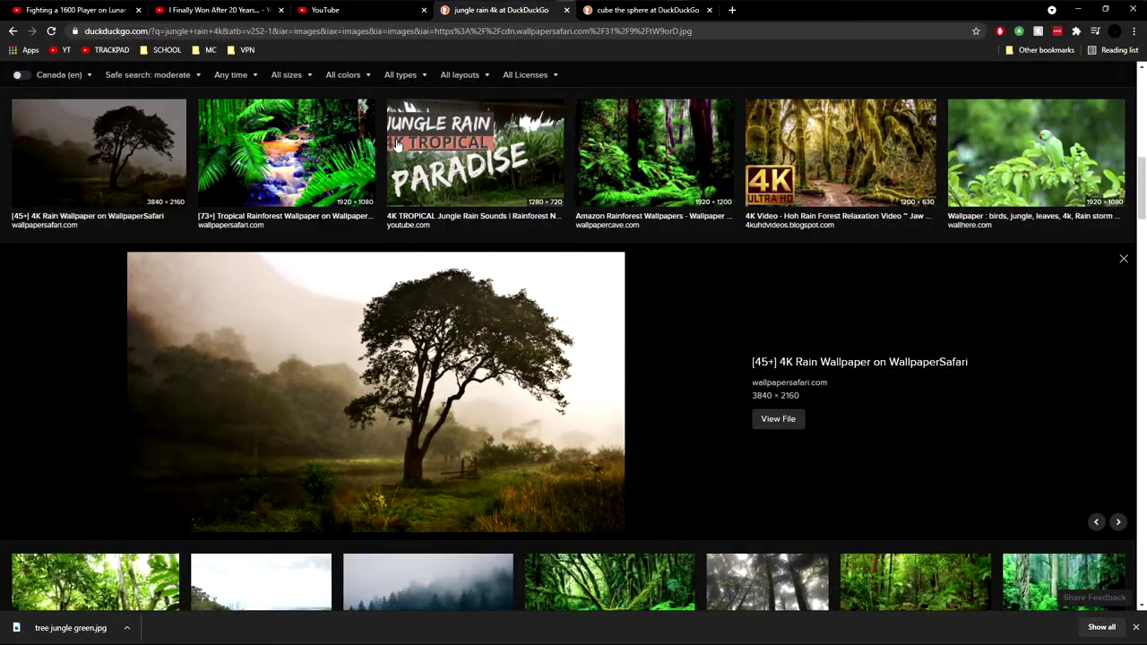
left_click(676, 8)
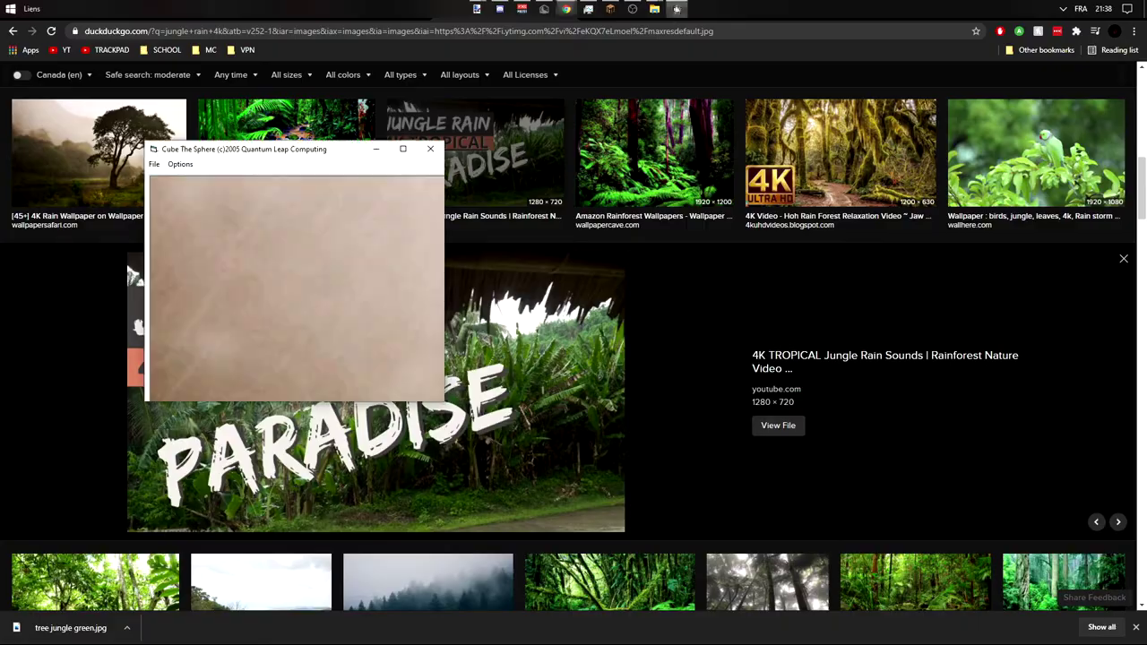
Step: Maximize the CubeTheSphere window, convert the loaded jungle wallpaper into cube faces and close the Top face preview
left_click(402, 151)
left_click(11, 19)
left_click(37, 44)
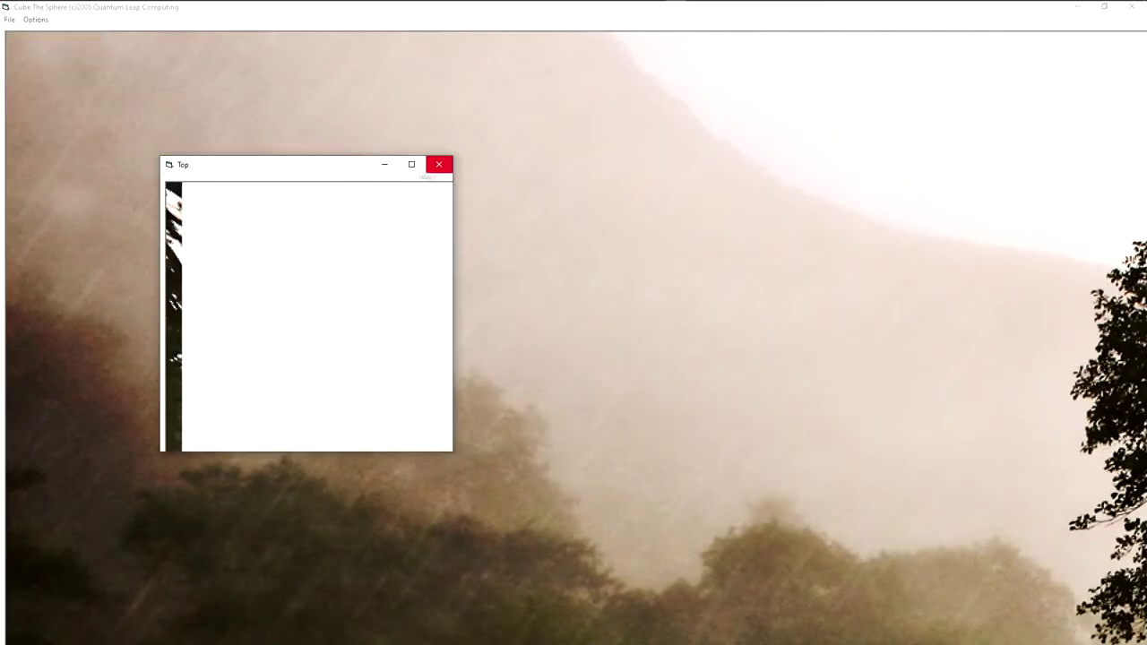
left_click(409, 169)
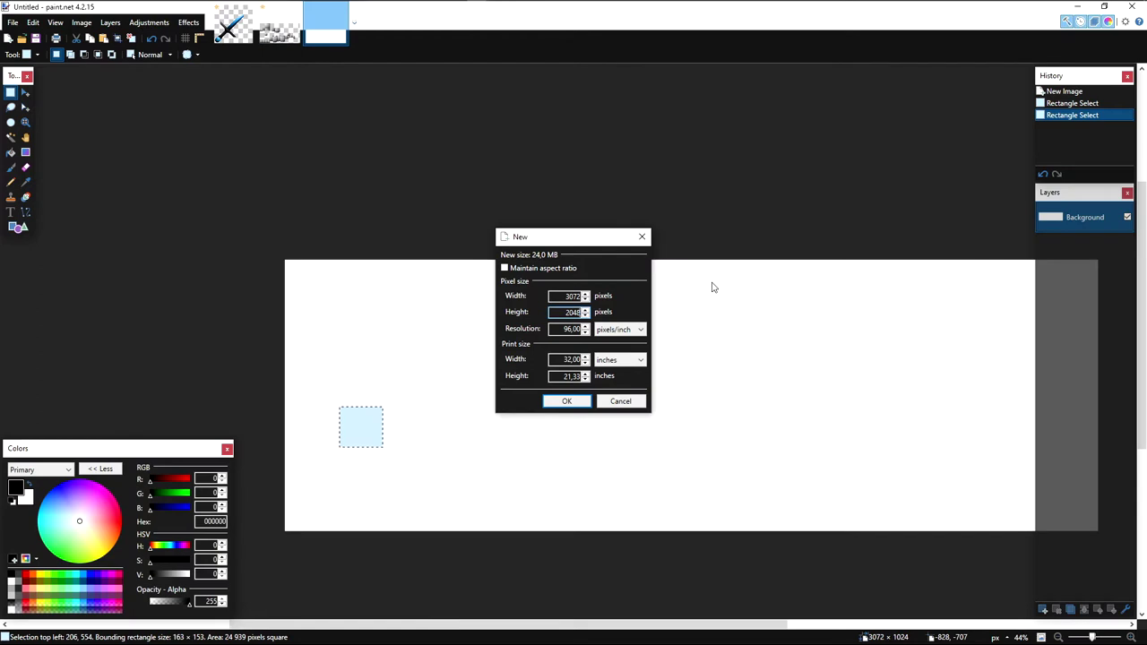
Step: In paint.net, create a blank 3072 × 2048 pixel image and close the older 3072 × 1024 blank image
left_click(563, 402)
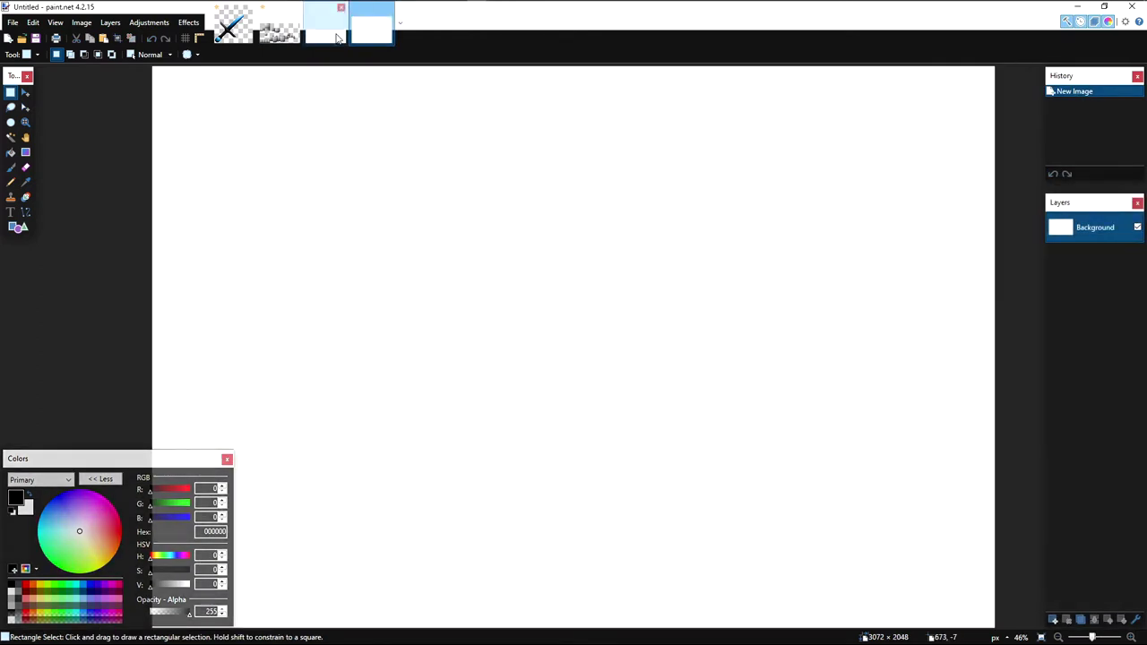
left_click(333, 18)
left_click(340, 8)
Step: Create a blank image 1024 pixels wide and 3072 pixels high
left_click(8, 40)
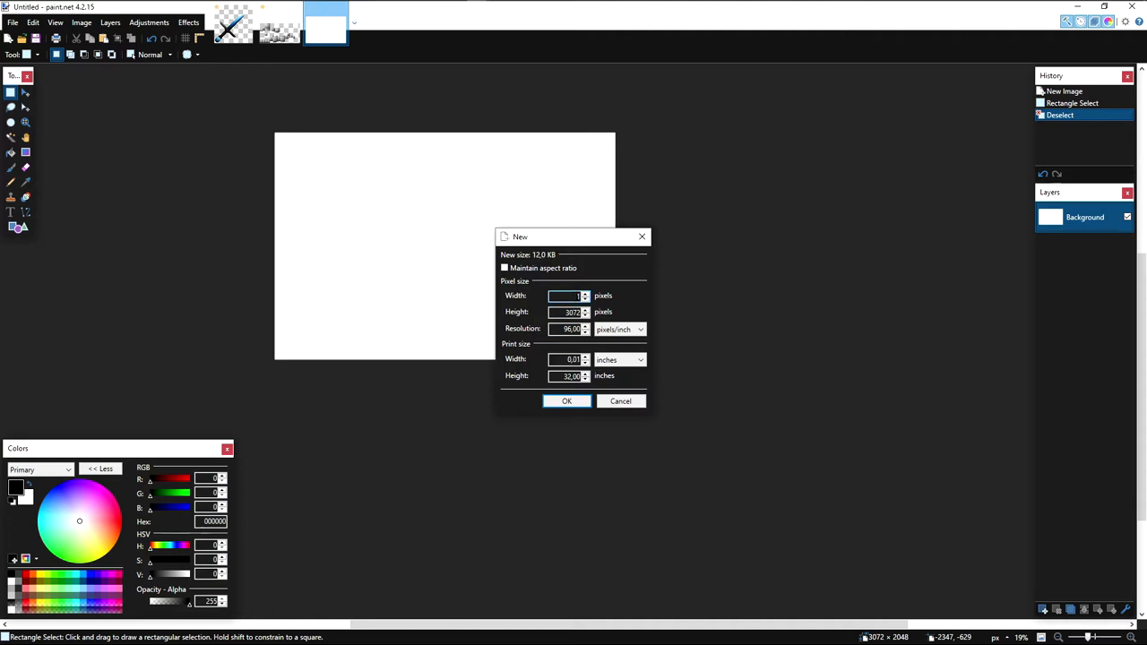
type("4")
key("Return")
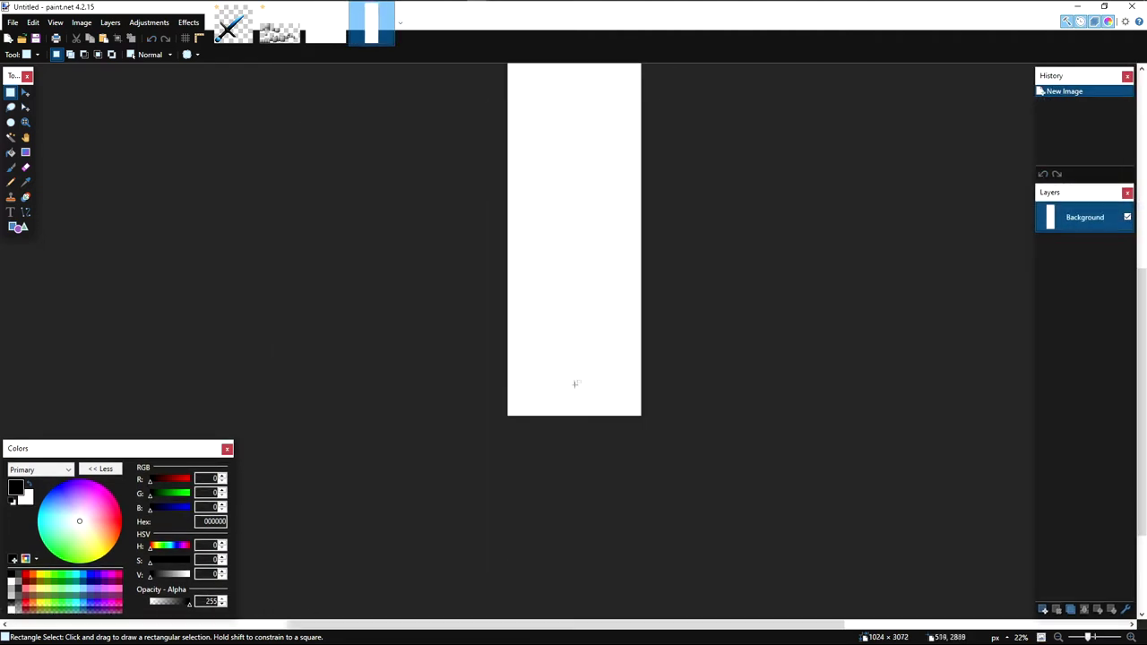
Step: Create a blank 512 × 3072 pixel image and return to the 1024 × 3072 image
left_click(8, 39)
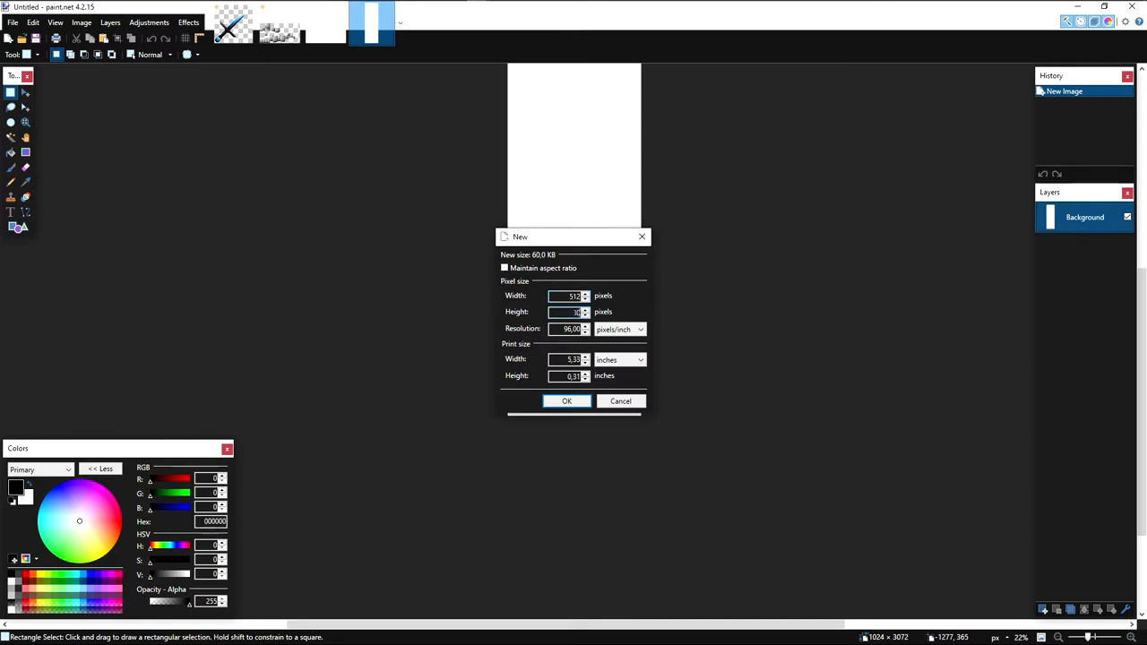
key("Return")
left_click(374, 25)
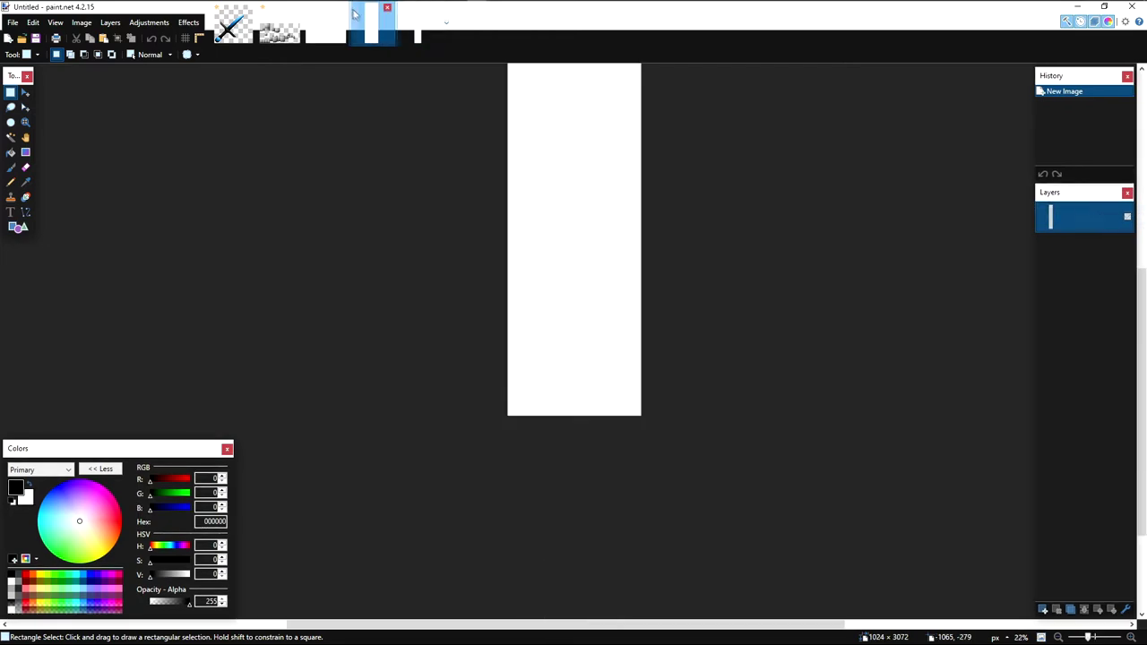
Step: Replace the white background of the 1024 × 3072 image with a transparent layer
left_click(1046, 609)
left_click(1088, 251)
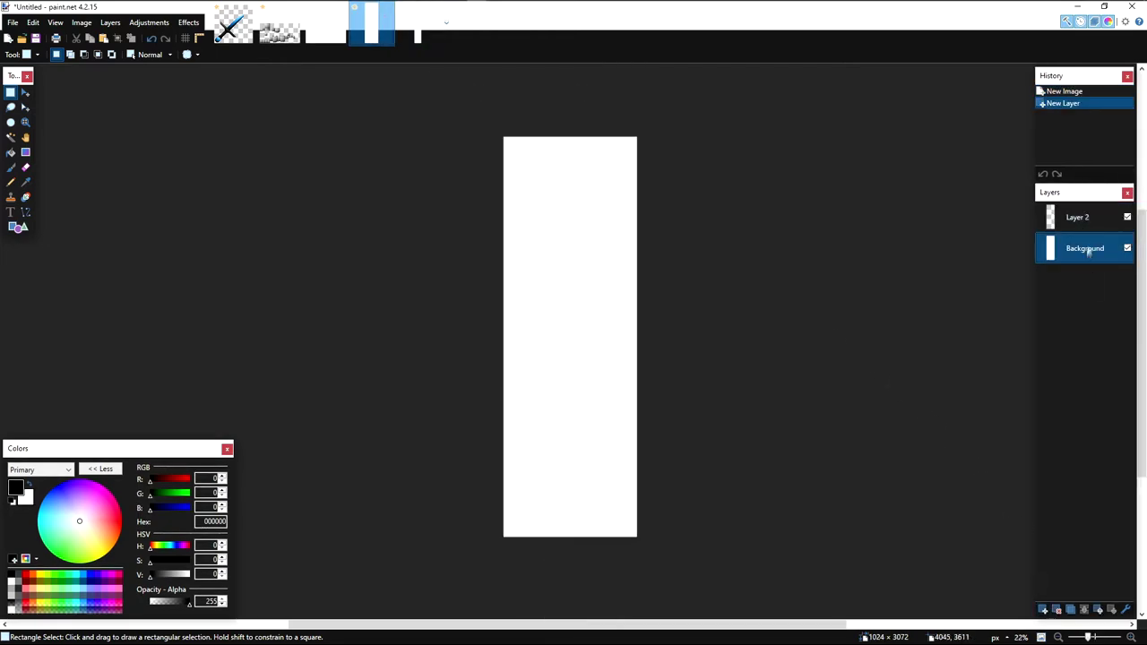
left_click(1056, 609)
Step: Import the tree jungle green Bottom, Front and Top BMP faces from the skyes folder as layers of the 1024 × 3072 image
mouse_move(658, 10)
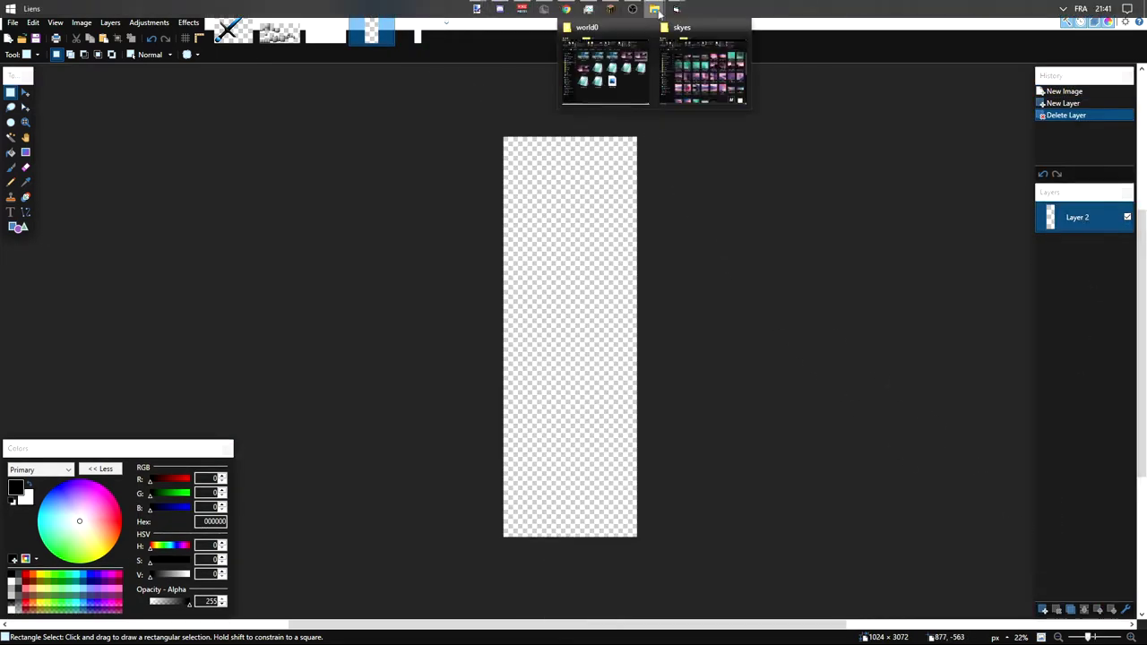
mouse_move(679, 62)
left_click(679, 63)
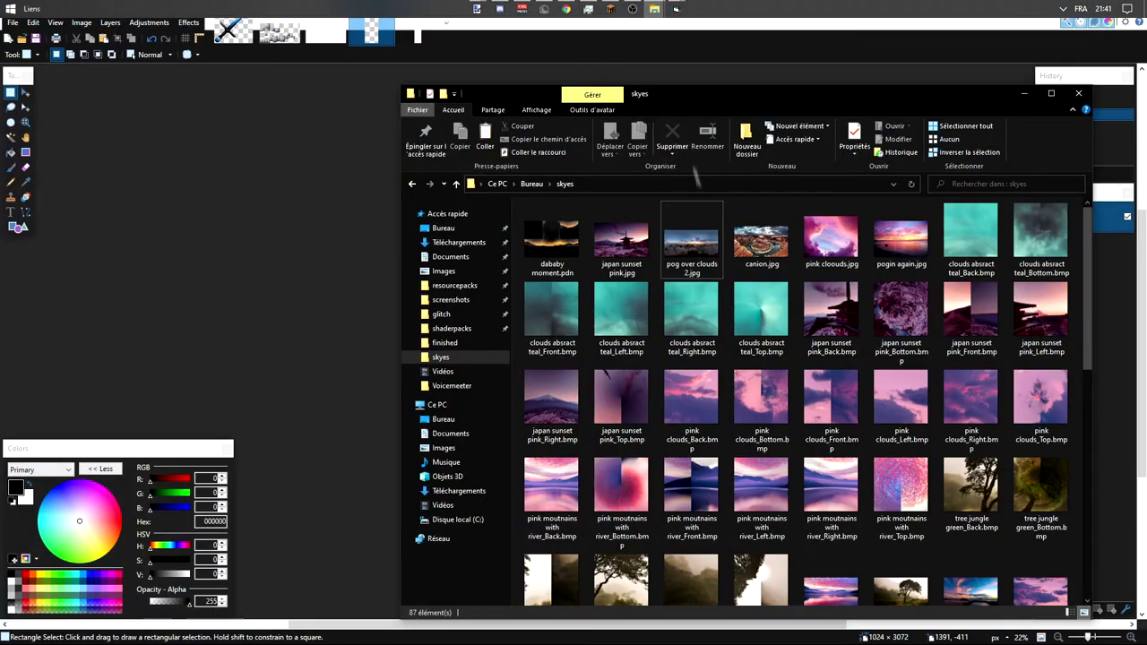
scroll(829, 305, "down", 3)
left_click(1036, 311)
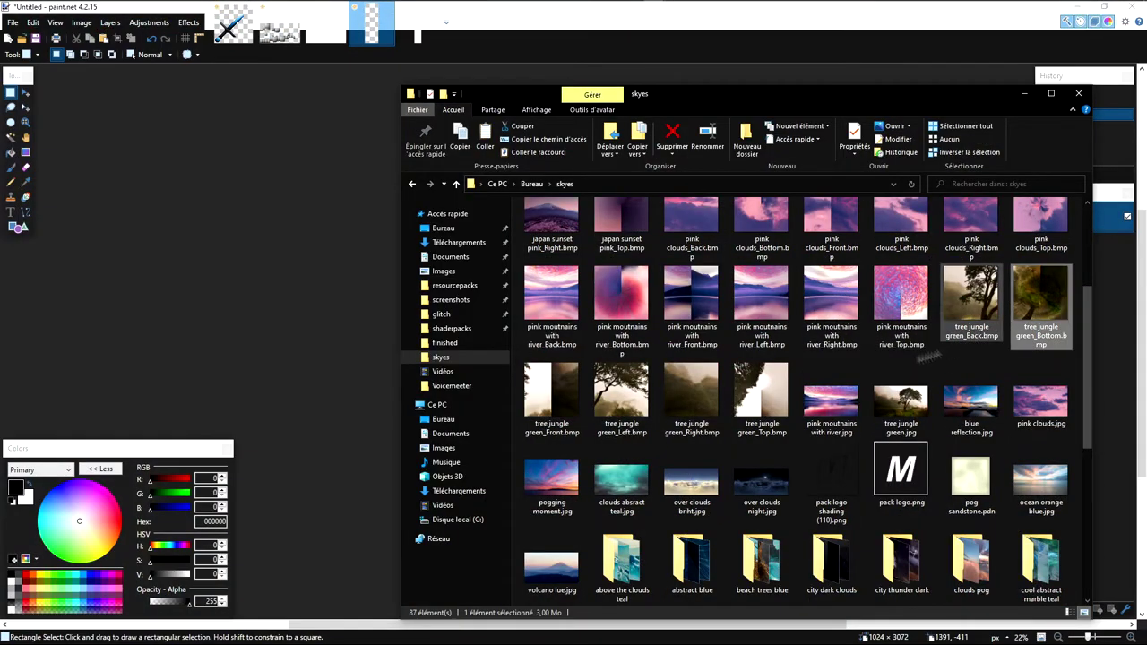
left_click(761, 392, "ctrl")
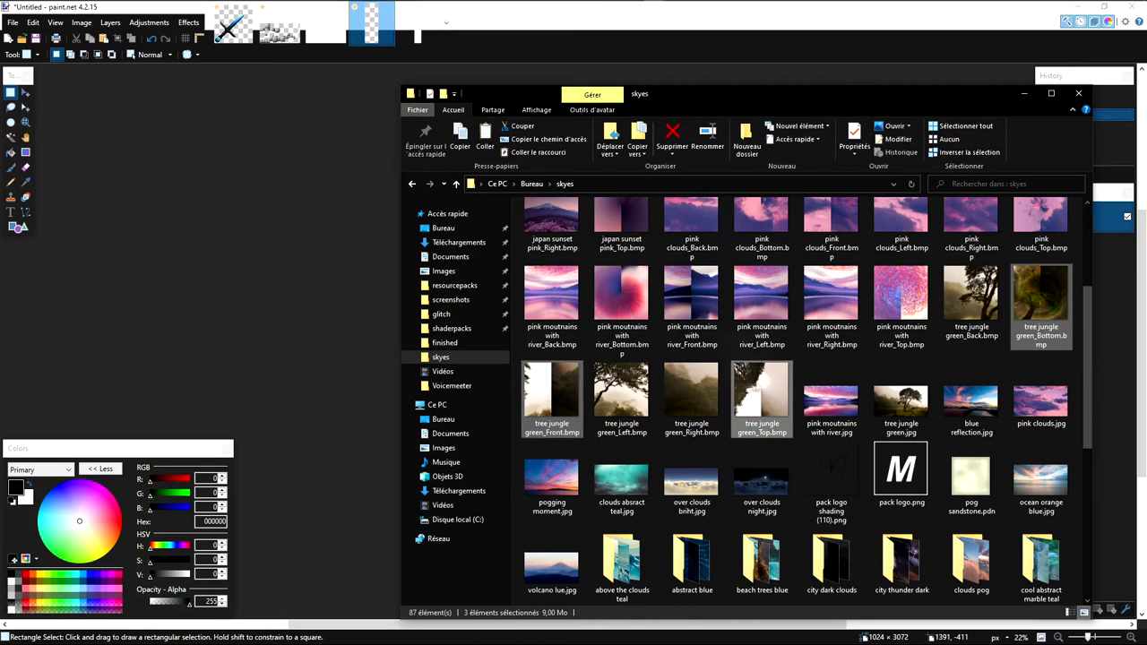
left_click_drag(761, 395, 224, 355)
left_click(537, 364)
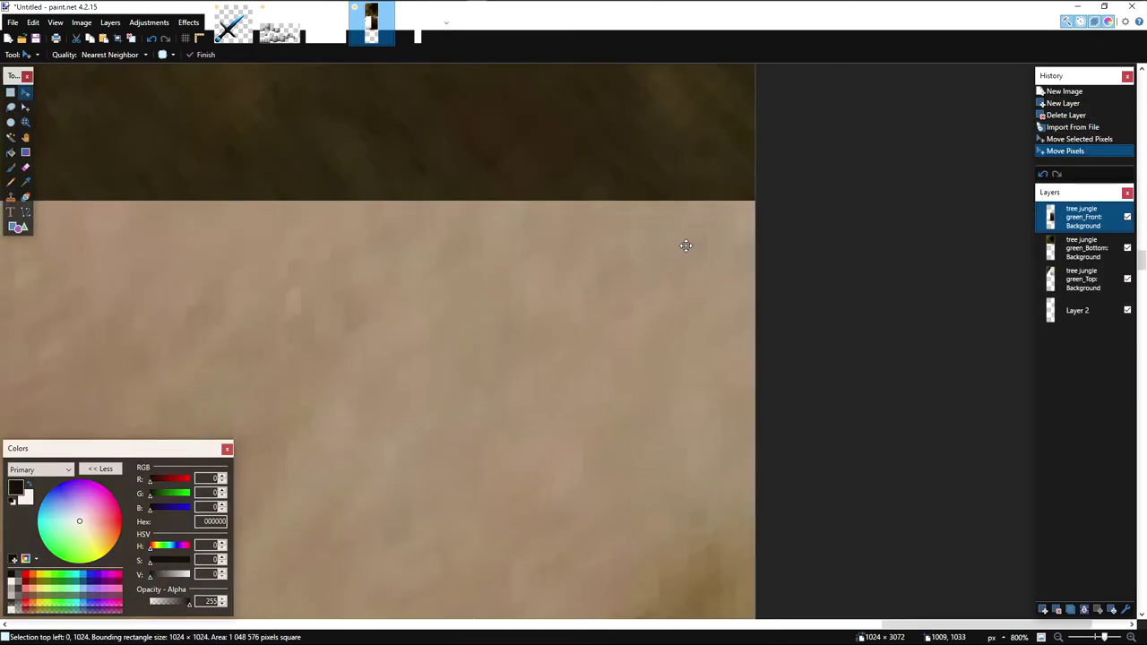
Step: Finish placing the front face in the canvas's middle third, starting at Y 1024, and clear the selection
key("ctrl+d")
key("s")
key("ctrl+b")
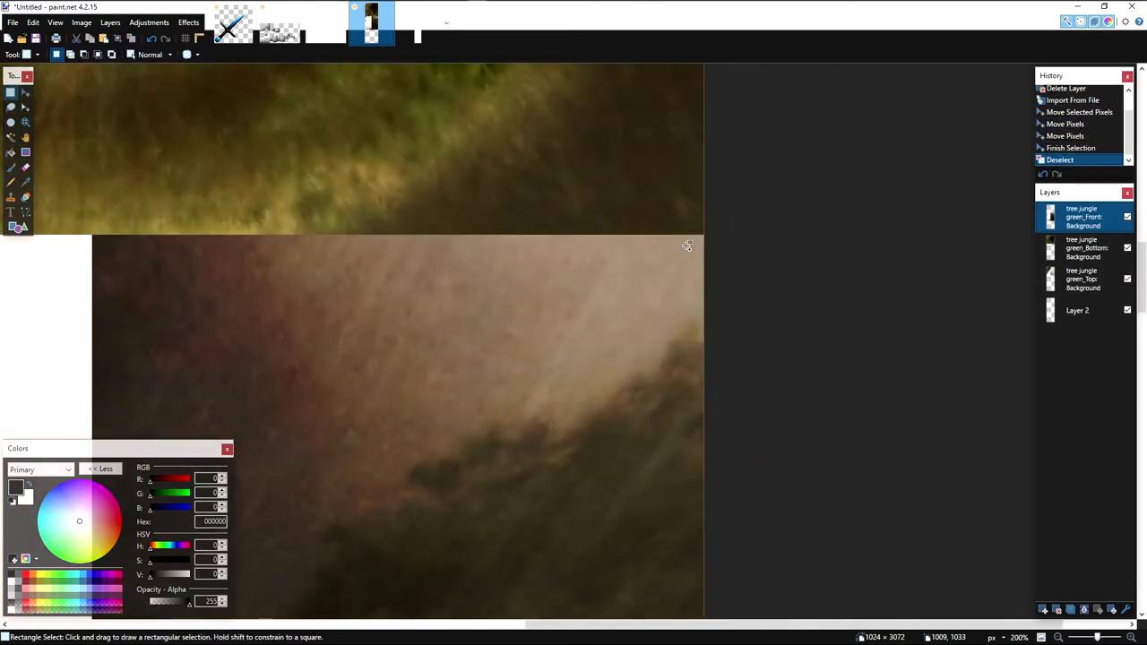
Step: Reorder the face layers so Top is uppermost, Front is second and Bottom is third
left_click_drag(1077, 231, 1109, 265)
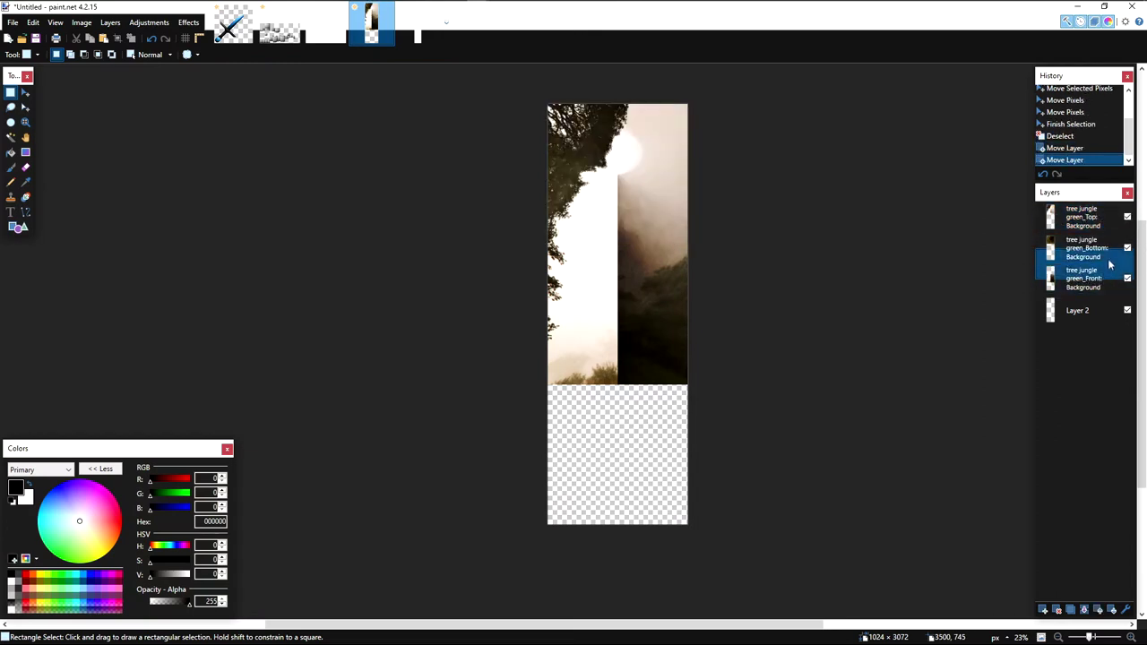
left_click(1110, 260)
left_click_drag(1102, 243, 1026, 274)
Step: Move the bottom face into the lowest third of the canvas, align it under the front face and deselect it
key("m")
key("ctrl+a")
left_click_drag(623, 303, 629, 427)
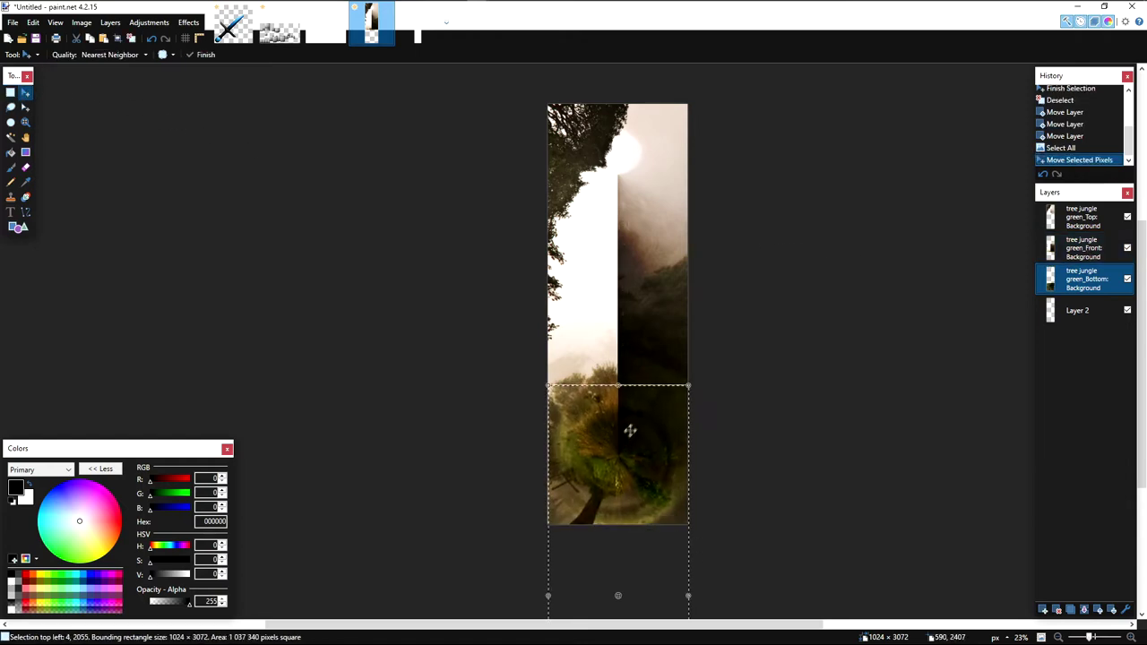
scroll(630, 427, "up", 5, "ctrl")
left_click_drag(810, 306, 785, 260)
key("s")
left_click(718, 343)
scroll(718, 343, "down", 15, "ctrl")
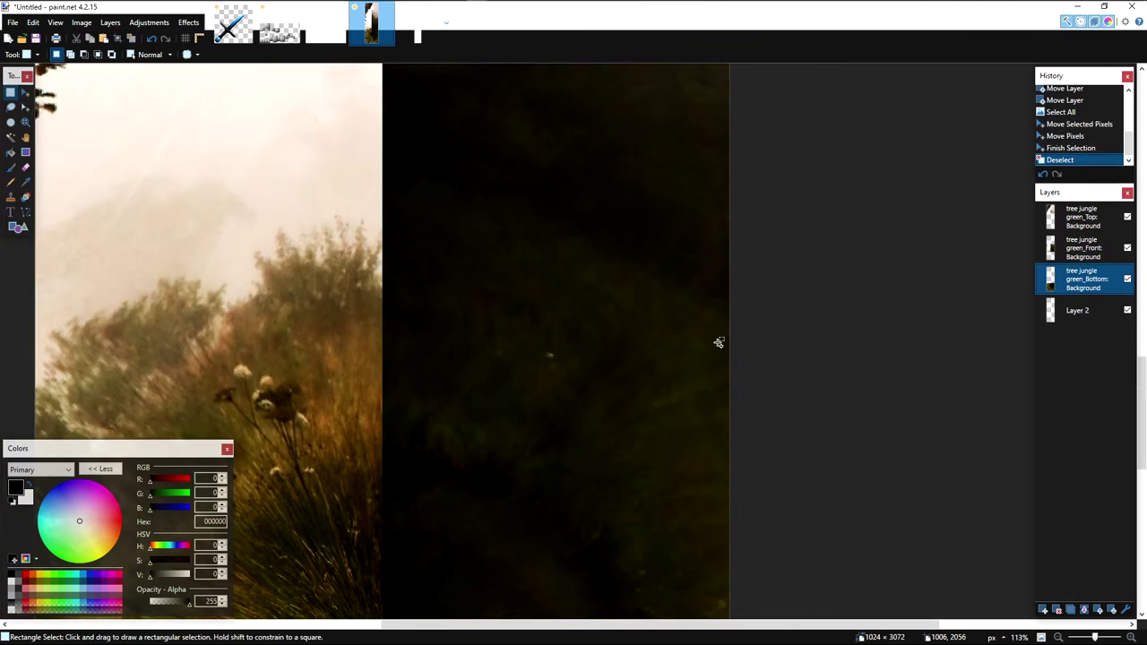
scroll(659, 324, "up", 4, "ctrl")
scroll(663, 332, "down", 4, "ctrl")
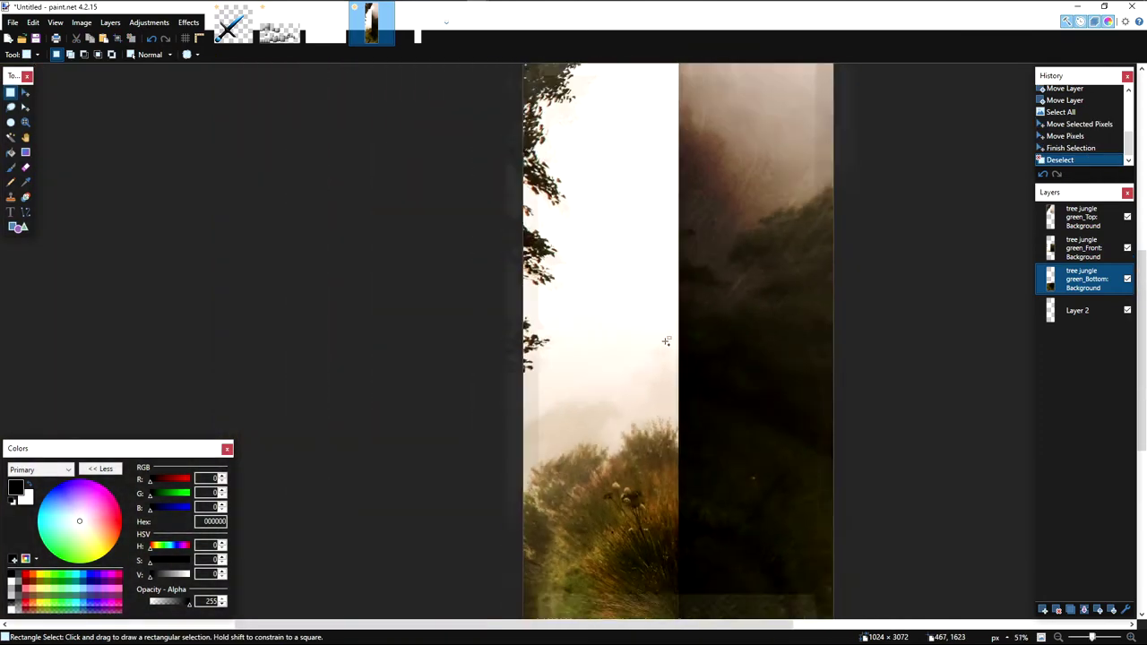
Step: Copy the white 512 × 3072 image onto a new top layer over the left half of the face strip
key("ctrl+n")
key("Return")
key("ctrl+a")
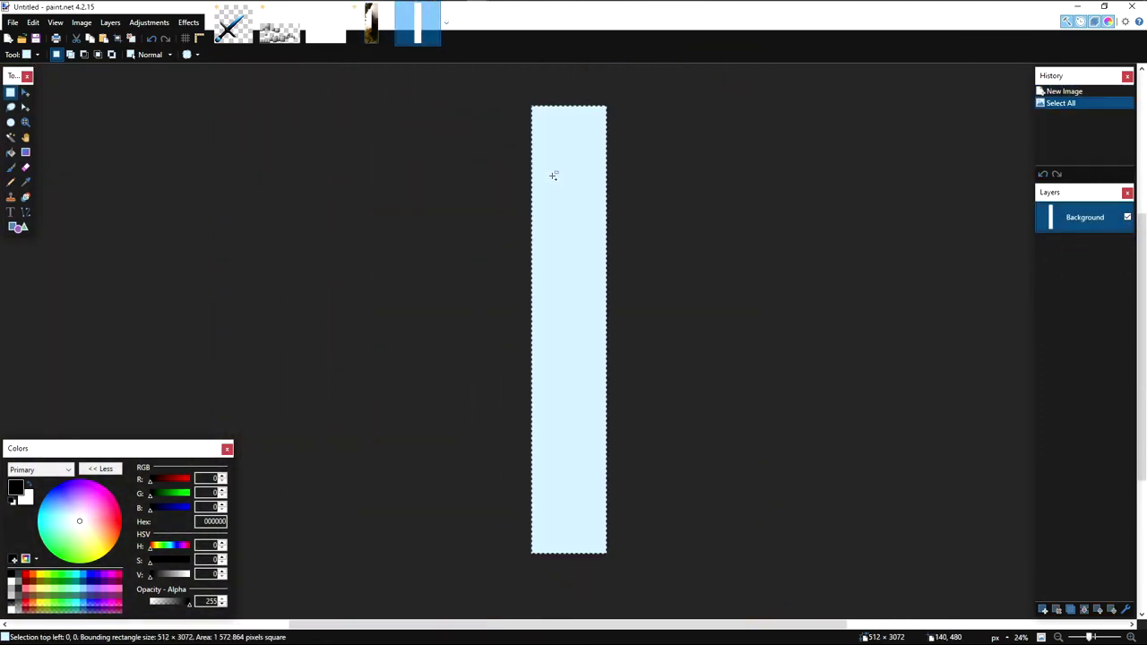
key("ctrl+shift+Tab")
left_click(1081, 216)
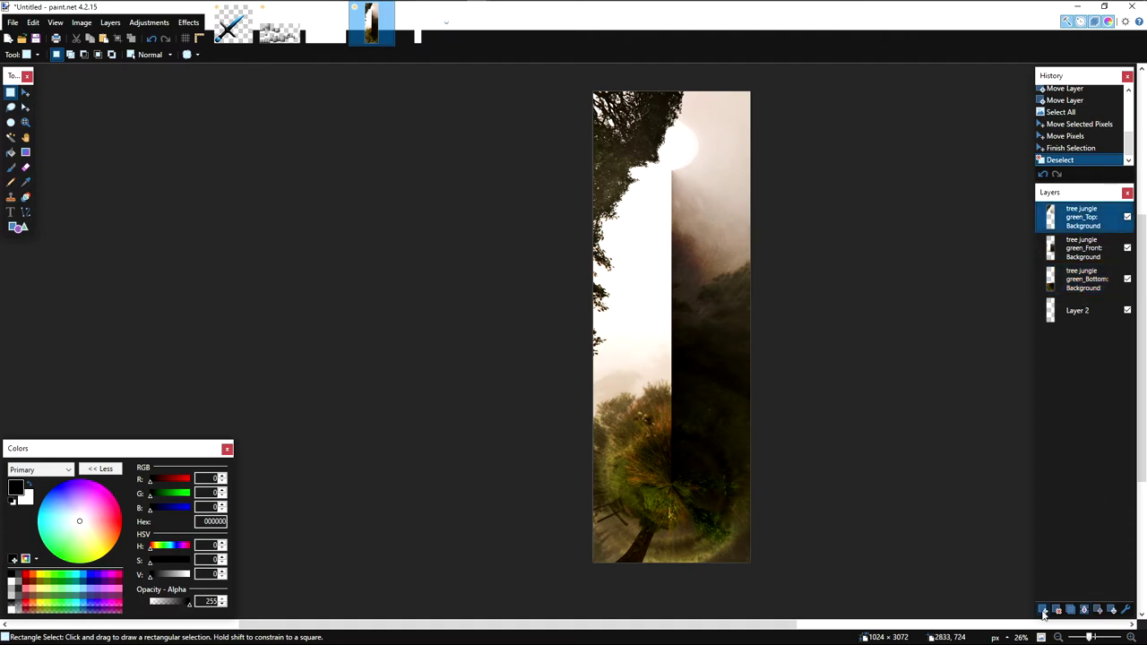
left_click(1042, 609)
key("ctrl+v")
key("s")
key("ctrl+d")
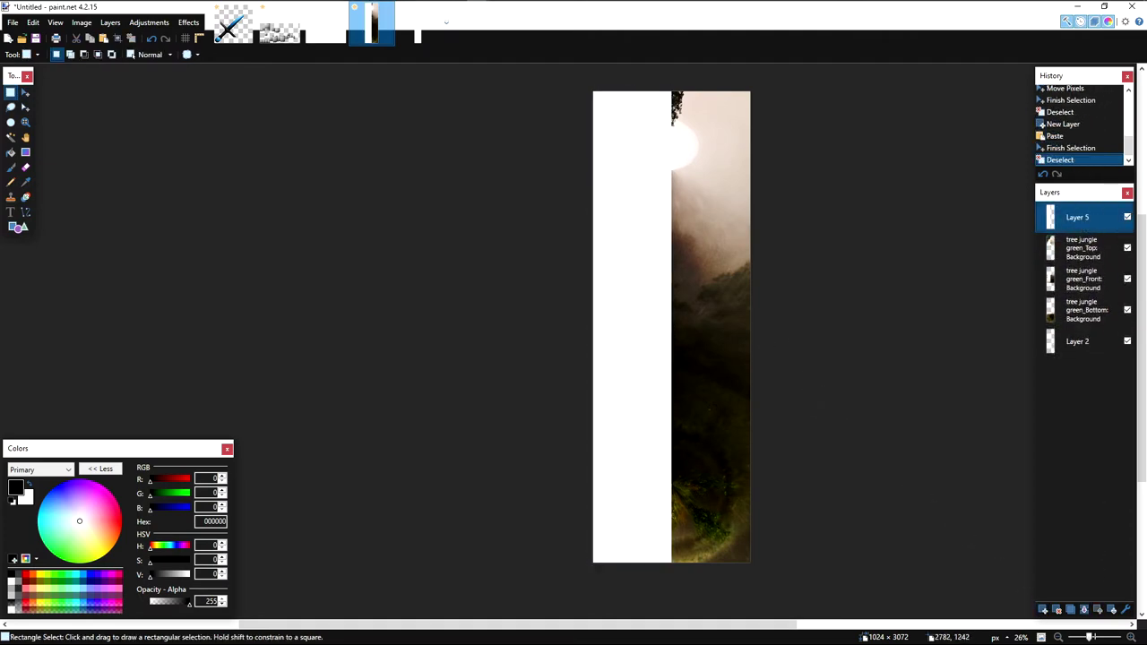
Step: Hide and show the white half-width layer repeatedly to compare the face strip with and without it
left_click(1127, 222)
left_click(1127, 221)
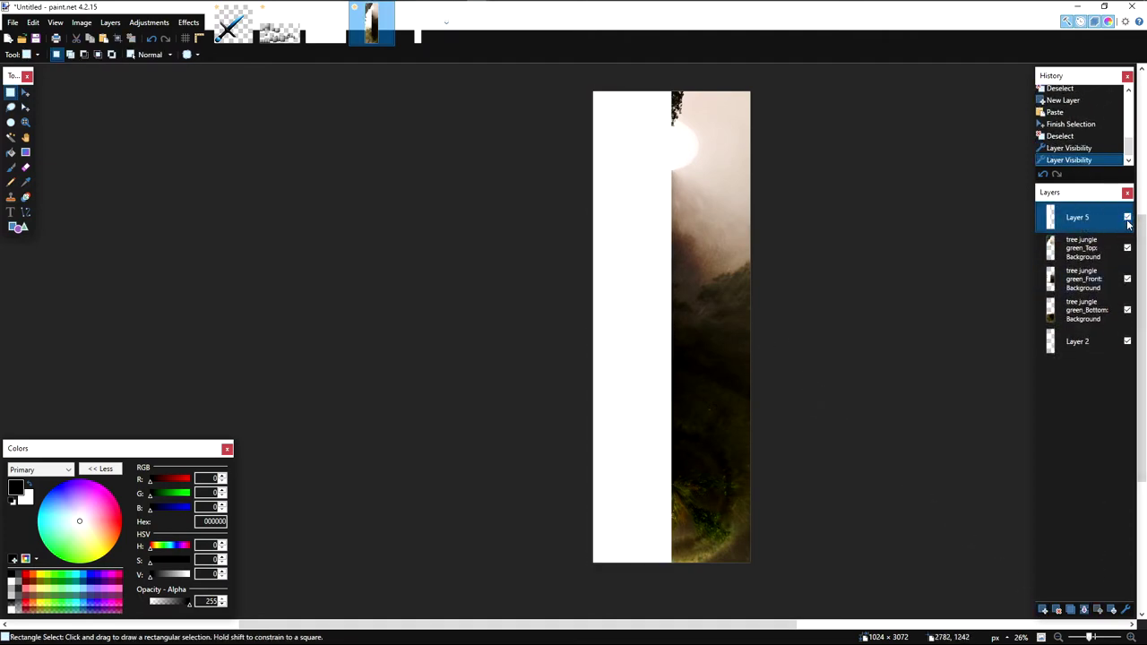
left_click(1127, 217)
left_click(1127, 216)
left_click(1127, 218)
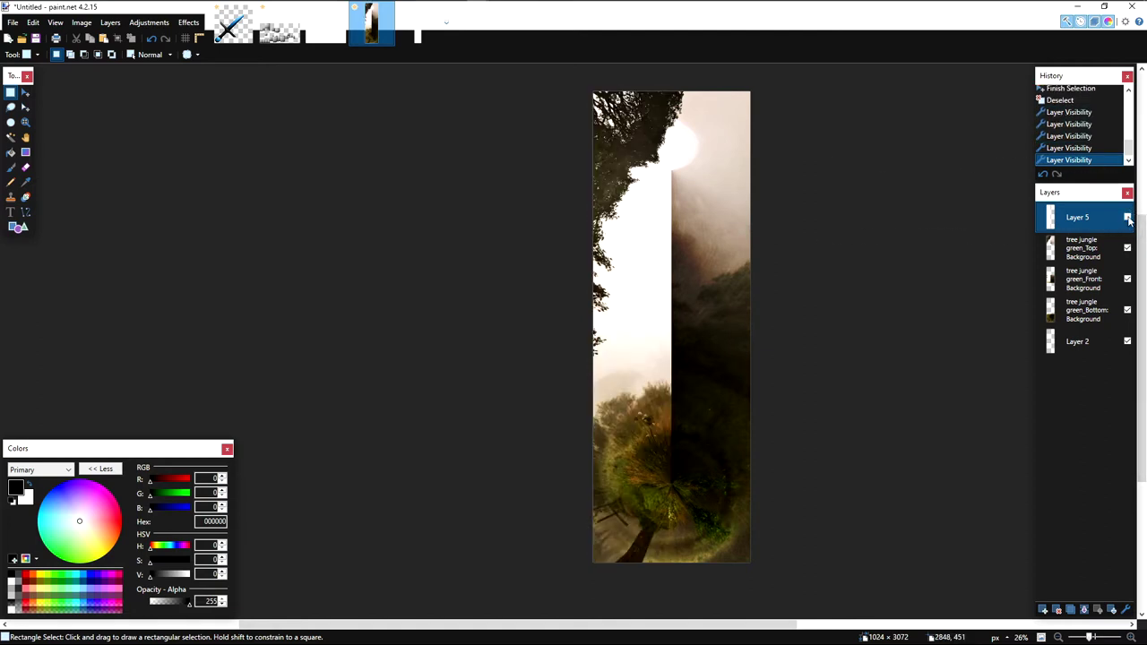
left_click(1127, 217)
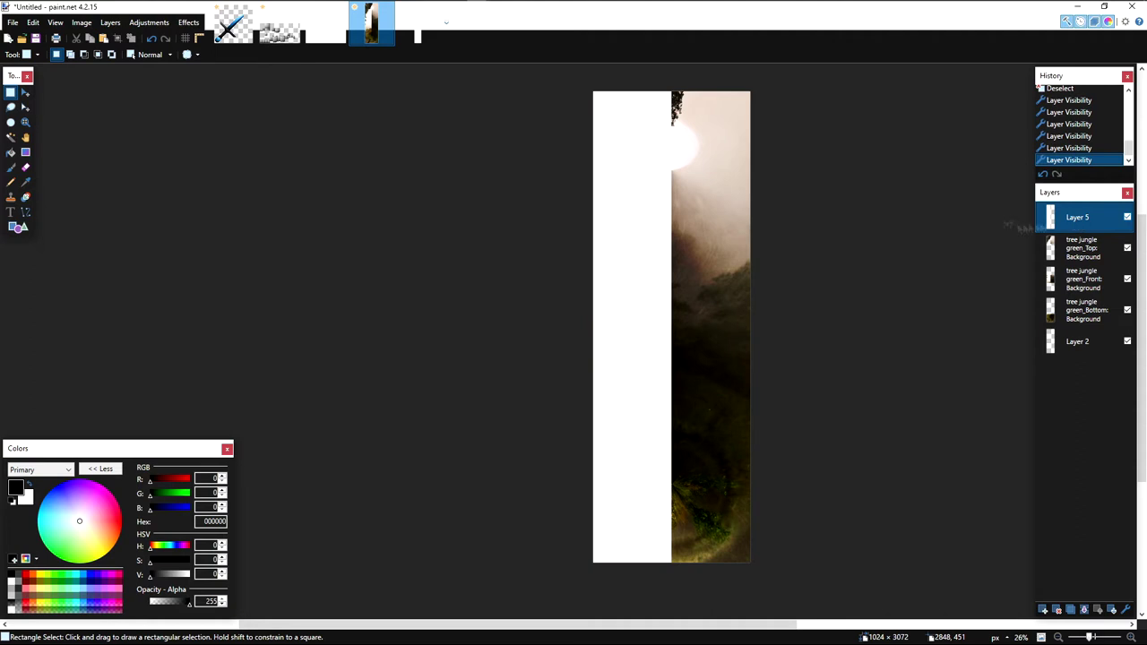
Step: Select the left half of the canvas with the Magic Wand and merge the Top, Front and Bottom face layers into one
left_click(10, 136)
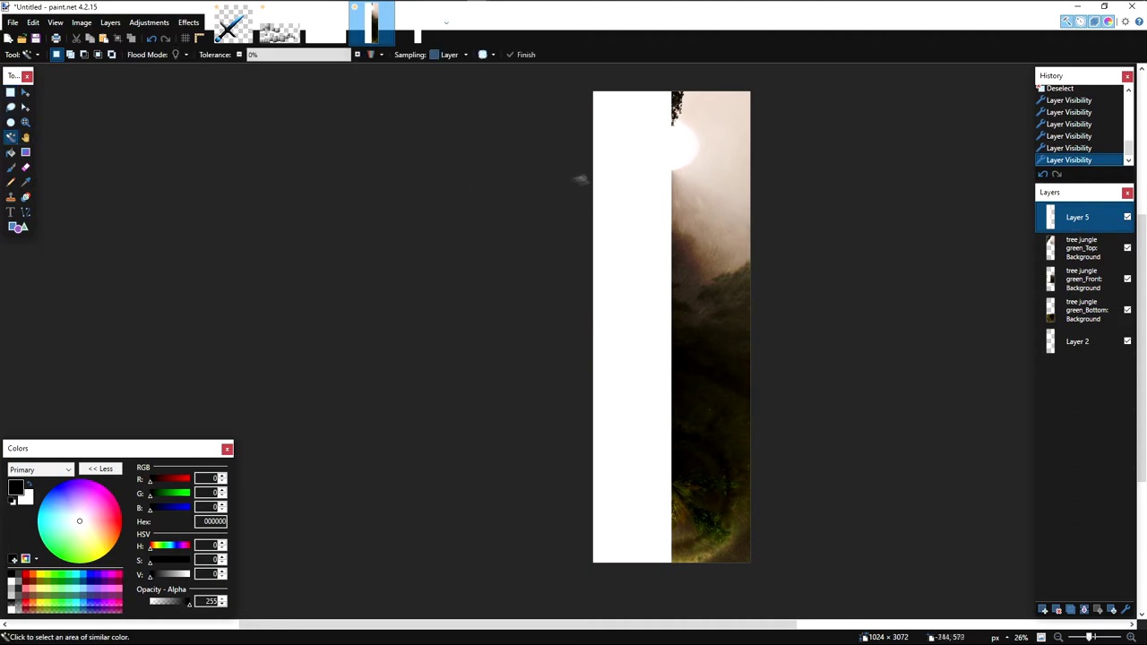
left_click(614, 180)
left_click(1086, 314)
left_click(1084, 247)
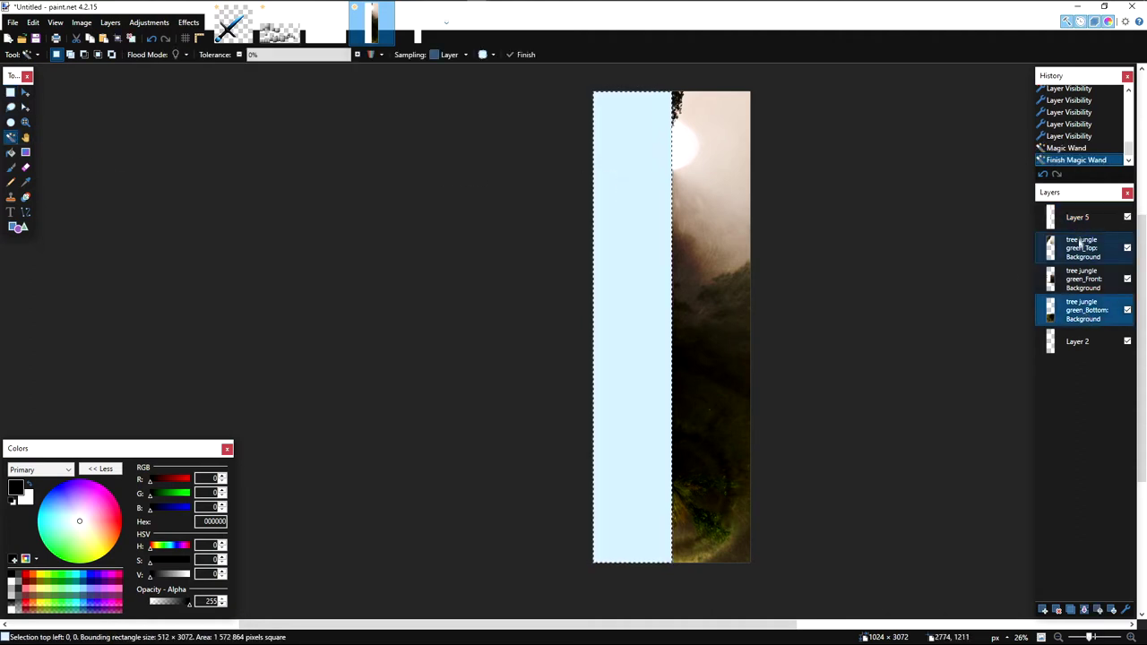
left_click(1086, 609)
left_click(1086, 609)
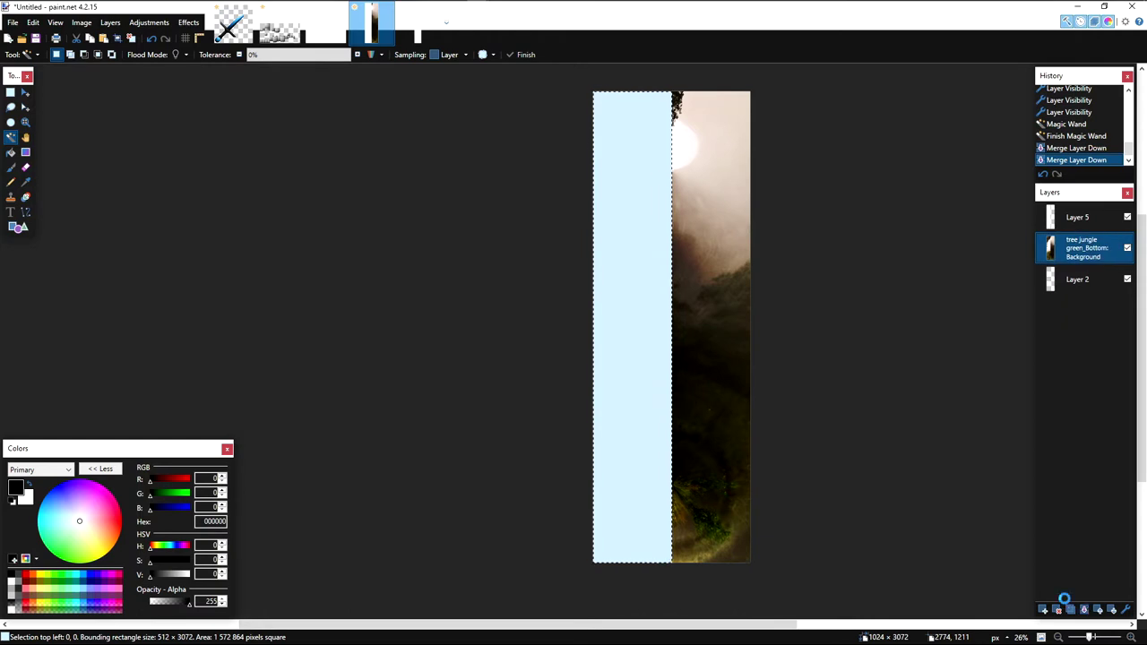
Step: Paste the faces' left half onto a new layer, duplicate that layer, and cut the same half from the merged face layer
left_click(1042, 610)
key("ctrl+v")
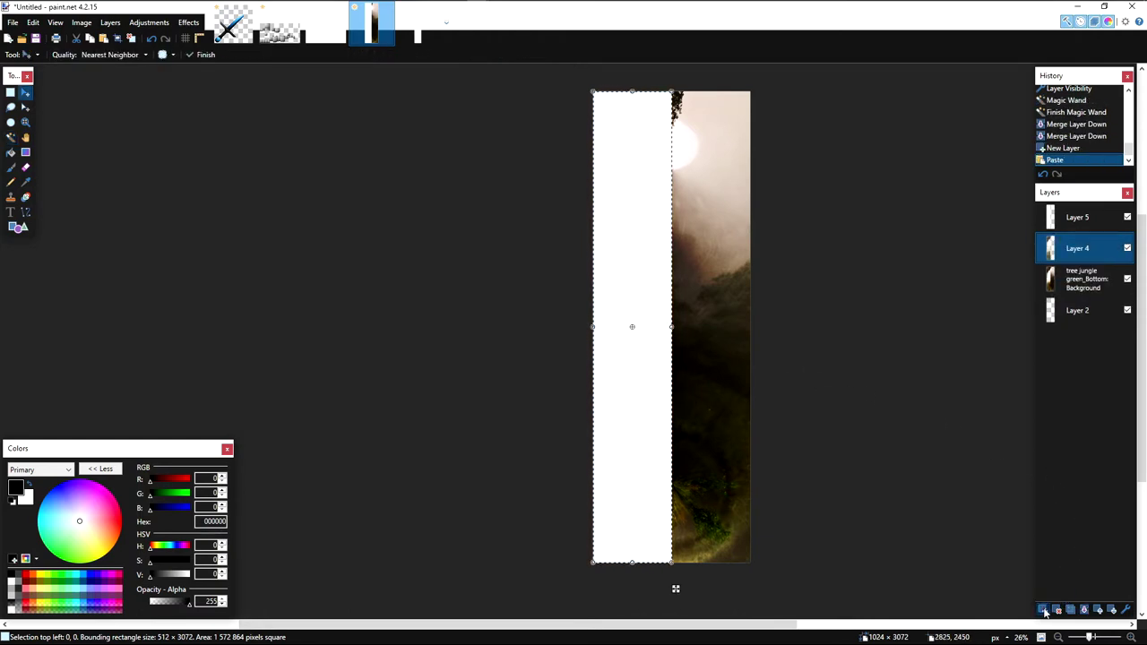
left_click(1070, 610)
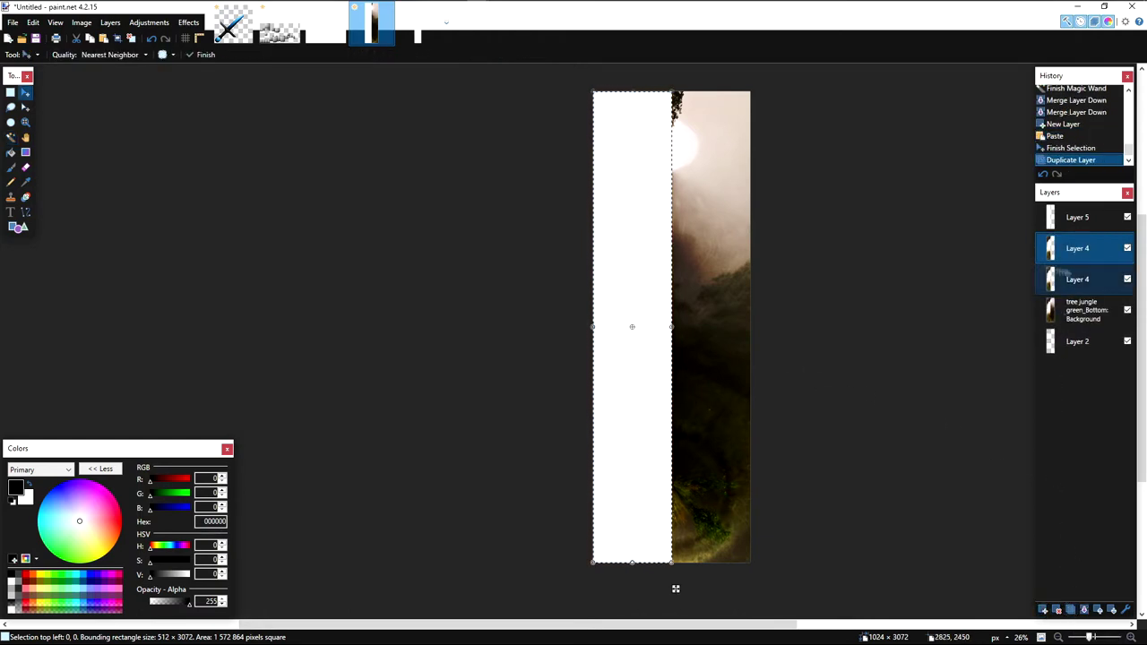
left_click(1055, 321)
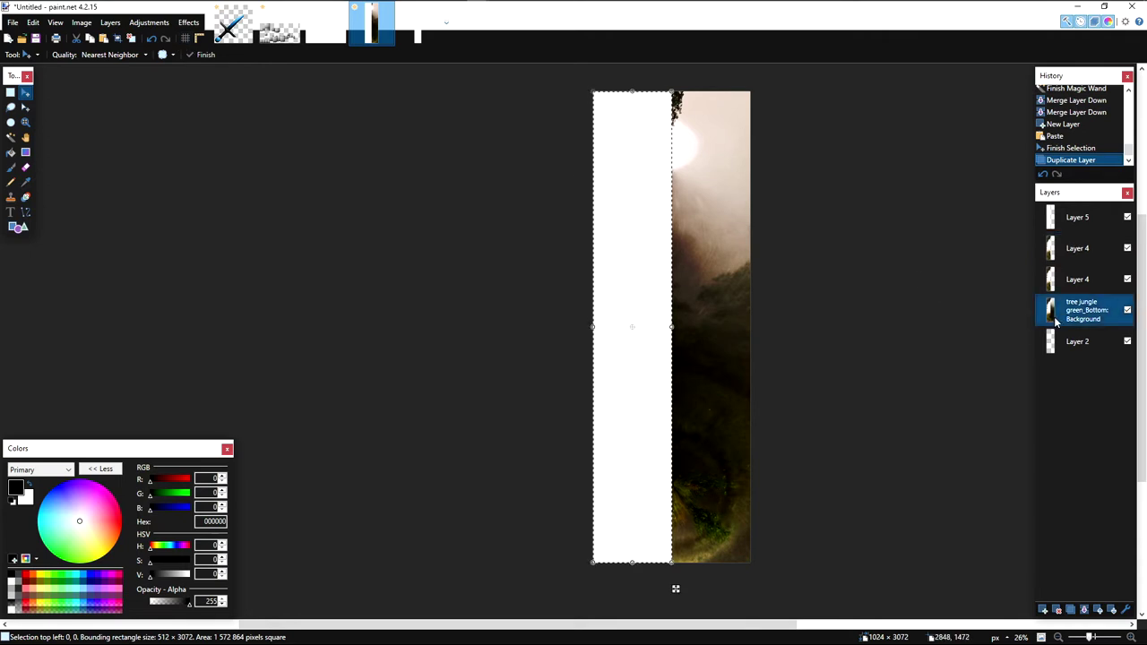
key("ctrl+x")
Step: Flip the upper left-half copy horizontally and merge it with the copy below to form a mirrored strip
left_click(1066, 253)
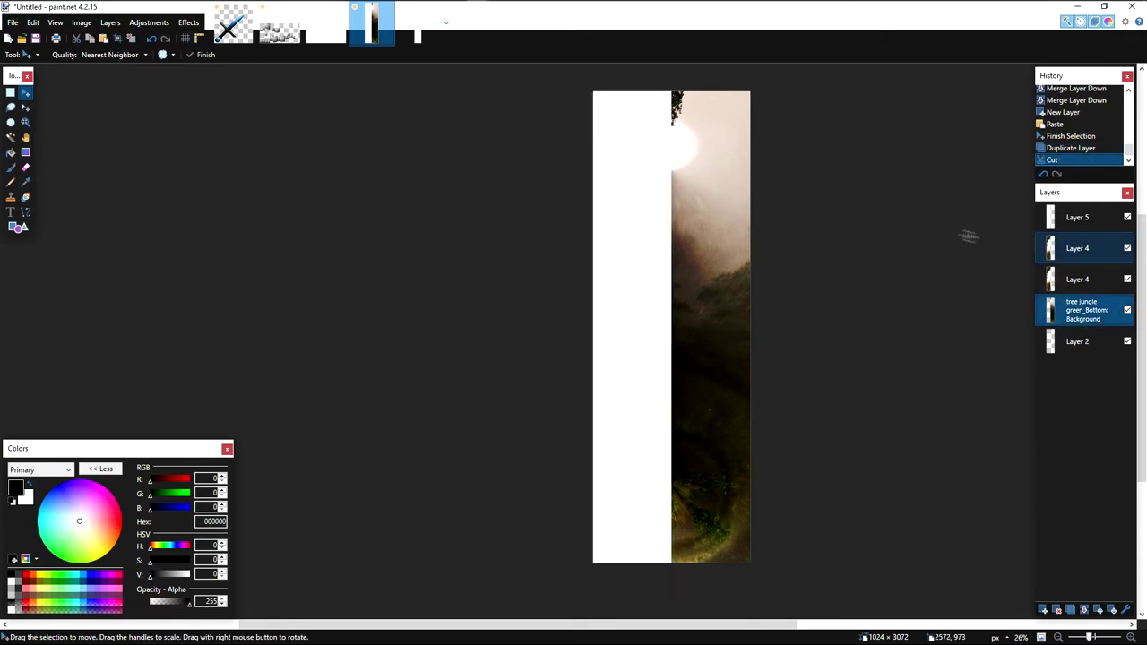
left_click(109, 23)
left_click(143, 120)
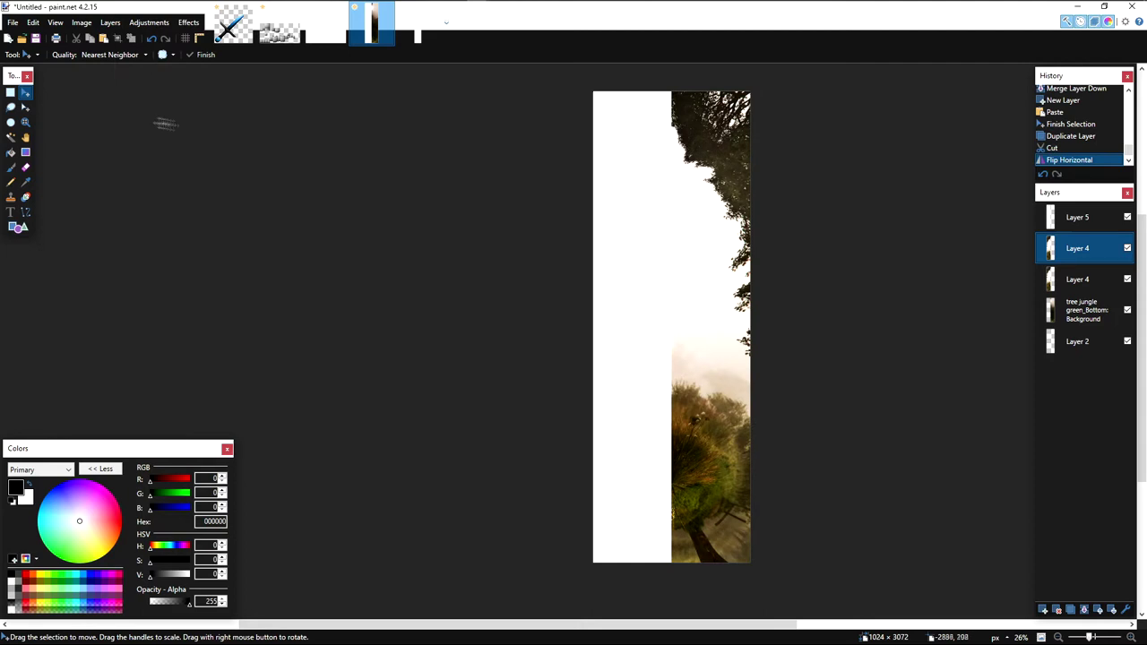
left_click(1097, 609)
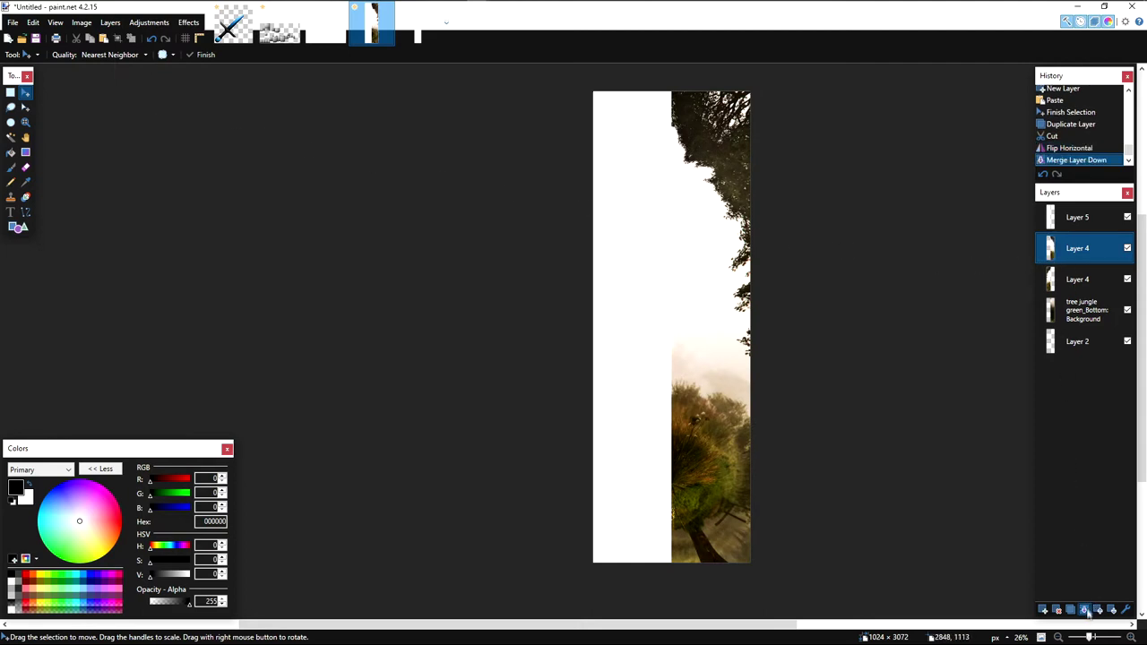
Step: Hide the white half-width layer and move the original right-half face layer above the mirrored strip
left_click(1127, 217)
left_click_drag(1091, 278, 1094, 254)
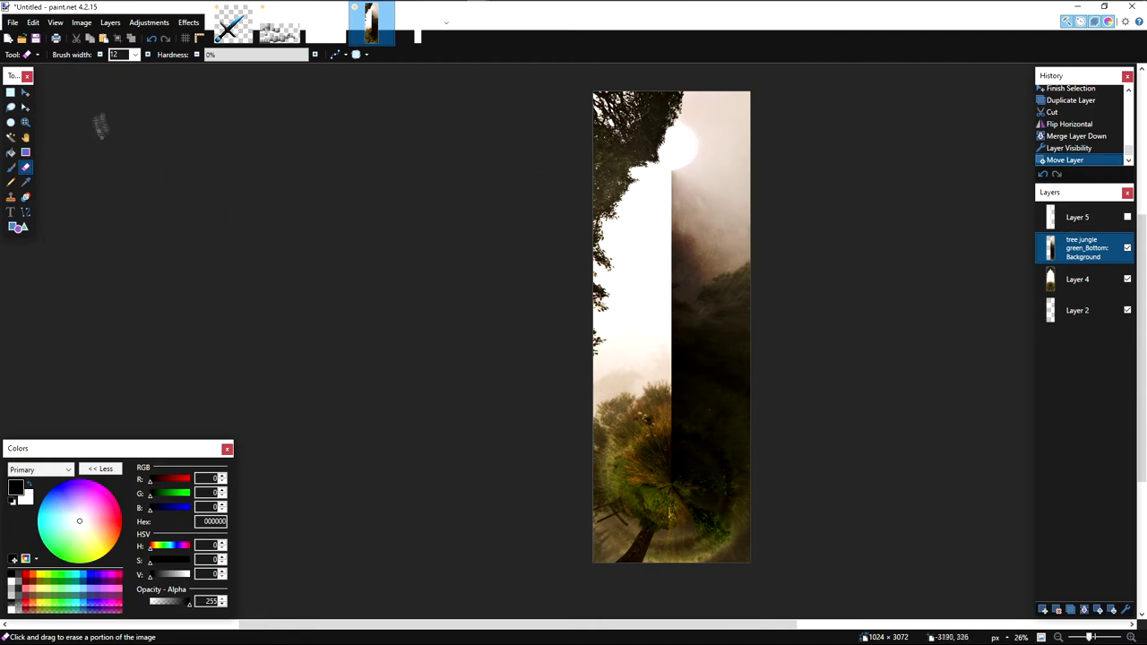
Step: Enlarge the Eraser's brush width to 900 for softly erasing the right-half face layer
key("bracketright")
key("bracketright")
key("bracketright")
key("bracketright")
key("bracketright")
key("bracketright")
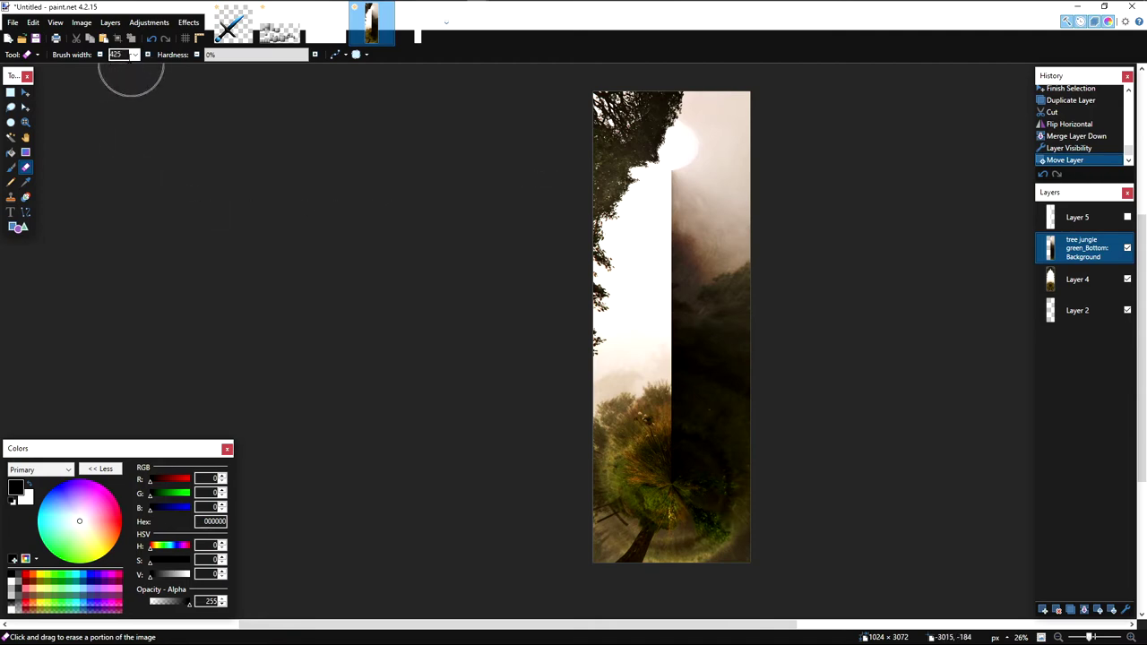
key("bracketright")
key("bracketright")
key("bracketright")
key("bracketright")
key("bracketright")
key("bracketright")
key("bracketright")
key("bracketright")
key("bracketright")
key("bracketright")
key("bracketright")
key("bracketright")
key("bracketright")
key("bracketright")
key("bracketright")
key("bracketright")
key("bracketright")
key("bracketright")
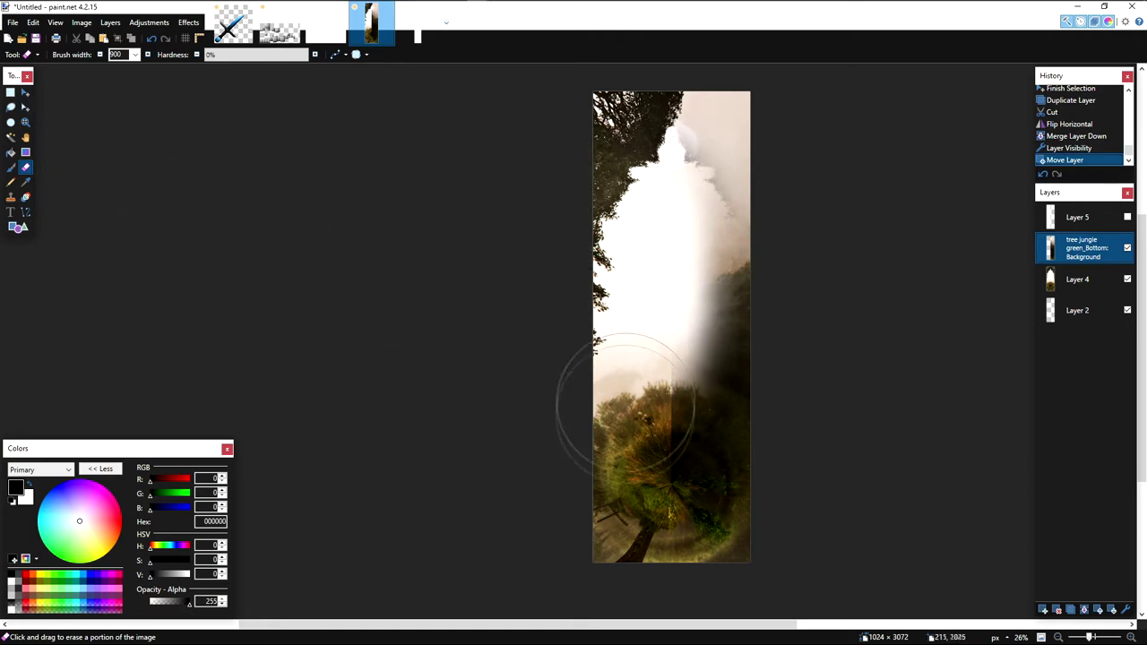
Step: Try to erase the seam of the right-half face layer, first freehand and also within a rectangular selection inset from the canvas edges
left_click_drag(627, 380, 627, 381)
key("ctrl+z")
key("s")
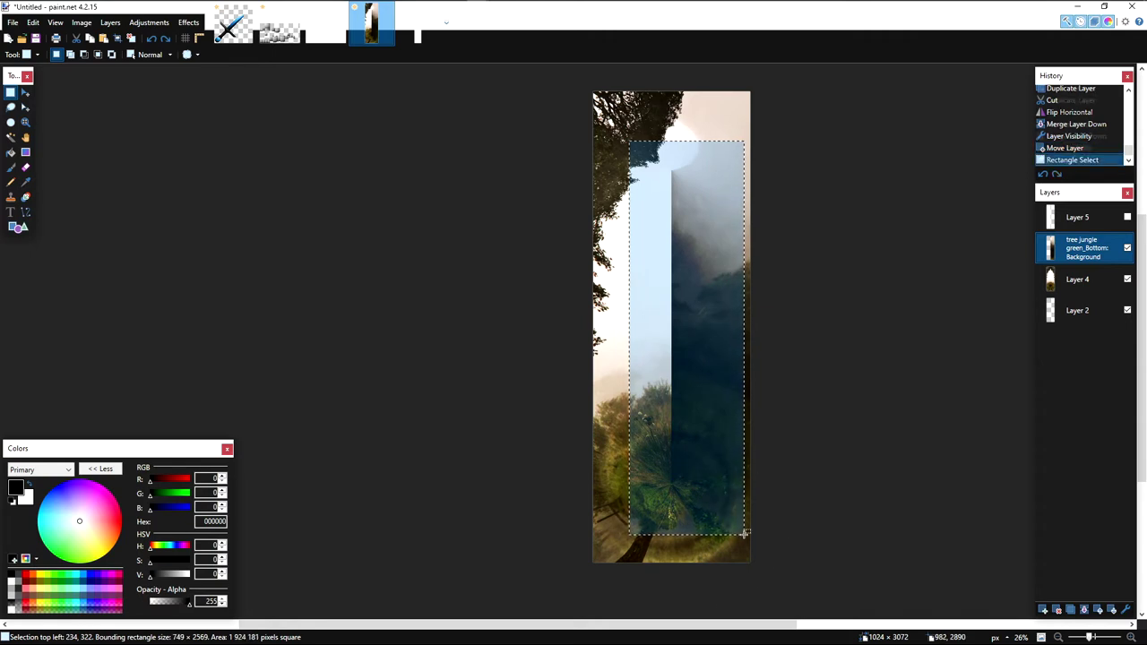
left_click(744, 534)
key("e")
mouse_move(606, 487)
left_mouse_down()
mouse_move(610, 430)
mouse_move(608, 495)
mouse_move(618, 224)
left_mouse_up()
key("s")
left_click_drag(742, 205, 746, 210)
key("e")
mouse_move(641, 198)
left_mouse_down()
mouse_move(658, 198)
mouse_move(634, 305)
mouse_move(633, 377)
left_mouse_up()
key("s")
left_click(686, 206)
Step: Undo the seam erasures and the selections made with them
scroll(703, 161, "up", 6)
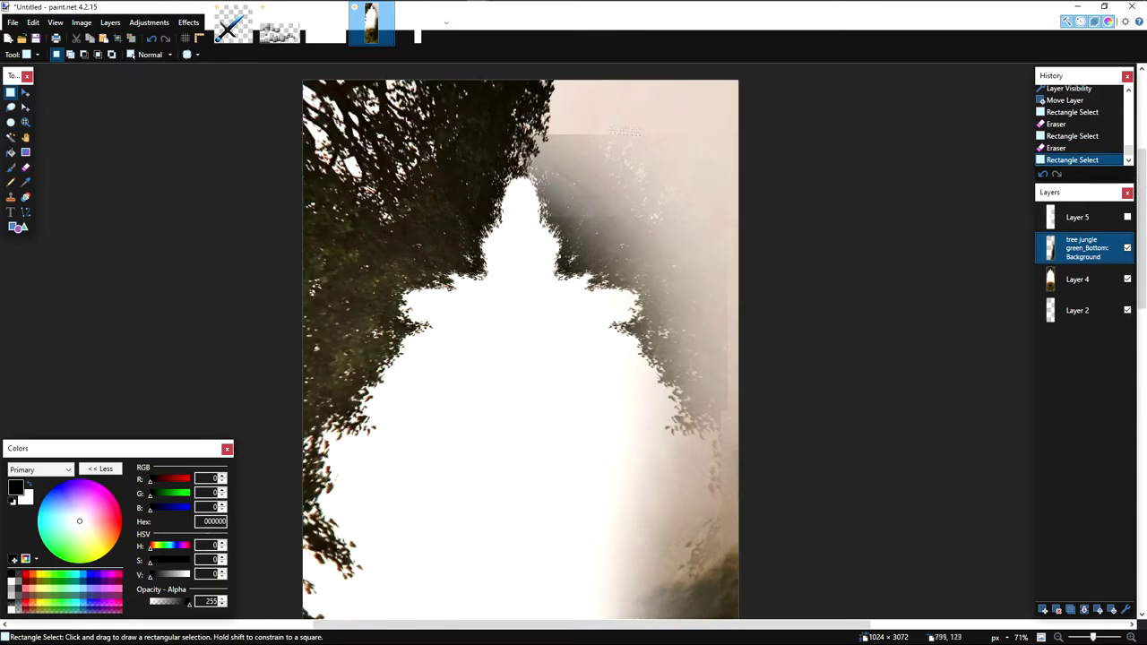
scroll(645, 137, "down", 3)
key("ctrl+z")
key("ctrl+z")
key("ctrl+z")
key("ctrl+z")
Step: Select an area about 920 × 2920 px inside the canvas edges, softly erase the vertical seam within it, and deselect
key("e")
key("s")
left_click(618, 329)
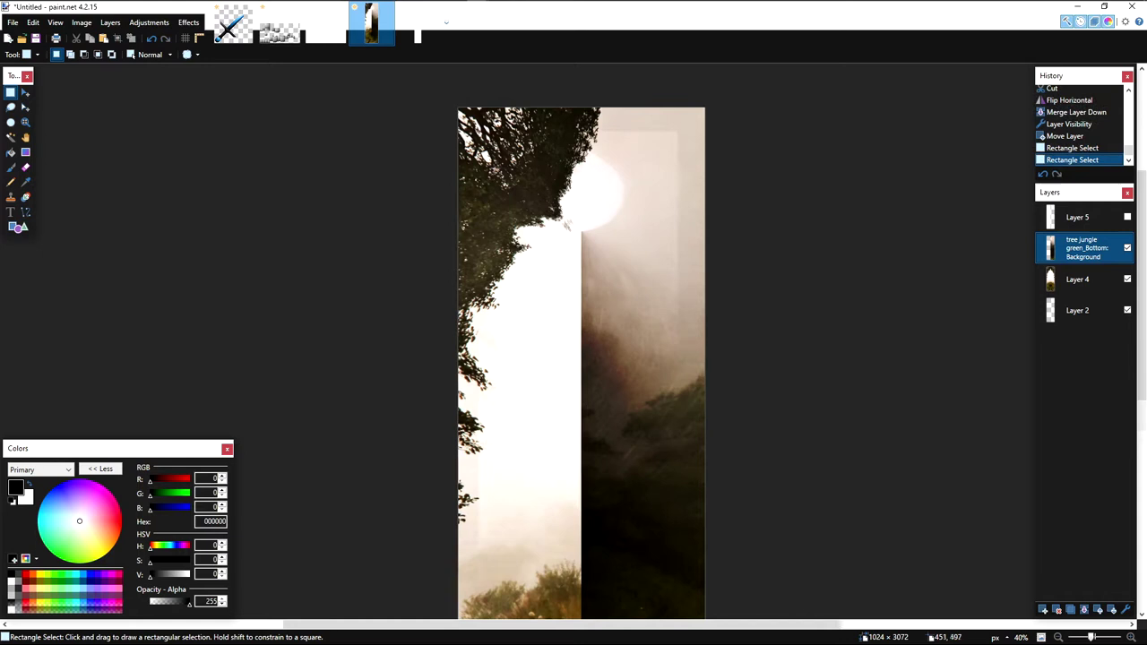
scroll(565, 223, "down", 2)
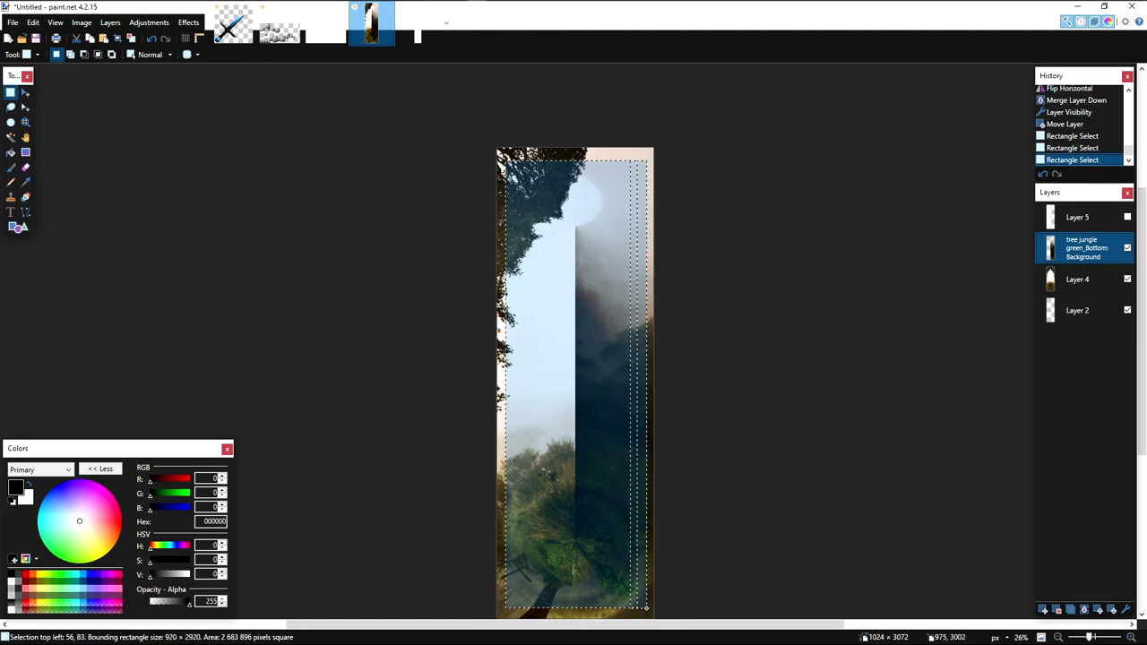
key("e")
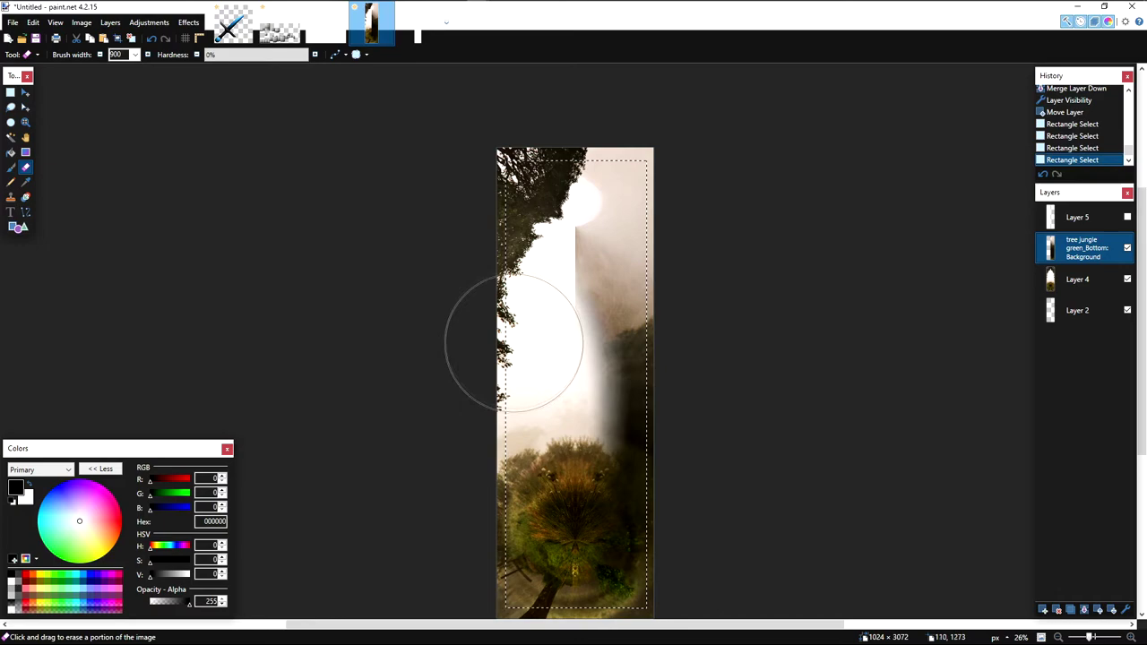
key("s")
left_click(527, 258)
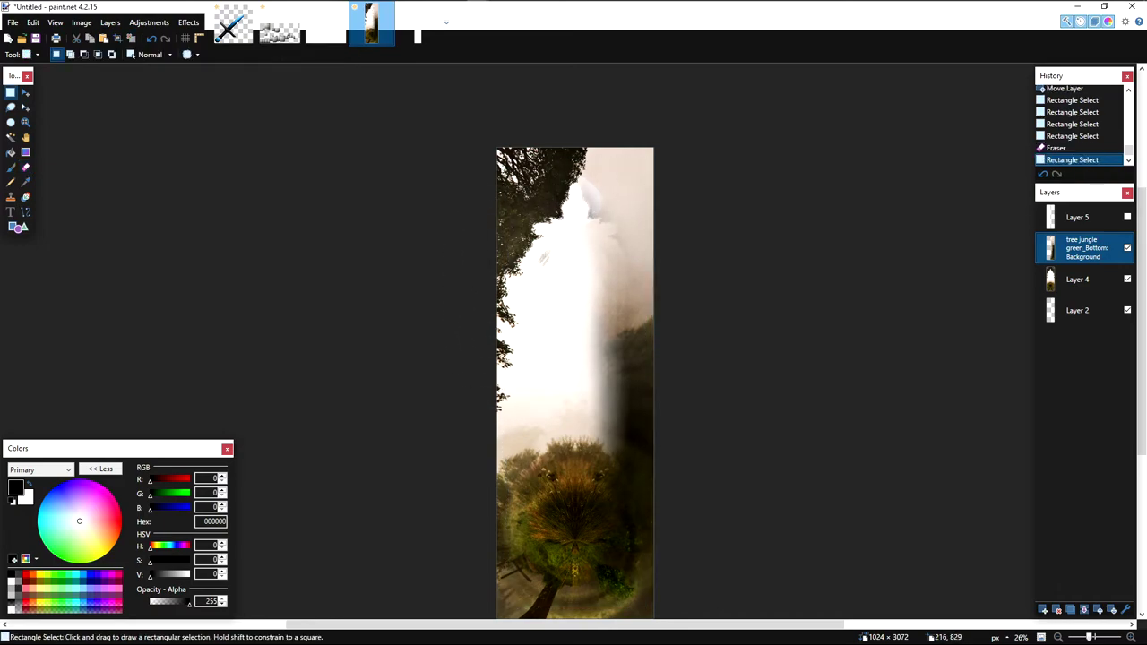
Step: Examine the blended seam along the full height of the face strip
scroll(587, 179, "up", 12)
scroll(699, 140, "down", 10)
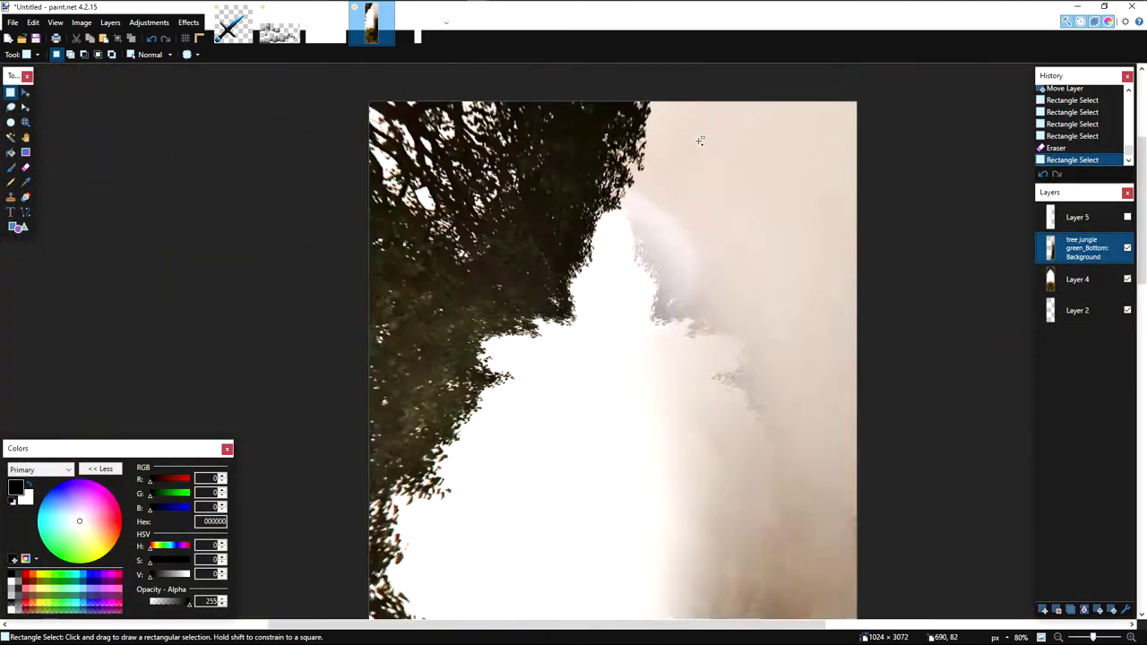
scroll(771, 342, "up", 3)
left_click_drag(774, 343, 582, 485)
scroll(580, 485, "up", 2)
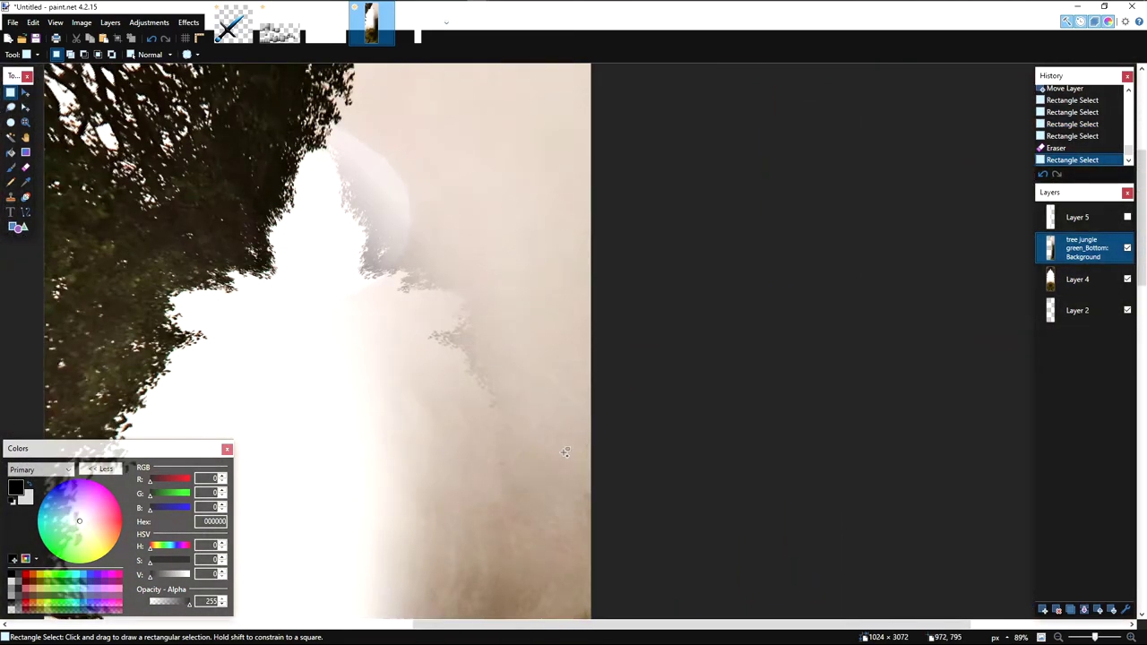
scroll(547, 484, "down", 4)
scroll(515, 456, "down", 5)
scroll(504, 444, "up", 3)
scroll(504, 445, "down", 3)
scroll(495, 307, "down", 2)
scroll(460, 294, "up", 6)
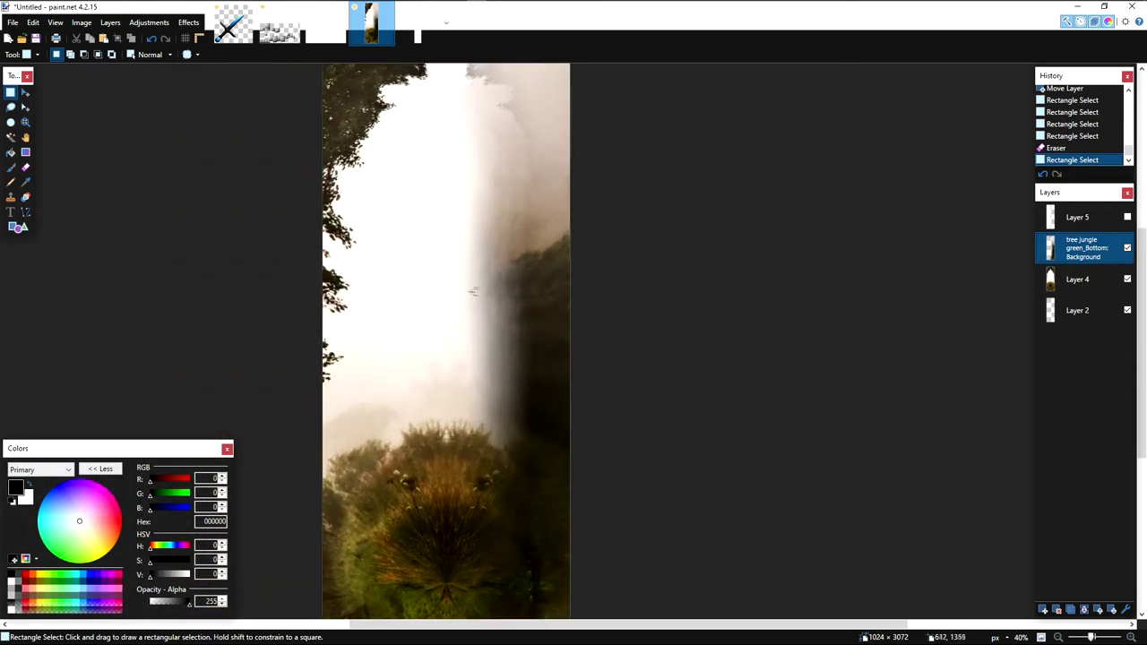
scroll(489, 320, "down", 5)
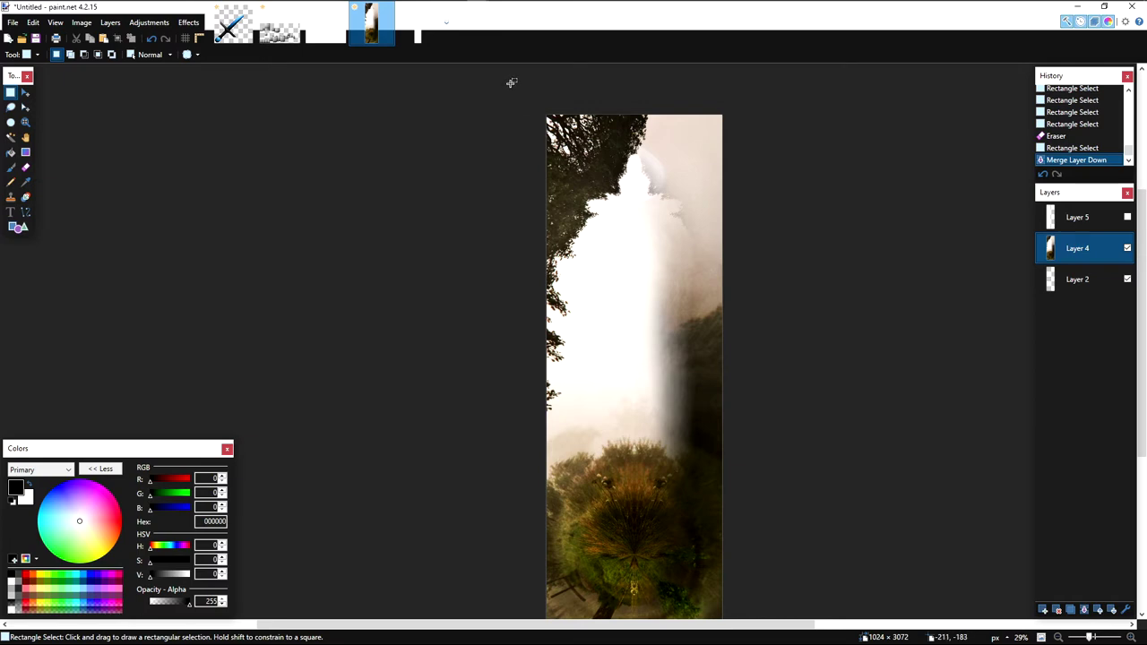
Step: Try pasting the strip's top 1024 × 1024 face into the blank 3072 × 2048 image
left_click_drag(527, 95, 733, 335)
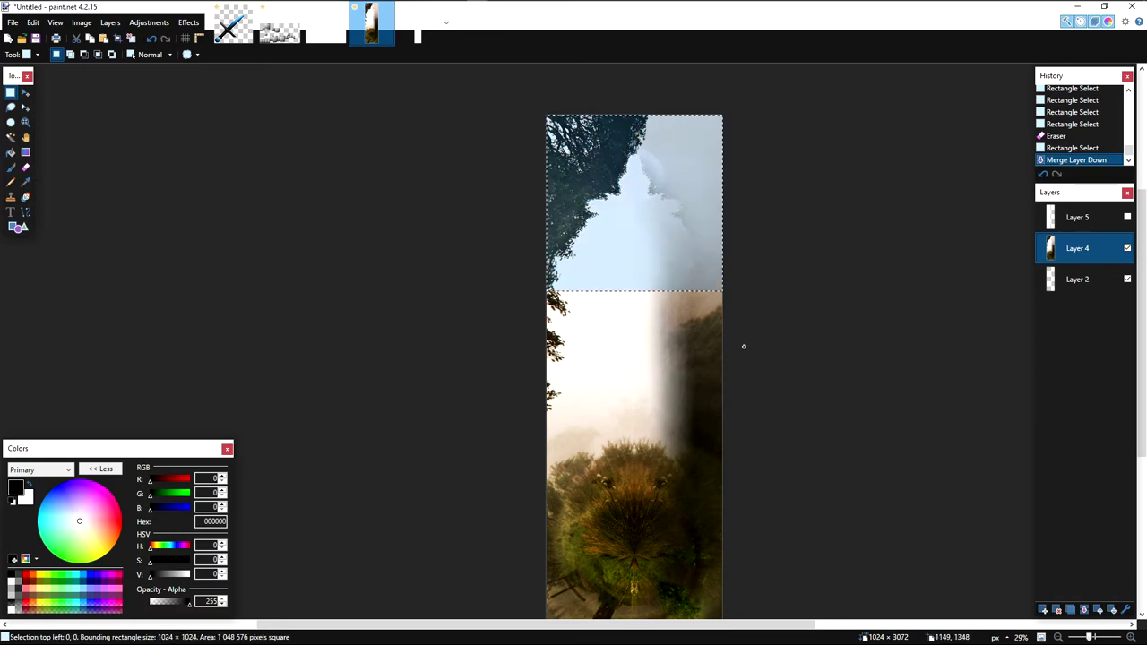
left_click(321, 36)
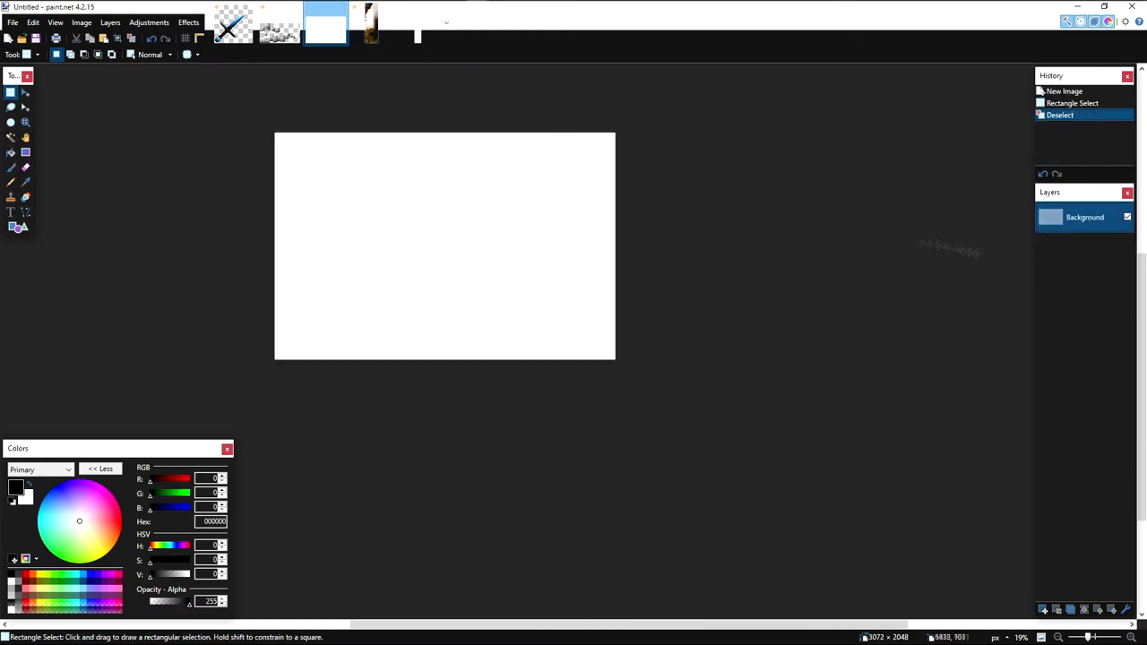
key("ctrl+v")
scroll(440, 313, "up", 2)
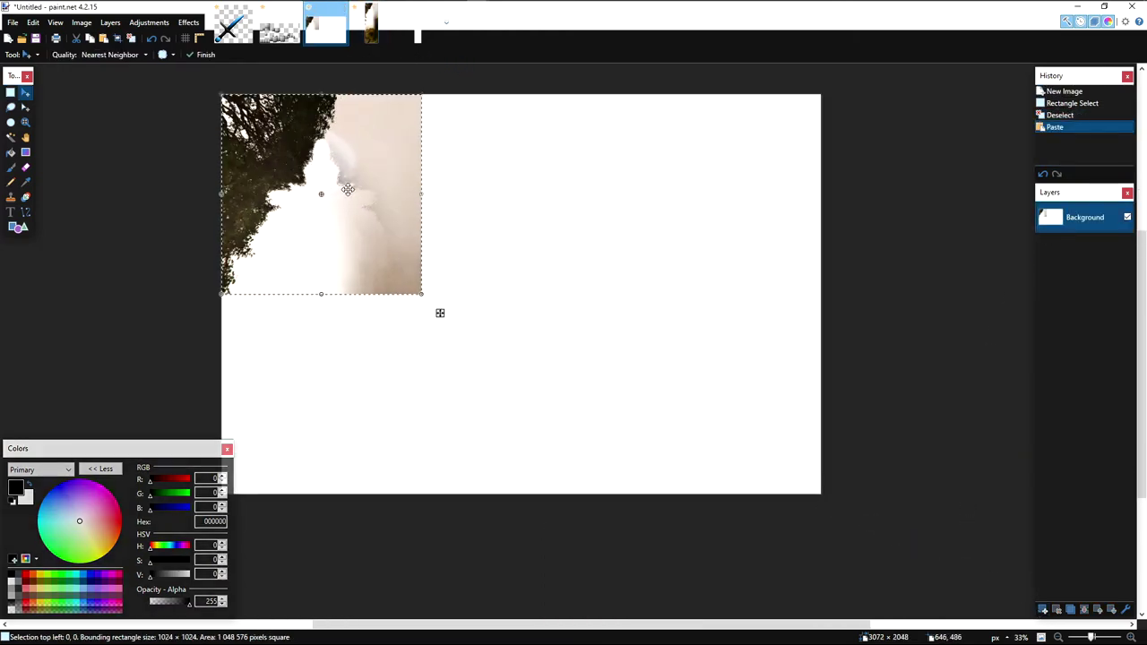
key("ctrl+z")
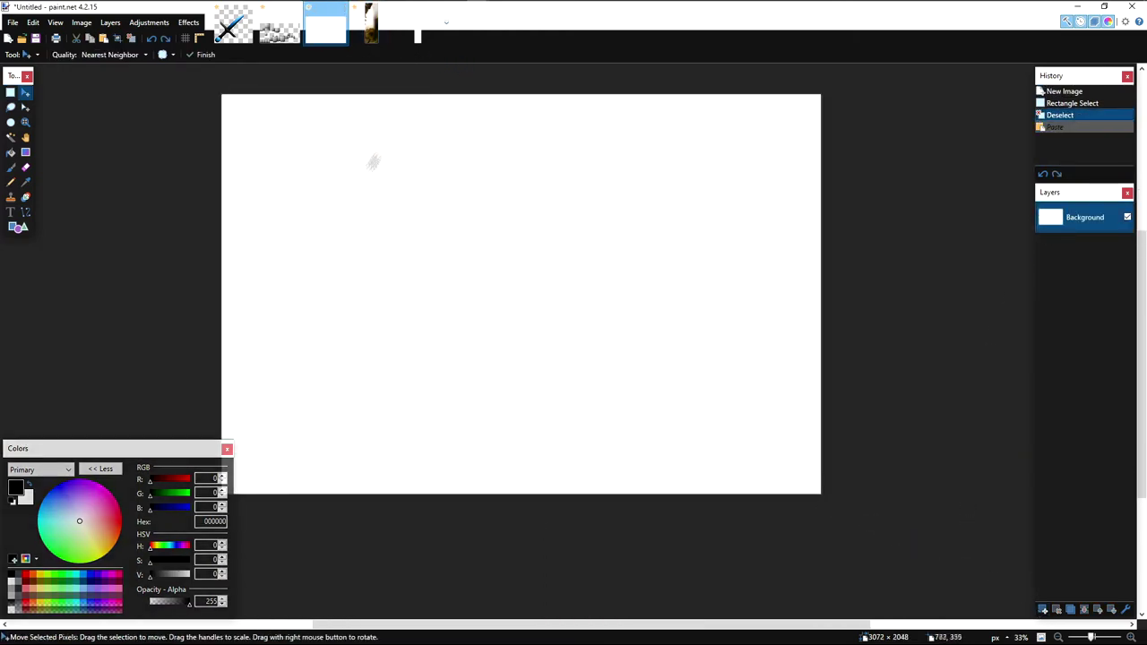
Step: Clear the selection on the face strip, select its bottom 1024 × 1024 face and copy it
key("ctrl+Tab")
scroll(740, 307, "down", 3)
scroll(724, 349, "up", 3)
left_click_drag(738, 492, 653, 438)
key("ctrl+z")
key("s")
left_click(735, 498)
left_click_drag(737, 501, 405, 207)
Step: Paste the bottom face into the blank 3072 × 2048 image, align it to the canvas's upper-left corner and deselect
left_click(418, 29)
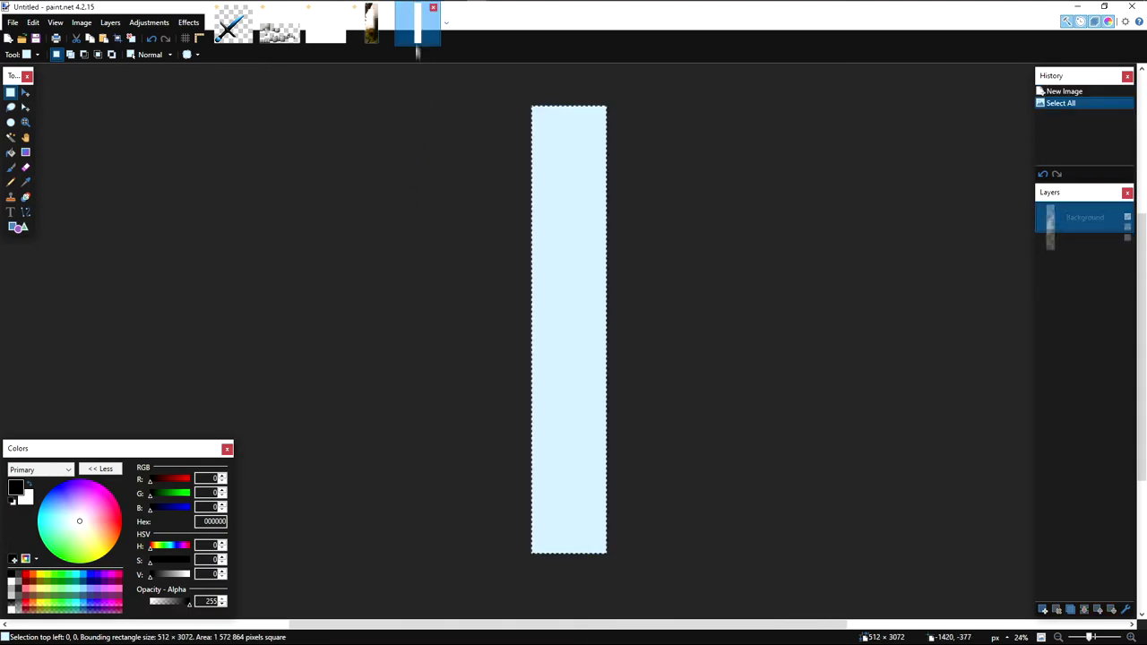
left_click(332, 32)
key("ctrl+v")
left_click_drag(328, 331, 336, 141)
scroll(336, 141, "up", 3, "ctrl")
scroll(331, 266, "up", 8, "ctrl")
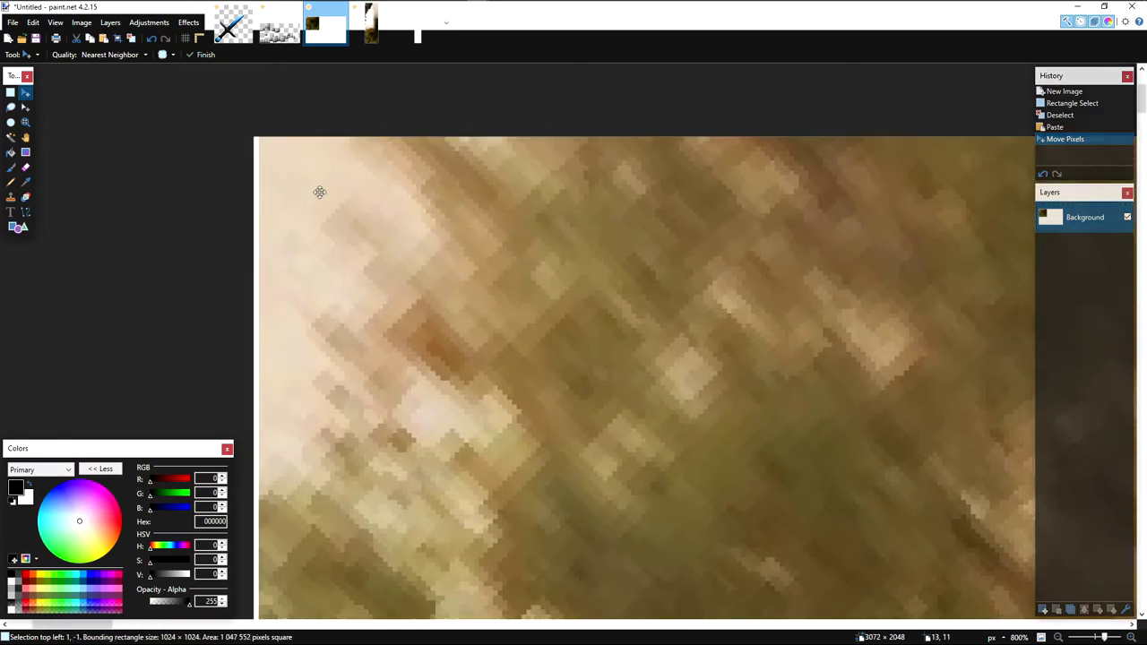
left_click_drag(320, 192, 316, 194)
key("s")
left_click(316, 195)
scroll(316, 195, "down", 5, "ctrl")
scroll(316, 195, "down", 8, "ctrl")
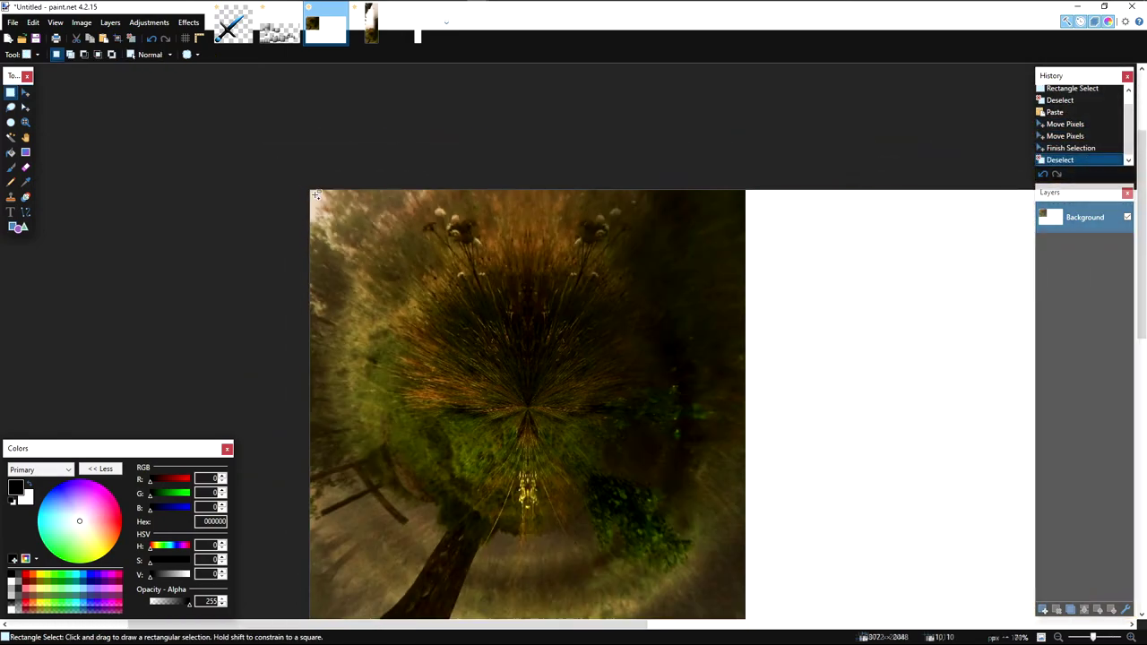
Step: Select the top 1024 × 1024 face of the face strip and copy it
left_click(371, 23)
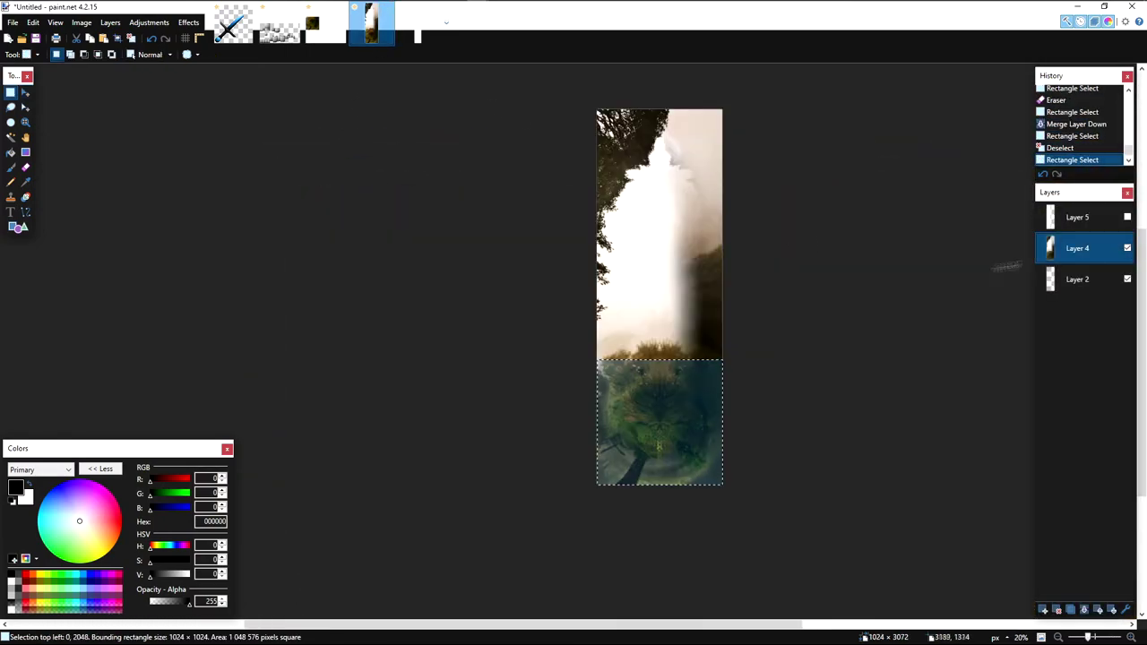
left_click_drag(598, 103, 753, 235)
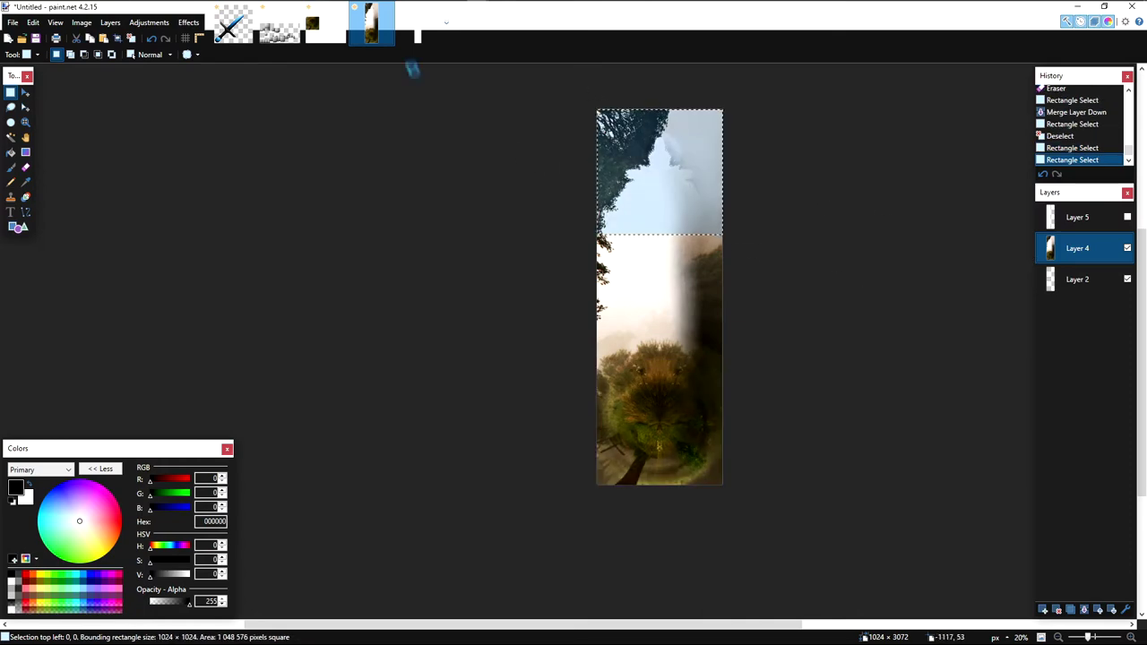
left_click(417, 33)
Step: Paste the top face into the 3072 × 2048 image and align it flush beside the bottom face in the upper middle cell
left_click(329, 28)
key("ctrl+v")
left_click_drag(376, 245, 534, 260)
scroll(534, 260, "up", 6)
scroll(379, 284, "up", 7)
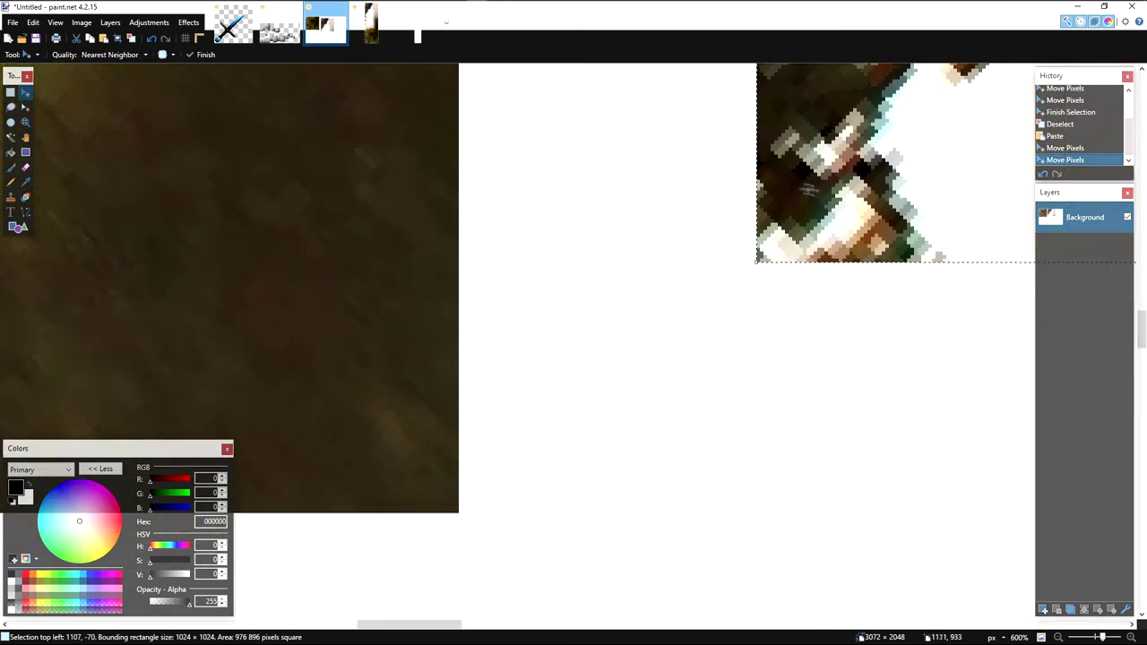
left_click_drag(967, 75, 520, 451)
key("s")
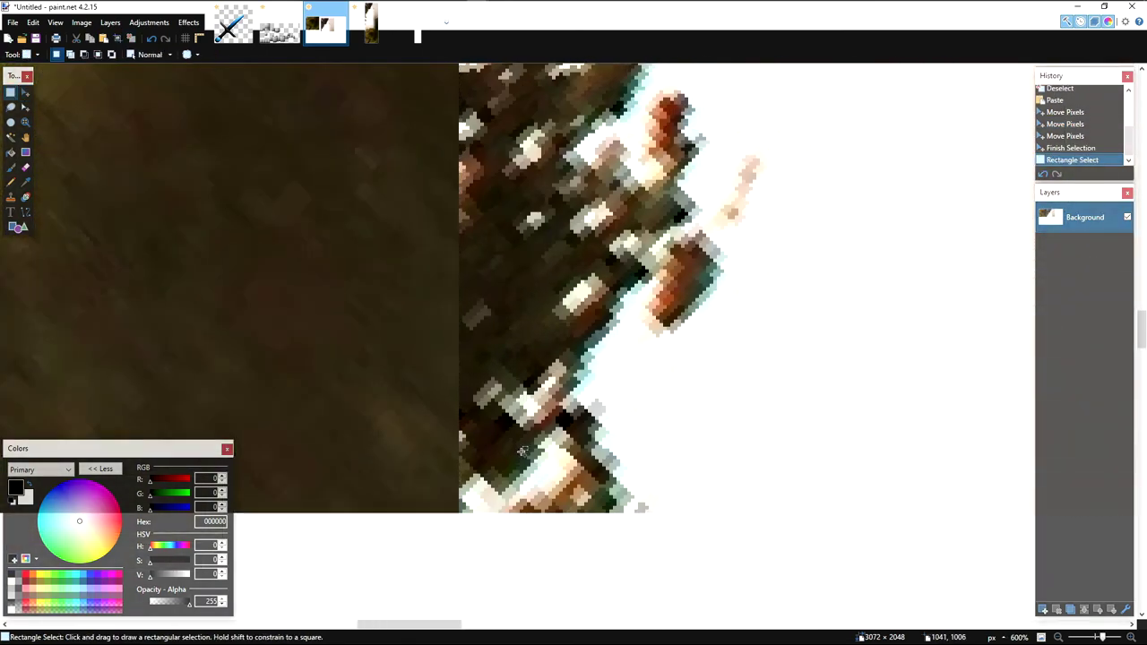
scroll(637, 512, "down", 12)
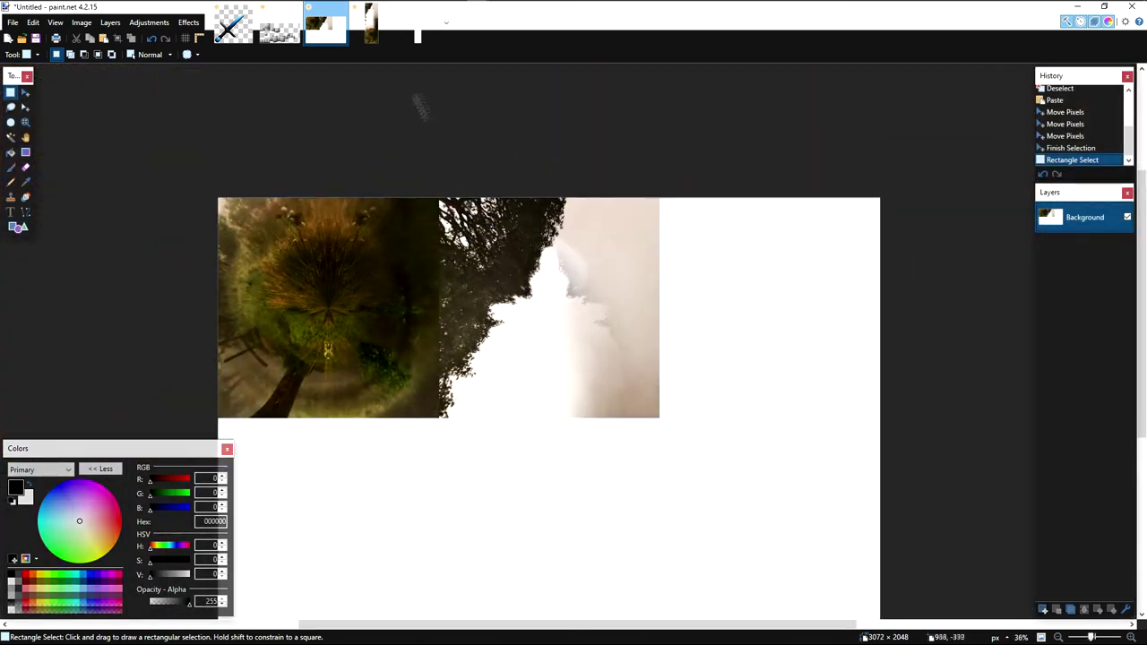
Step: Add the strip's bottom face to the selected top face, invert the selection to isolate the middle face, and copy it
left_click(371, 23)
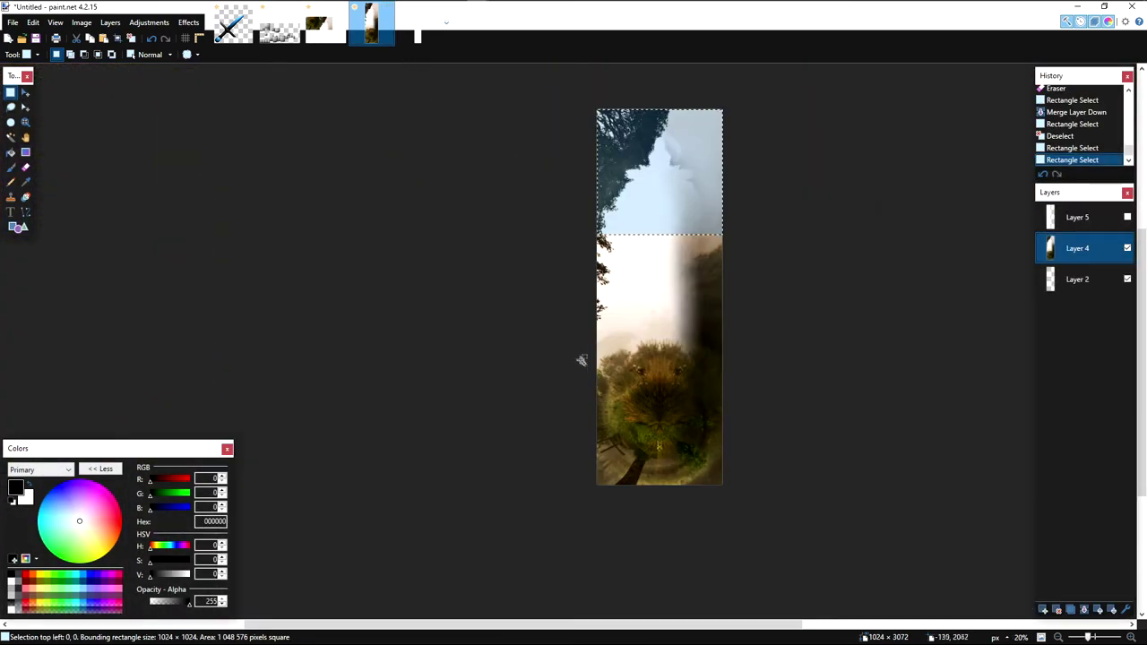
left_click_drag(707, 491, 597, 360)
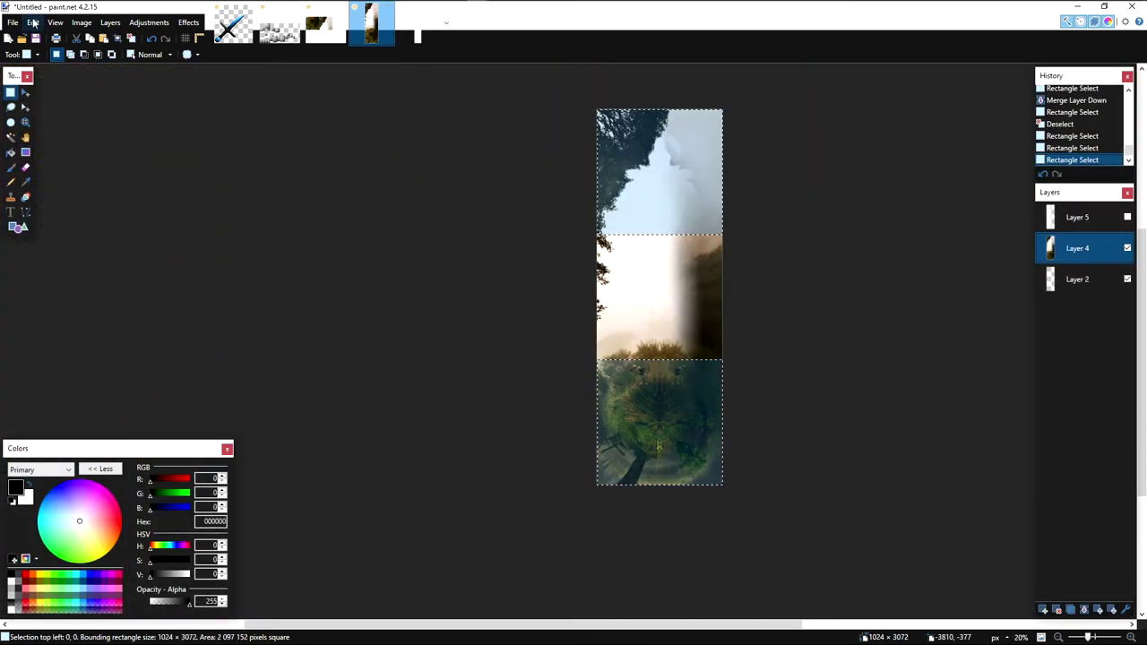
left_click(34, 23)
left_click(77, 221)
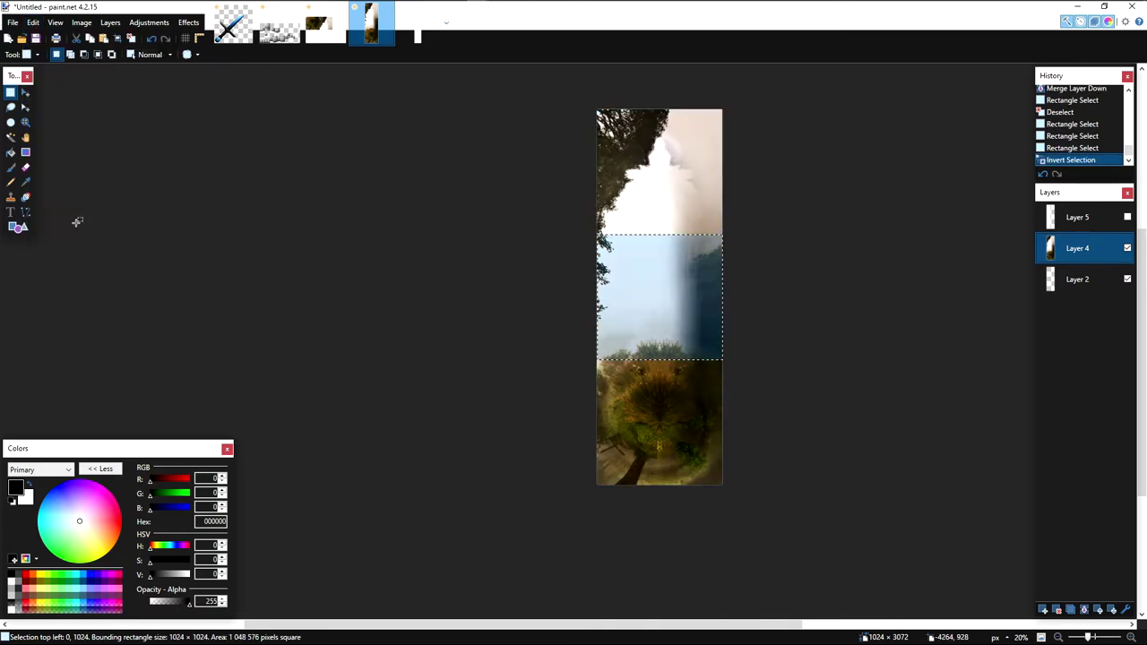
Step: Paste the middle face into the 3072 × 2048 image, align it flush directly below the top face and deselect
left_click(325, 22)
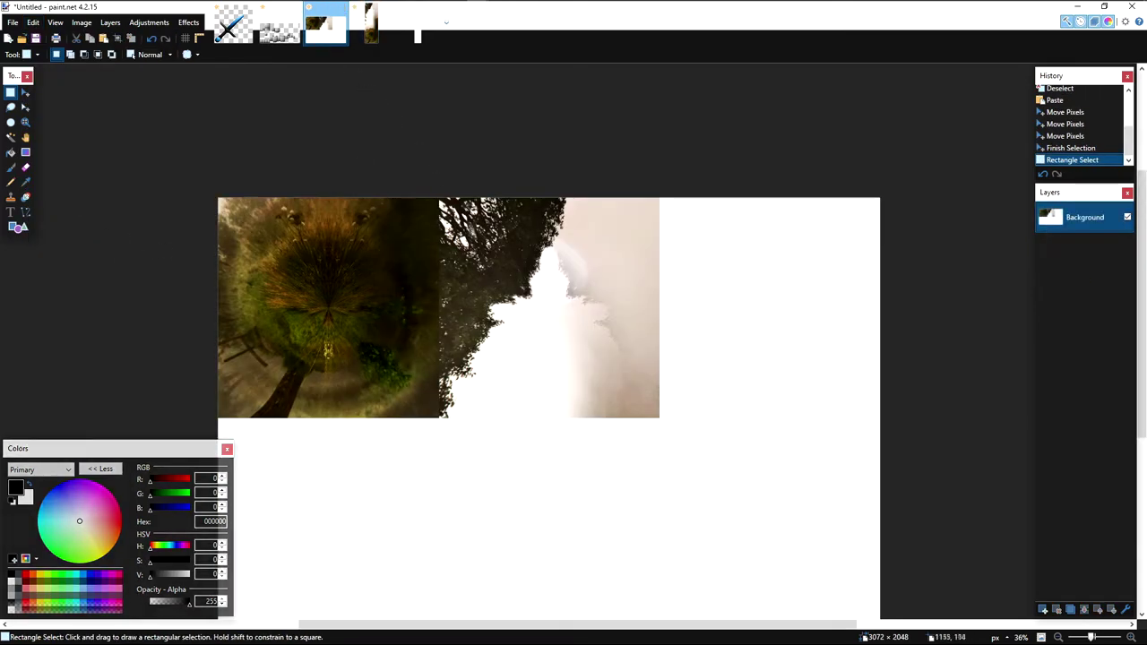
key("ctrl+v")
left_click_drag(527, 387, 593, 397)
scroll(588, 386, "up", 4)
left_click_drag(717, 416, 563, 298)
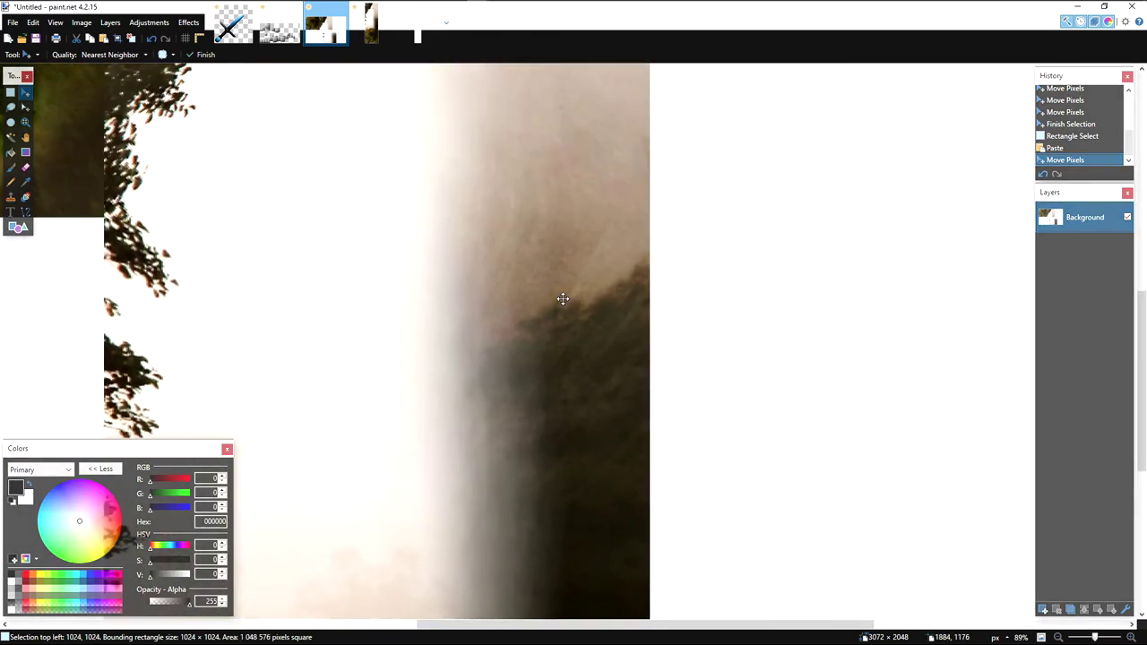
scroll(704, 220, "up", 12)
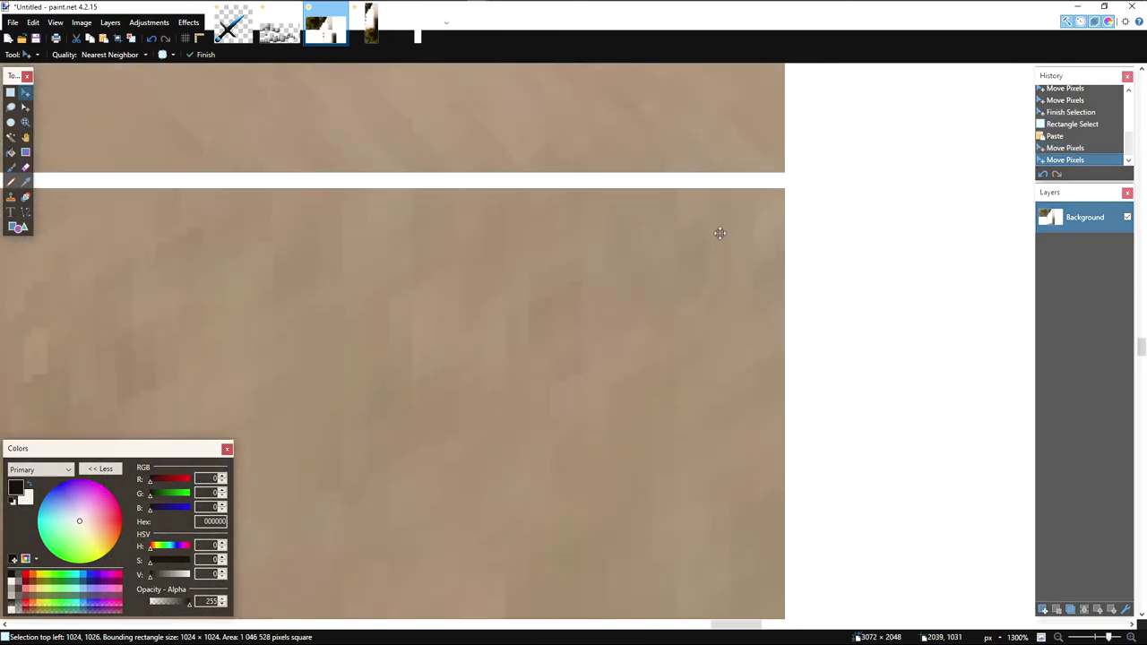
left_click_drag(719, 227, 719, 221)
key("s")
left_click(718, 221)
scroll(718, 220, "down", 11)
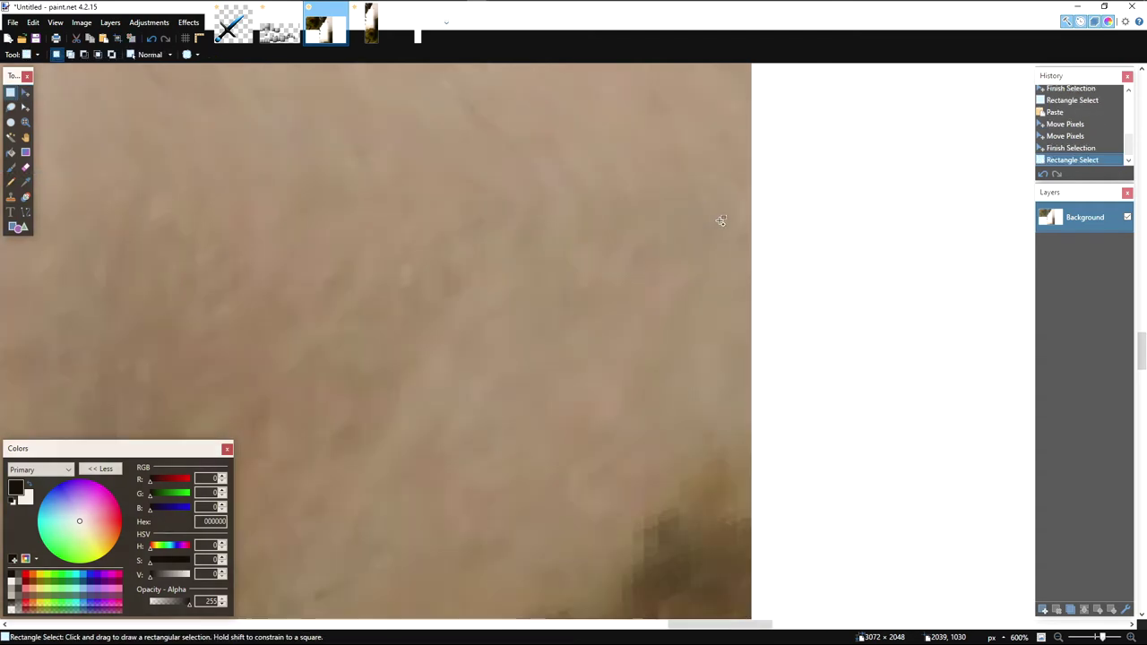
scroll(719, 220, "down", 6)
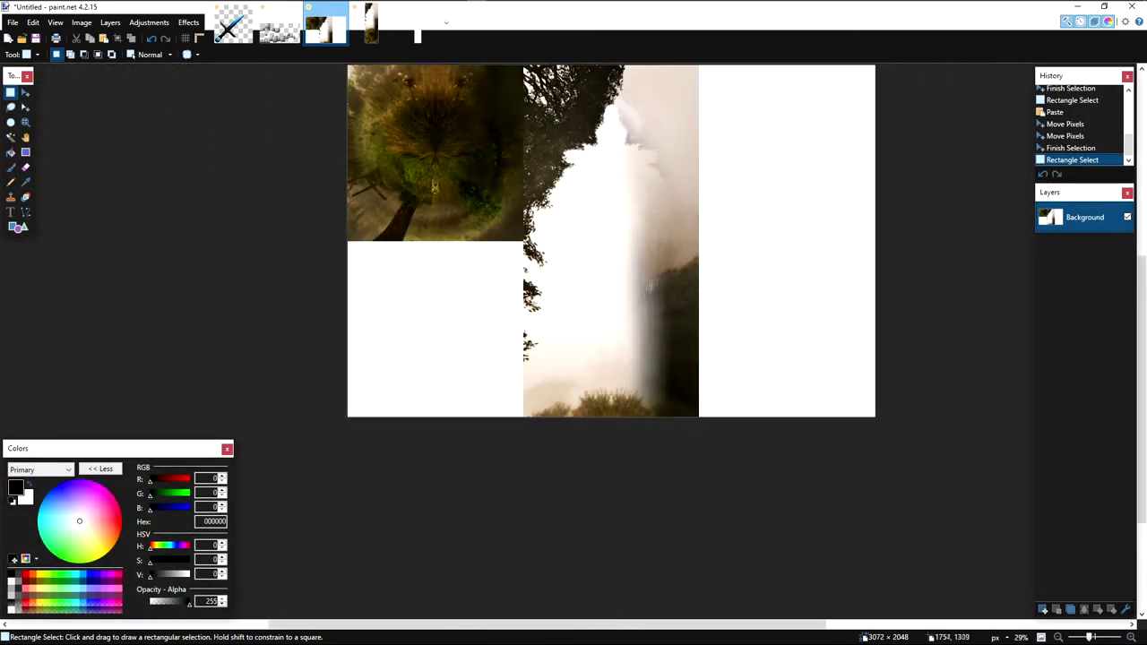
Step: Glance back at the face strip and bring up the skyes folder in File Explorer
left_click(372, 27)
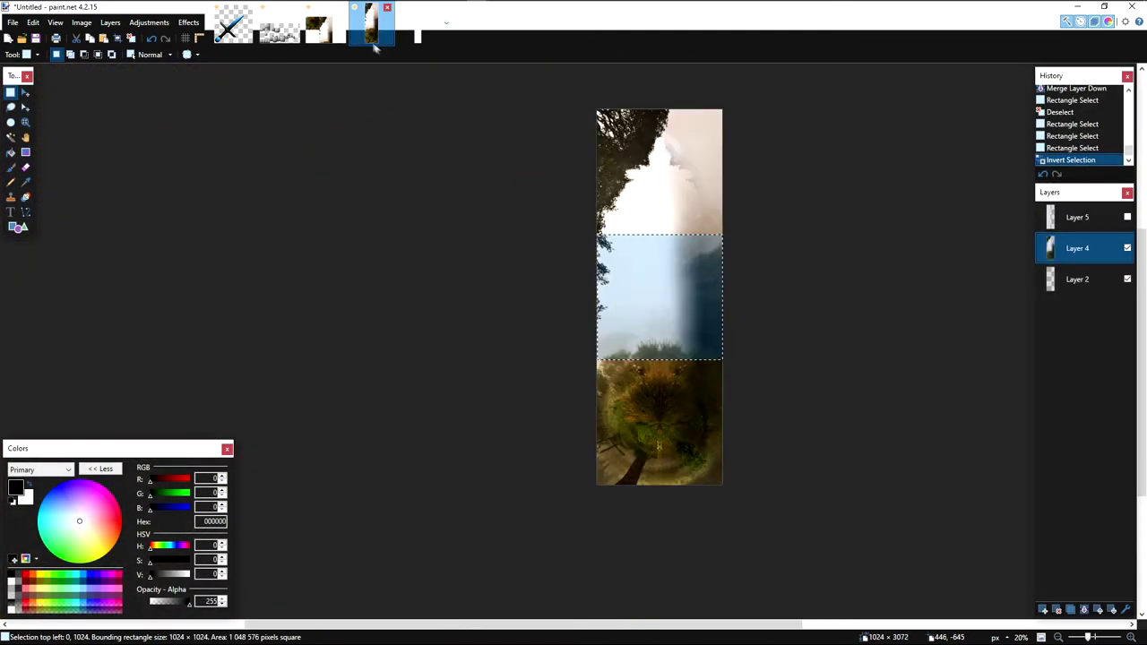
left_click(325, 27)
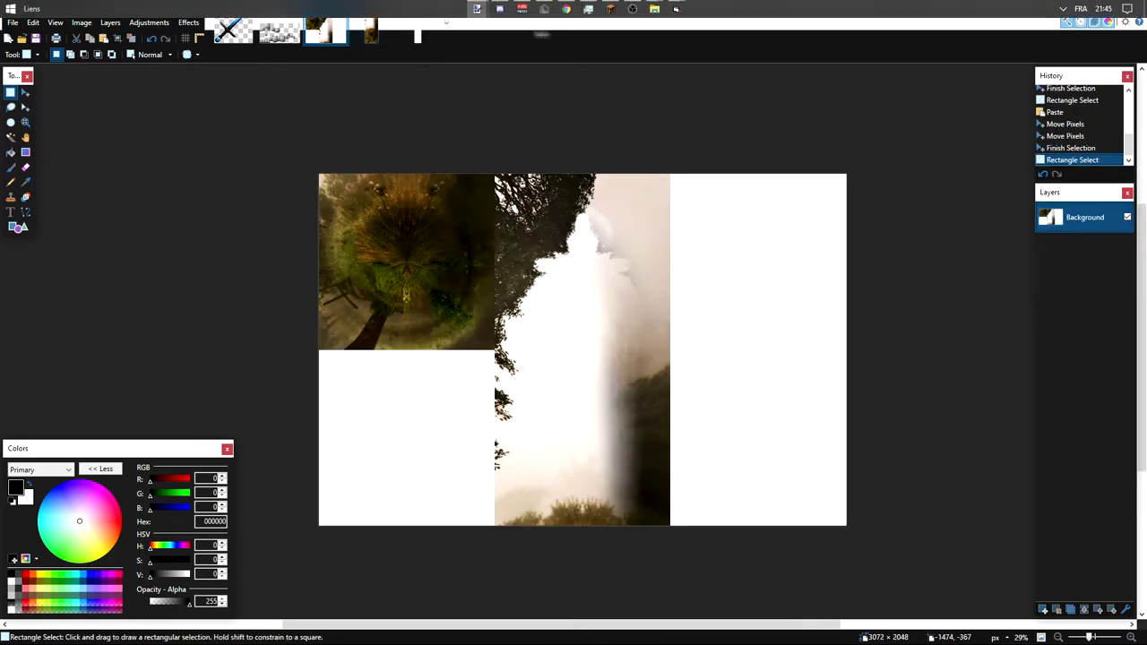
mouse_move(654, 9)
left_click(702, 72)
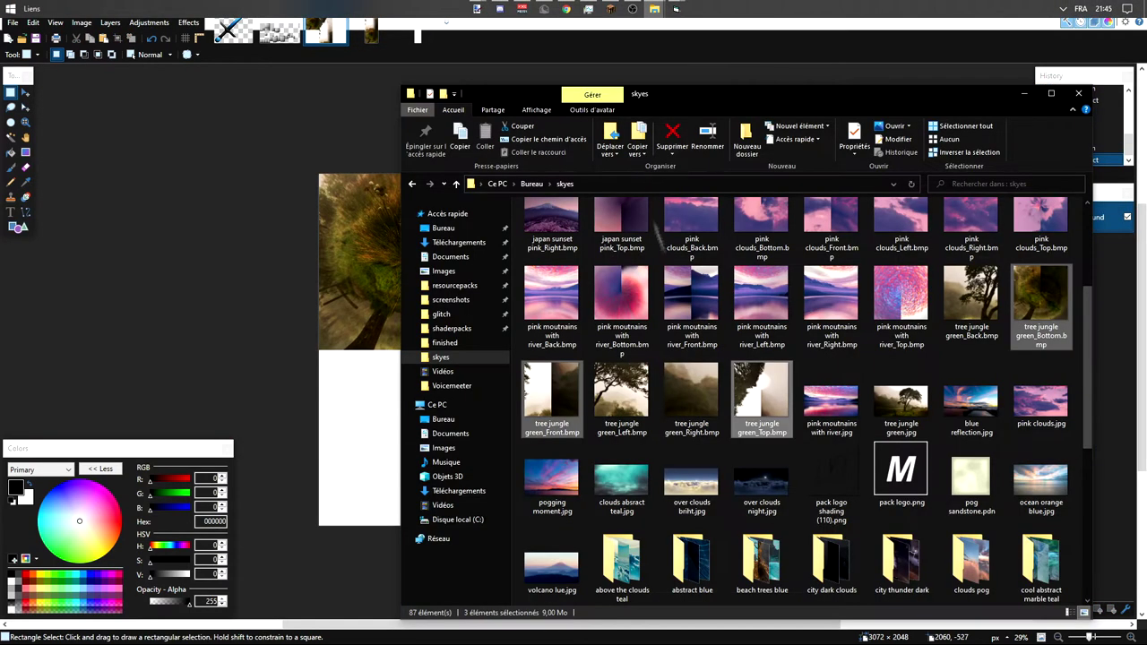
Step: Import the tree jungle green Right, Left and Back images from the skyes folder as new layers in the 3072 × 2048 image
left_click(681, 394)
left_click(627, 398, "ctrl")
left_click(936, 297, "ctrl")
left_click_drag(970, 295, 529, 376)
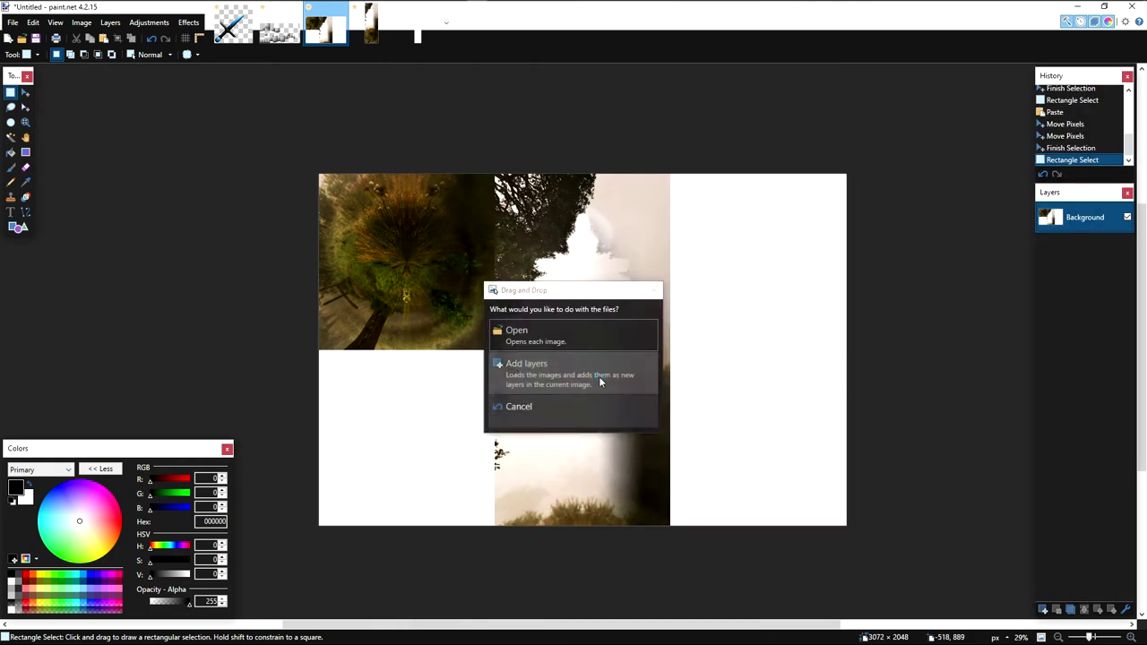
left_click(527, 375)
Step: Move the tree jungle green_Right face flush into the lower right cell at 2048, 1024 and deselect
left_click_drag(443, 231, 796, 412)
scroll(795, 411, "up", 8)
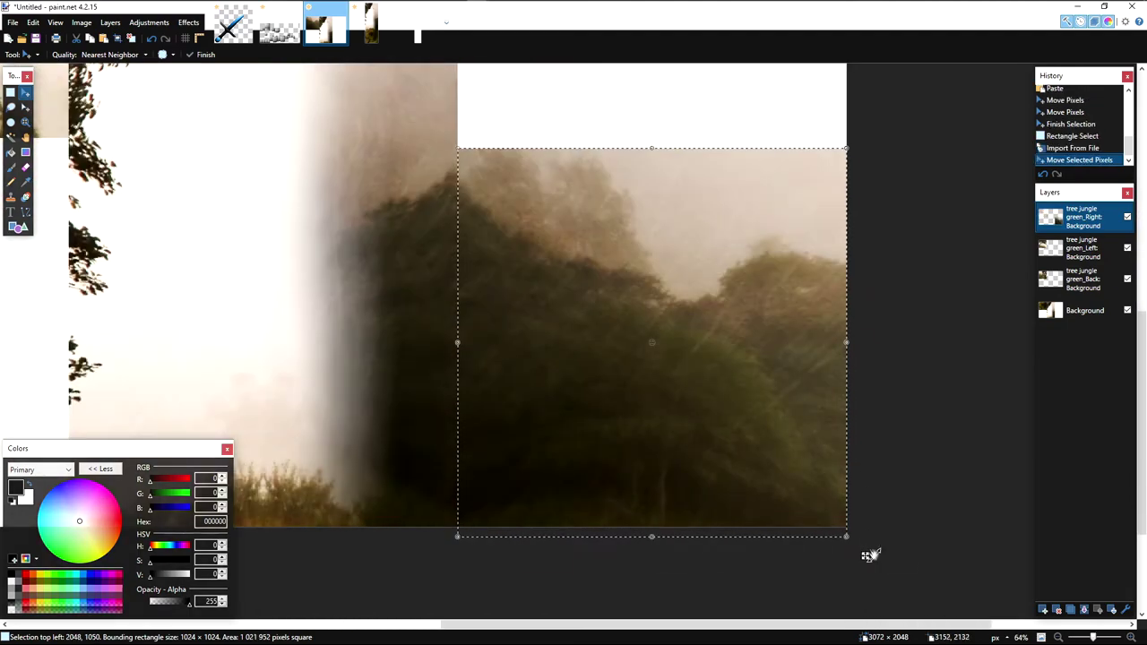
left_click_drag(823, 468, 831, 482)
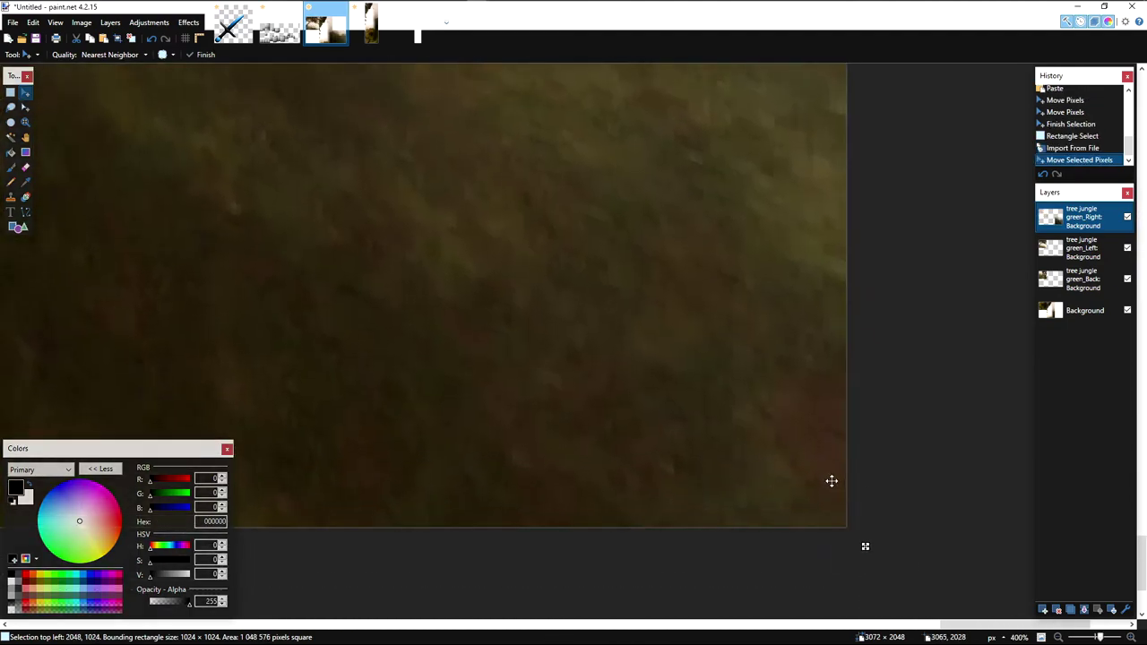
key("s")
left_click(831, 481)
scroll(831, 481, "down", 9)
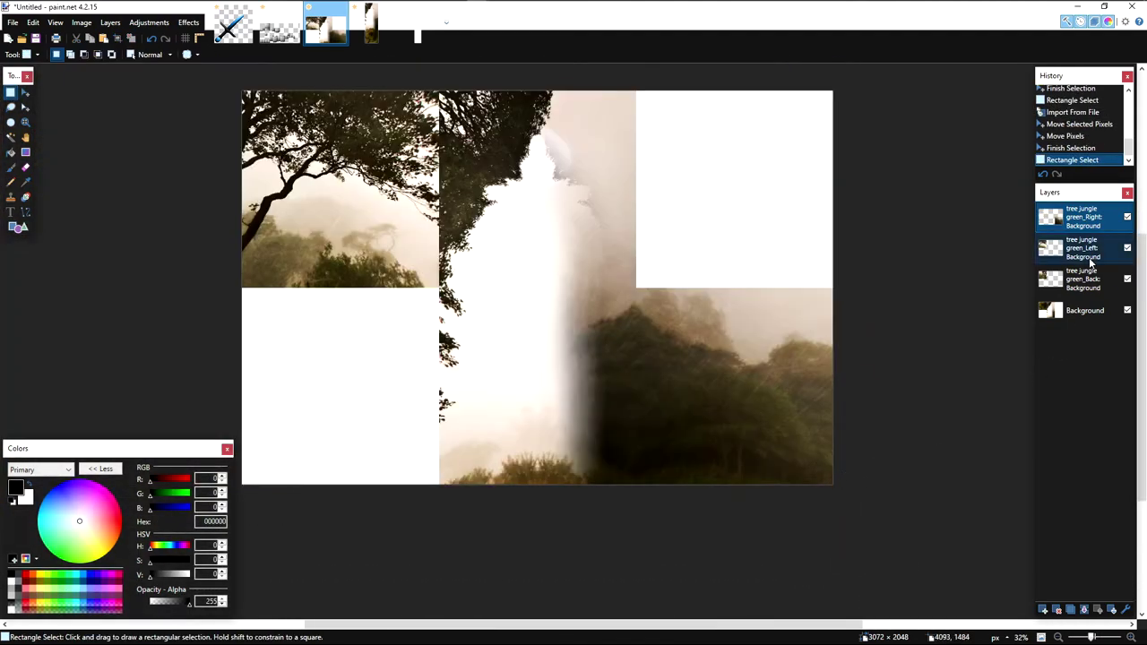
Step: Move the tree jungle green_Left layer flush into the lower left cell, directly below the bottom face, and deselect
left_click(1090, 258)
left_click(24, 94)
key("ctrl+a")
left_click_drag(358, 127, 357, 324)
scroll(497, 202, "up", 12)
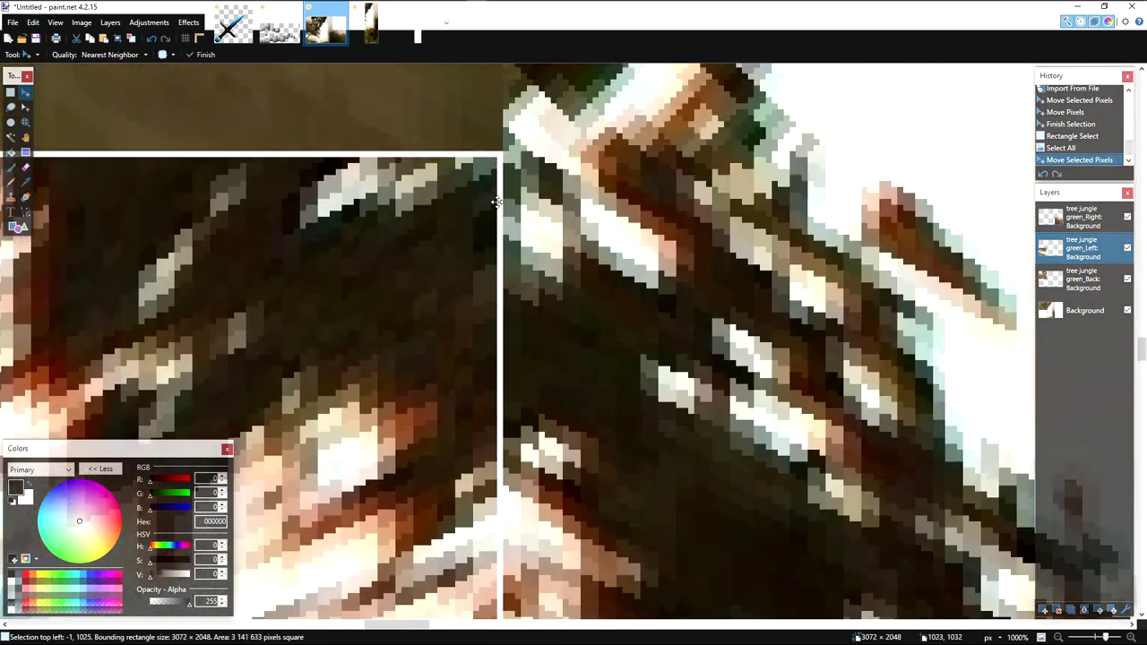
left_click_drag(496, 202, 500, 197)
key("s")
left_click(500, 198)
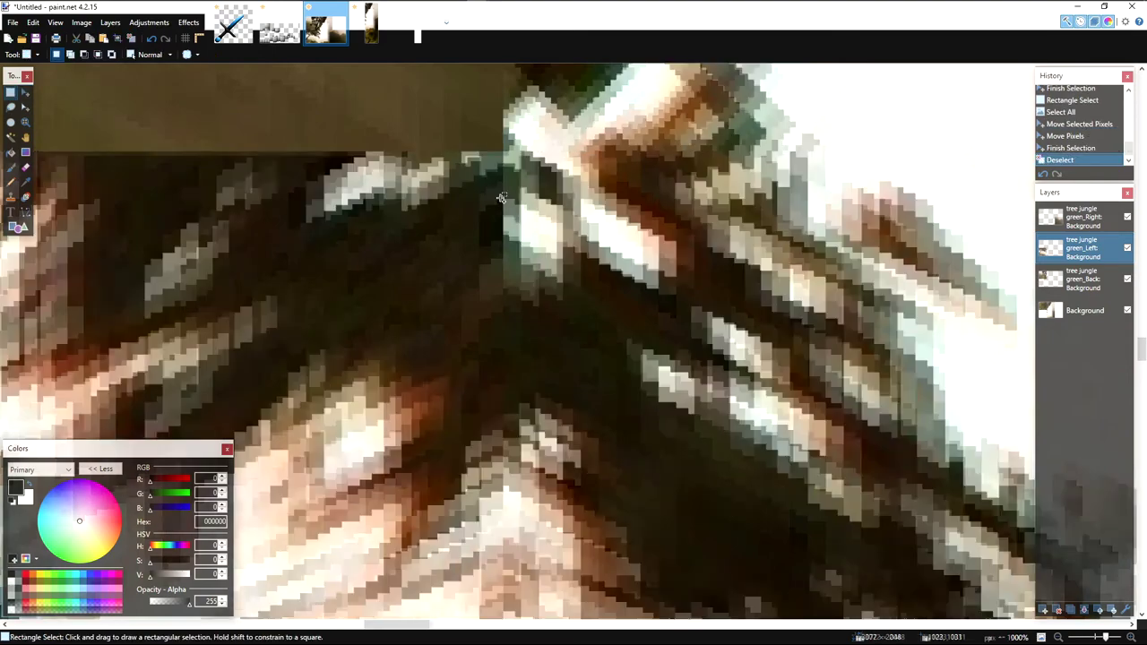
scroll(501, 199, "down", 11)
scroll(499, 166, "down", 2)
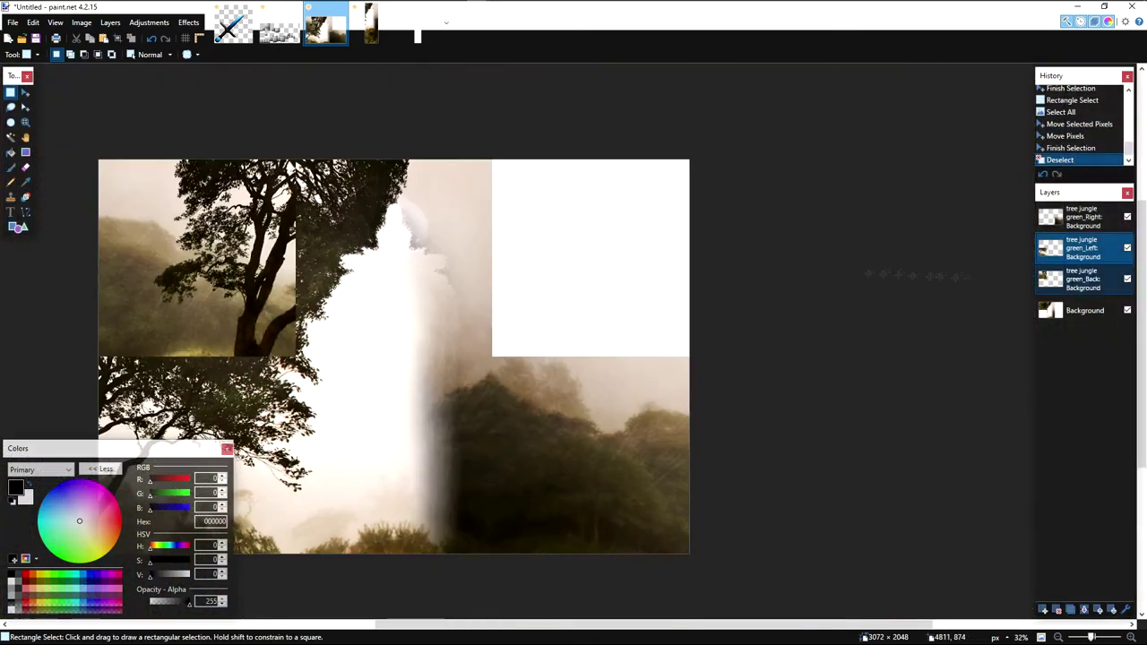
Step: Move the tree jungle green_Back layer flush into the upper right cell at 2048, 0 and deselect
left_click(1082, 279)
left_click(25, 93)
key("ctrl+a")
left_click_drag(129, 298, 522, 330)
scroll(522, 330, "up", 6)
left_click_drag(444, 410, 449, 261)
scroll(374, 398, "up", 1)
scroll(367, 405, "up", 10)
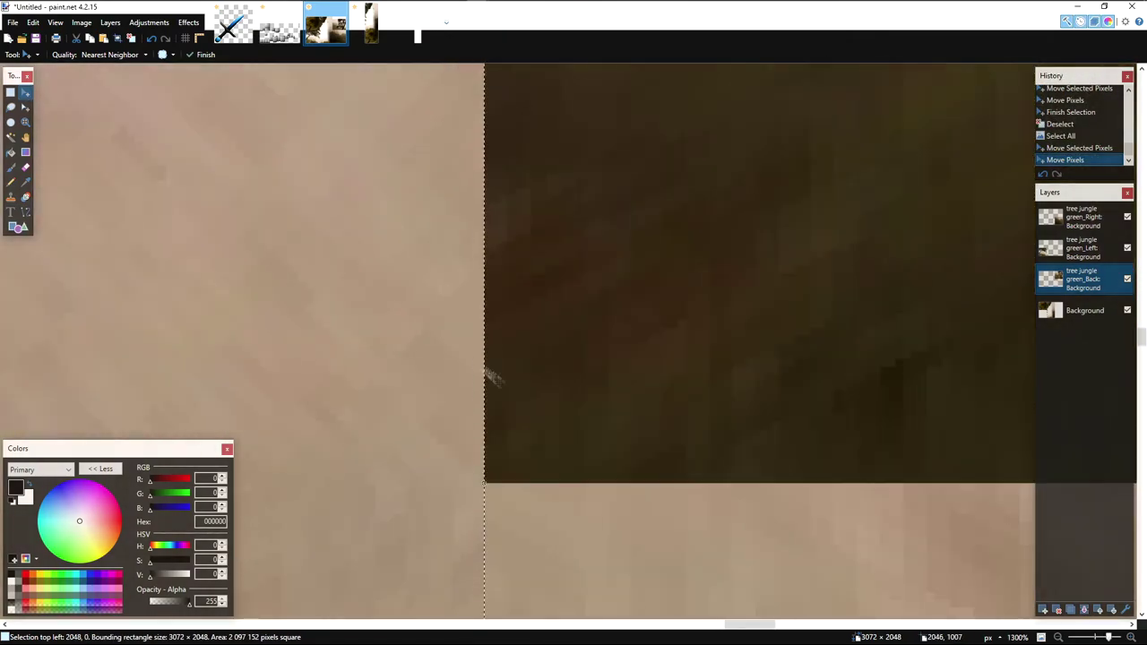
key("s")
left_click(550, 425)
scroll(551, 424, "down", 15)
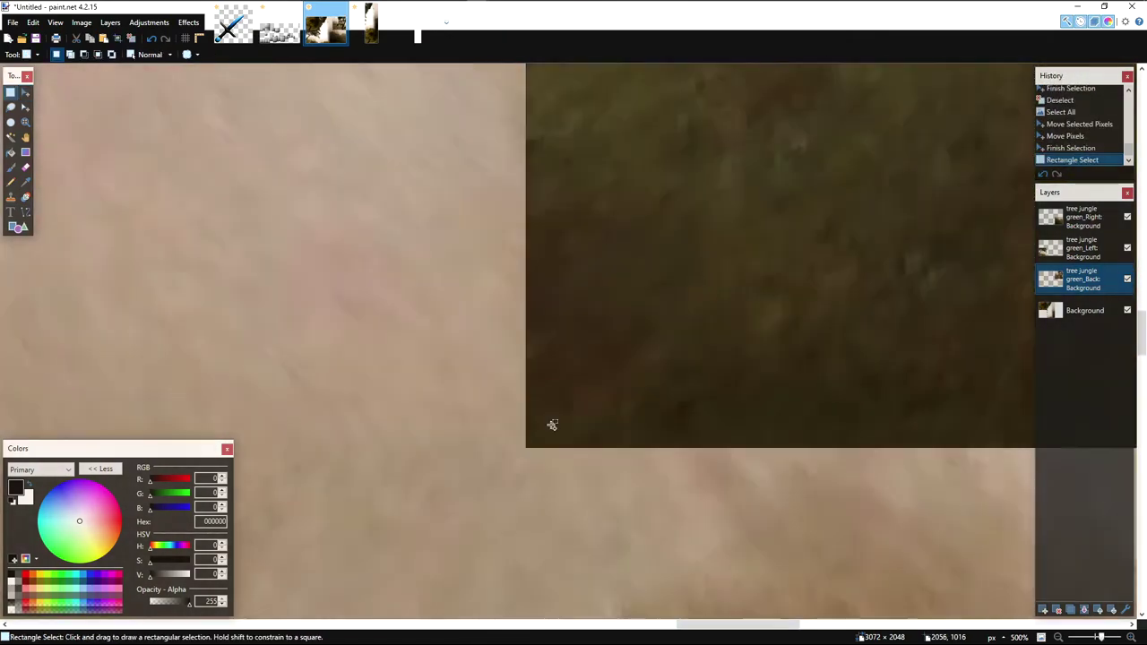
scroll(551, 425, "down", 3)
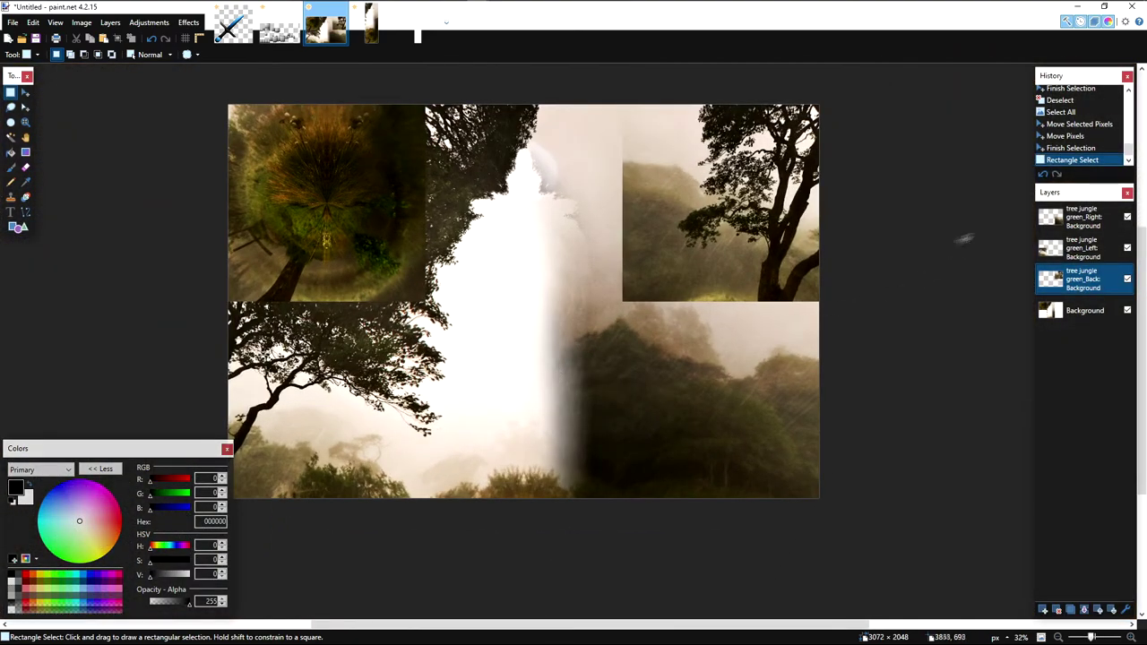
Step: Merge the three imported face layers down into the Background layer
left_click(1066, 222)
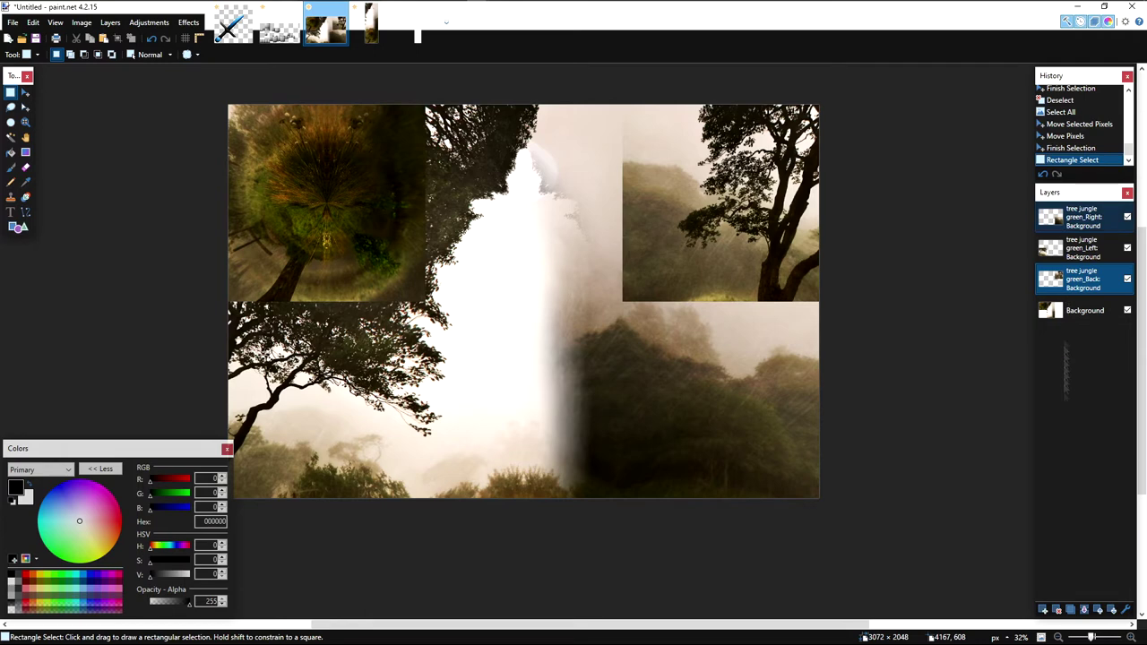
left_click(1084, 609)
left_click(1084, 609)
left_click(1083, 609)
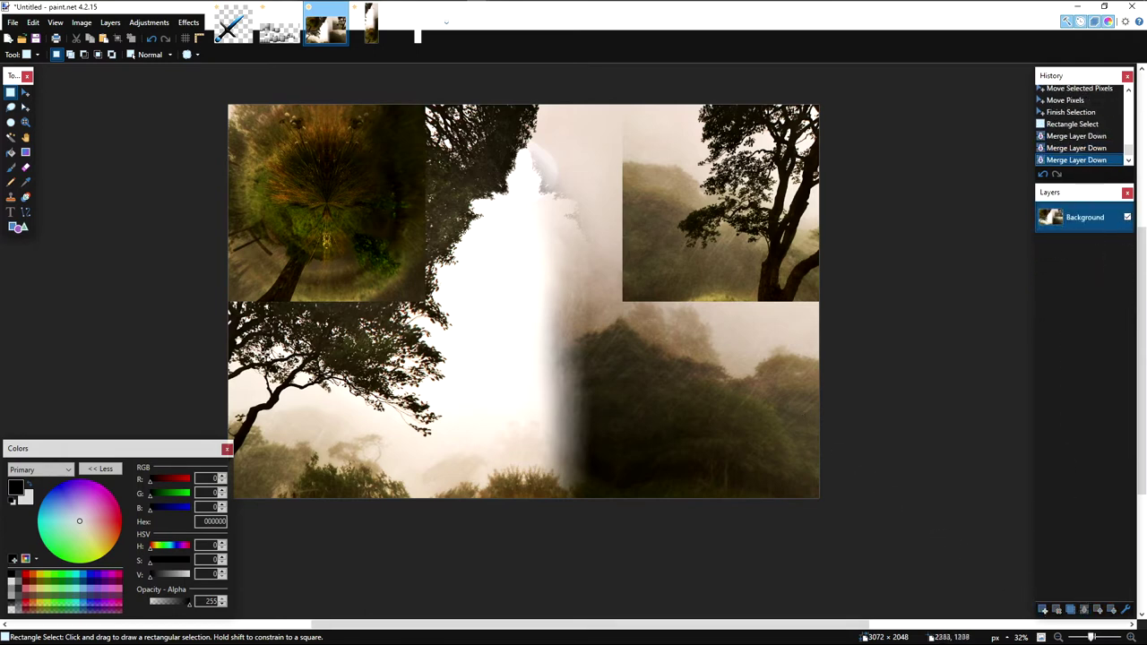
Step: Select exactly the 1024 × 1024 back face in the upper right cell of the sky image
scroll(705, 198, "up", 5)
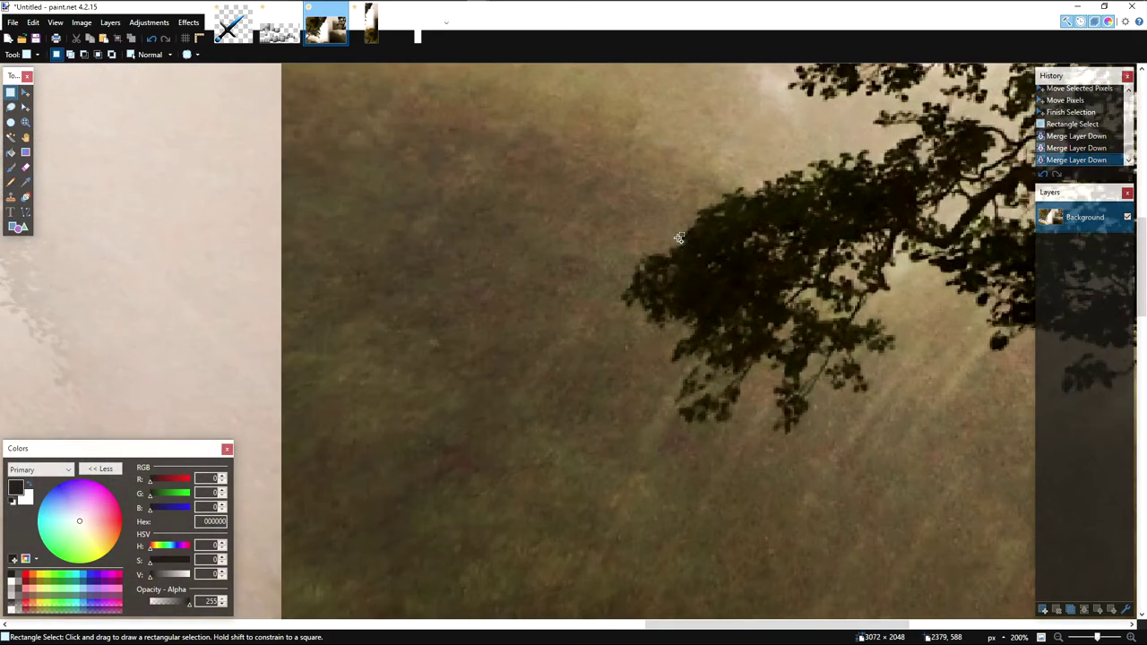
scroll(678, 238, "down", 2)
scroll(678, 238, "down", 2)
left_click_drag(822, 115, 626, 357)
scroll(703, 207, "up", 2)
left_click_drag(704, 208, 553, 502)
left_click(820, 191)
scroll(463, 588, "up", 5)
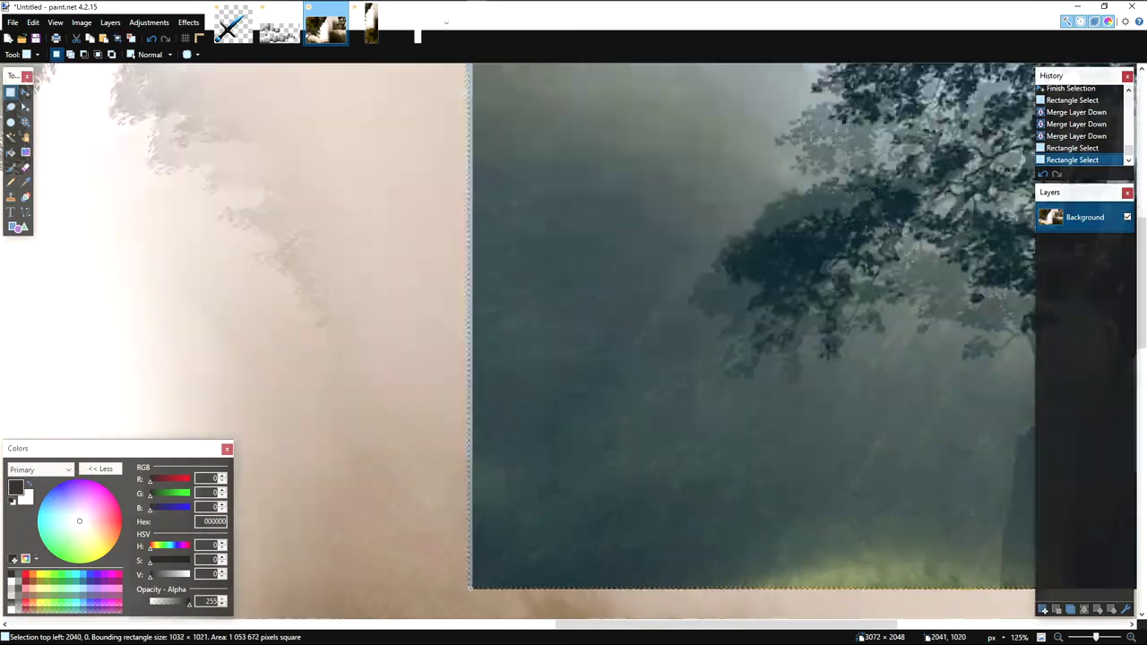
left_click_drag(467, 585, 465, 588)
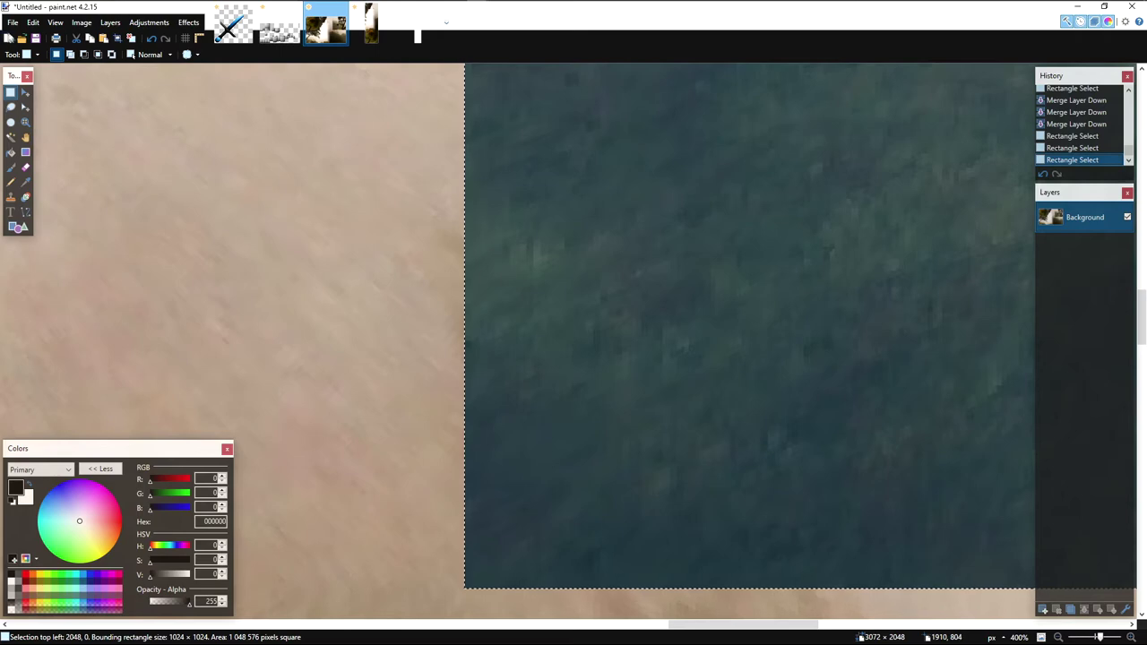
Step: Copy the selected back face into a new 1024 × 1024 image
left_click(8, 38)
left_click(568, 401)
key("ctrl+v")
key("s")
left_click(188, 21)
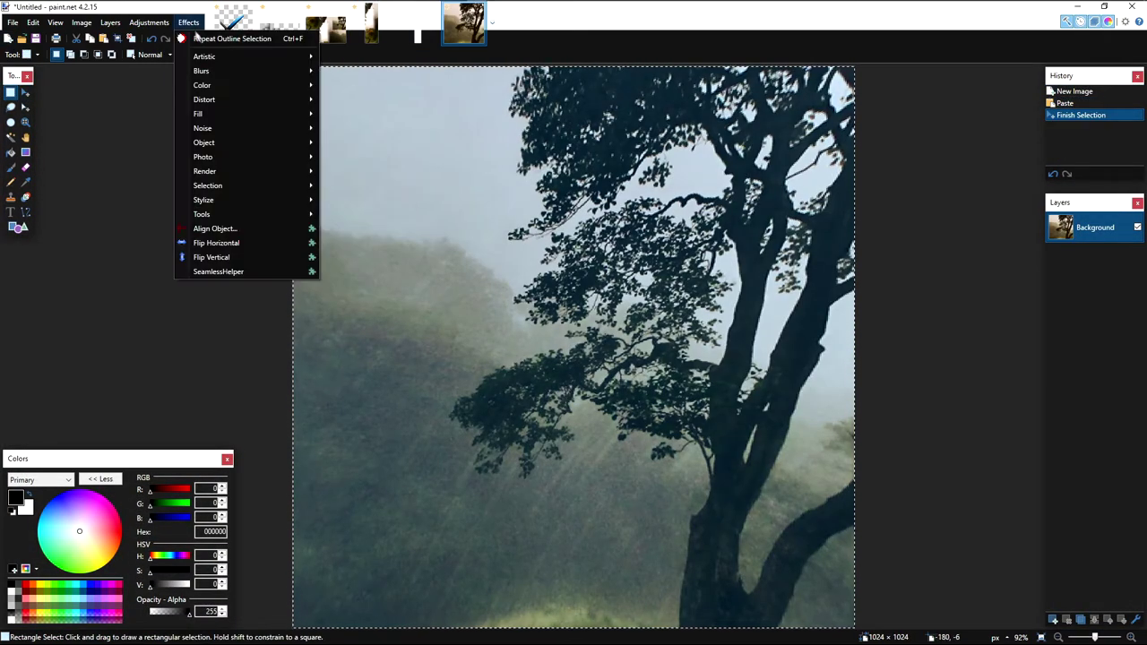
mouse_move(248, 126)
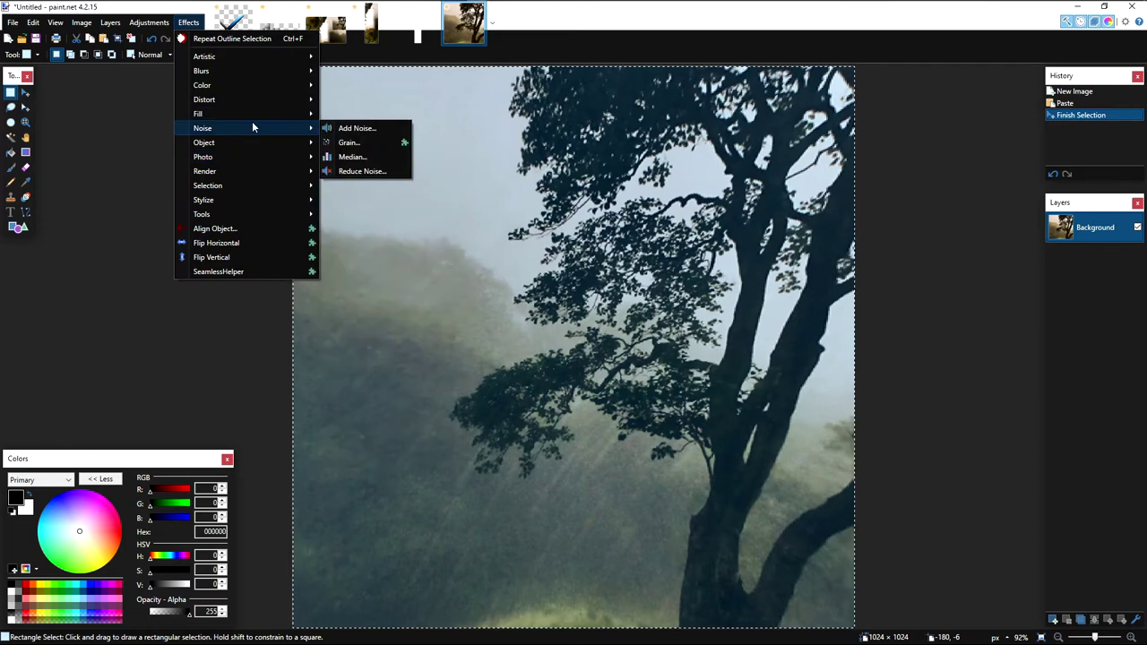
left_click(351, 157)
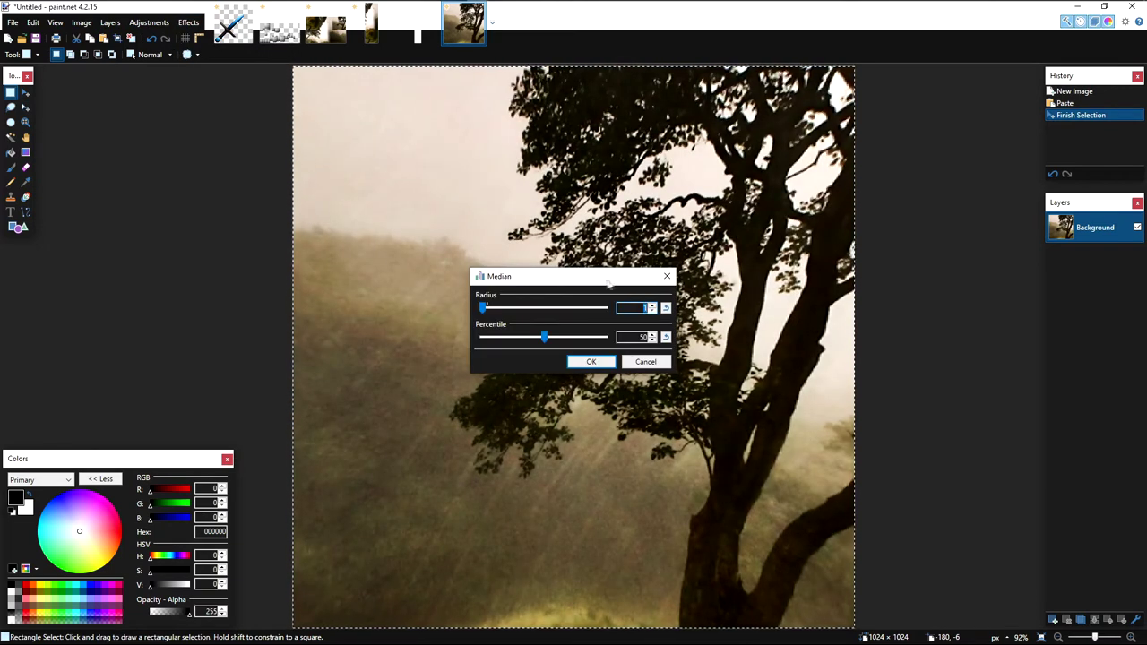
left_click_drag(606, 285, 806, 286)
mouse_move(682, 309)
left_mouse_down()
mouse_move(691, 309)
mouse_move(678, 311)
left_mouse_up()
left_click(851, 305)
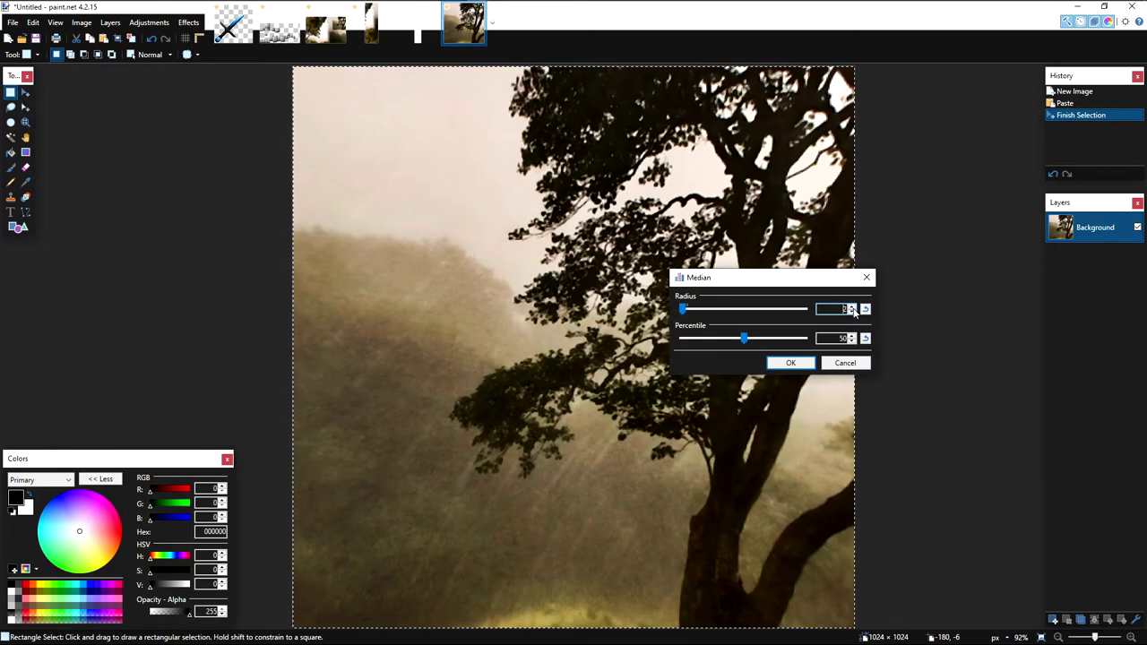
left_click(851, 312)
left_click(859, 361)
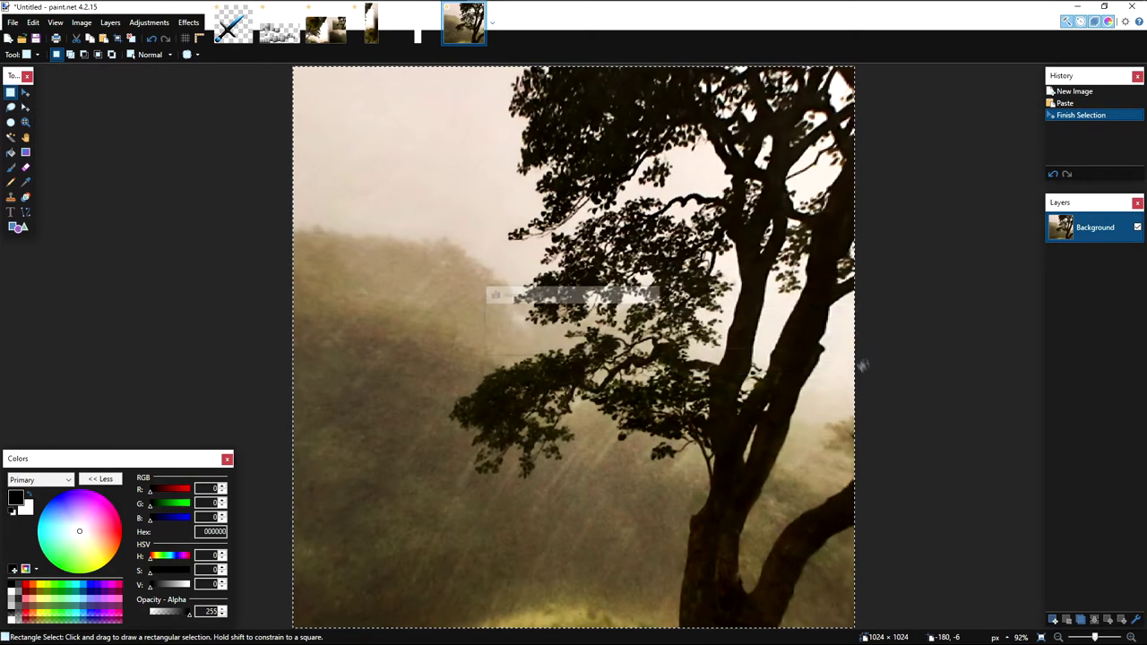
Step: Duplicate the face's layer and apply the Median noise effect with radius 2 and percentile 50 to the upper copy
left_click(1081, 620)
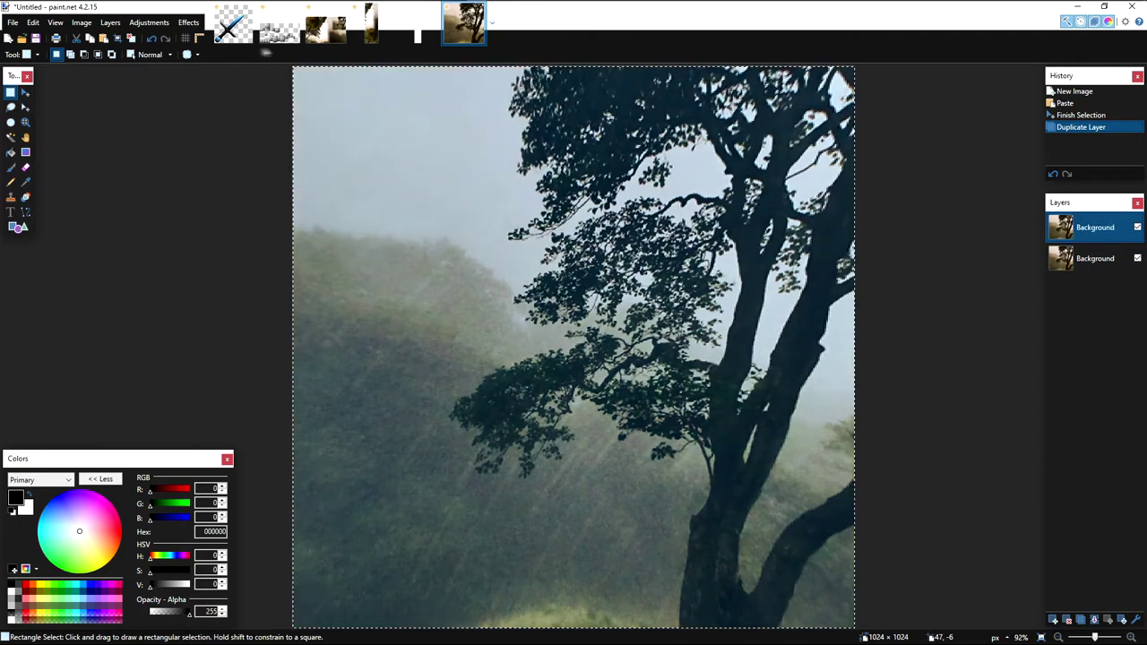
left_click(188, 23)
mouse_move(262, 129)
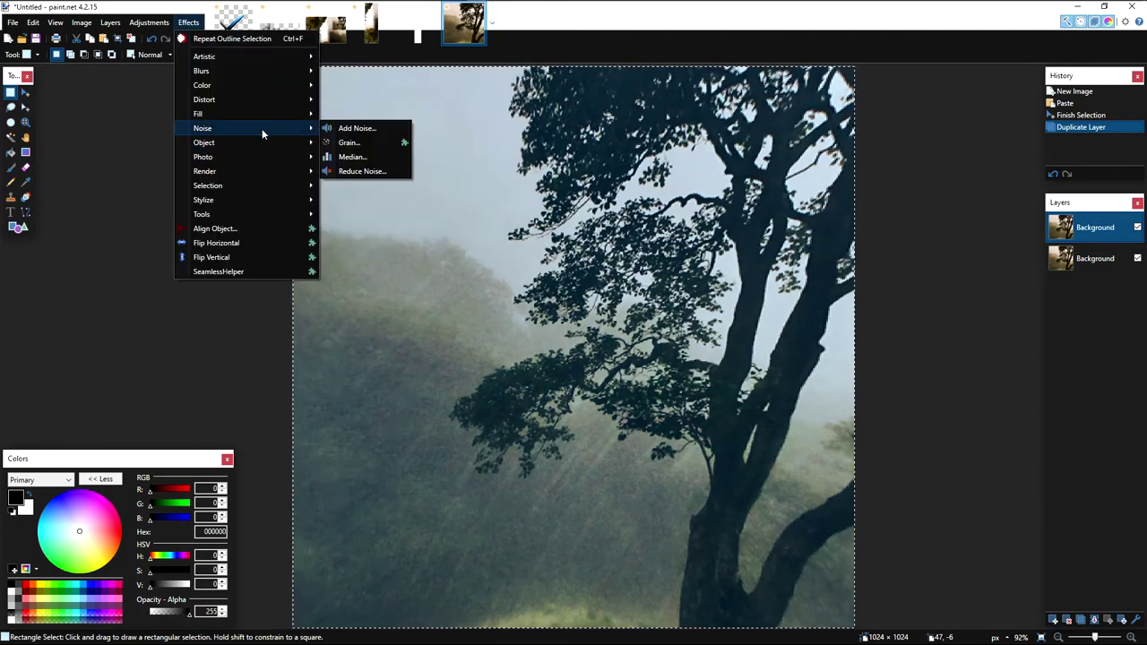
left_click(354, 155)
left_click_drag(594, 279, 828, 302)
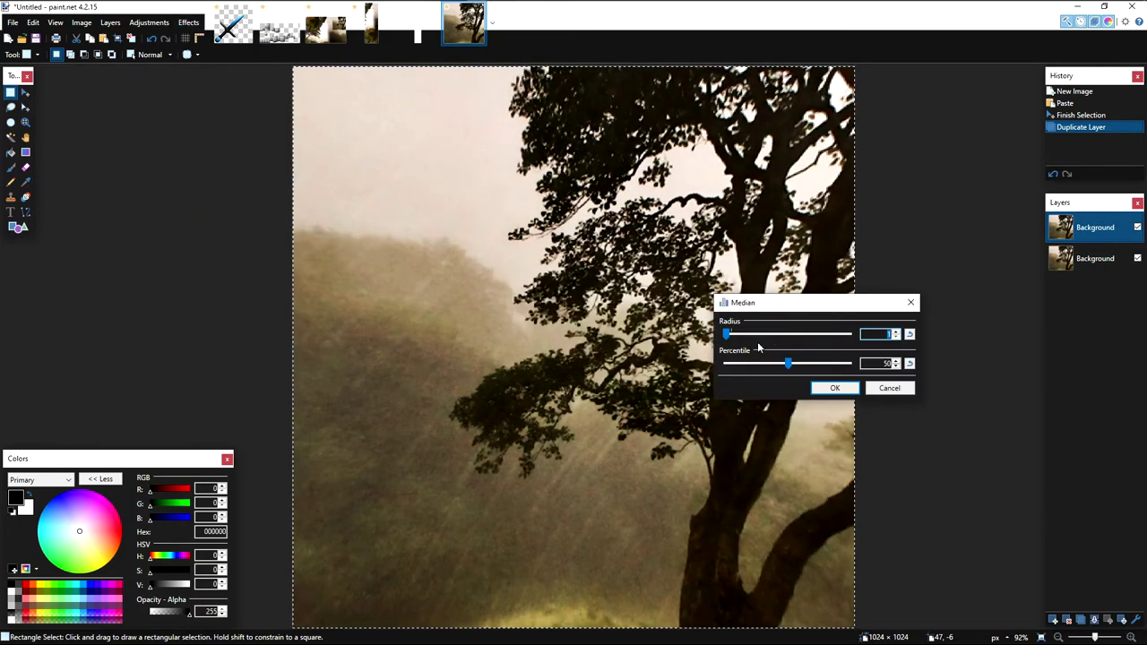
left_click(896, 332)
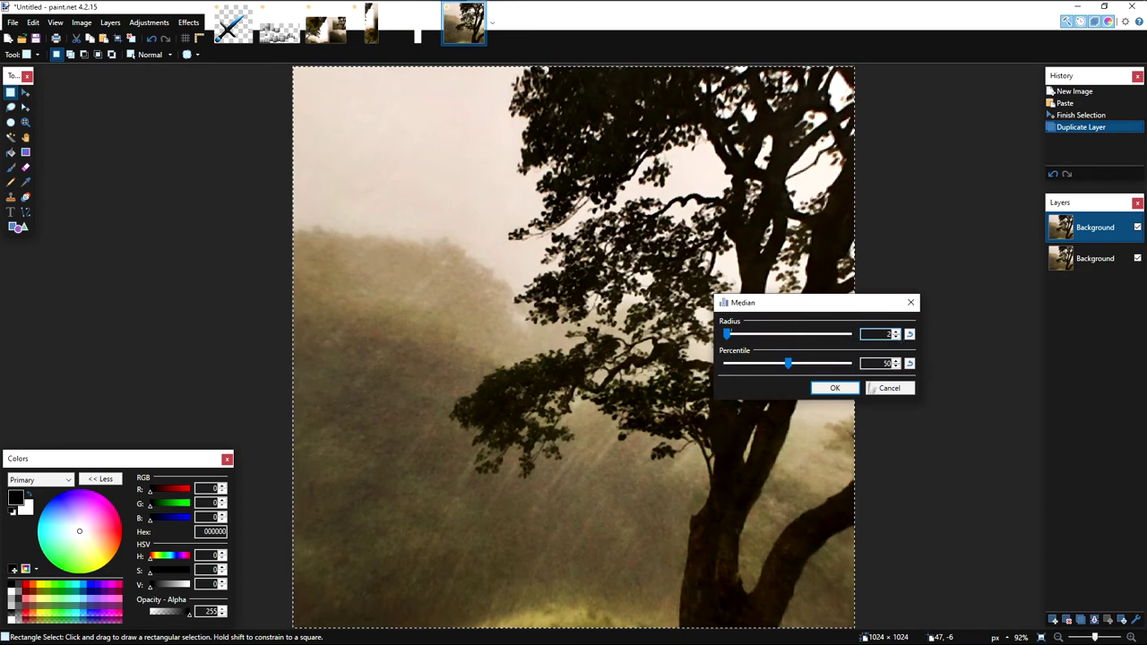
left_click(836, 388)
double_click(1082, 230)
left_click_drag(585, 257, 684, 262)
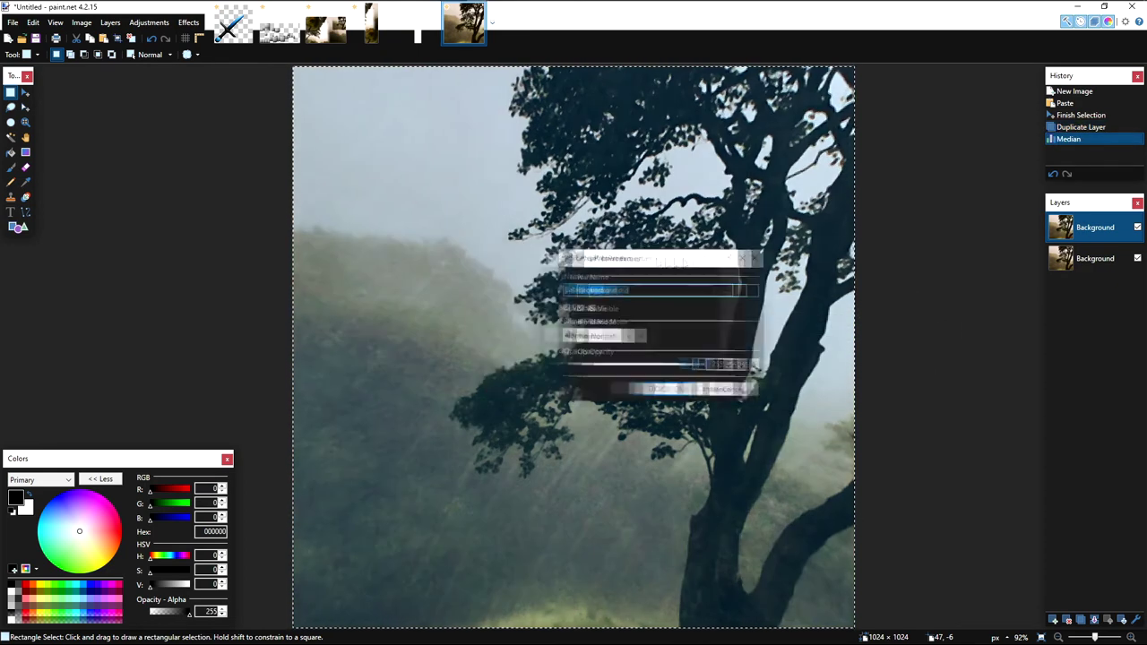
left_click(792, 389)
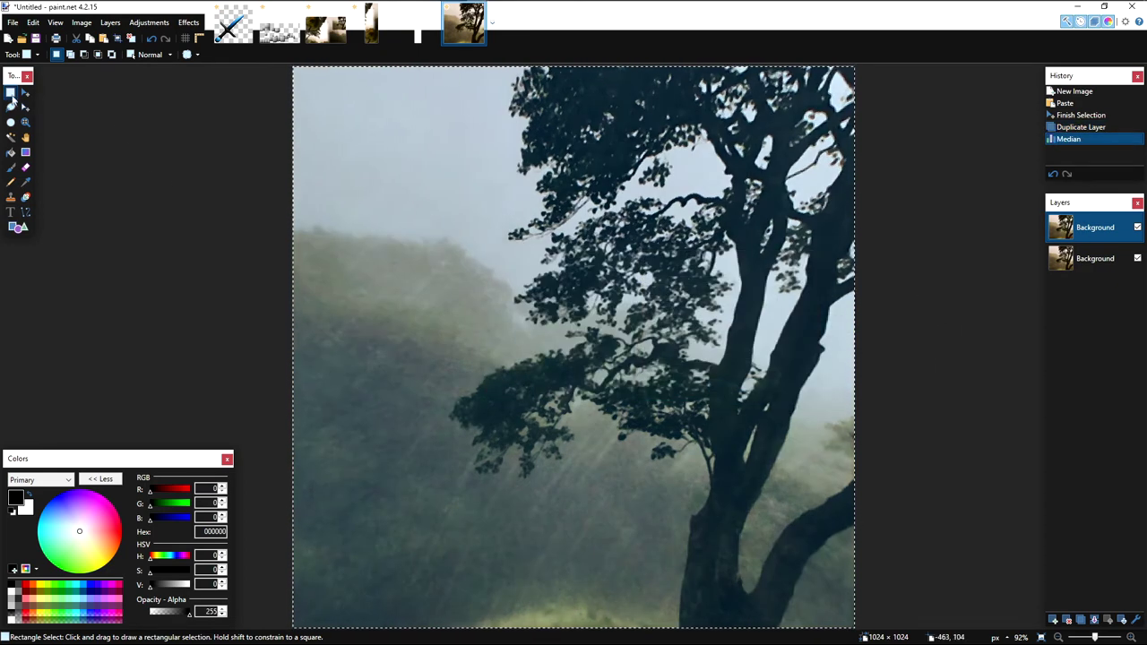
Step: Try different opacities on the upper Median-filtered layer and set its opacity to 75
left_click(25, 93)
double_click(1063, 227)
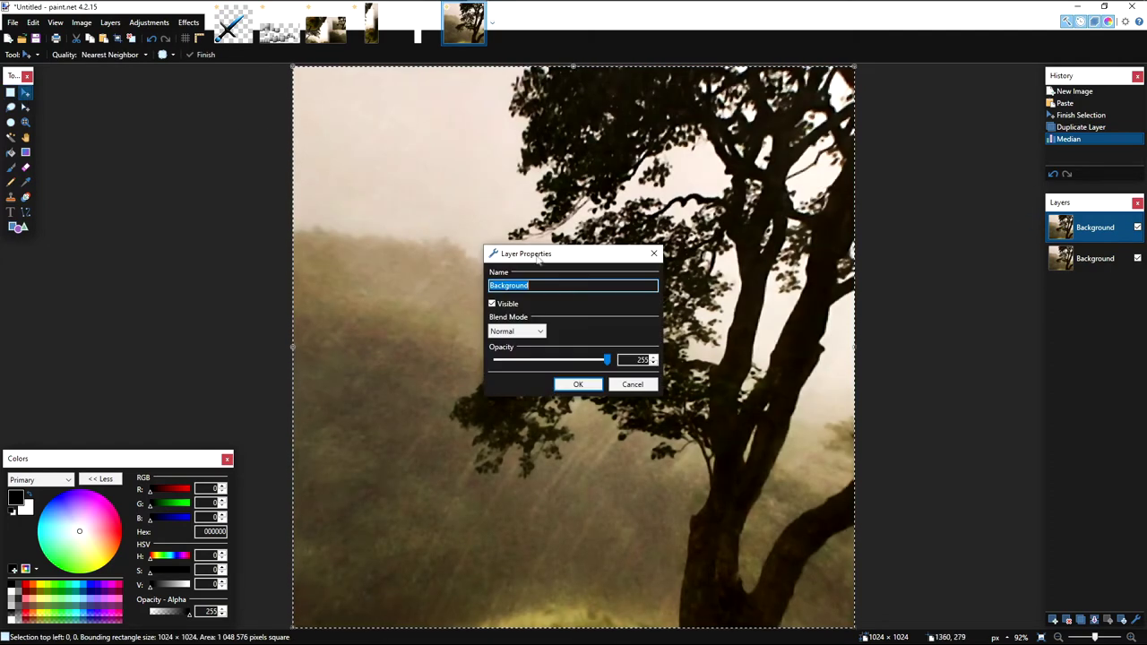
left_click_drag(956, 342, 902, 338)
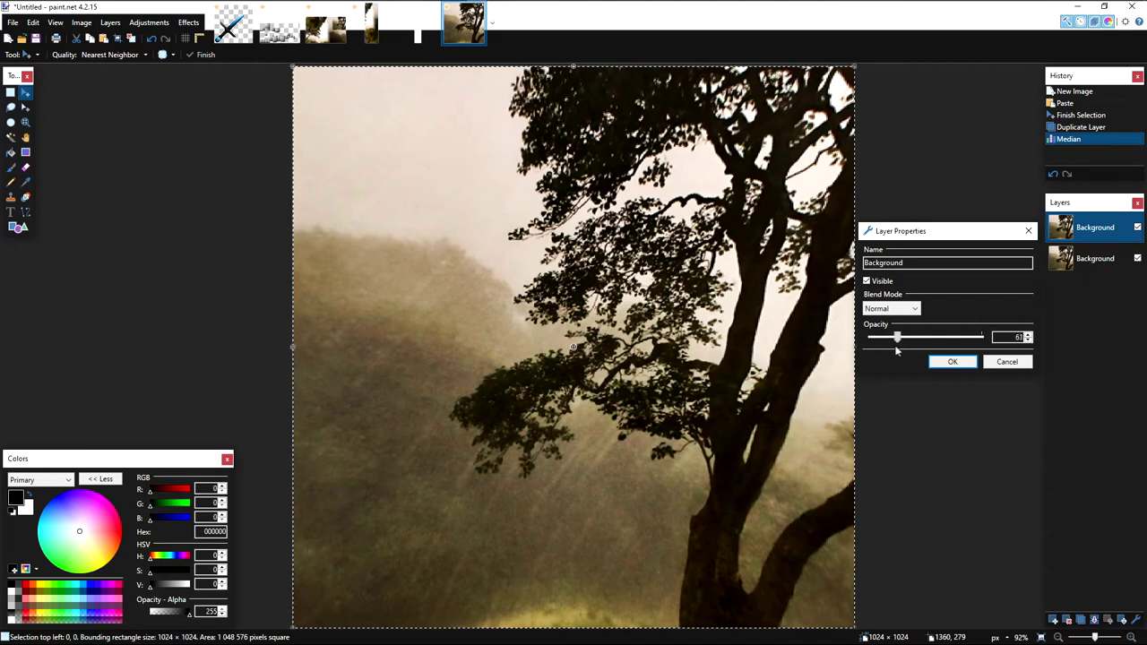
left_click_drag(916, 346, 1004, 360)
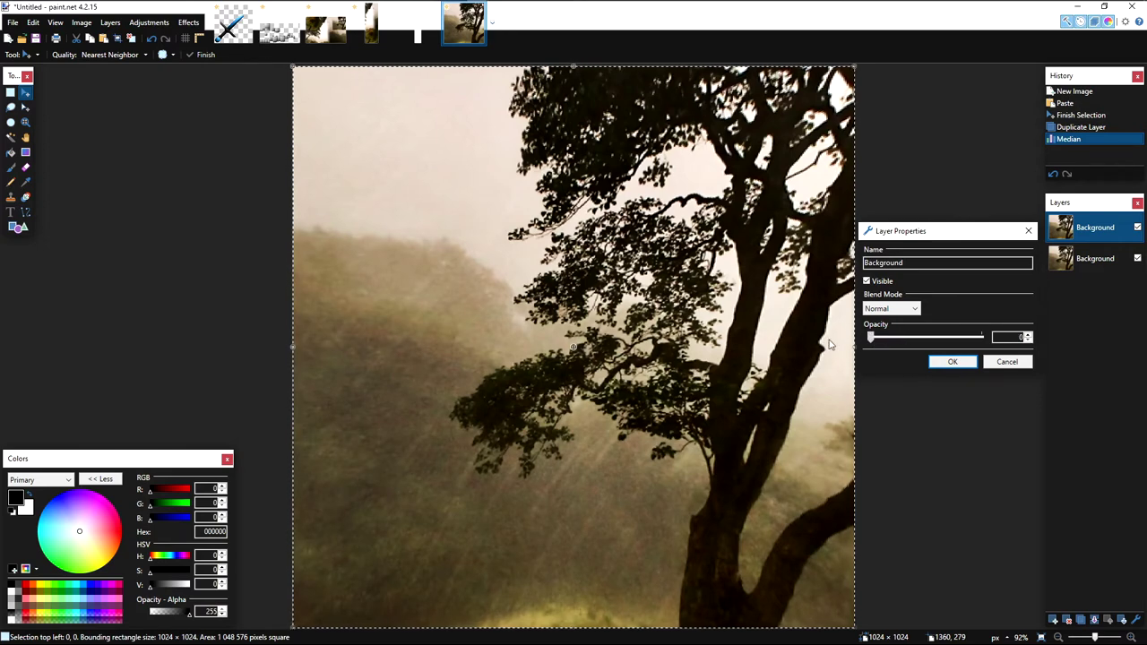
left_click_drag(873, 340, 842, 349)
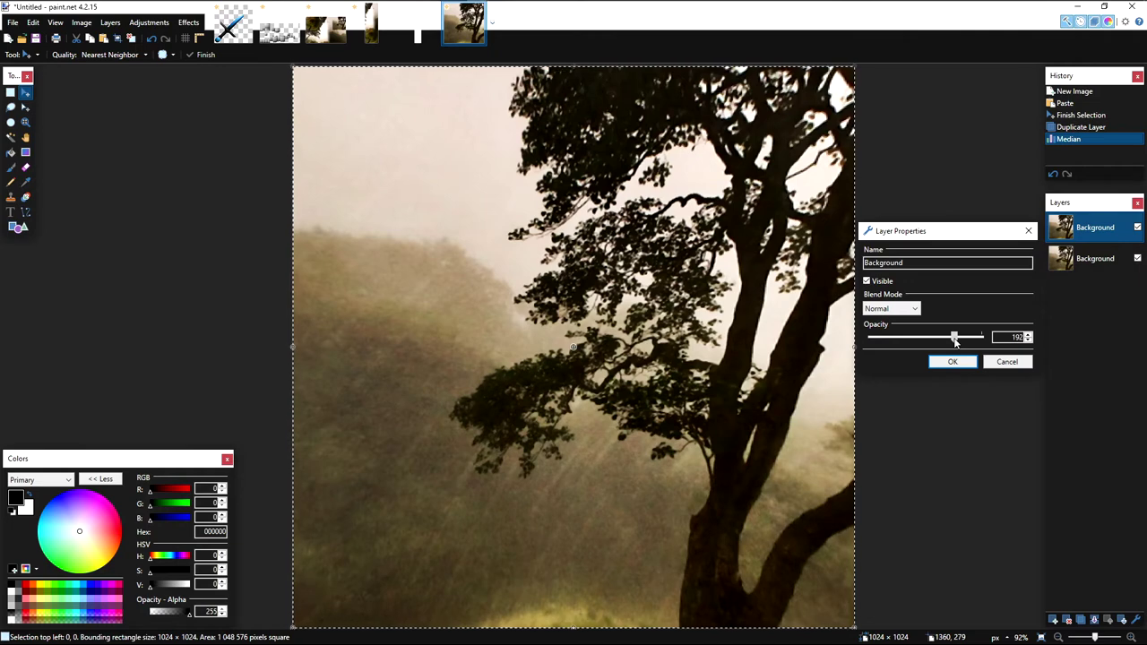
left_click_drag(955, 341, 903, 338)
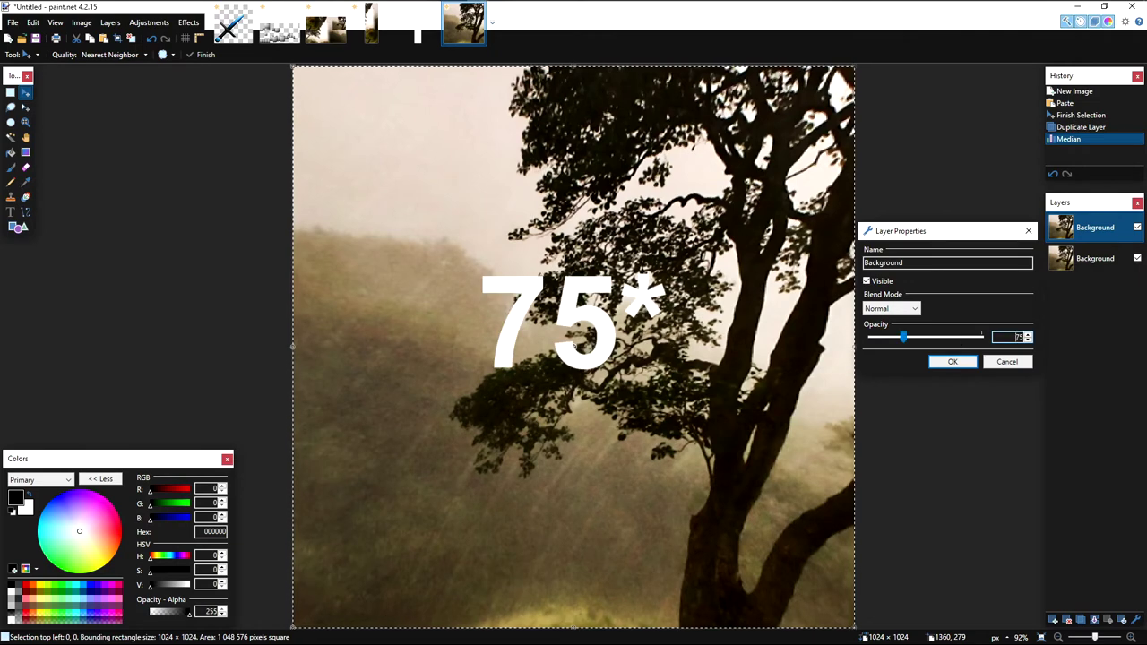
key("Return")
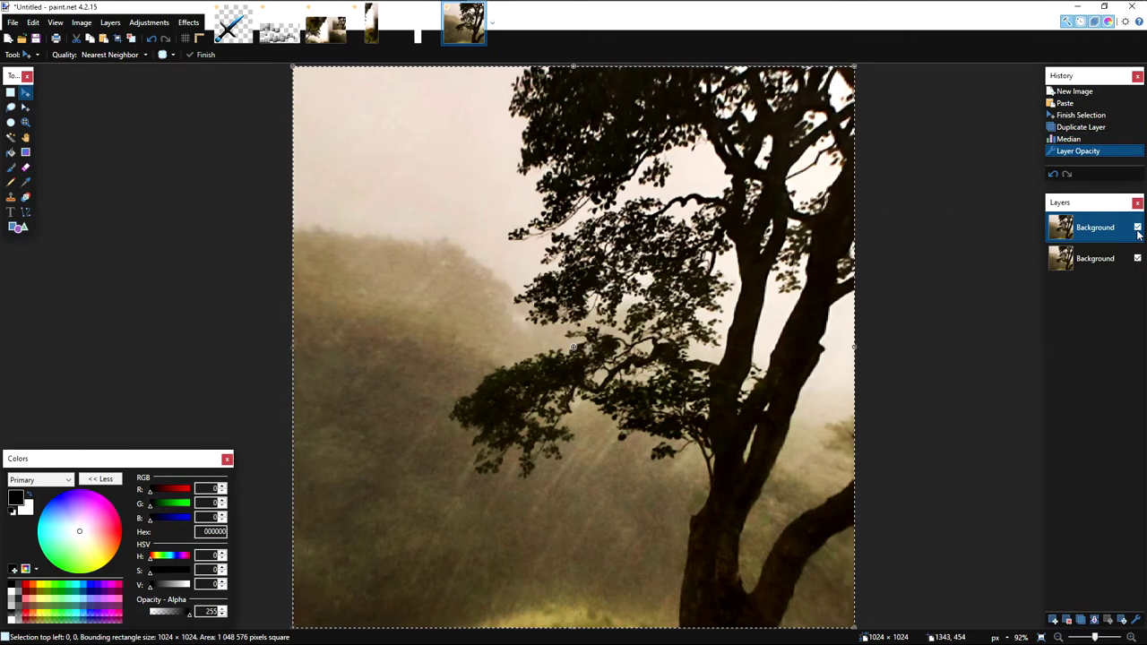
Step: Toggle the Median-filtered layer's visibility and compare the tree trunk edges up close with and without it
left_click(1137, 228)
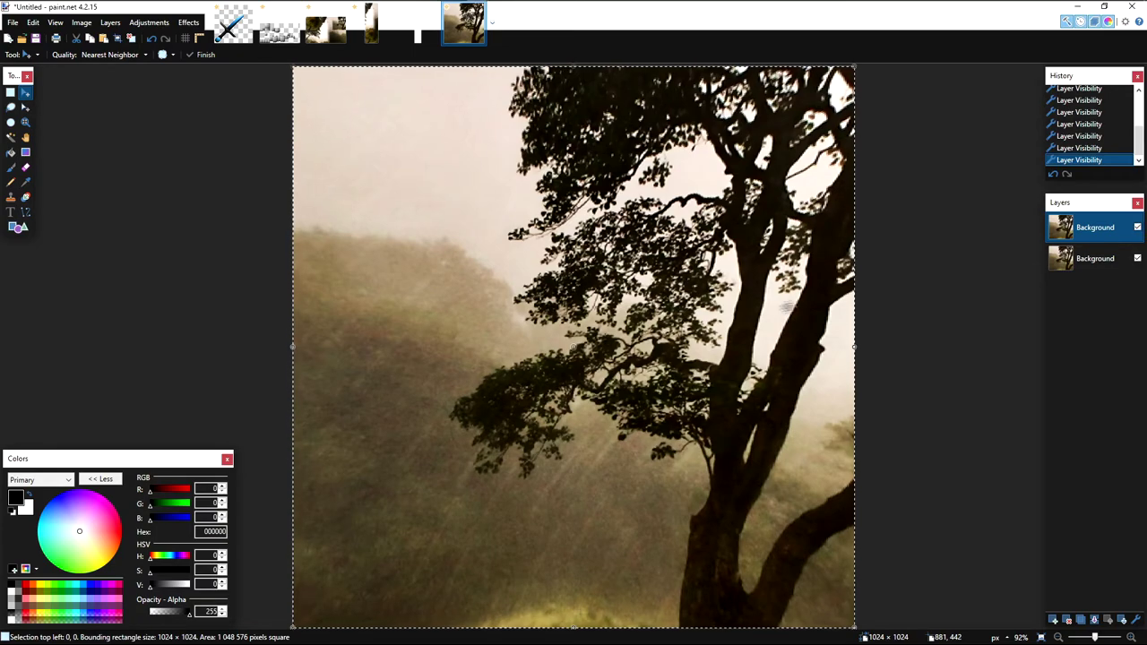
scroll(792, 335, "up", 10)
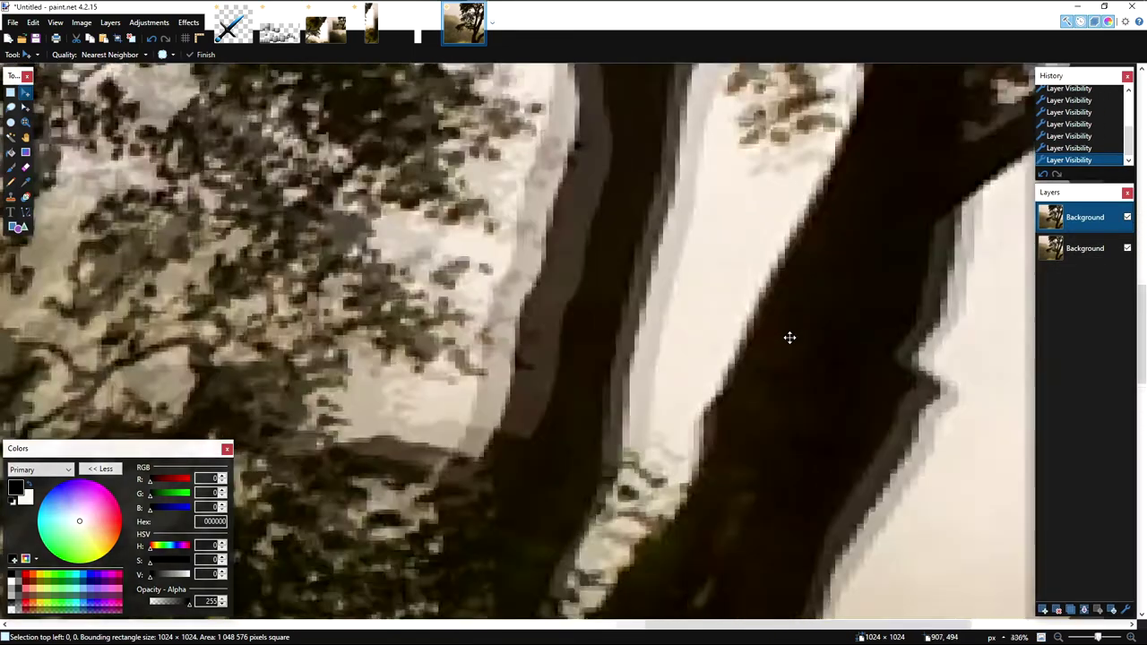
left_click(1127, 219)
left_click(1126, 220)
left_click(1127, 217)
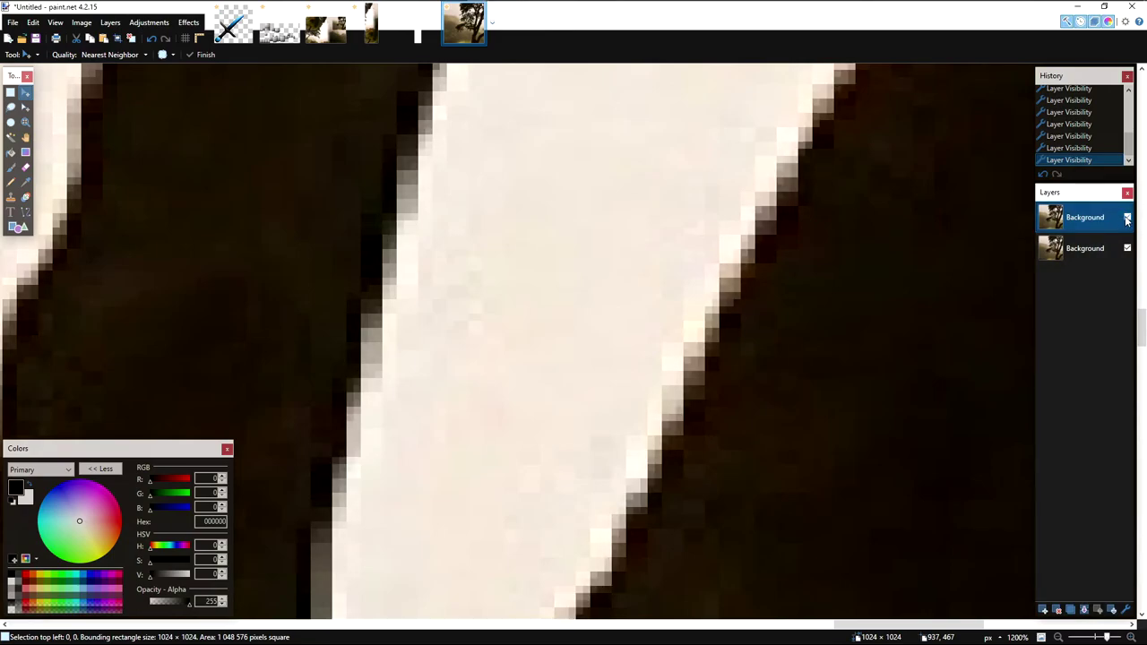
Step: Finish comparing the Median-filtered layer and merge it down into the face layer beneath it
left_click(1126, 221)
scroll(718, 269, "down", 12)
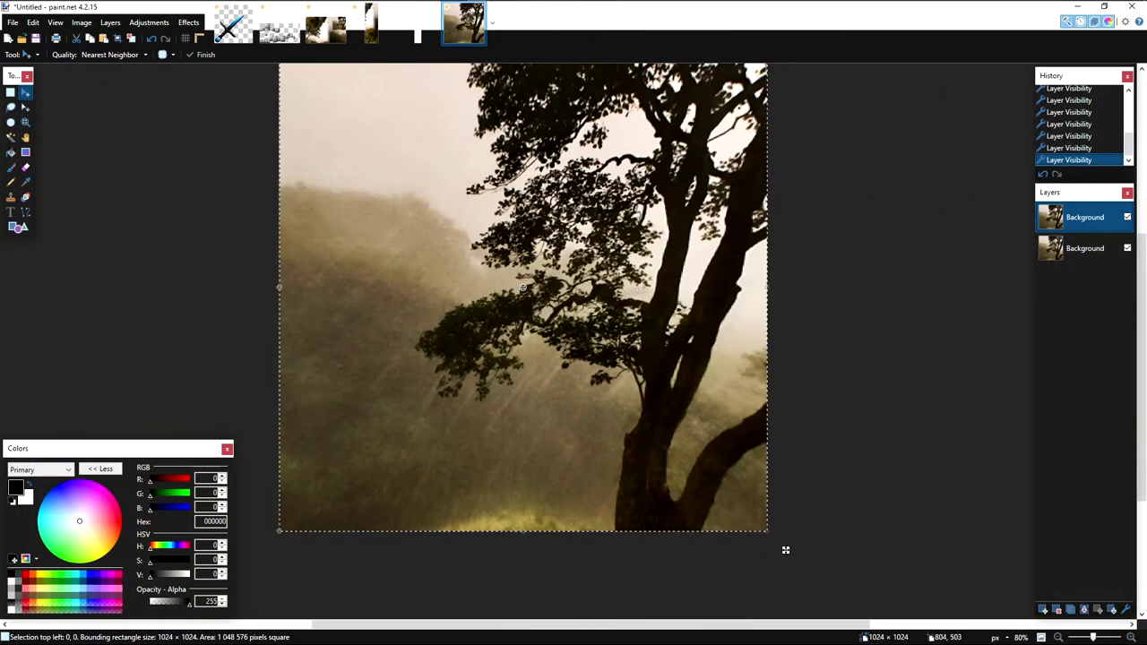
left_click_drag(703, 271, 959, 341)
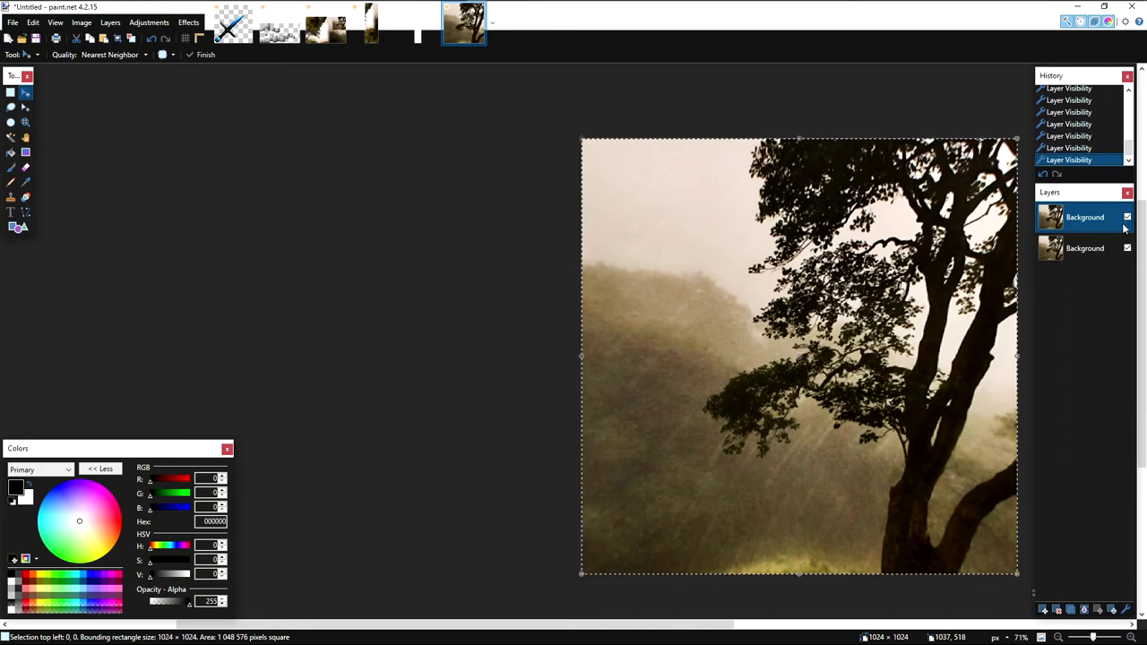
left_click(1083, 609)
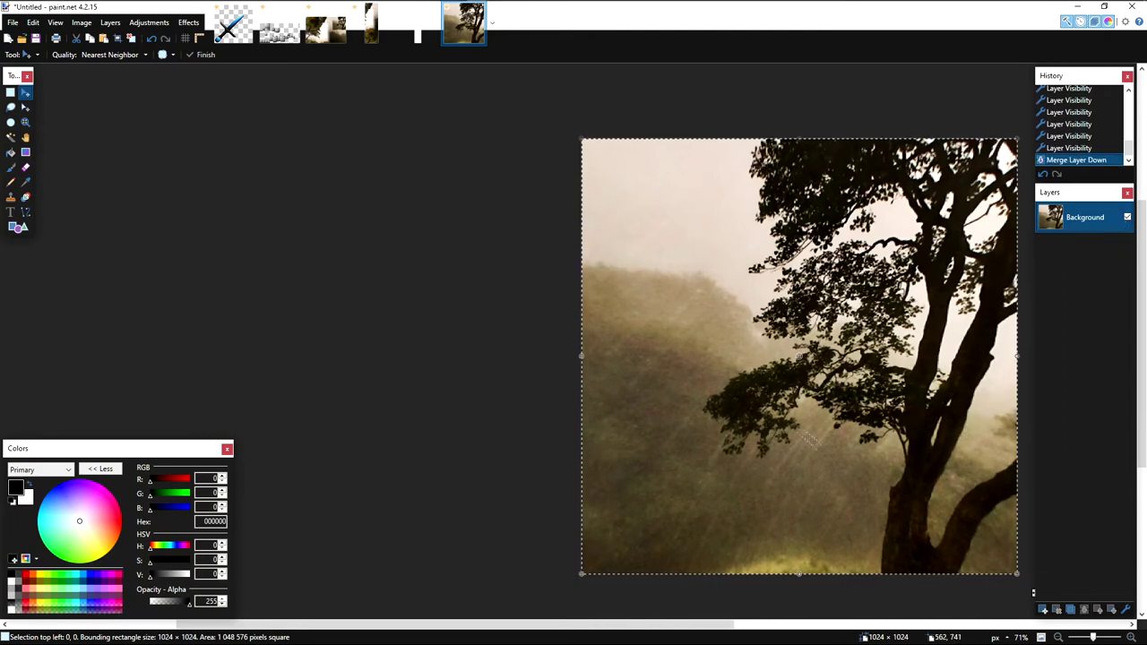
Step: Paste the smoothed back face into the 3072 × 2048 sky image and move it roughly over its original
left_click(325, 27)
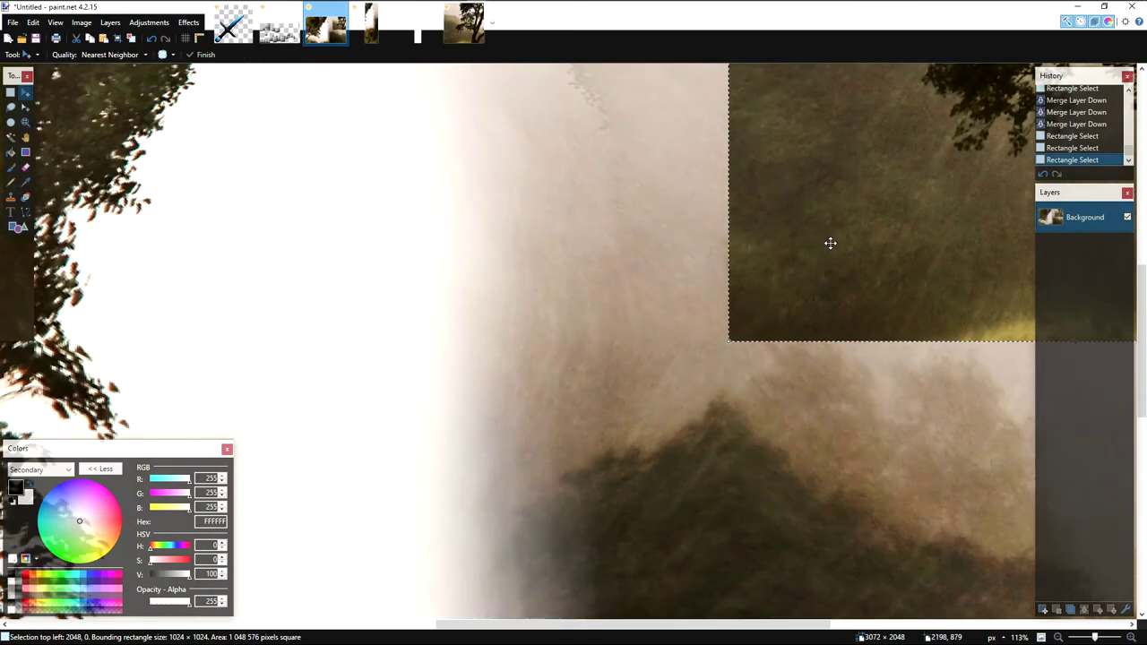
scroll(831, 242, "down", 5)
left_click_drag(830, 242, 483, 430)
key("ctrl+v")
left_click_drag(268, 382, 623, 359)
scroll(544, 402, "up", 5)
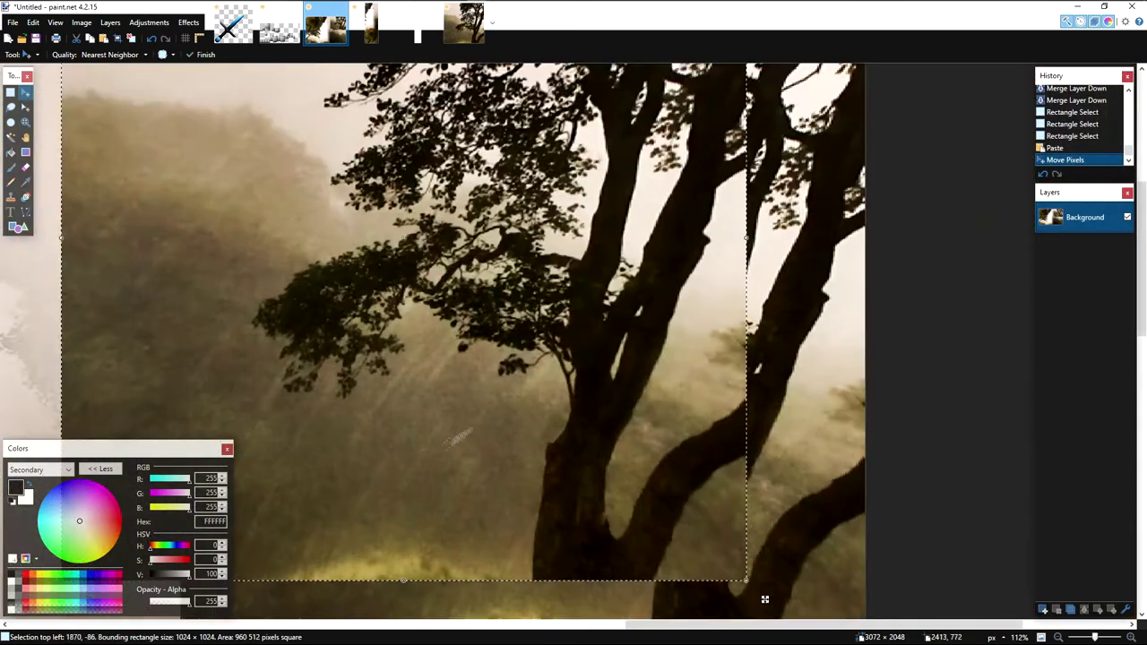
Step: Align the pasted face's edges exactly with the original back face's corner and finish the placement
left_click_drag(764, 599, 1050, 339)
scroll(523, 293, "up", 5)
left_click_drag(313, 300, 671, 470)
left_click_drag(438, 143, 626, 206)
scroll(429, 483, "up", 4)
scroll(626, 205, "up", 1)
mouse_move(563, 529)
left_mouse_down()
mouse_move(606, 143)
mouse_move(571, 134)
left_mouse_up()
left_click_drag(518, 529, 540, 100)
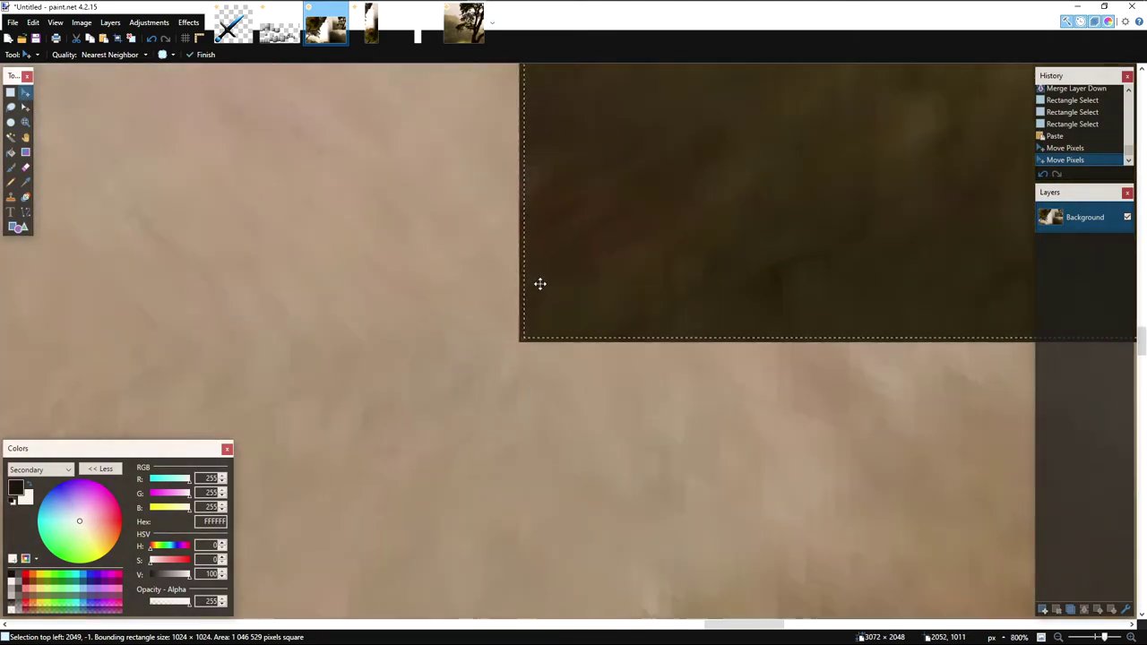
scroll(539, 284, "up", 3, "ctrl")
left_click_drag(543, 352, 543, 352)
key("s")
left_click(527, 351)
Step: Select the 1024 × 1024 face directly below the back face, with its top left at 2048, 1024
scroll(526, 350, "down", 15)
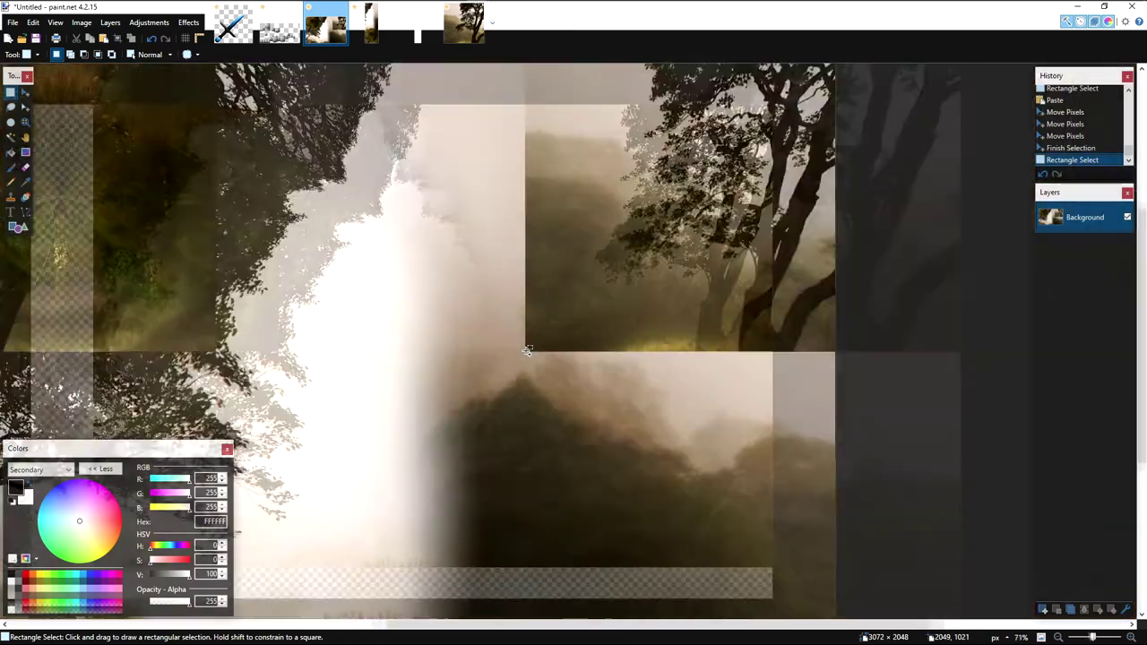
scroll(526, 351, "down", 3, "ctrl")
left_click_drag(642, 481, 529, 311)
scroll(528, 354, "up", 12, "ctrl")
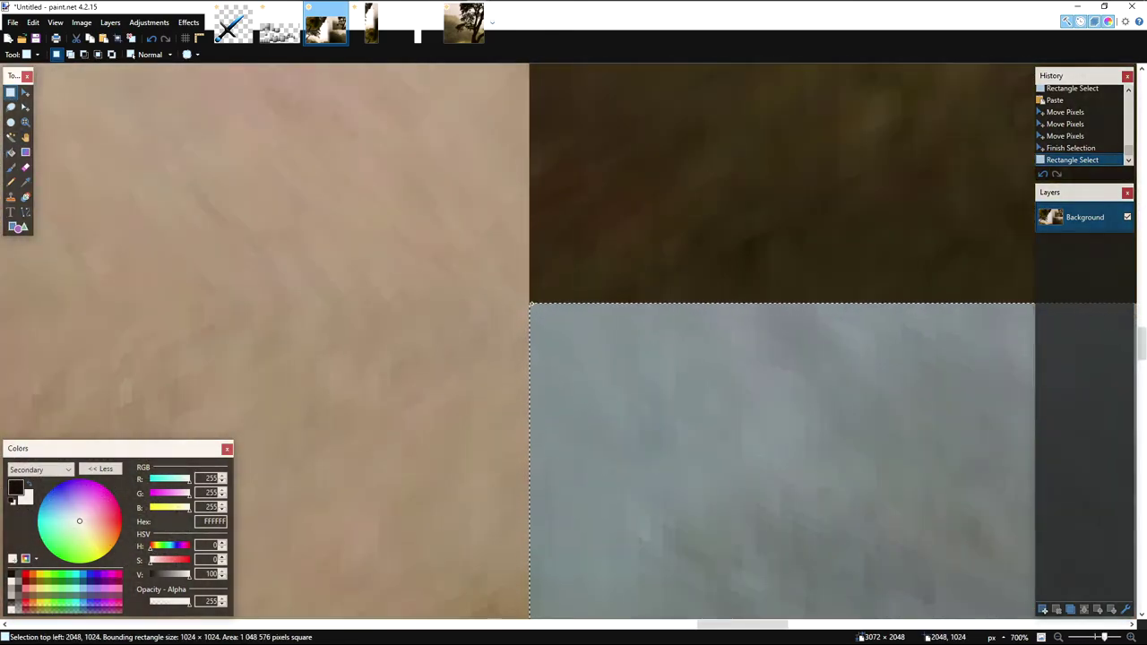
Step: Smooth this face in the 1024 × 1024 image with a Median-filtered duplicate layer, merge it and paste it back into the sky image
left_click(464, 23)
key("ctrl+v")
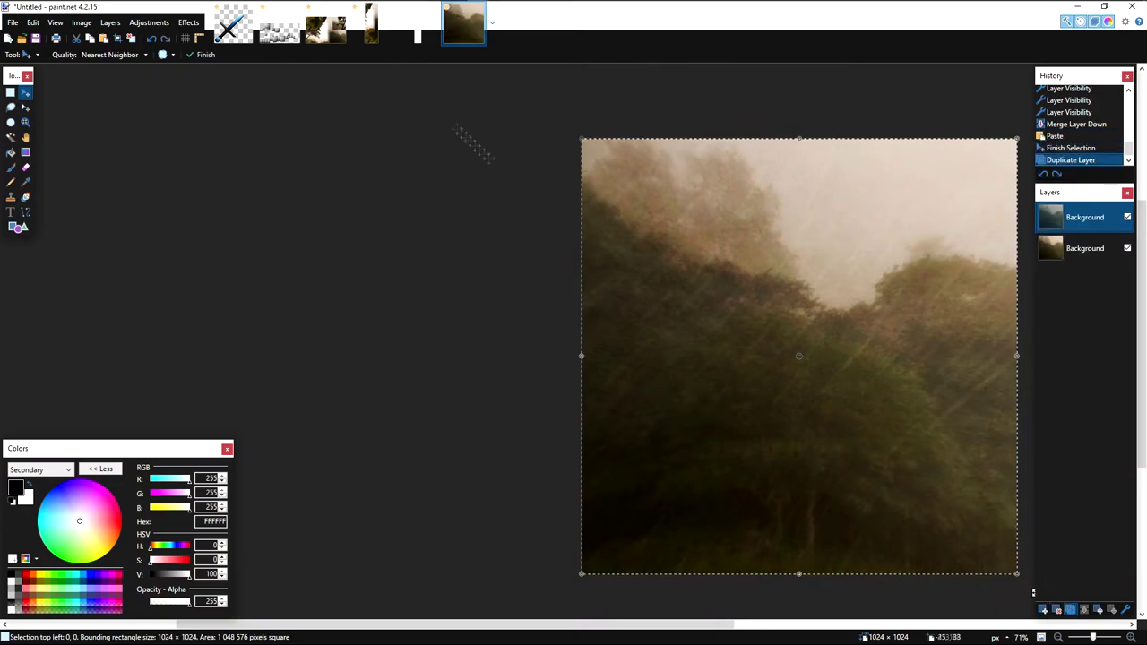
left_click(1084, 609)
key("ctrl+c")
left_click(325, 23)
key("ctrl+v")
Step: Select the 1024 × 1024 bottom face starting at 0, 0 and copy it into the smaller working image
key("s")
left_click_drag(550, 274, 549, 441)
scroll(549, 441, "down", 9)
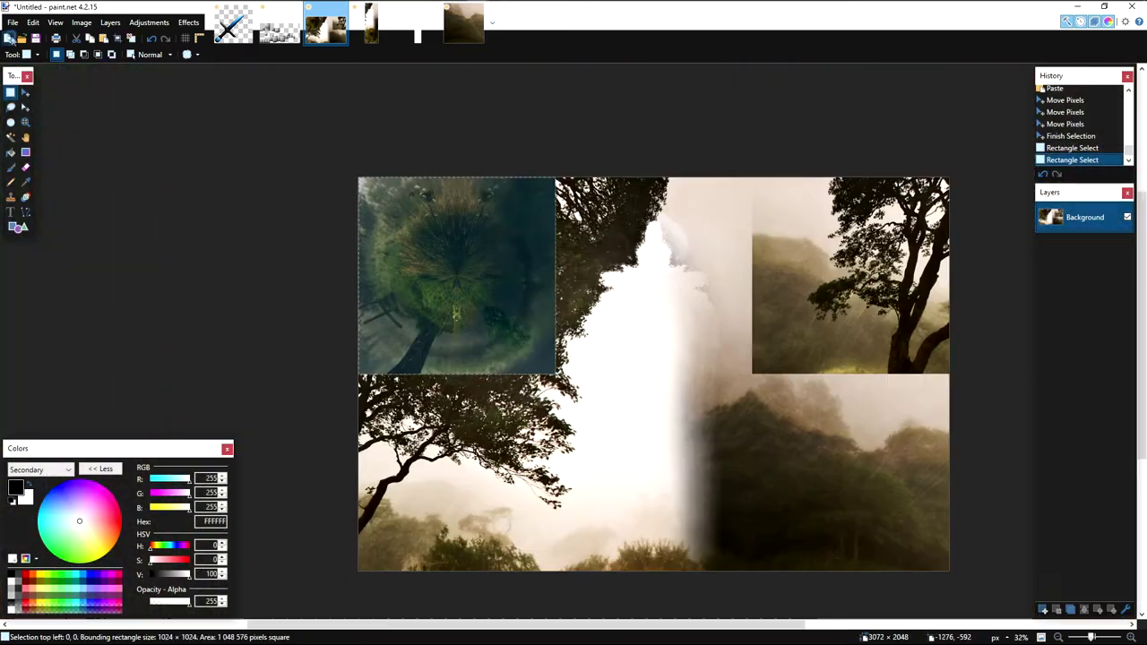
key("ctrl+c")
left_click(464, 23)
key("ctrl+v")
Step: Retouch the converging streaks at the bottom face's center with Clone Stamp, using brush width 200 and hardness 0%
scroll(541, 358, "down", 5)
left_click(10, 94)
left_click(11, 197)
scroll(15, 206, "down", 3)
scroll(455, 343, "up", 3)
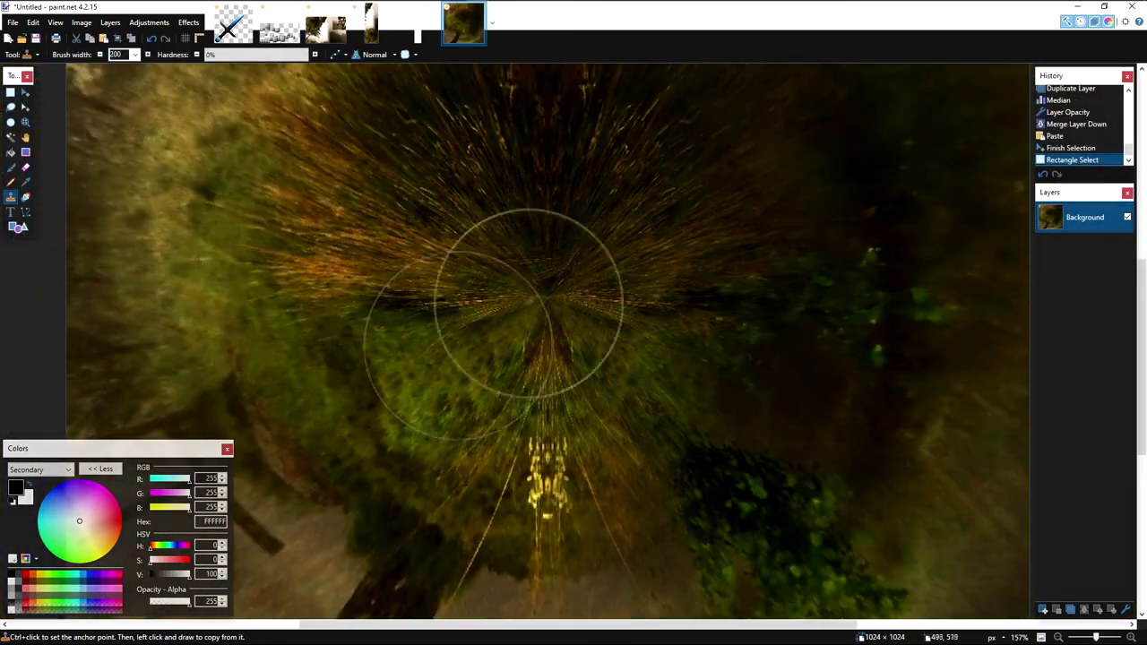
left_click(580, 285)
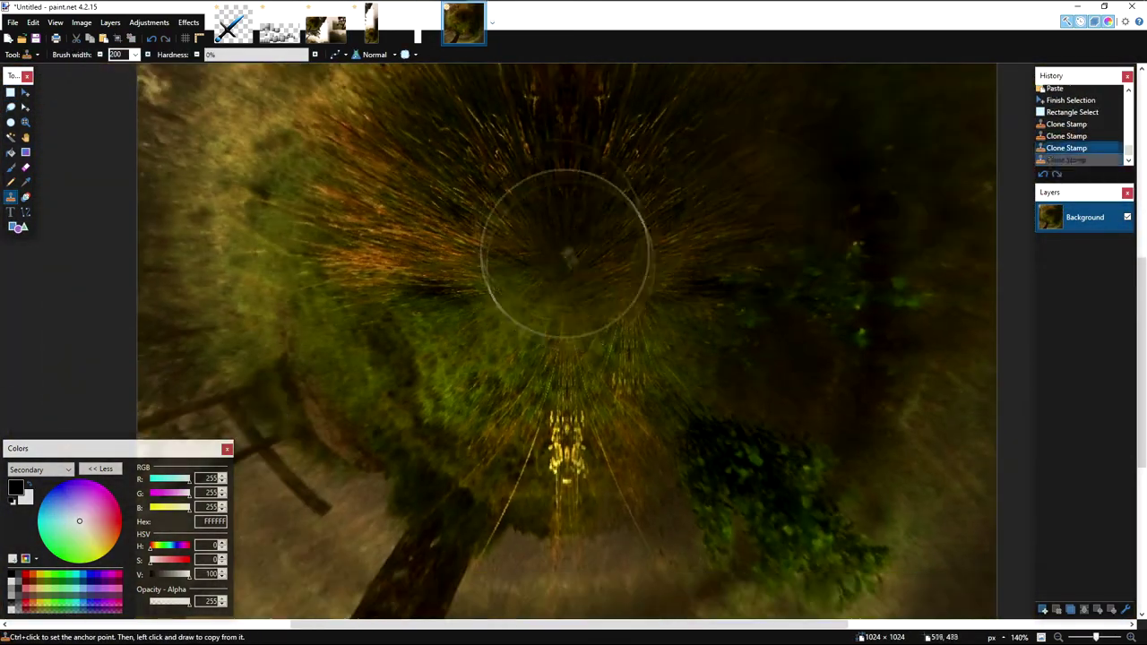
scroll(889, 167, "down", 1)
Step: Duplicate the retouched bottom face's layer and open the layer properties of the copy
left_click(11, 93)
scroll(555, 341, "down", 7)
left_click(1071, 609)
left_click(1125, 610)
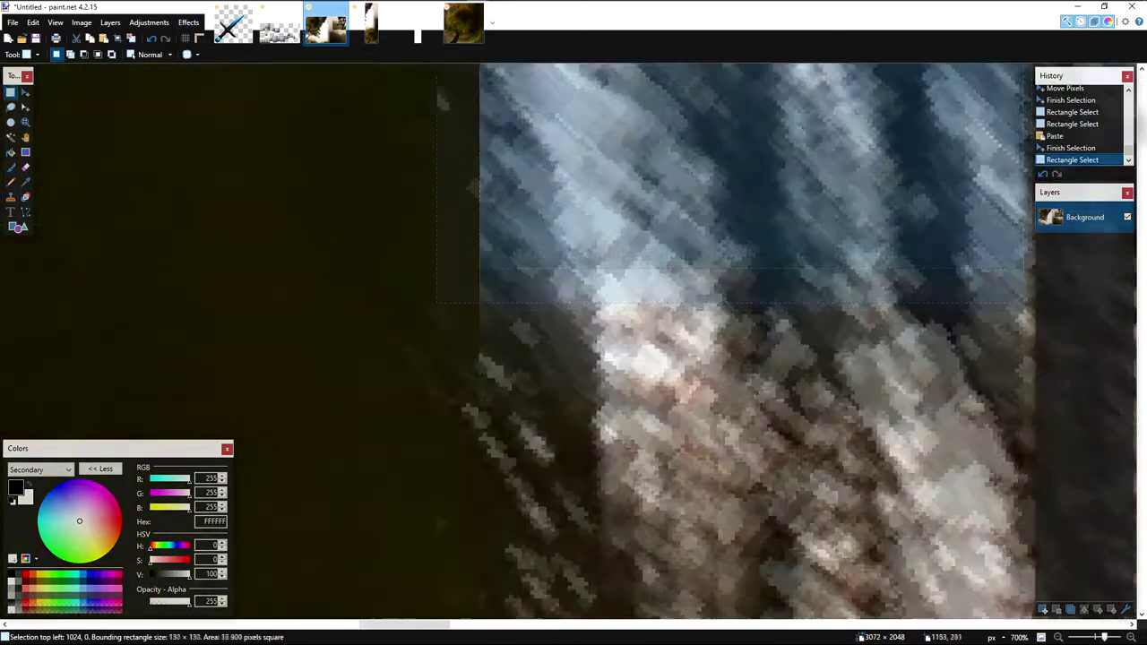
Step: Import the logo image from the finished folder inside skyes as a new layer over the sky image
key("ctrl+b")
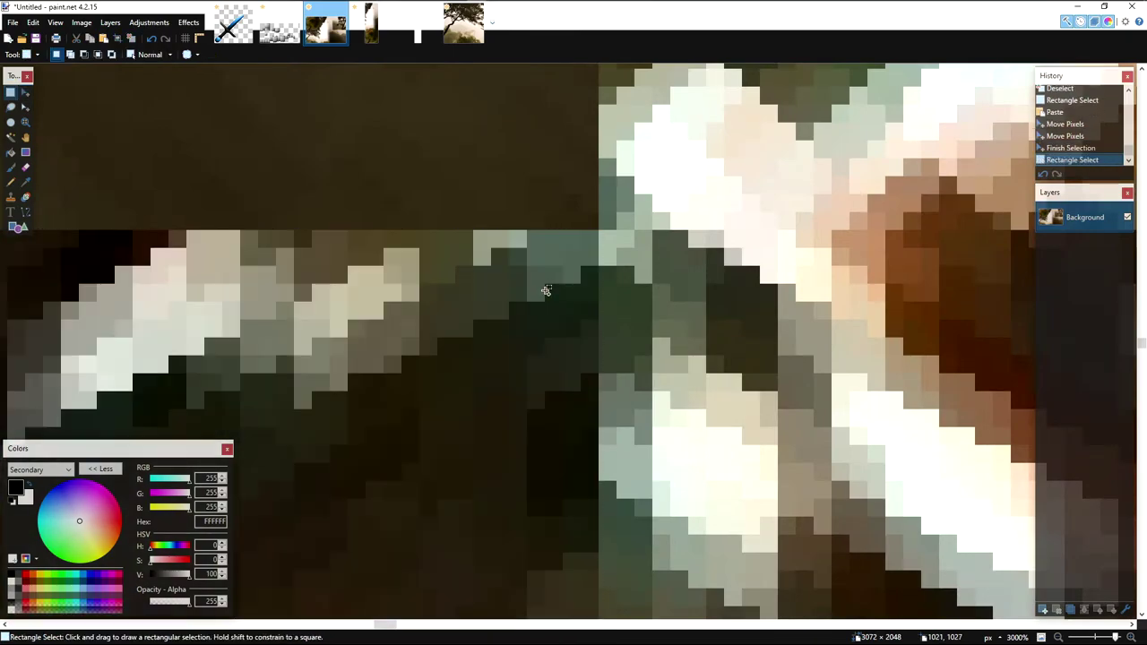
scroll(546, 290, "down", 15)
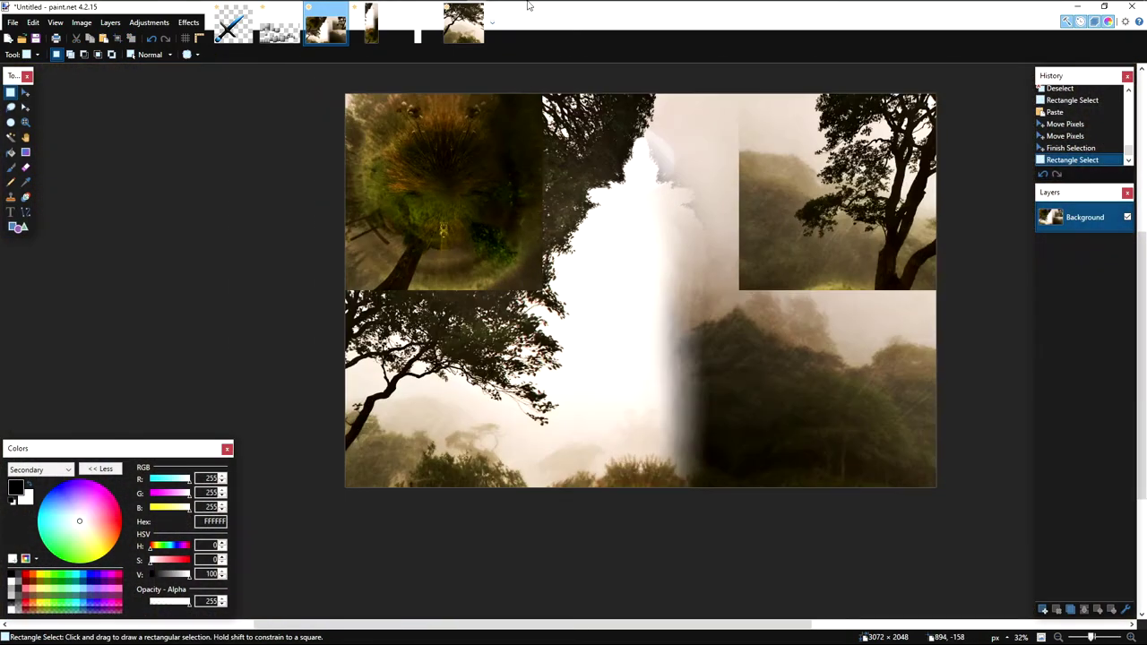
mouse_move(654, 9)
left_click(681, 71)
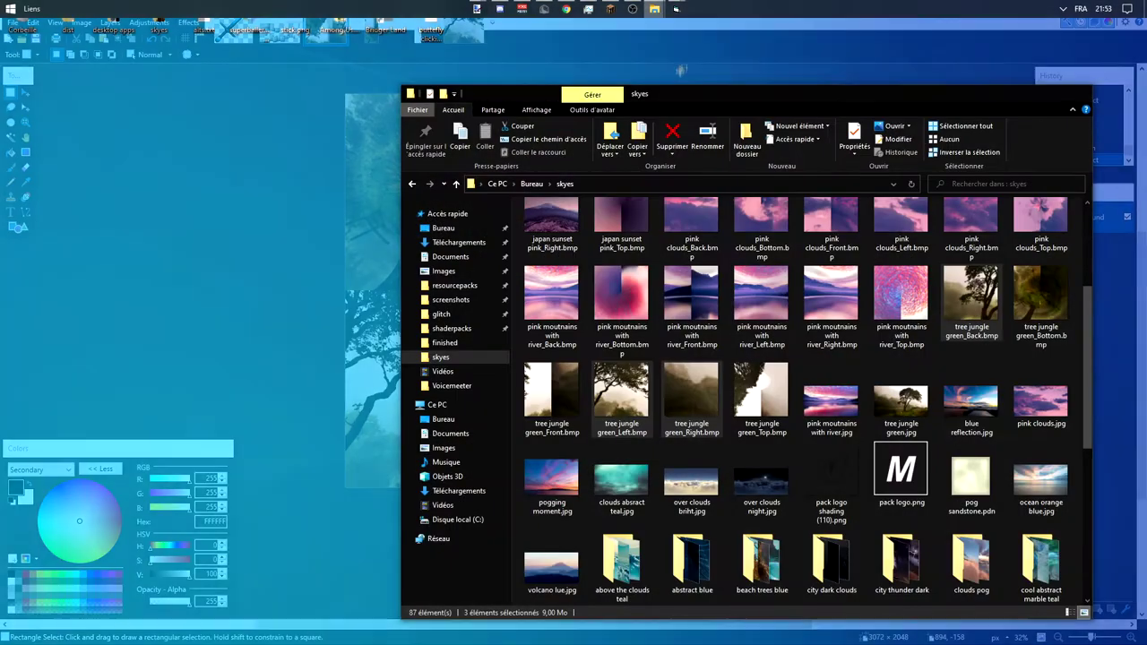
scroll(860, 412, "down", 5)
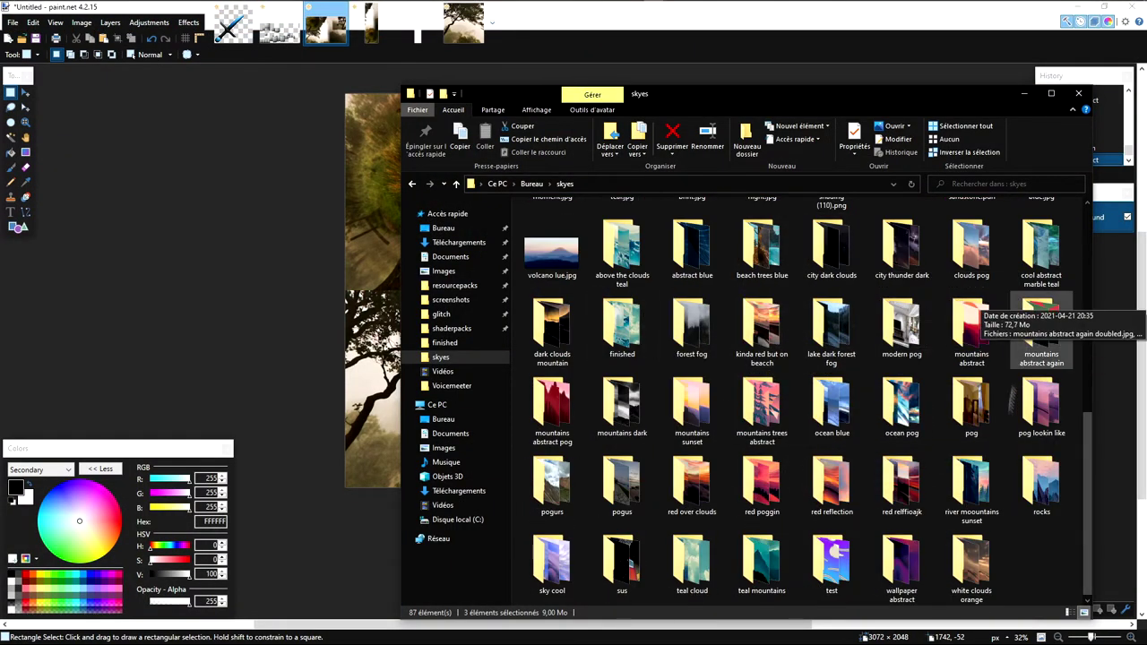
scroll(790, 466, "up", 7)
scroll(811, 448, "down", 6)
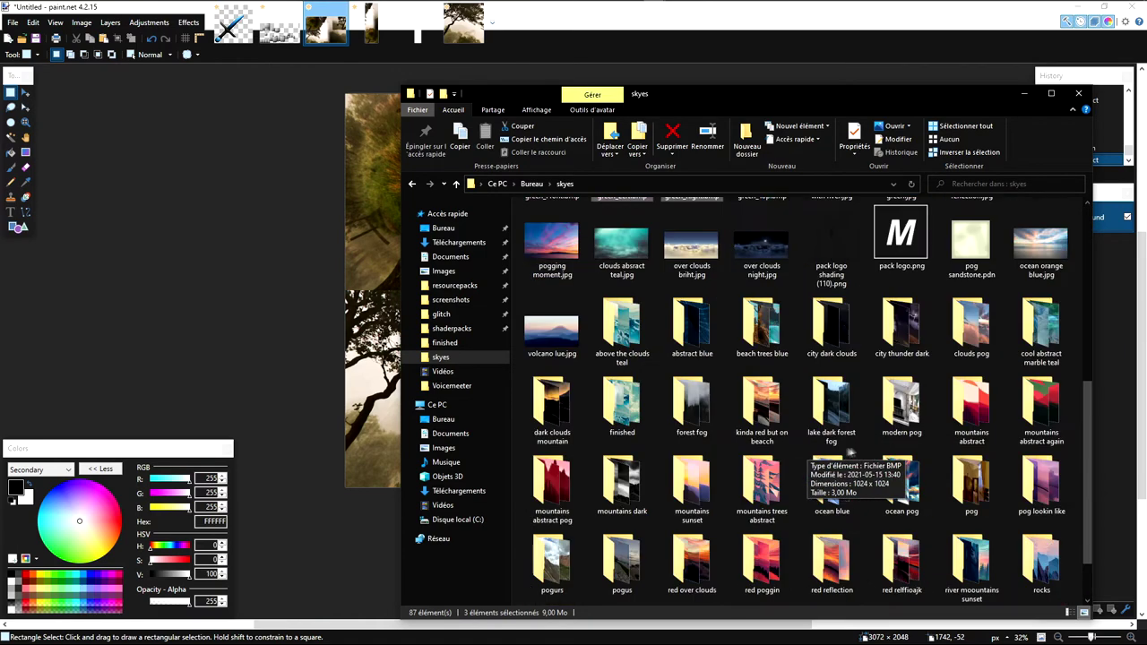
double_click(622, 405)
mouse_move(551, 226)
left_mouse_down()
mouse_move(553, 293)
mouse_move(761, 453)
mouse_move(590, 391)
left_mouse_up()
left_click(589, 392)
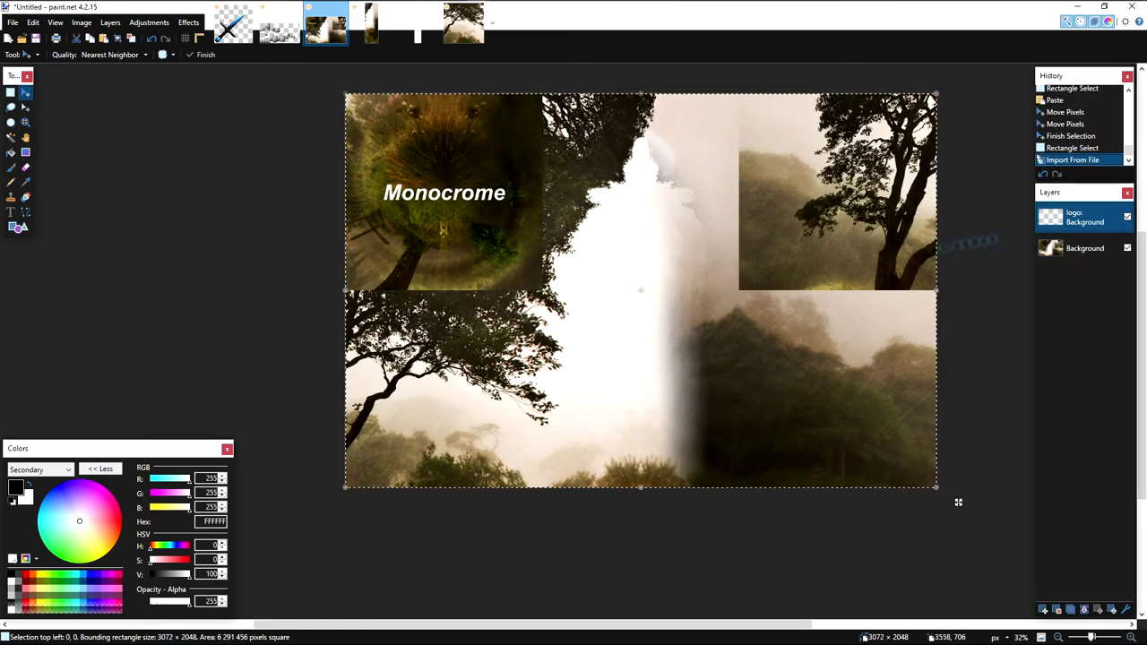
Step: Set the logo layer's blend mode to Overlay and finish its placement
double_click(1071, 219)
left_click(528, 332)
left_click(527, 420)
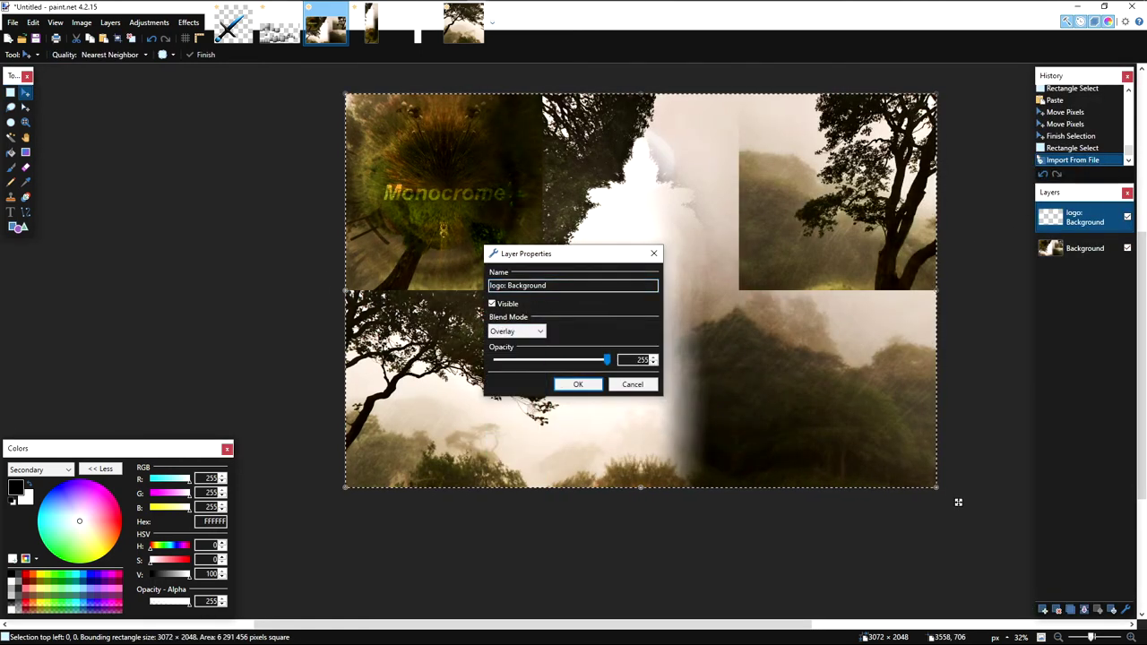
left_click(563, 385)
key("s")
left_click(562, 385)
Step: Start saving the sky image with PNG as the file type
key("ctrl+s")
left_click(158, 600)
left_click(129, 498)
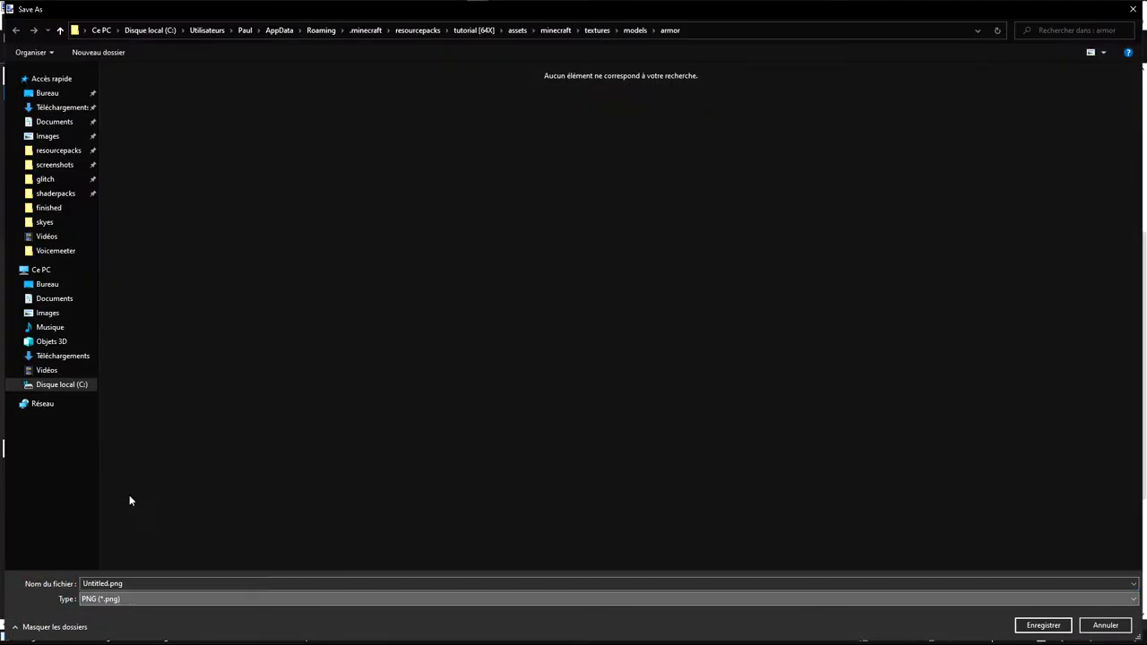
Step: Choose the texture pack's assets/mcpatcher/sky/world0 folder as the save location
left_click(60, 31)
left_click(60, 30)
left_click(60, 30)
left_click(60, 30)
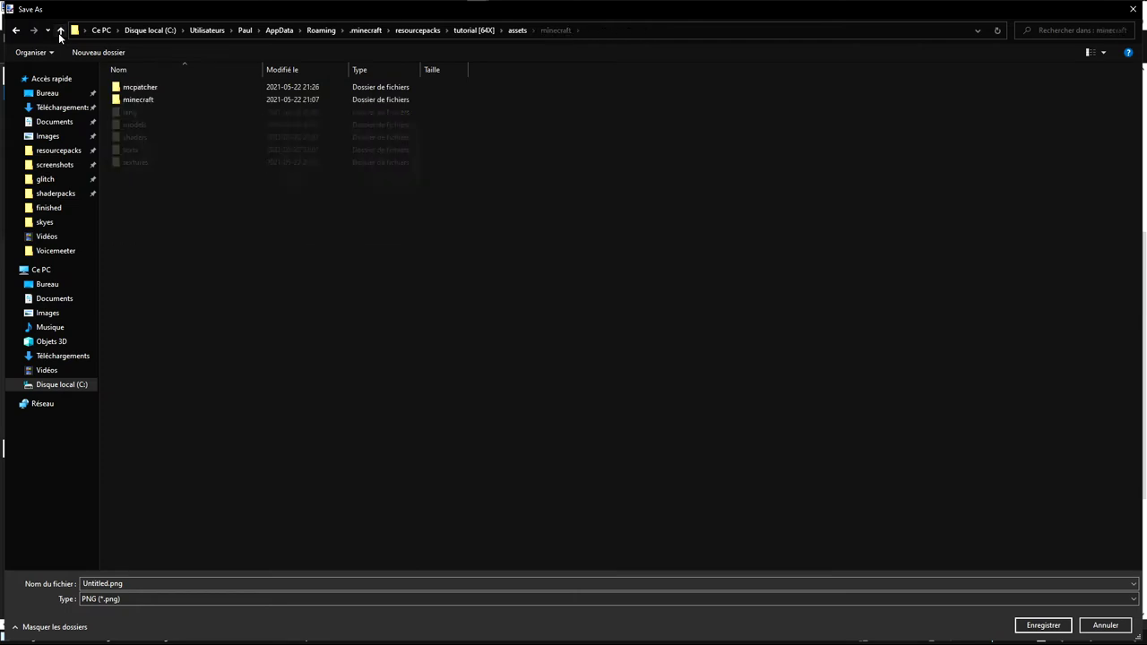
double_click(143, 87)
double_click(157, 90)
left_click(157, 91)
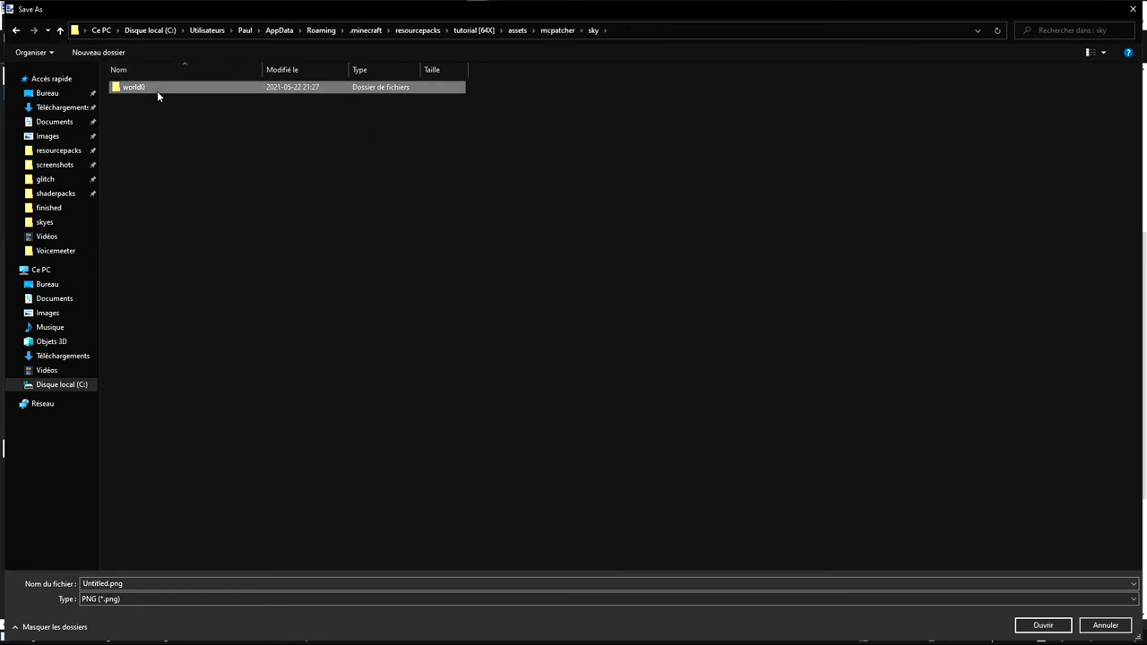
double_click(157, 91)
double_click(157, 91)
left_click(650, 328)
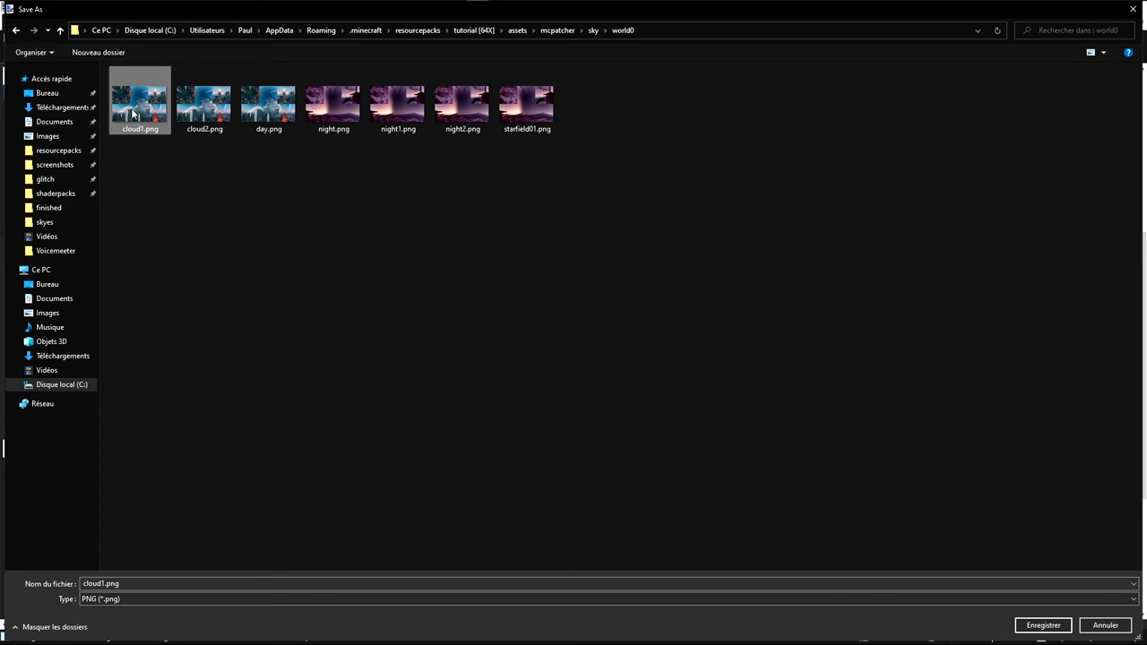
Step: Save the sky image over cloud1.png with the auto-detect bit depth, flattening its layers
double_click(131, 111)
key("Return")
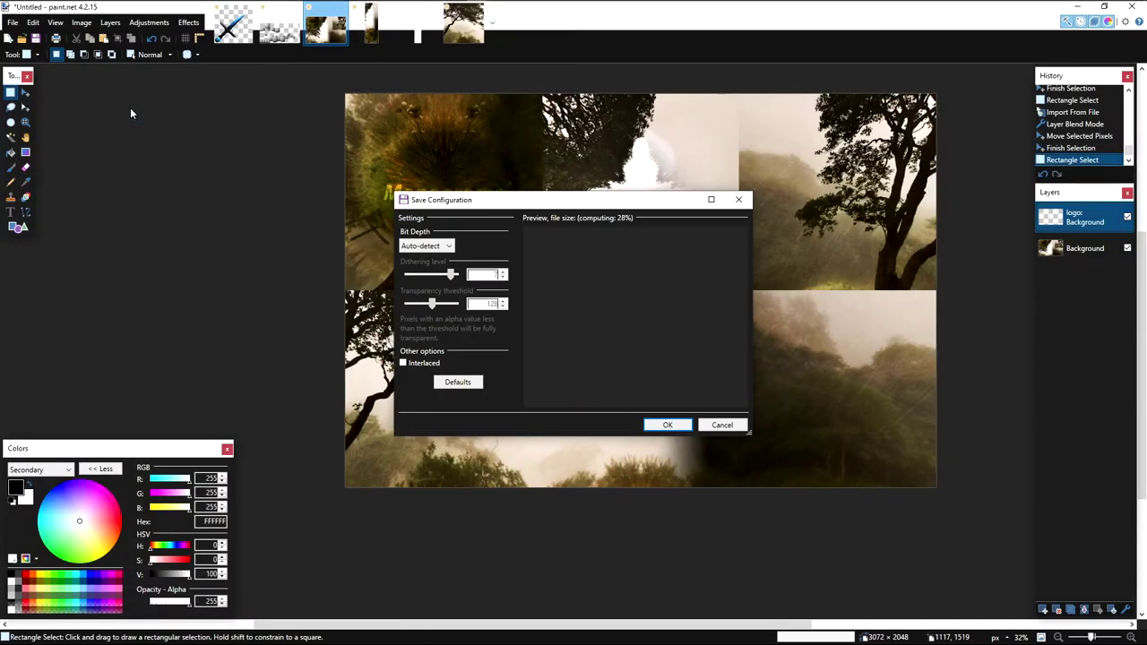
key("Return")
key("Return")
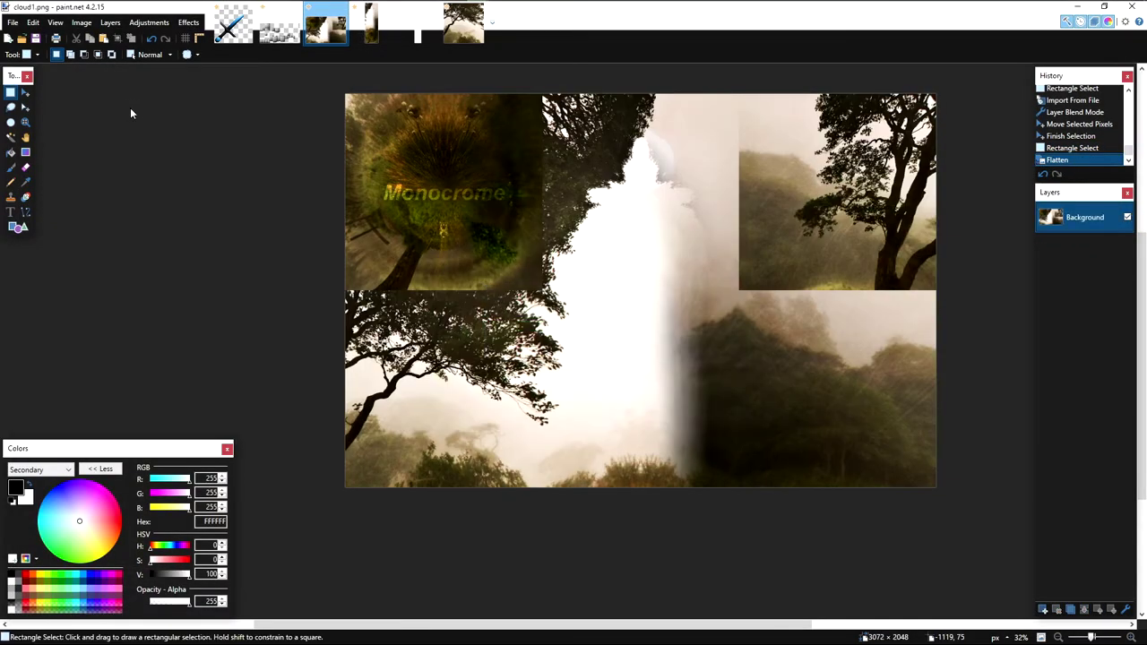
Step: Save another copy of the flattened sky image over cloud2.png in the world0 folder
key("ctrl+shift+s")
left_click(220, 110)
left_click(219, 110)
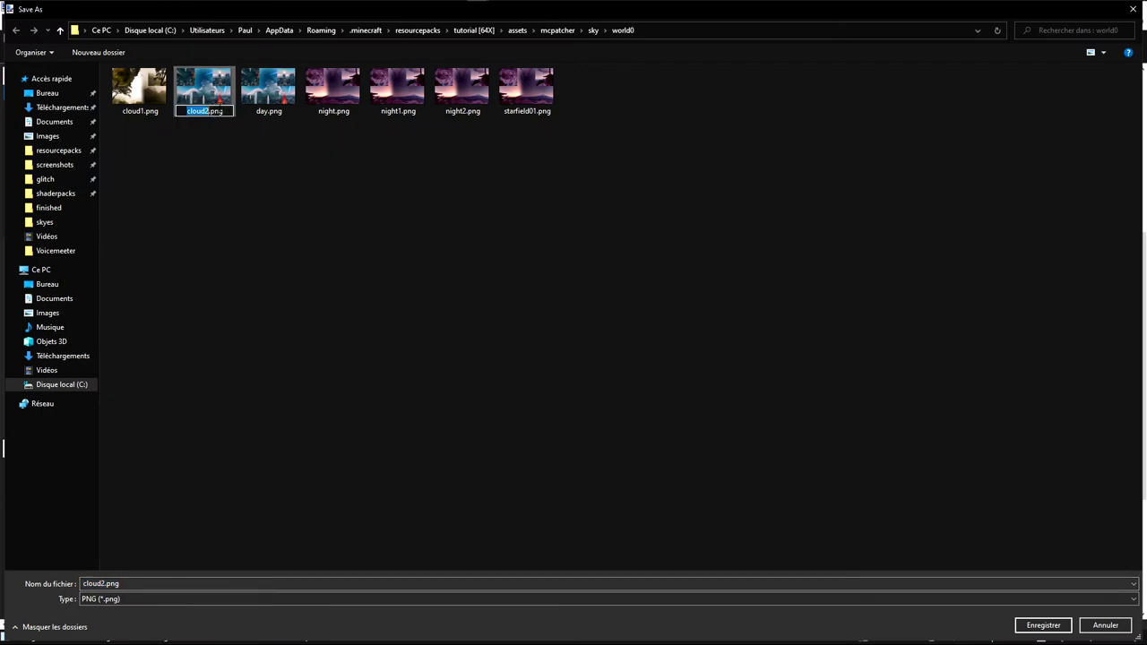
key("Return")
key("Return")
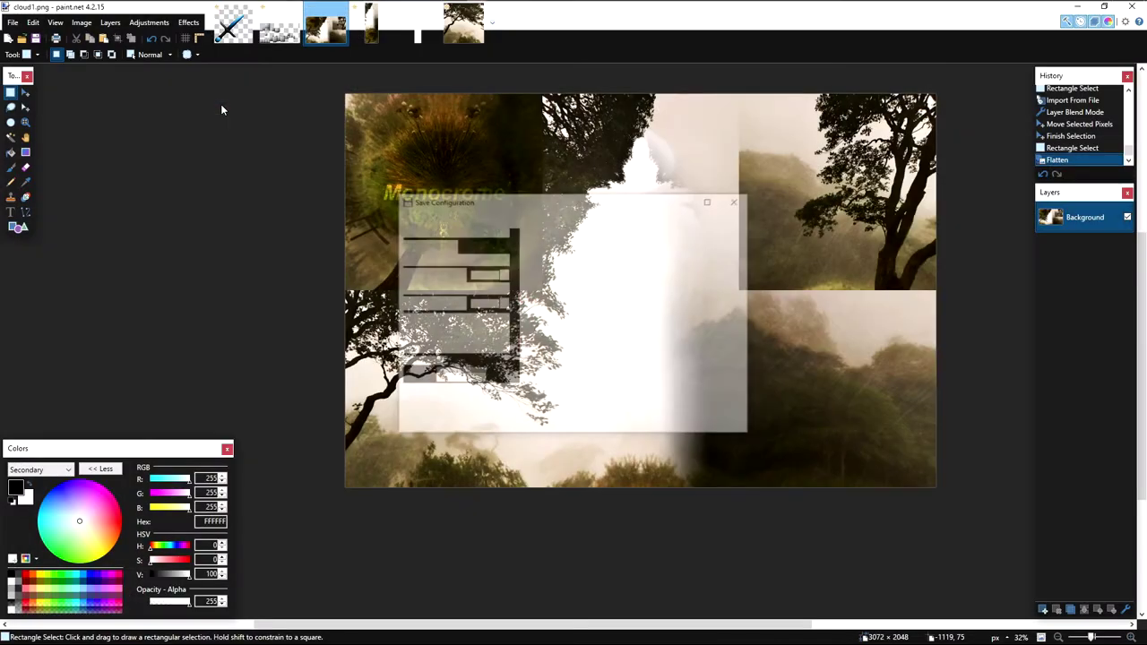
key("Return")
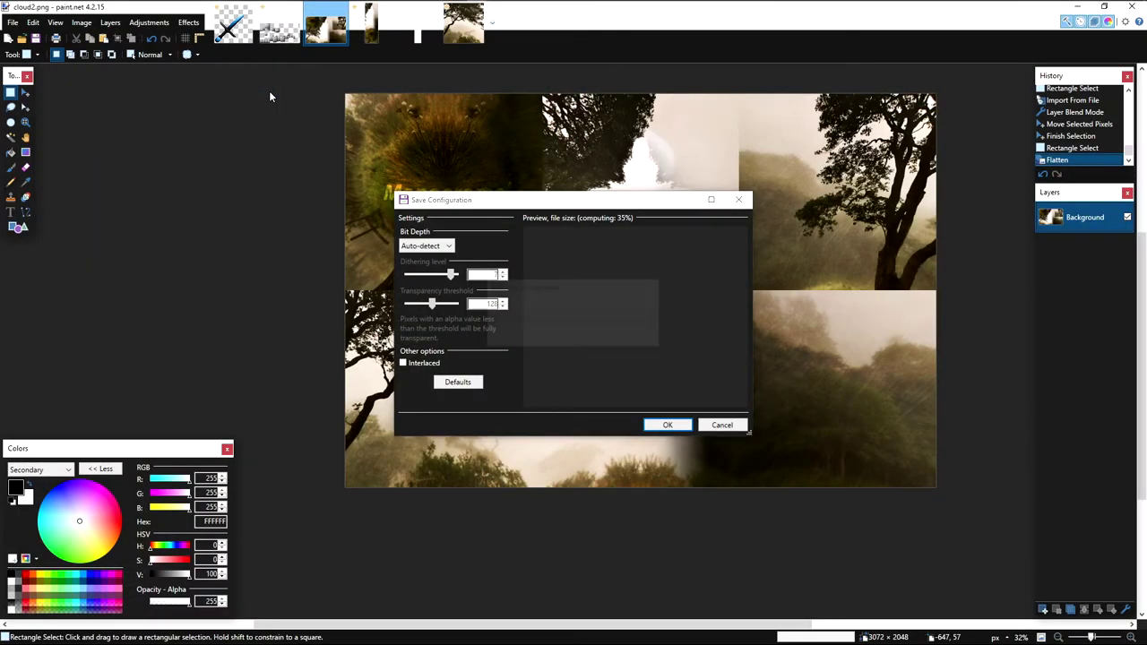
Step: Save the sky image over day.png as well and undo the flattening
key("Return")
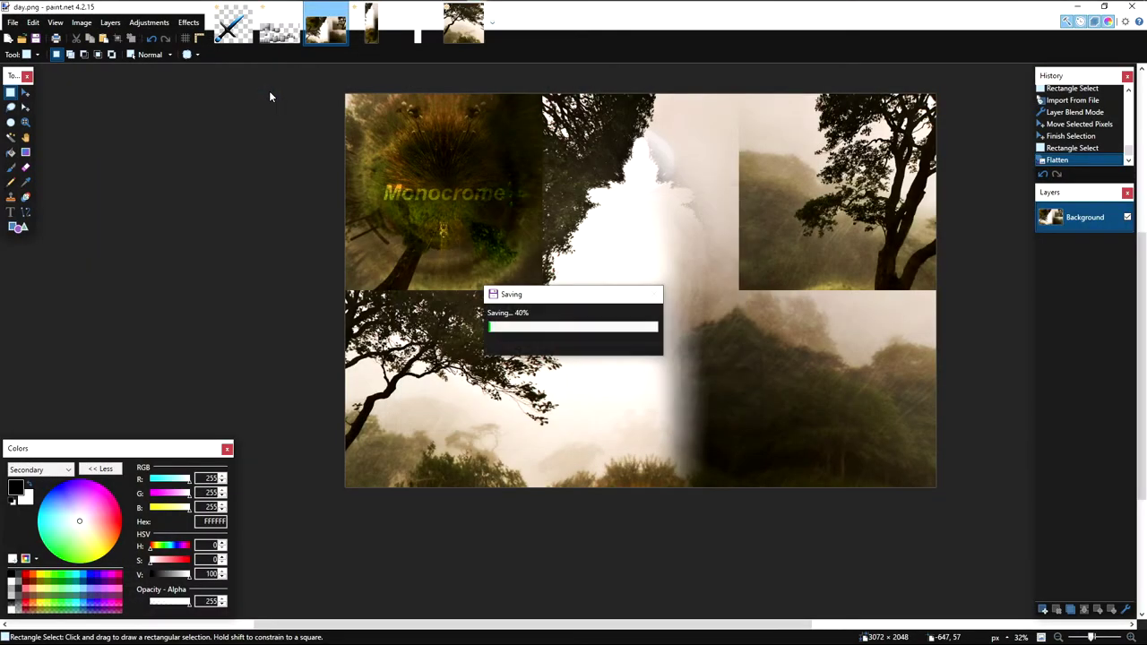
key("ctrl+z")
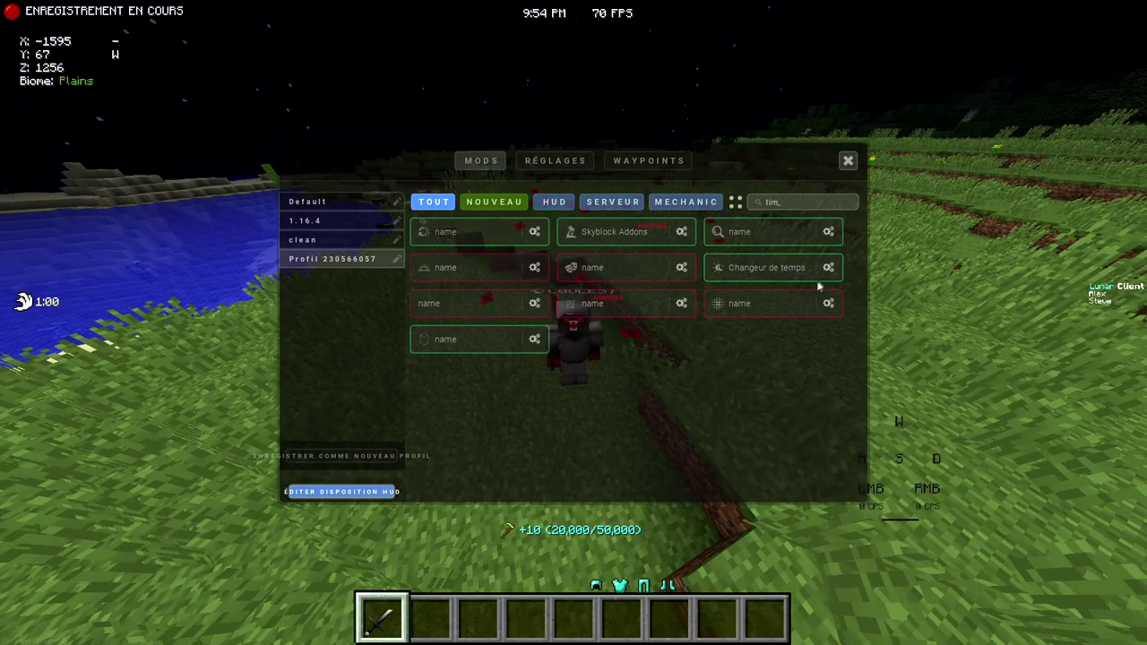
Step: Switch to Minecraft and set the Changeur de temps mod's Temps value to full daylight
left_click(813, 265)
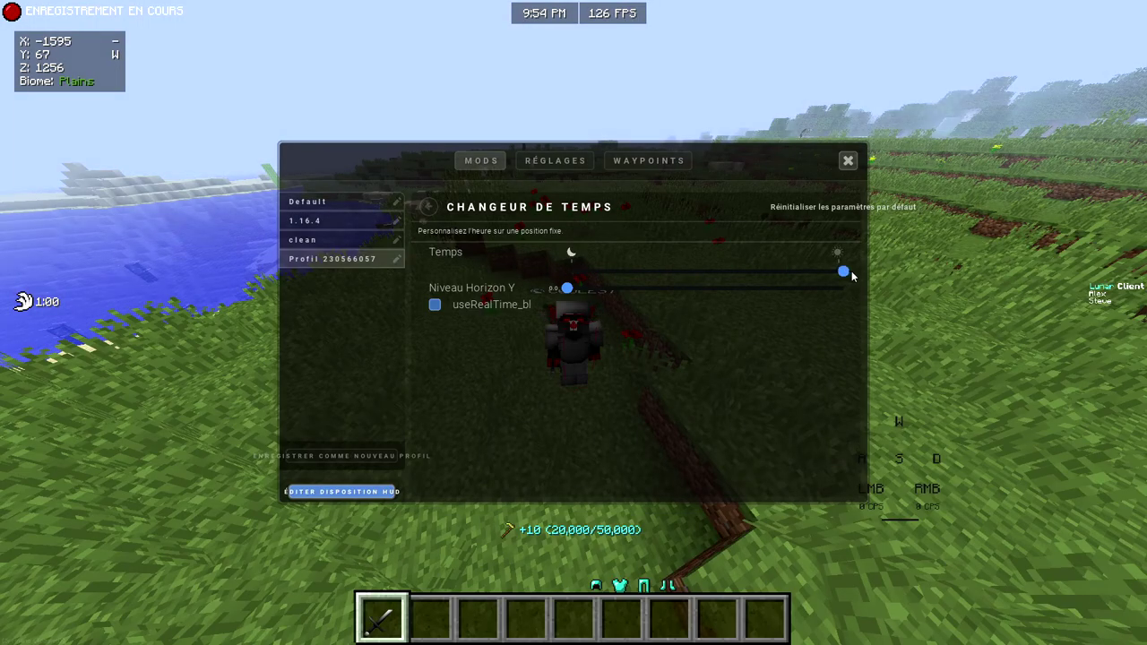
key("Escape")
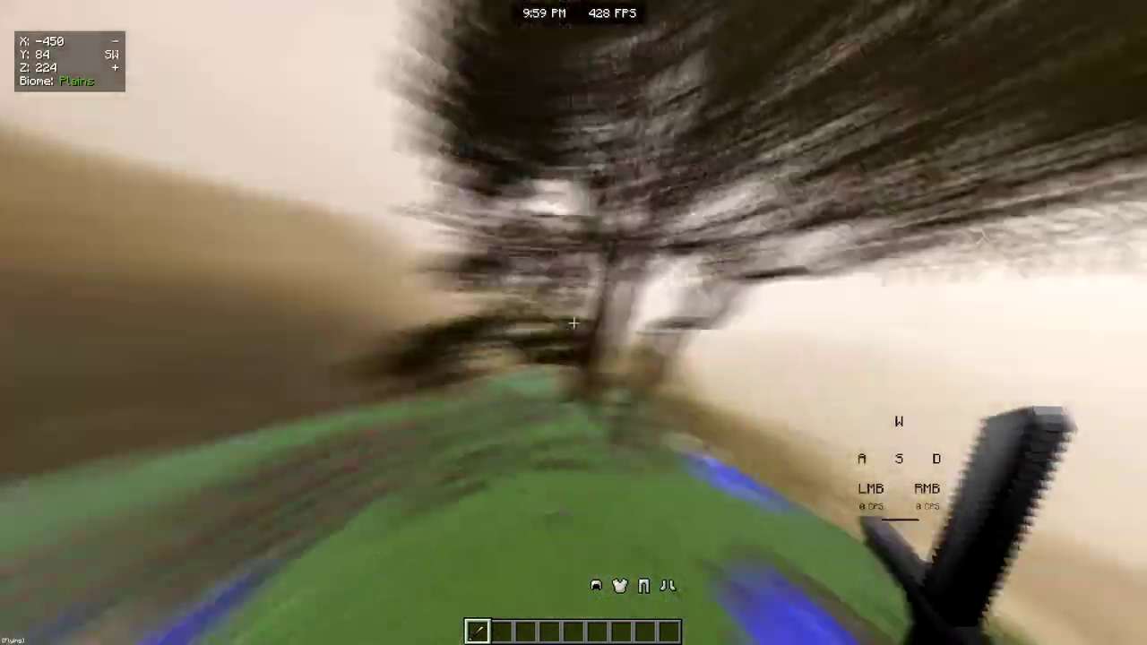
Step: Fly through the world and inspect the custom jungle sky from different directions and camera perspectives
key("space")
left_click(573, 323)
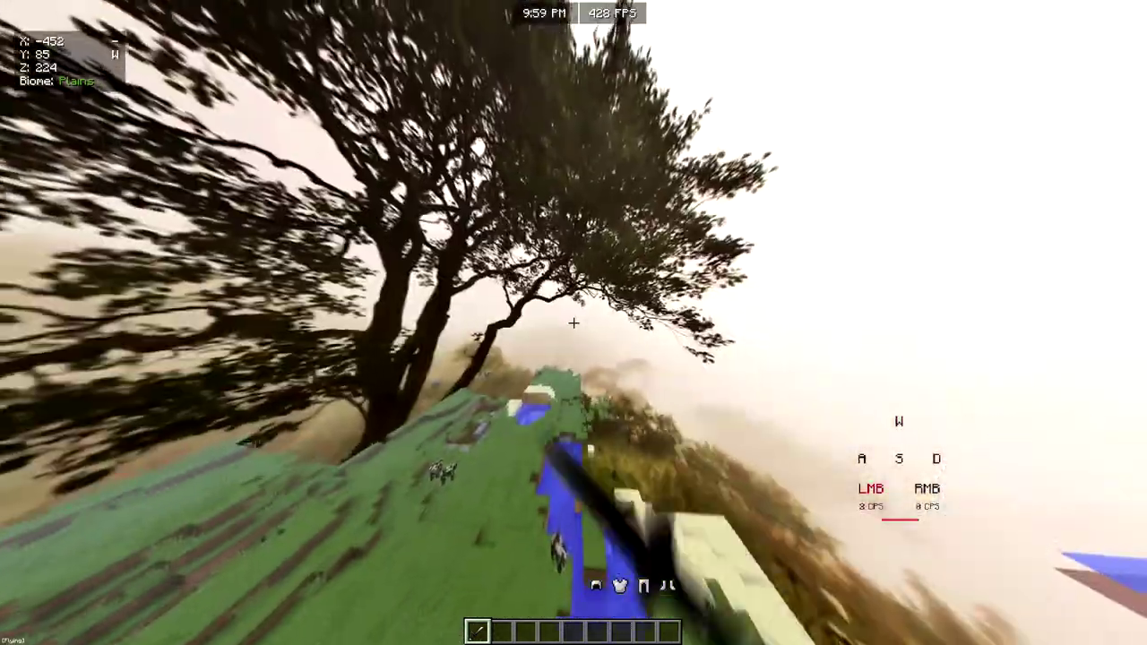
key("d")
key("F5")
key("F5")
key("F5")
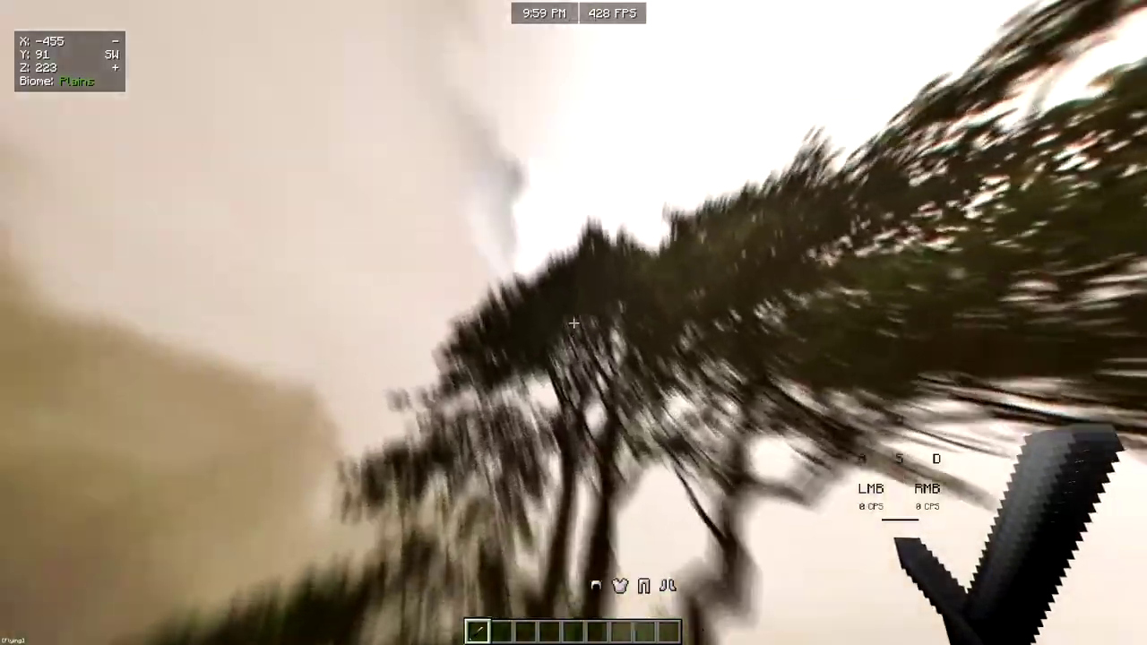
Step: Fly higher above the world and inspect the custom sky's horizon, trees and branding text in several directions
key("space")
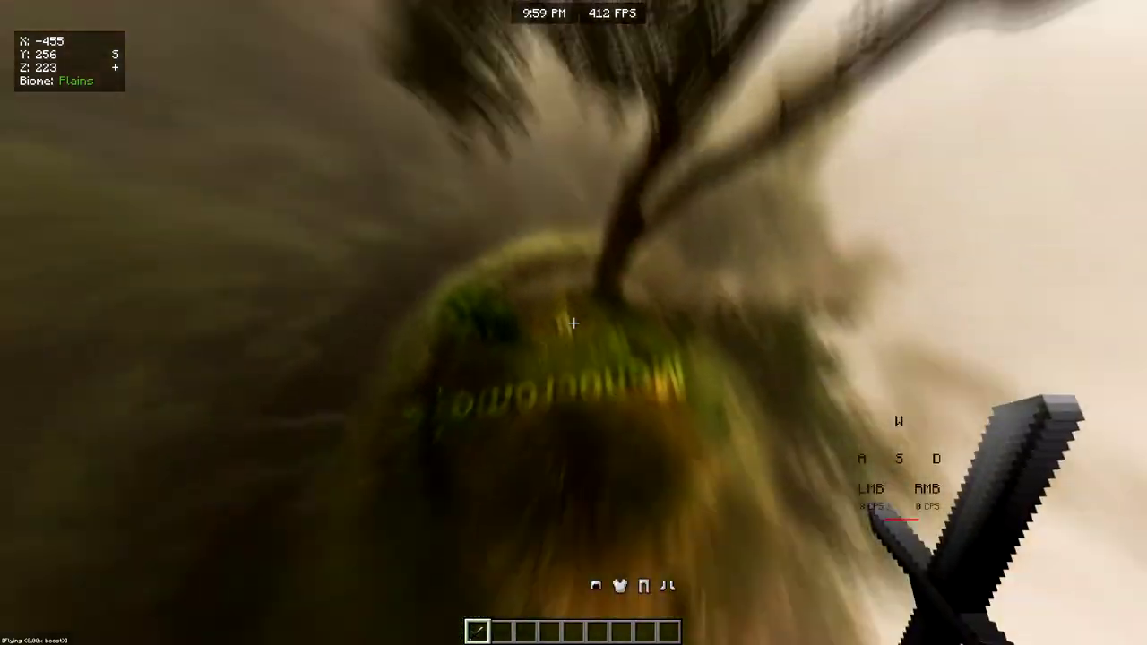
left_click(573, 323)
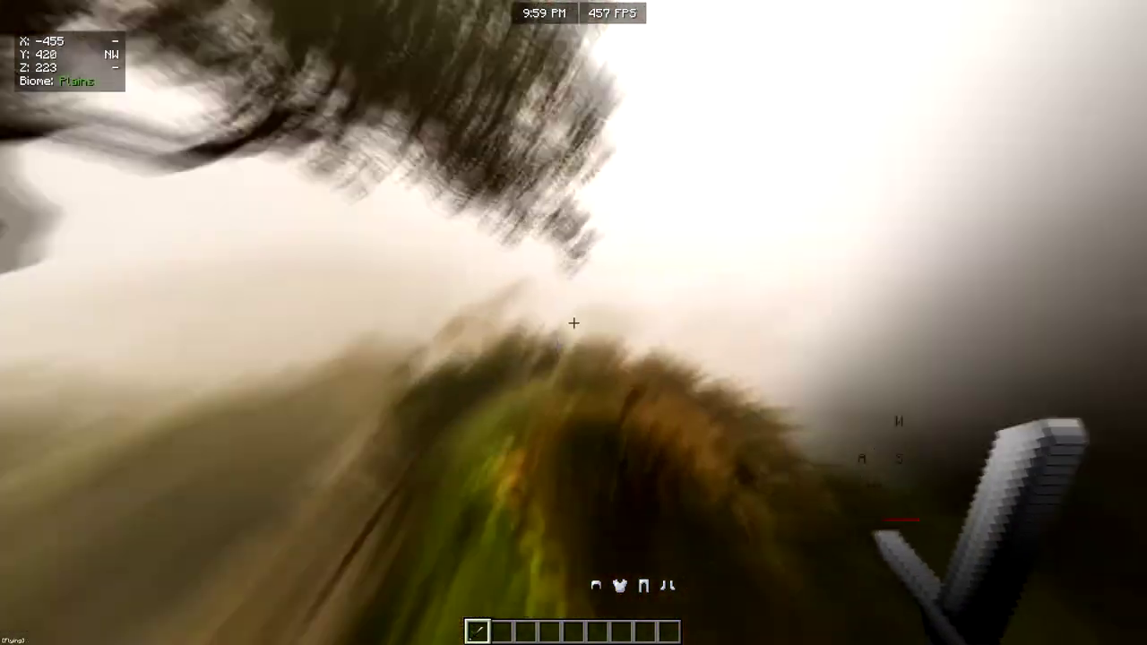
key("c")
right_click(573, 322)
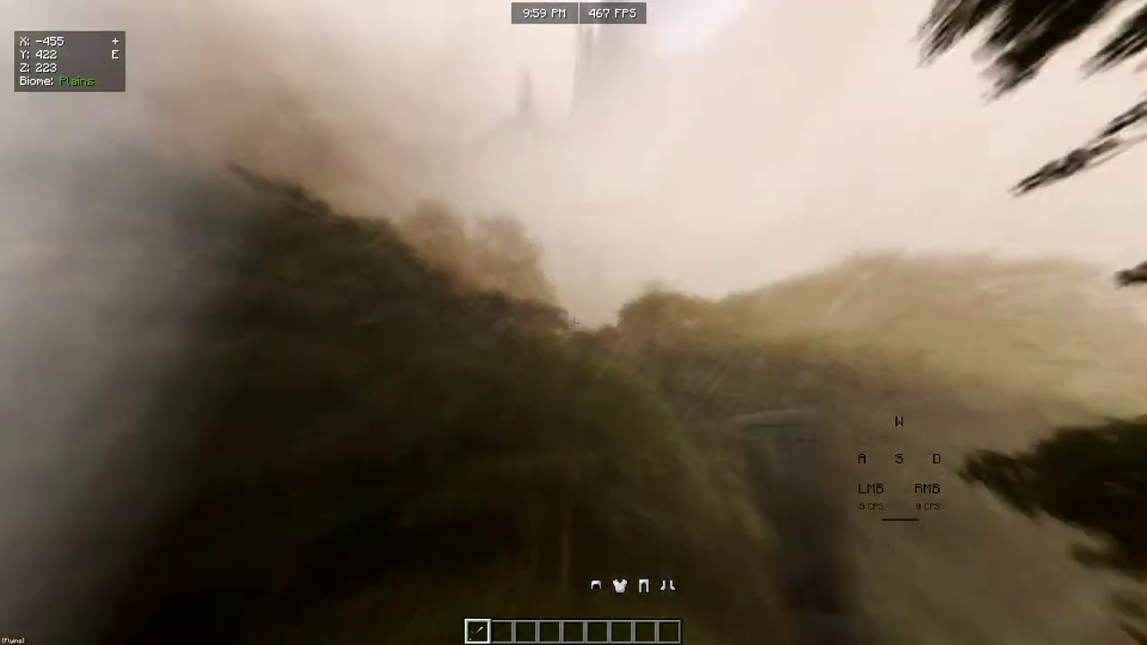
left_click(573, 323)
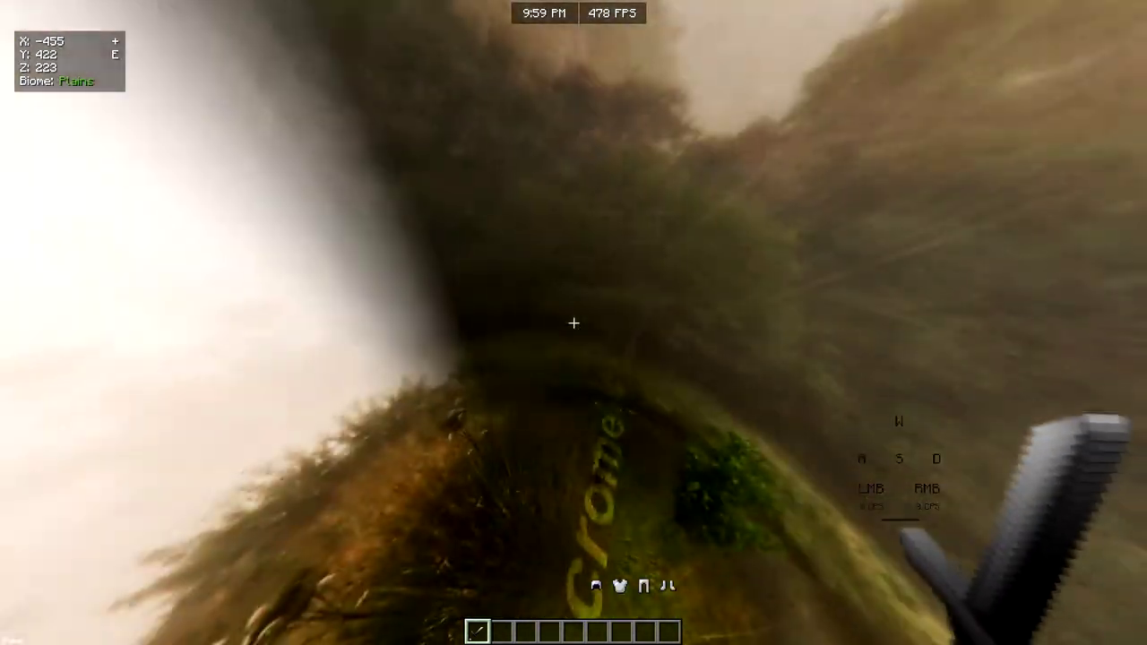
Step: Look over the Matières premières items in the creative inventory, including the stick
key("e")
left_click(611, 418)
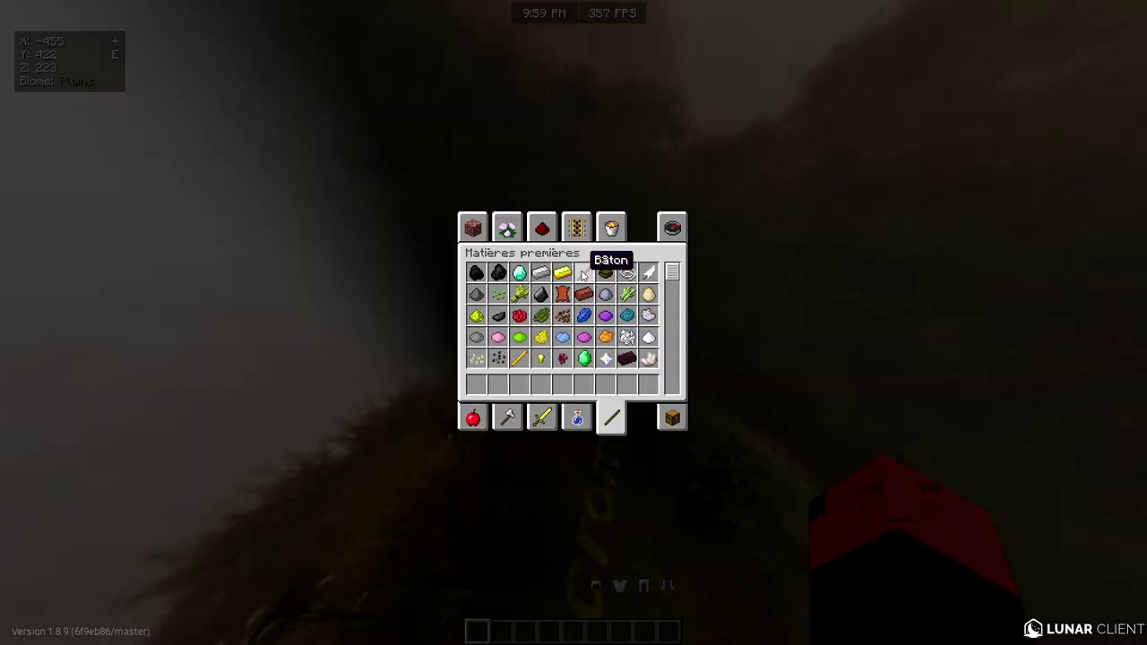
key("e")
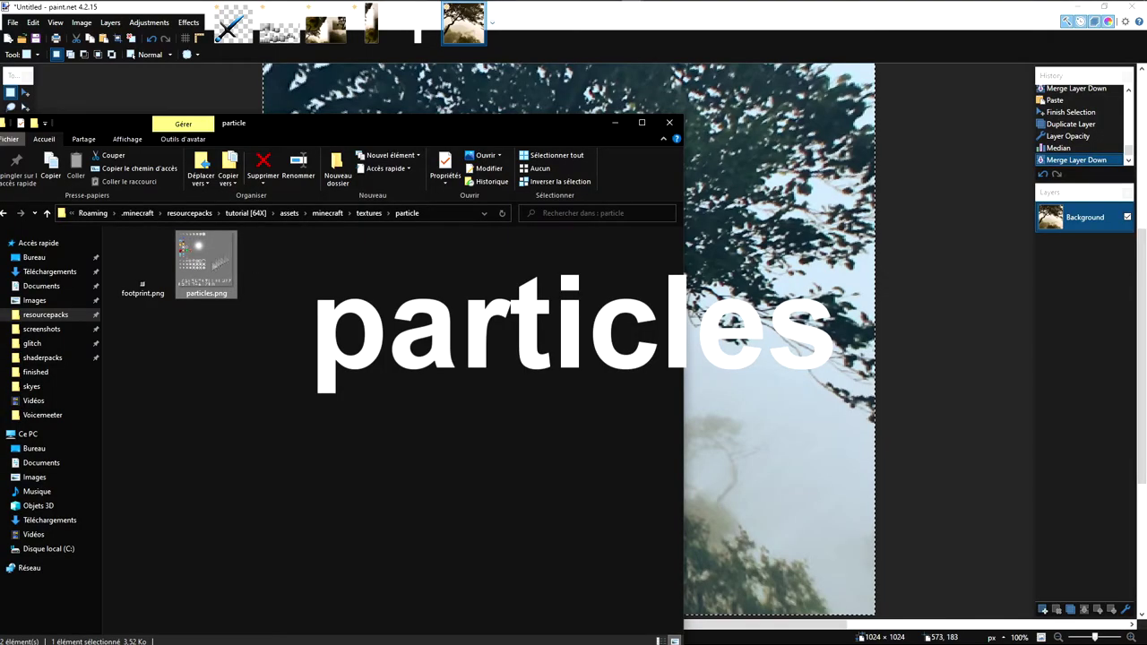
Step: Switch to paint.net and create a new blank 1024 × 1024 pixel image
left_click(616, 123)
left_click(11, 37)
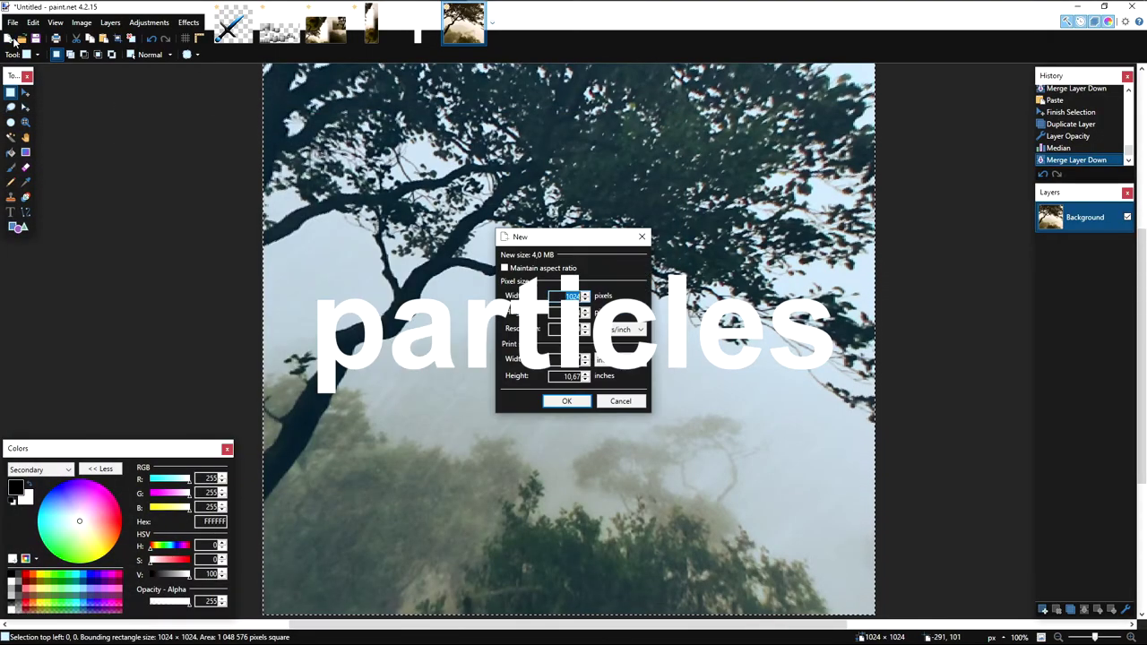
left_click(562, 401)
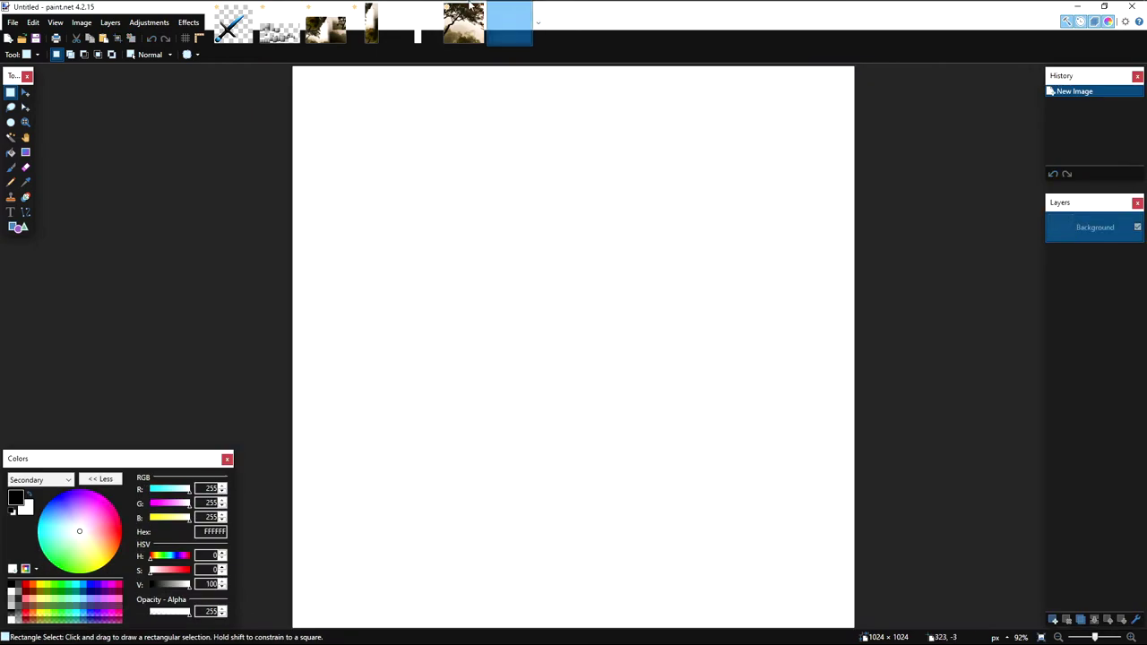
Step: Add particles.png from the tutorial [64X] pack's particle folder to the new image as a layer
mouse_move(641, 15)
left_click(660, 64)
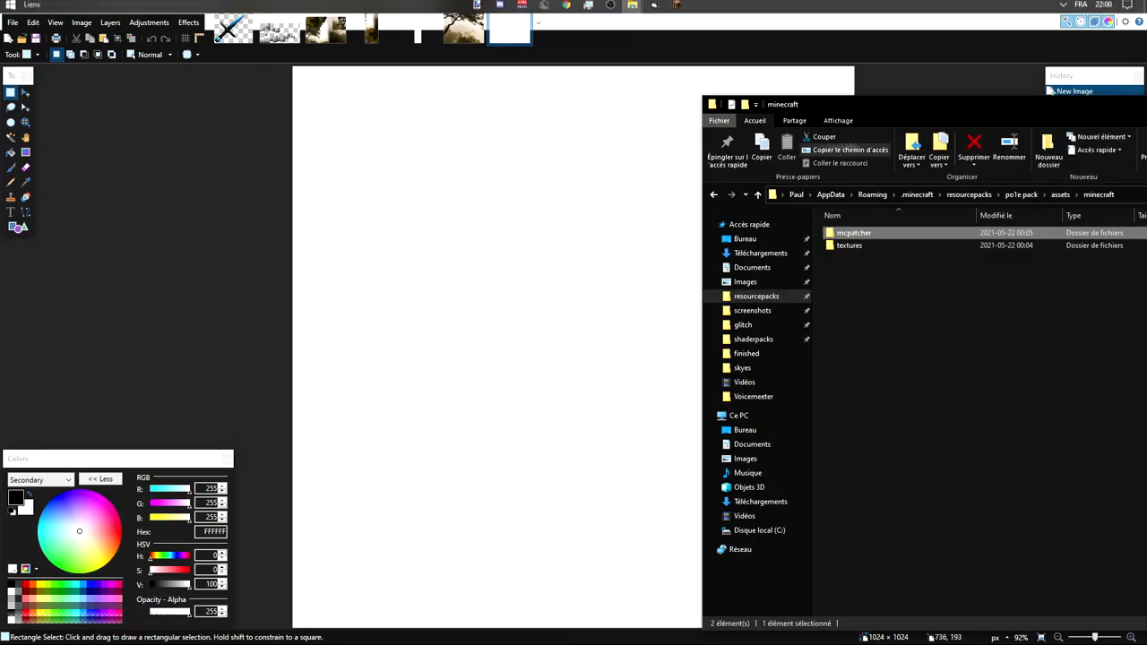
left_click_drag(1033, 110, 904, 110)
left_click(1120, 104)
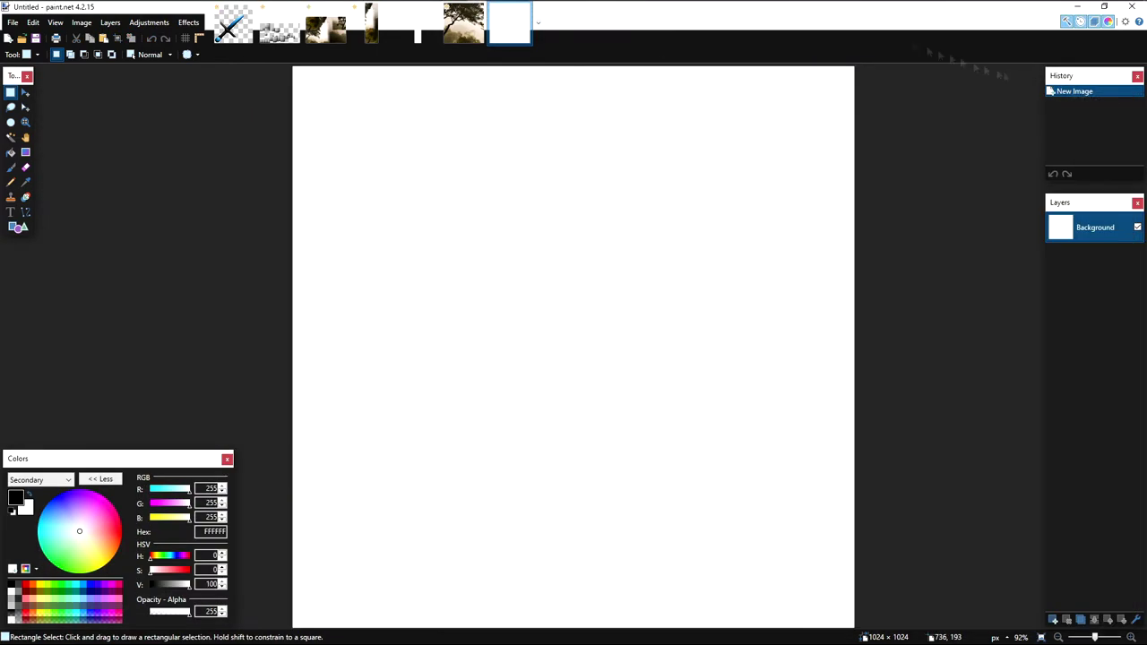
left_click(633, 10)
mouse_move(207, 259)
left_mouse_down()
mouse_move(247, 263)
mouse_move(756, 160)
left_mouse_up()
left_click(563, 382)
Step: Enlarge the particles layer to fill the 1024 × 1024 canvas exactly, using Nearest Neighbor quality
left_click_drag(364, 138, 855, 631)
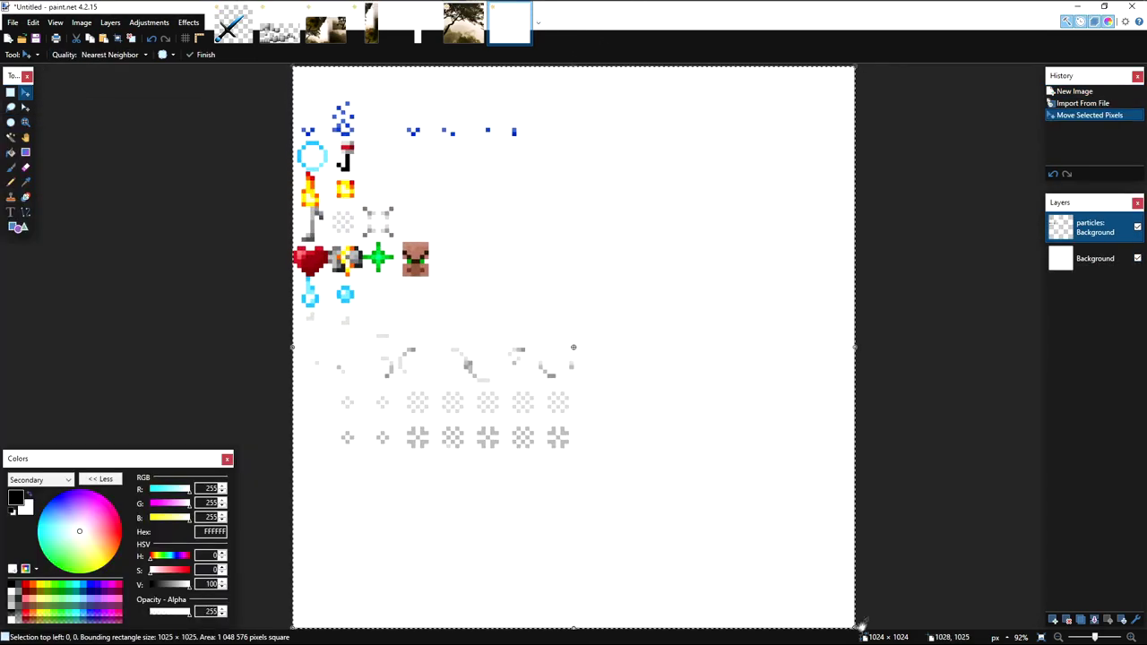
scroll(860, 625, "up", 9)
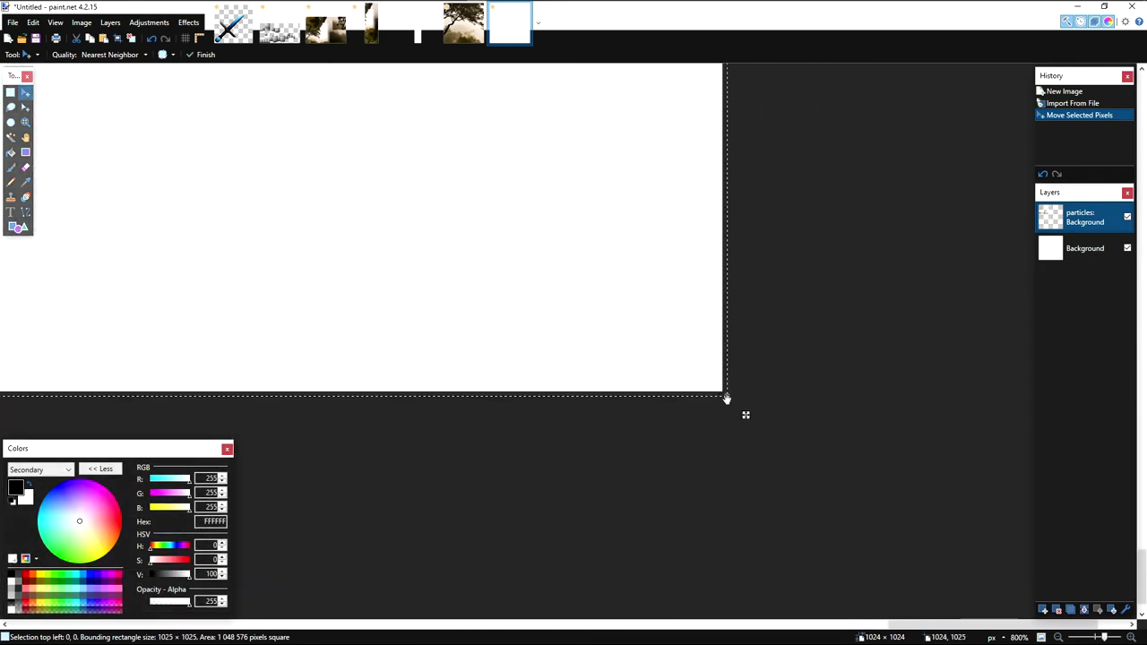
left_click(722, 396)
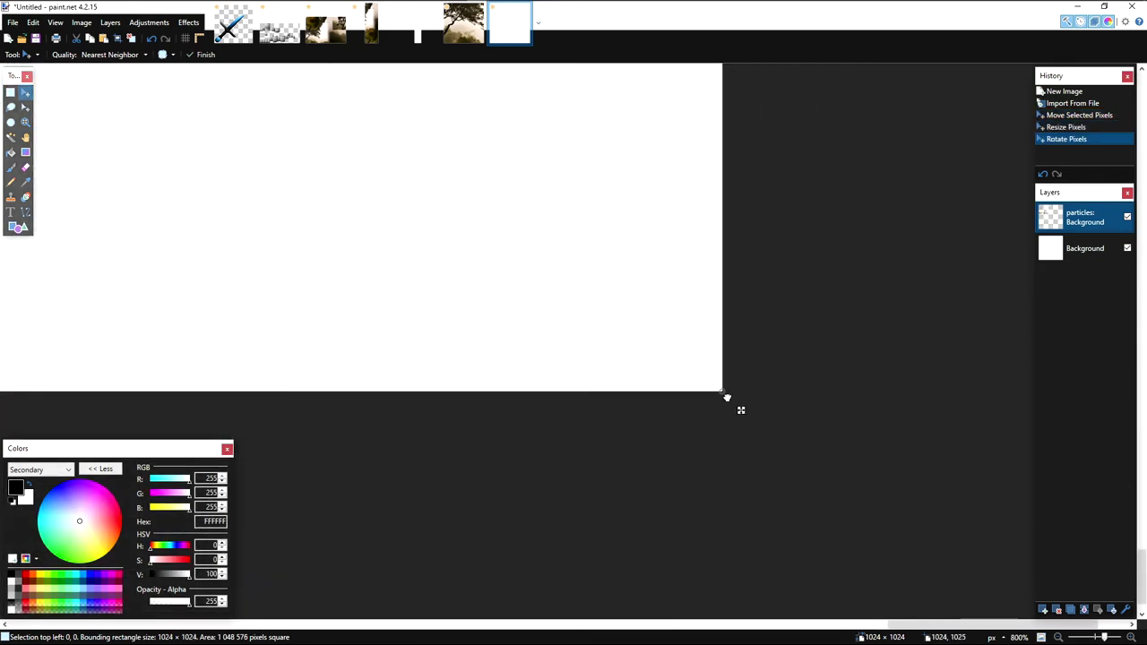
key("s")
Step: Delete the white Background layer beneath the particles
scroll(722, 394, "down", 10)
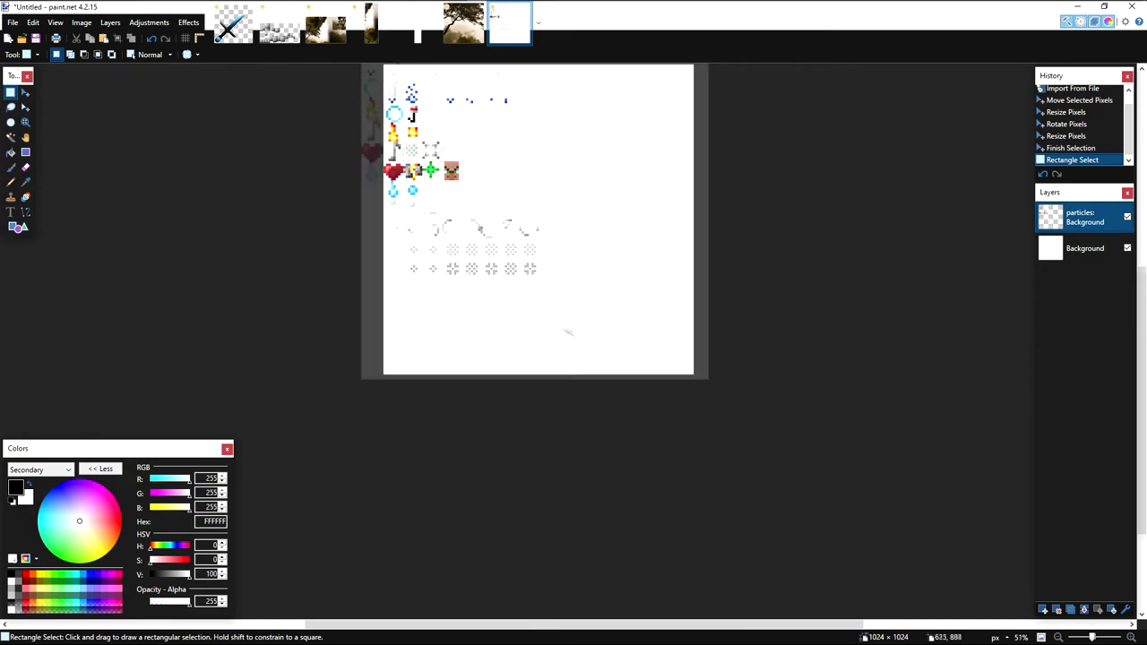
scroll(567, 332, "up", 2)
left_click(1079, 248)
left_click(1056, 610)
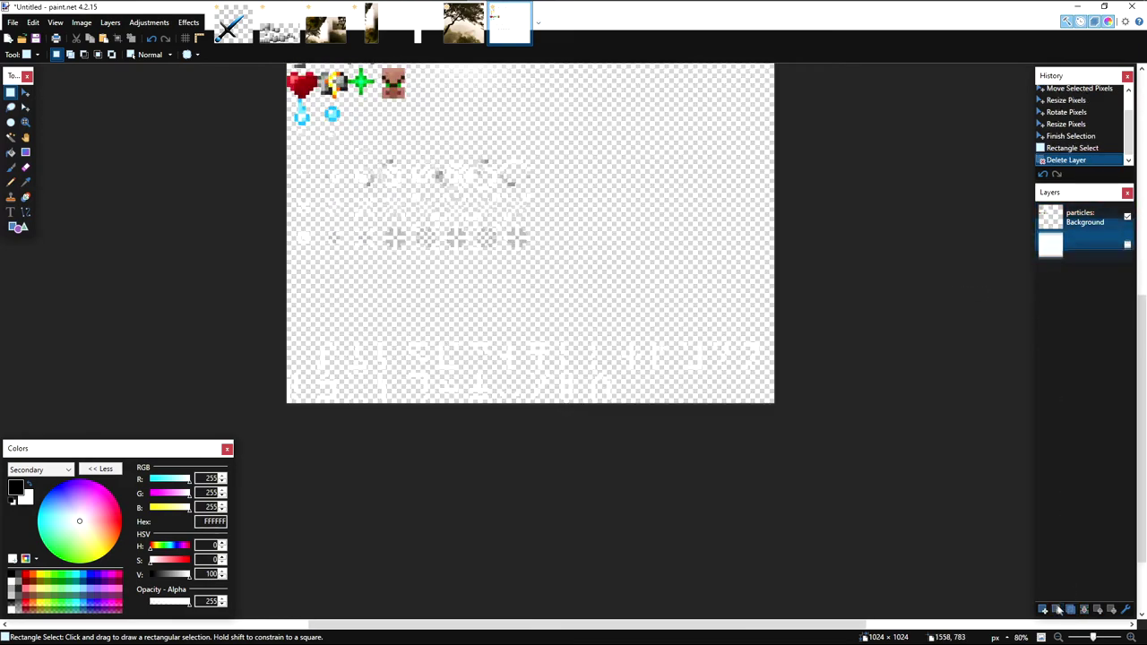
Step: Clear the selection around the grey X-shaped particle and add a new layer above the particles layer
scroll(442, 376, "up", 12)
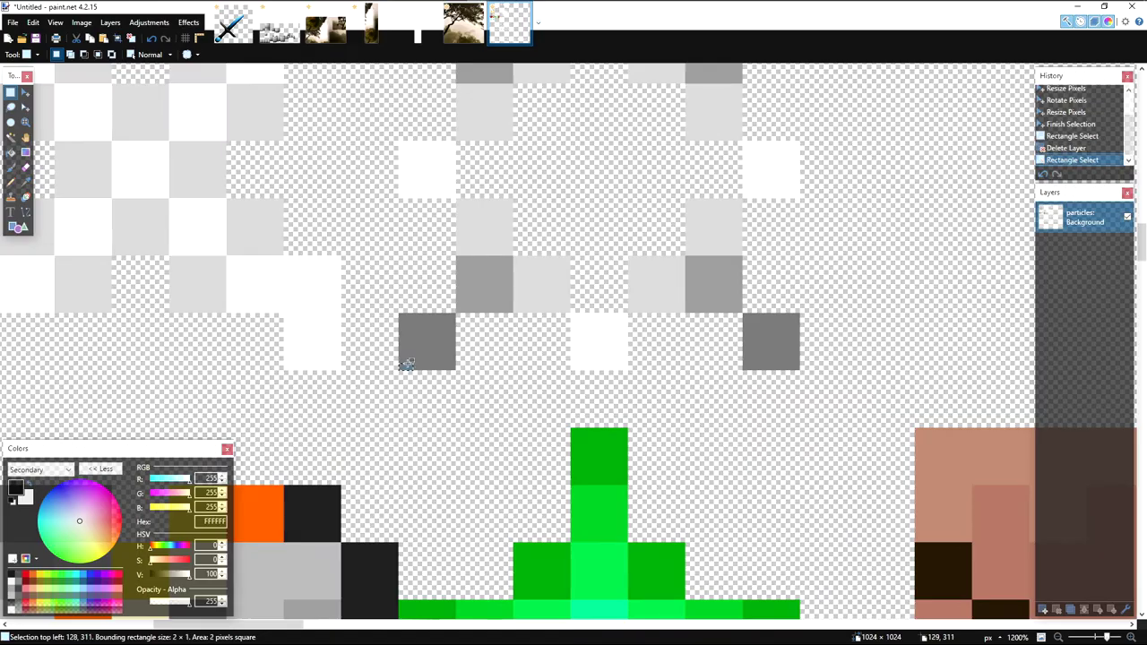
scroll(410, 364, "up", 1)
left_click(409, 364)
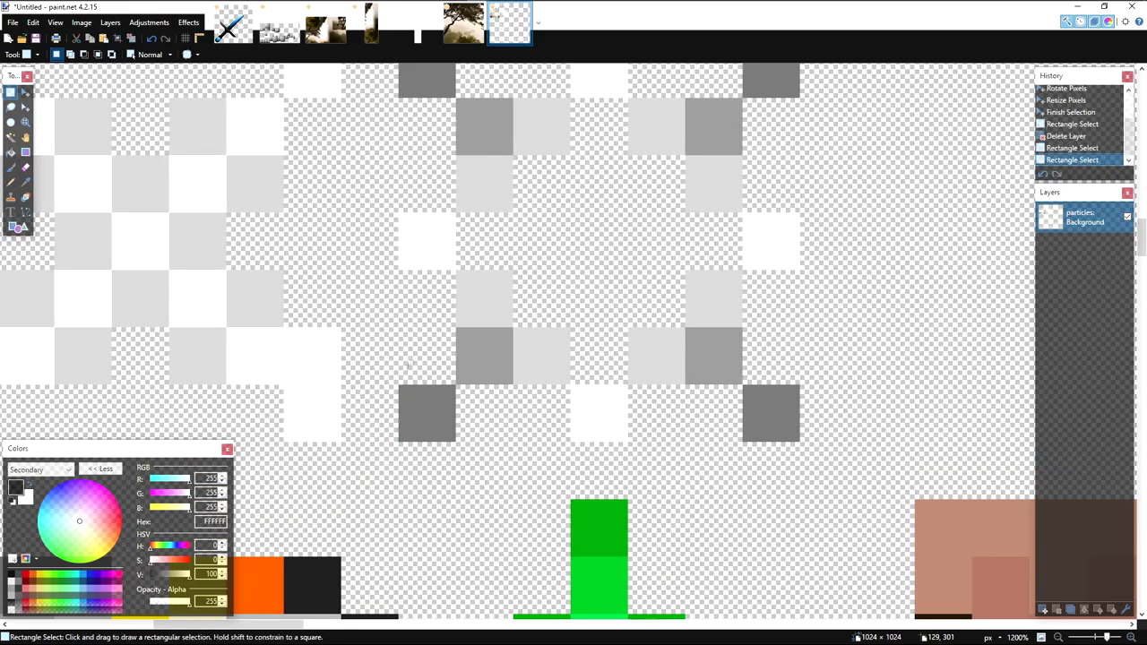
scroll(411, 395, "up", 3)
left_click(494, 484)
scroll(495, 484, "down", 5)
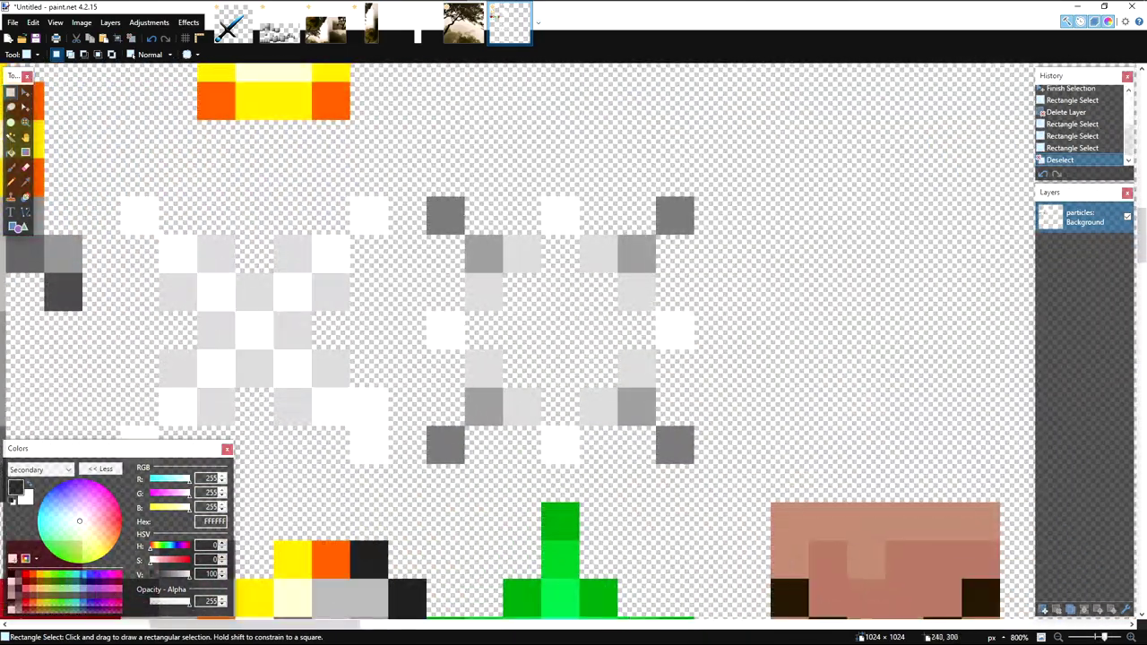
left_click(1043, 608)
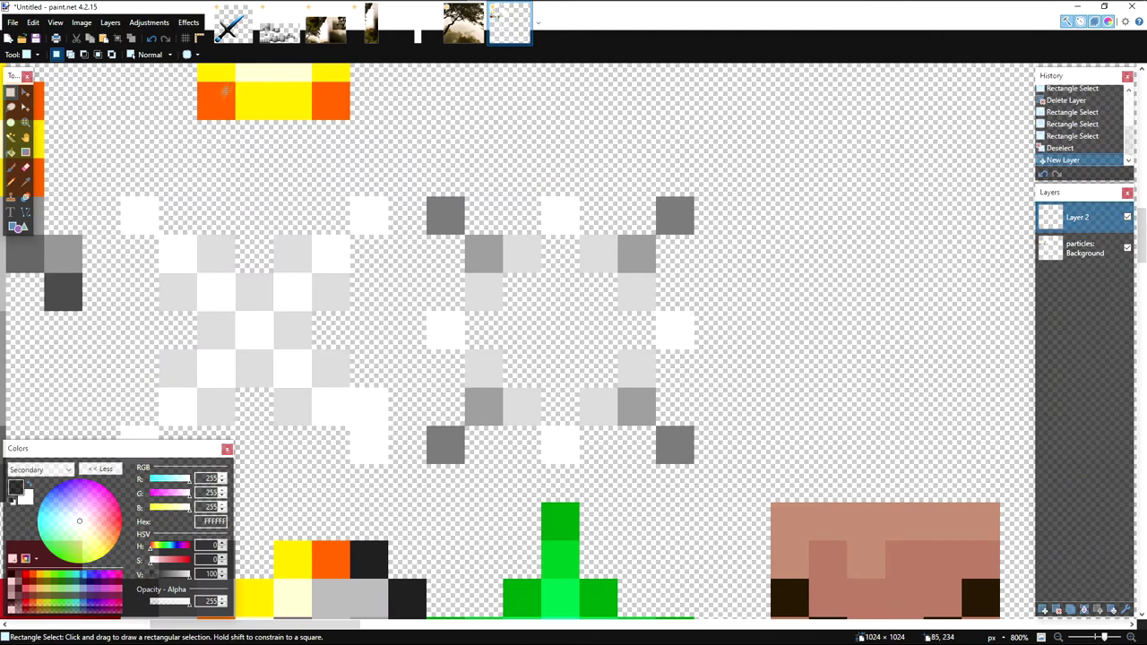
left_click(232, 22)
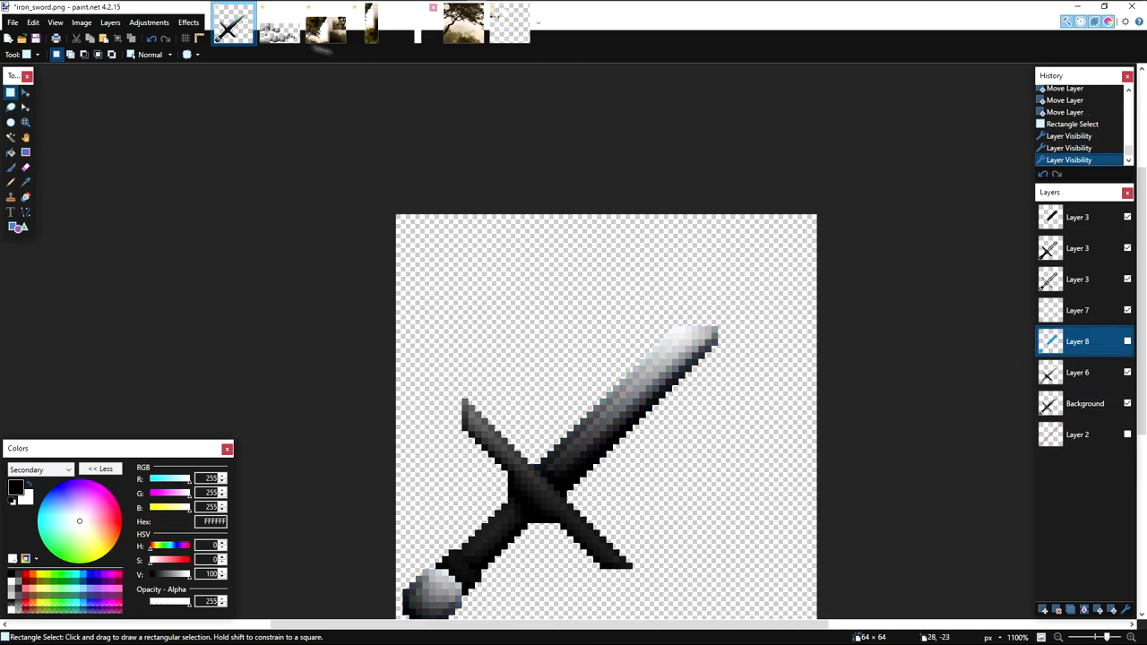
left_click(280, 27)
left_click(464, 23)
left_click(508, 23)
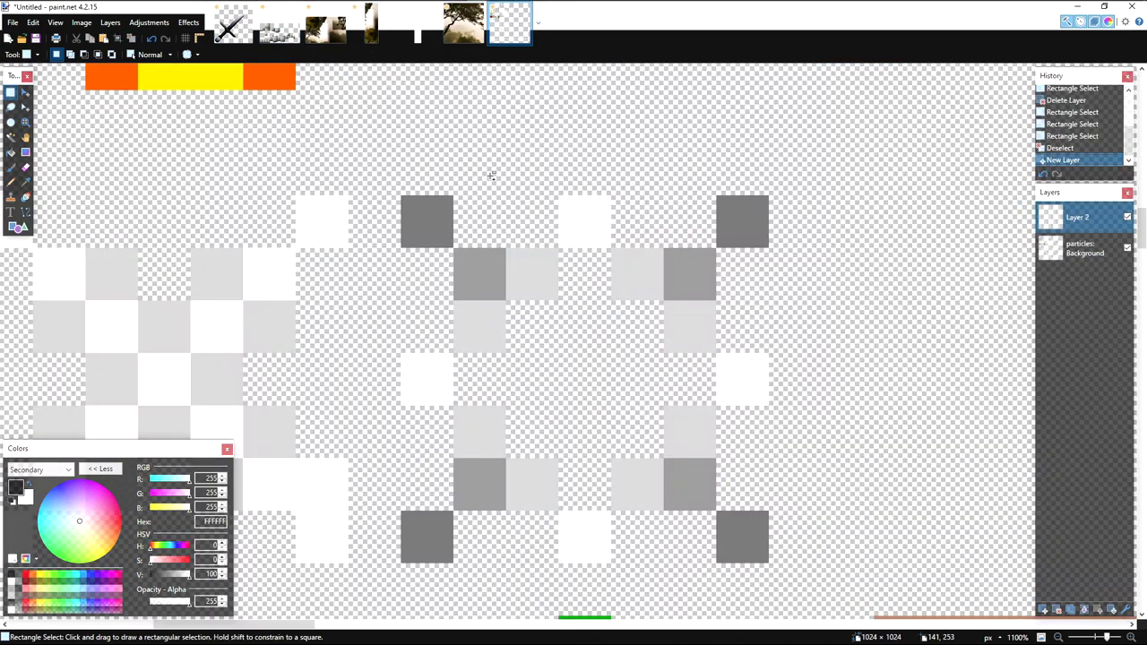
key("ctrl+shift+n")
key("ctrl+z")
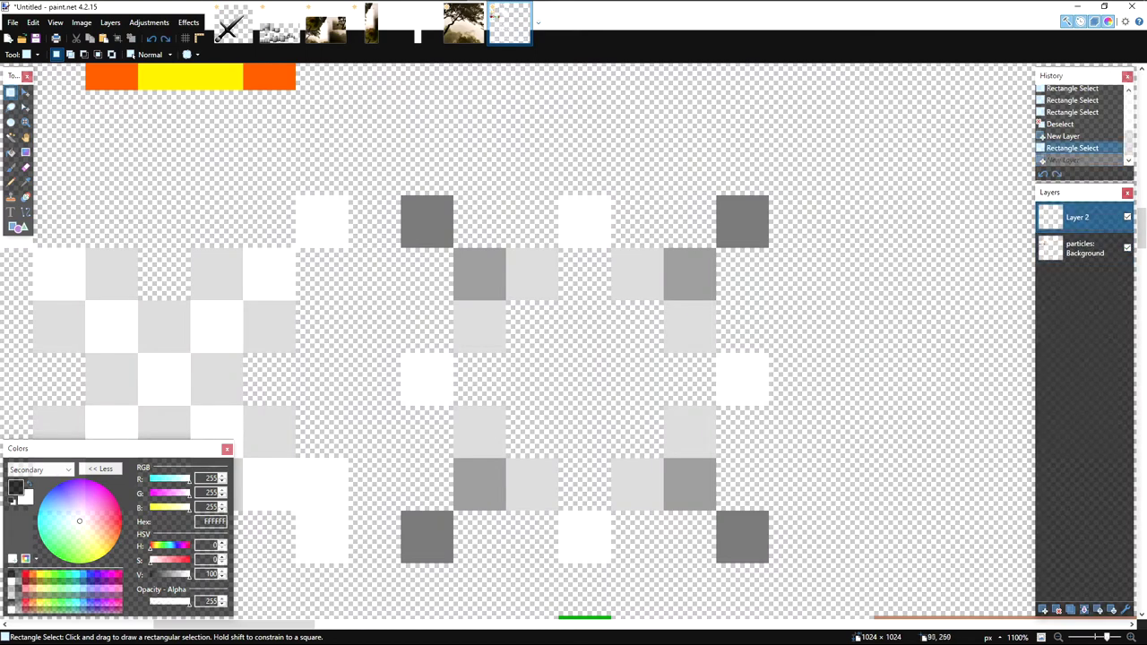
Step: Draw a thin black diamond outline about 55 pixels wide over the grey X-shaped particle on Layer 2
left_click(26, 228)
key("a")
left_click_drag(409, 198, 570, 344)
key("ctrl+z")
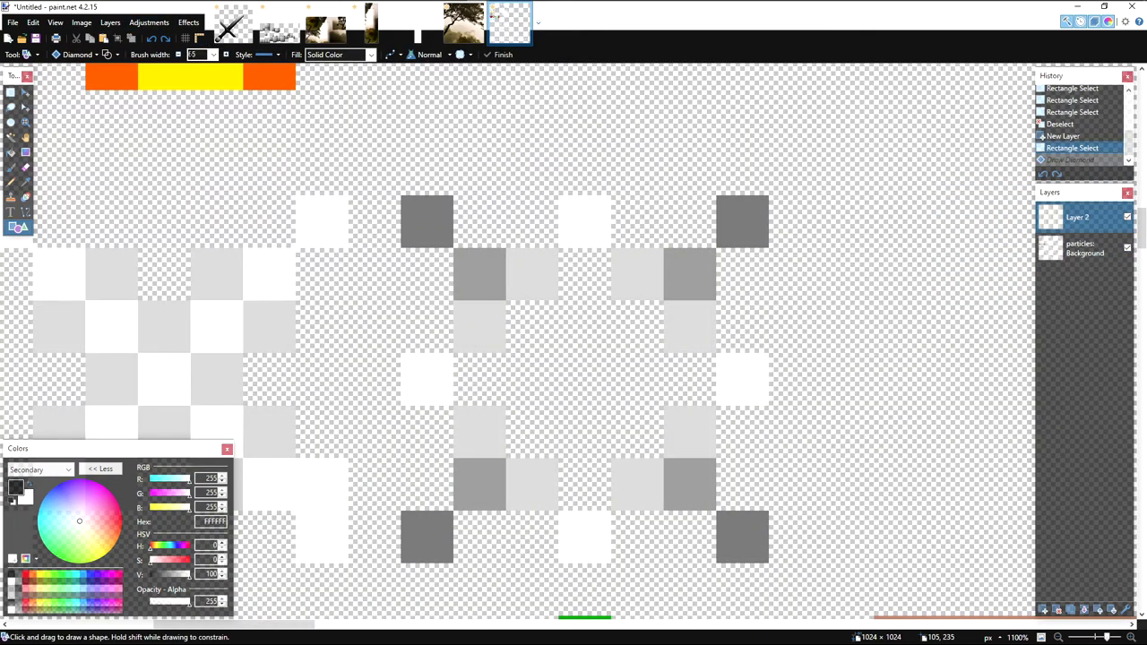
left_click_drag(407, 202, 762, 555)
key("s")
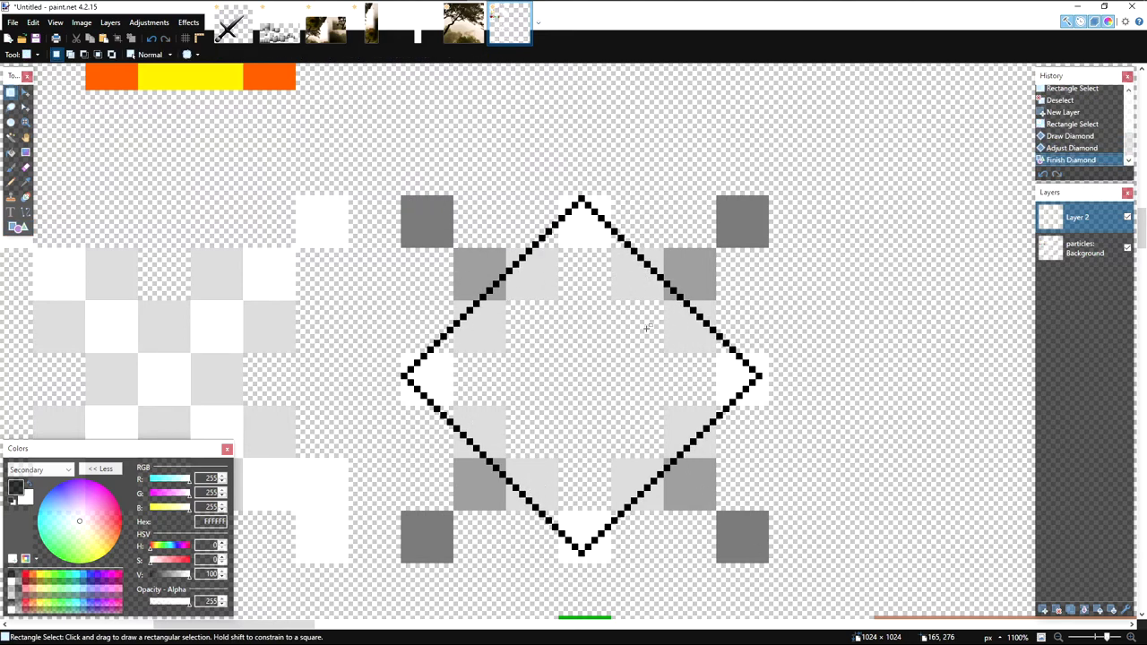
Step: Draw a smaller black diamond outline about 35 pixels wide, centred inside the first diamond
key("o")
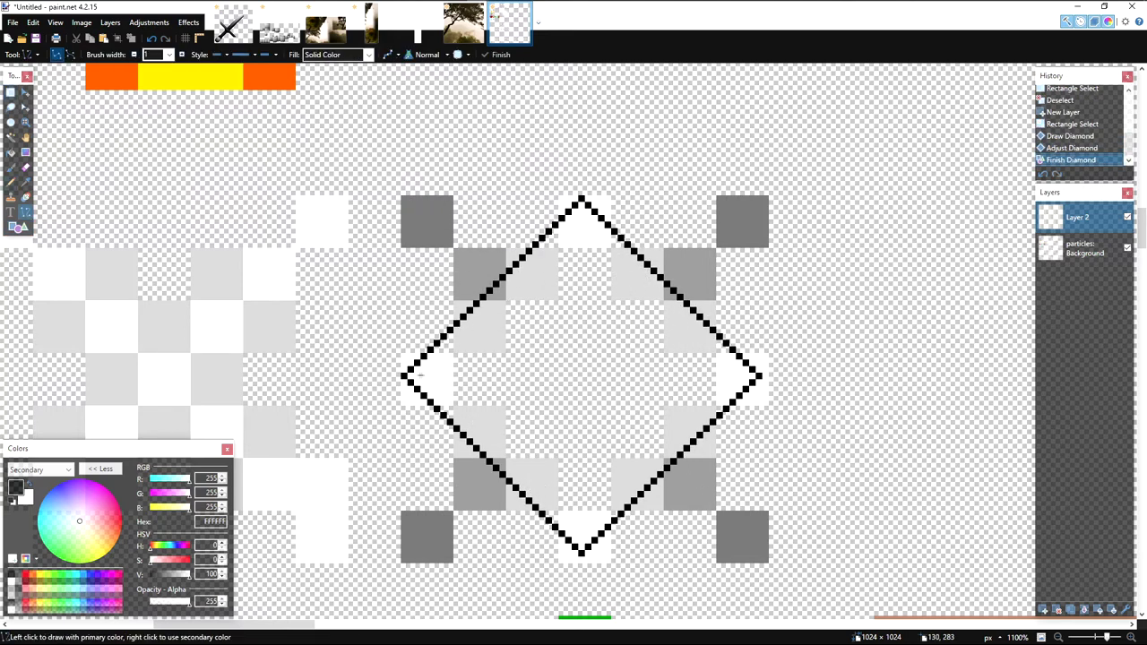
key("ctrl+z")
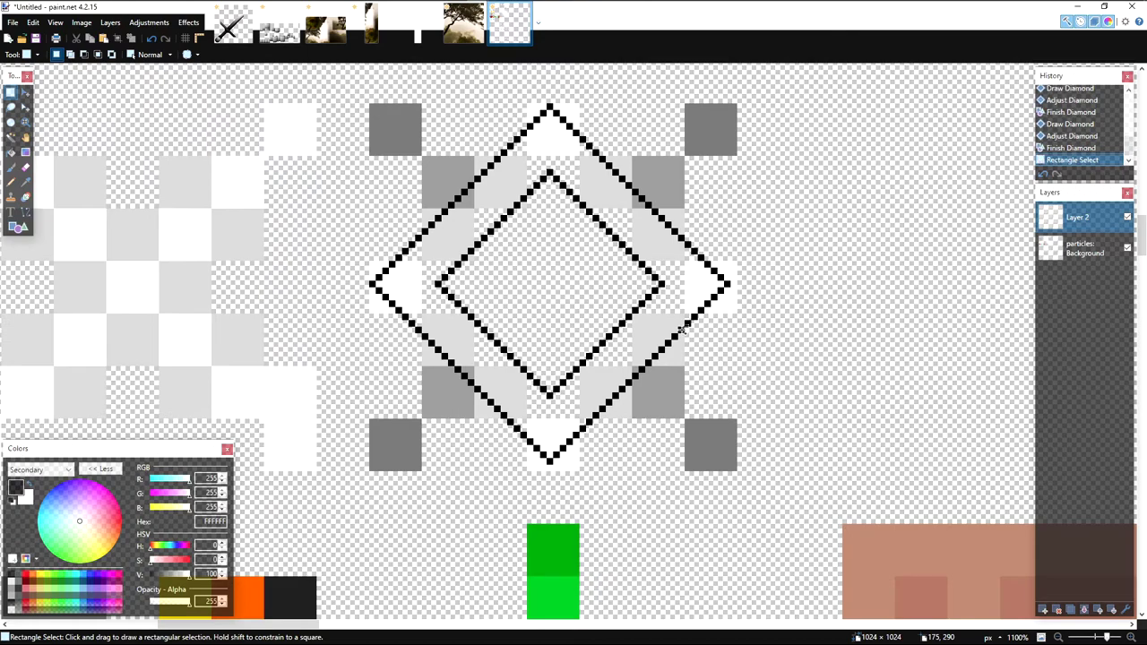
scroll(641, 315, "down", 5)
scroll(683, 329, "up", 5)
Step: Select the ring between the two diamonds by subtracting the outer and inner areas from a rectangular selection with the Magic Wand
left_click_drag(386, 121, 757, 473)
key("s")
key("s")
left_click(703, 439, "alt")
left_click(582, 306, "alt")
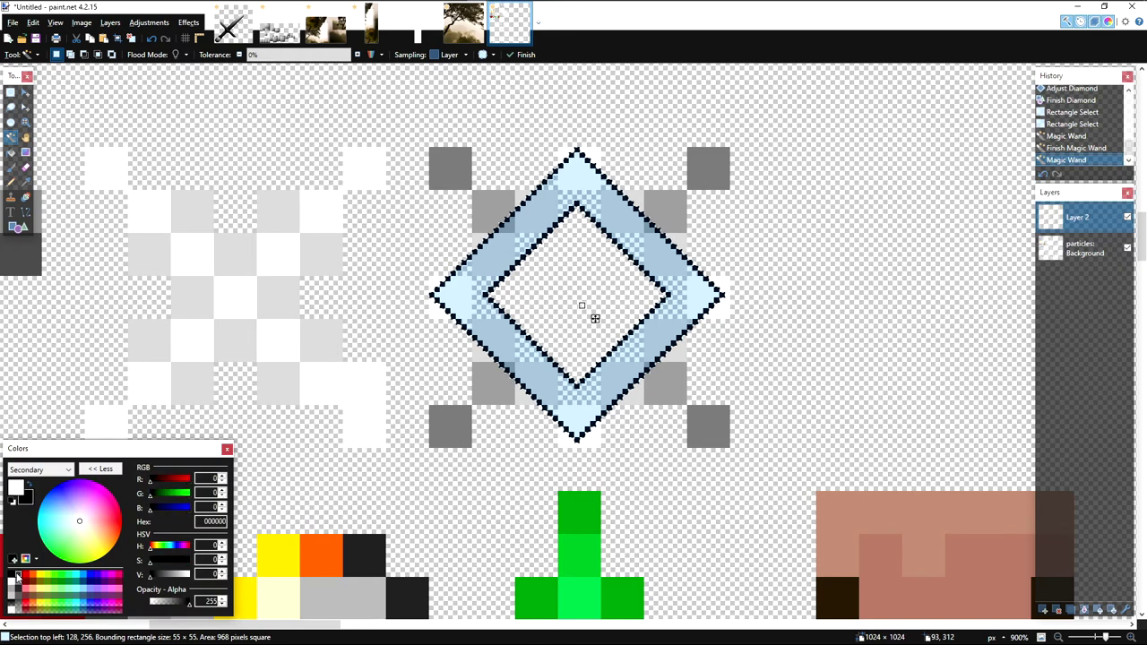
Step: Fill the selected diamond ring with a diagonal gradient from white at its upper-left side to dark grey 404040
key("g")
left_click_drag(499, 207, 515, 231)
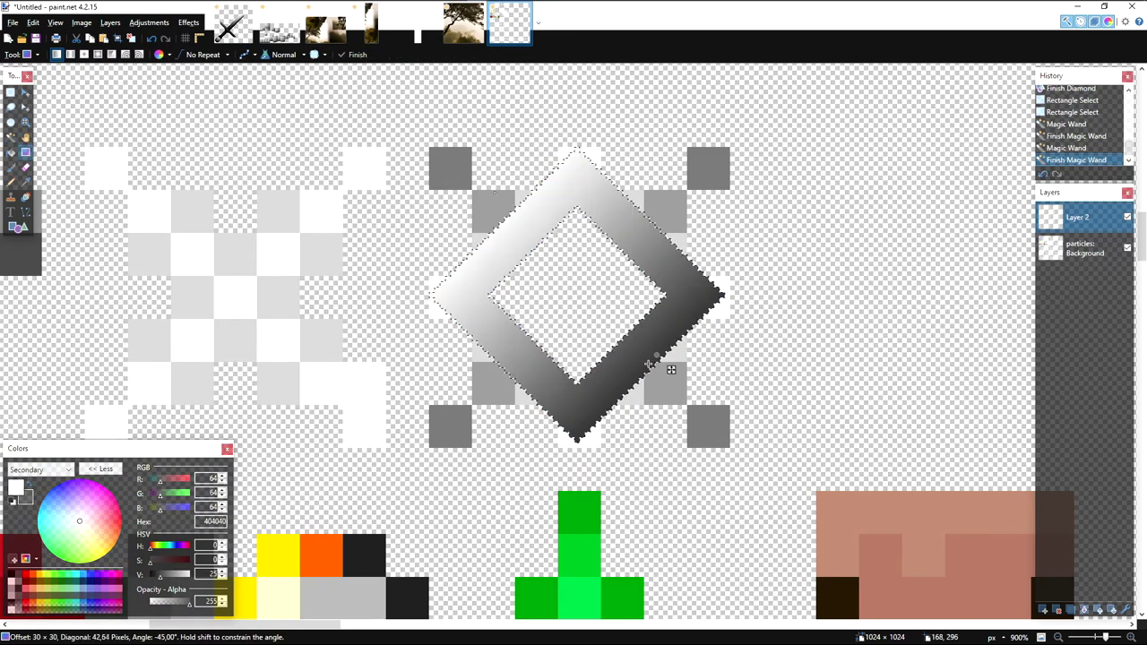
left_click_drag(541, 180, 544, 182)
Step: Add a new layer with Overlay blend mode and reduced opacity, and apply Outline Selection to the diamond ring on it
left_click(1043, 612)
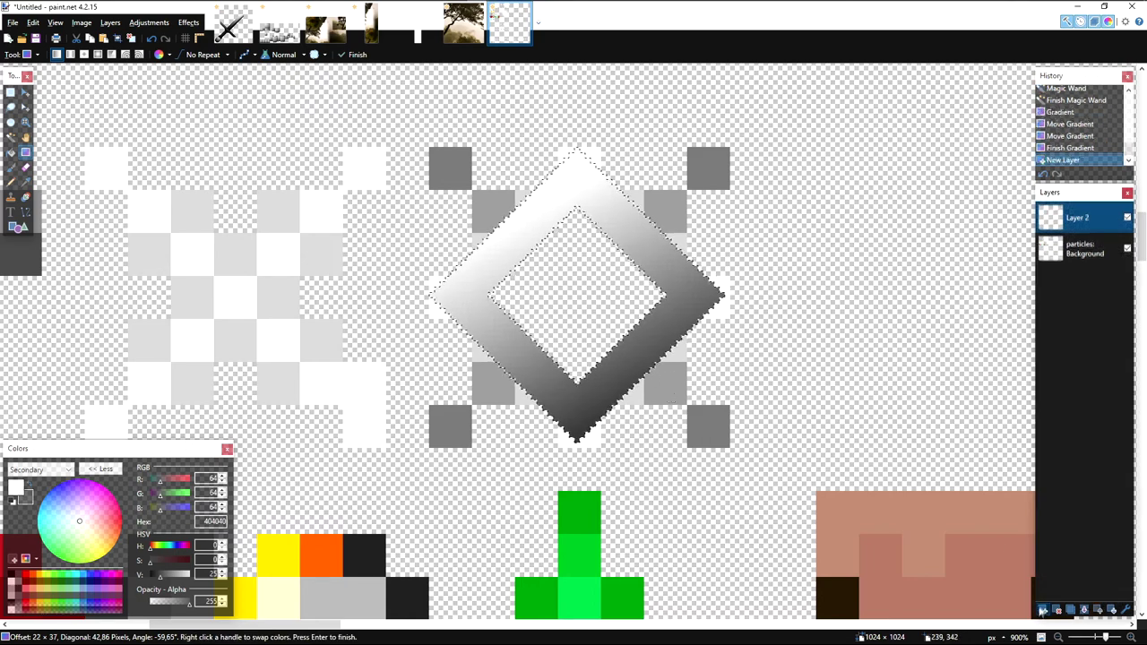
double_click(1075, 224)
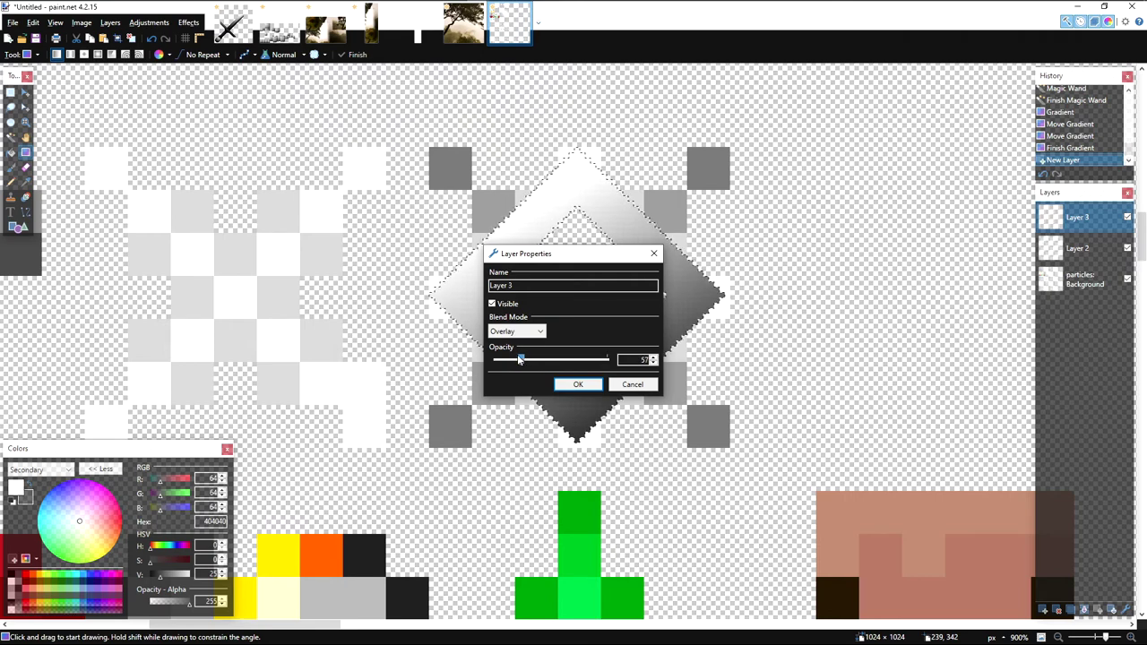
left_click(189, 22)
mouse_move(259, 179)
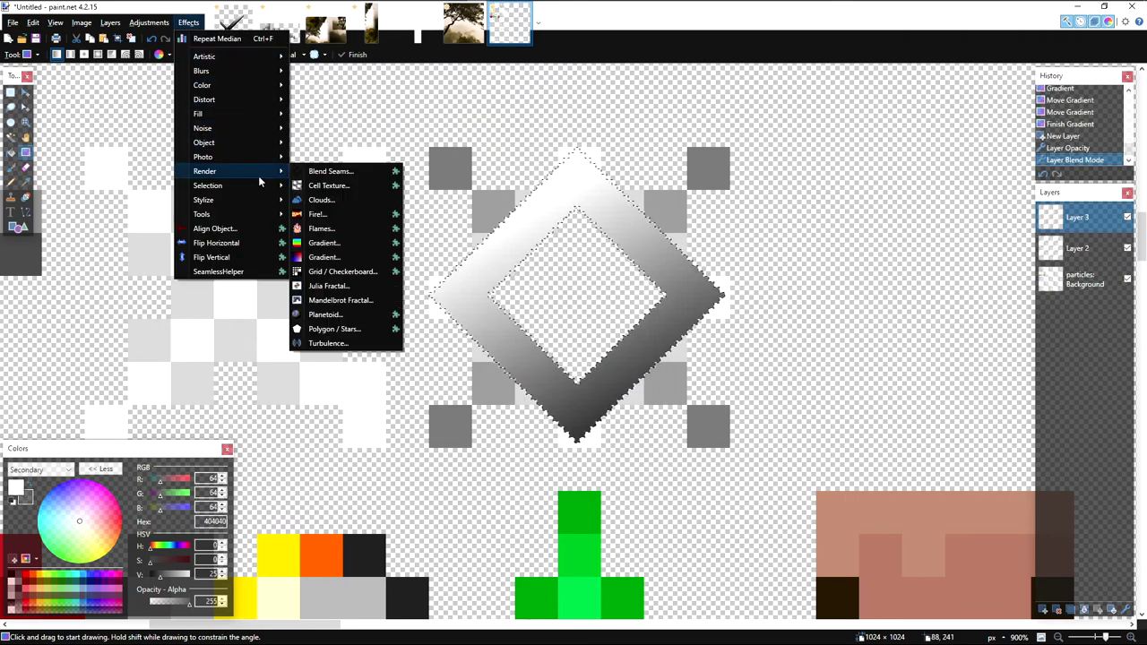
left_click(339, 243)
left_click_drag(538, 221, 766, 218)
left_click(820, 410)
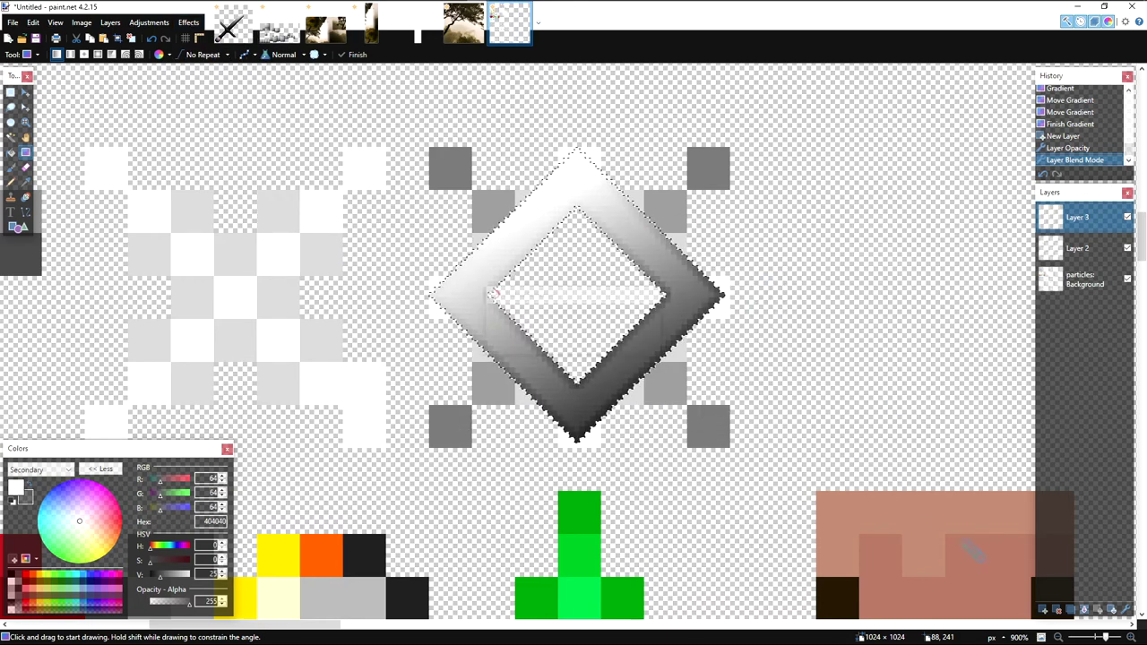
Step: Duplicate the outline layer and apply Outline Selection to the copy with a wider black outline around the diamond ring
left_click(1071, 605)
left_click(189, 21)
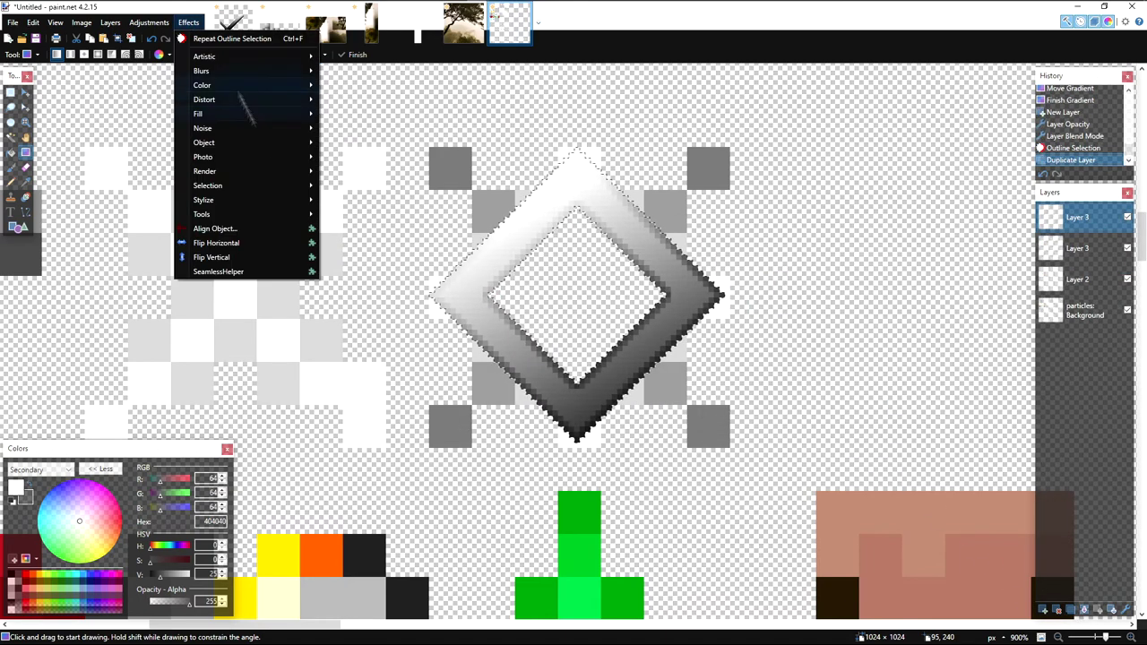
mouse_move(294, 190)
left_click(333, 240)
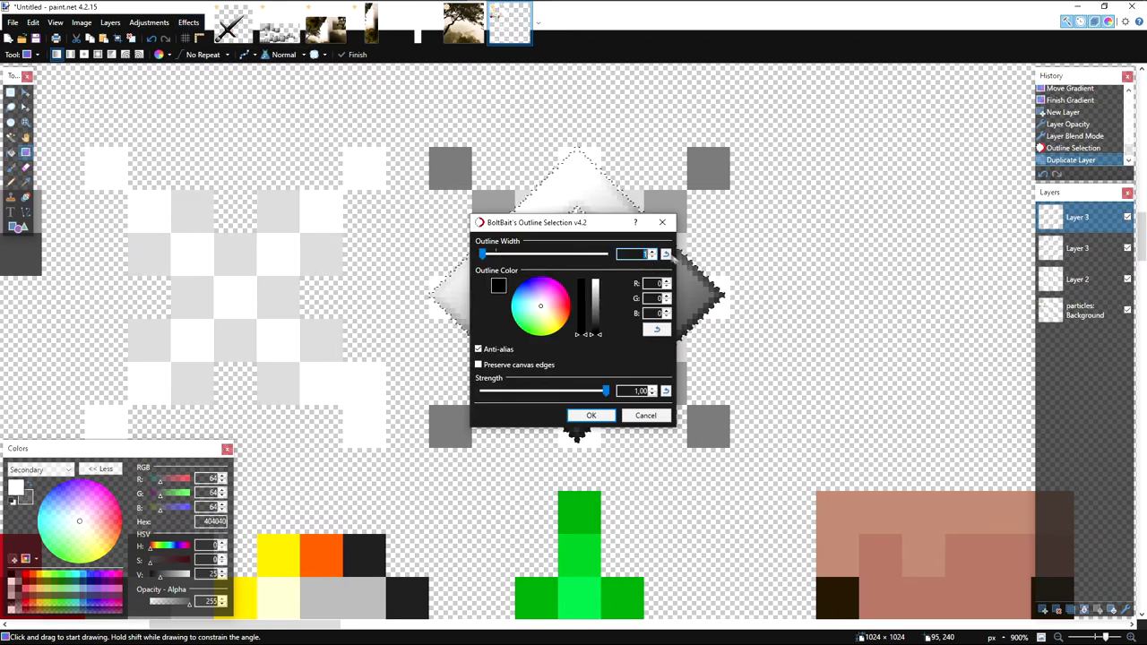
left_click_drag(601, 226, 915, 203)
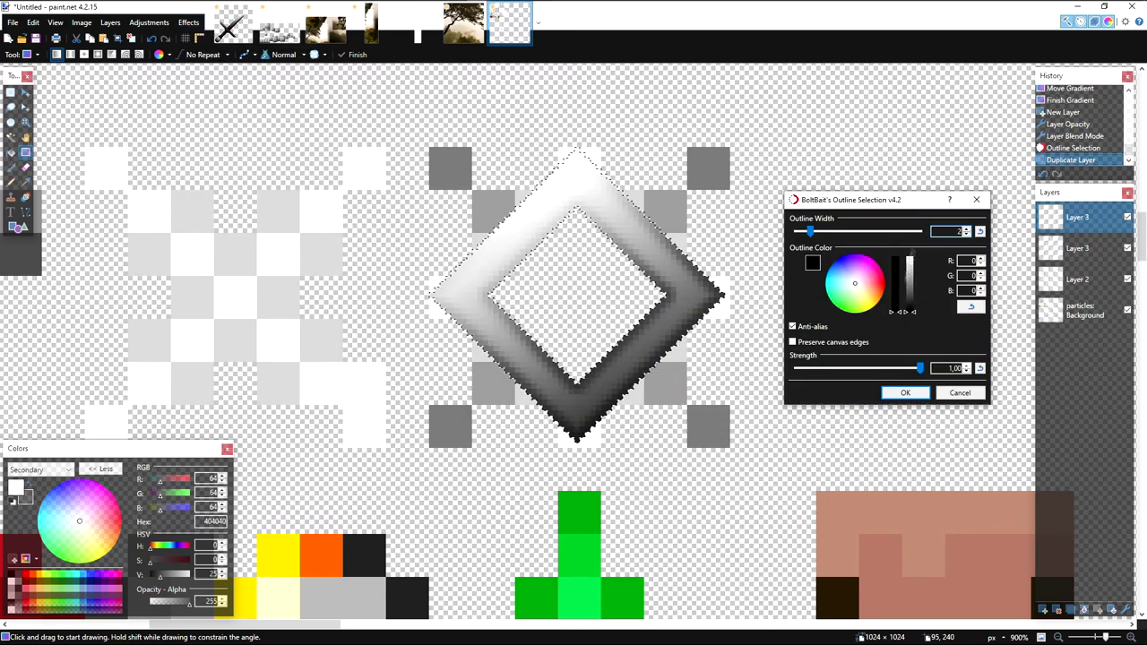
left_click(904, 396)
Step: Duplicate the topmost outline layer once more and apply Outline Selection in black to the new copy
left_click(1072, 611)
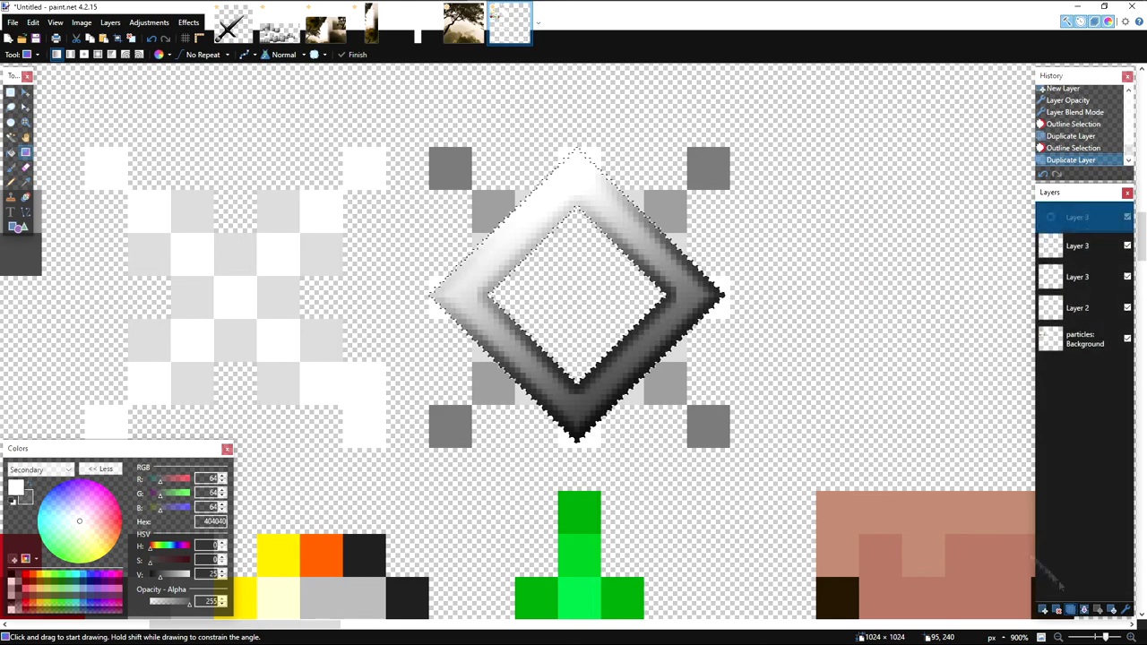
left_click(189, 22)
mouse_move(295, 187)
left_click(421, 240)
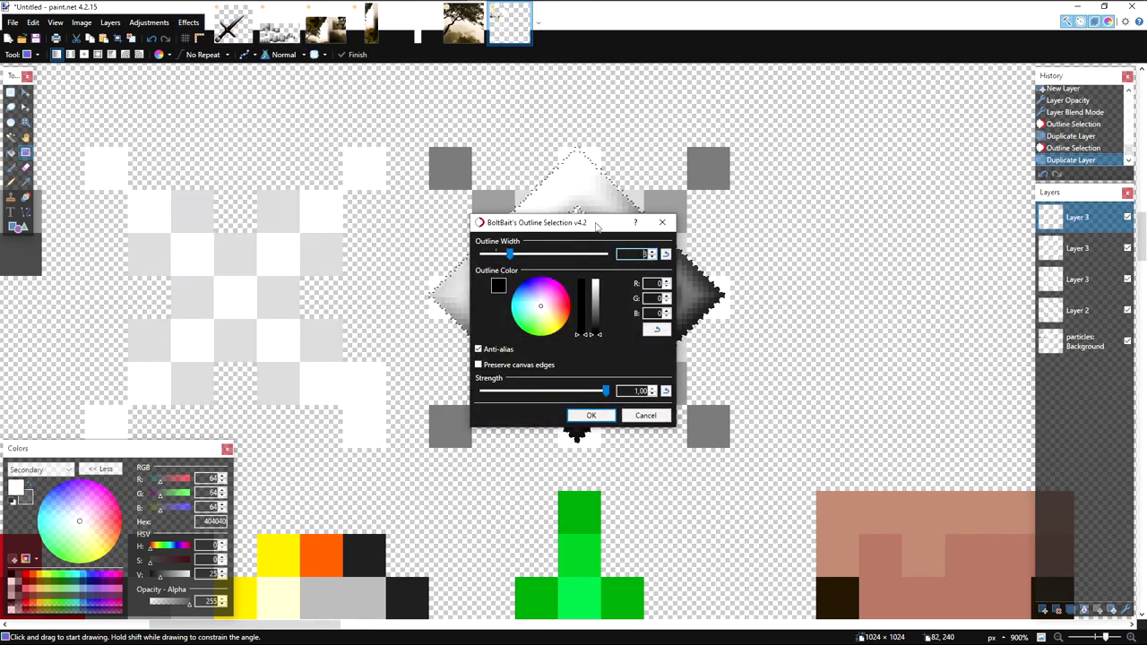
left_click_drag(596, 226, 990, 220)
left_click(981, 410)
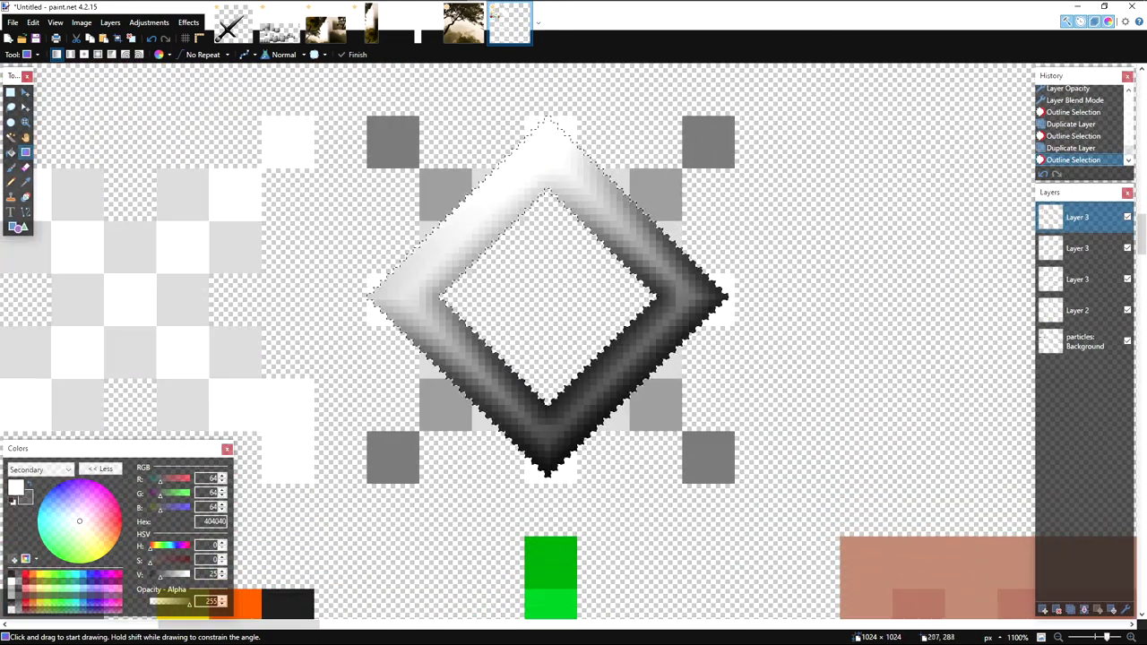
Step: Add a new layer, move it directly above the gradient's Layer 2 and adjust its opacity
left_click(1080, 337)
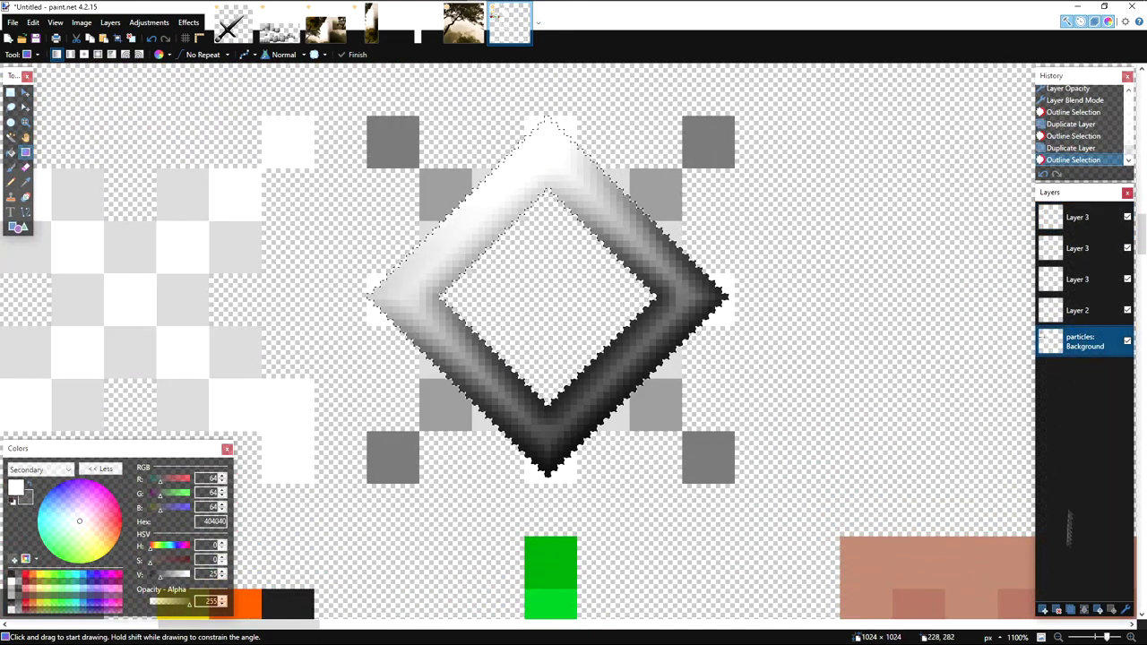
left_click(1042, 609)
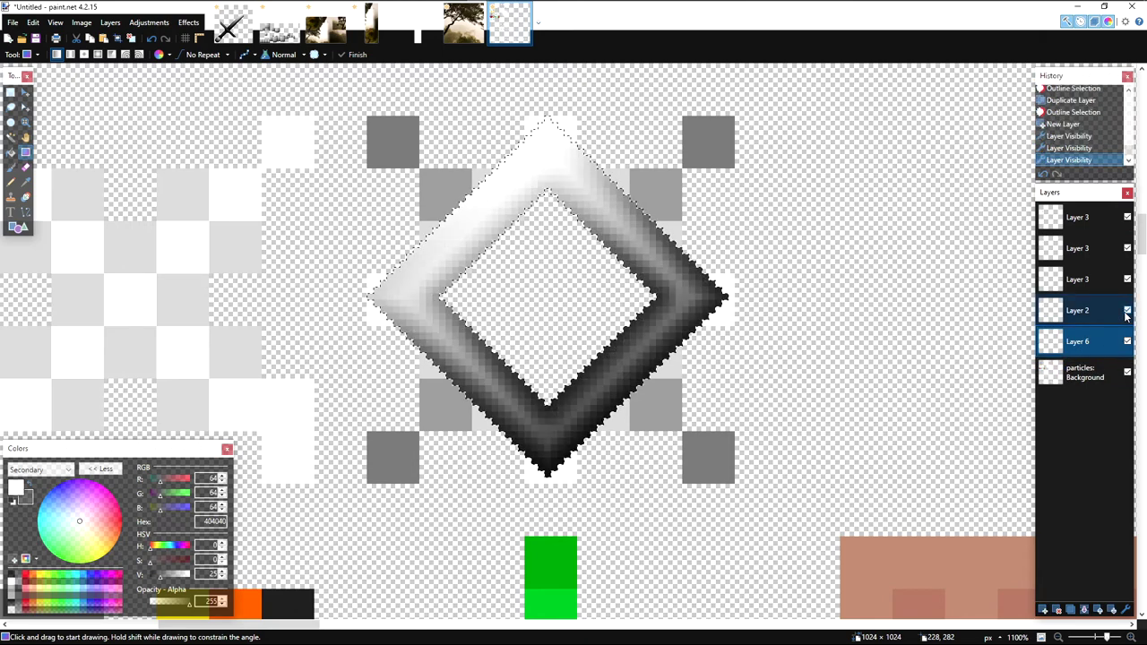
left_click_drag(1102, 344, 1097, 311)
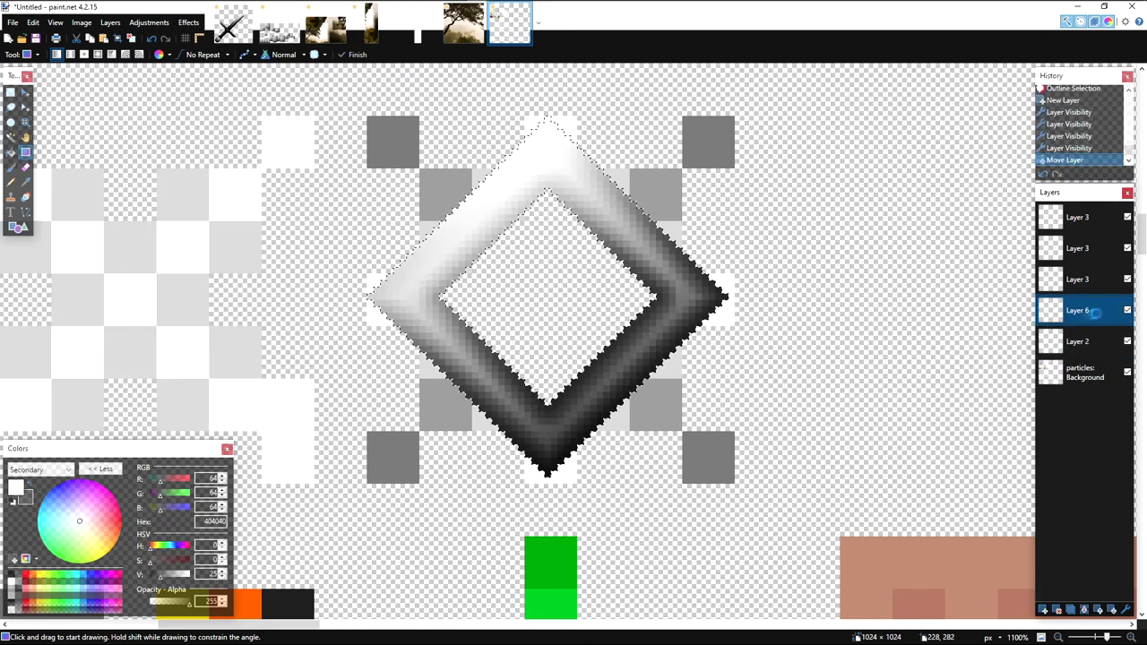
double_click(1096, 310)
left_click(515, 331)
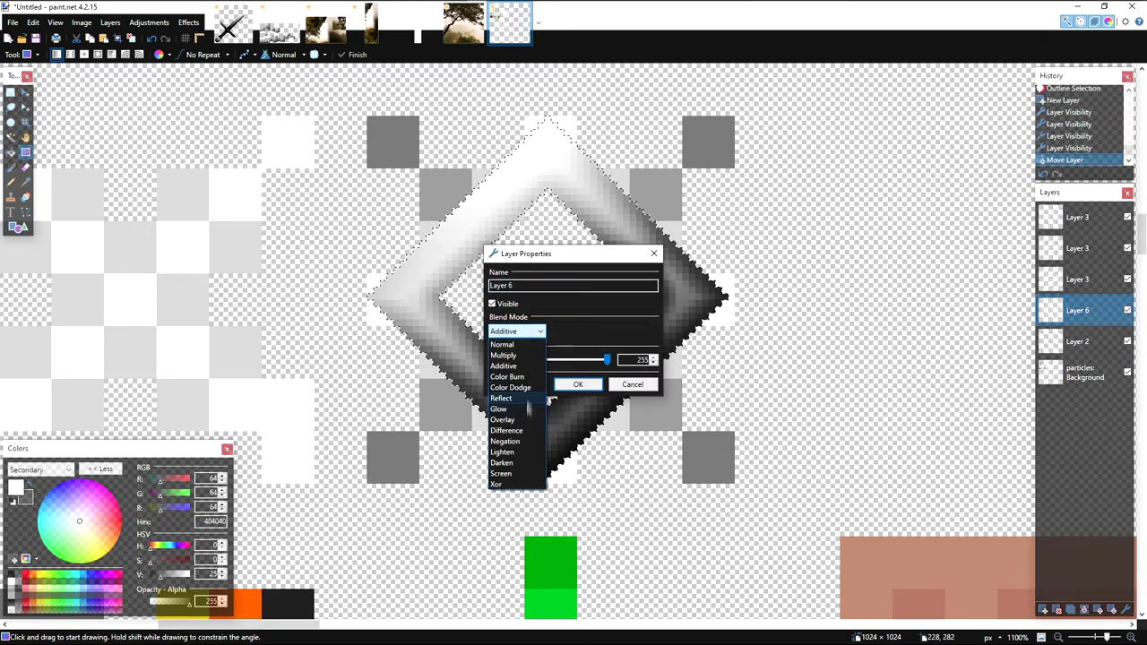
left_click(577, 387)
Step: Paint soft shading over the diamond ring on Layer 6 with a 50-pixel Paintbrush at 0% hardness
left_click_drag(238, 175, 244, 254)
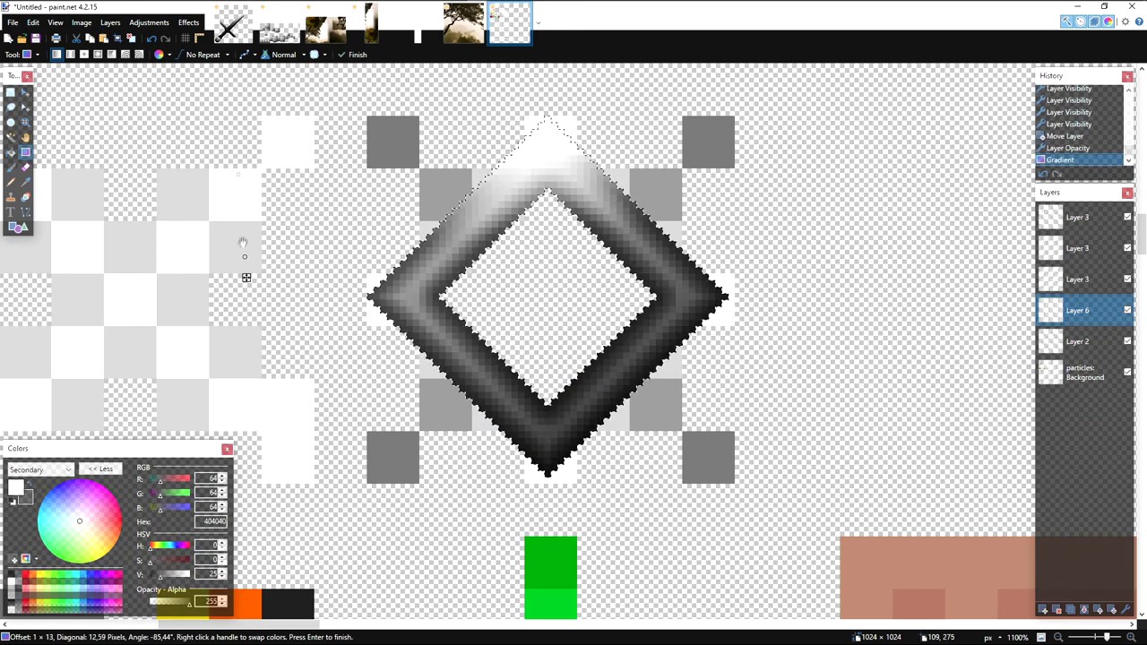
key("ctrl+z")
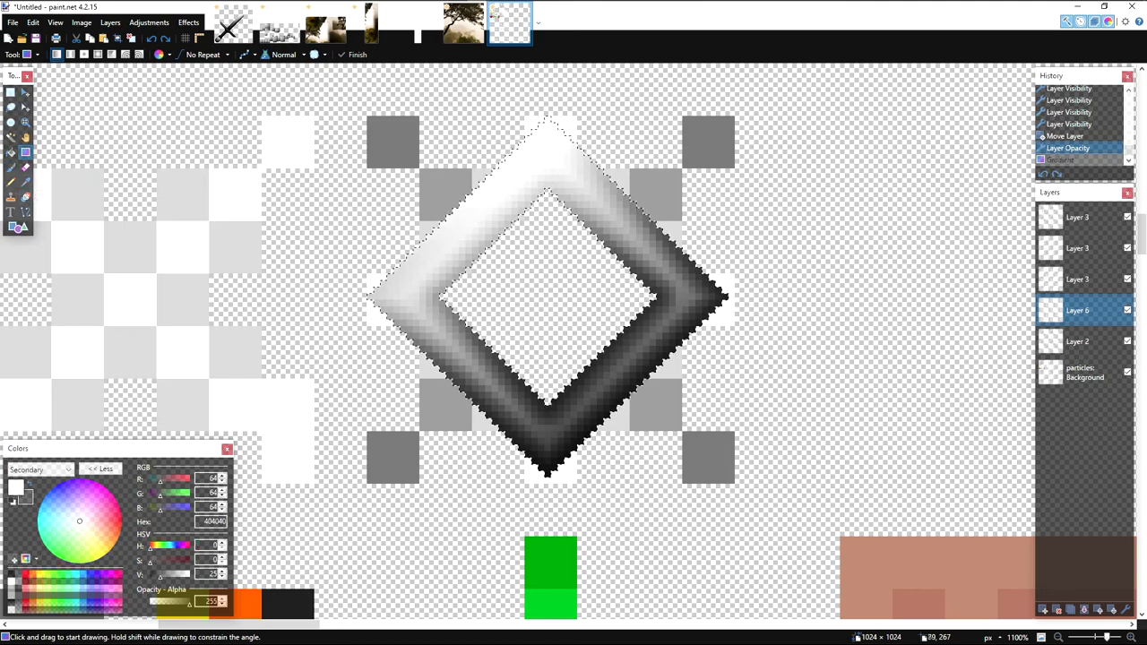
left_click(10, 167)
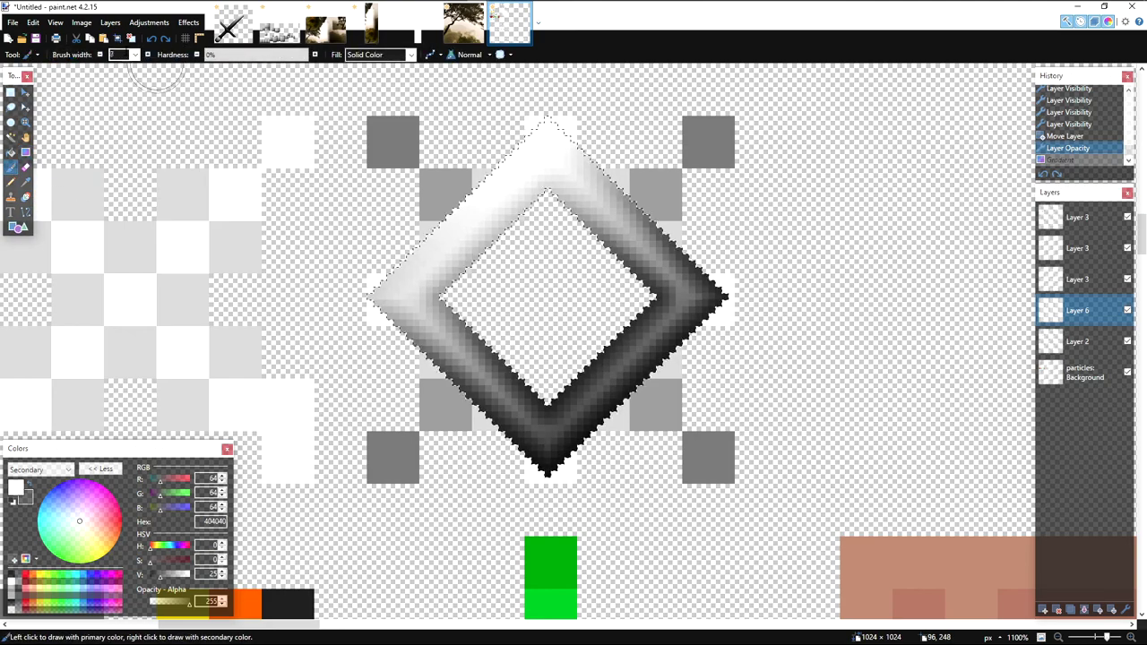
left_click_drag(410, 94, 377, 166)
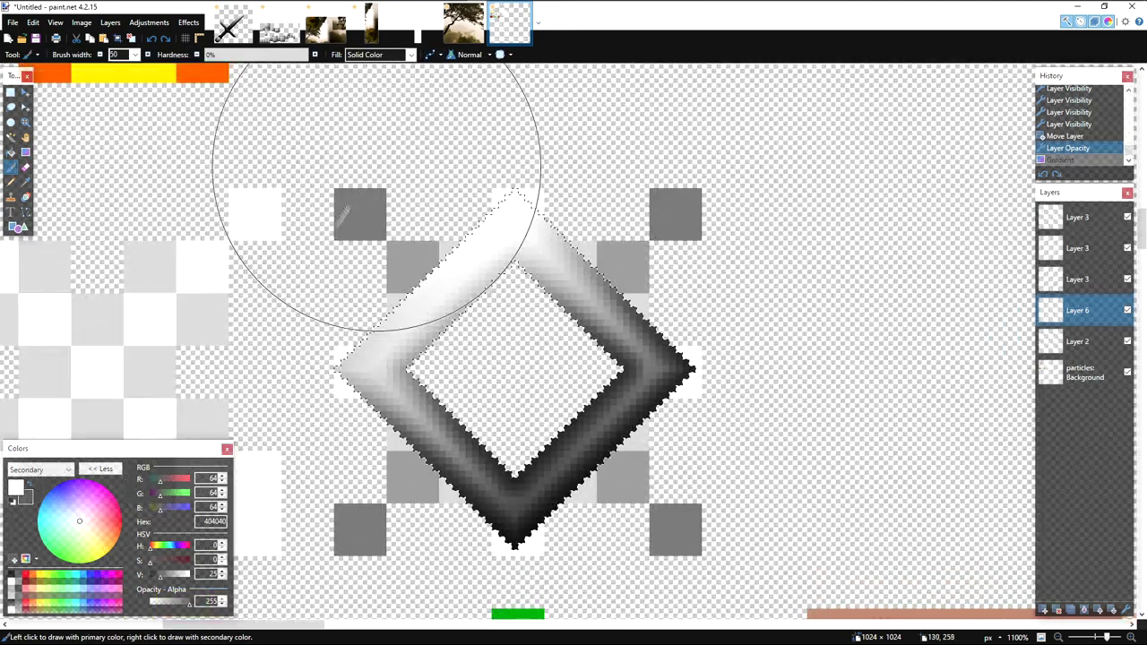
key("x")
left_click(12, 573)
left_click_drag(346, 452, 366, 334)
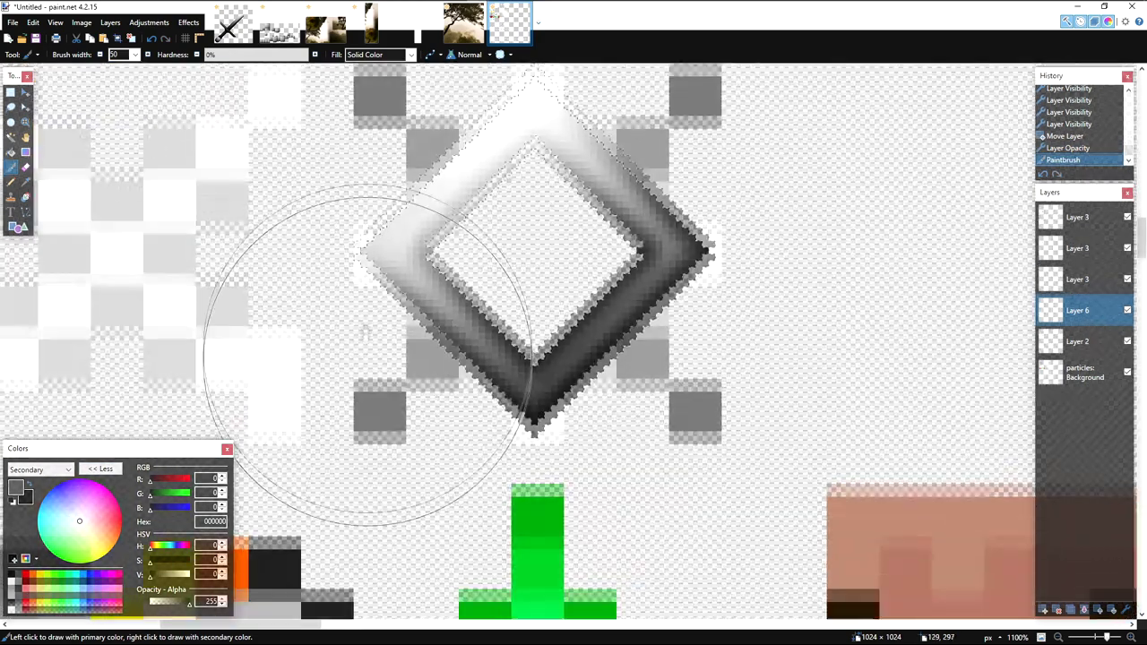
key("x")
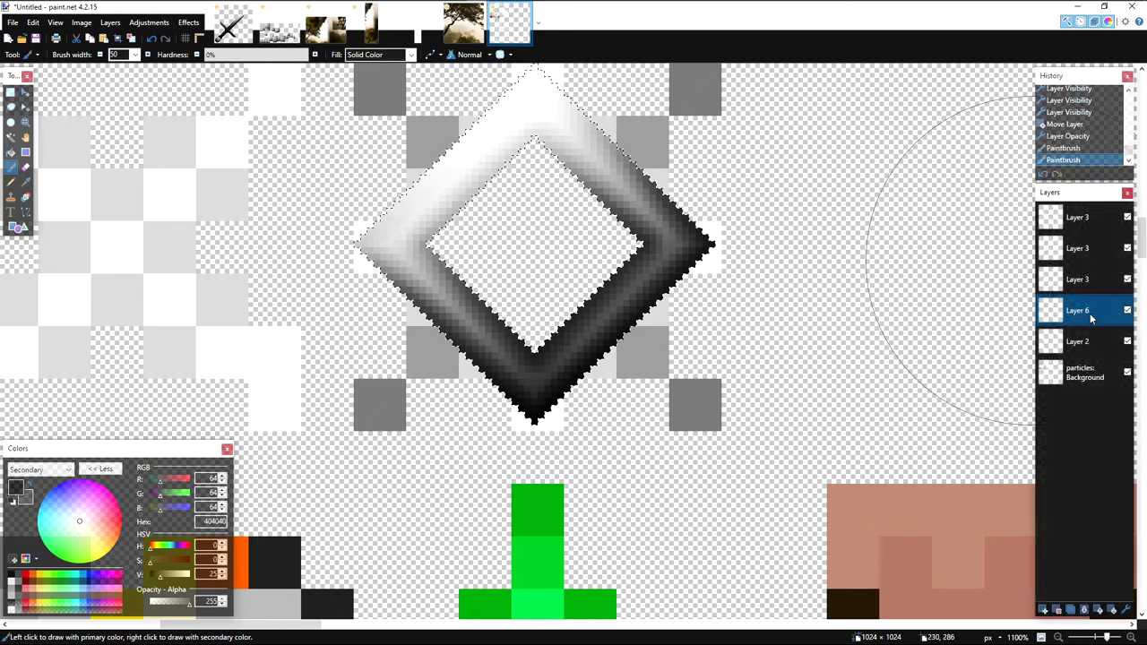
Step: Lower the opacity of Layer 6 to about 141 and compare the ring with the layer hidden and shown
double_click(1087, 311)
left_click_drag(586, 254, 838, 238)
left_click_drag(858, 343, 811, 344)
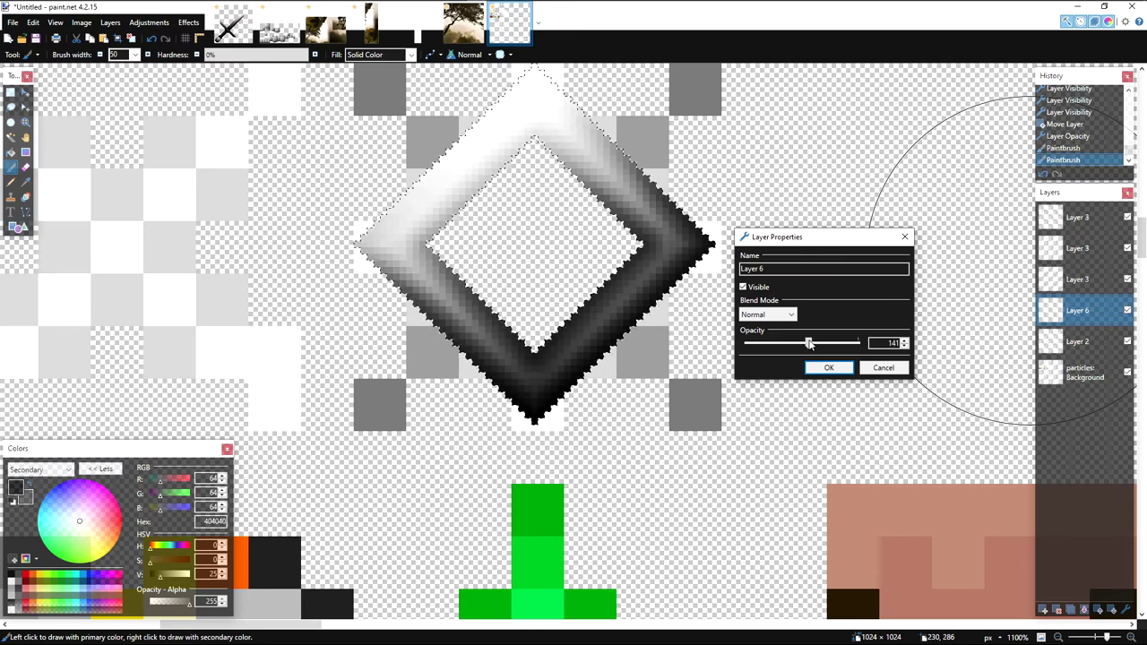
left_click(829, 368)
left_click(1127, 311)
left_click(1127, 311)
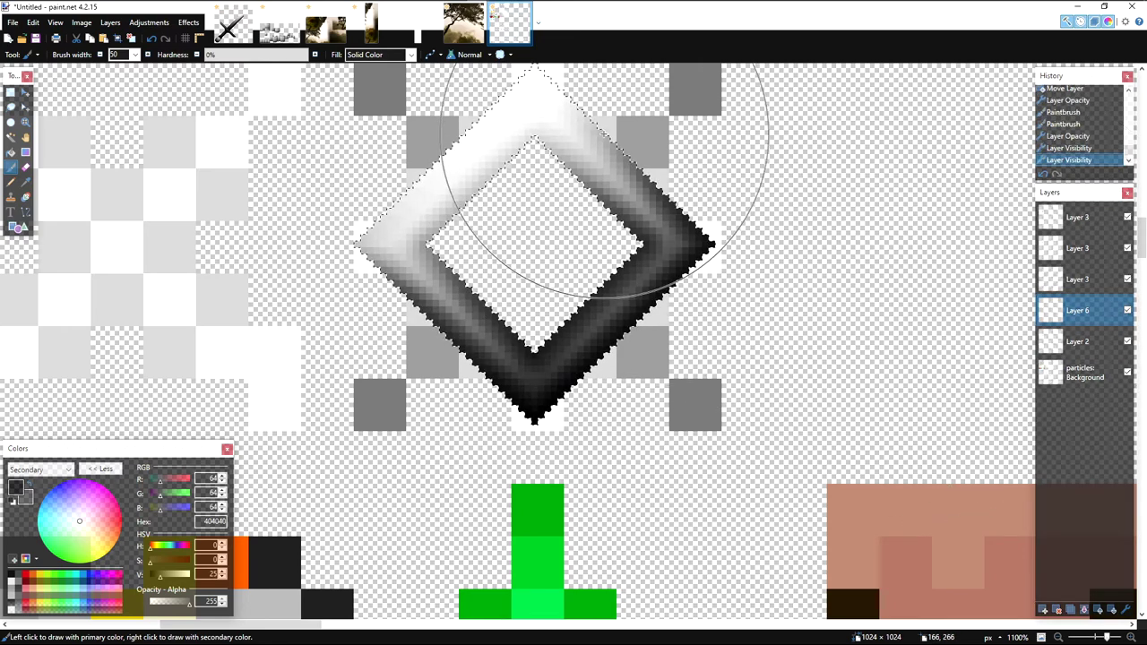
Step: Deselect the ring, then copy the 56 × 56 px diamond tile on Layer 6 onto the adjacent particle at 64, 256
key("s")
left_click(603, 135)
scroll(602, 135, "down", 5)
scroll(584, 141, "up", 3)
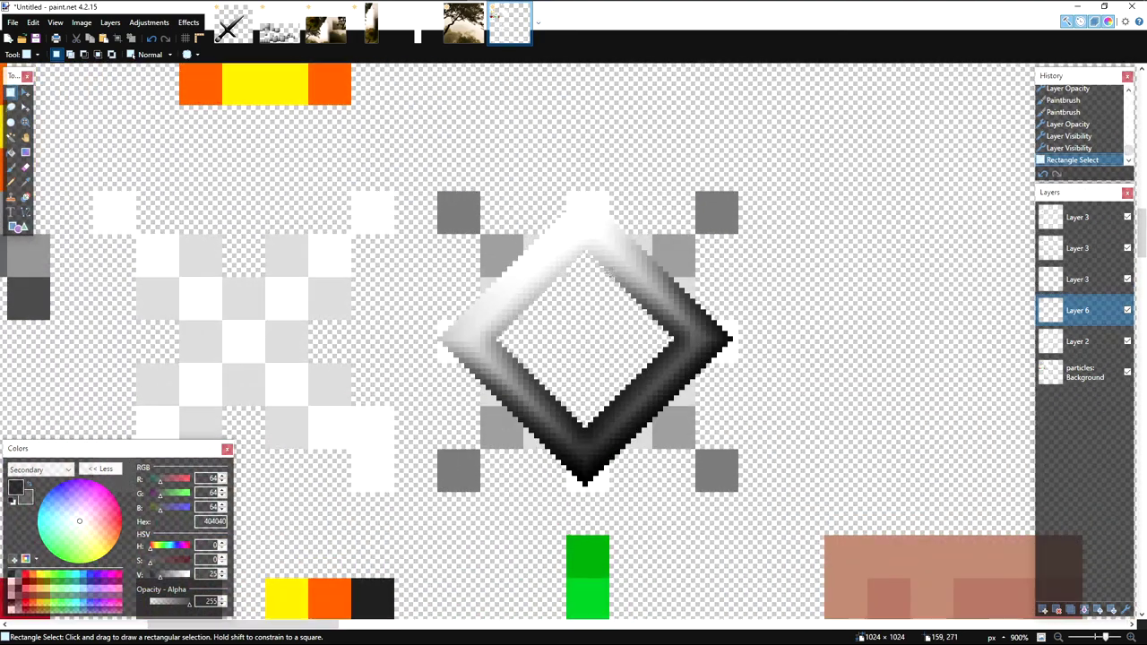
left_click_drag(439, 193, 736, 489)
key("ctrl+c")
key("ctrl+v")
left_click_drag(682, 301, 495, 259)
key("s")
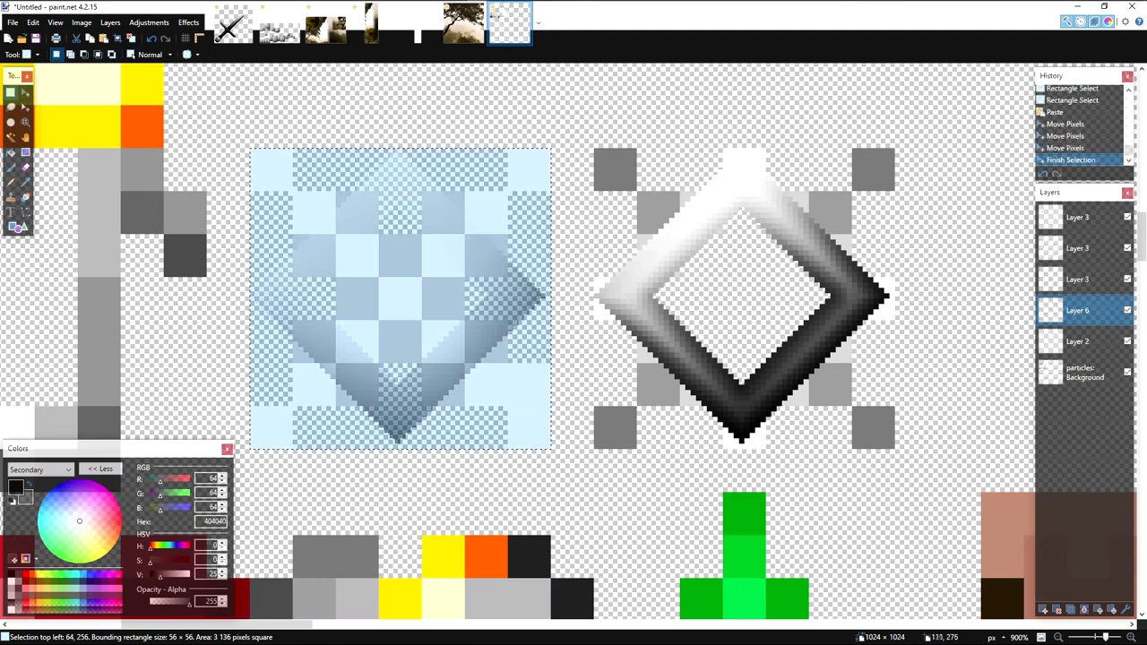
Step: Copy the diamond tile from the lowest Layer 3 onto the same layer at 64, 256
left_click_drag(599, 152, 892, 446)
key("alt+Page_Up")
key("ctrl+c")
key("ctrl+v")
left_click_drag(793, 286, 455, 274)
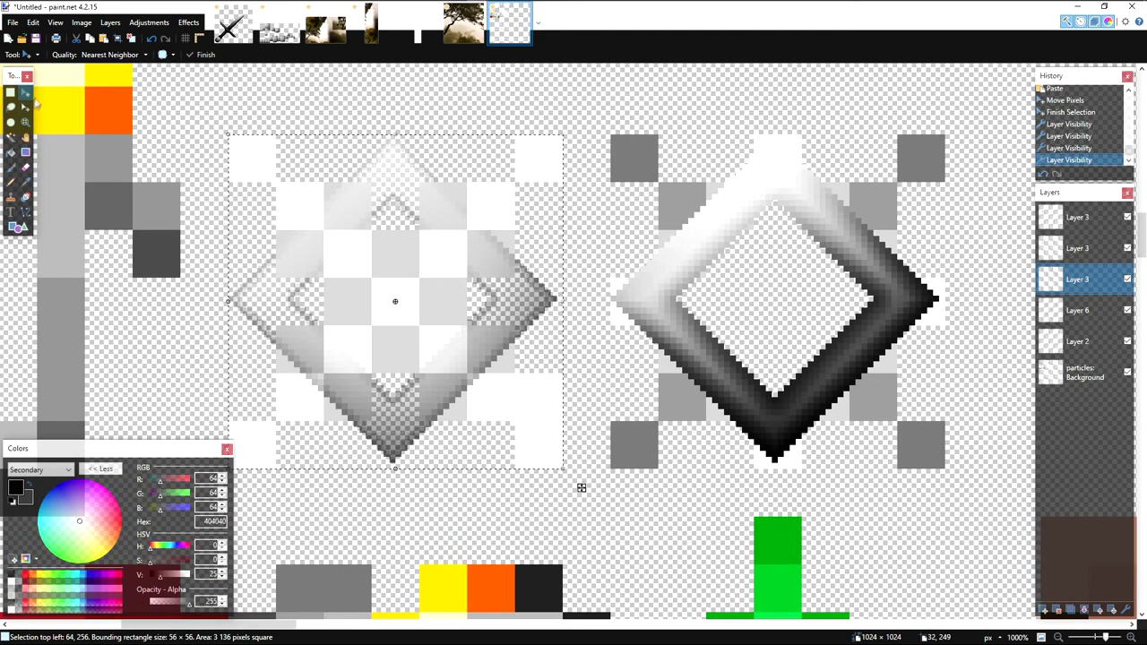
key("s")
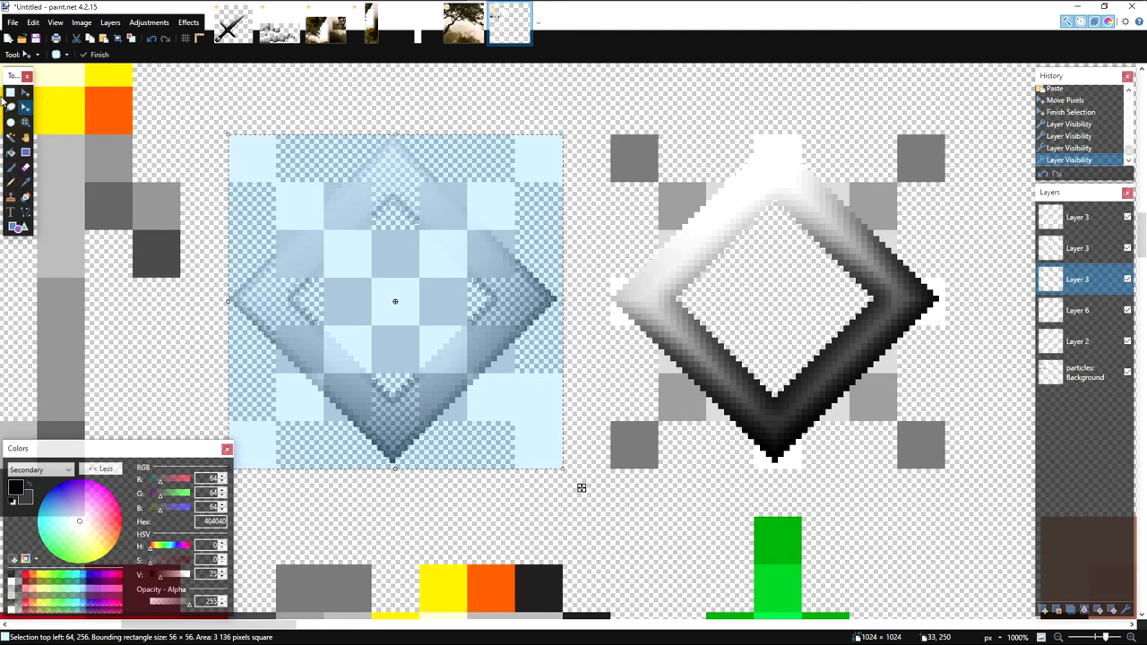
key("m")
Step: Copy the 56 × 56 px diamond tile from the middle Layer 3 onto the same layer at 64, 256
left_click(1068, 248)
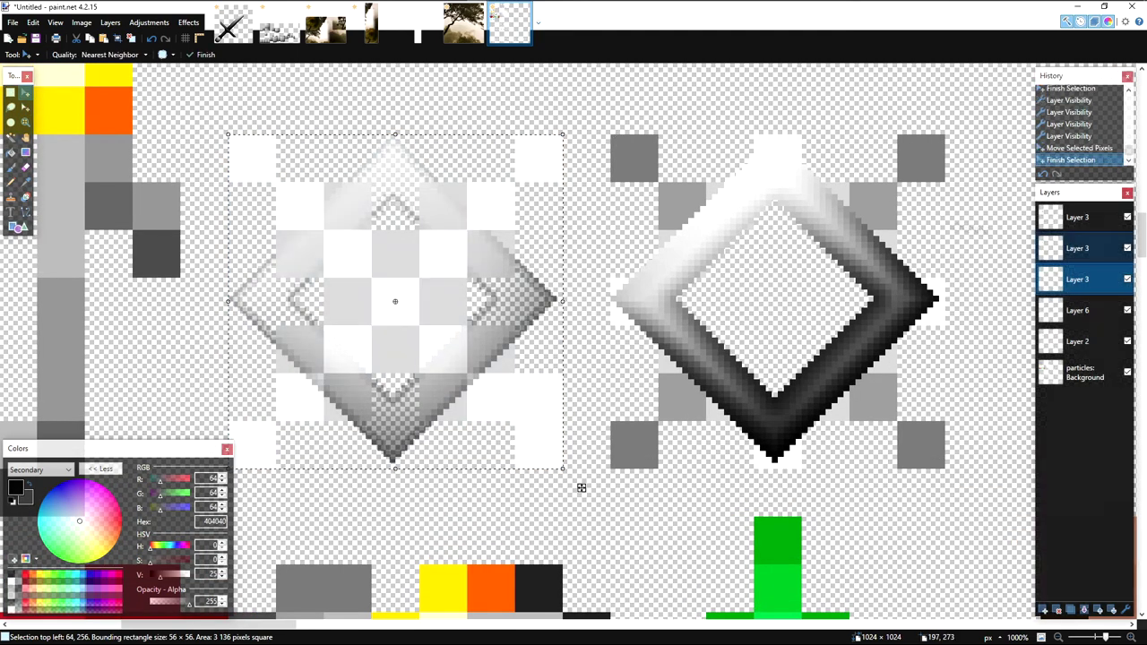
key("s")
left_click(799, 204)
left_click_drag(612, 135, 975, 464)
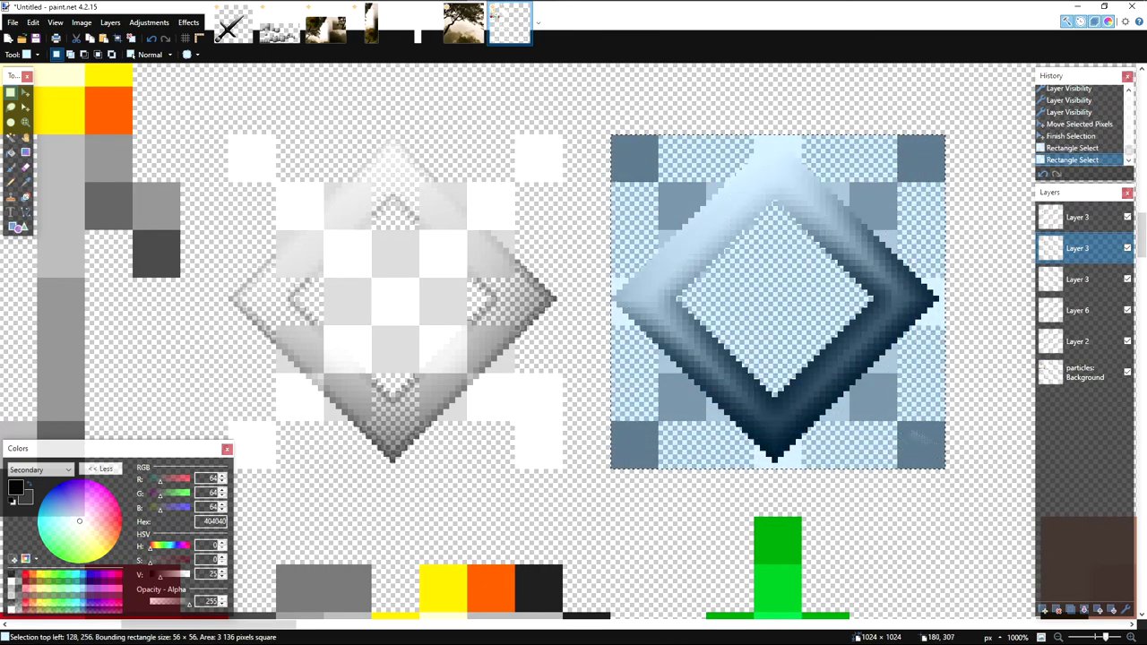
key("ctrl+c")
key("ctrl+v")
left_click_drag(810, 296, 419, 293)
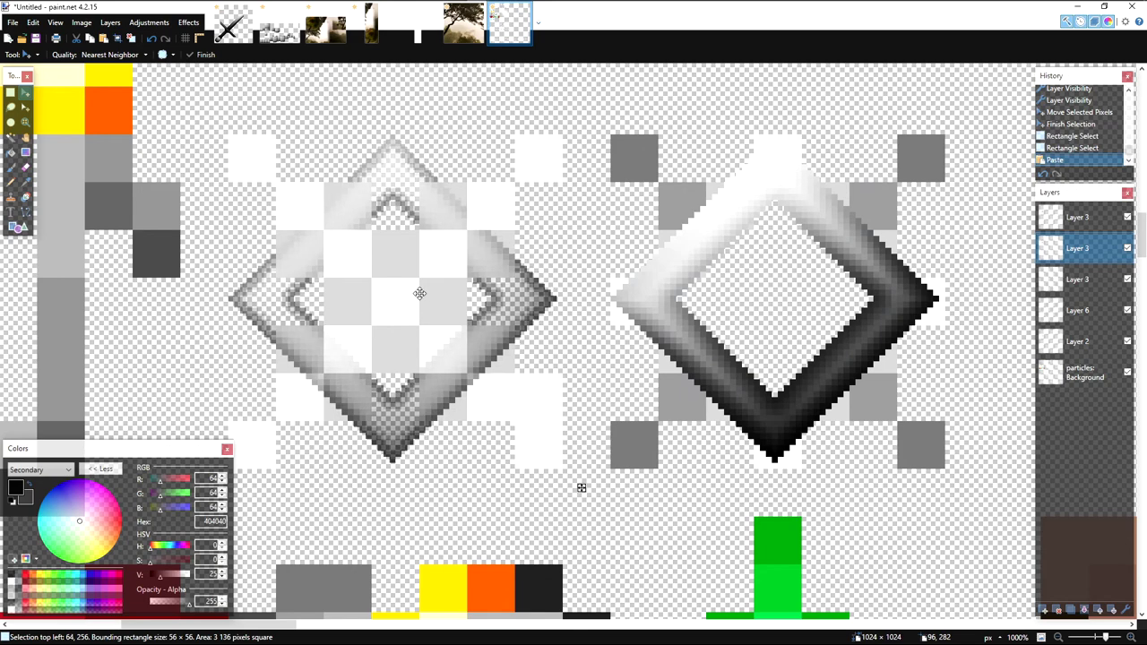
Step: Copy the diamond tiles on the topmost Layer 3 and on Layer 2 to 64, 256 within their own layers
key("s")
left_click_drag(610, 135, 945, 468)
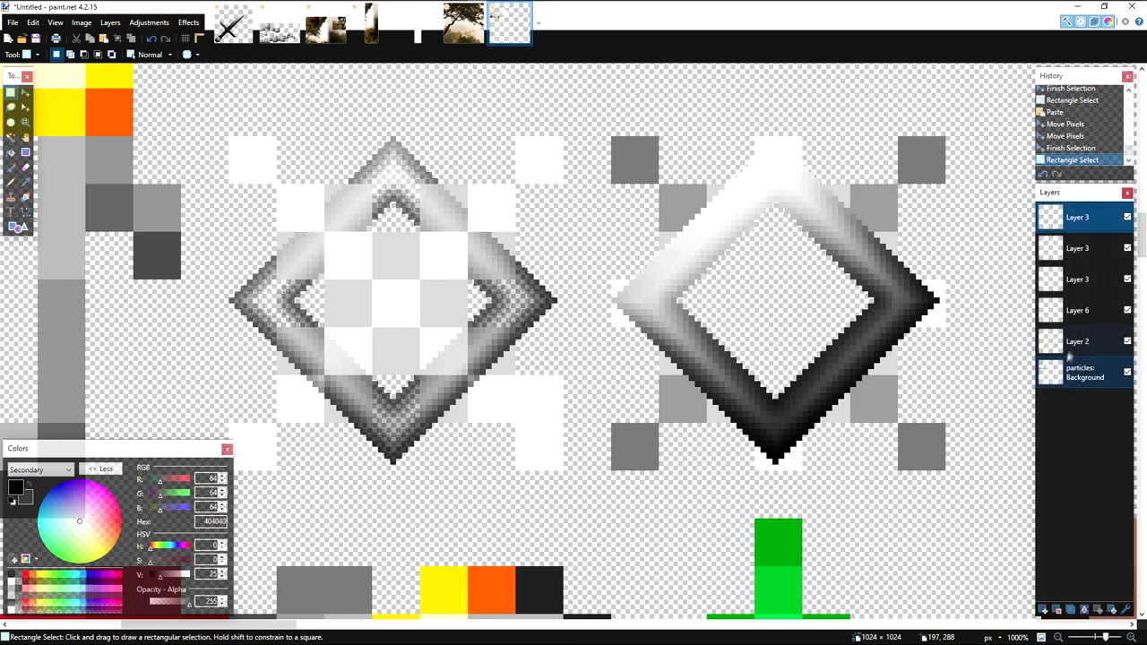
left_click(1069, 351)
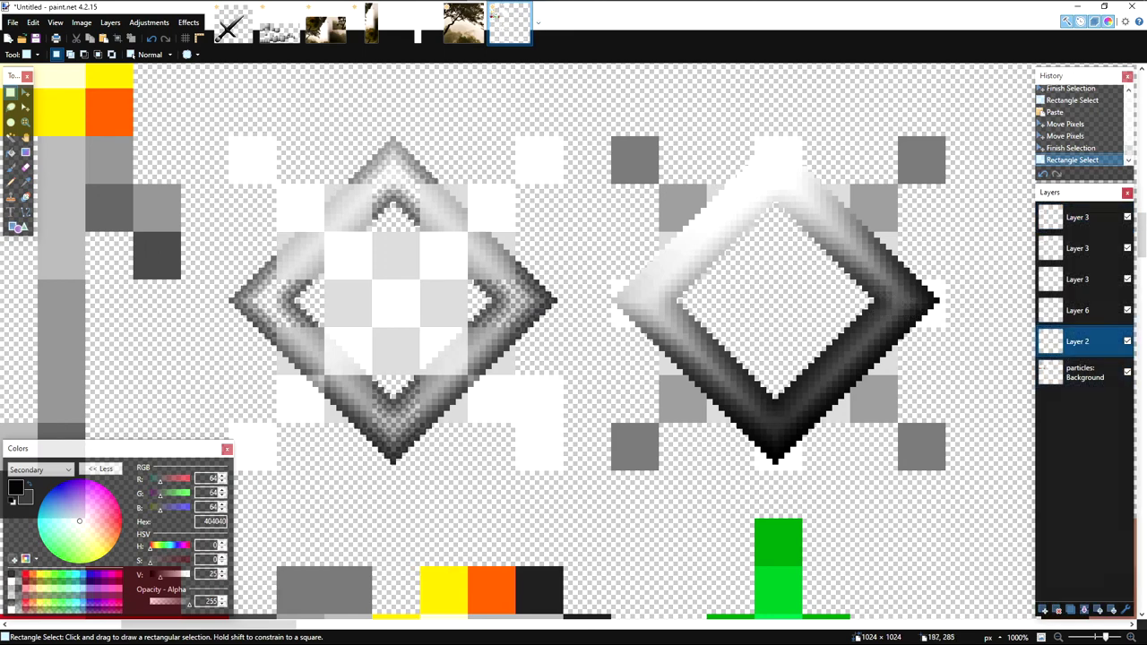
left_click_drag(611, 136, 948, 470)
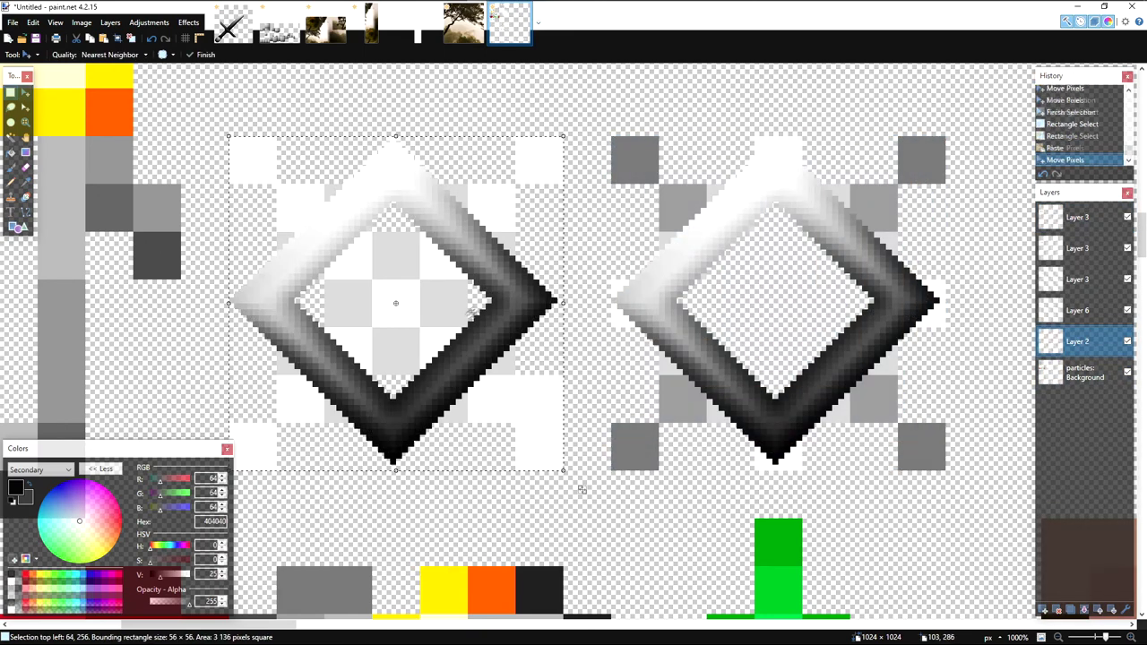
key("ctrl+minus")
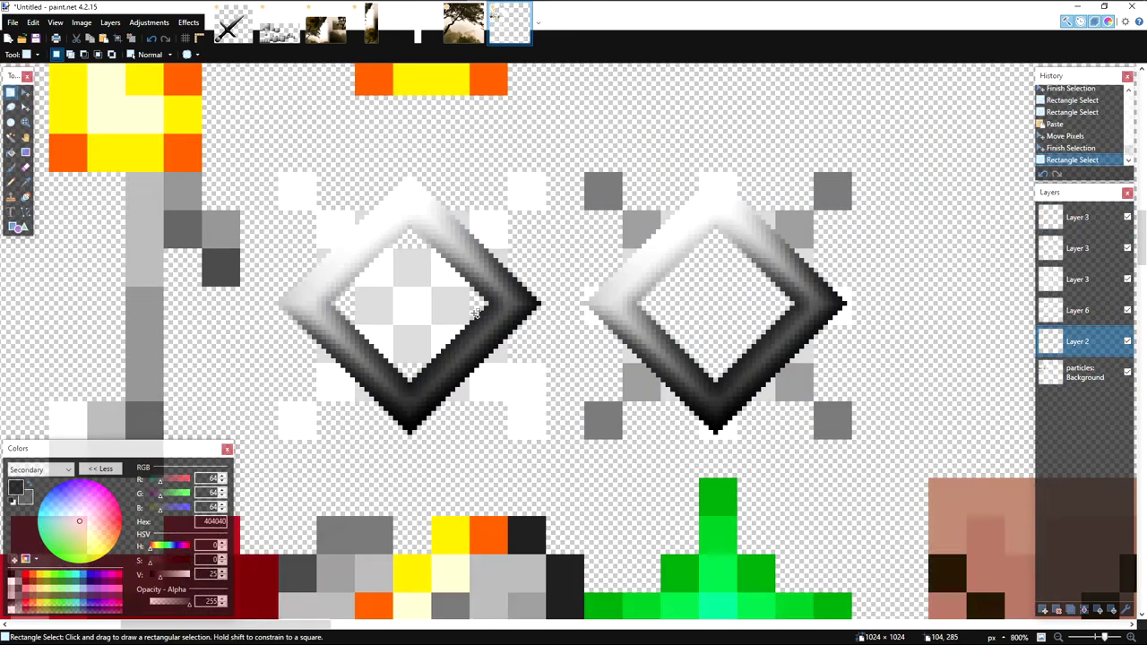
Step: Cut the old pixel particles out from beneath both diamonds on the particles background layer
left_click(1075, 374)
scroll(481, 241, "left", 2)
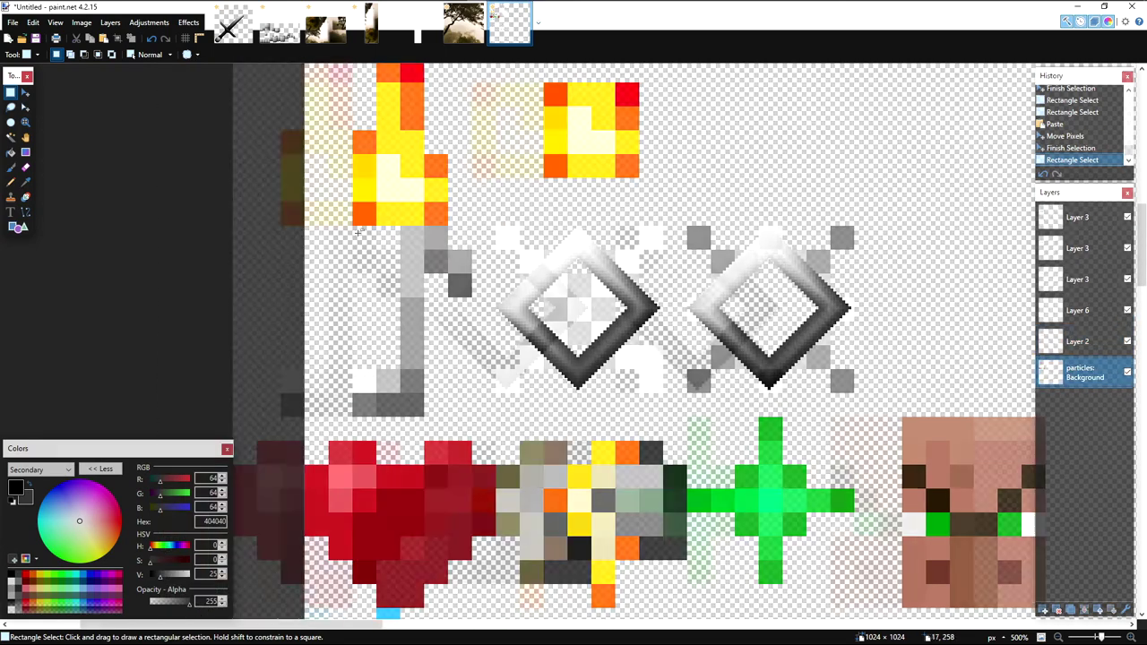
scroll(481, 241, "up", 3)
scroll(481, 241, "up", 2)
left_click_drag(522, 213, 745, 546)
key("ctrl+x")
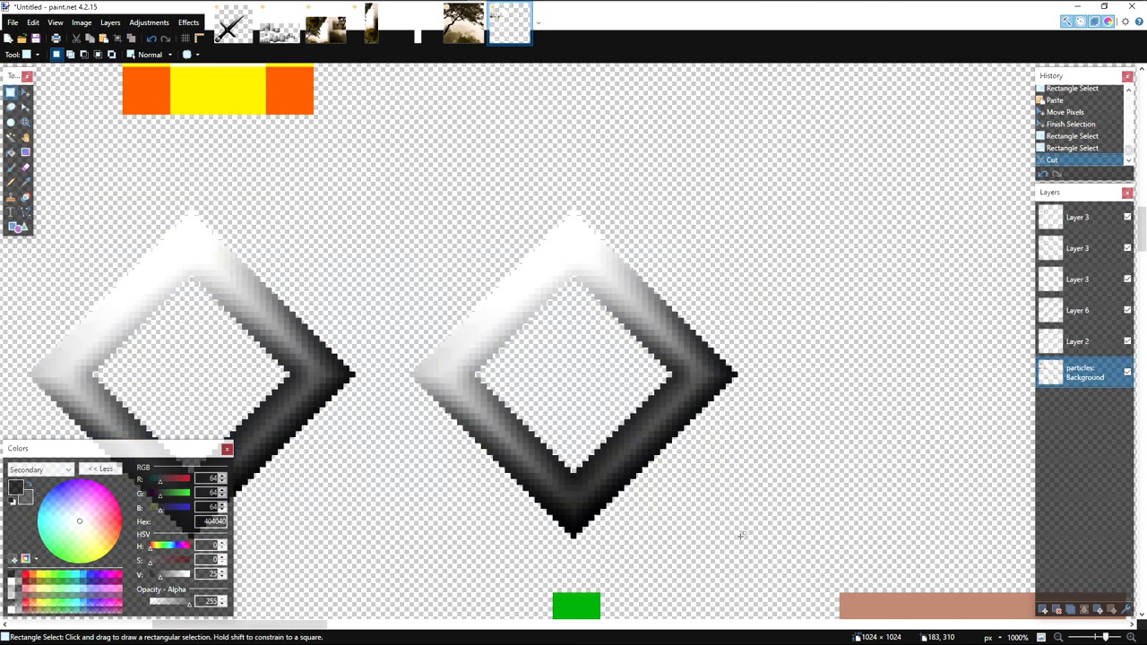
left_click_drag(410, 192, 768, 552)
left_click(768, 551)
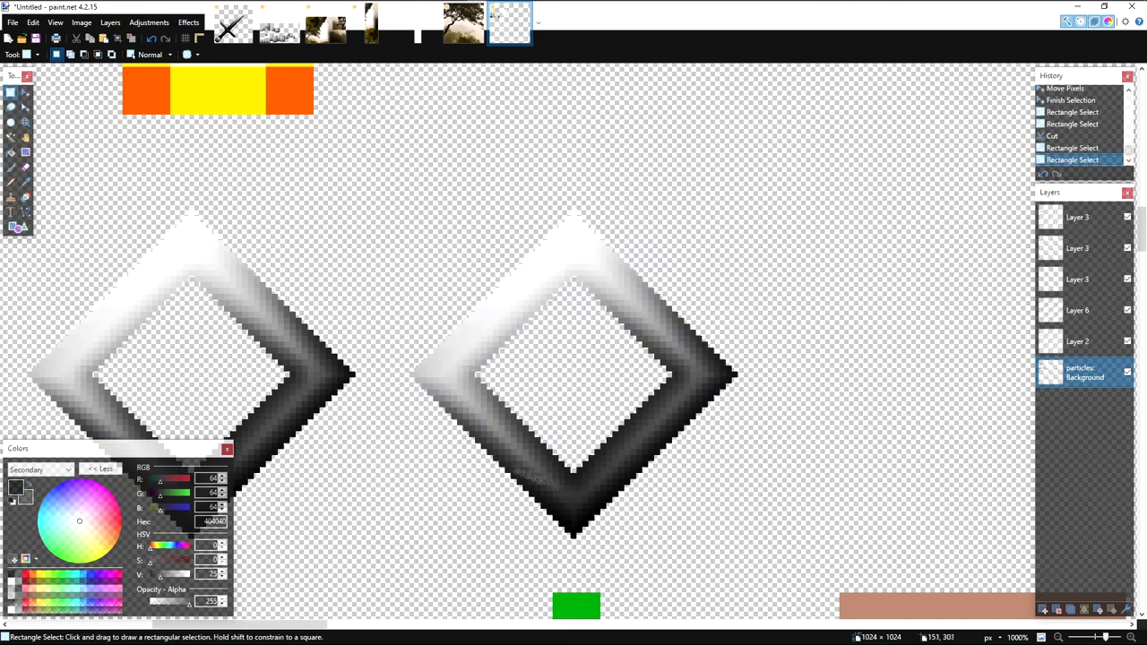
left_click_drag(438, 394, 800, 369)
left_click_drag(405, 156, 787, 528)
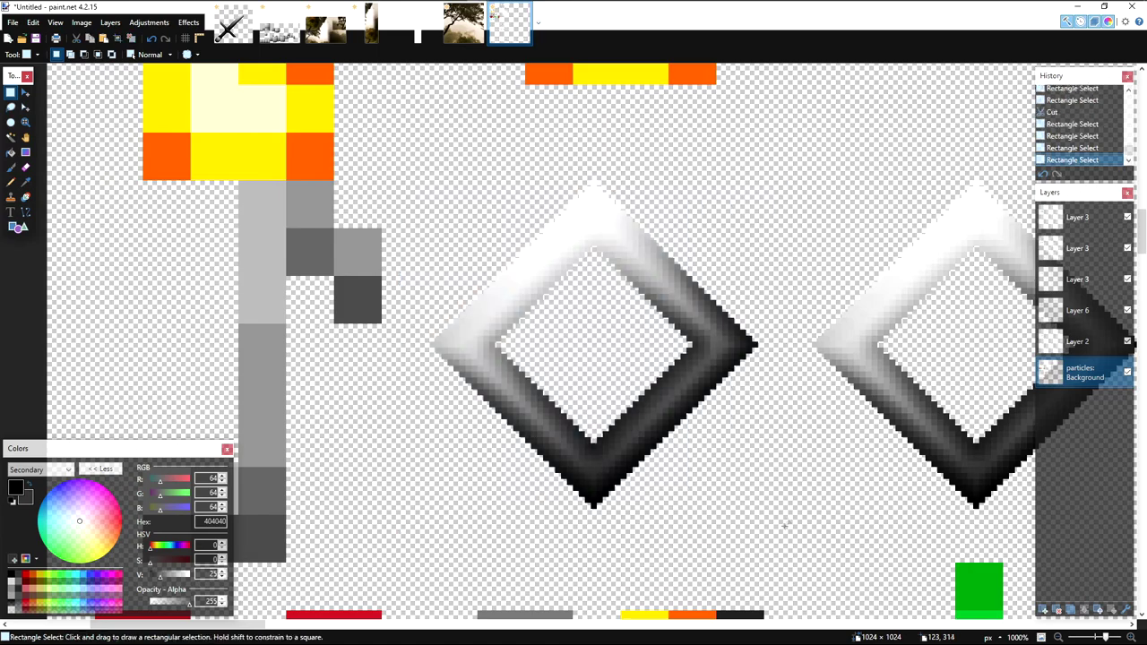
scroll(786, 528, "down", 7)
scroll(786, 528, "up", 6)
left_click_drag(414, 326, 687, 618)
left_click(688, 616)
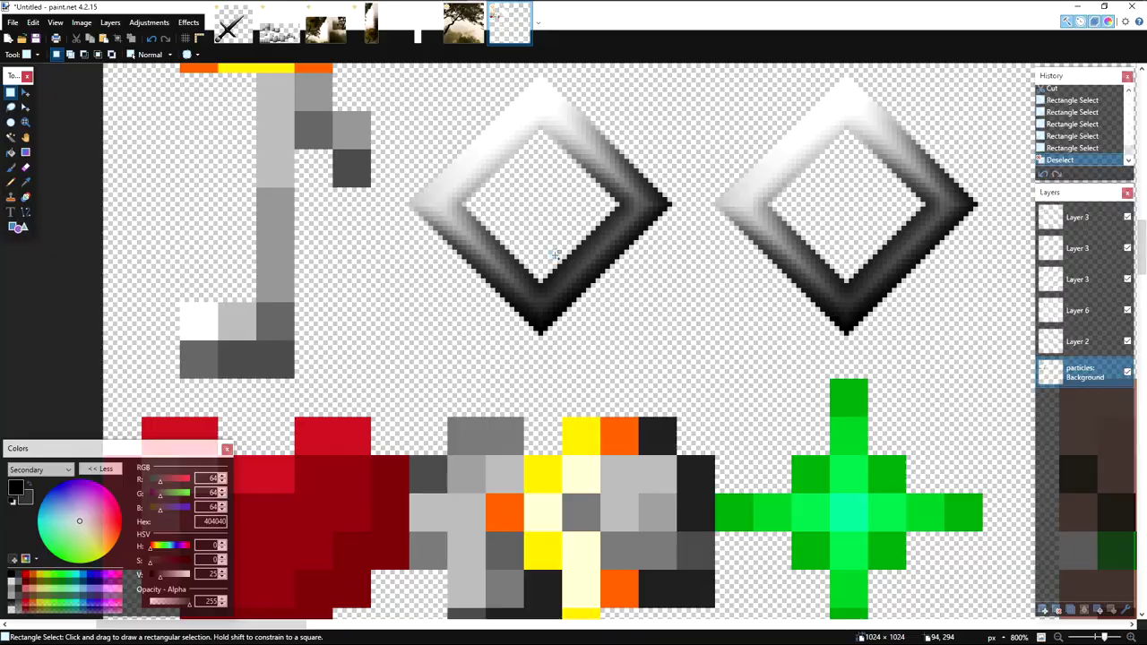
Step: Start saving the image and browse to resourcepacks > tutorial [64X] > assets > minecraft > textures > particle
key("ctrl+s")
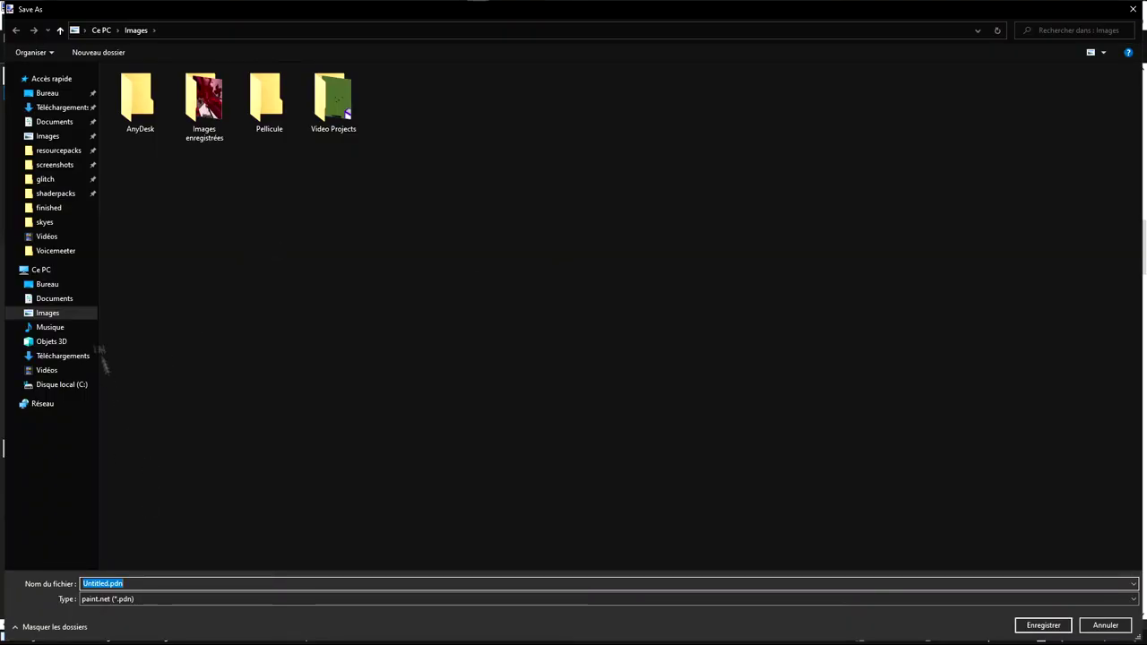
left_click(63, 152)
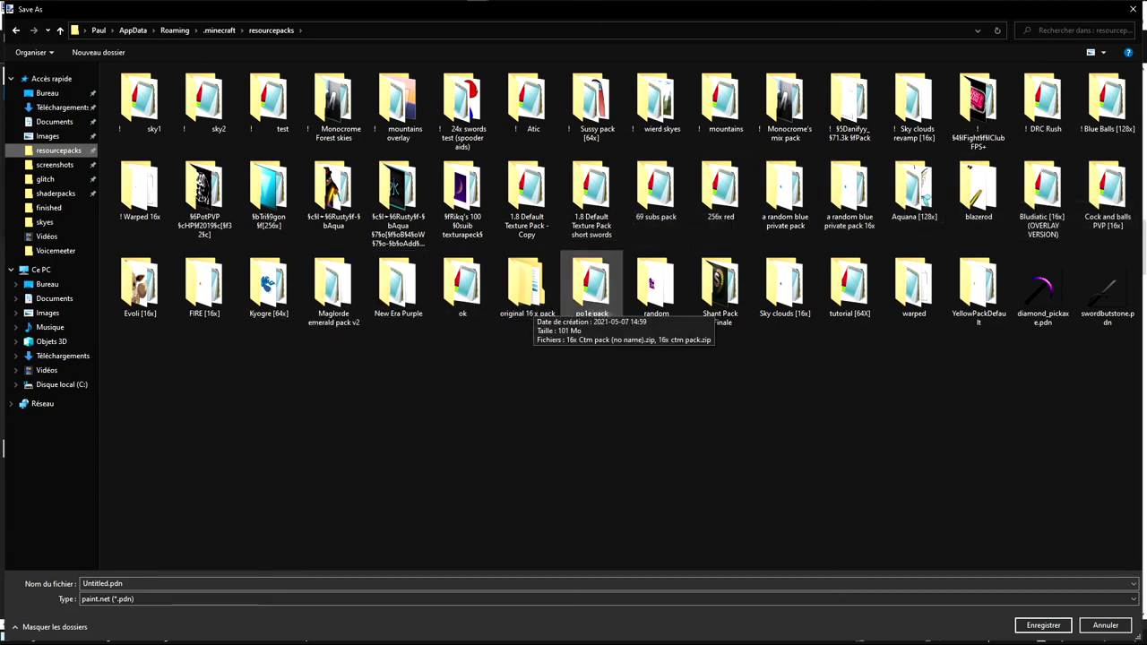
double_click(851, 305)
double_click(228, 89)
double_click(227, 90)
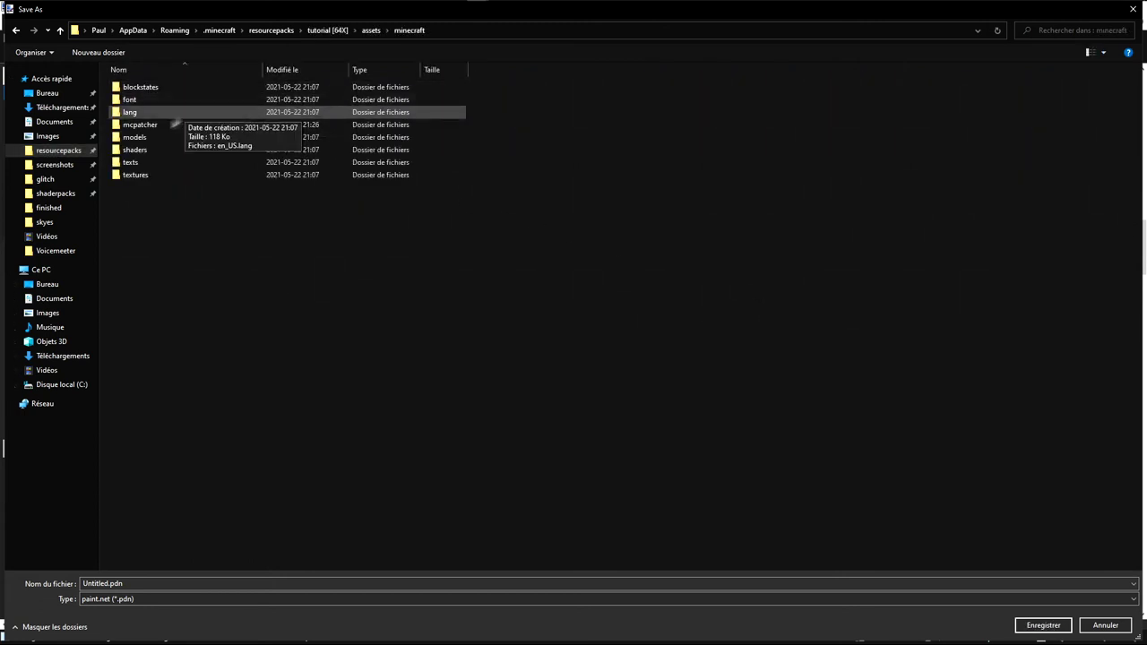
double_click(158, 174)
double_click(157, 236)
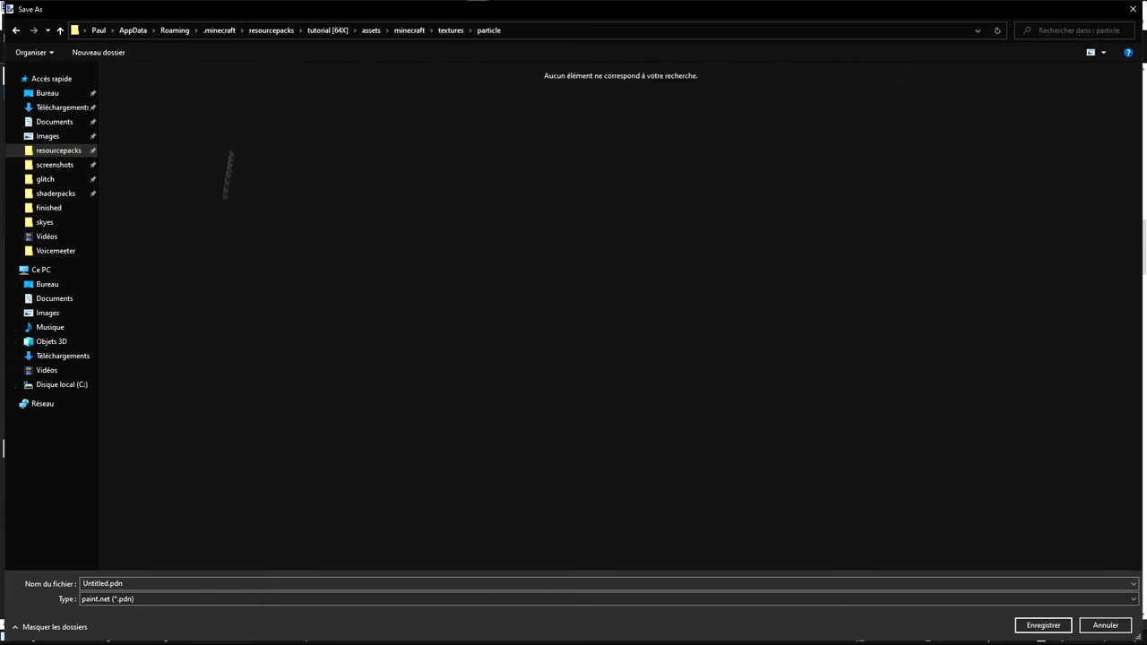
Step: Overwrite particles.png with a flattened PNG of the image, and undo the flattening to restore the separate layers
left_click(141, 598)
left_click(117, 507)
left_click(129, 599)
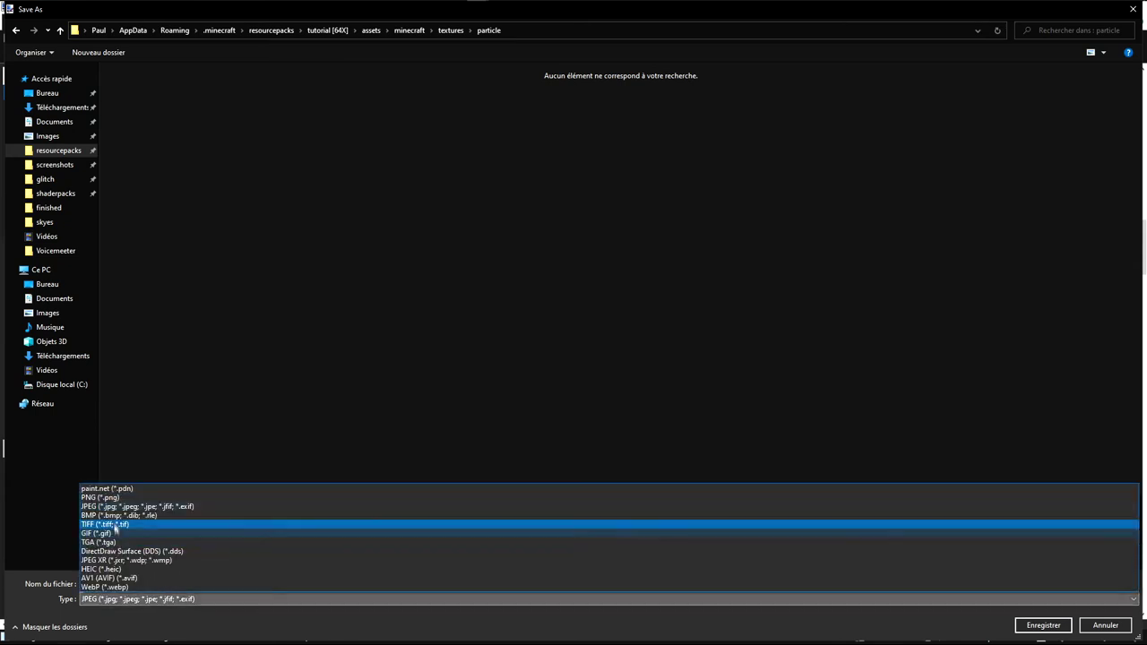
left_click(99, 497)
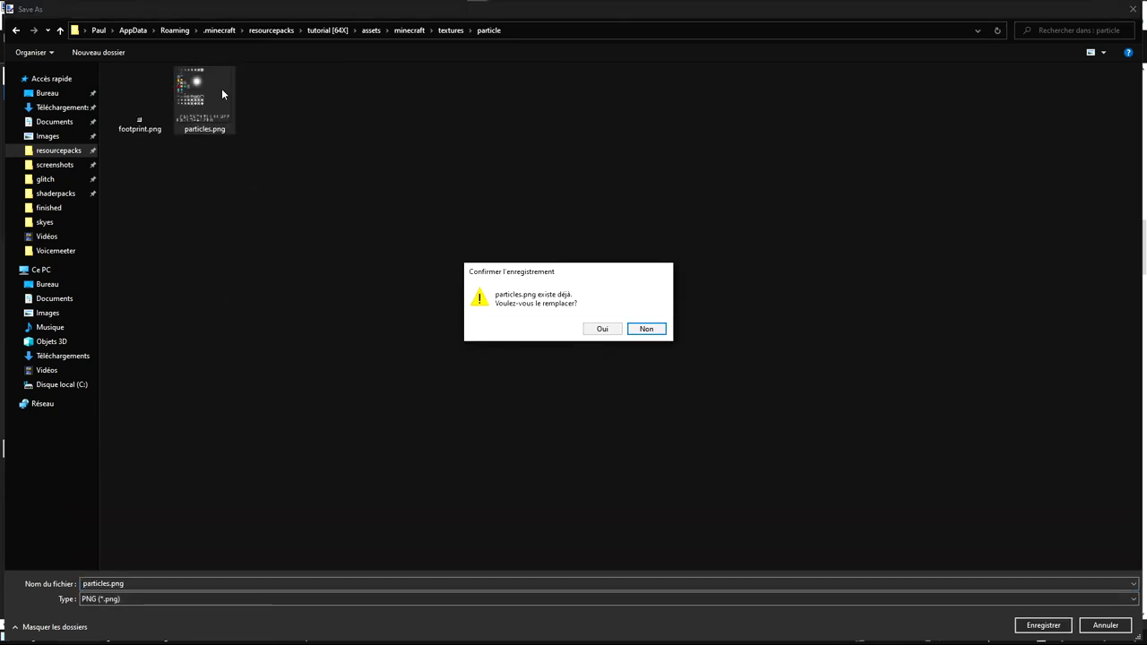
key("Left")
key("Return")
key("Return")
key("Return")
key("ctrl+z")
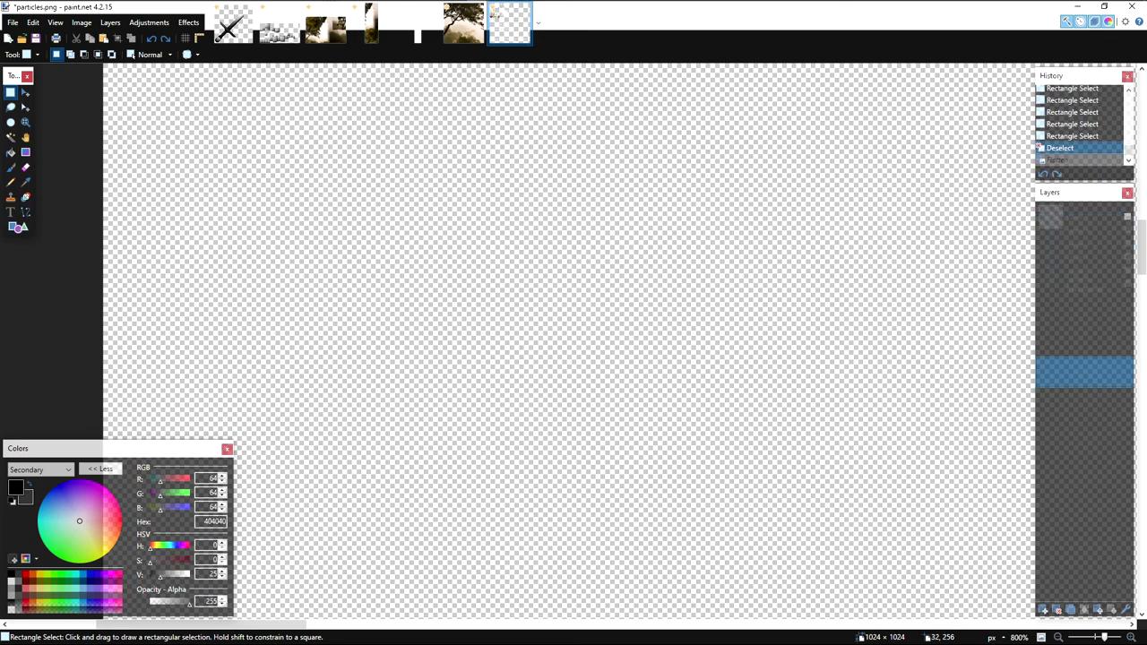
Step: Switch to Minecraft, return to first-person view and bring the player from the sky down to the grassy bank
left_click(234, 31)
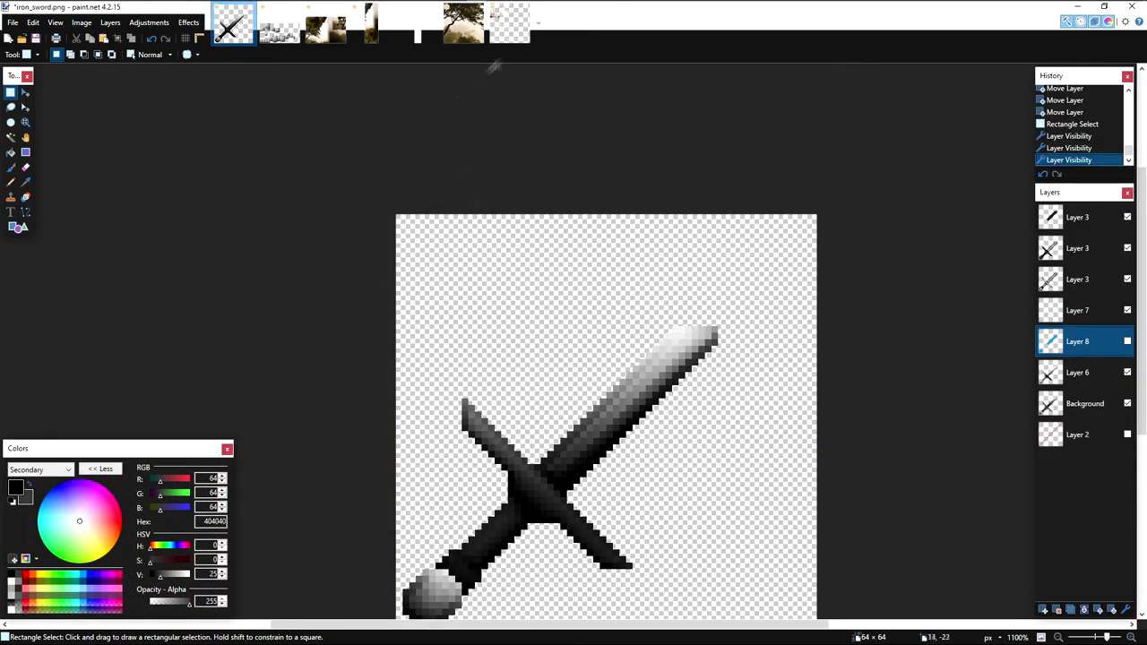
key("ctrl+shift+Tab")
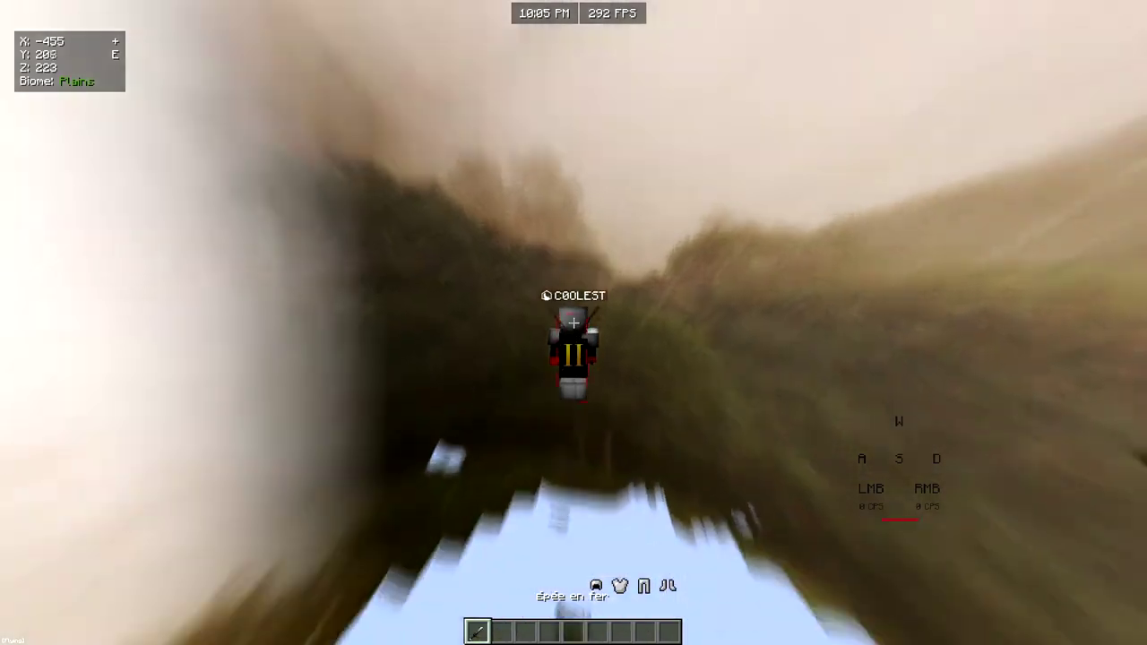
key("F5")
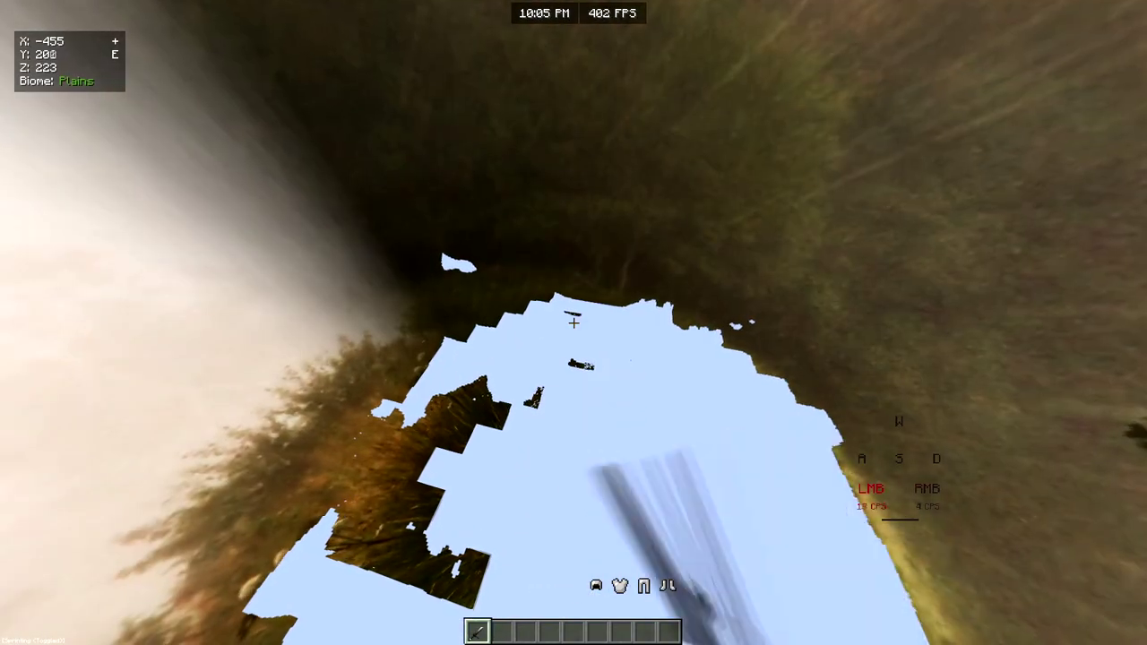
left_click(573, 323)
right_click(573, 323)
left_click(574, 323)
right_click(573, 322)
left_click(573, 323)
right_click(574, 323)
left_click(574, 323)
right_click(573, 322)
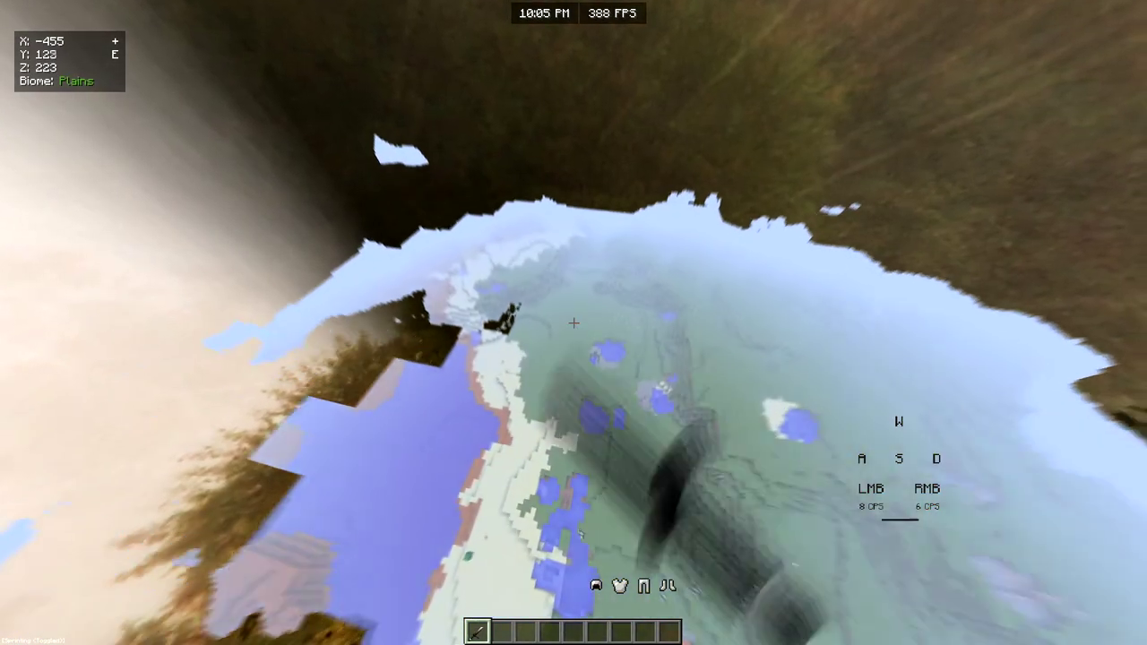
key("w")
key("d")
key("space")
key("space")
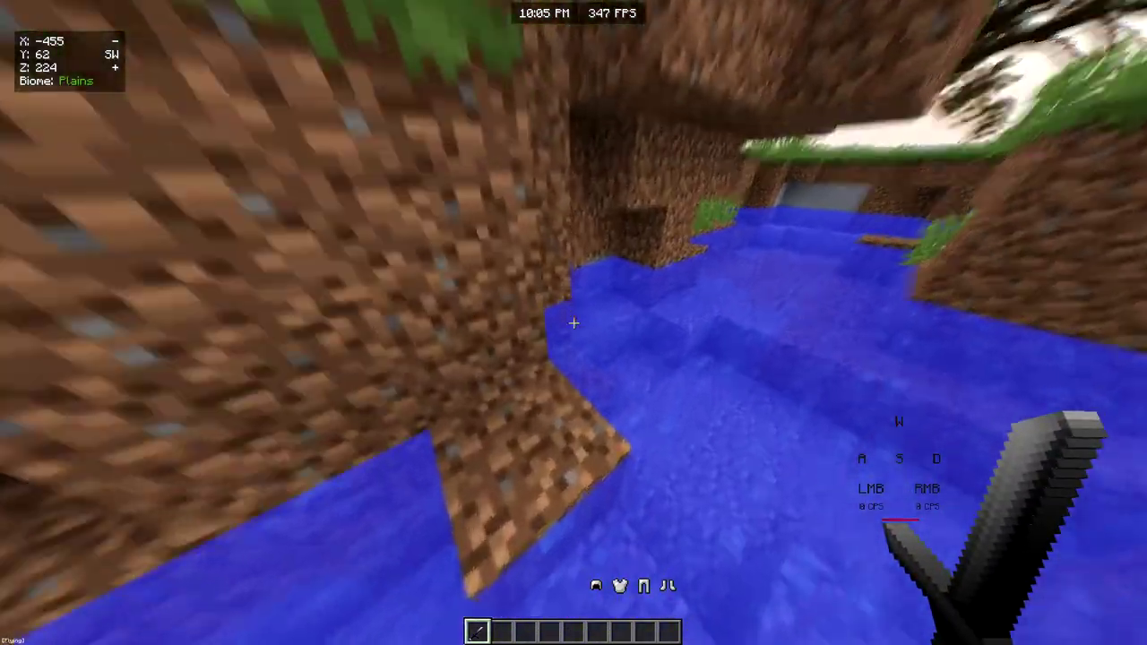
key("w")
key("space")
Step: Reload Minecraft's resource packs to bring in the edited particle textures, and close the debug overlay
key("F3")
key("t")
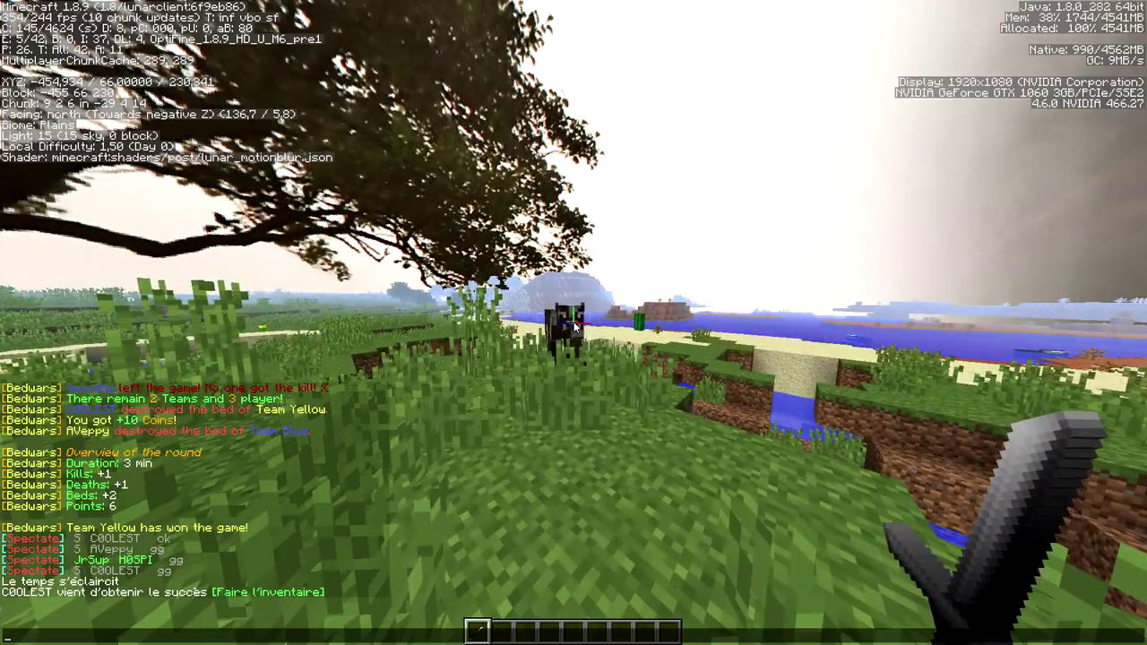
key("Escape")
key("F3")
key("t")
key("Escape")
key("F3")
key("F3")
key("t")
key("Escape")
key("F3")
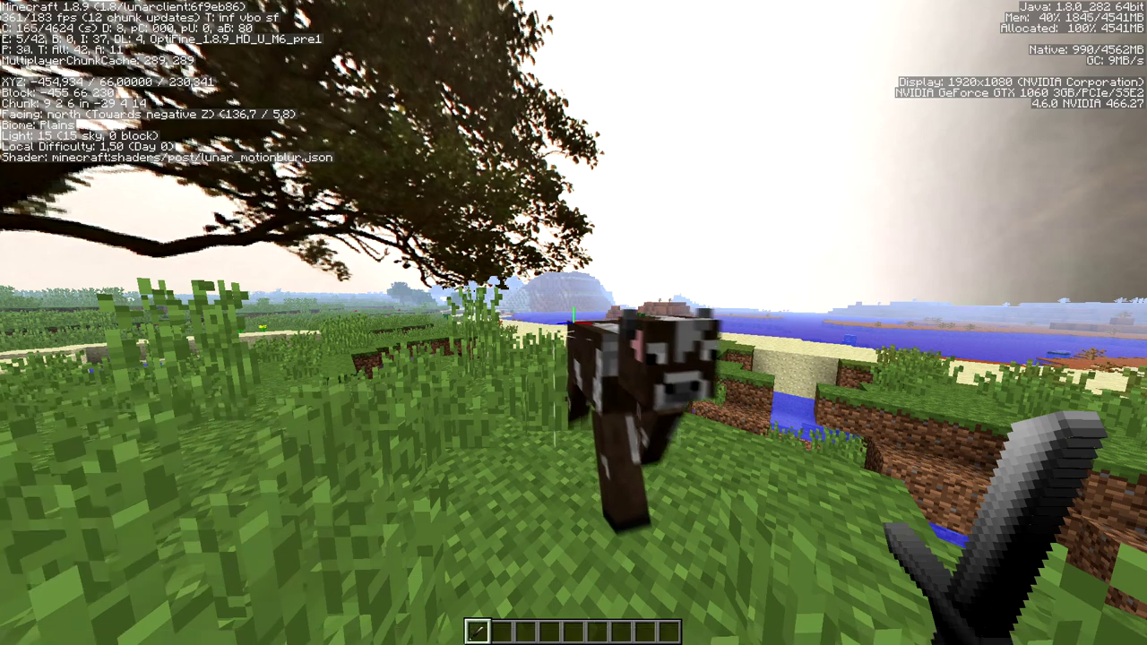
key("F3")
key("t")
key("Escape")
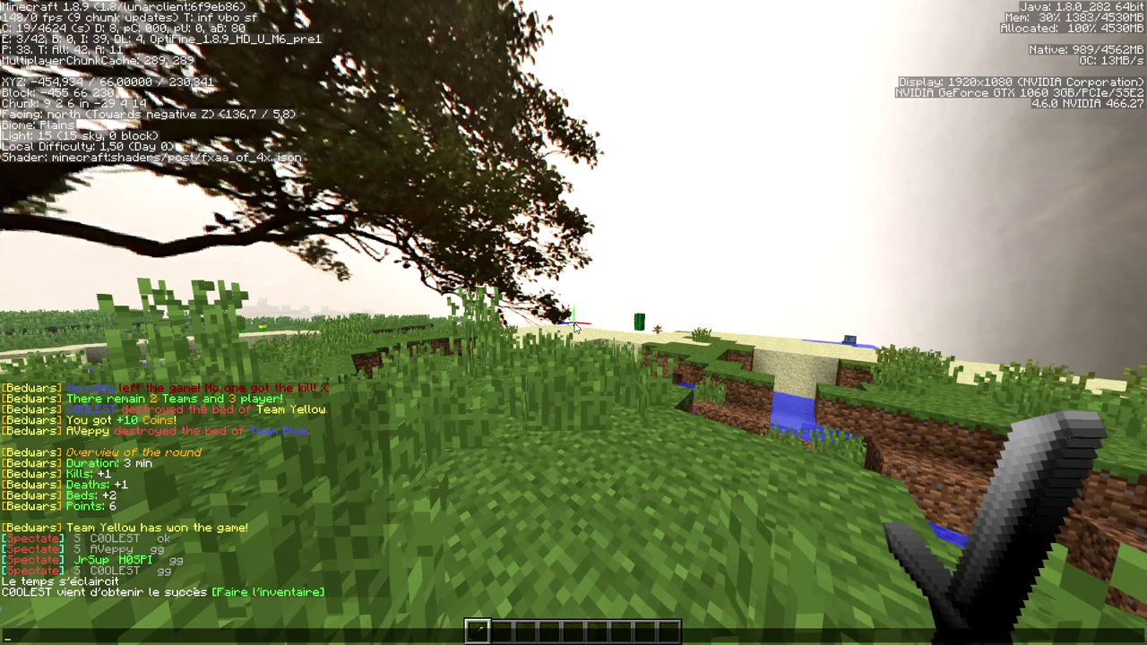
key("Escape")
key("F3")
Step: Select the third hotbar slot and hit a cow to examine the new diamond hit particles
key("w")
scroll(573, 322, "down", 2)
key("space")
left_click(574, 322)
key("w")
left_click(573, 322)
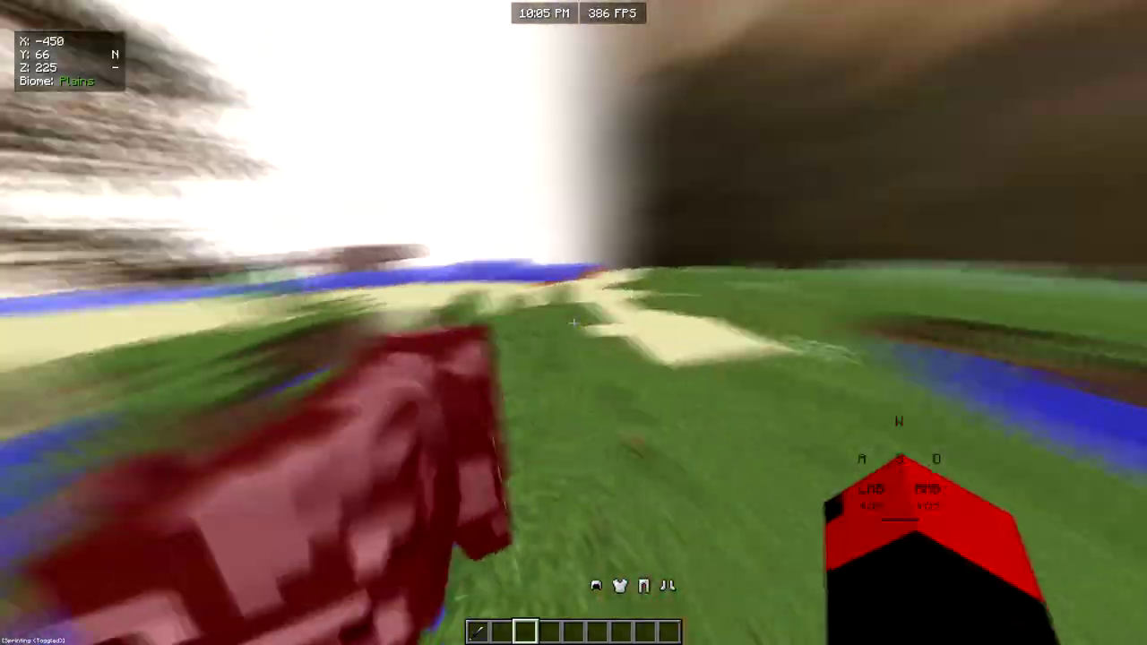
left_click(574, 322)
key("w")
left_click(573, 323)
key("Escape")
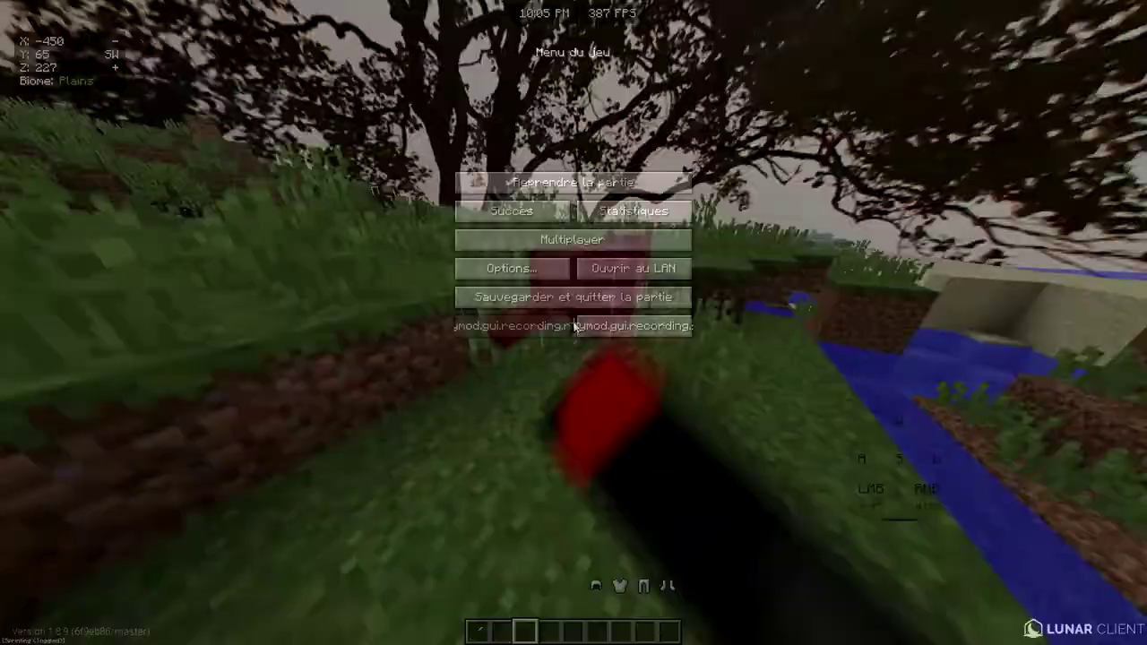
key("Escape")
left_click(574, 323)
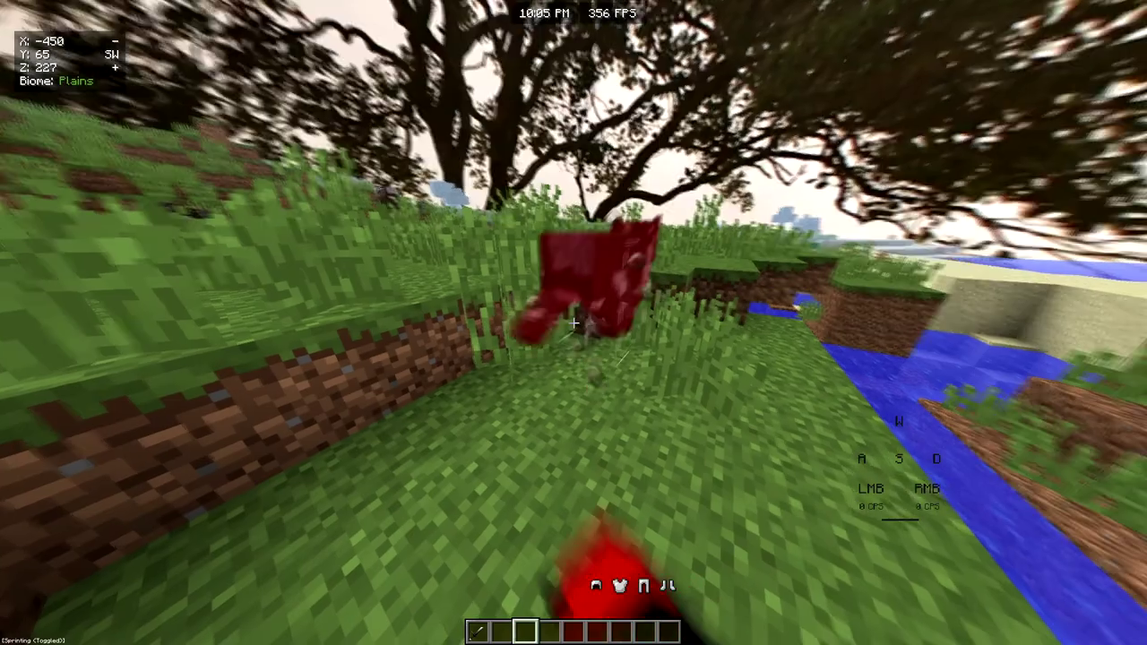
Step: Check the particle multiplier entry in the Lunar Client mod list and return to the game
key("Shift_R")
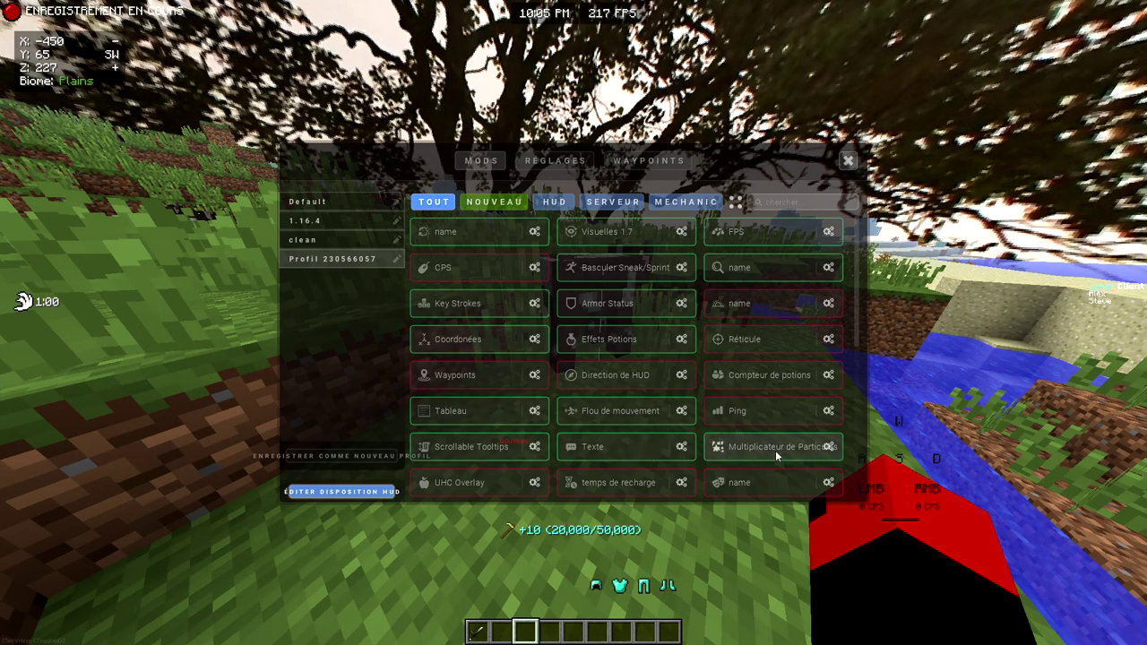
key("Escape")
key("Escape")
key("Escape")
Step: Chase and hit the nearby cows again to judge how the diamond particles look in play
key("w")
left_click(573, 323)
key("w")
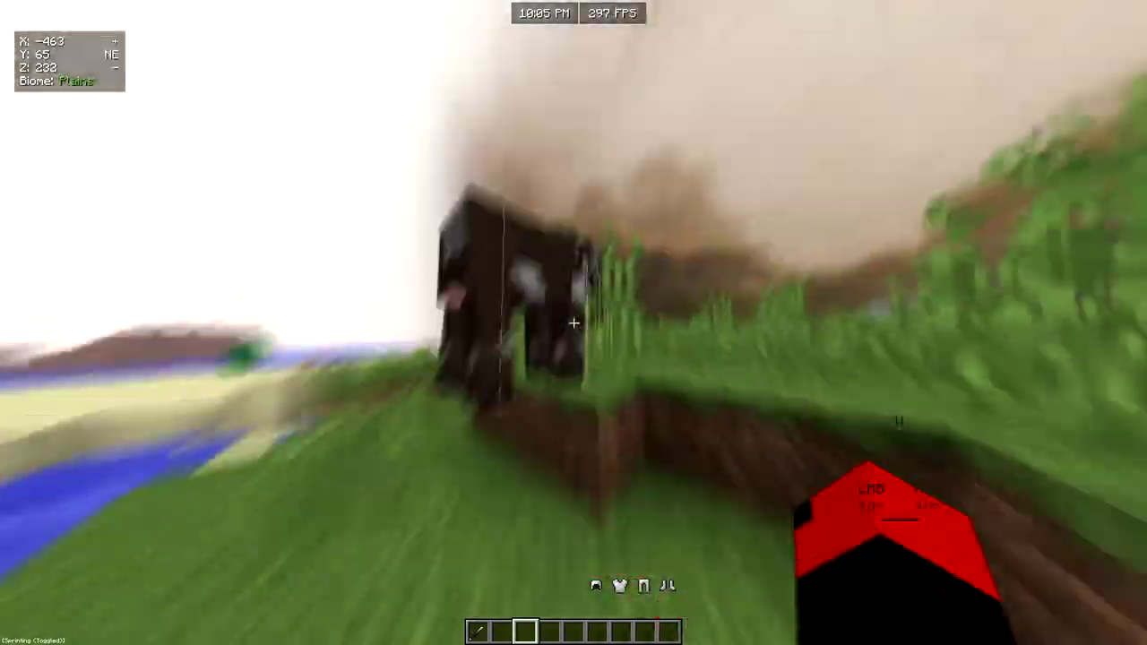
left_click(574, 322)
left_click(573, 323)
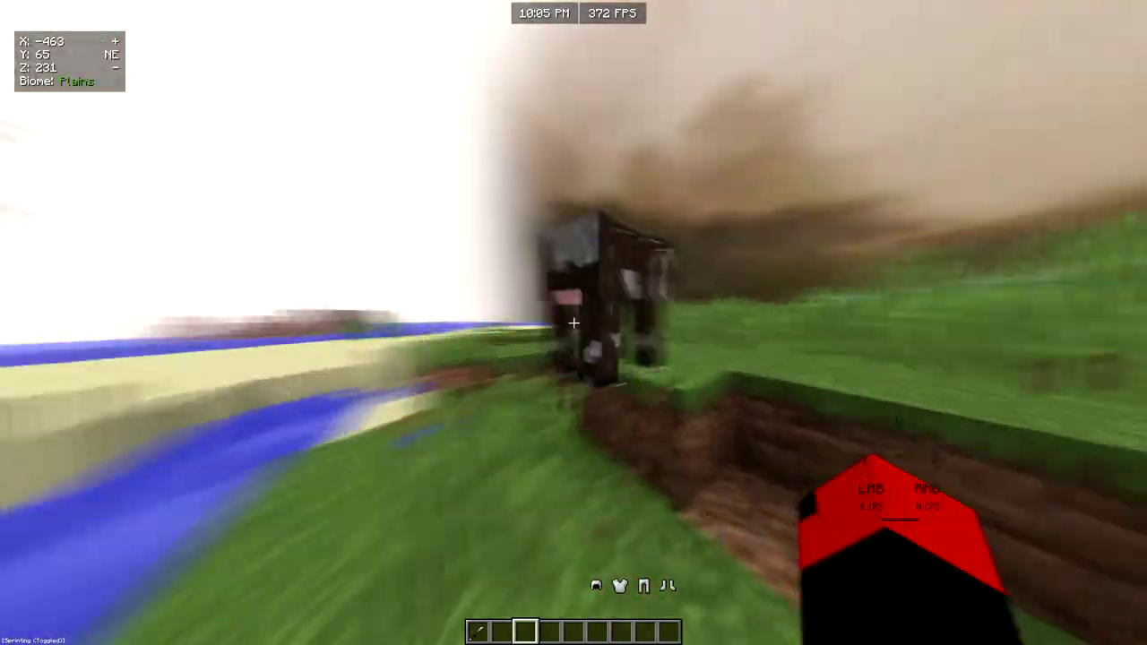
left_click(574, 323)
key("w")
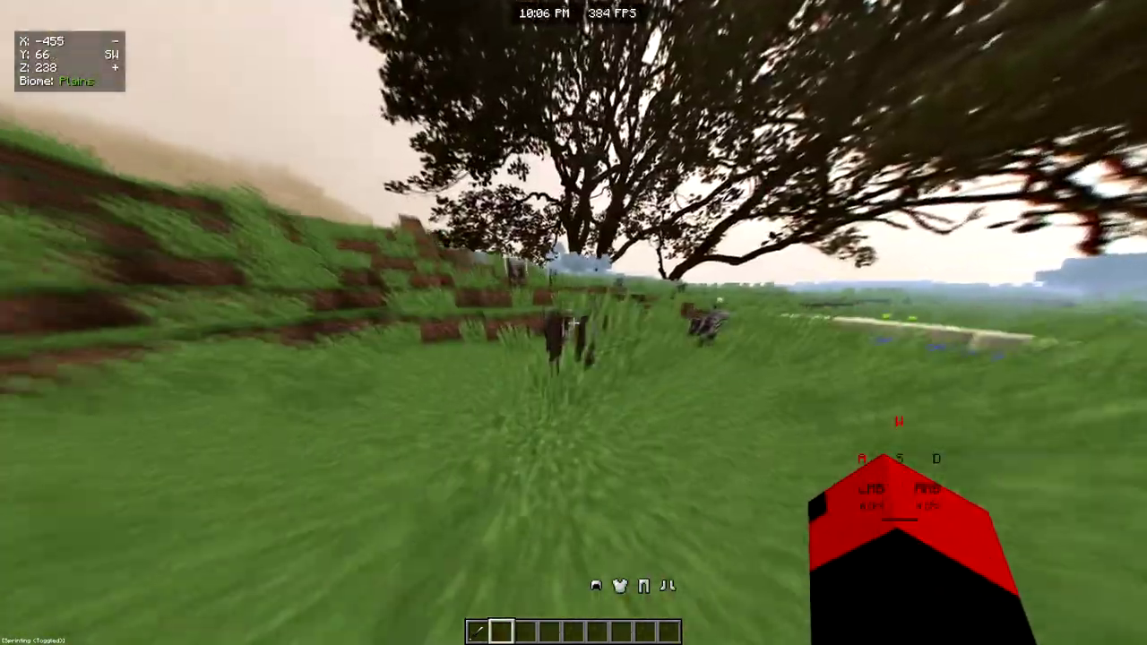
left_click(573, 322)
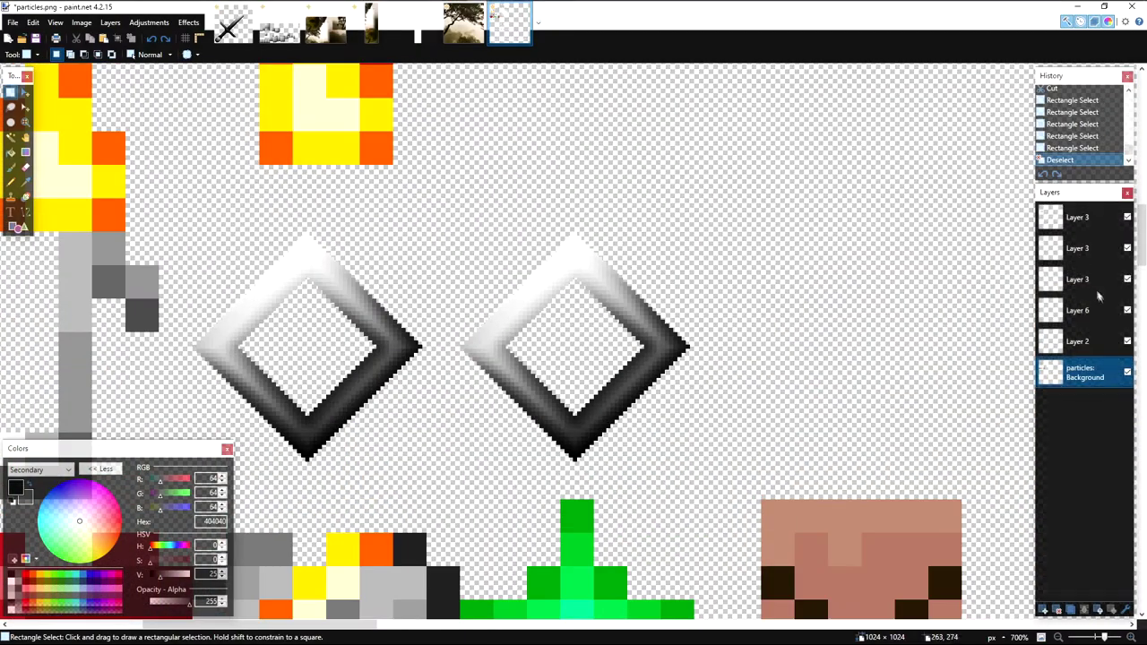
left_click(1087, 332)
left_click(1085, 312)
double_click(1085, 312)
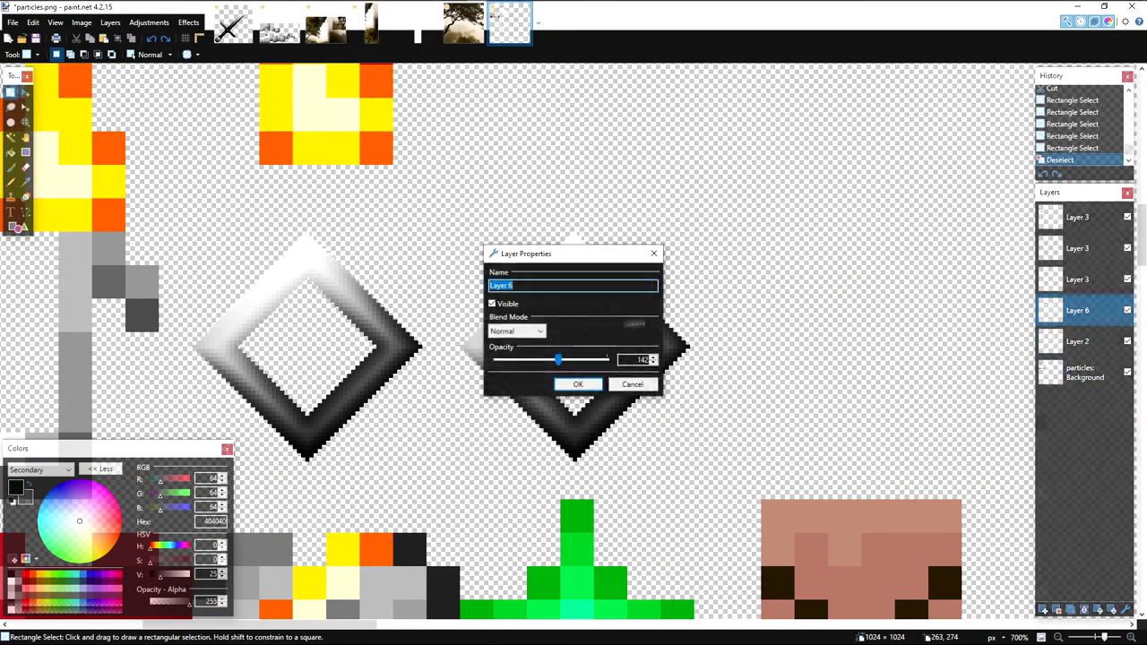
left_click(632, 384)
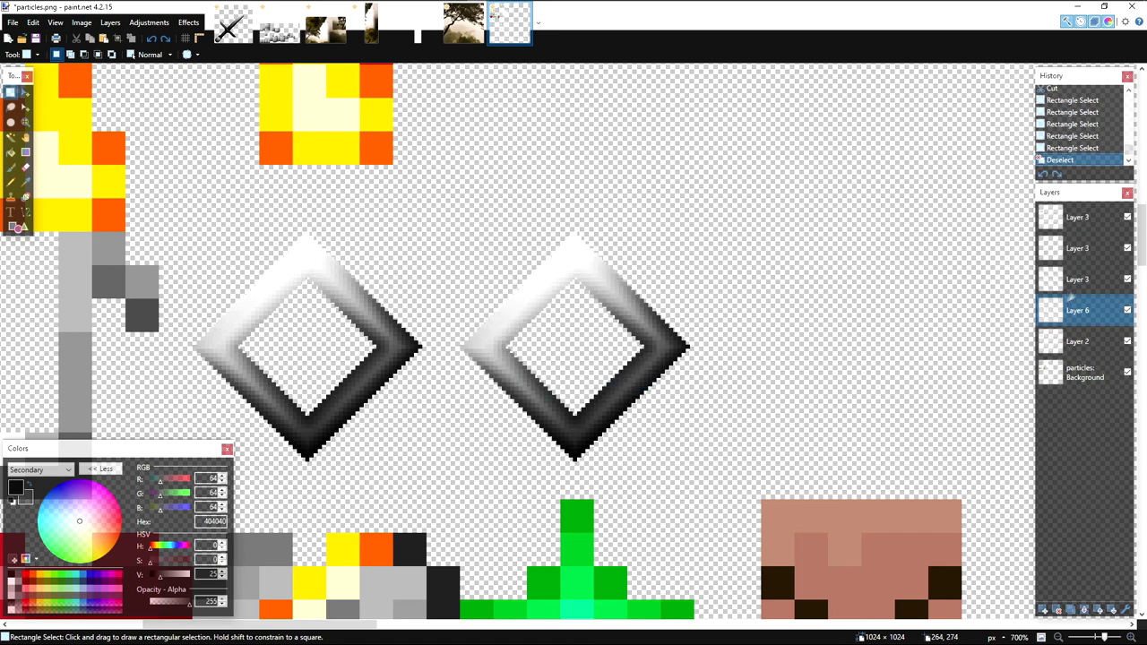
Step: Set the lowest Layer 3 of particles.png to the Multiply blend mode and lower its opacity
double_click(1086, 279)
left_click(513, 336)
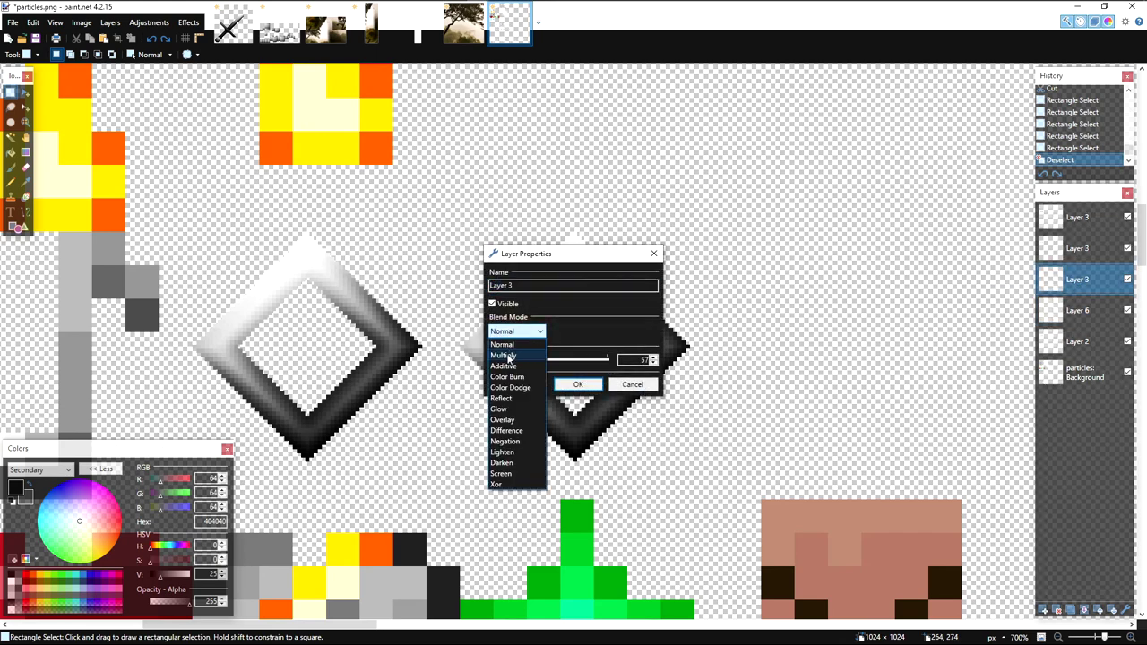
left_click(511, 348)
left_click_drag(556, 254, 824, 242)
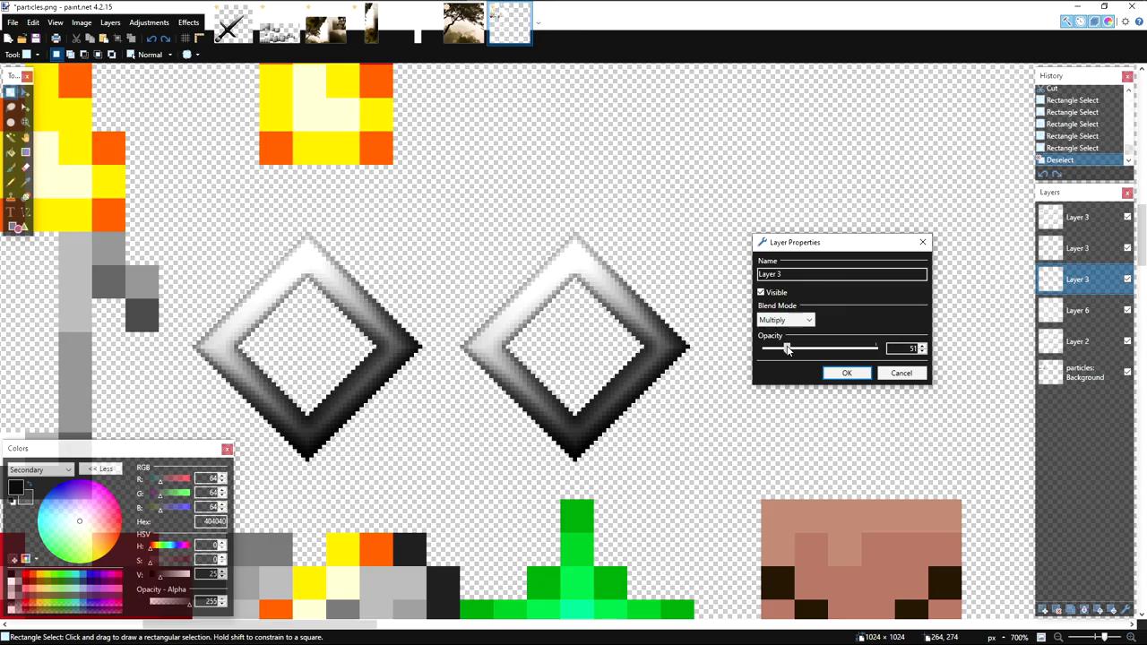
left_click_drag(788, 349, 780, 349)
left_click(847, 374)
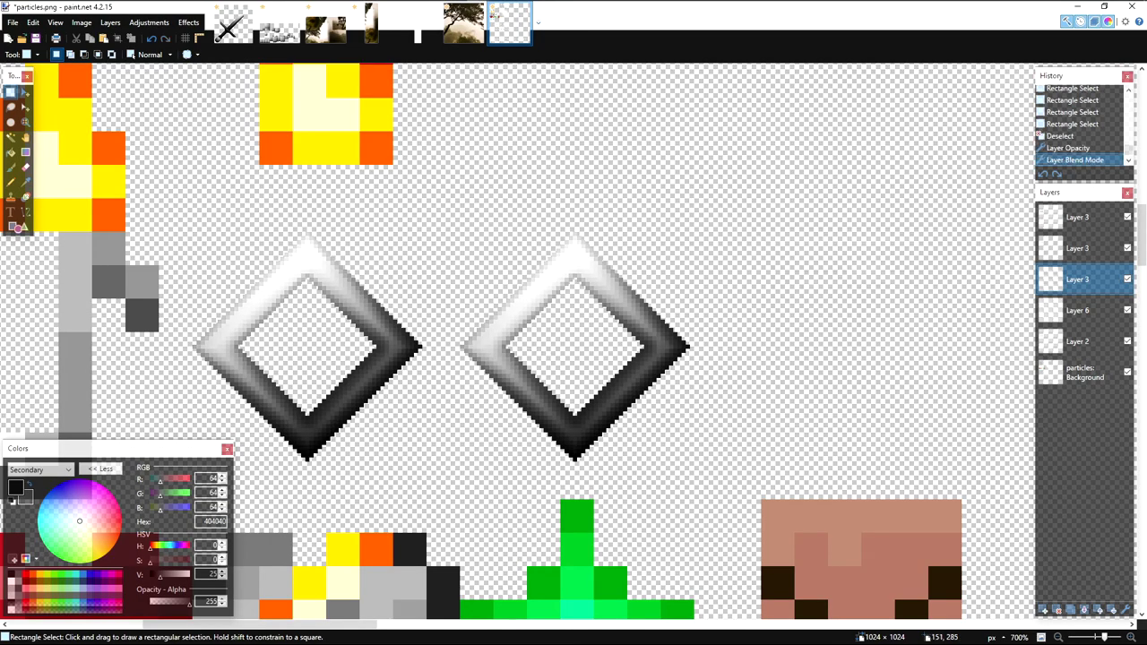
scroll(494, 342, "down", 6)
scroll(494, 342, "up", 5)
scroll(494, 342, "up", 3)
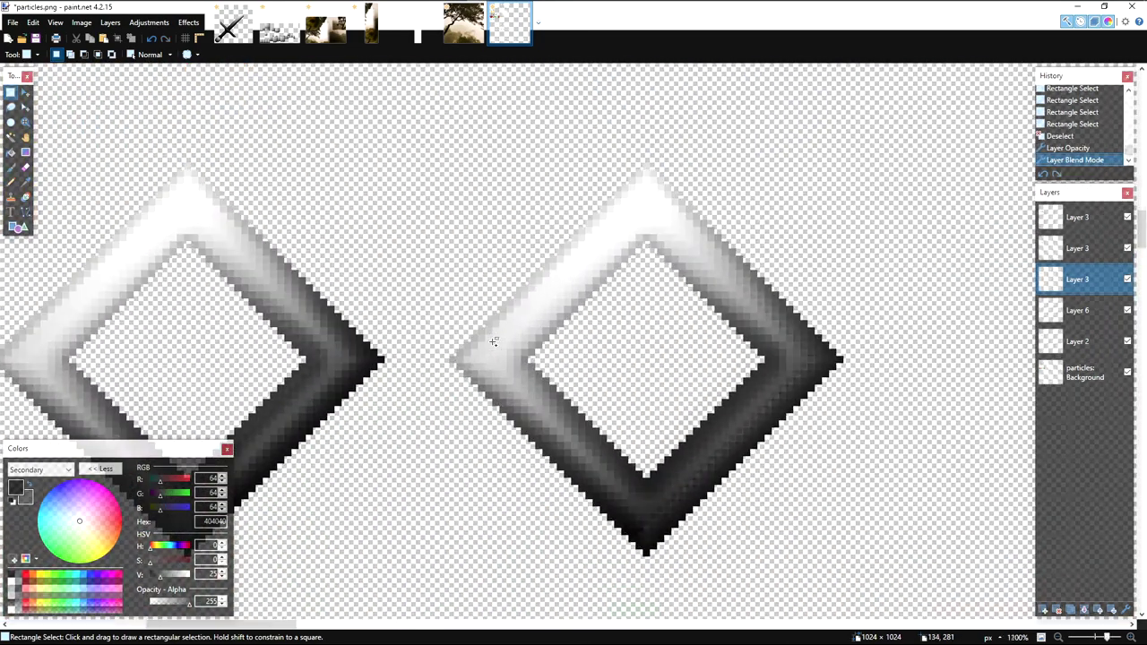
Step: Set the middle Layer 3 to the Multiply blend mode with an opacity of about 4
double_click(1085, 254)
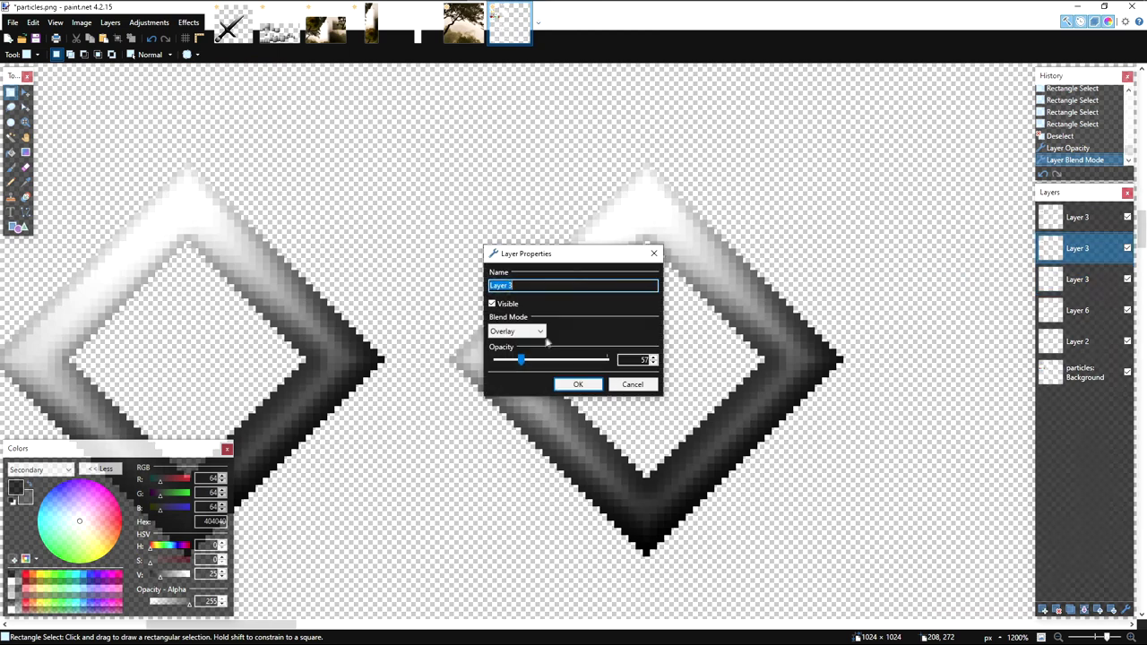
left_click(516, 331)
left_click(514, 356)
left_click_drag(555, 253, 776, 240)
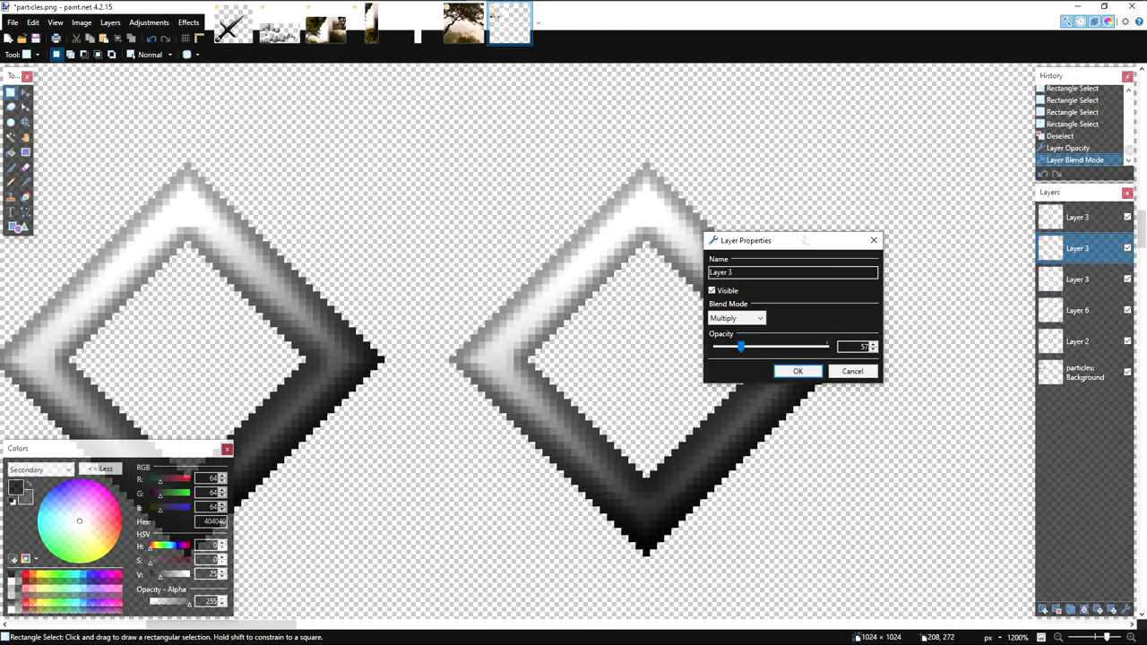
left_click_drag(739, 348, 716, 350)
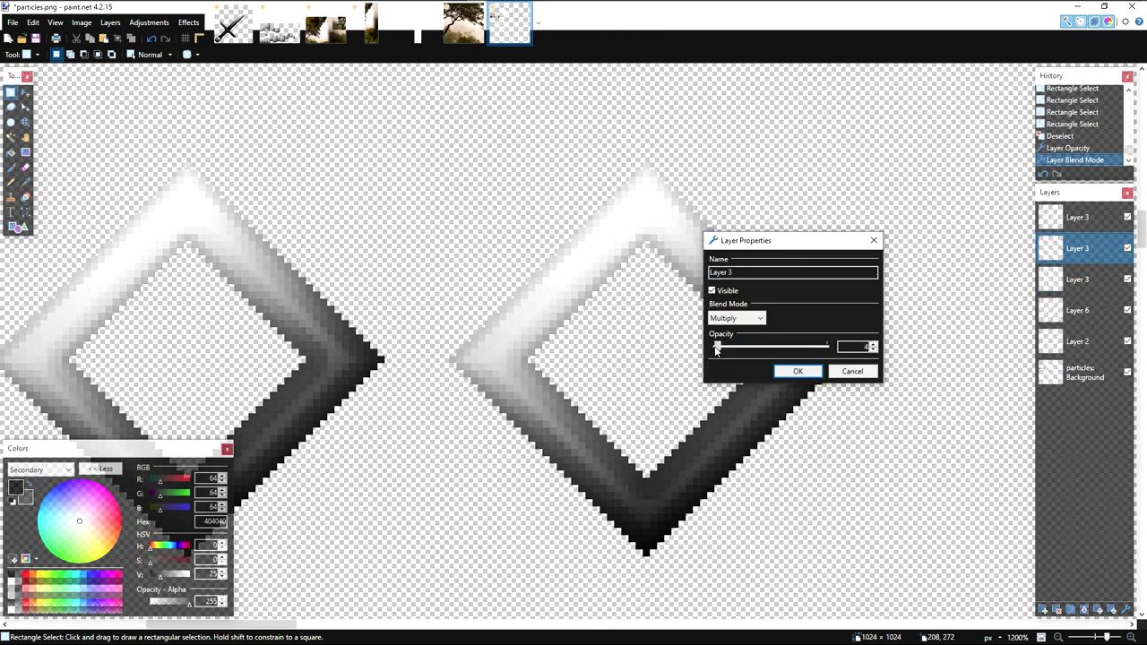
left_click(797, 371)
scroll(406, 284, "down", 8)
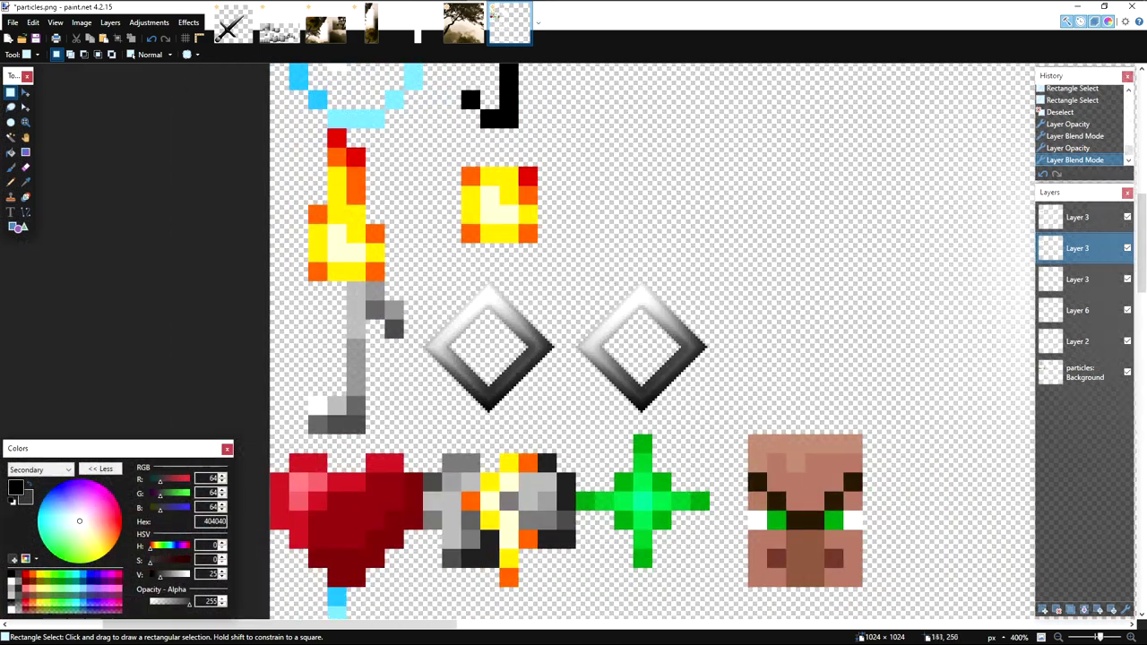
left_click_drag(413, 272, 562, 355)
left_click(563, 354)
scroll(568, 348, "up", 6)
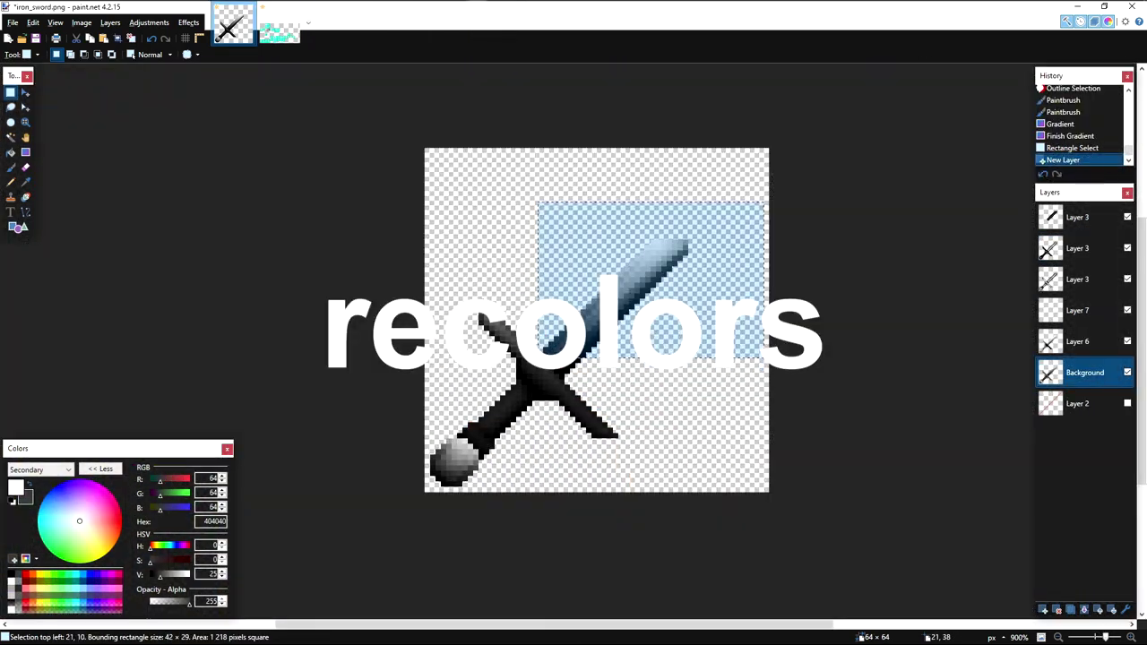
scroll(641, 336, "up", 3)
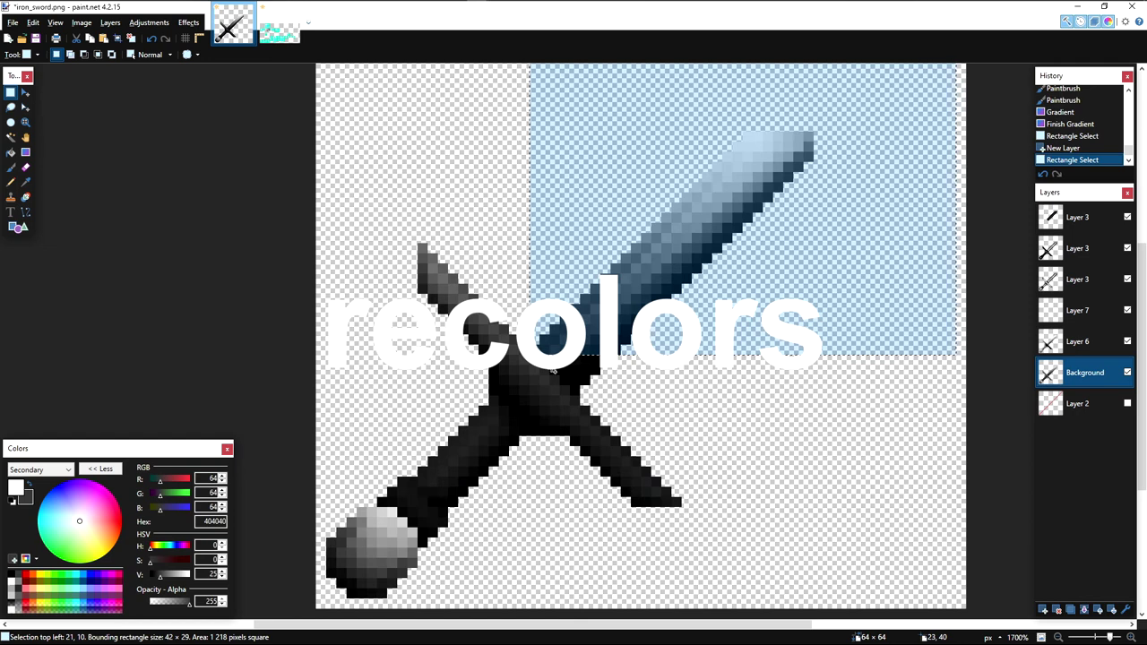
Step: Select only the sword blade's pixels on the Background layer of iron_sword.png, leaving out the guard and transparent area
left_click_drag(554, 370, 616, 391)
key("s")
key("s")
key("s")
left_click(696, 338)
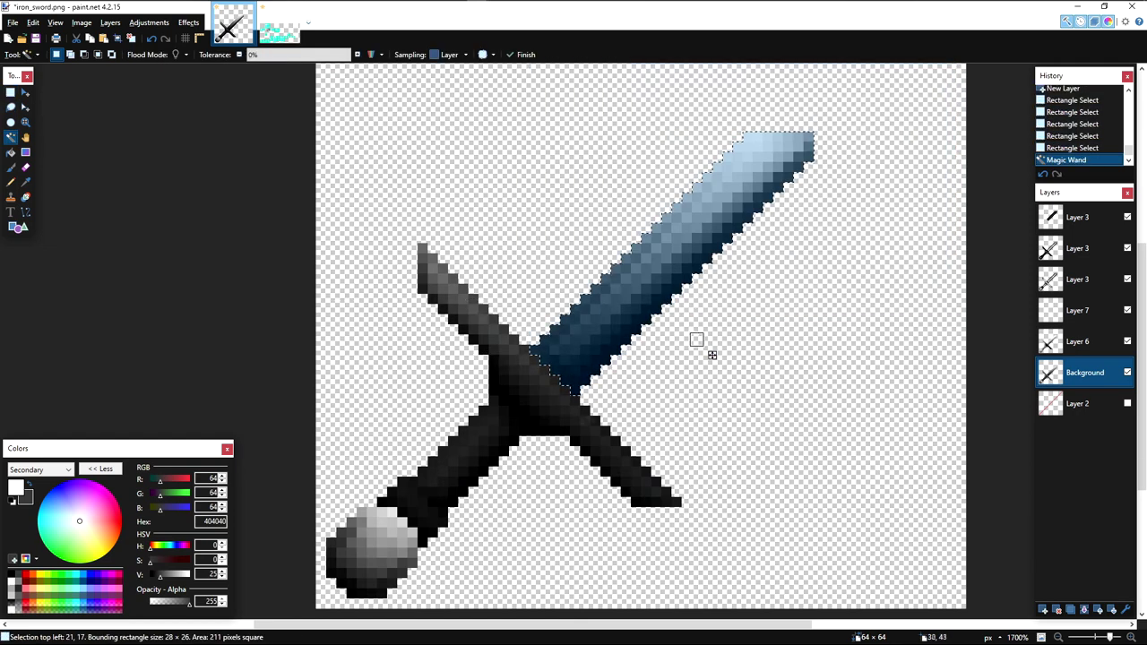
Step: Add the round pommel at the end of the handle to the blade selection, excluding the handle and transparent pixels
key("s")
left_click_drag(394, 509, 320, 595)
left_click_drag(402, 483, 403, 553)
key("s")
key("s")
key("s")
left_click(431, 543)
scroll(431, 544, "down", 3)
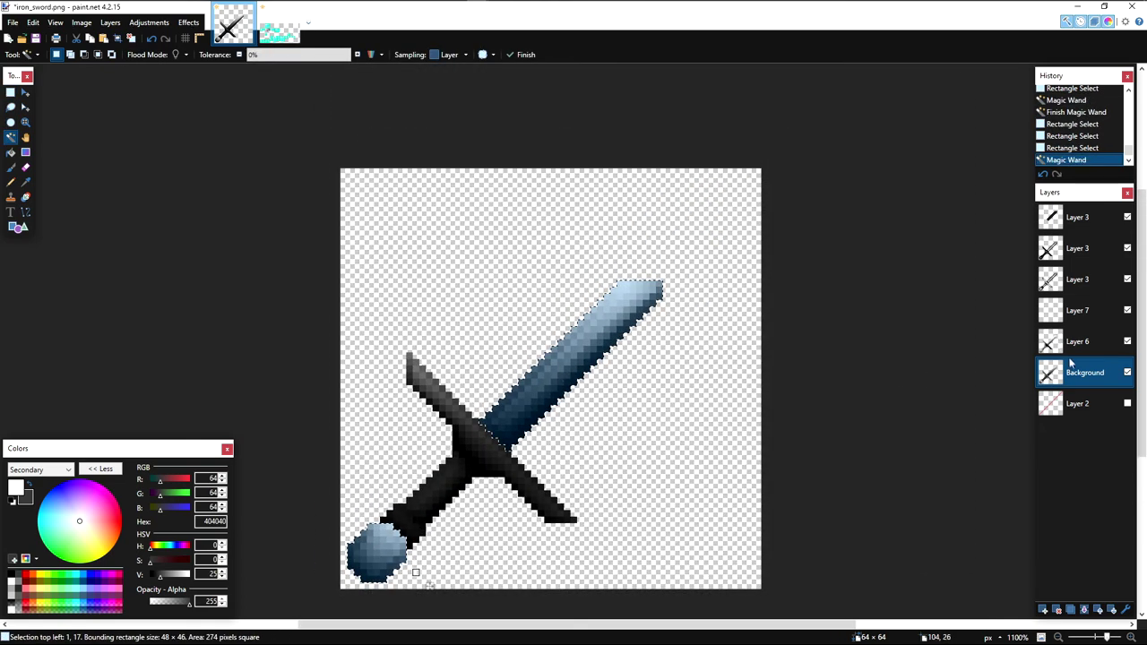
Step: Add a new layer above Background and set its blend mode to Overlay
left_click(1043, 609)
double_click(1075, 377)
left_click(517, 331)
left_click(504, 418)
left_click(577, 383)
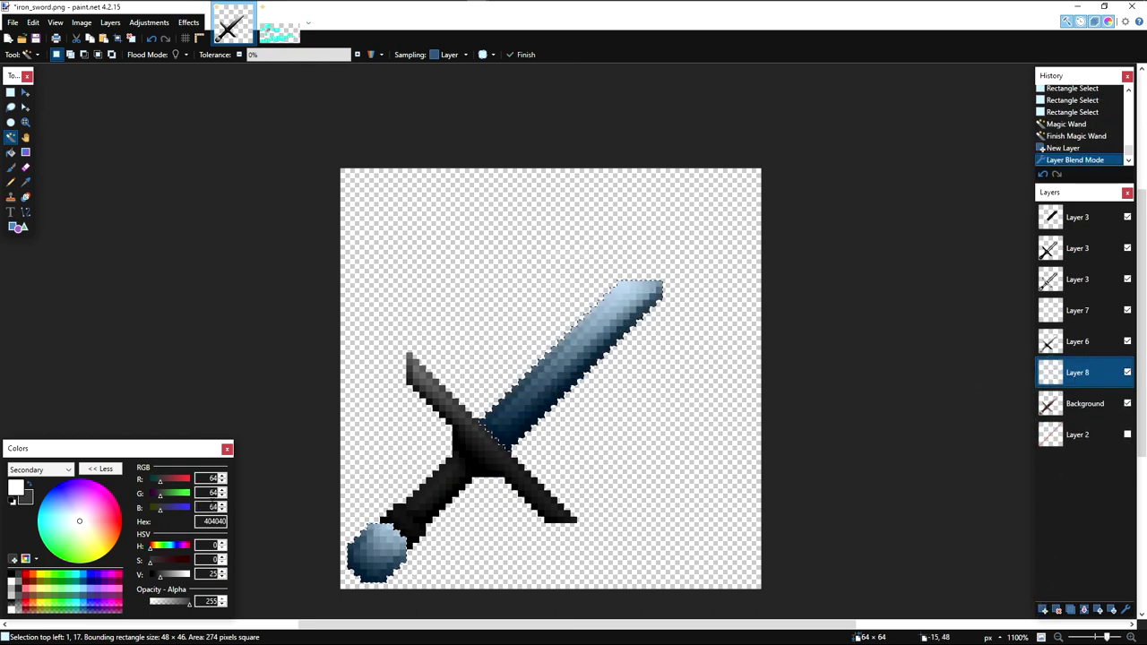
Step: Fill the selected blade and pommel on the Overlay layer with blue 1594D8
mouse_move(151, 548)
left_mouse_down()
mouse_move(175, 548)
mouse_move(183, 574)
mouse_move(172, 548)
left_mouse_up()
left_click(30, 484)
key("f")
left_click(581, 370)
left_click(377, 553)
Step: Clear the selection and move the blue Layer 8 above Layer 6 in the layer order
key("s")
left_click_drag(494, 448, 503, 441)
scroll(505, 444, "down", 7)
scroll(503, 442, "up", 7)
mouse_move(1082, 360)
left_mouse_down()
mouse_move(1088, 369)
mouse_move(1087, 339)
mouse_move(1090, 370)
left_mouse_up()
scroll(695, 343, "down", 7)
scroll(681, 346, "up", 3)
left_click_drag(613, 408, 618, 414)
scroll(617, 411, "up", 5)
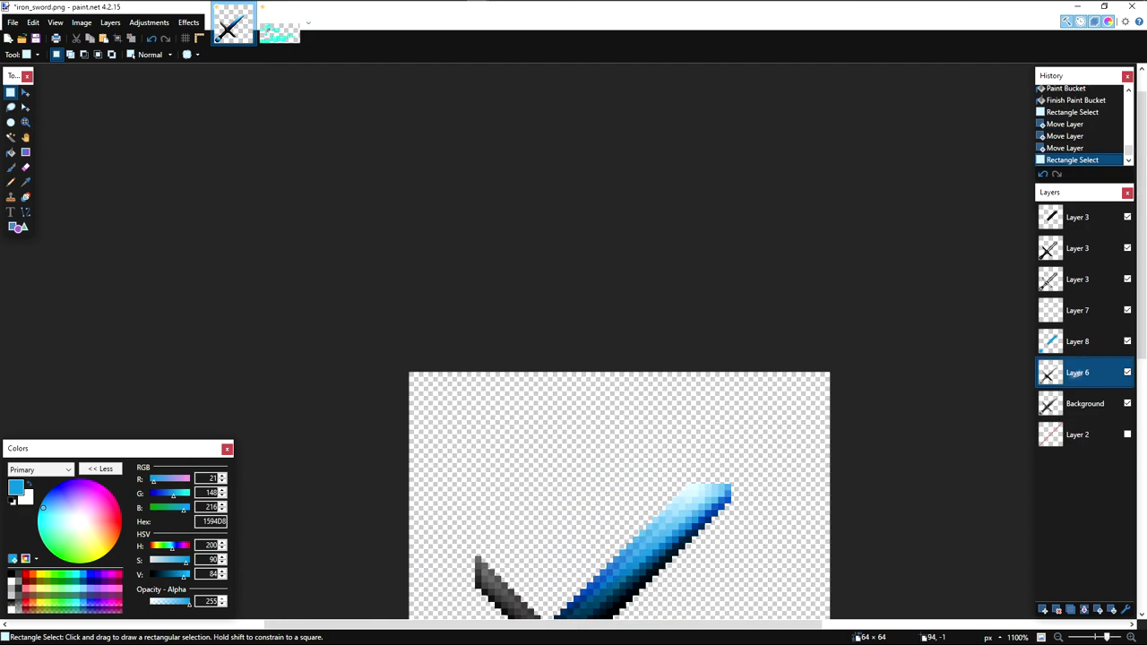
Step: Hide and show Layer 8 to compare the sword with and without the blue recolor
left_click(1127, 341)
left_click(1127, 342)
scroll(665, 320, "down", 3)
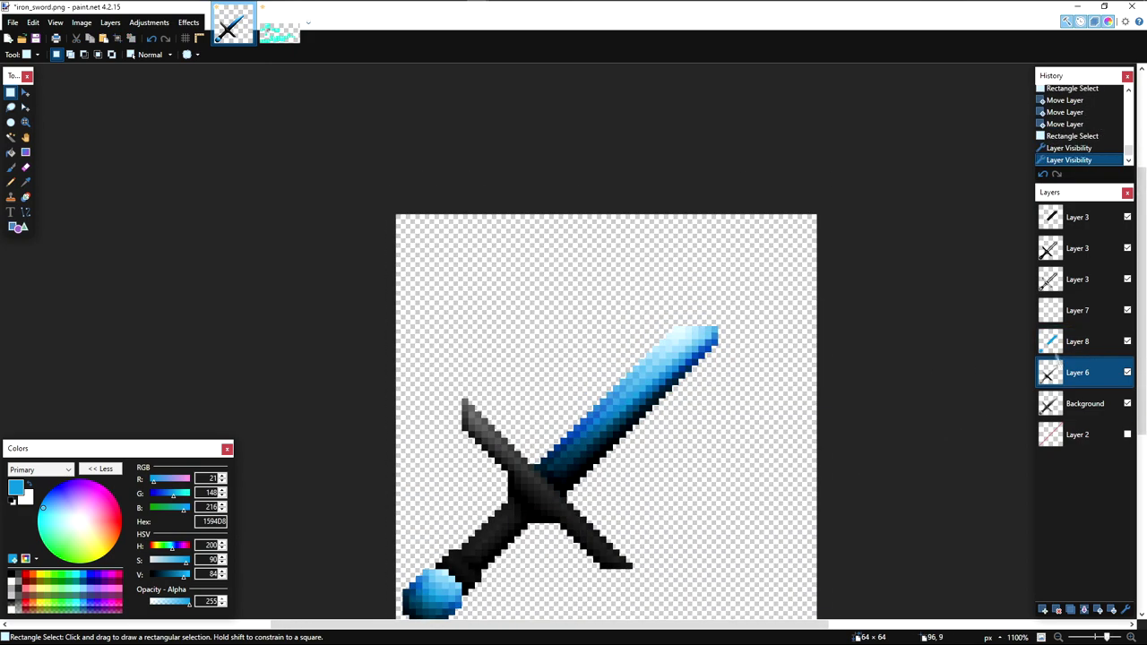
Step: Try lowering the opacity of the Overlay Layer 8 to about 77
double_click(1072, 346)
left_click_drag(537, 251, 830, 269)
left_click_drag(903, 375, 838, 377)
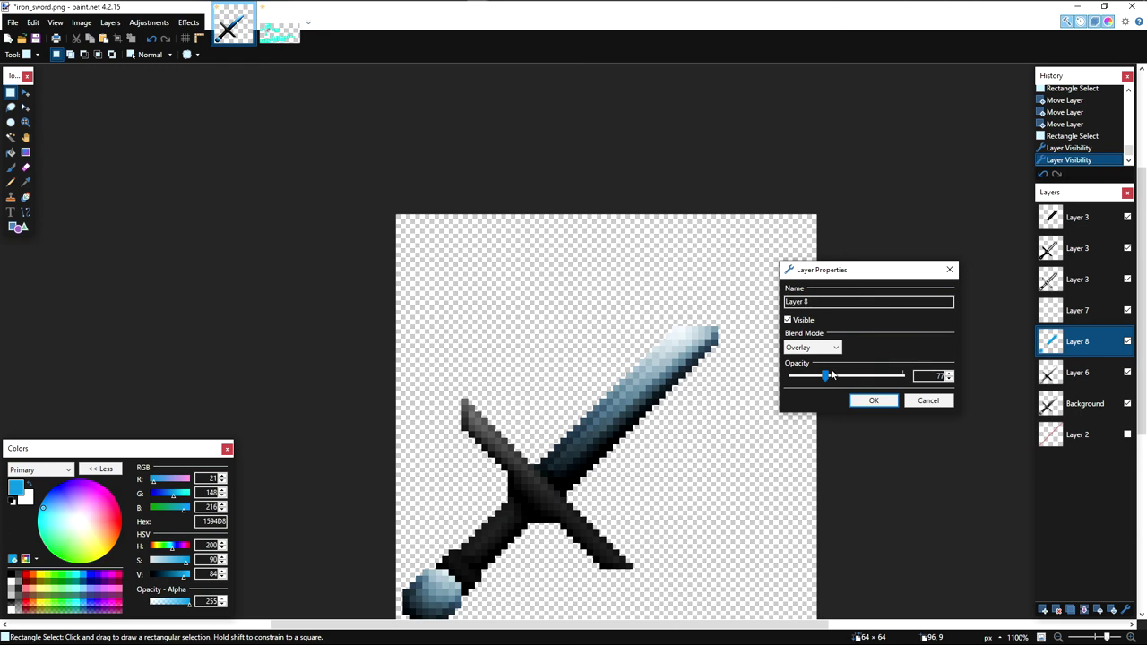
left_click(926, 402)
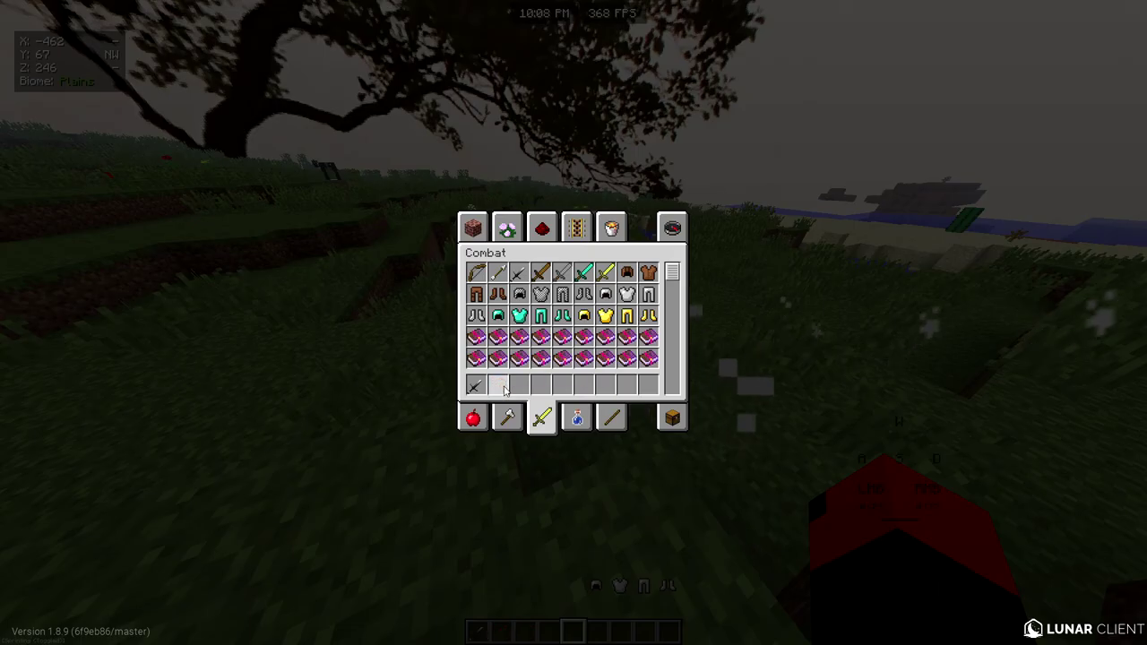
Step: In Minecraft, close the inventory, hold the sword from the first slot and view the running character from the front in third person
key("e")
key("1")
right_click(573, 323)
key("F5")
key("F5")
key("c")
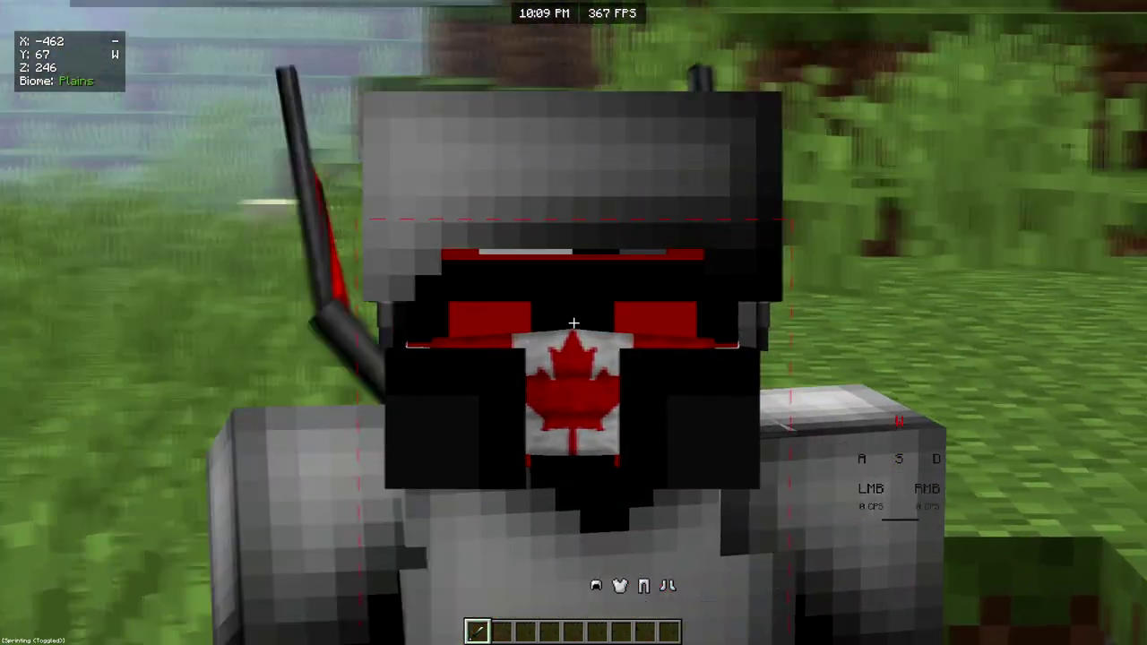
key("w")
key("space")
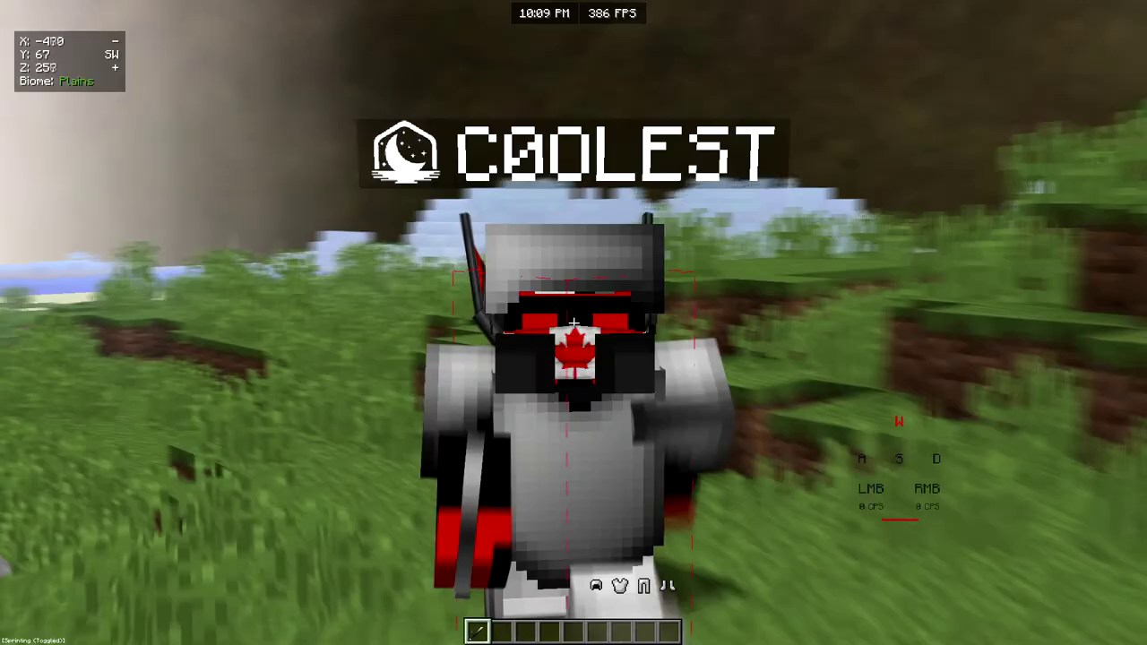